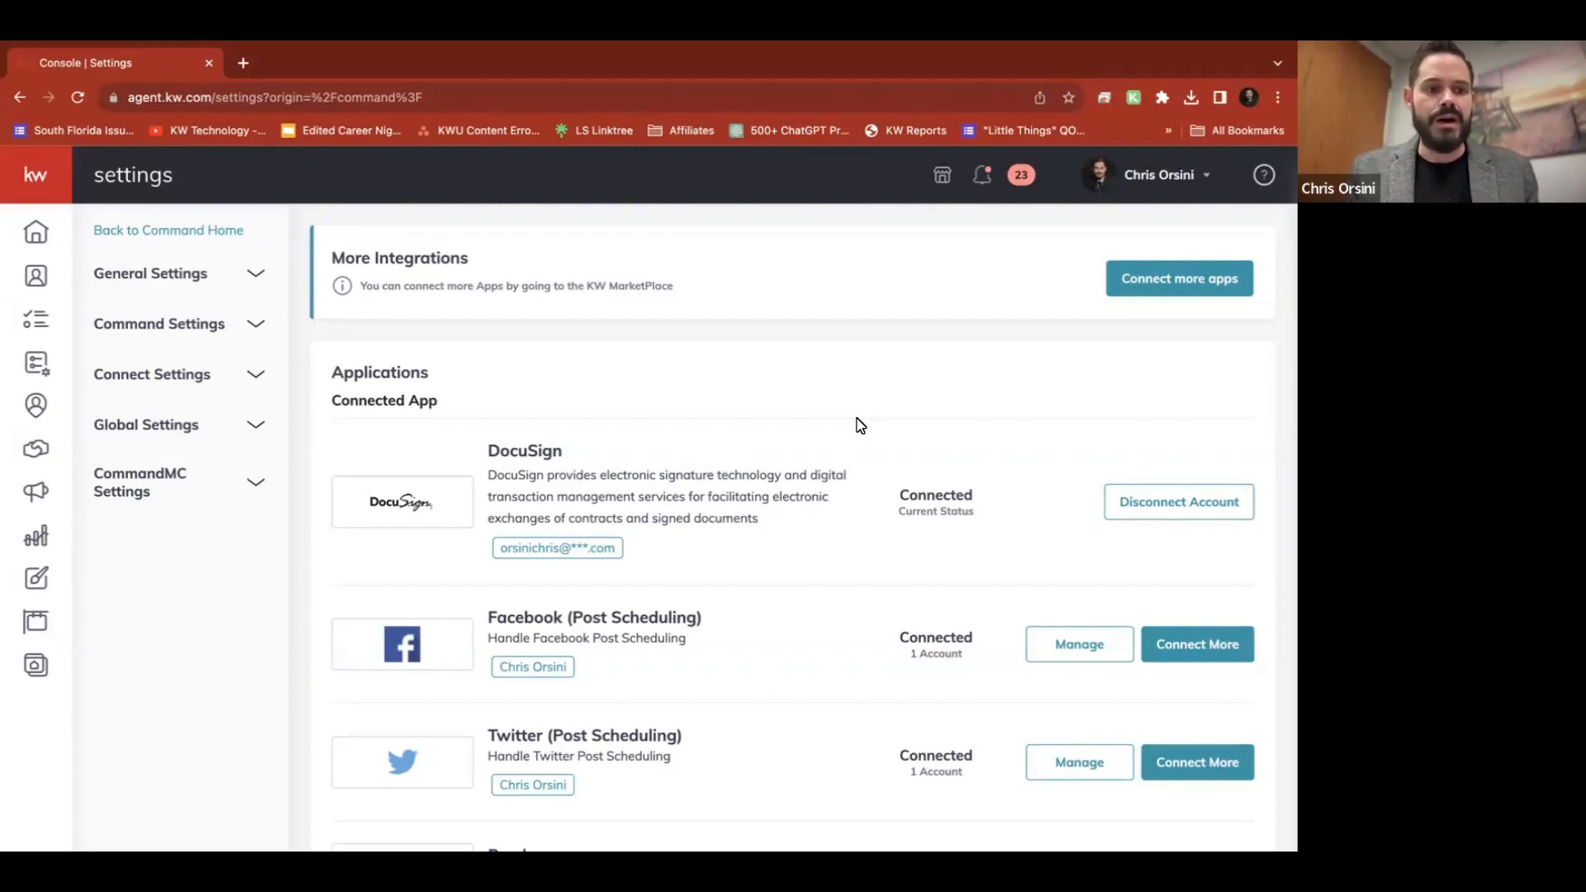
Open the Opportunities pipeline from the KW Command left sidebar
left_click(38, 456)
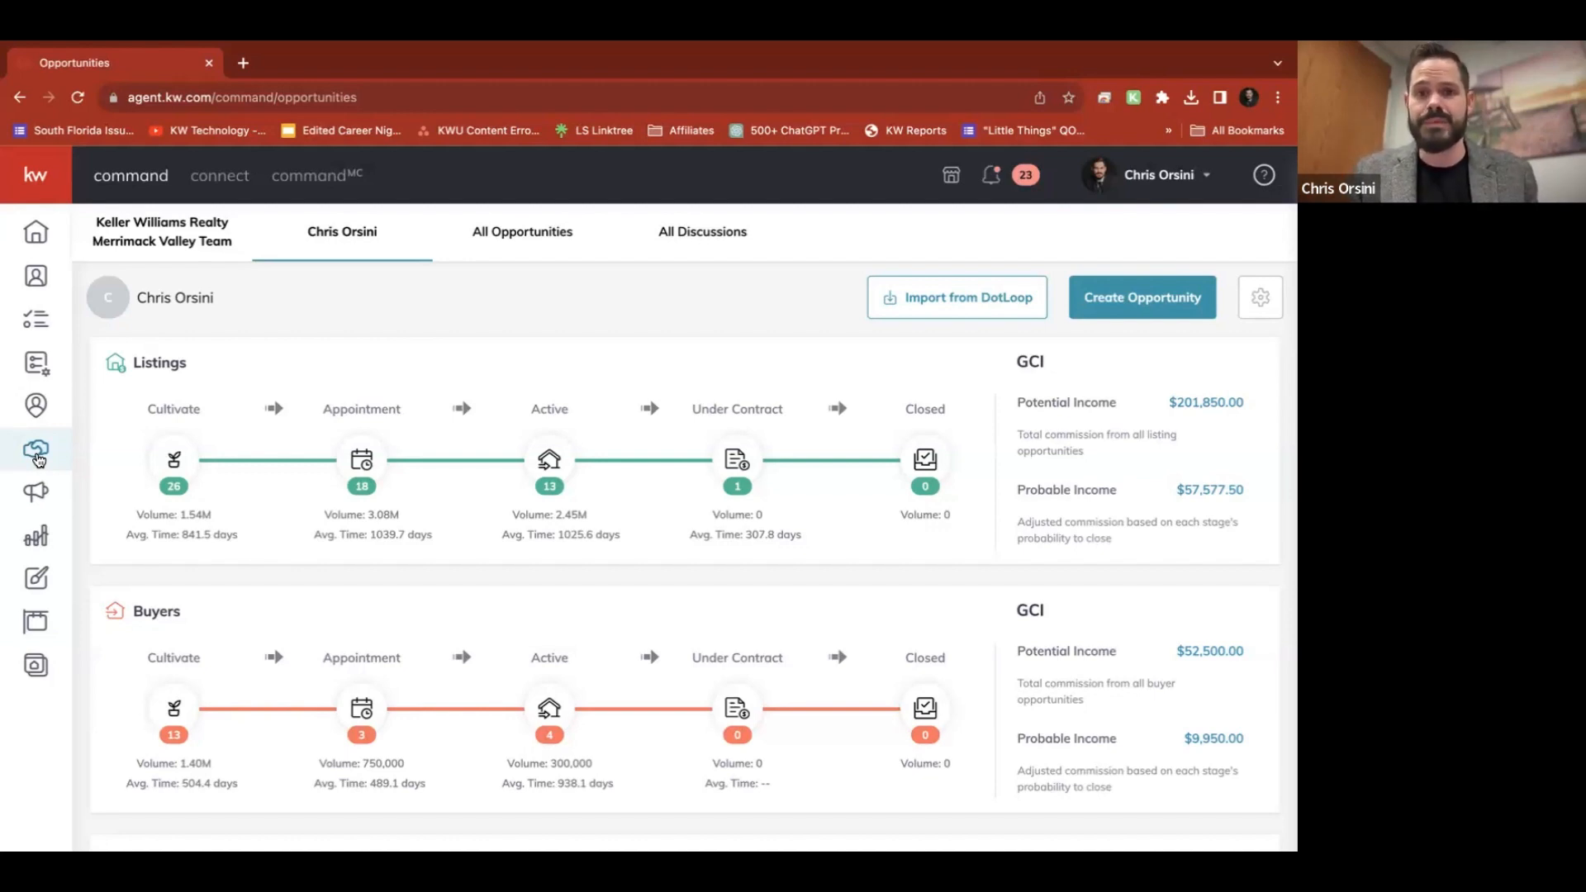
Start a new Listing opportunity and pick the matching contact as its client
left_click(1160, 297)
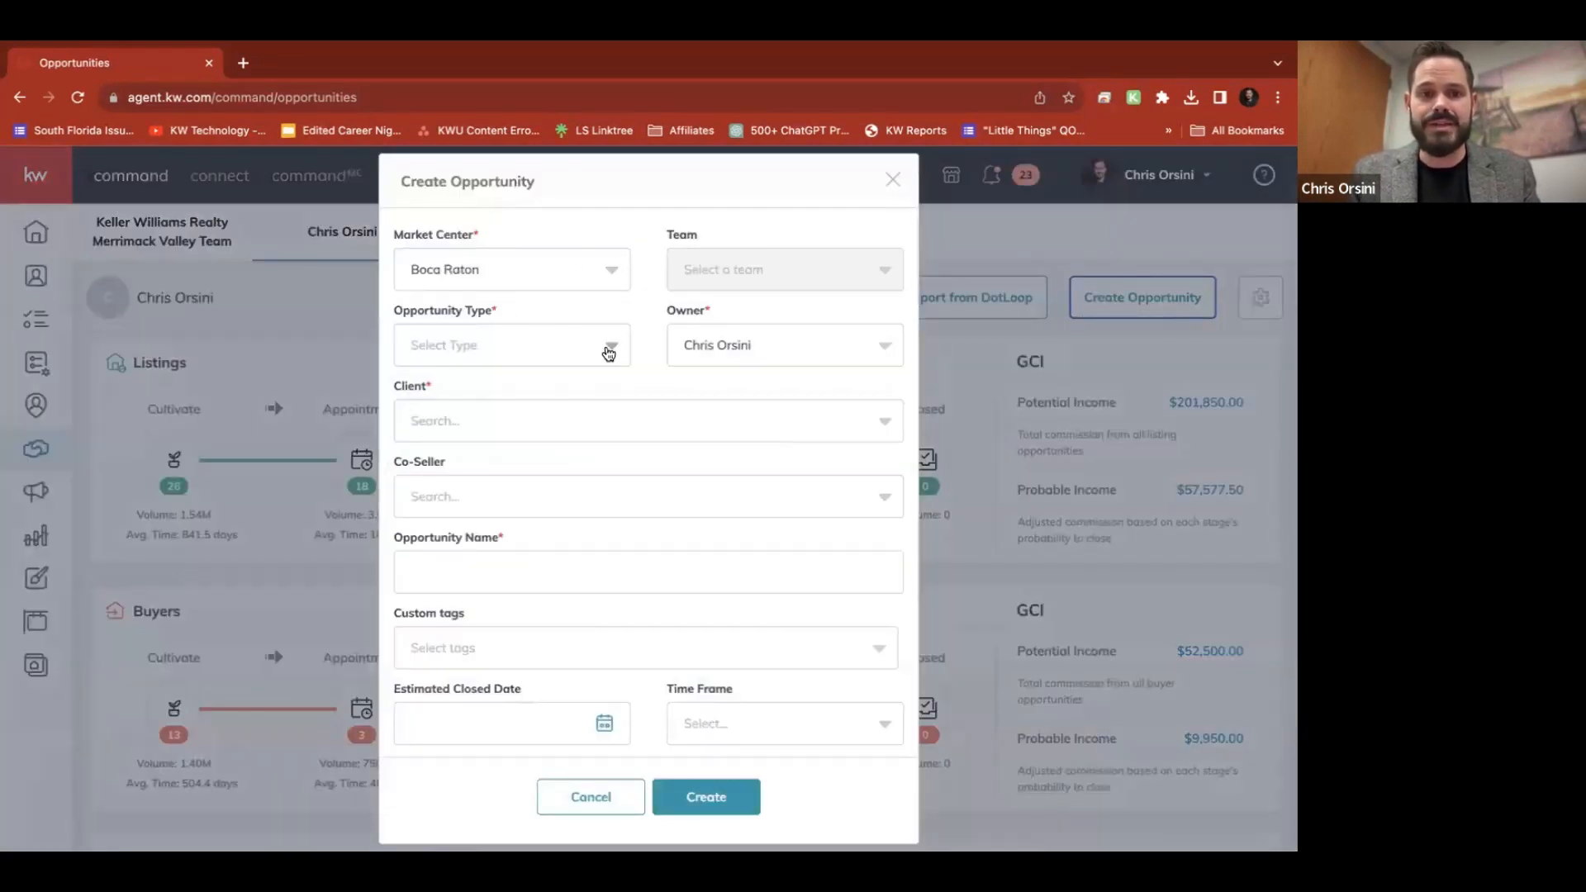
left_click(608, 353)
left_click(435, 401)
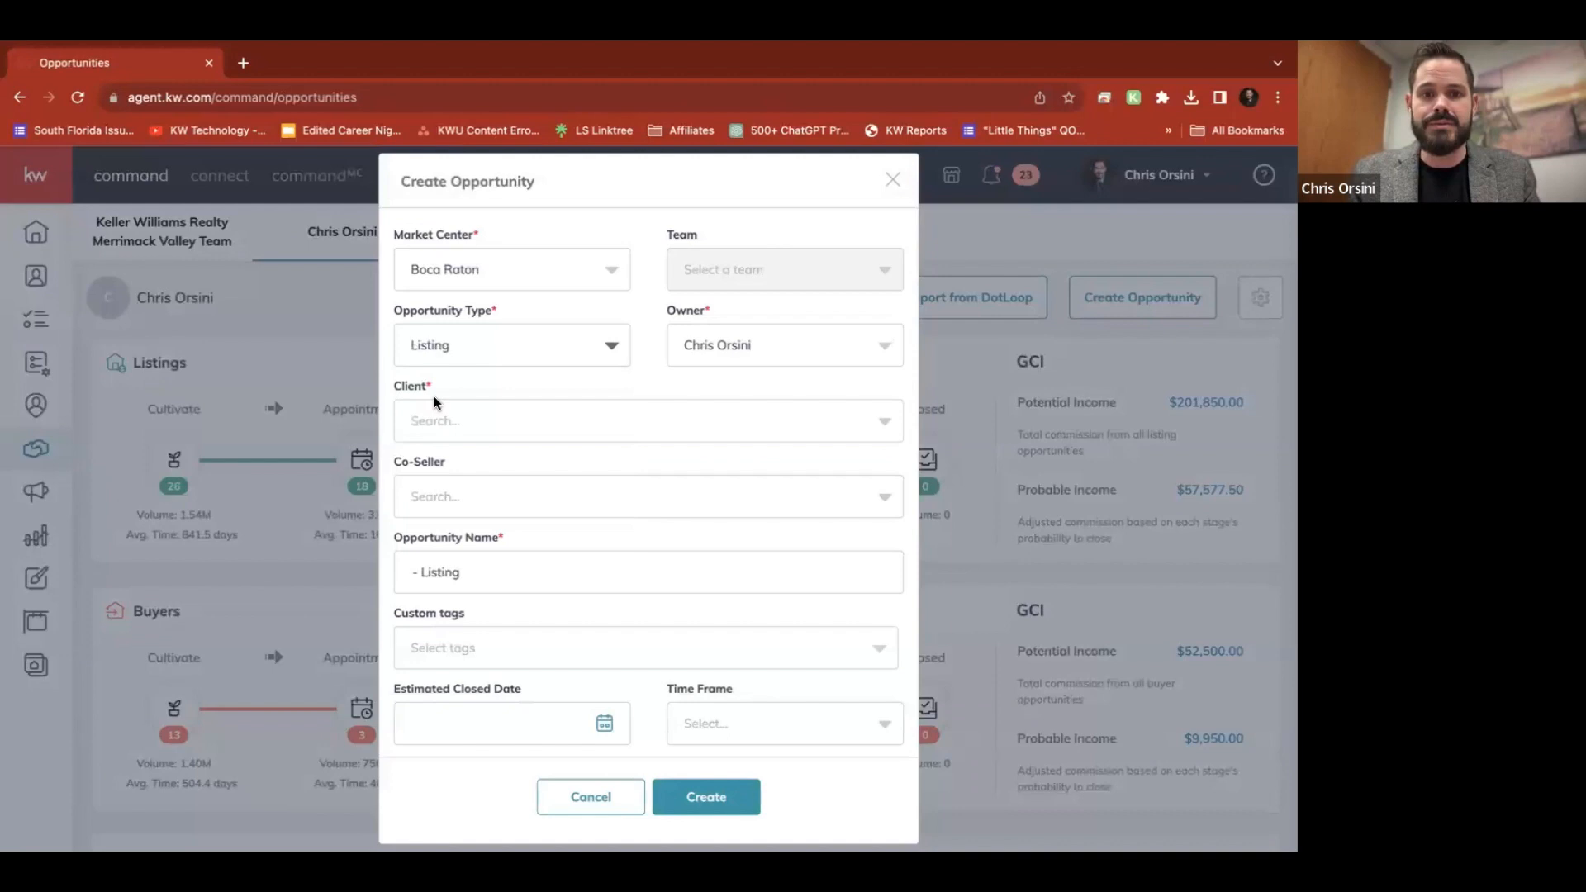
left_click(645, 425)
type("clie")
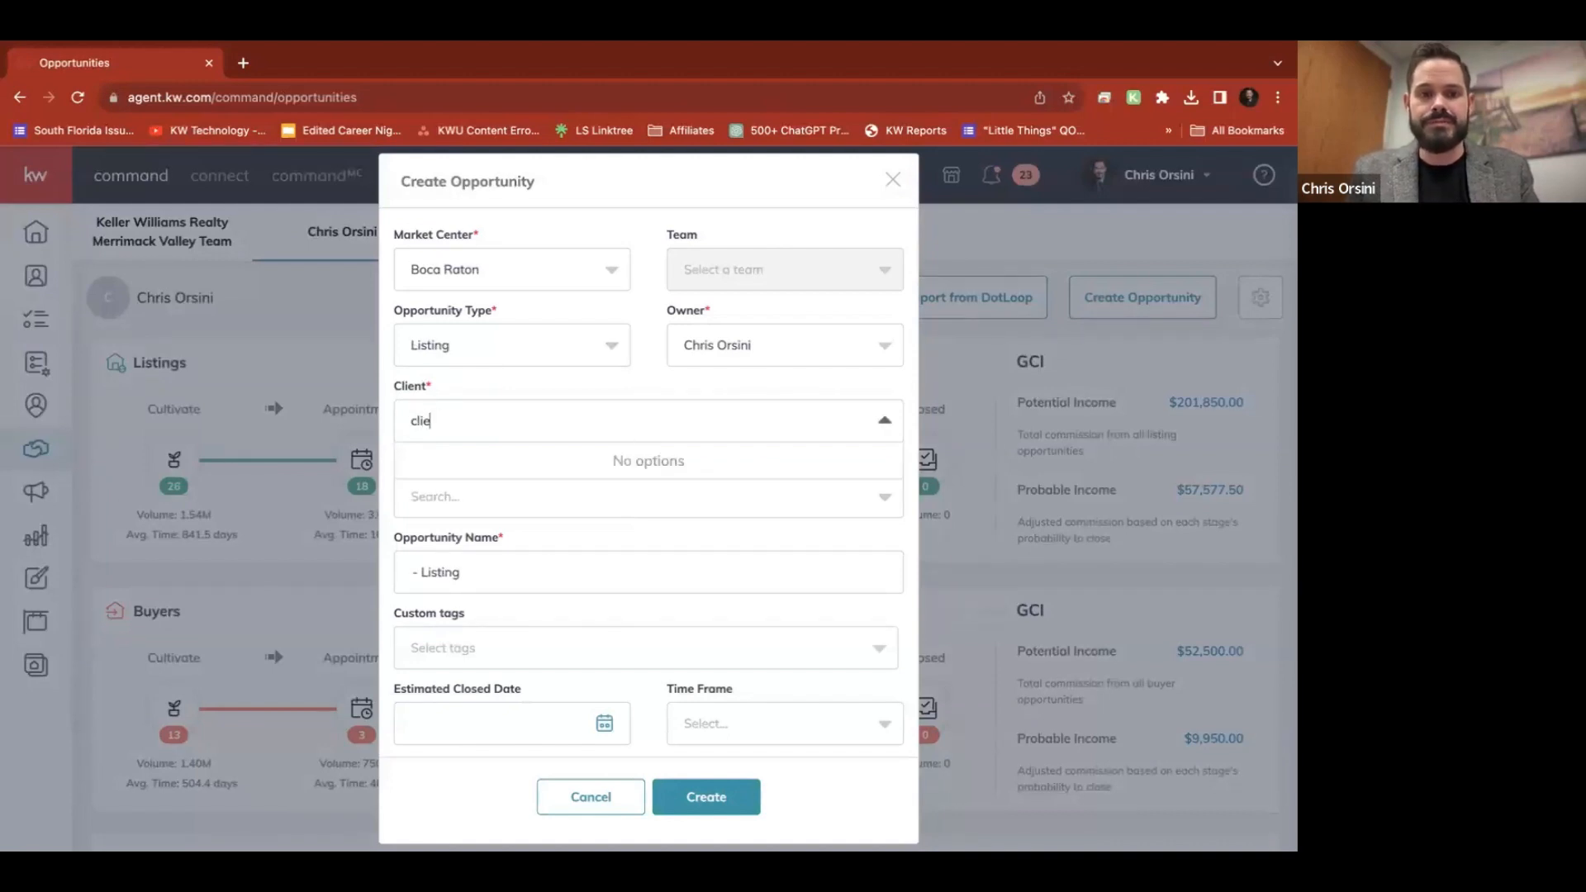
key("BackSpace")
key("BackSpace")
key("BackSpace")
key("BackSpace")
type("da")
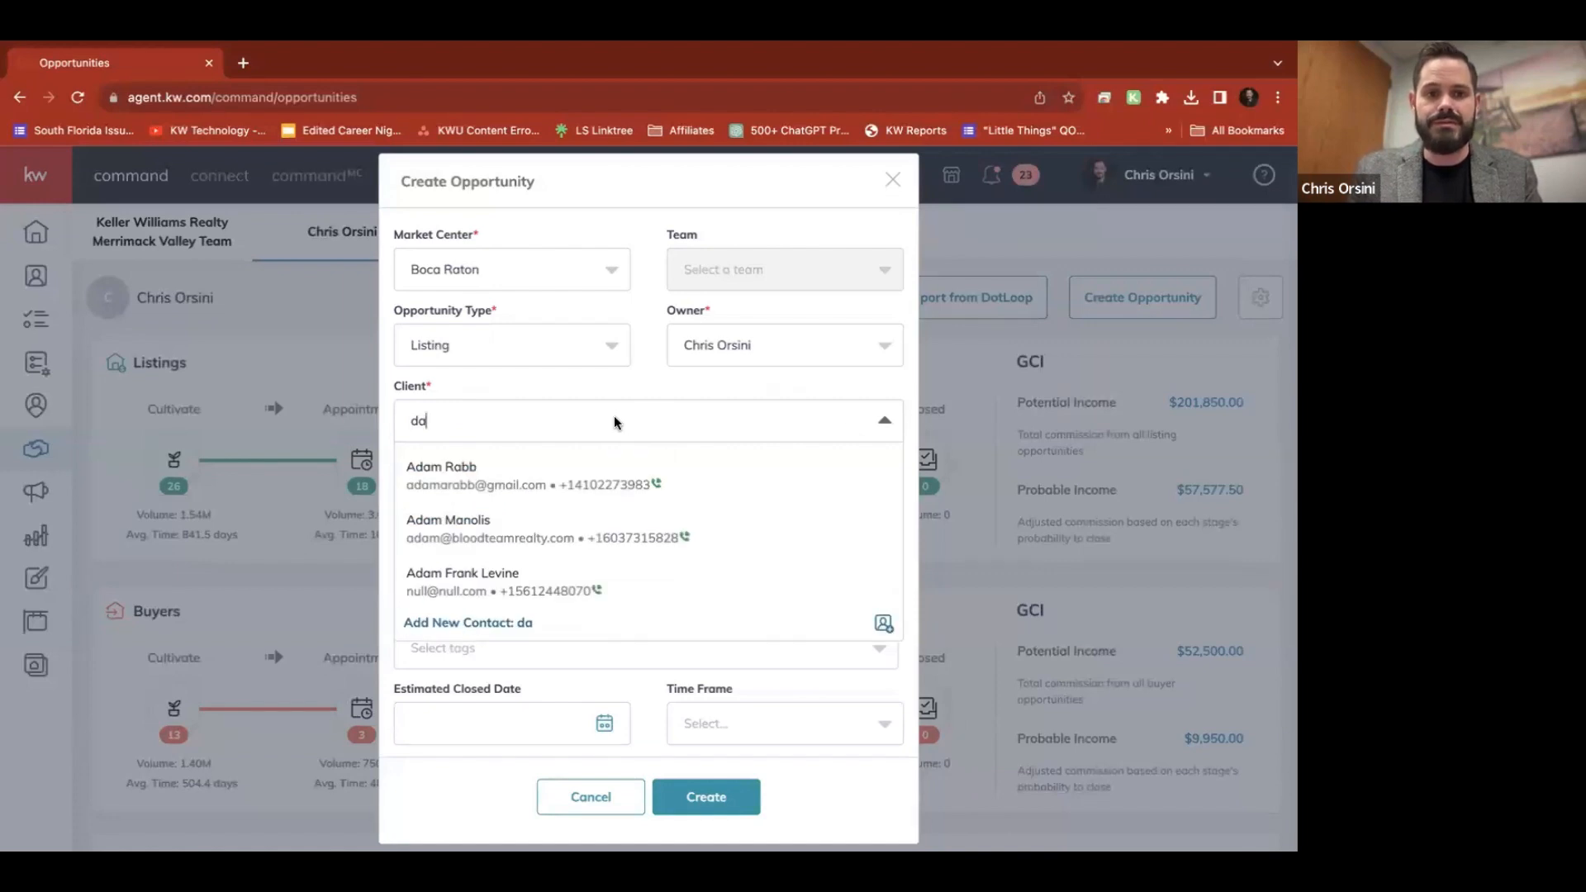
type("v")
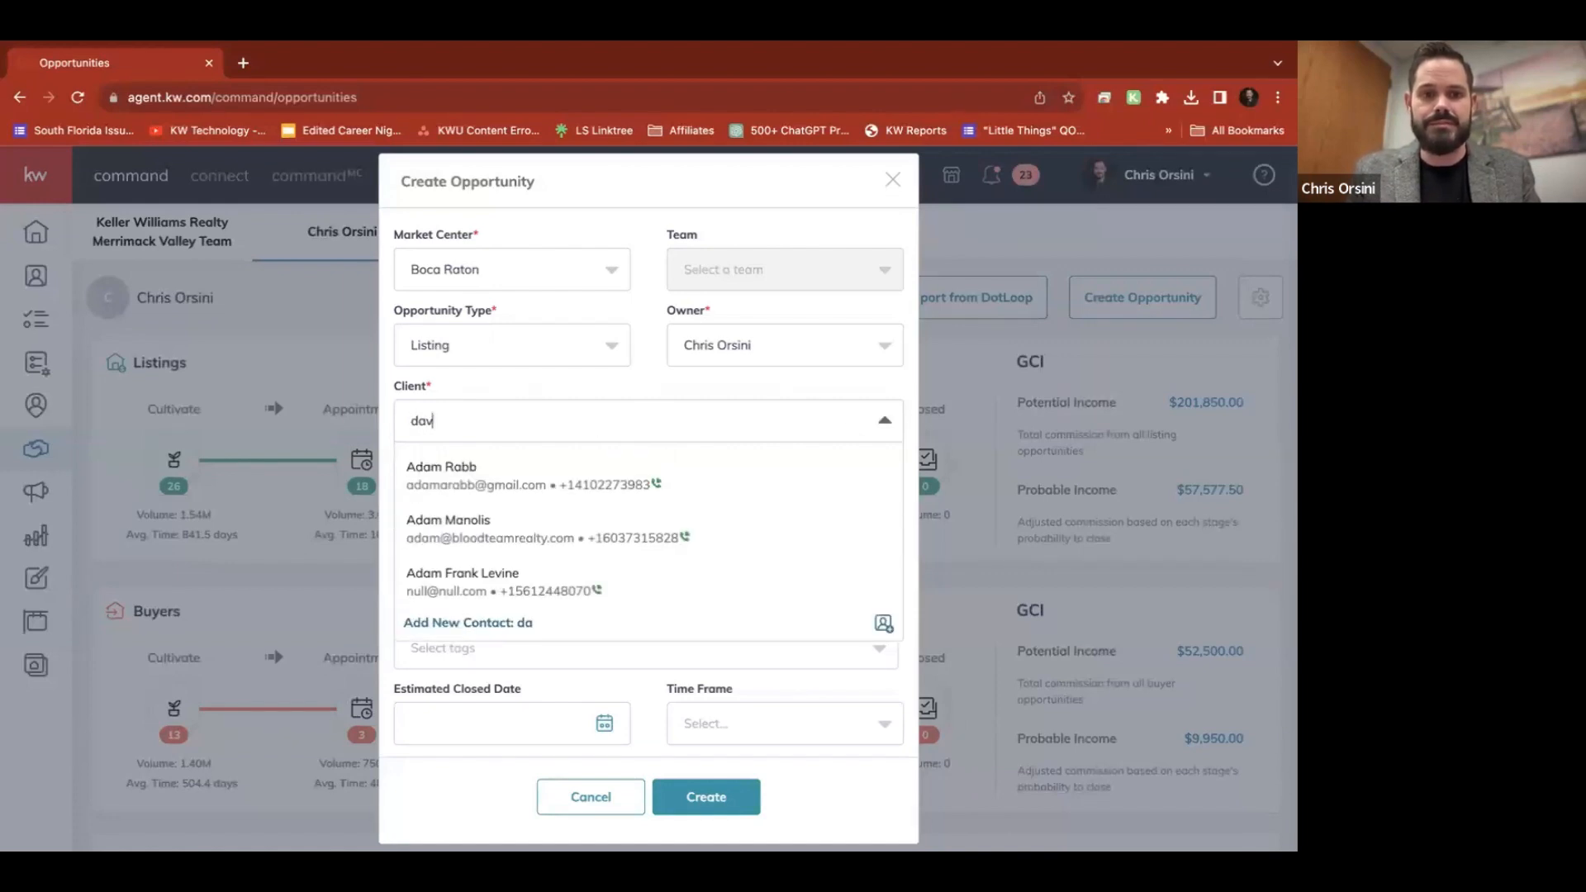
type("id")
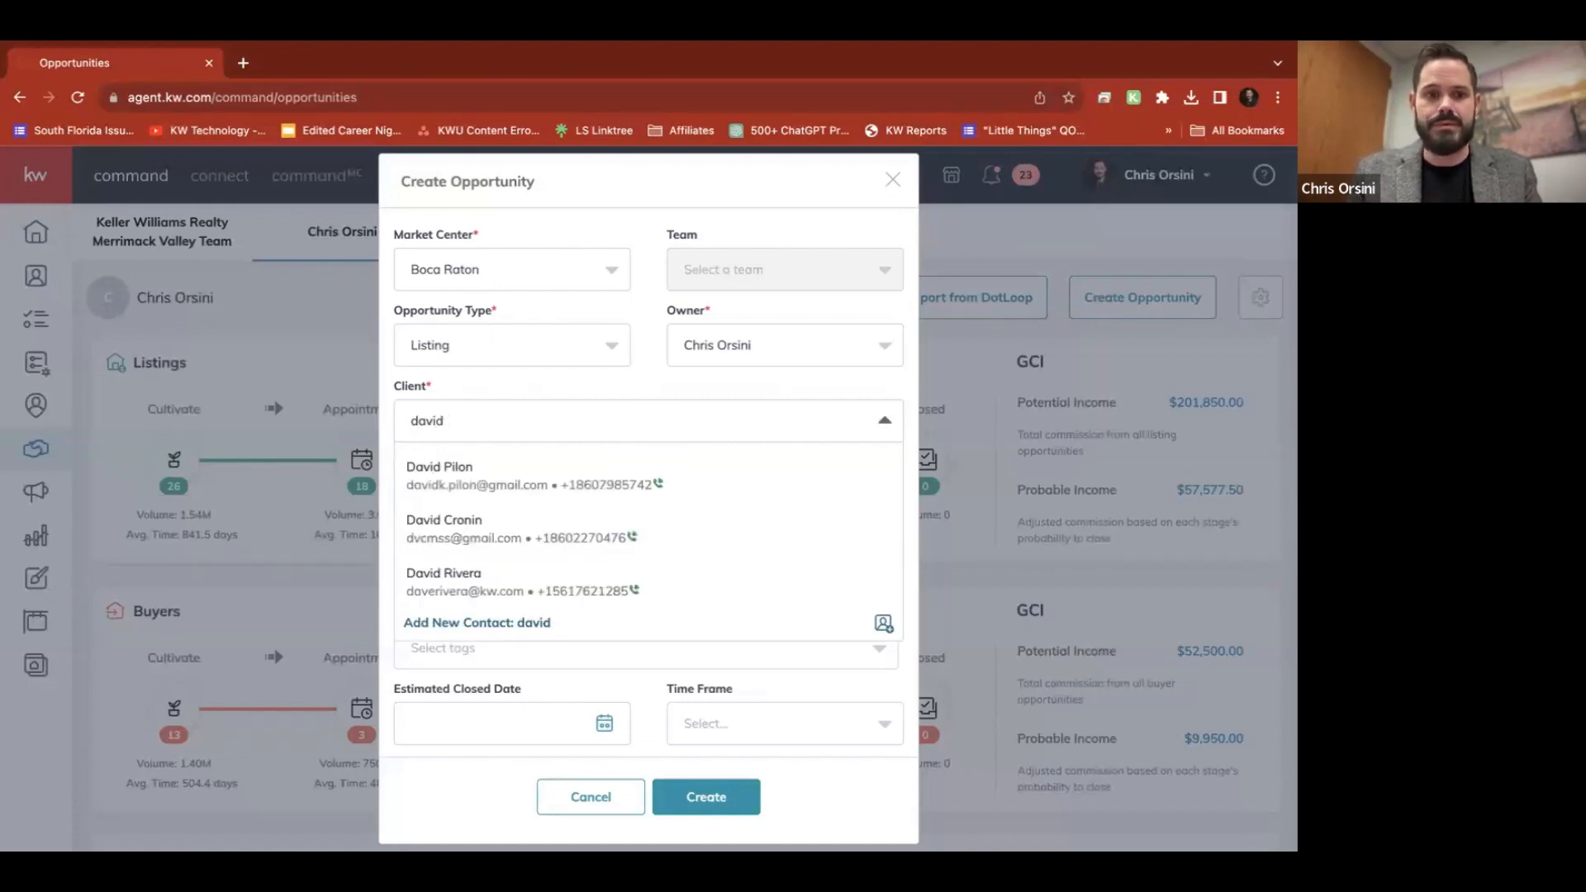
left_click(556, 421)
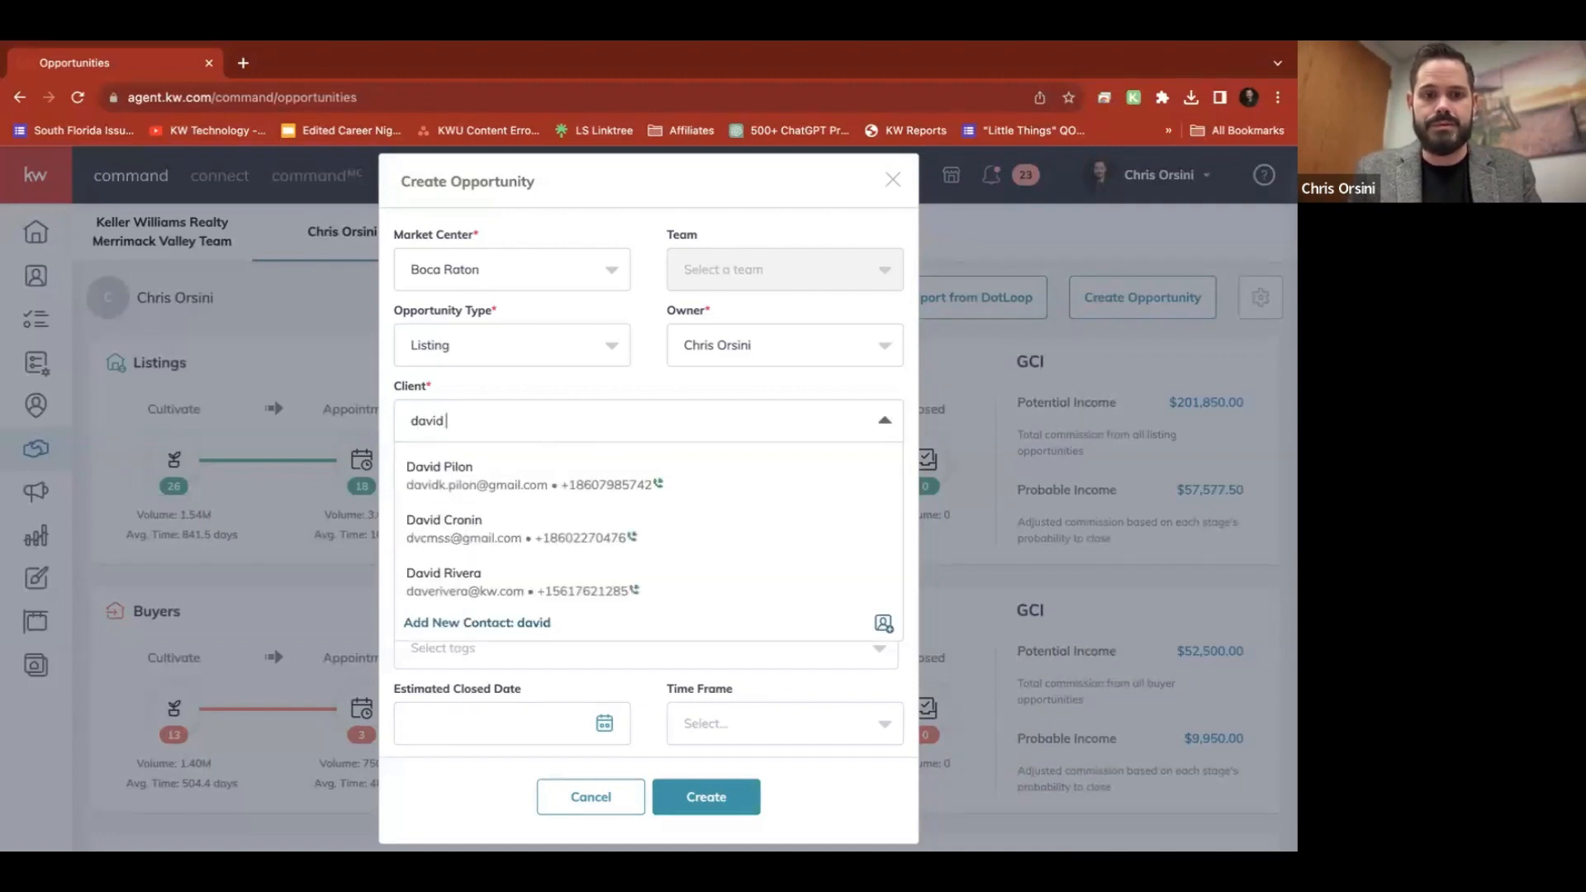
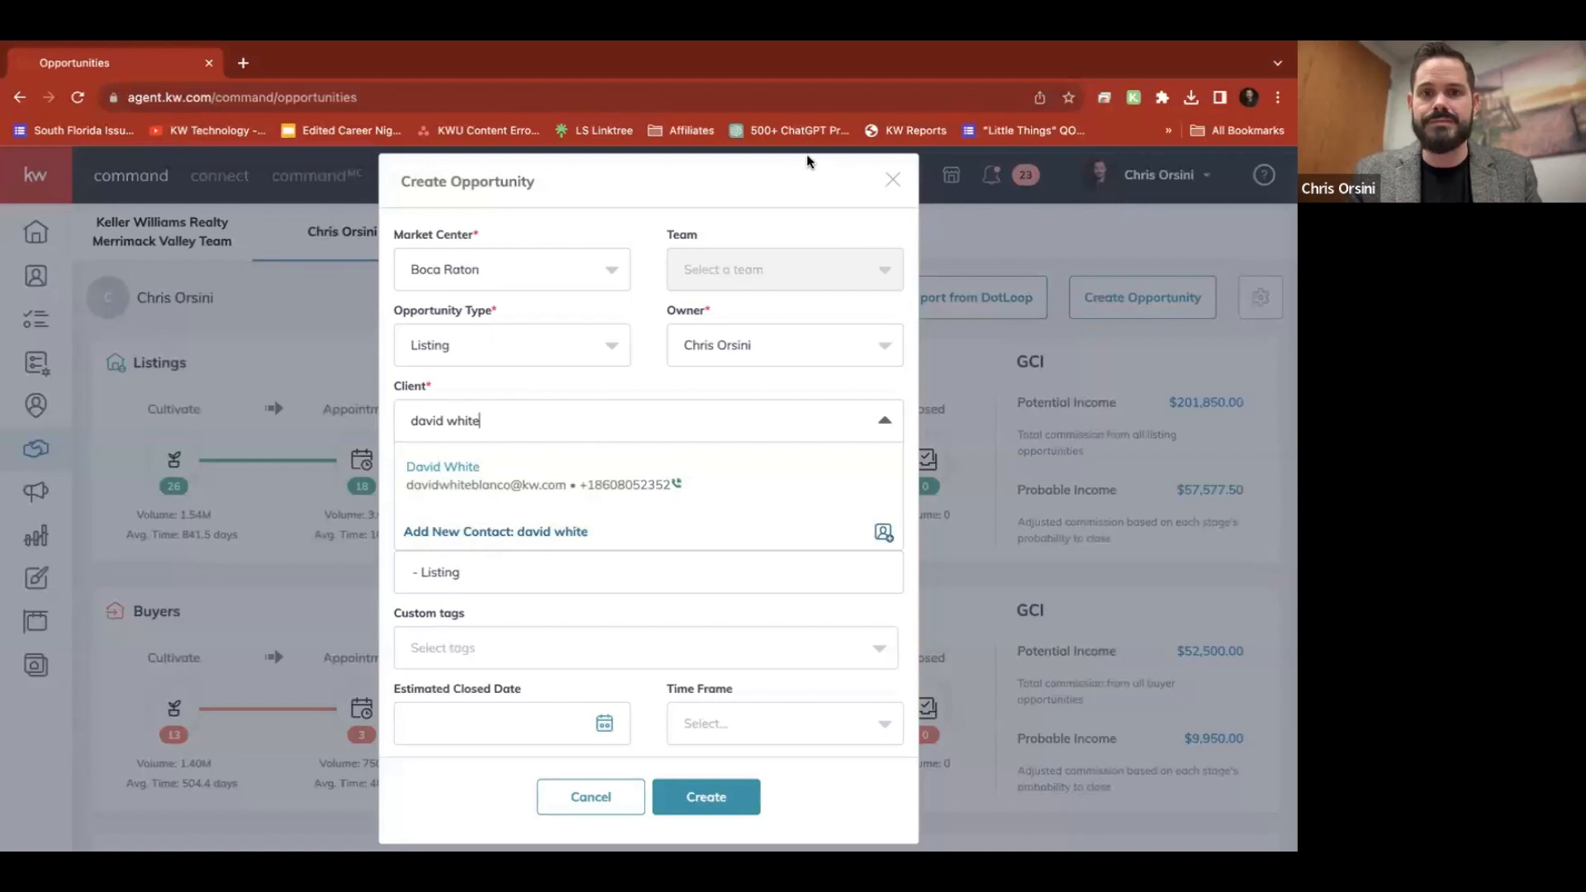
key("Return")
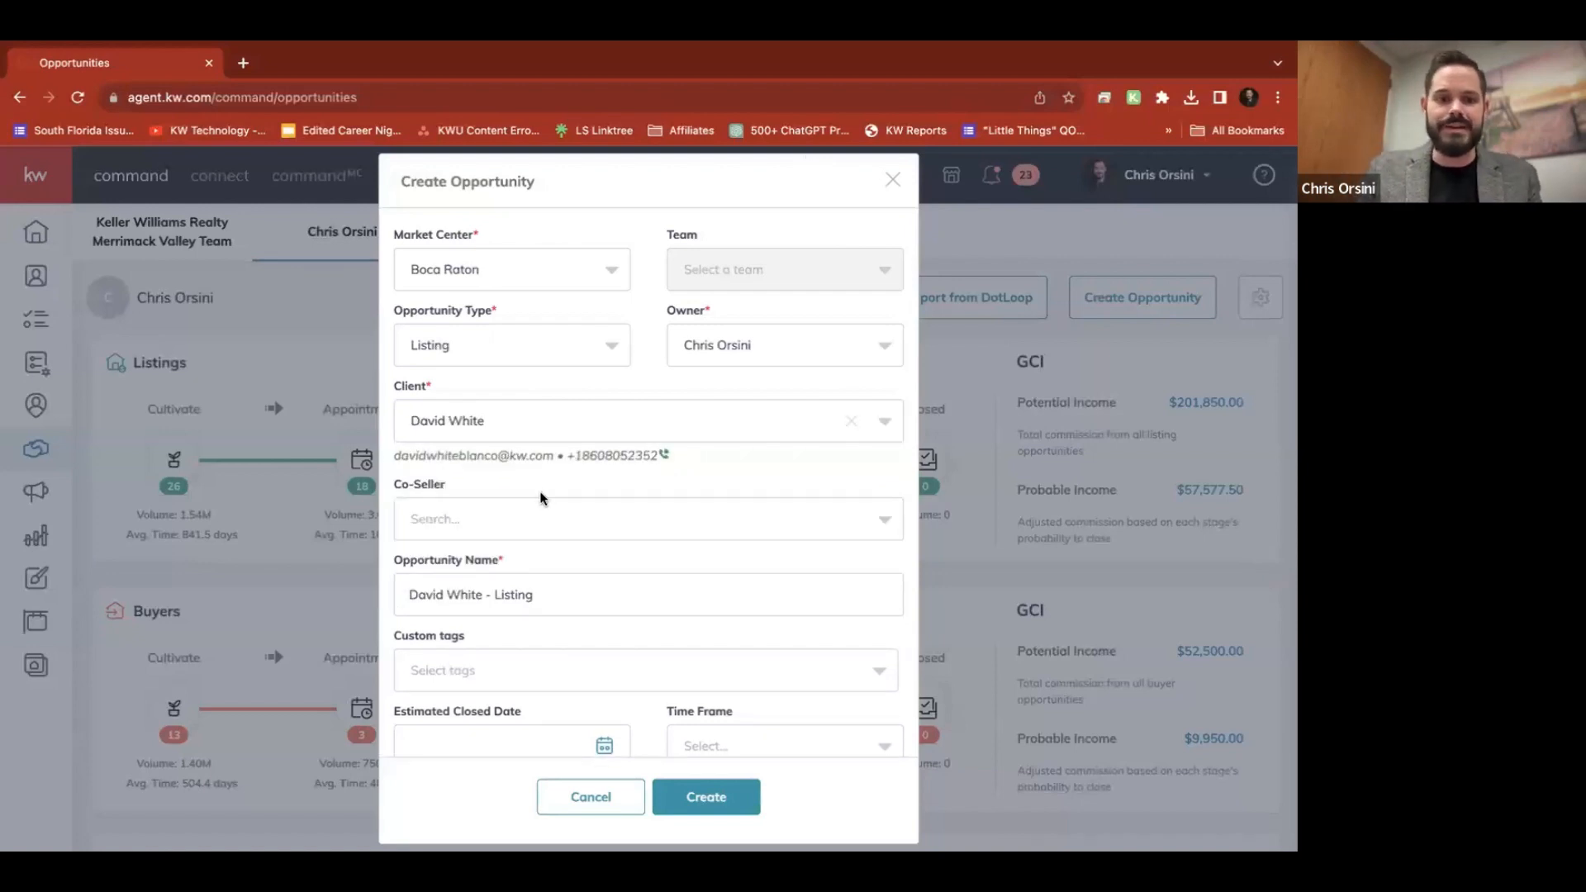
Set the commission rate to 2% and phase to Active, then create the opportunity
scroll(541, 498, "down", 3)
left_click(795, 621)
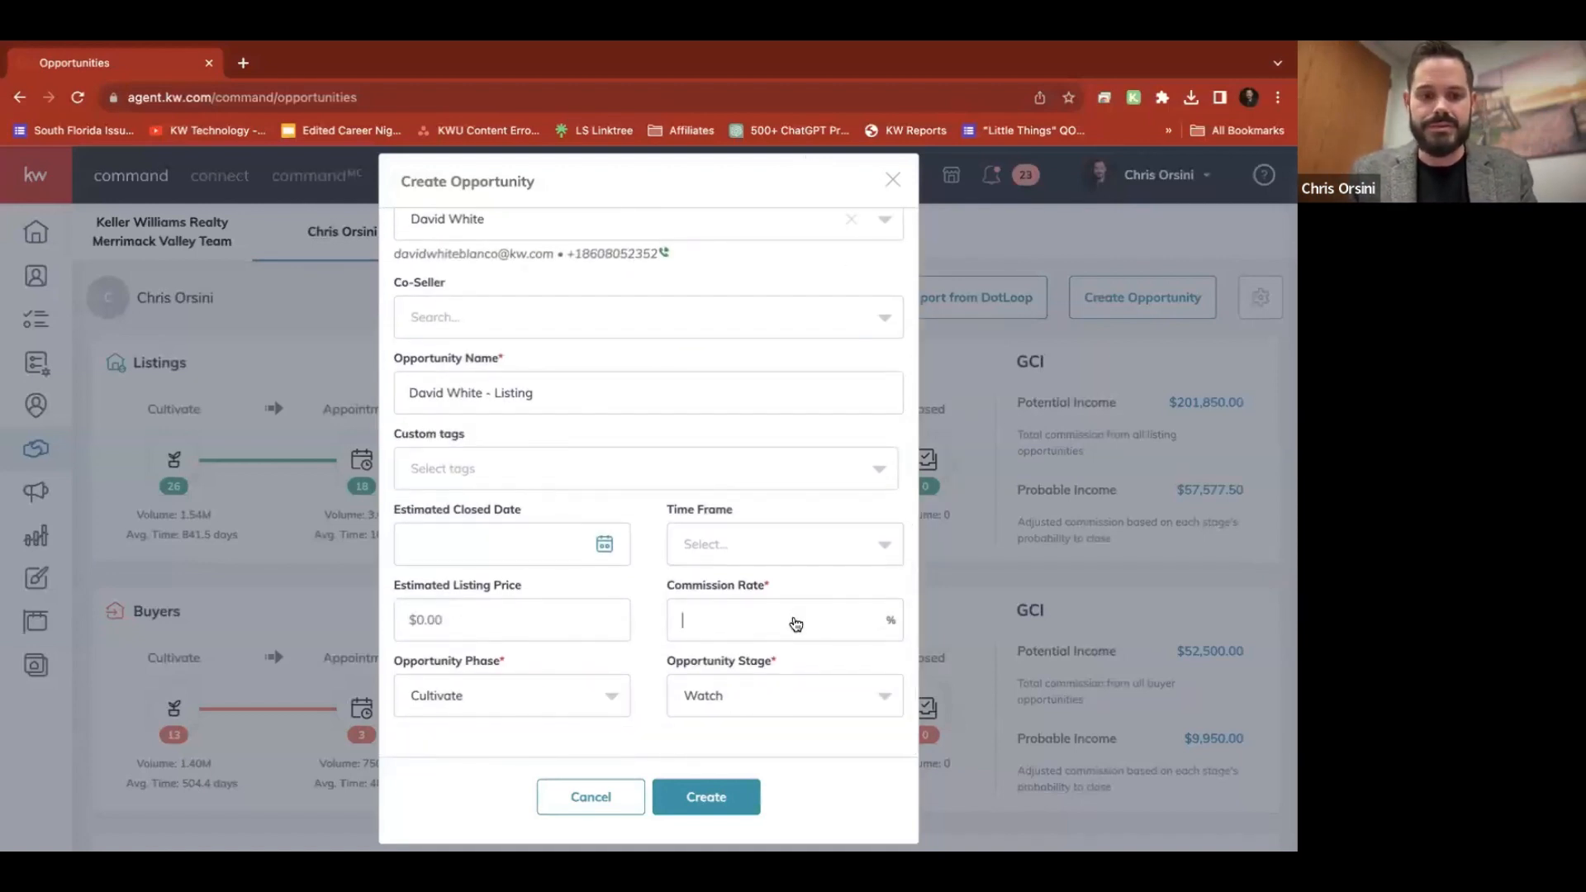
type("2")
left_click(595, 698)
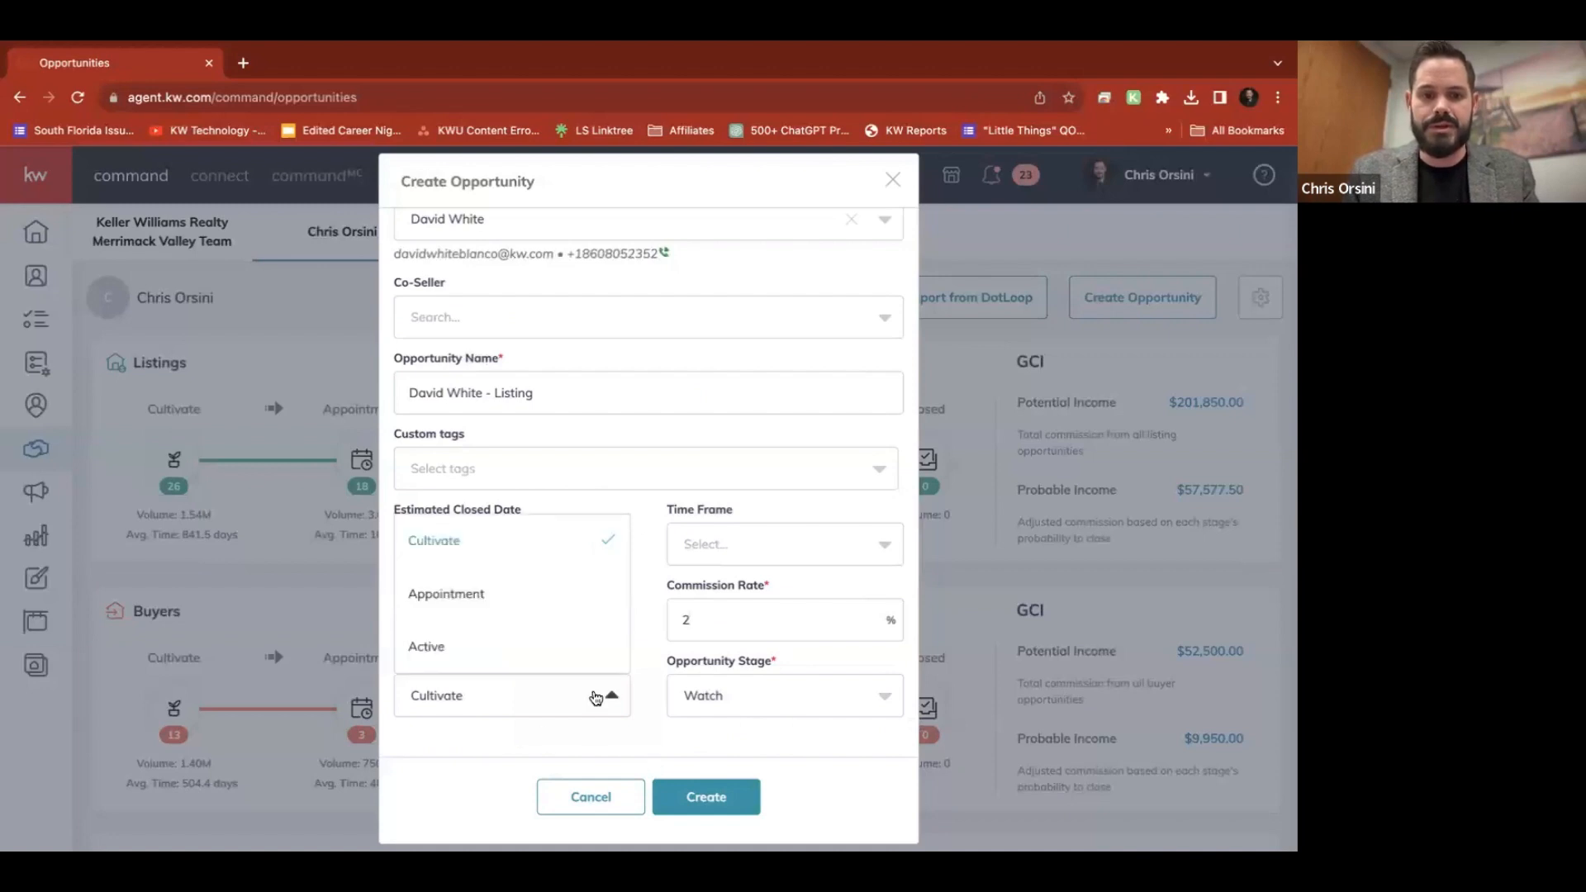
left_click(512, 646)
left_click(743, 799)
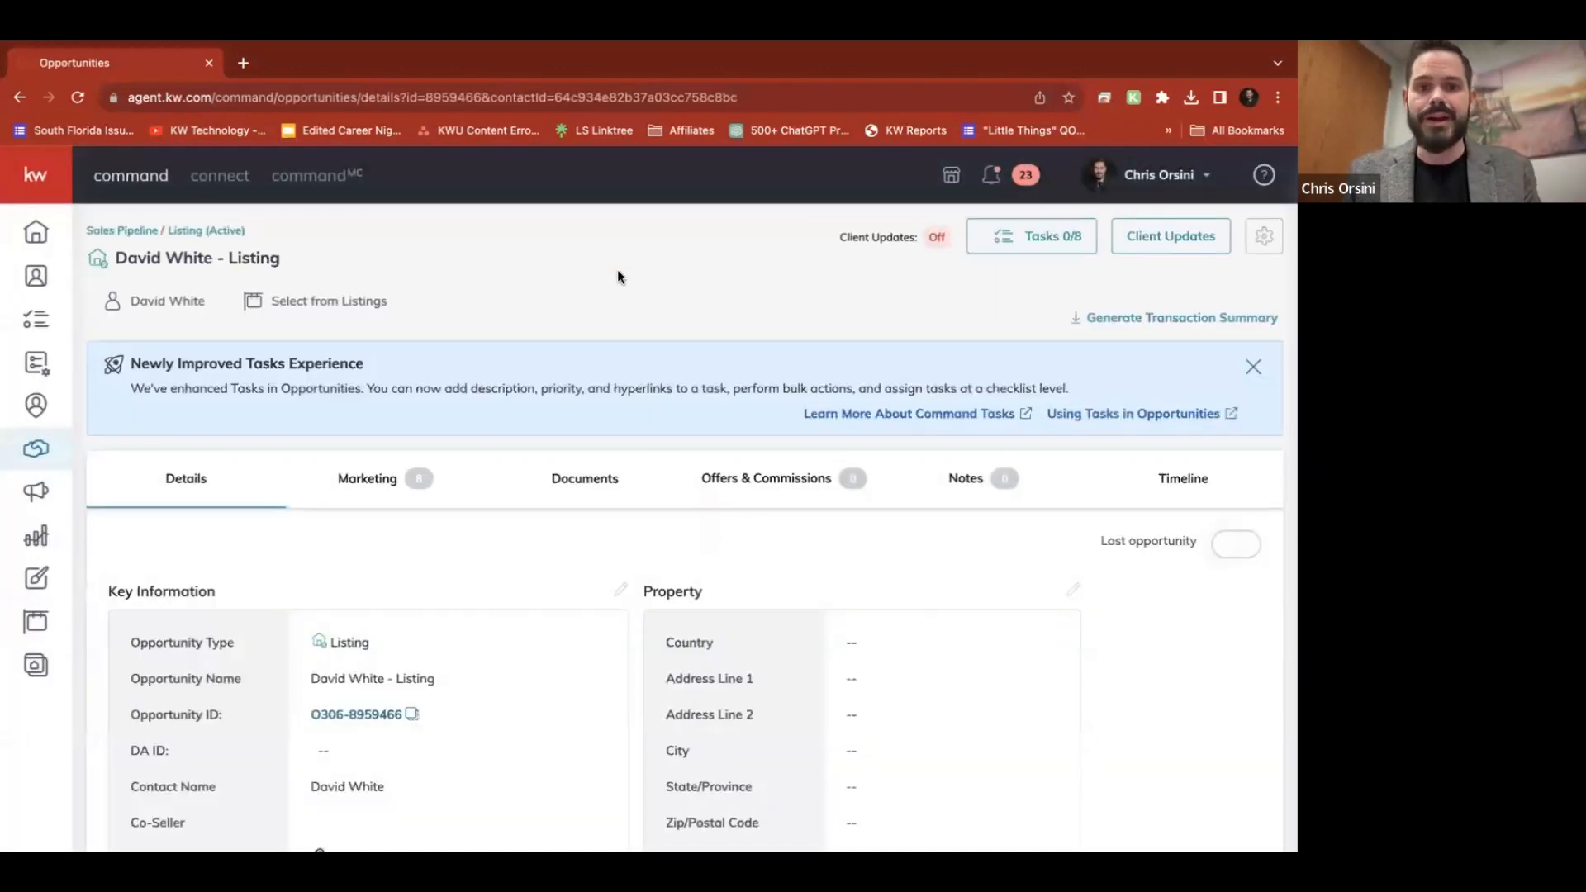
Open the Documents section of the new listing opportunity
left_click(599, 479)
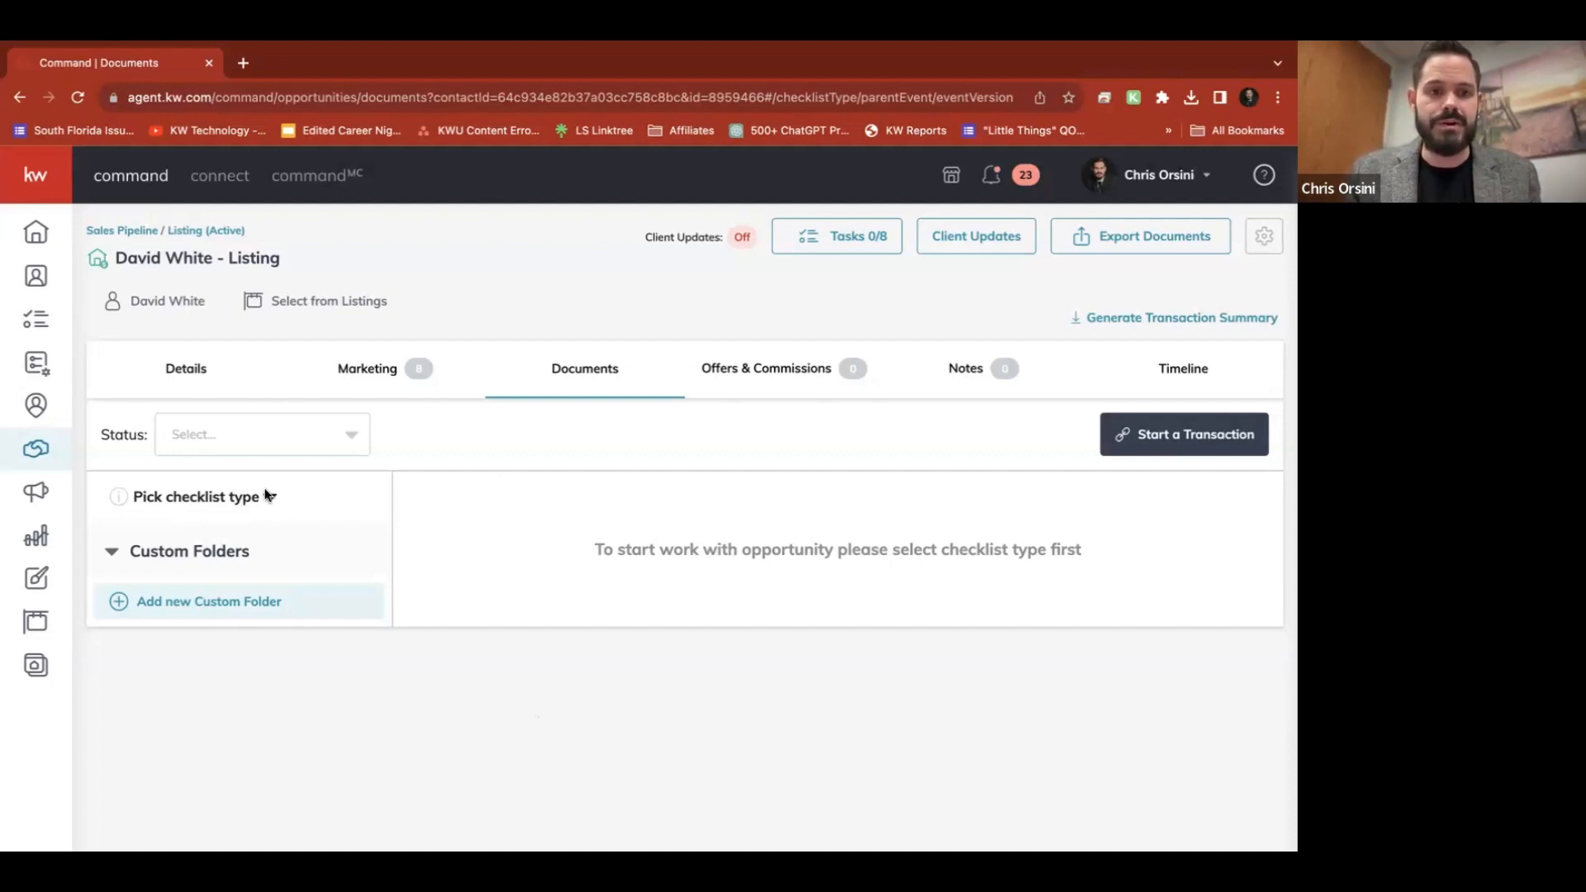
Apply the Residential checklist to the listing and start a transaction
key("super+r")
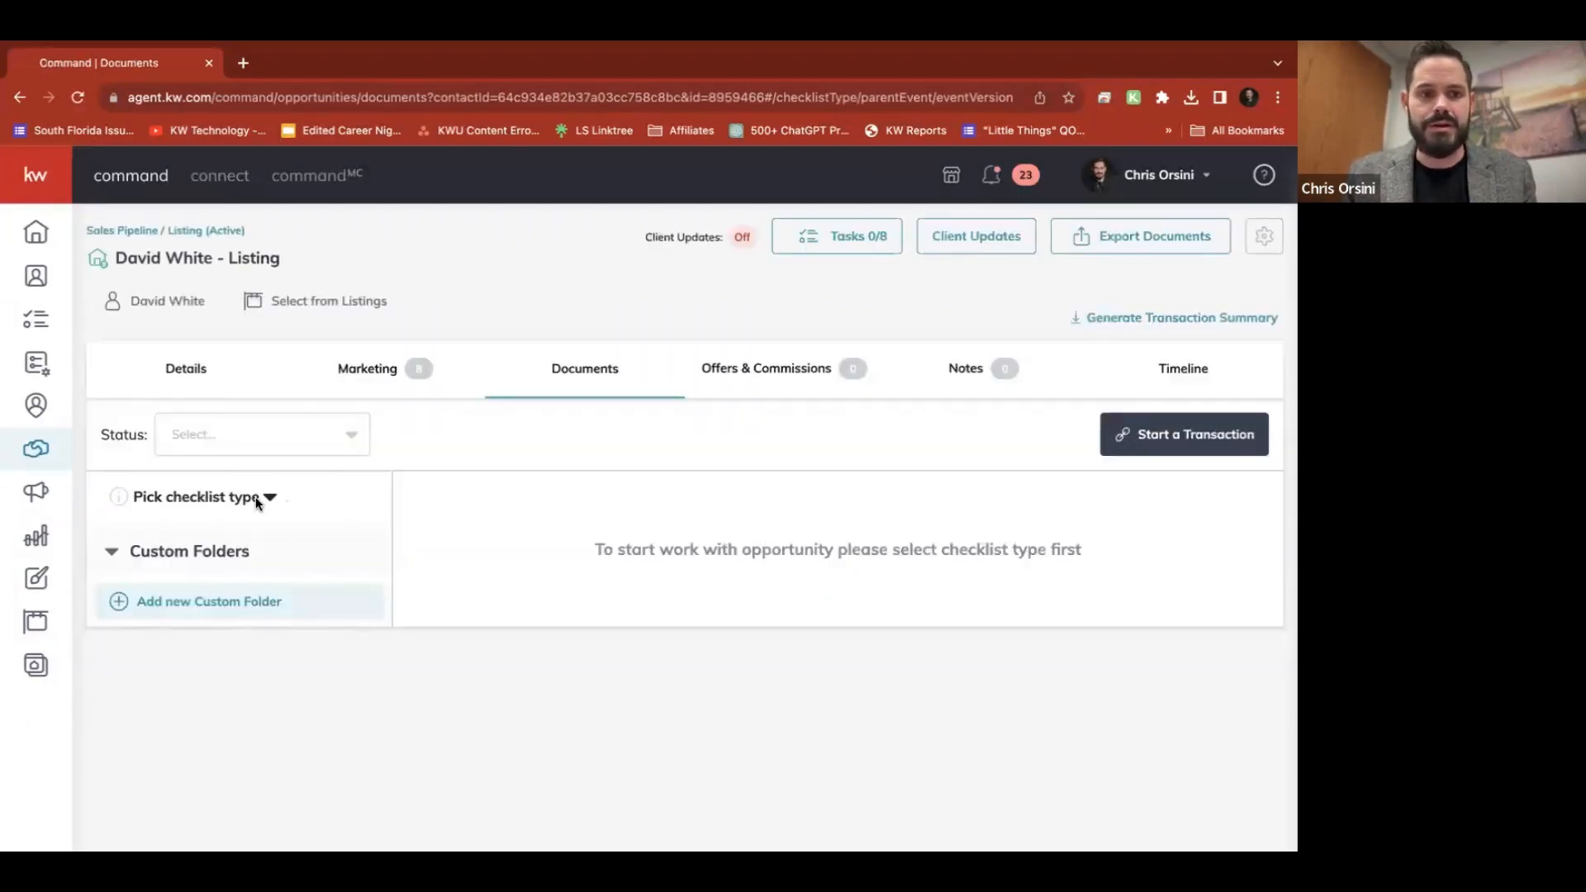
left_click(140, 501)
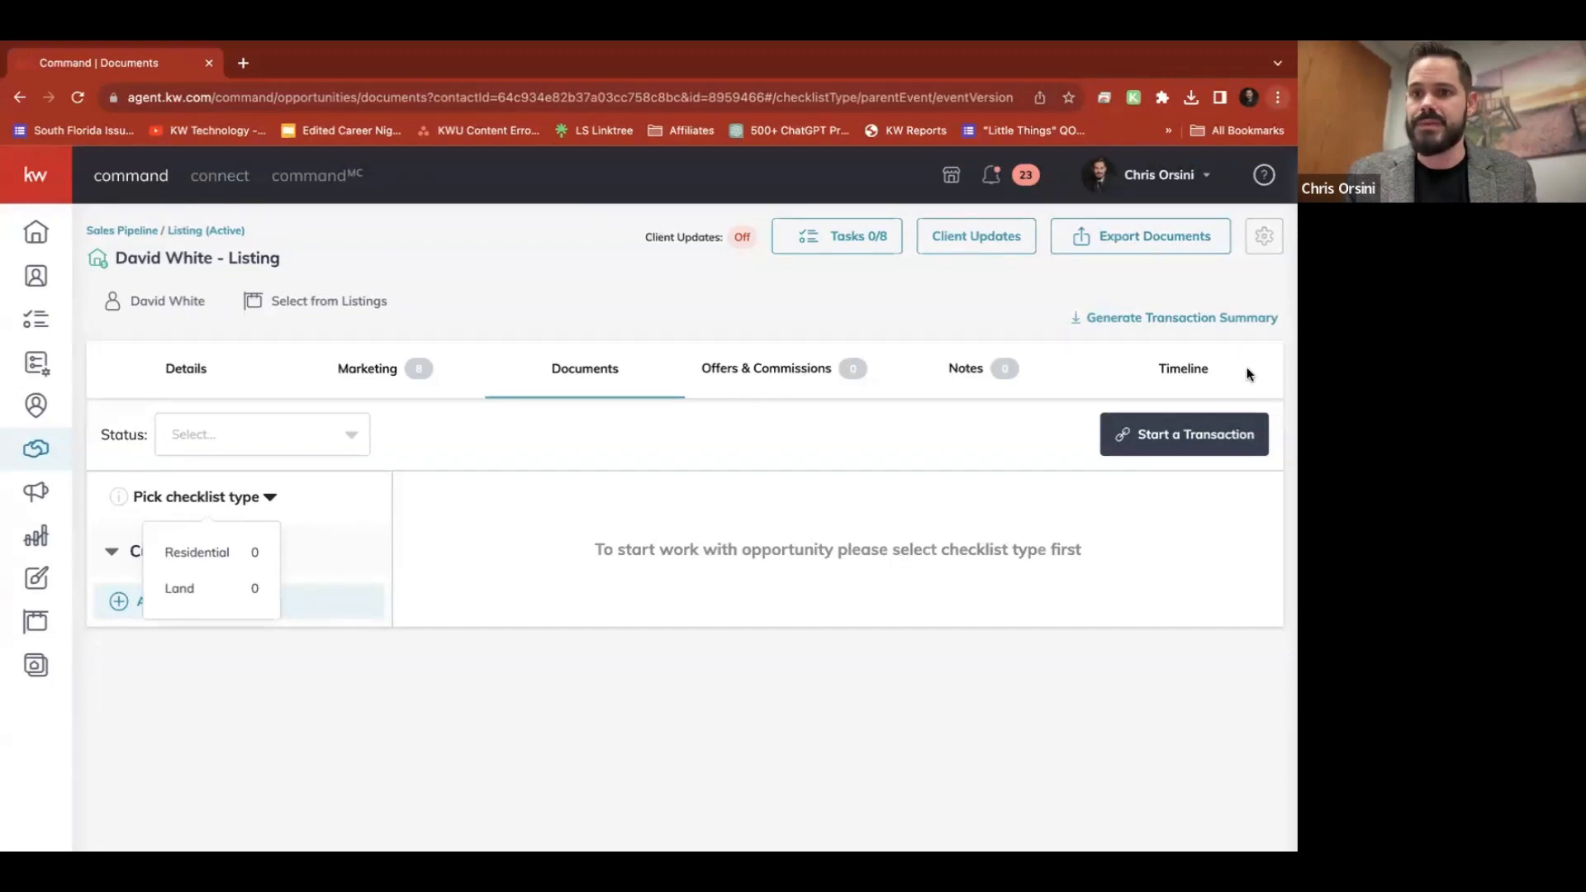
key("ctrl+plus")
key("ctrl+plus")
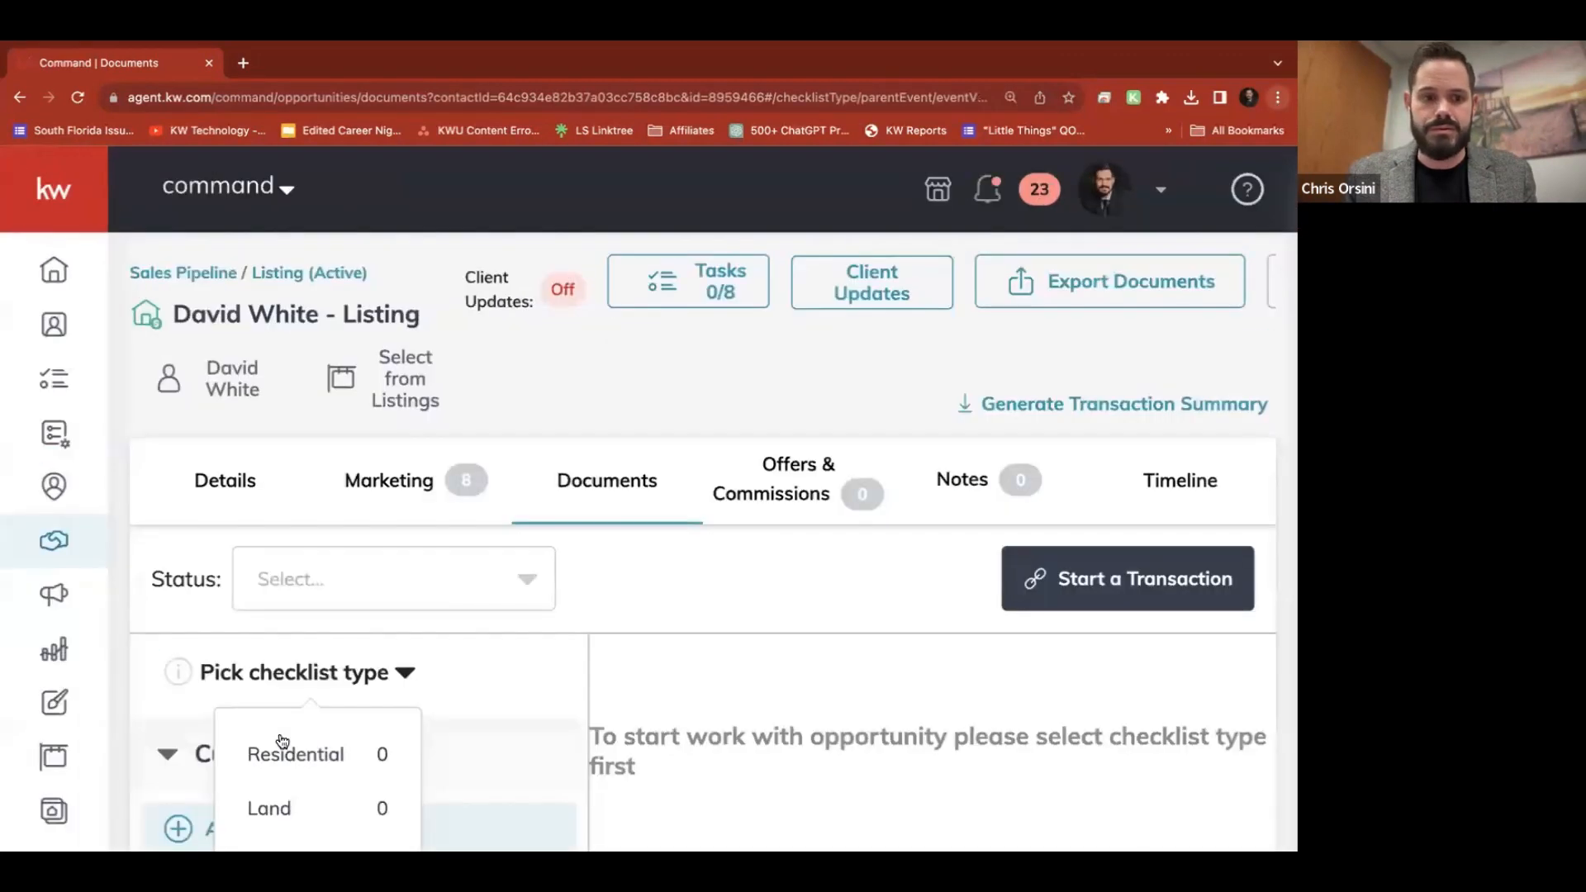
left_click(318, 756)
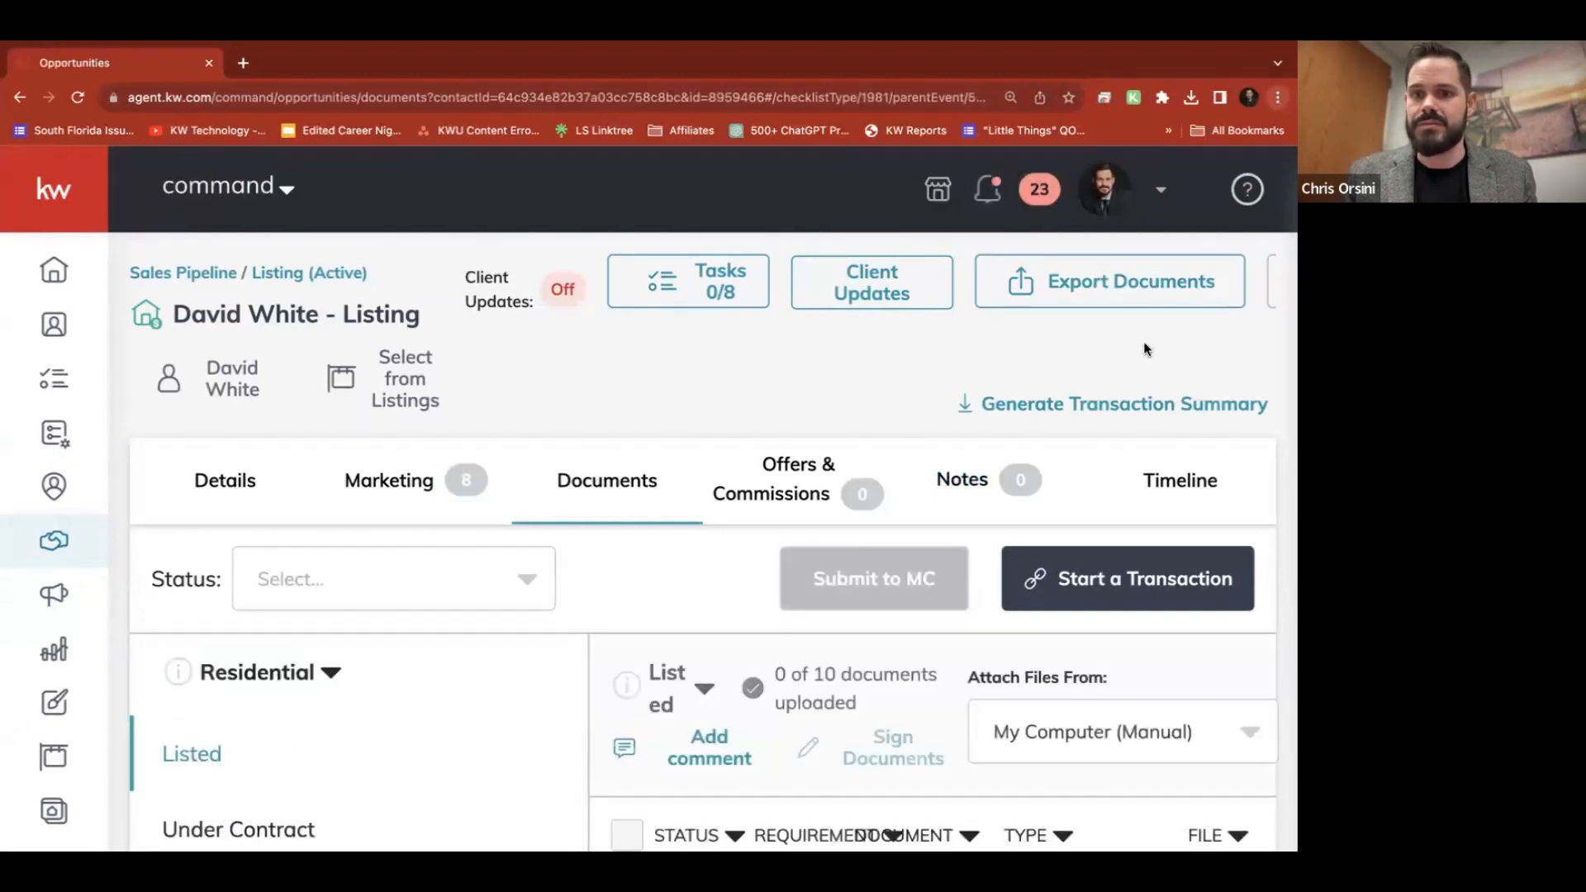
key("ctrl+minus")
key("ctrl+minus")
key("ctrl+minus")
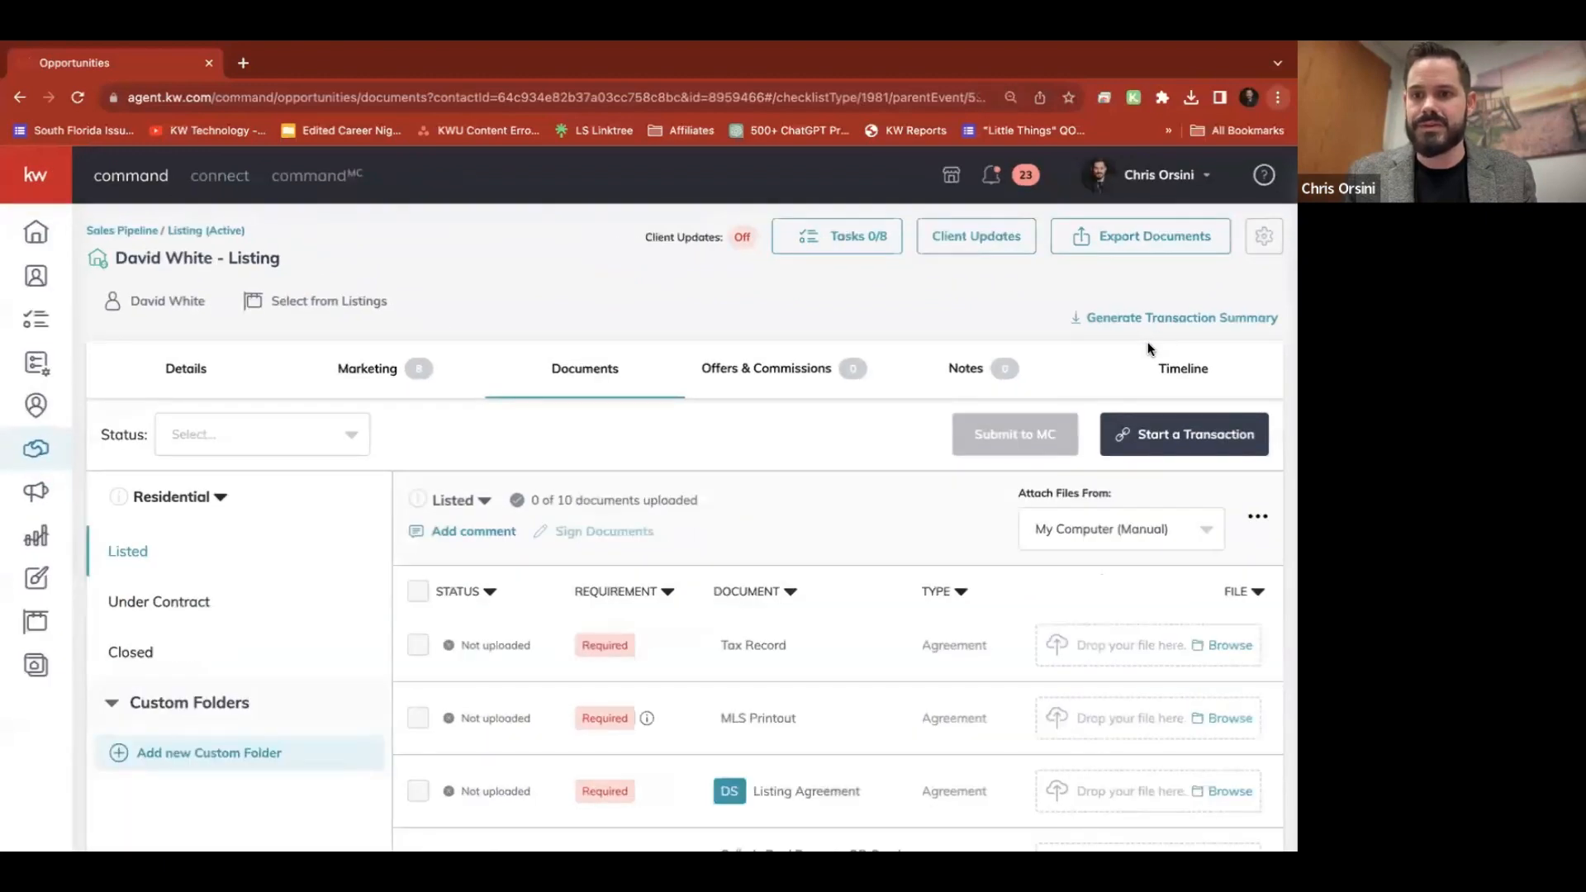
key("super+minus")
key("super+plus")
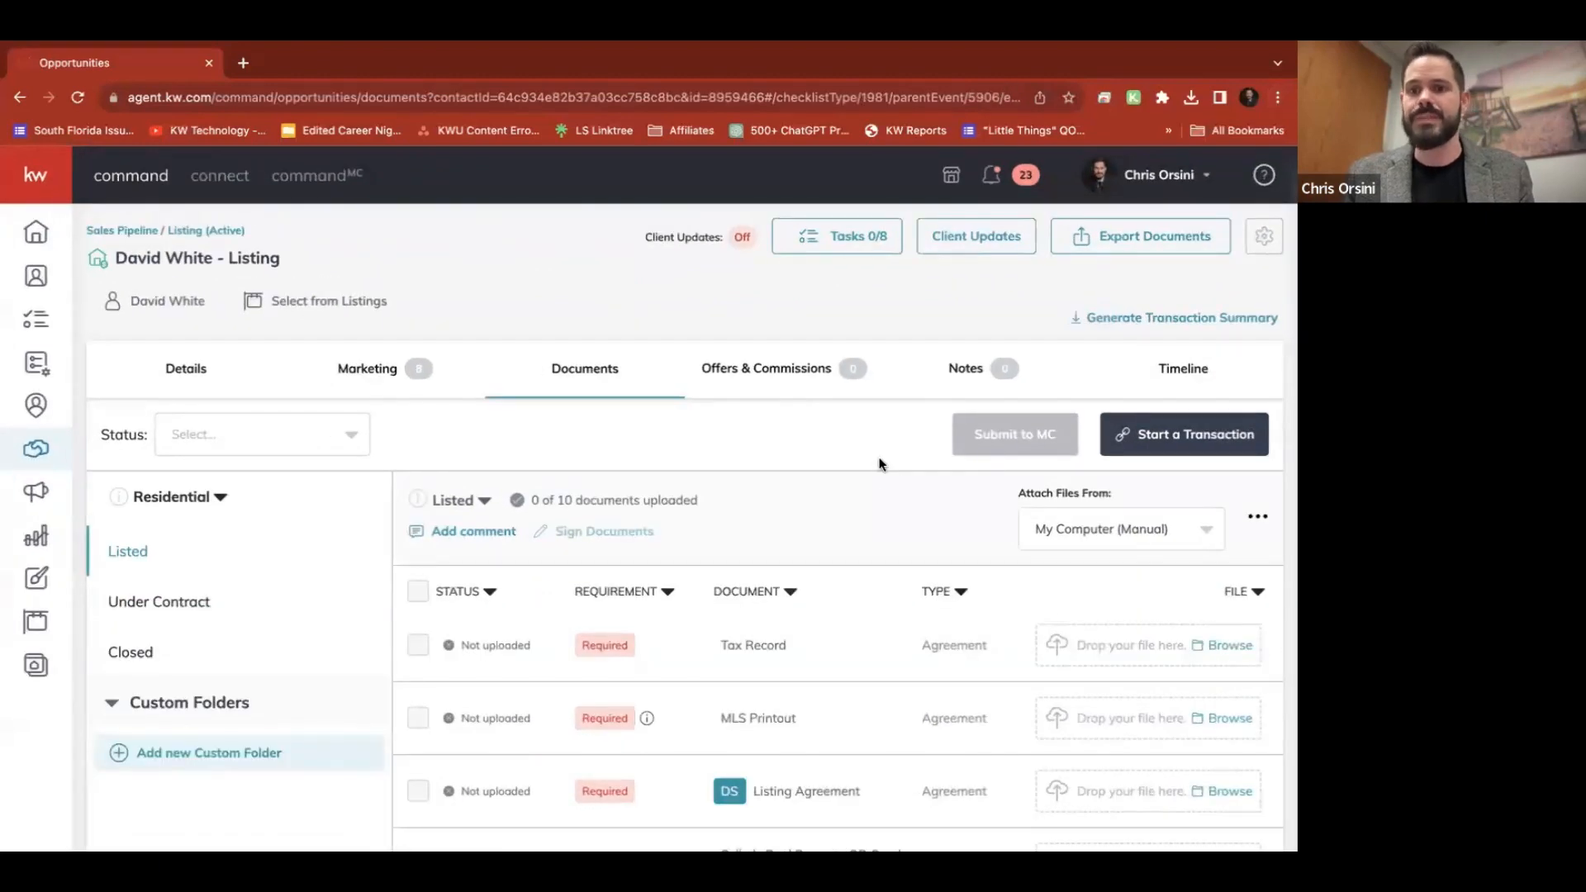
left_click(1184, 445)
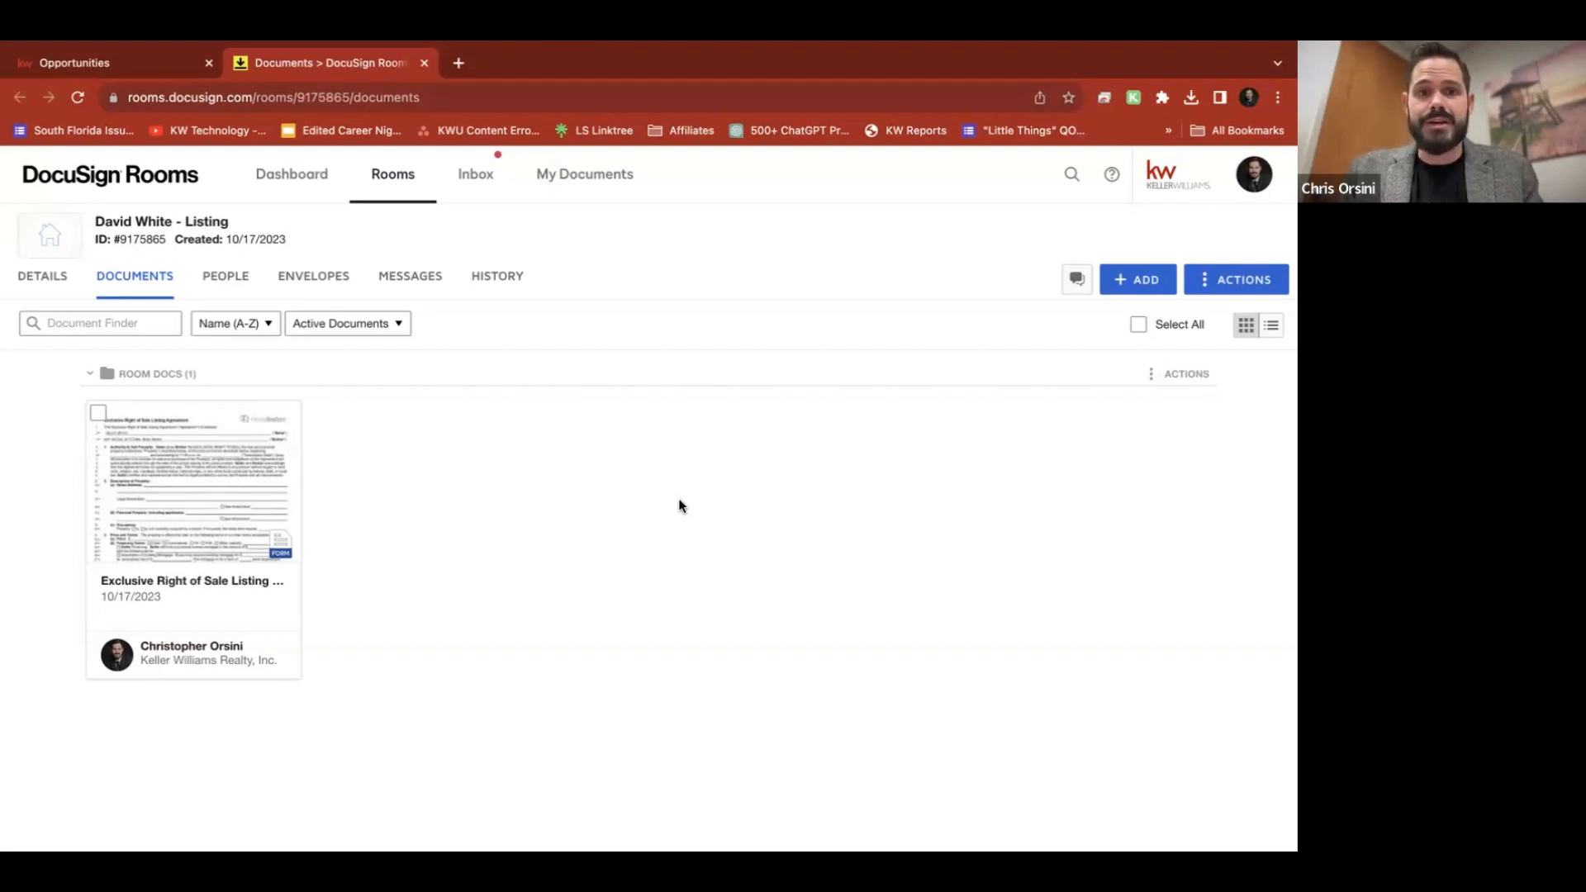
Review the room's details, including seller and listing agent info, and switch to edit mode
left_click(48, 281)
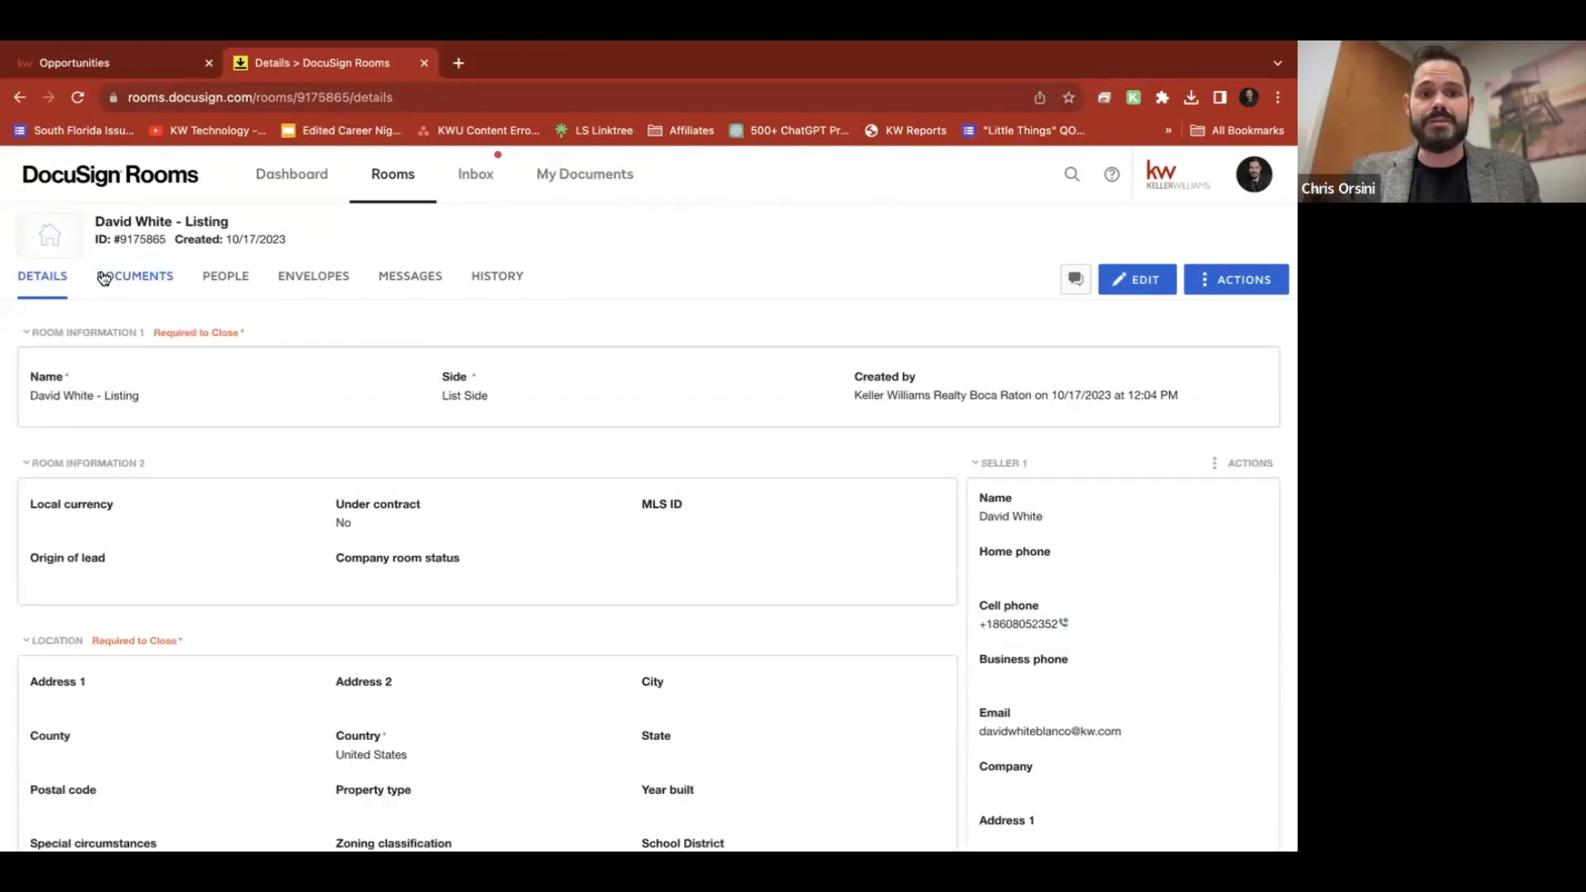
scroll(715, 529, "down", 3)
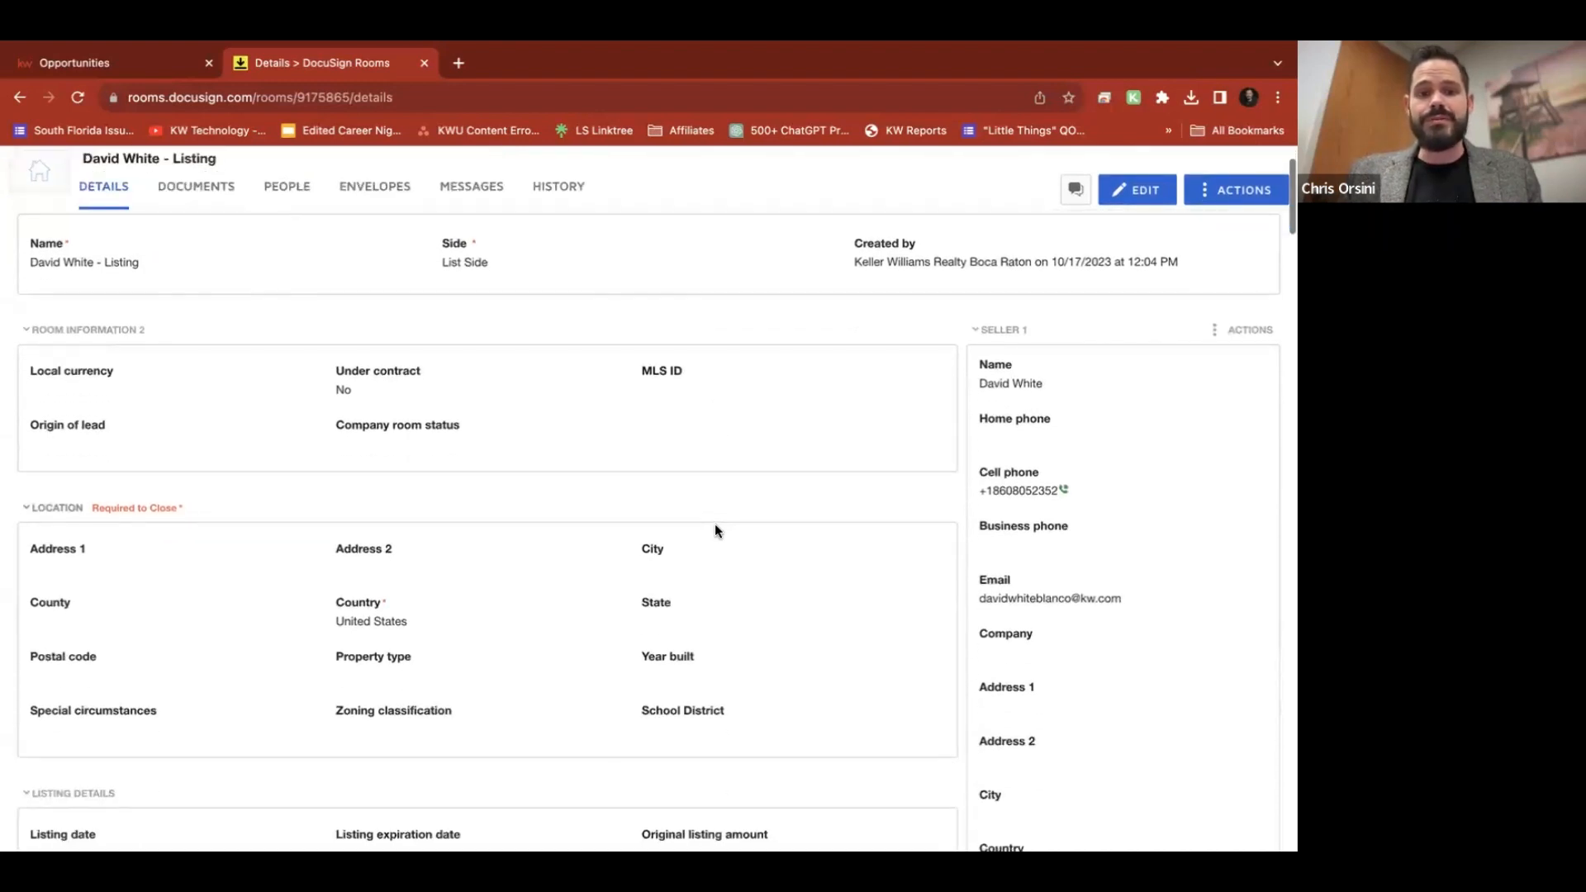
scroll(715, 528, "up", 3)
scroll(715, 526, "down", 1)
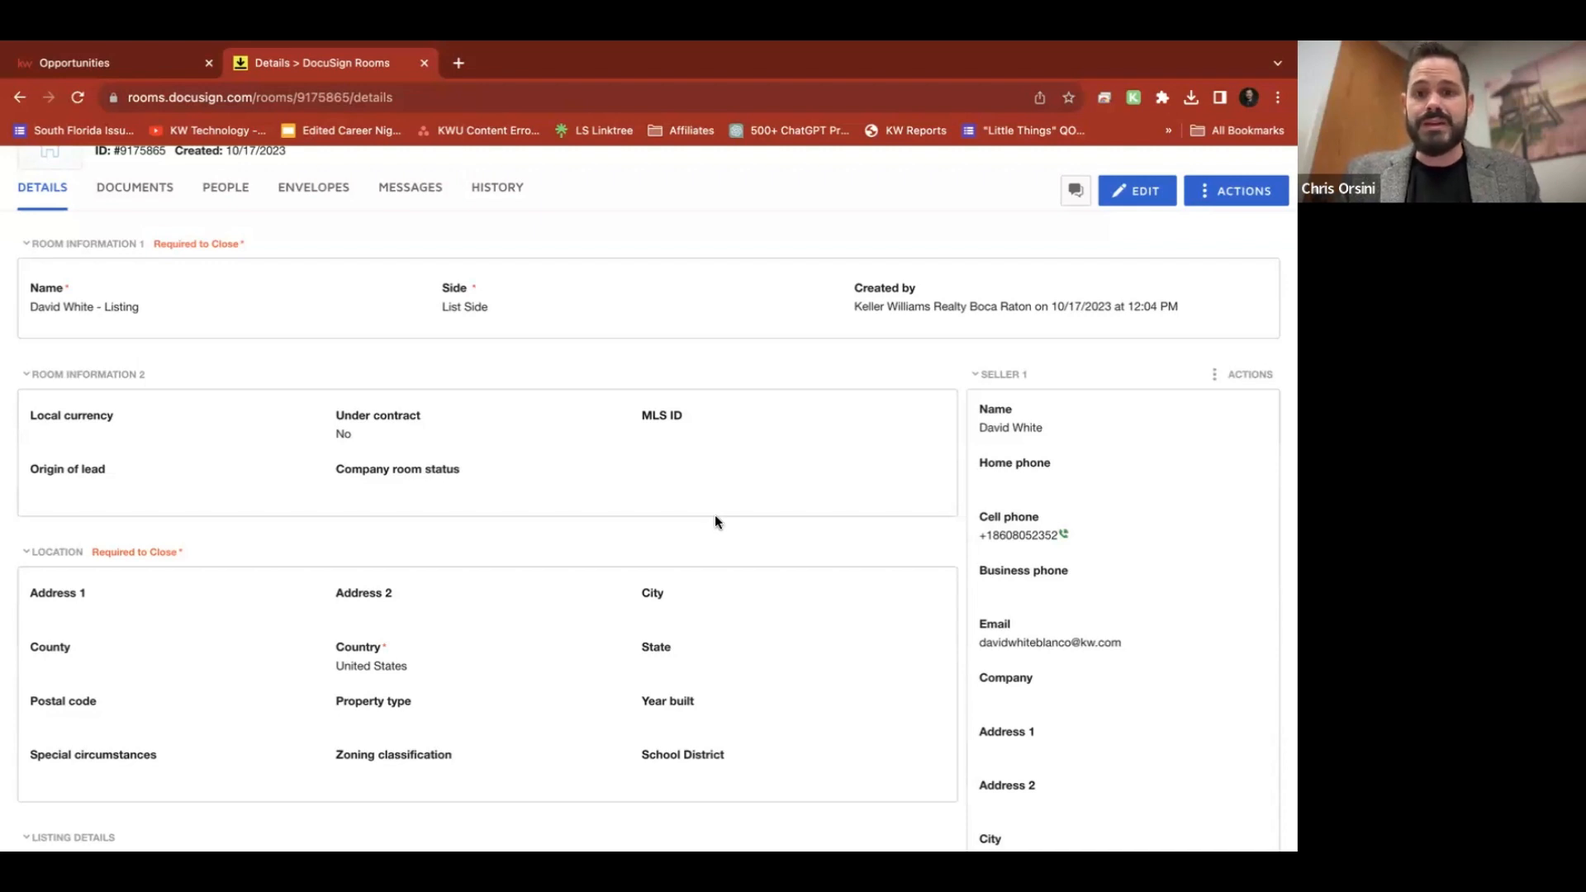
scroll(717, 520, "down", 10)
scroll(716, 520, "down", 6)
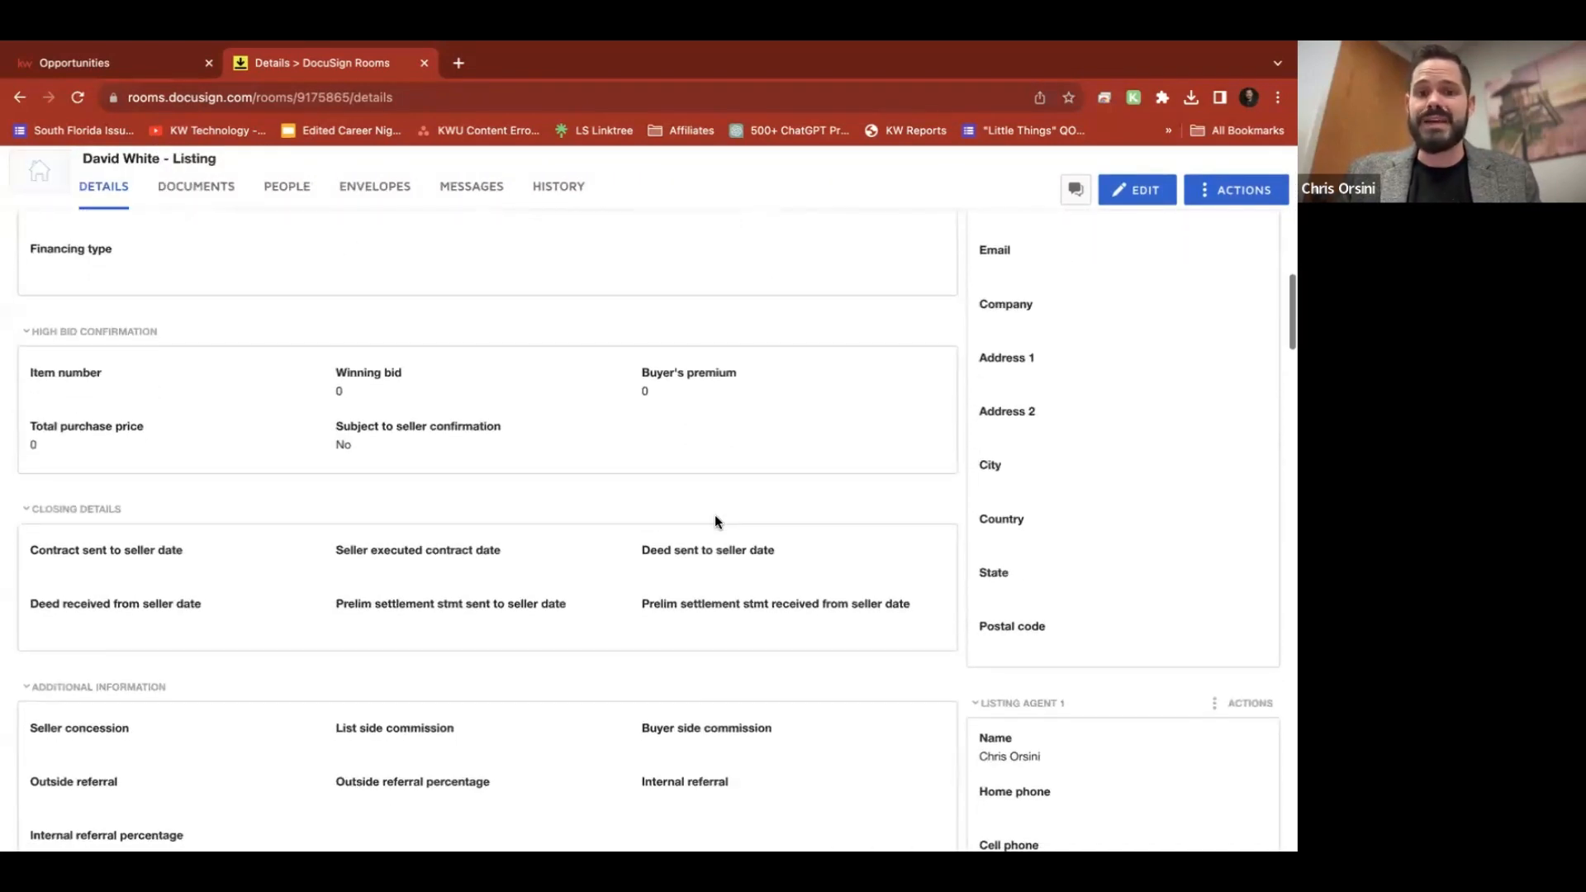
scroll(716, 516, "down", 5)
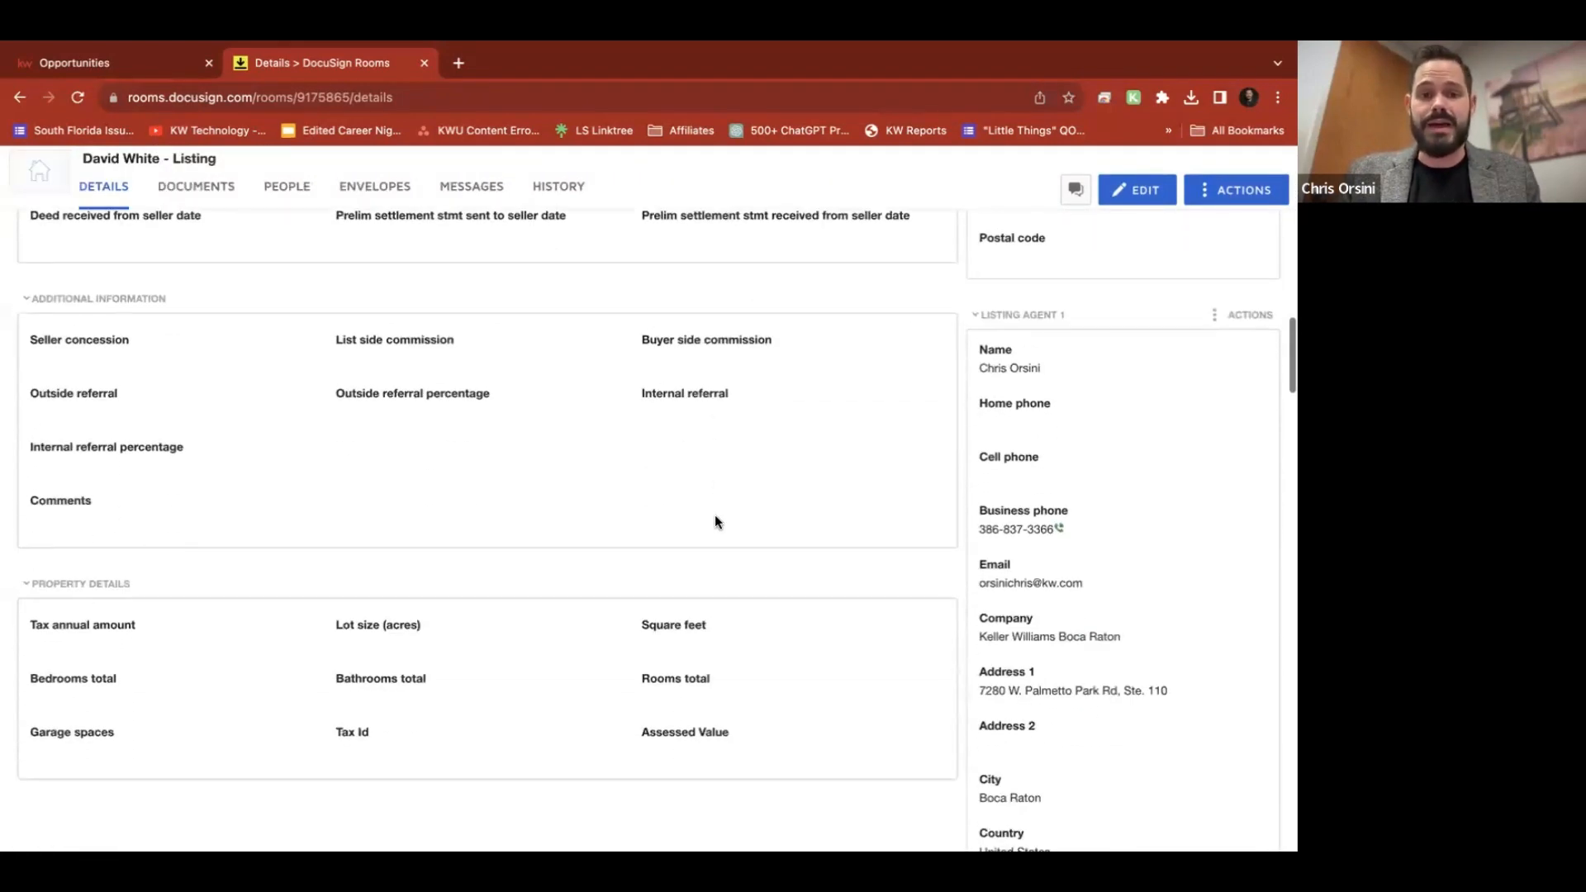
scroll(715, 513, "up", 20)
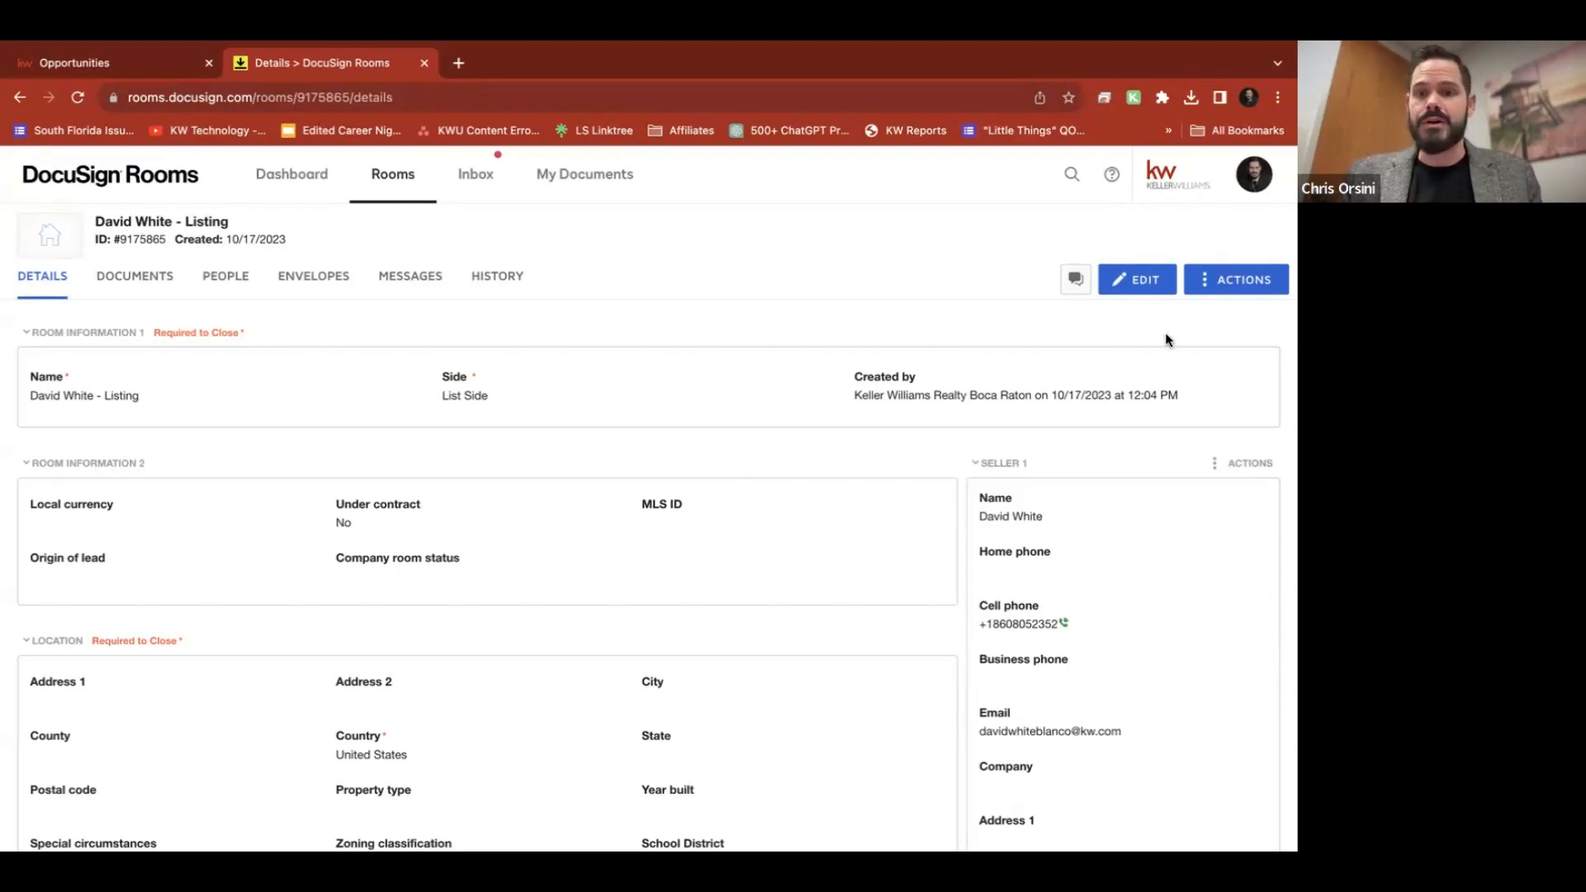
left_click(1133, 279)
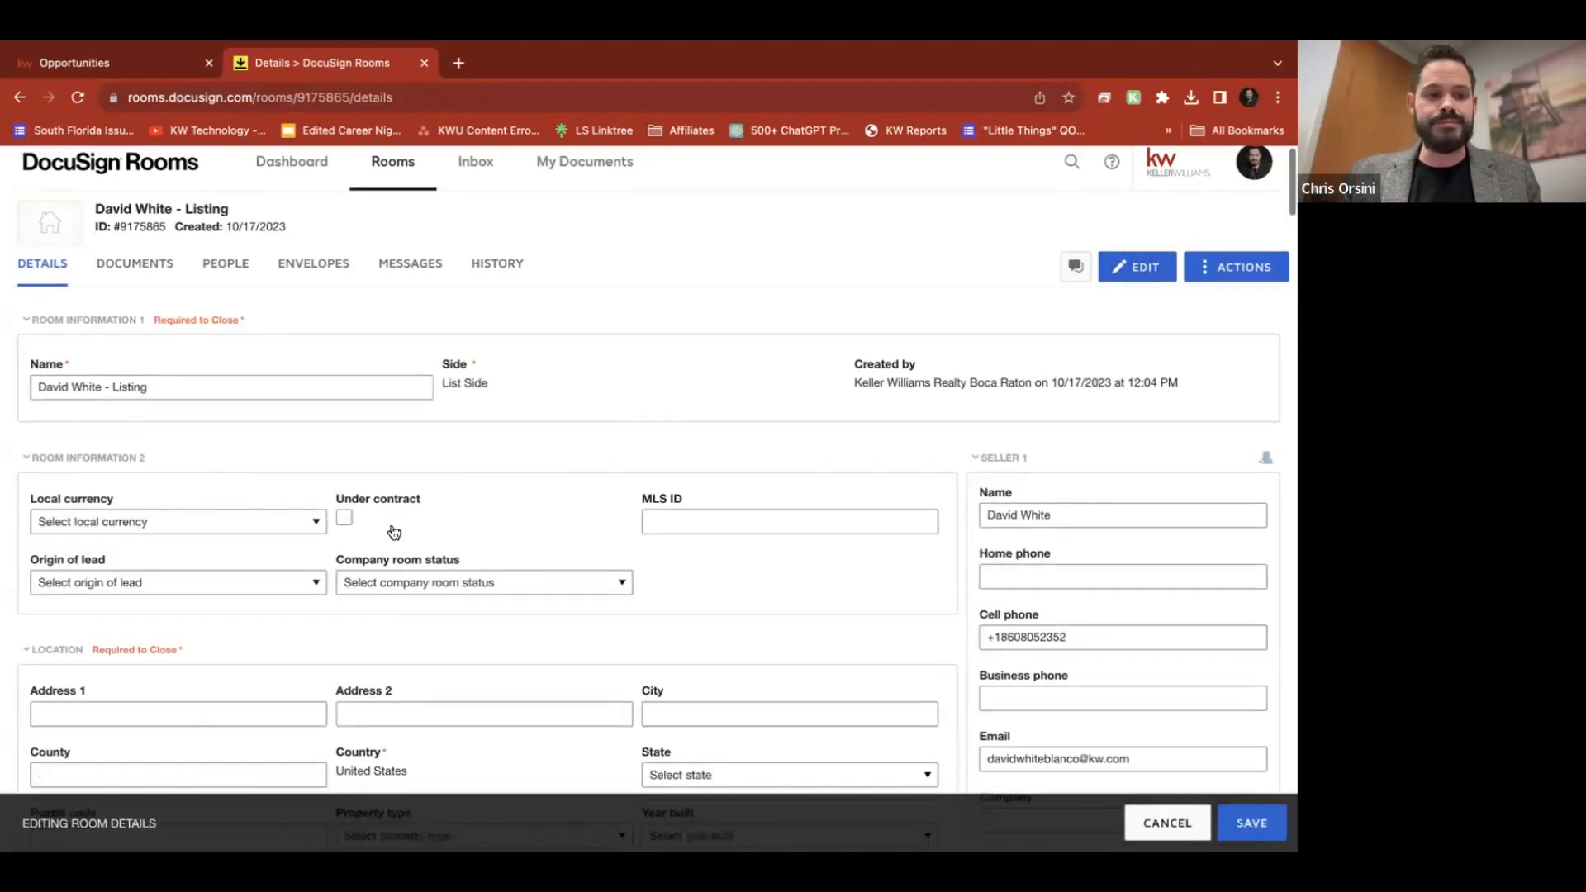
Enter the property's street address and city in the room's Location section
scroll(393, 531, "down", 3)
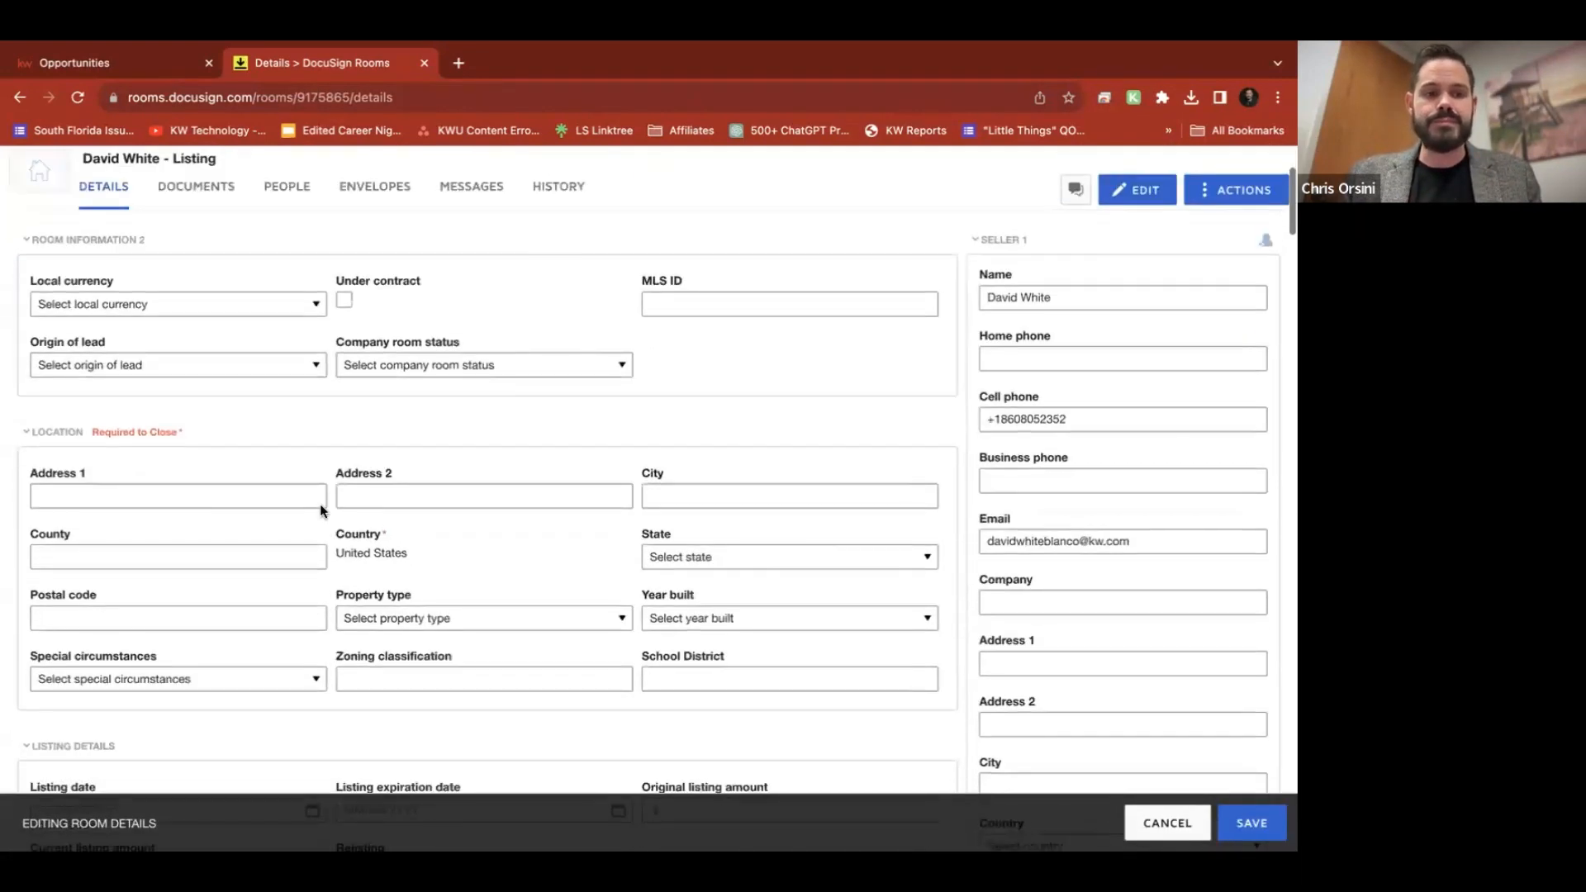
left_click(47, 492)
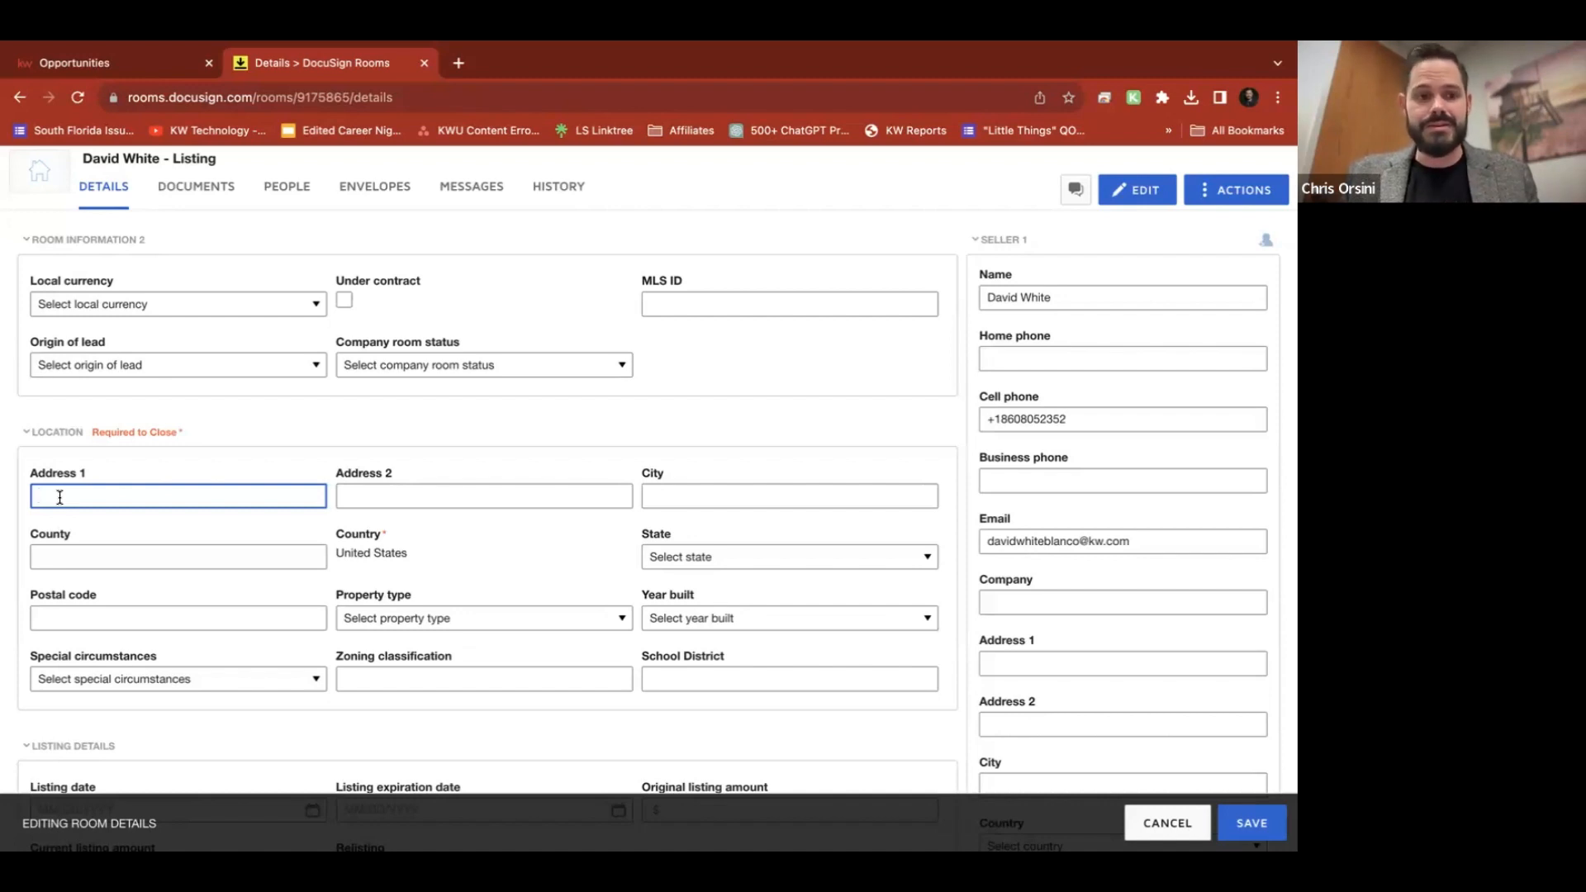
type("123 main st")
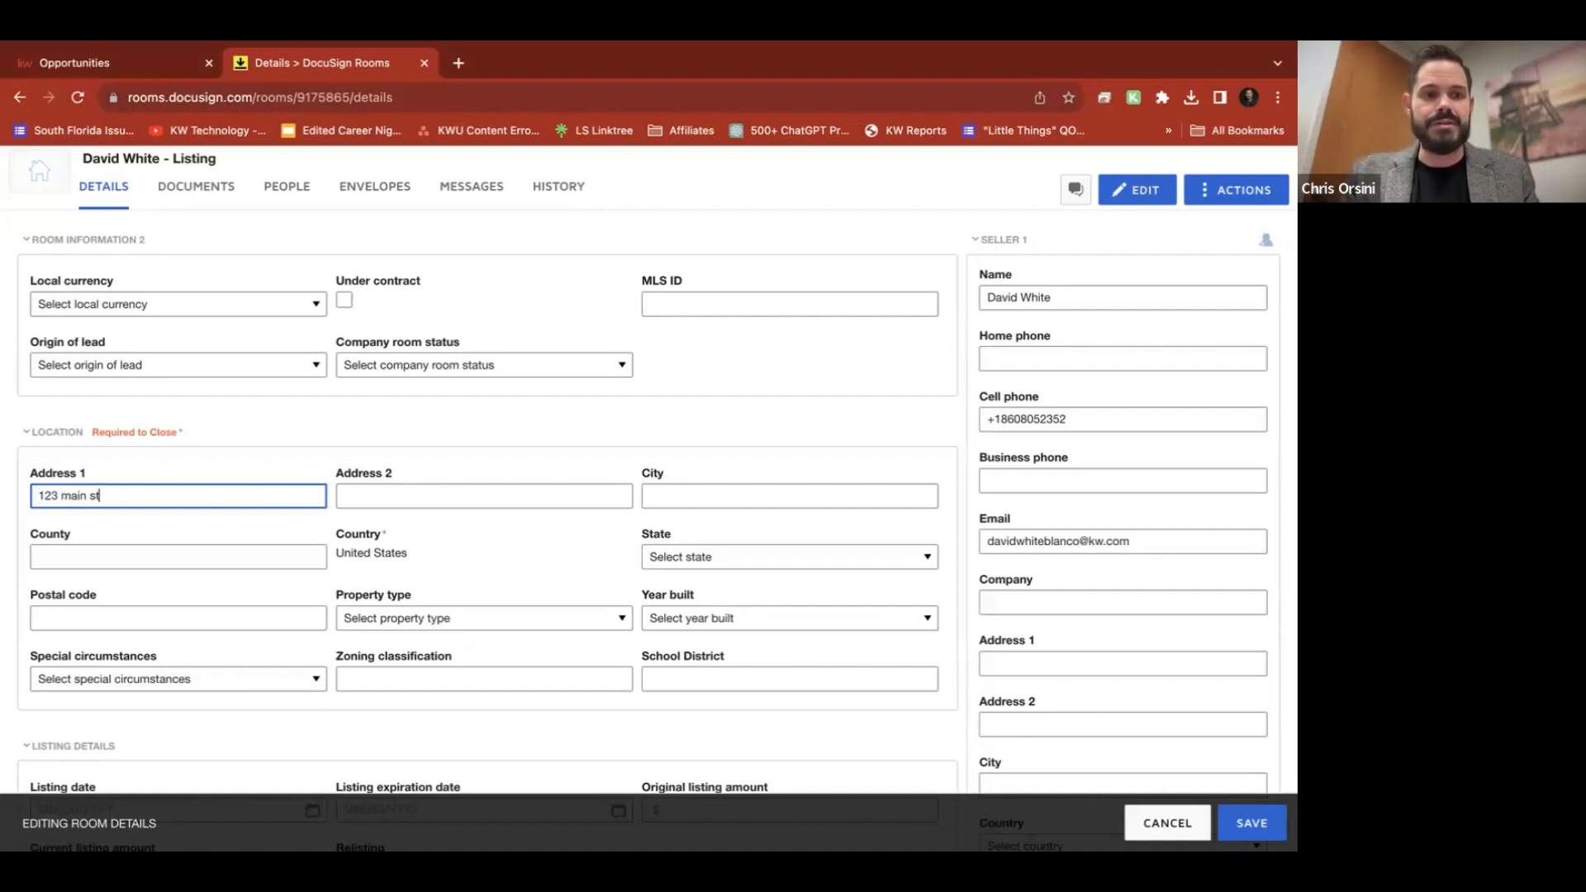
key("Tab")
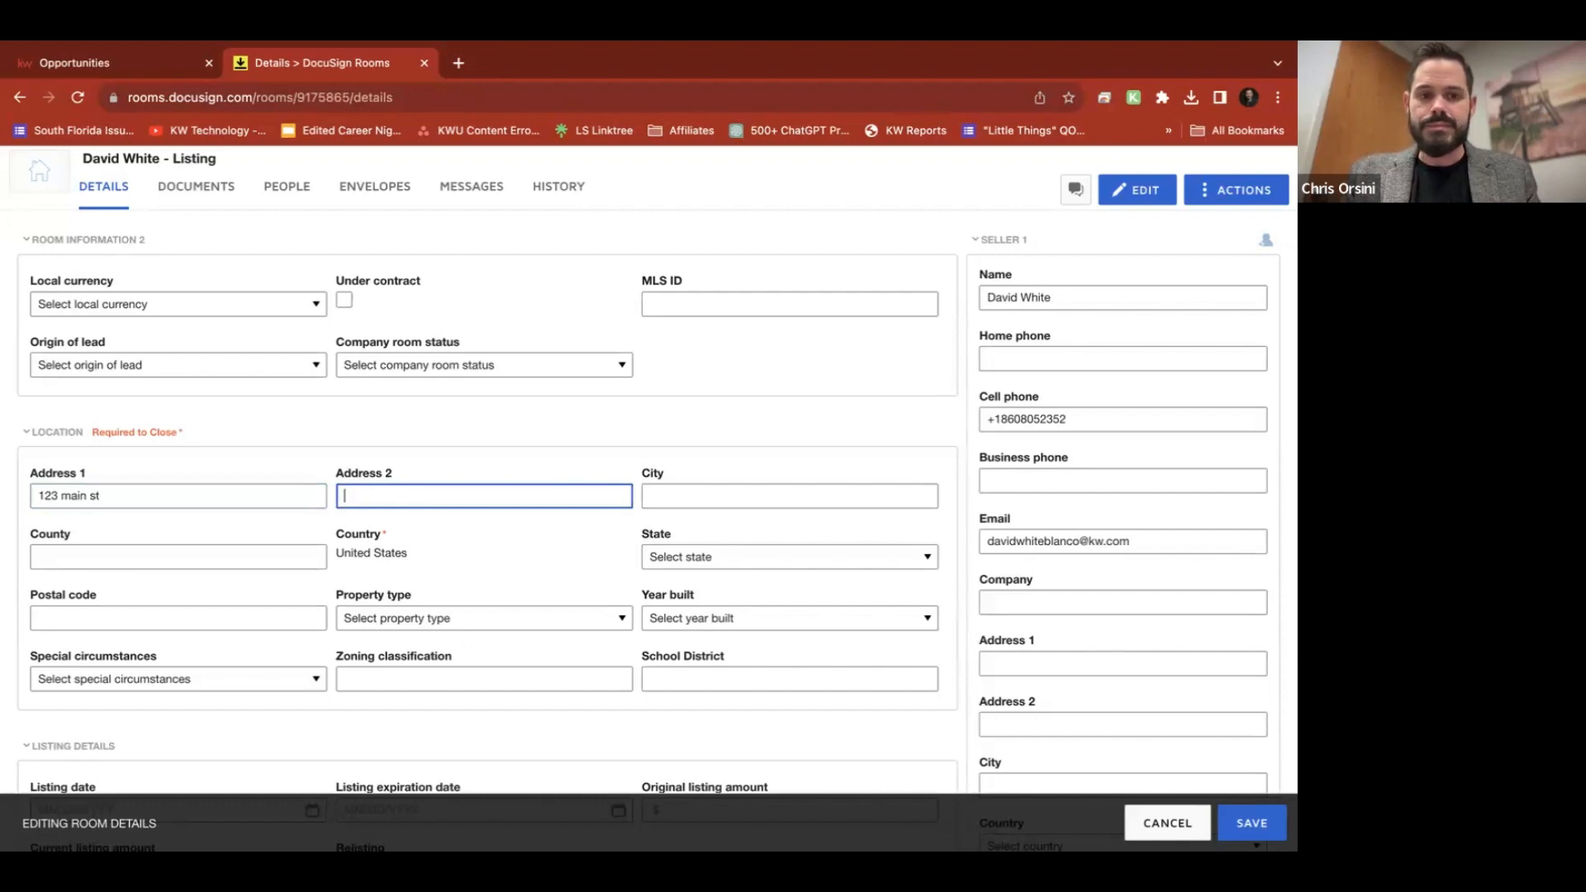
key("Tab")
type("coral")
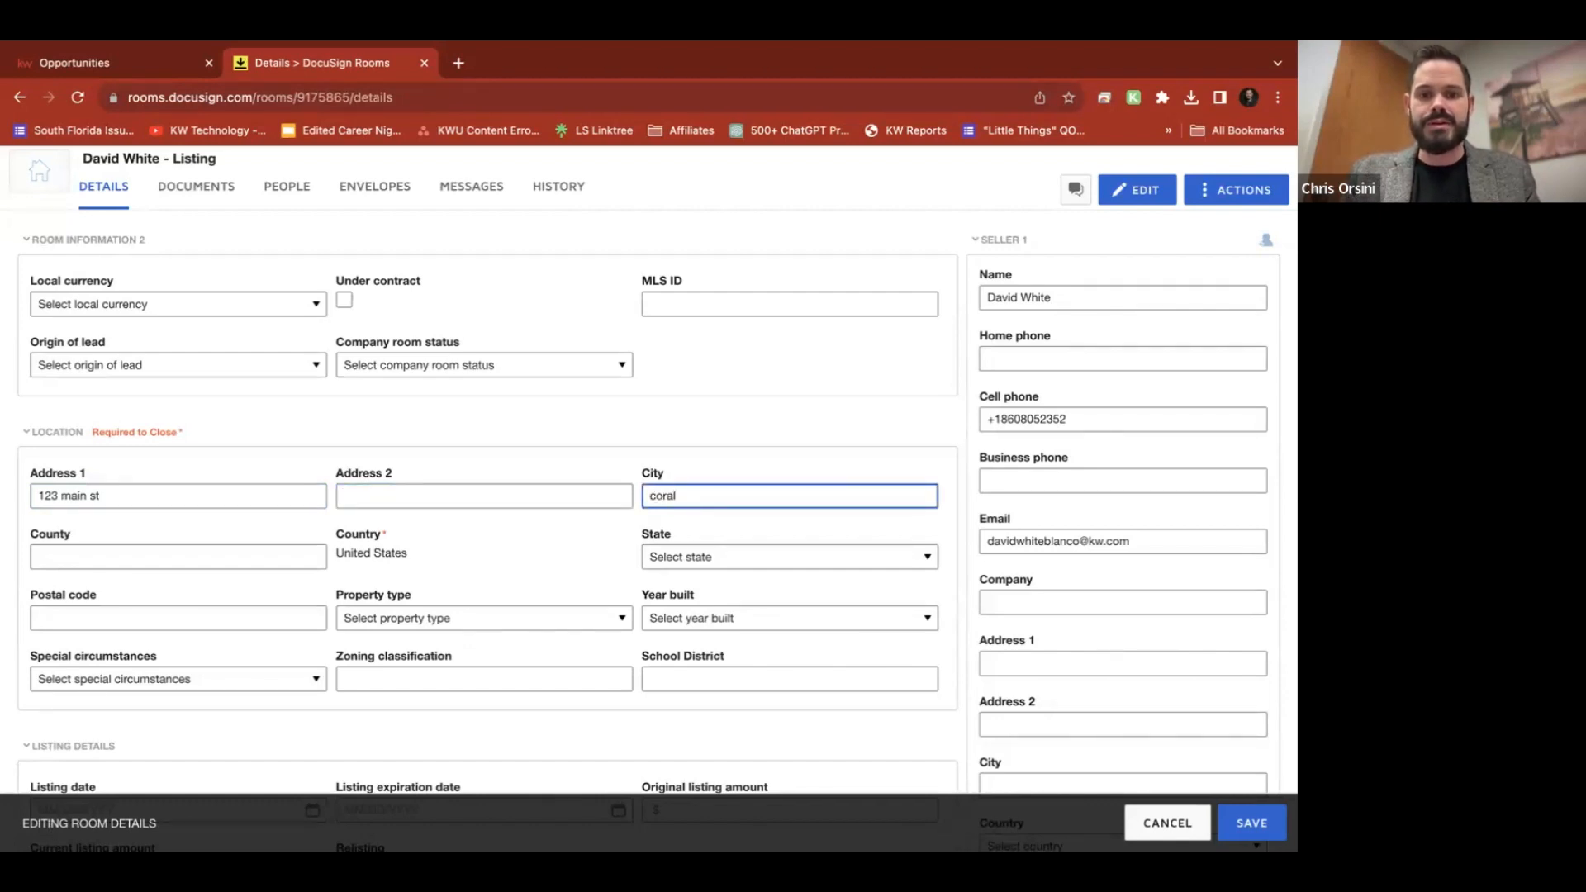
key("BackSpace")
key("BackSpace")
key("BackSpace")
key("BackSpace")
type("Cors")
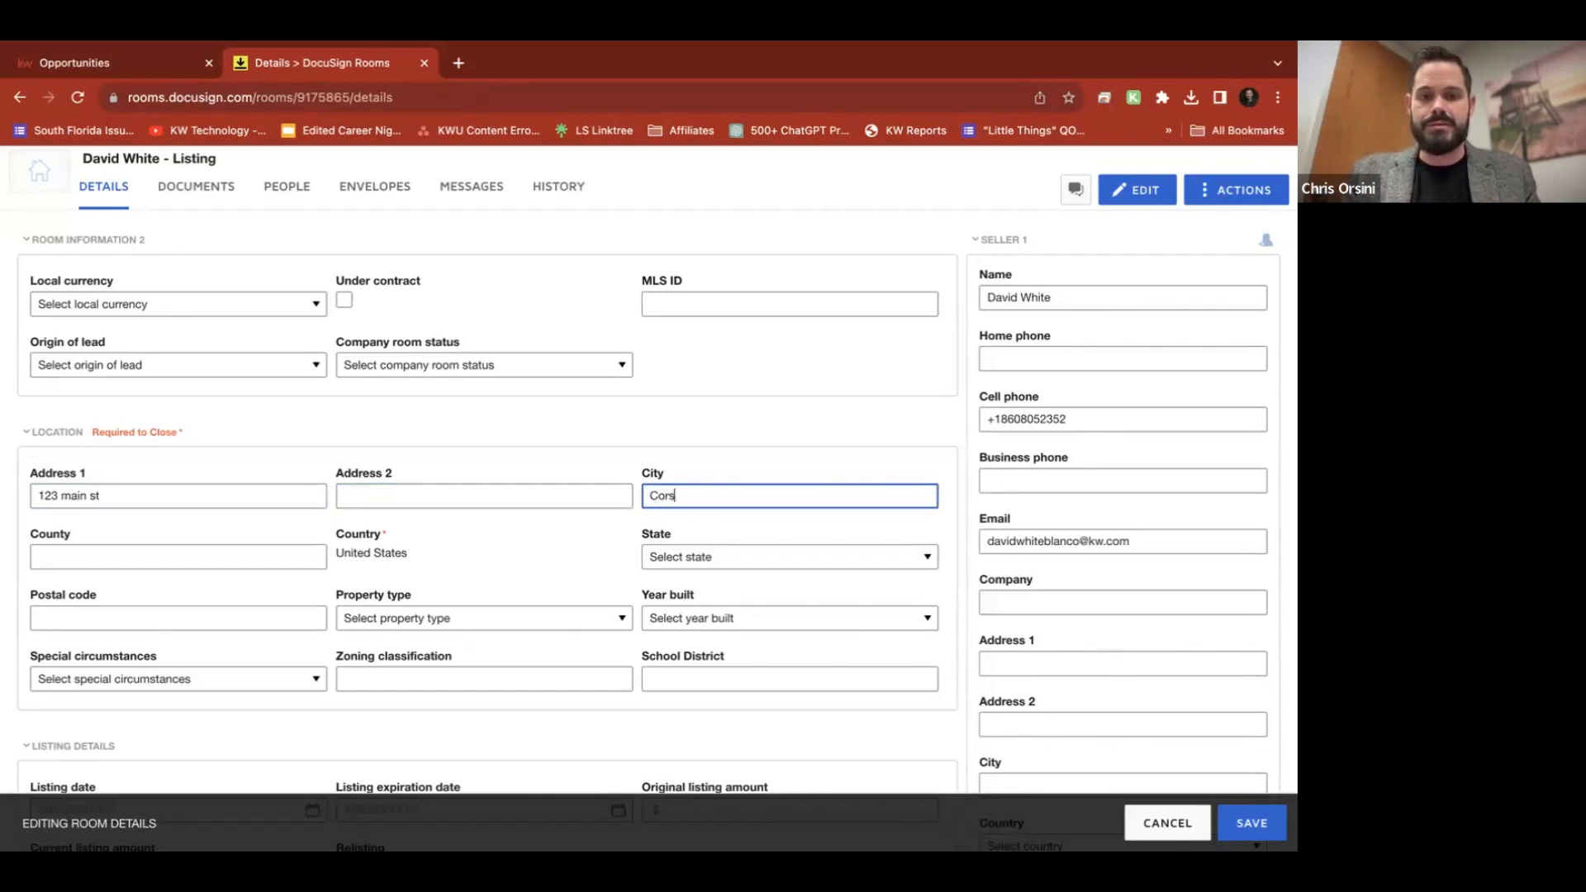
key("BackSpace")
type("al Springs")
Choose Florida as the state, fill in the postal code, and save the location
key("Tab")
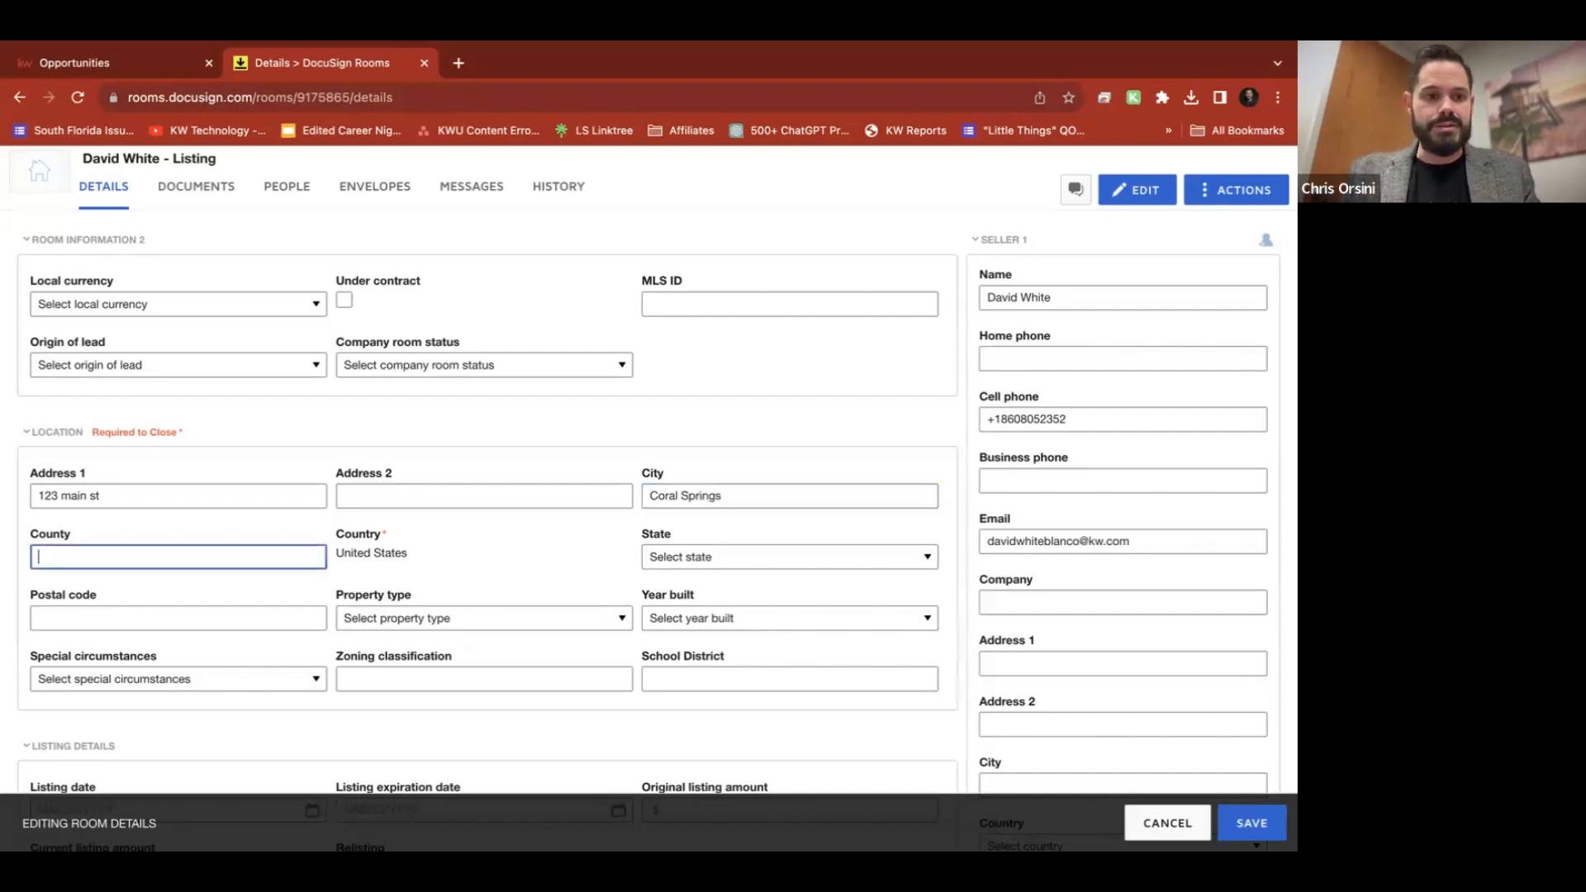
key("Tab")
key("f")
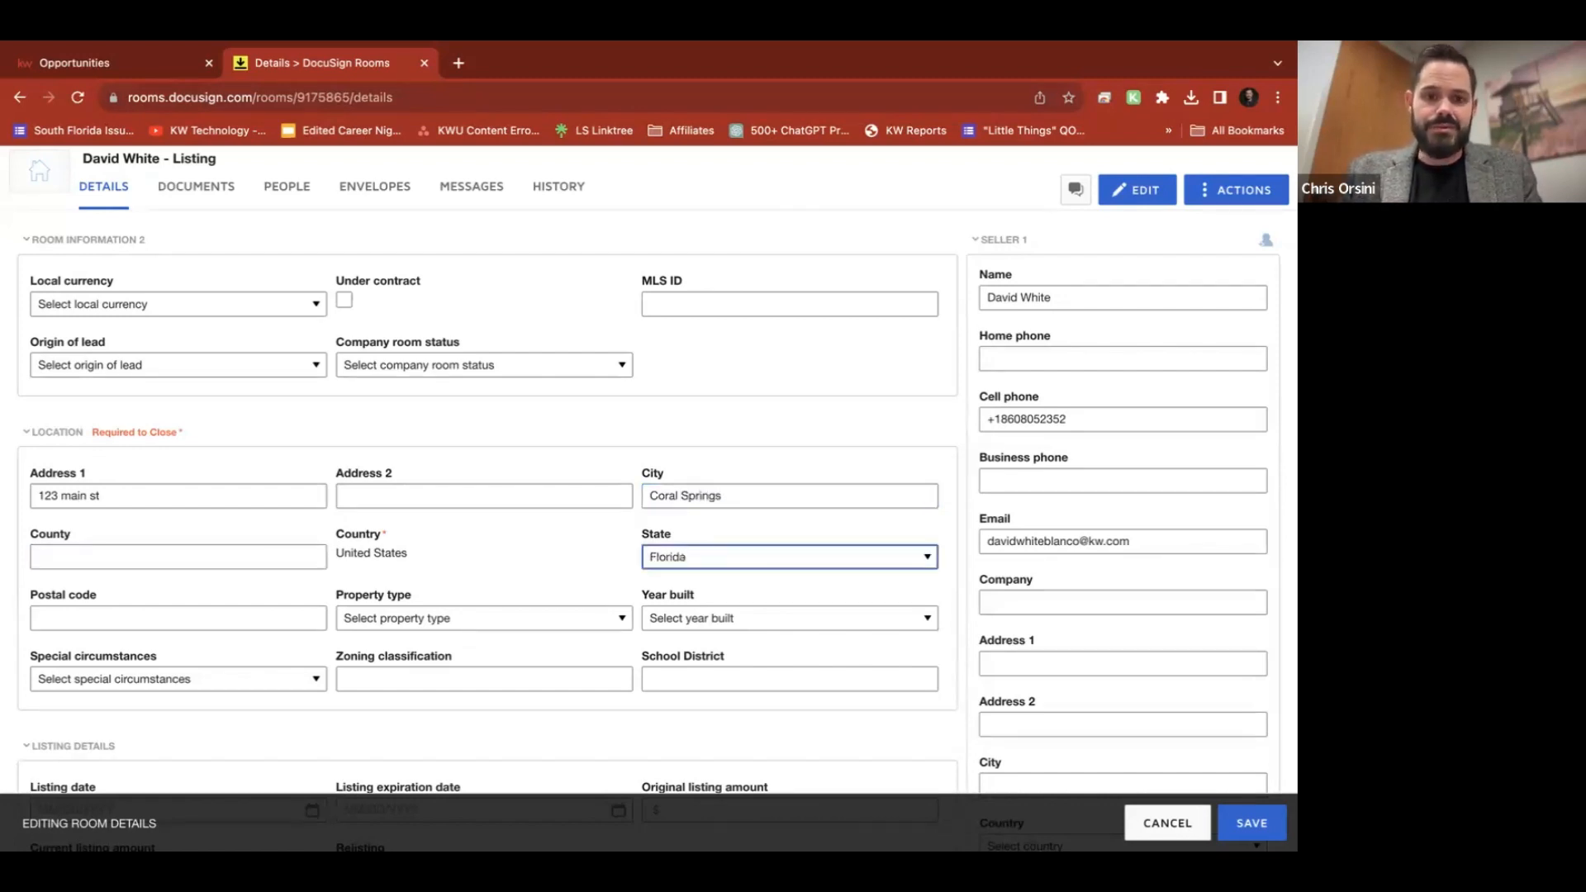
key("Tab")
type("33065")
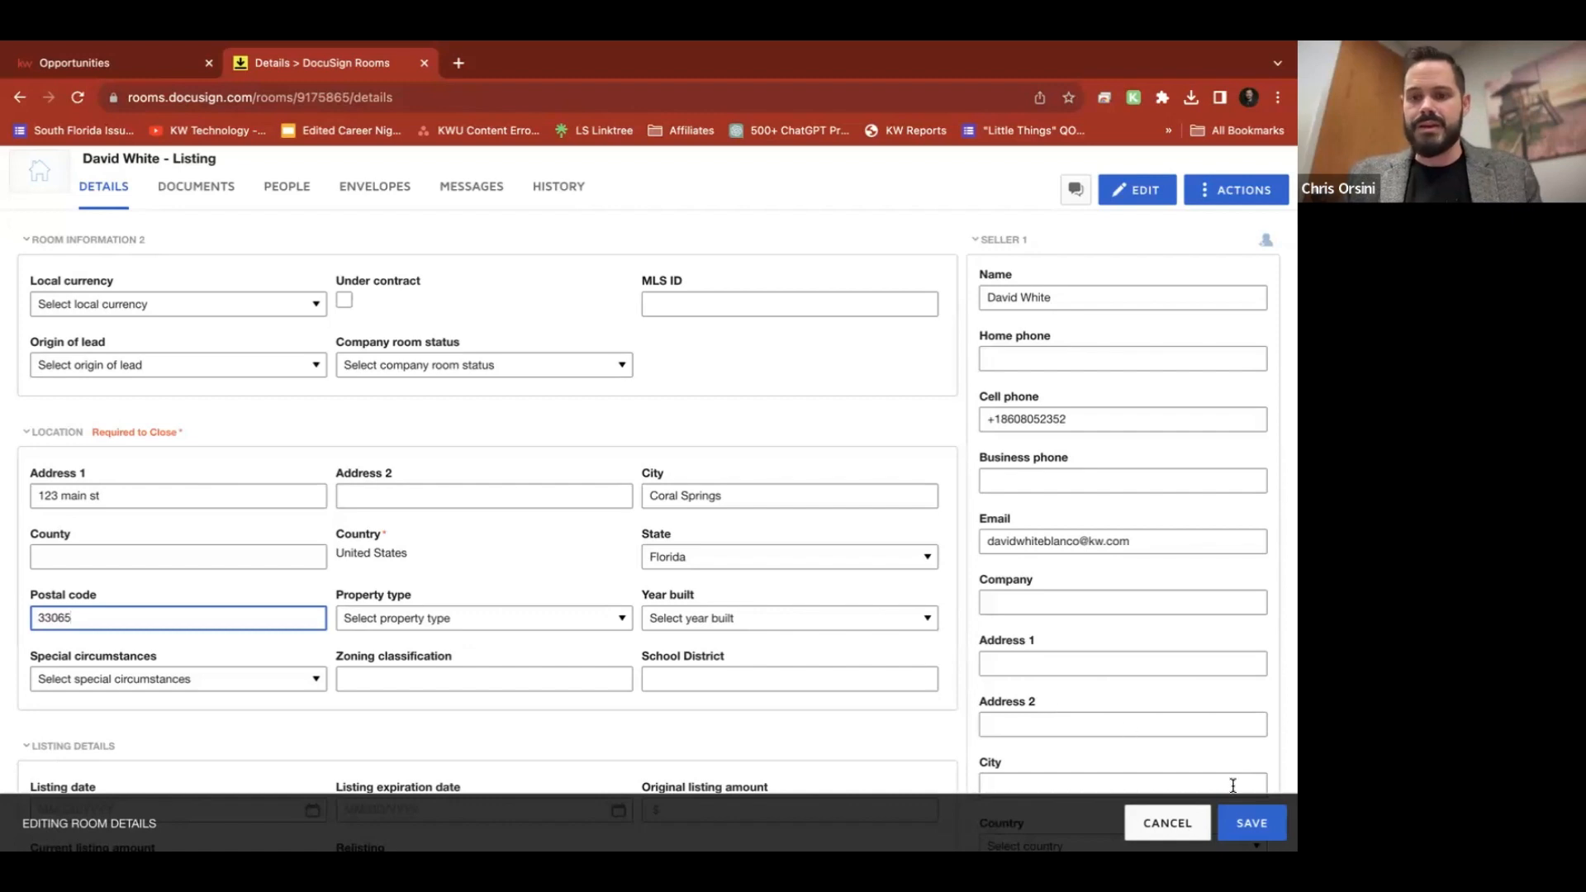
left_click(1249, 824)
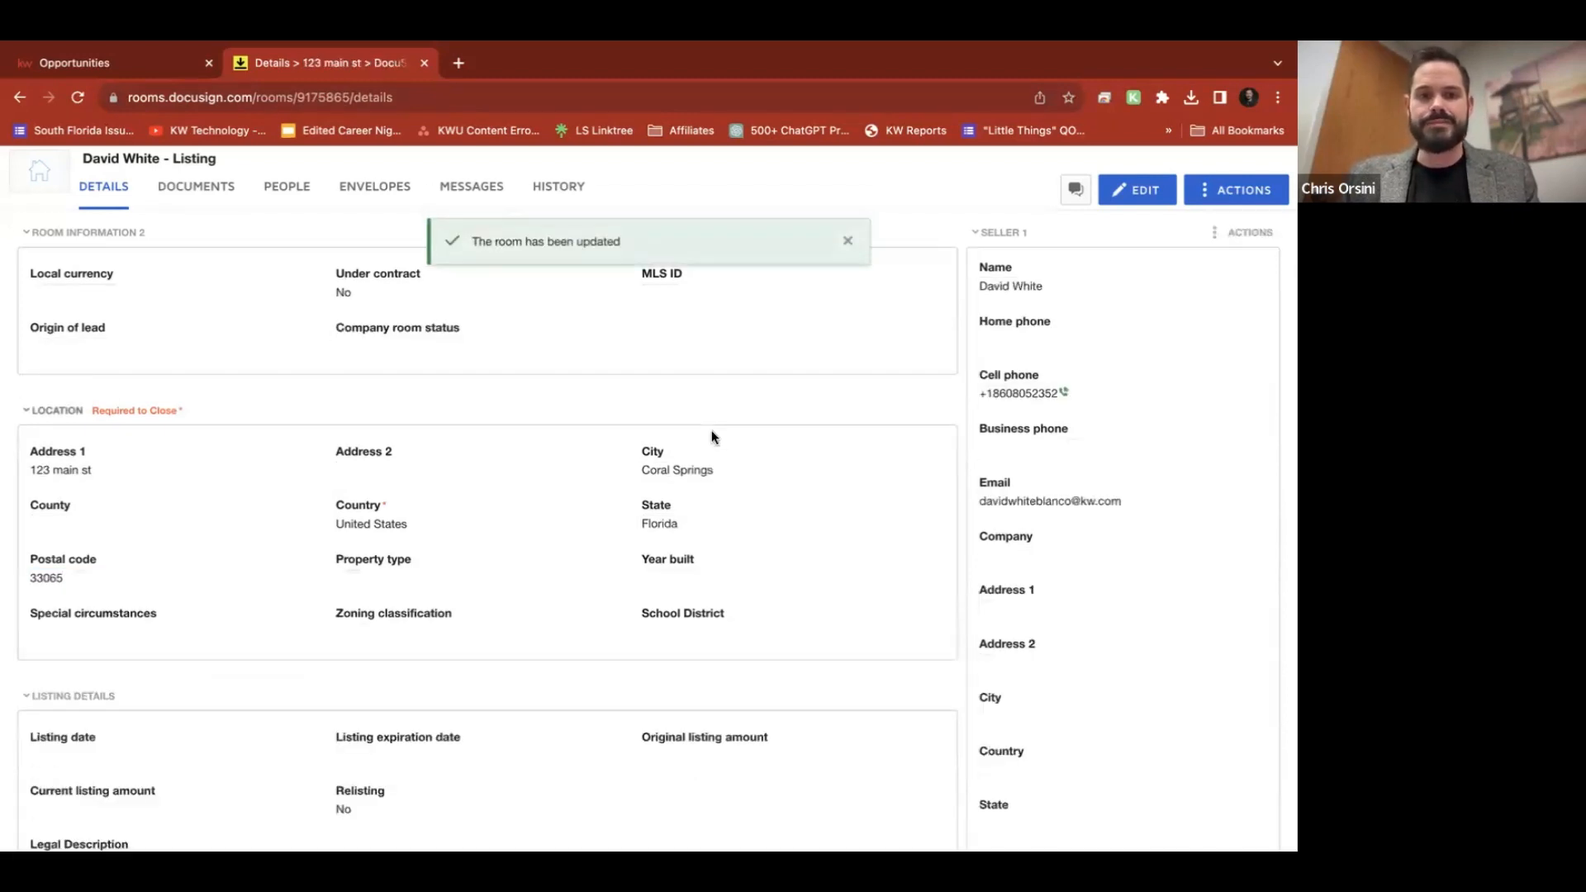
scroll(712, 438, "up", 3)
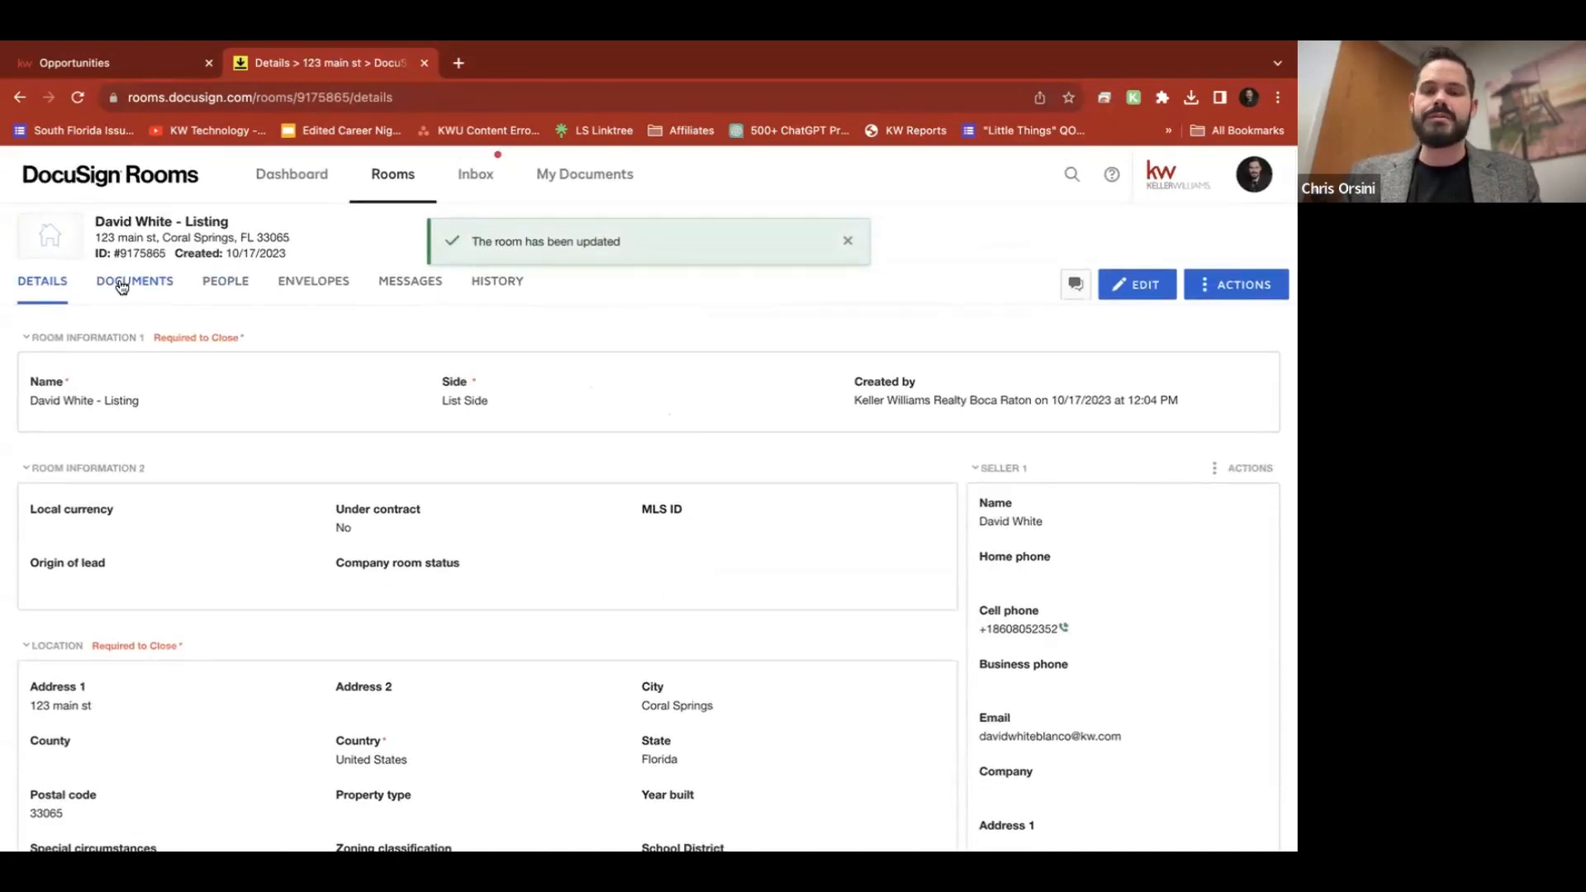
Open the room's Documents page and show the + Add source options
left_click(123, 285)
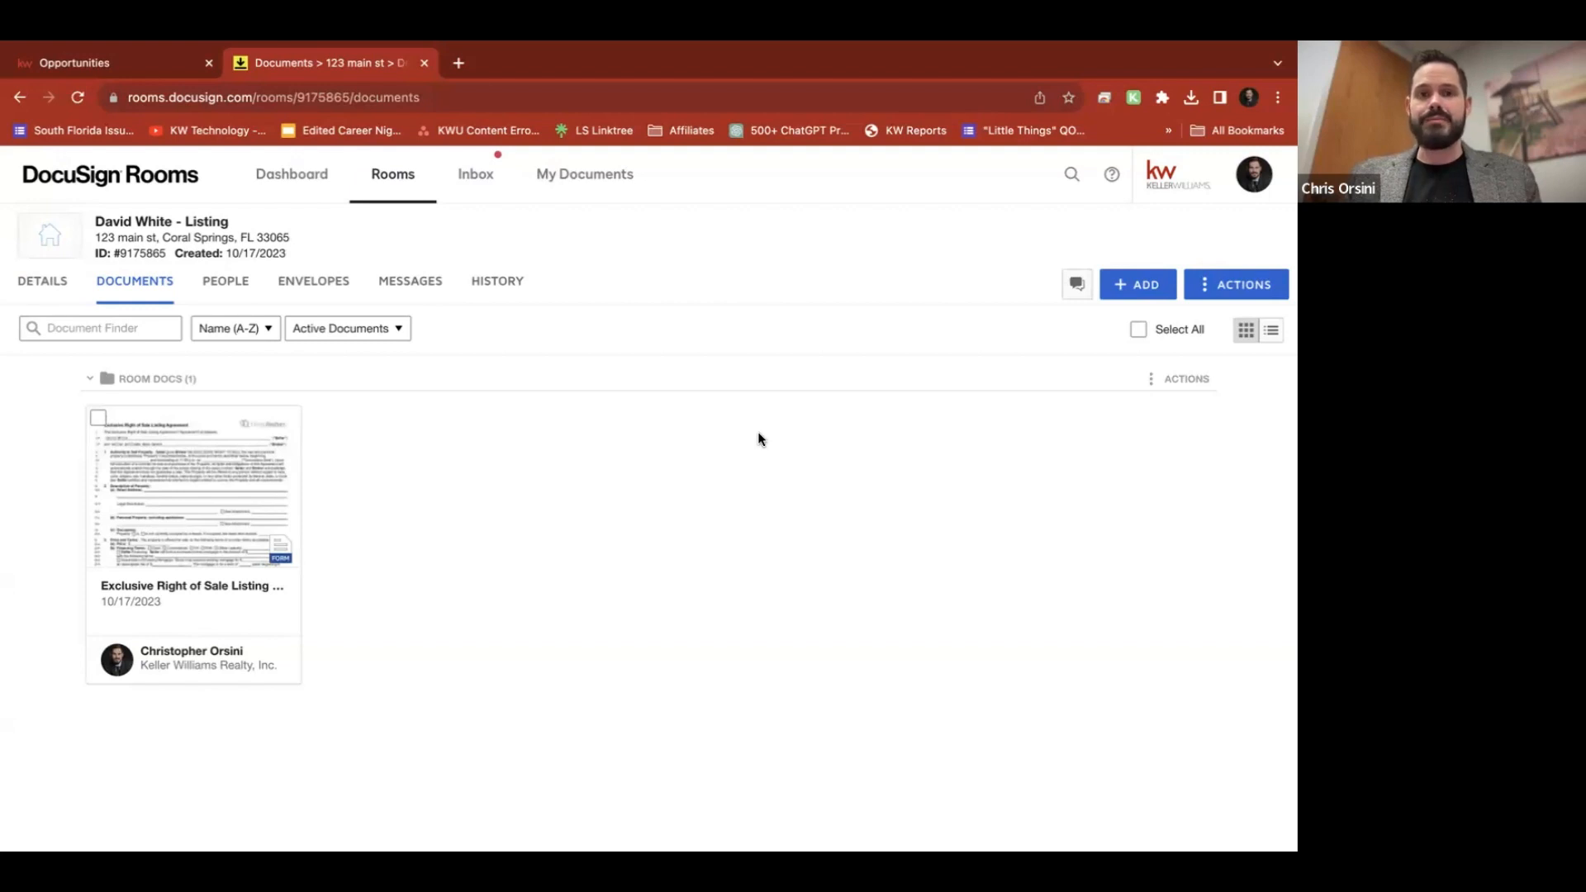
left_click(1136, 289)
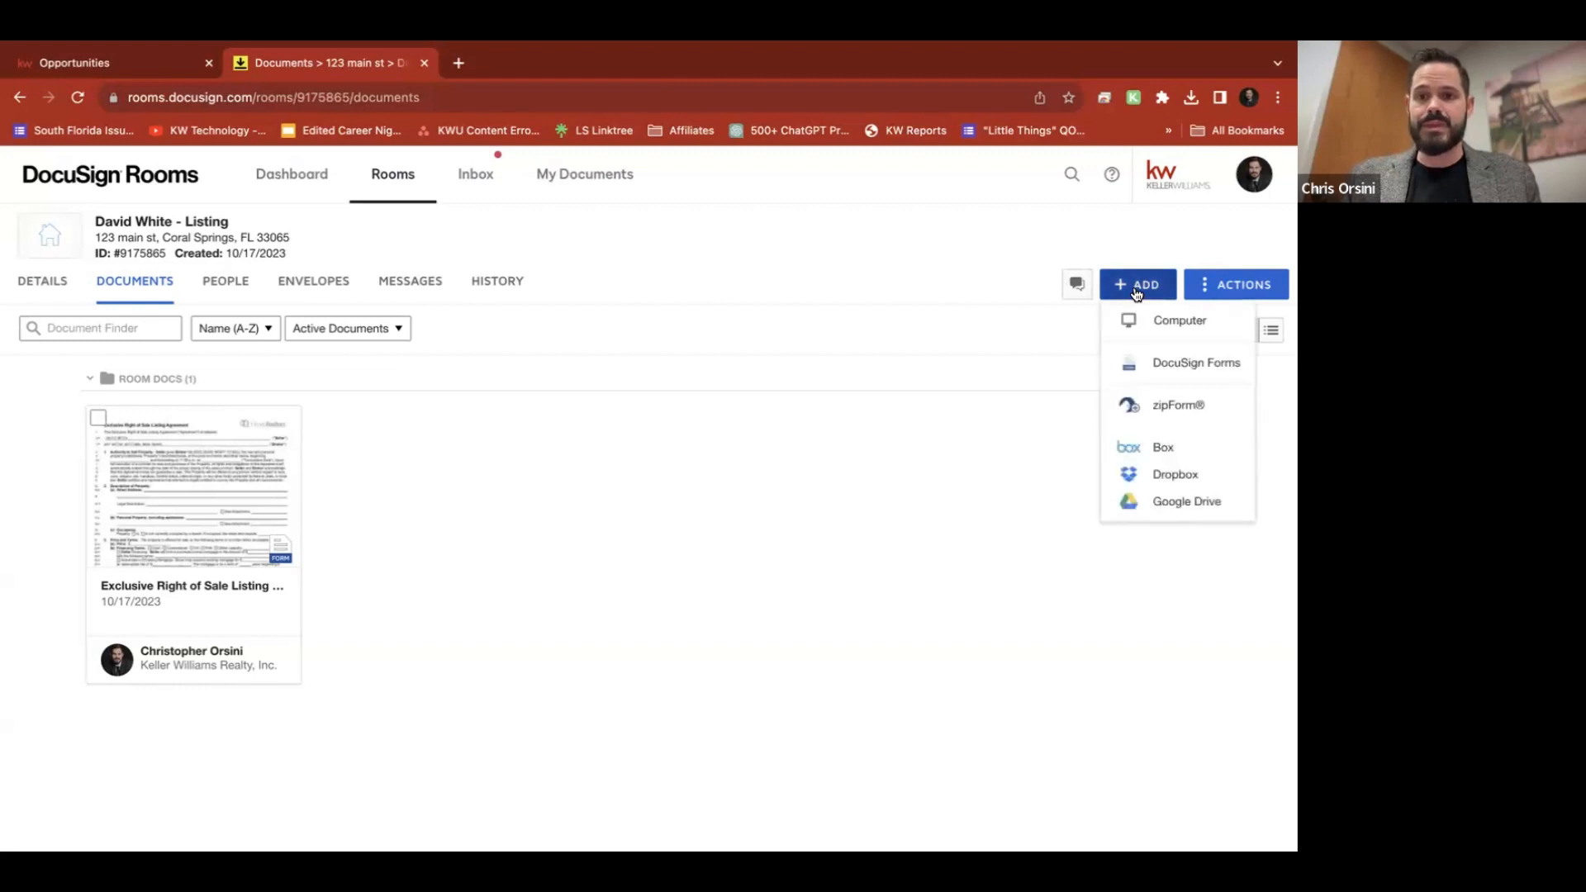
Browse the DocuSign forms library packets, such as Buyer Documents and Buyer and Seller Disclosures
left_click(1182, 373)
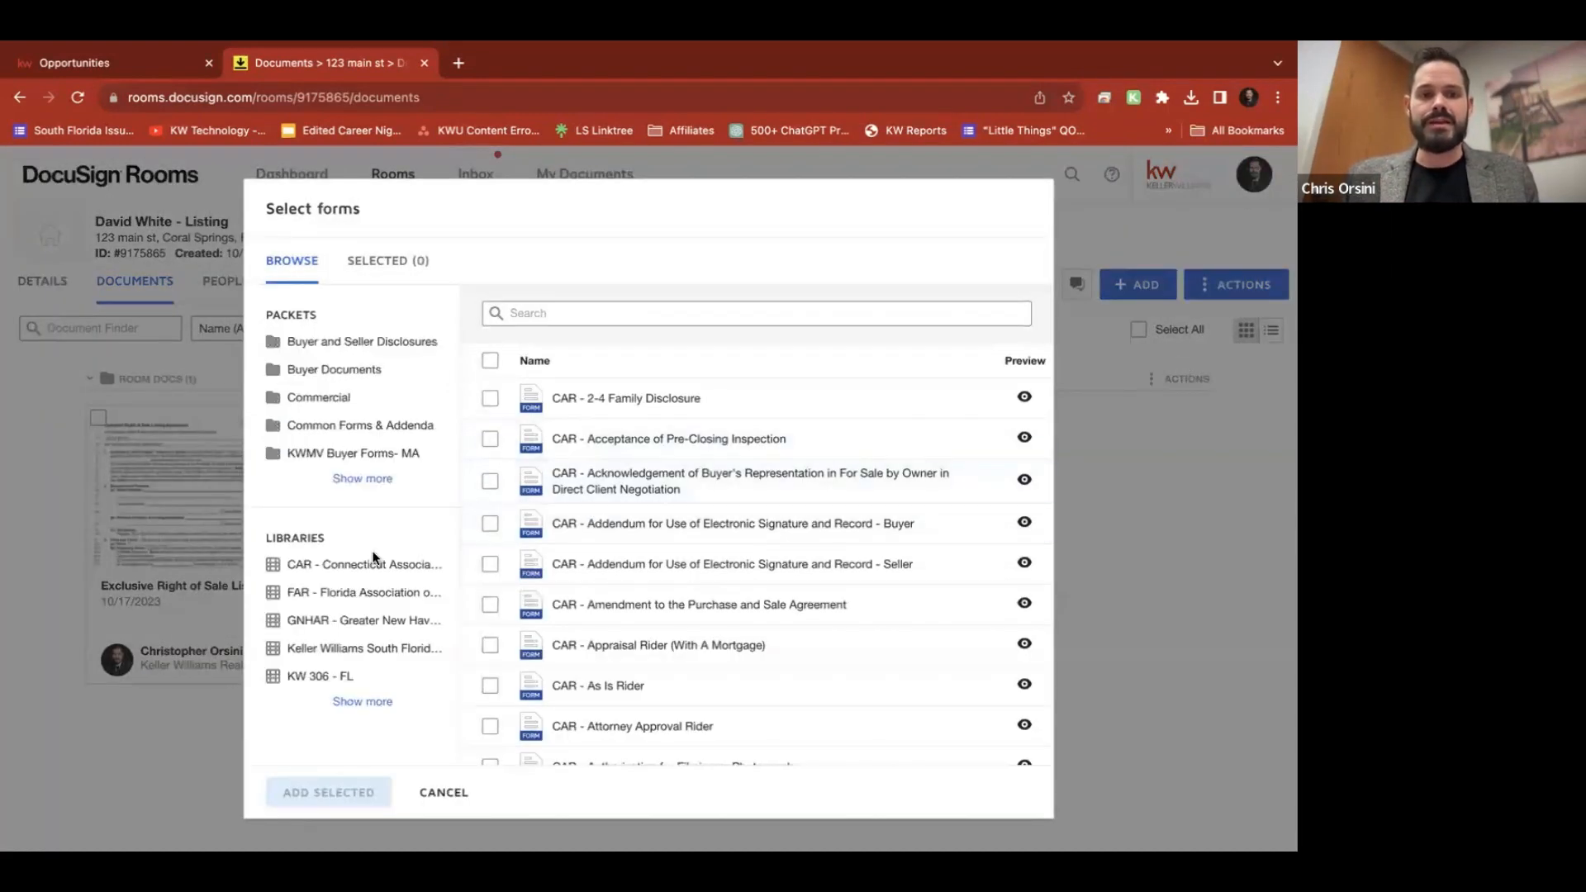
scroll(685, 607, "down", 10)
scroll(685, 607, "up", 10)
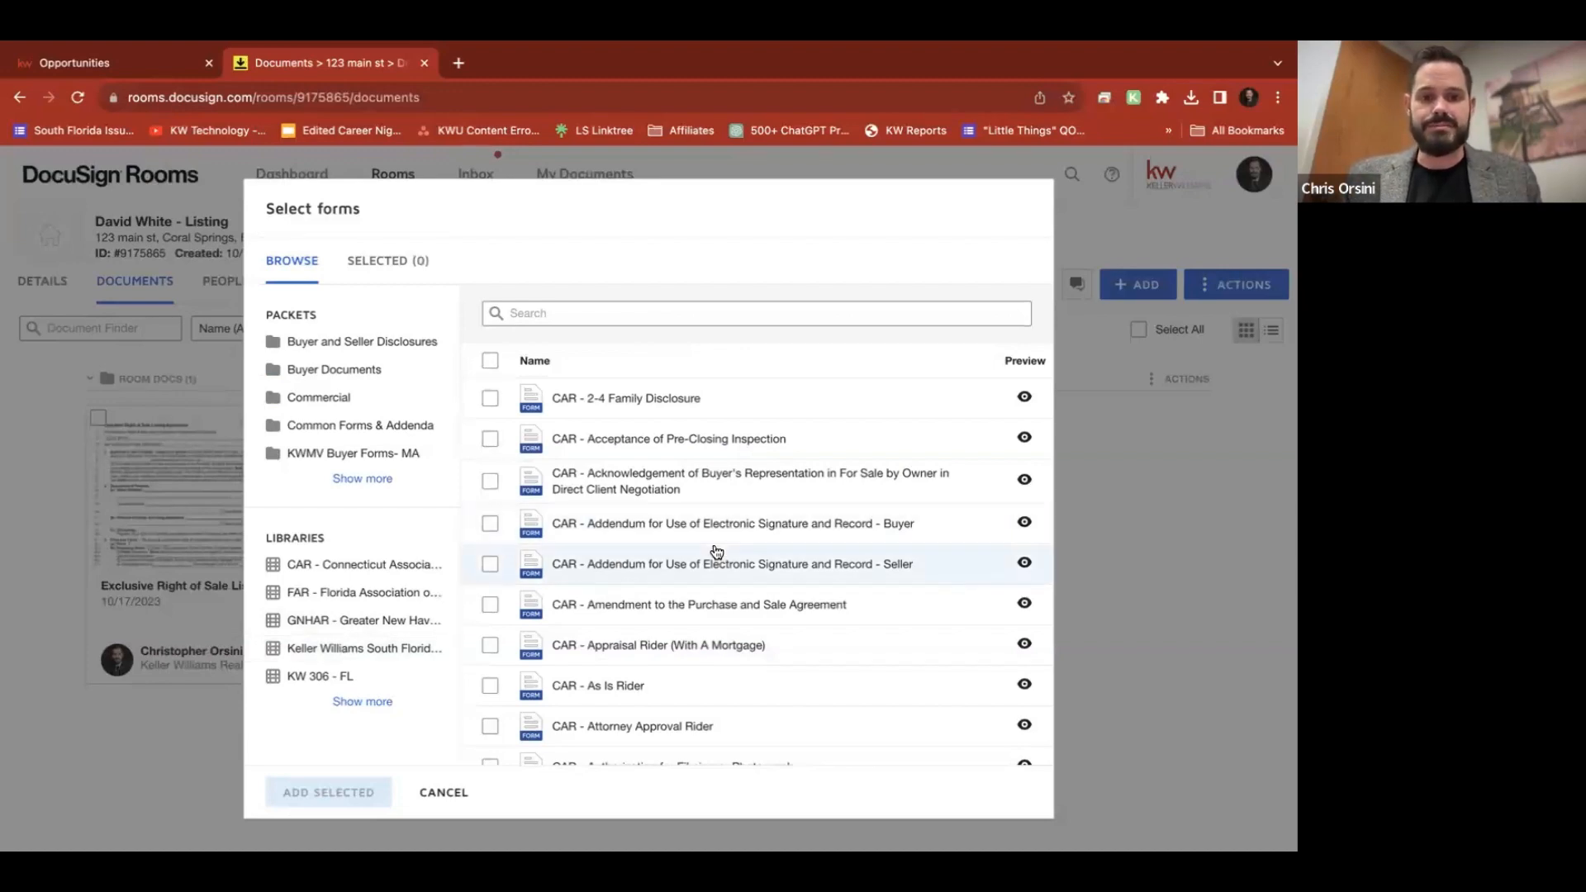
scroll(715, 549, "down", 10)
scroll(716, 551, "up", 10)
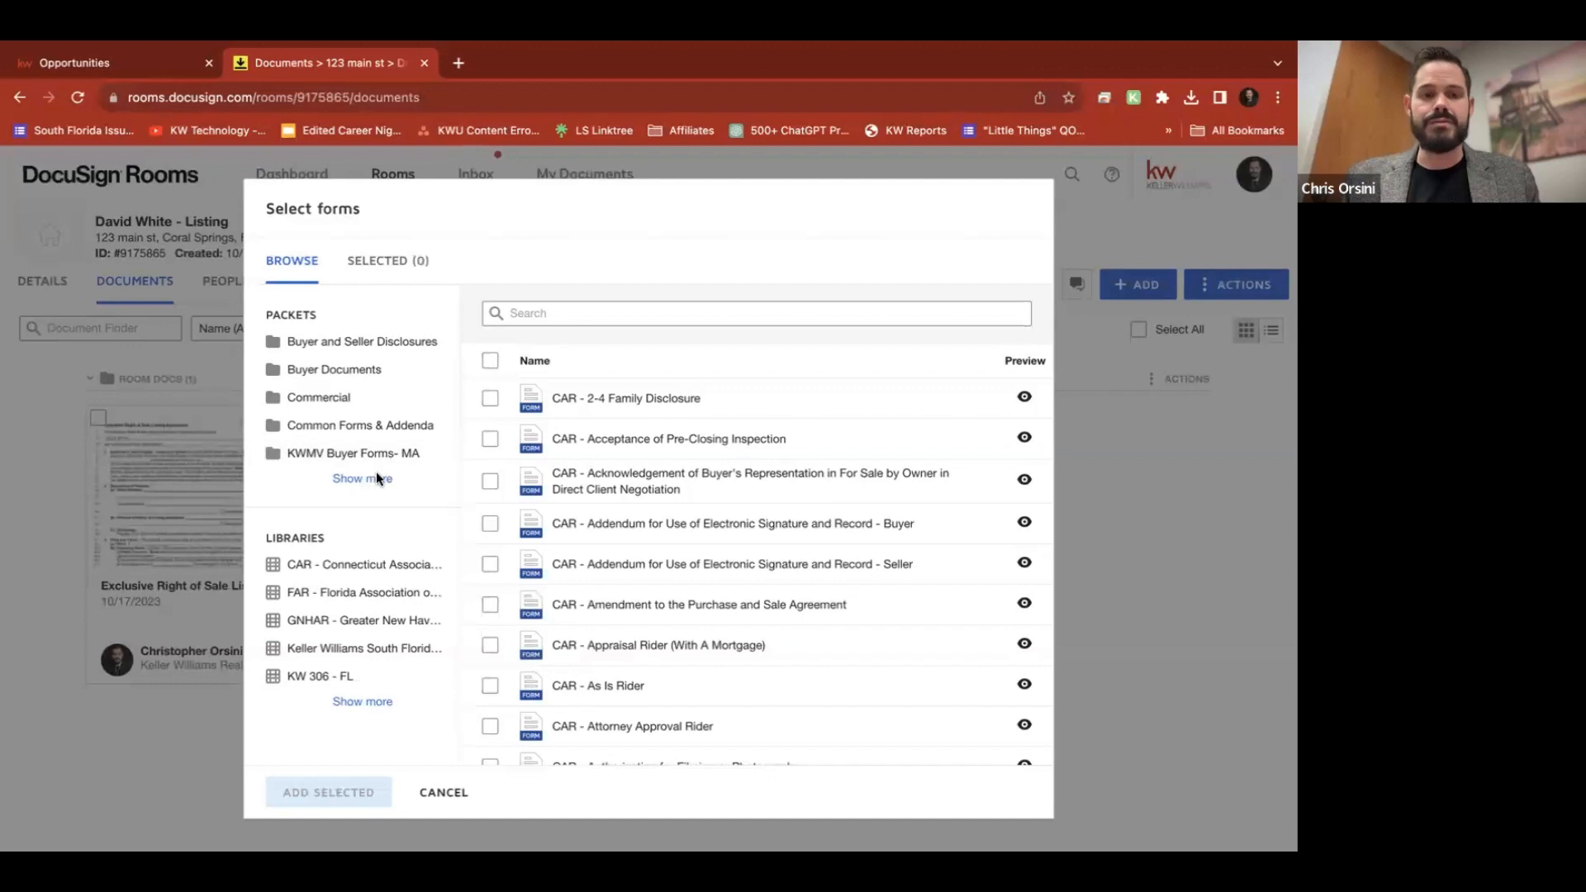
left_click(359, 455)
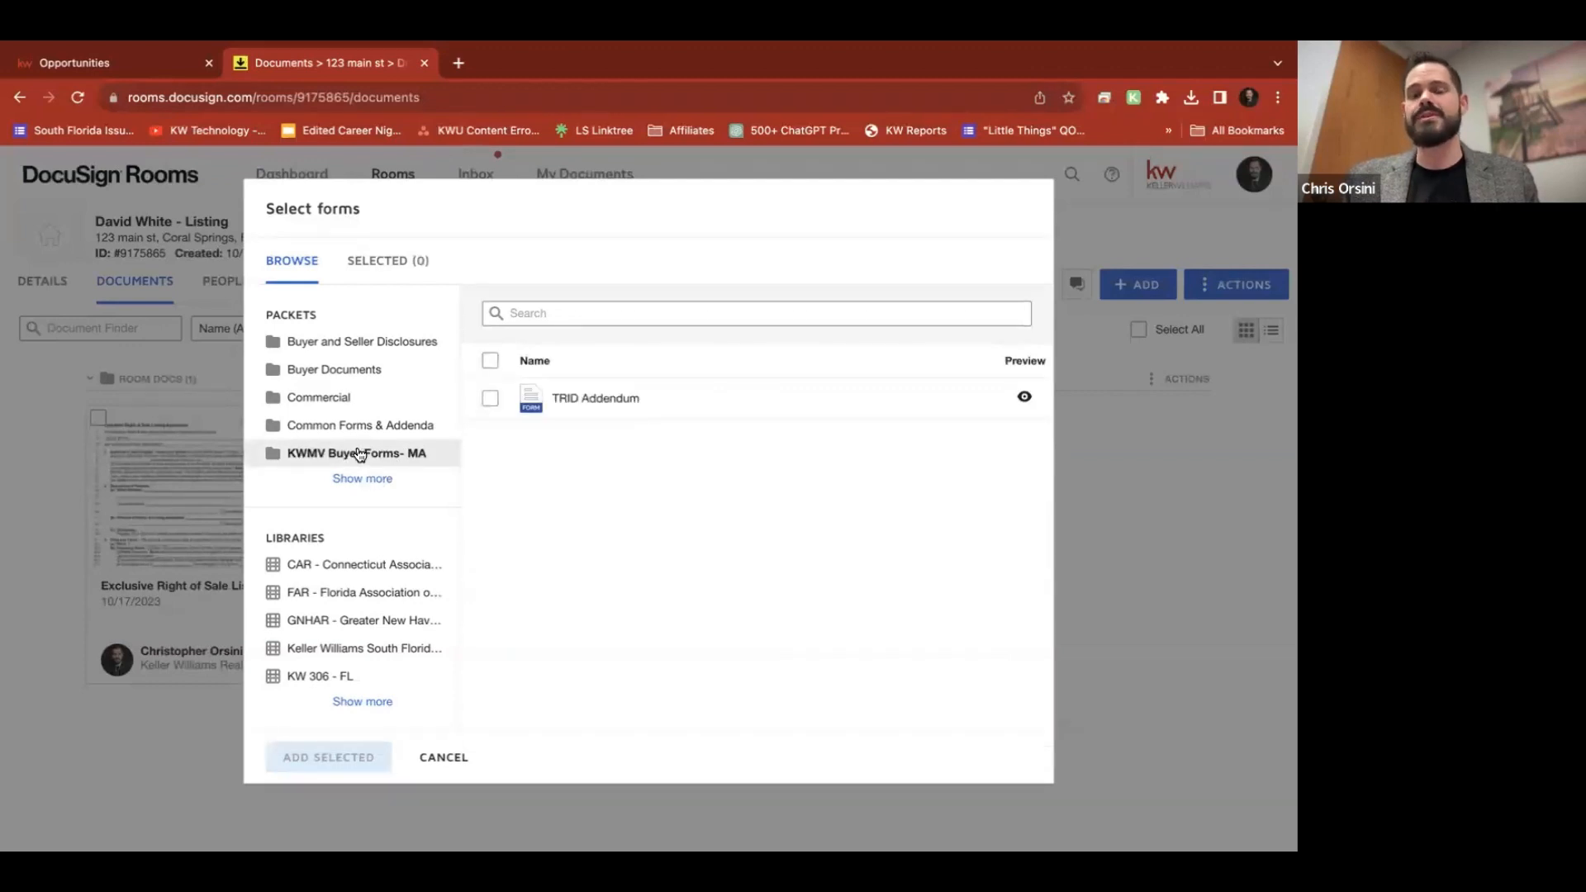
left_click(347, 425)
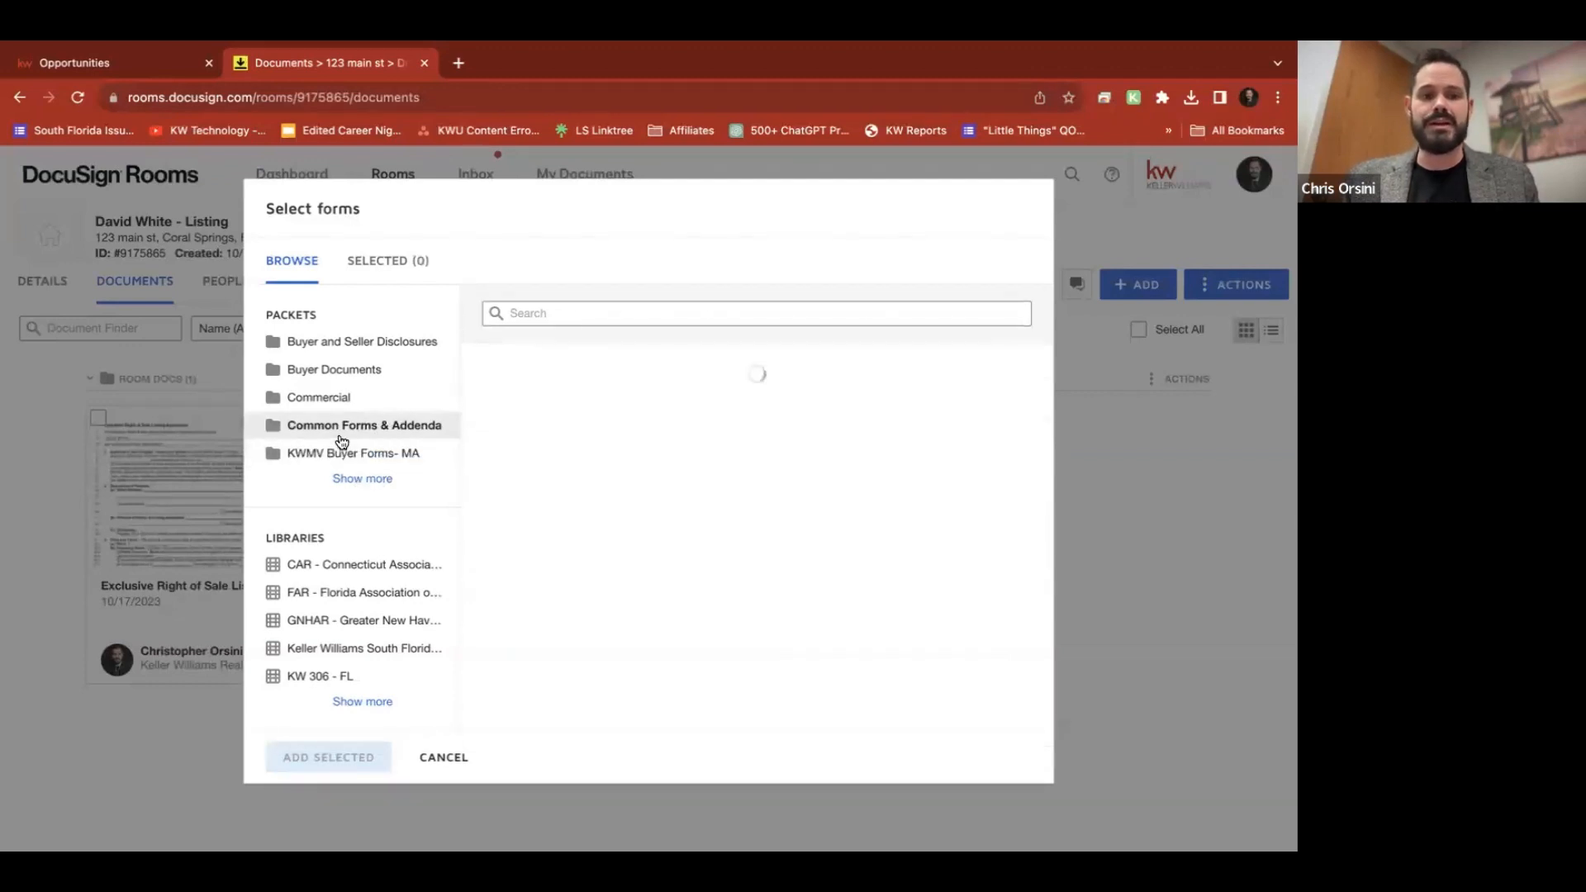
left_click(330, 369)
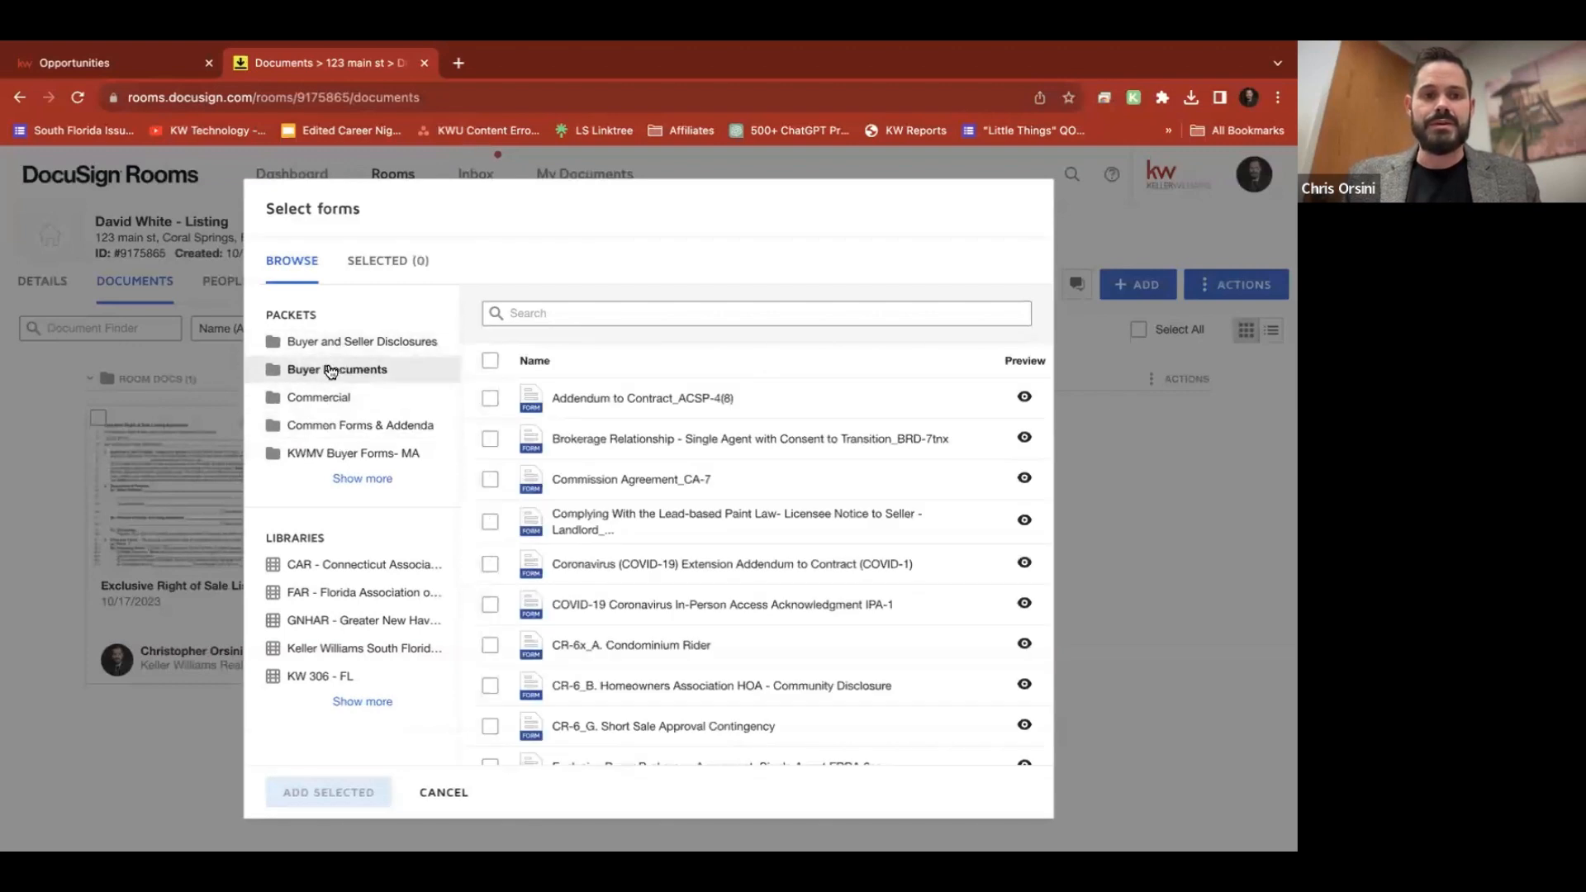
left_click(348, 345)
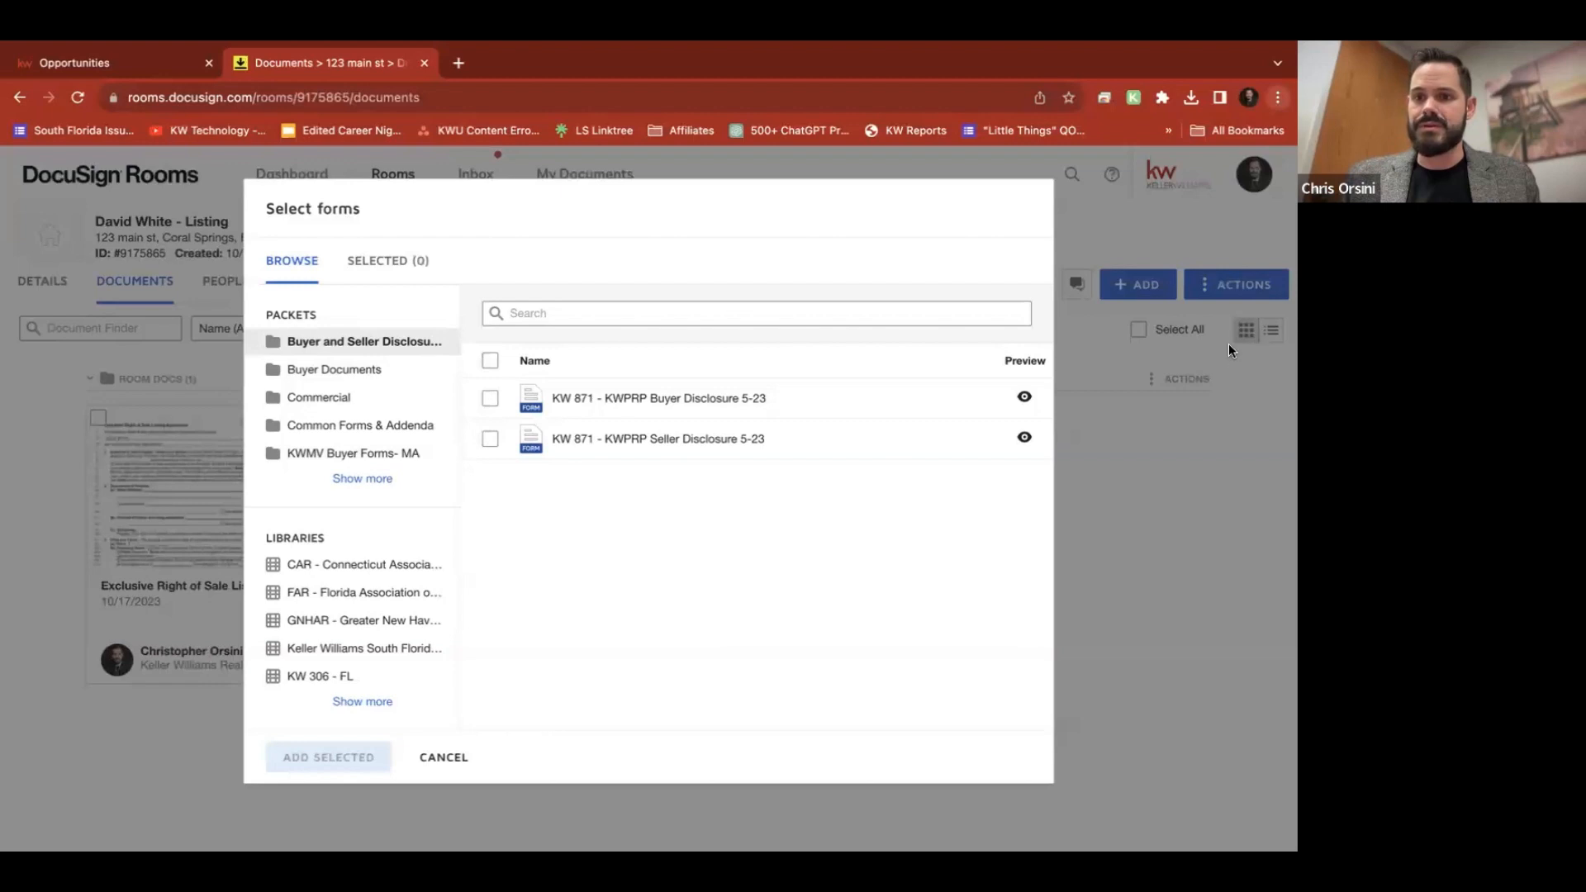
key("ctrl+plus")
key("ctrl+plus")
key("ctrl+plus")
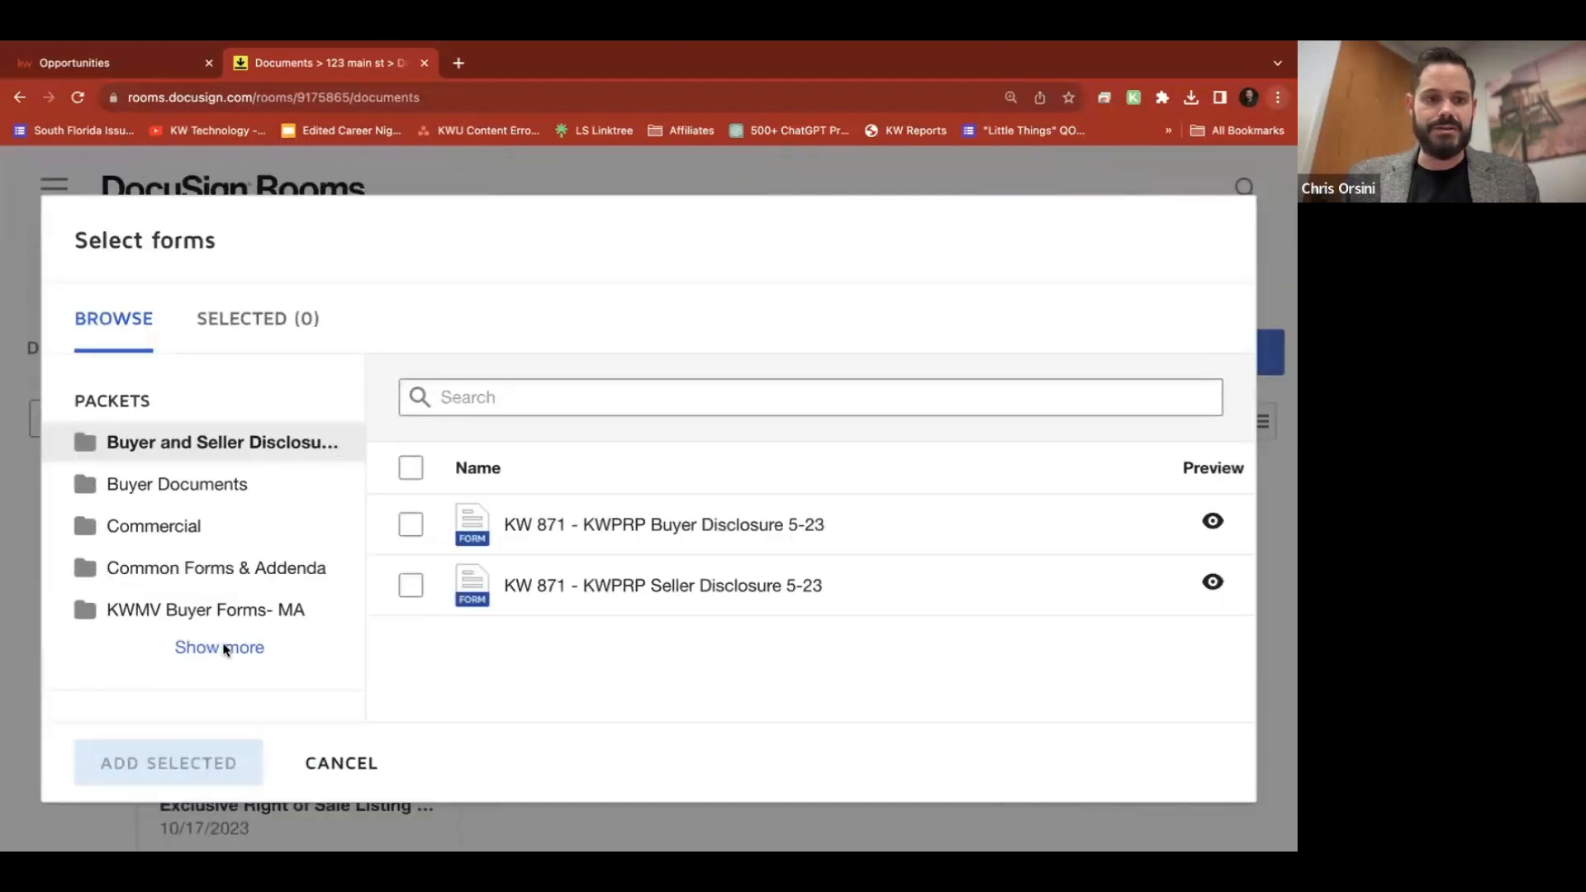
left_click(208, 648)
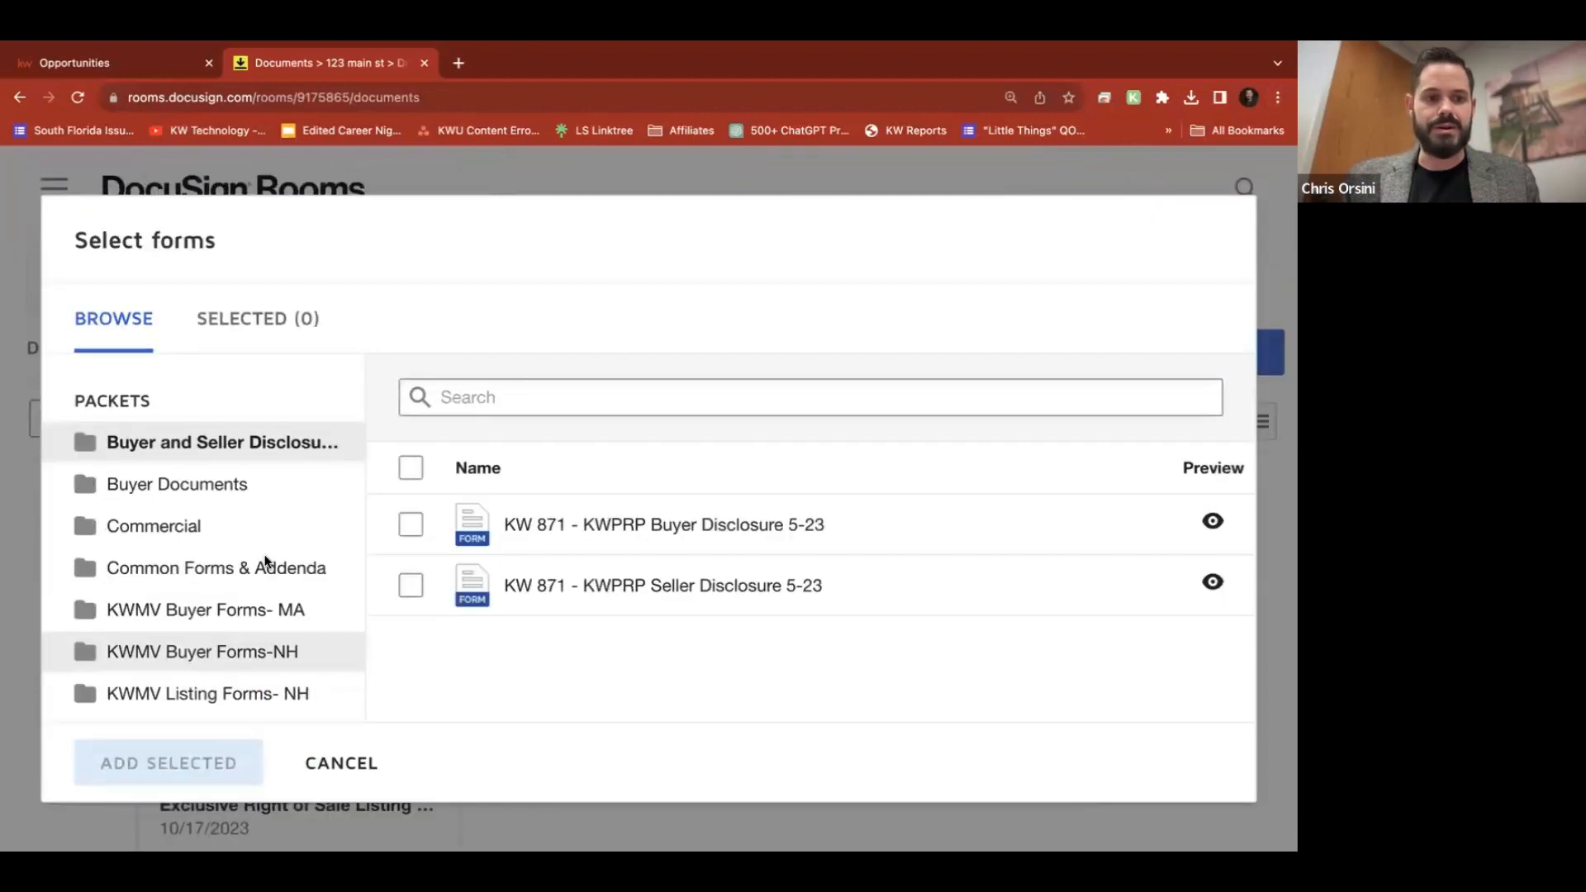
scroll(255, 640, "down", 3)
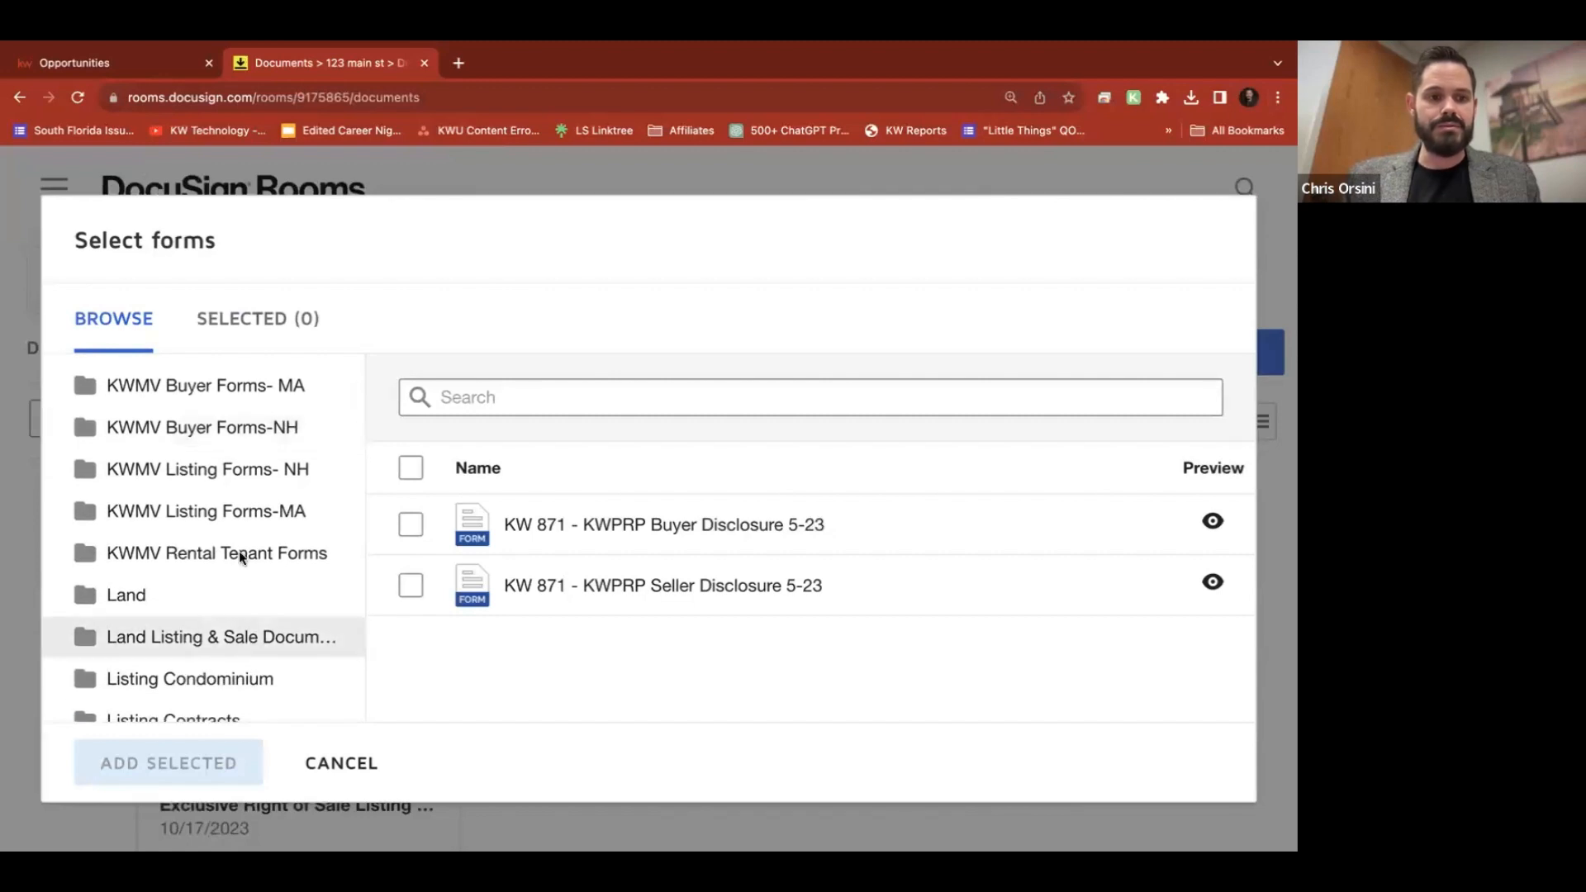
scroll(220, 655, "down", 6)
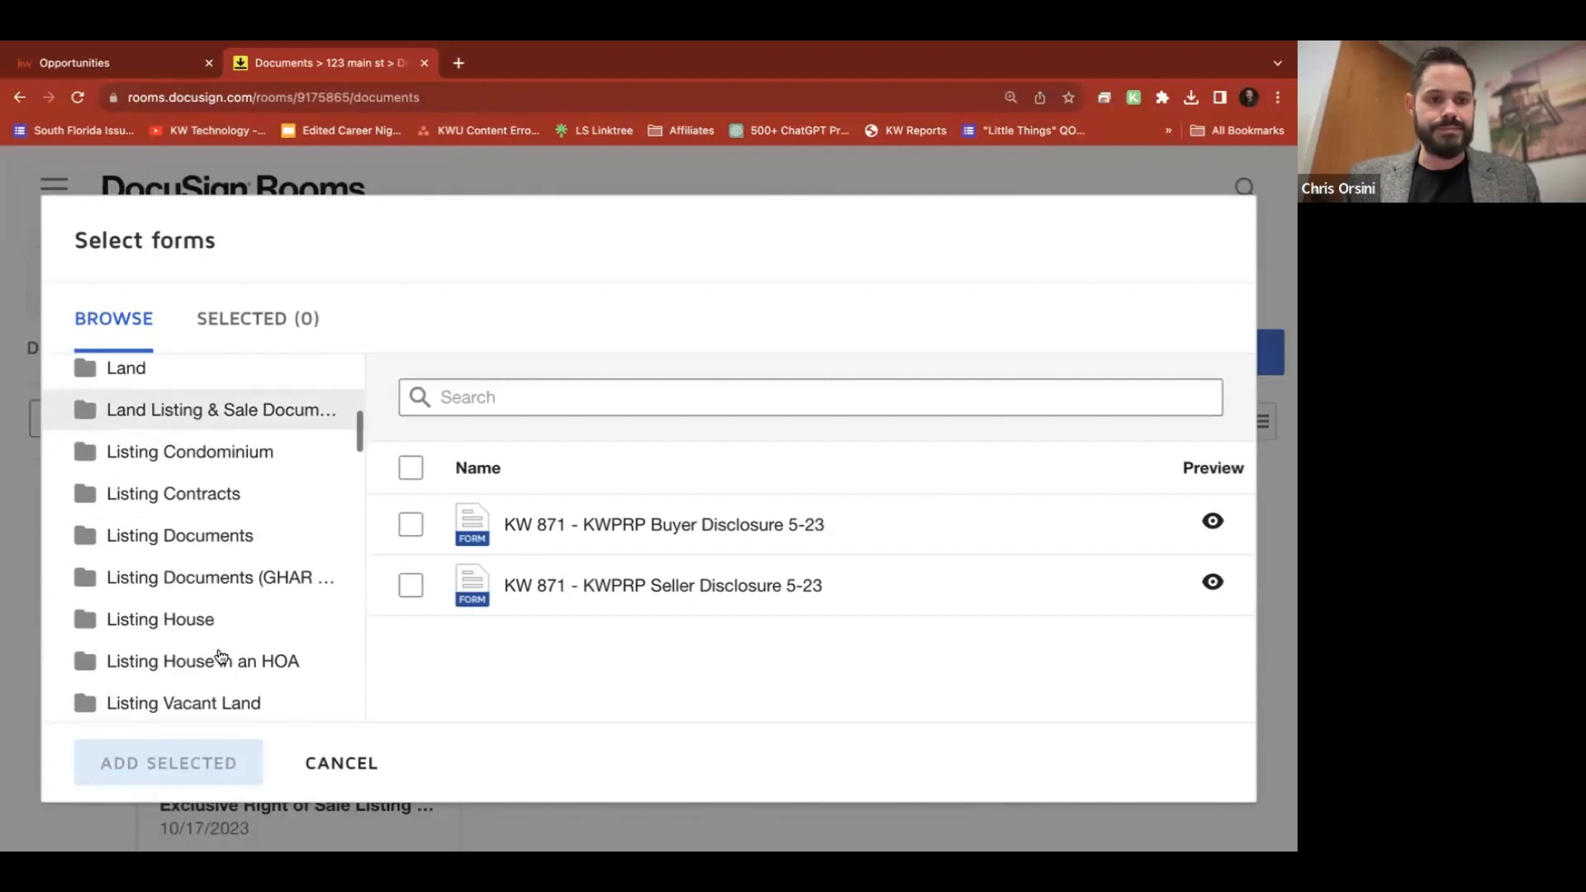
scroll(220, 657, "down", 10)
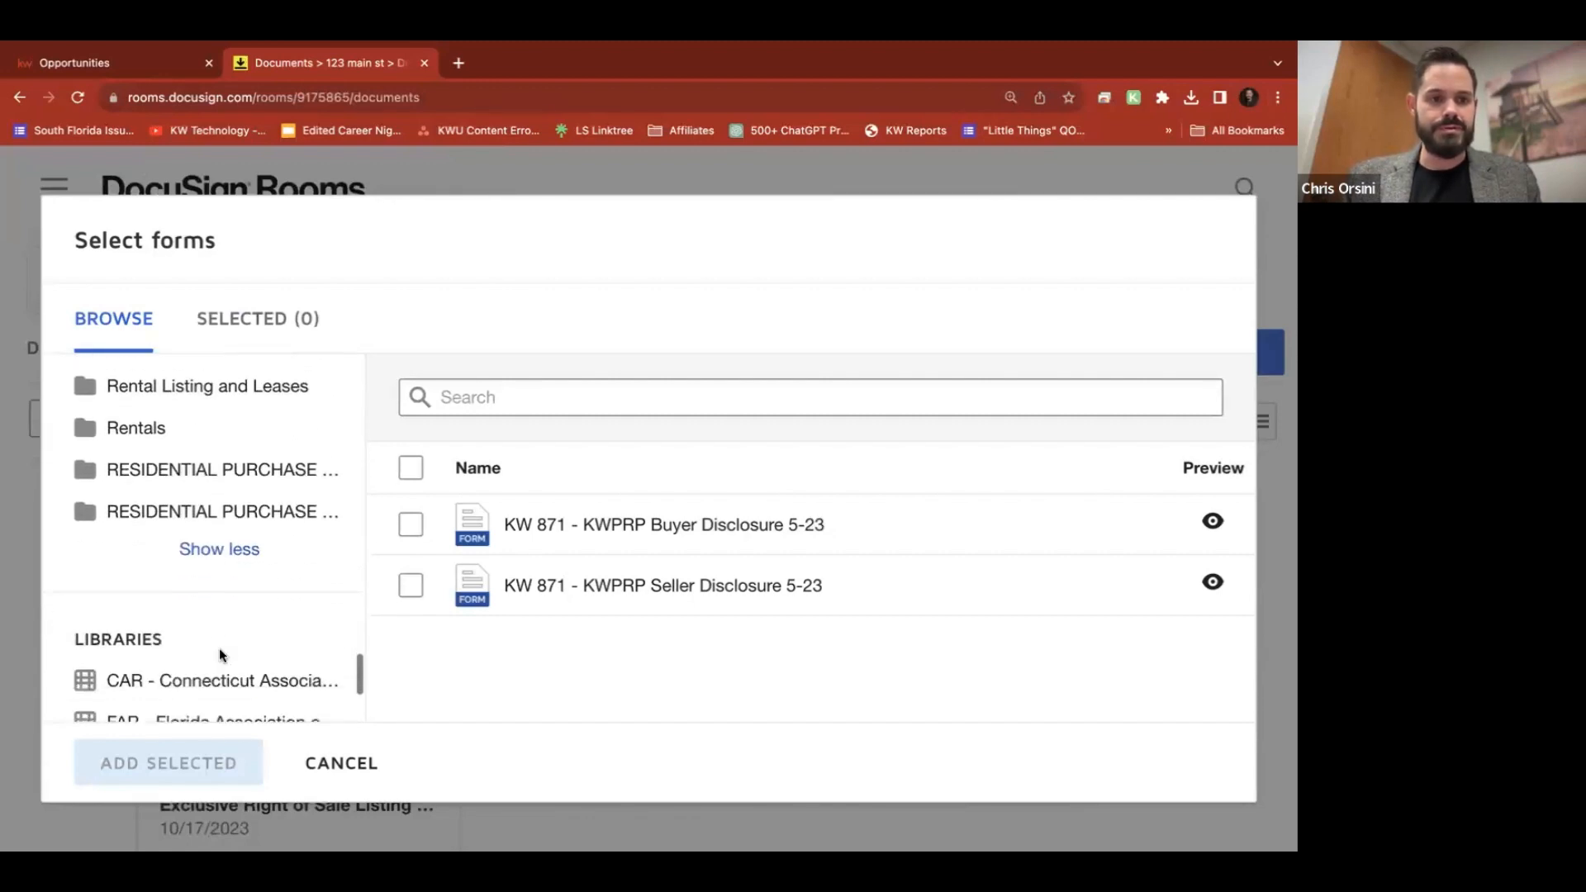
scroll(220, 649, "up", 3)
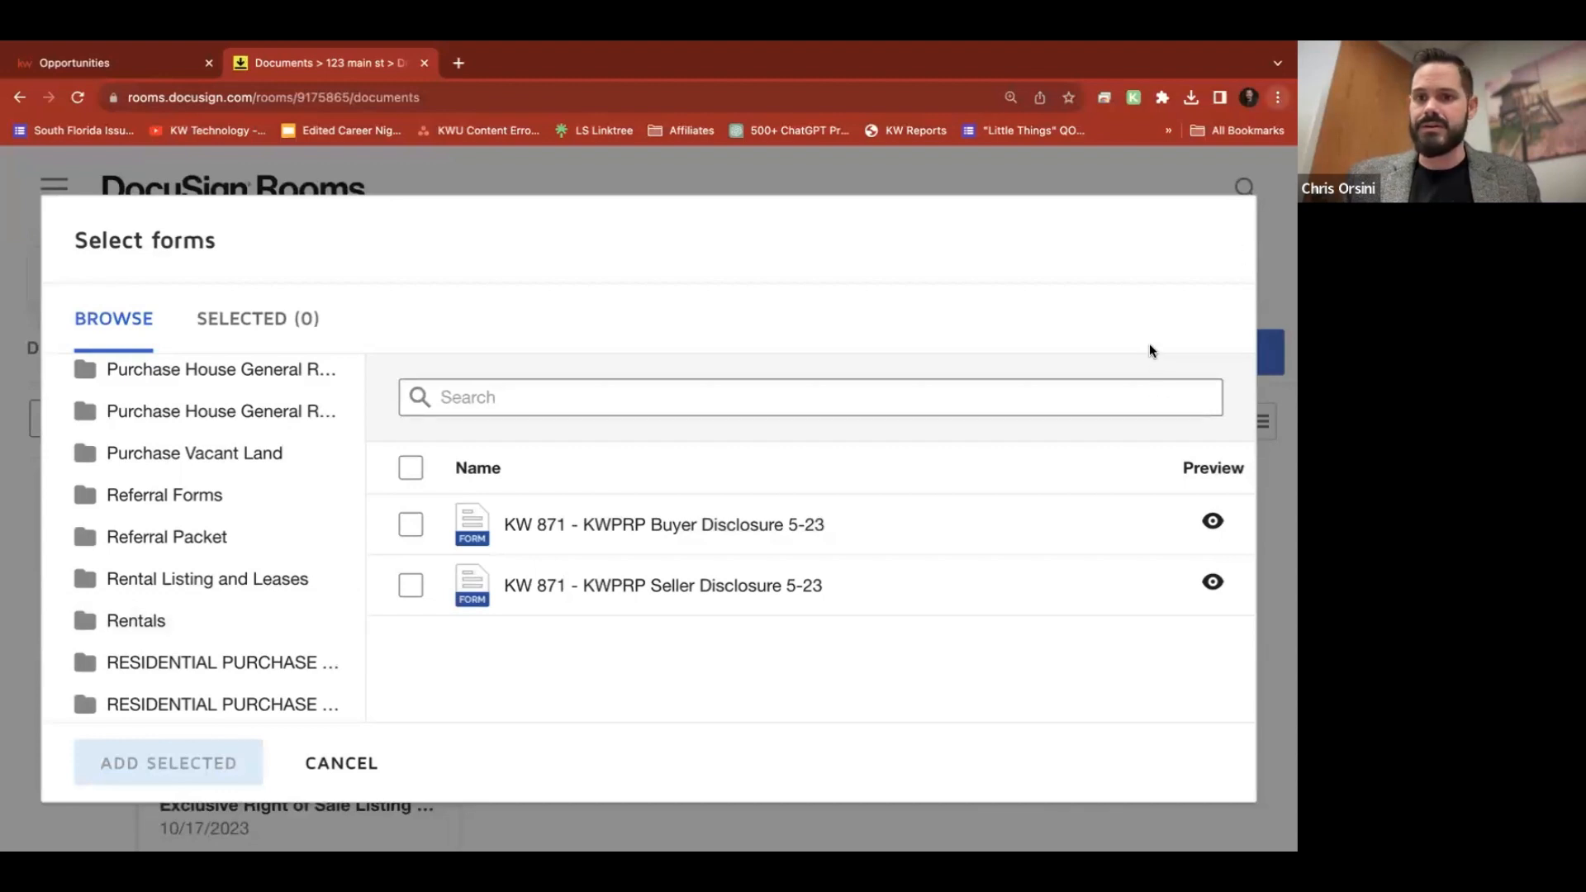
key("ctrl+minus")
key("ctrl+minus")
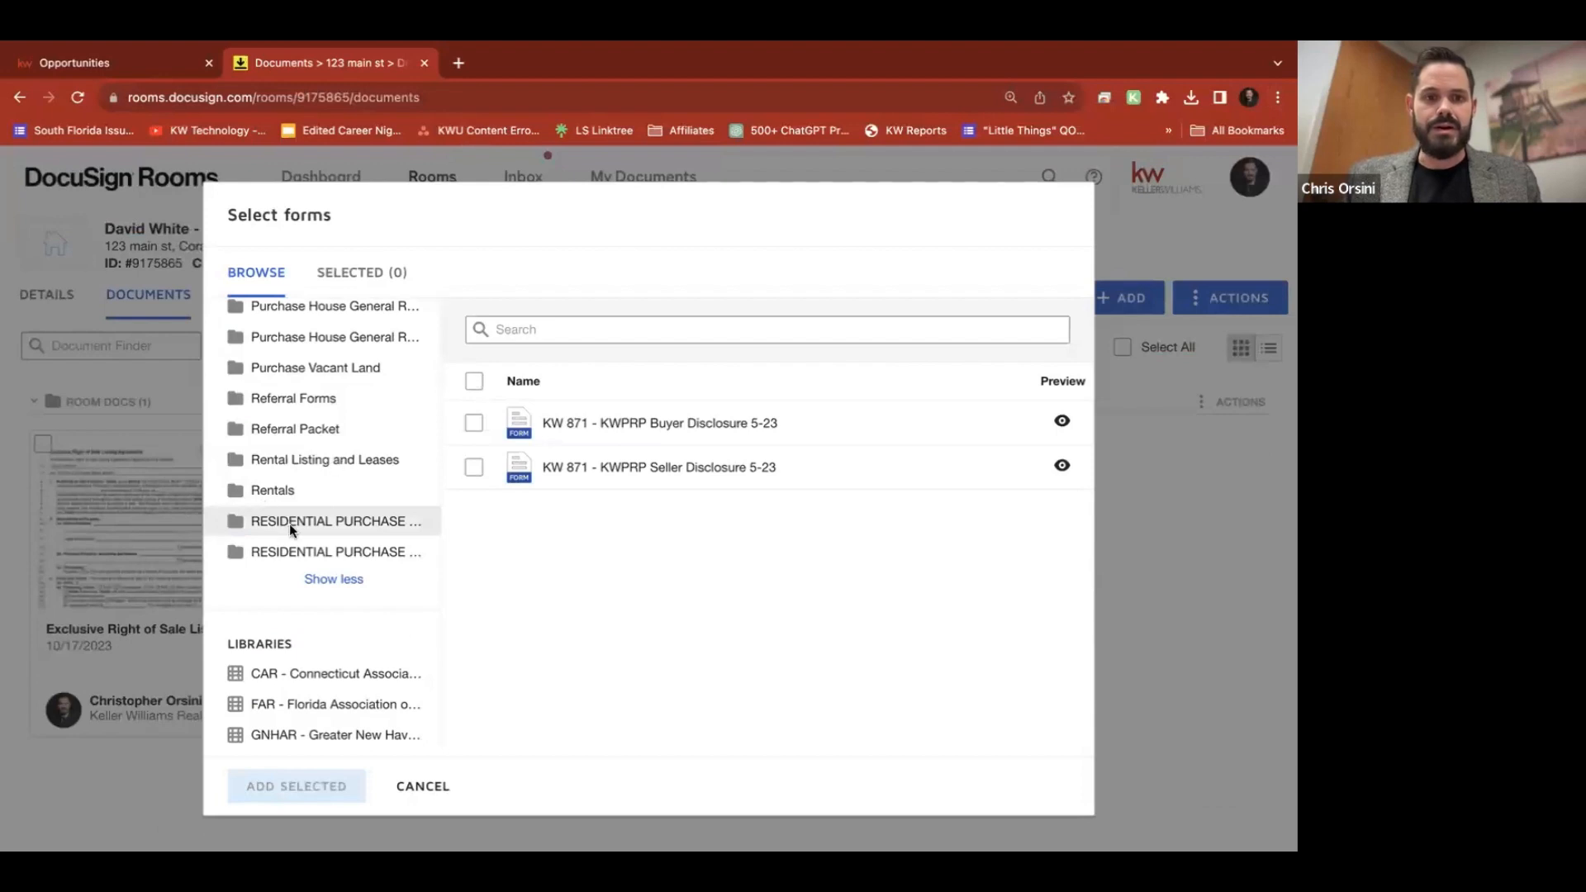
Select the KW 871 - KWPRP Buyer Disclosure form and add it to the room
left_click(474, 424)
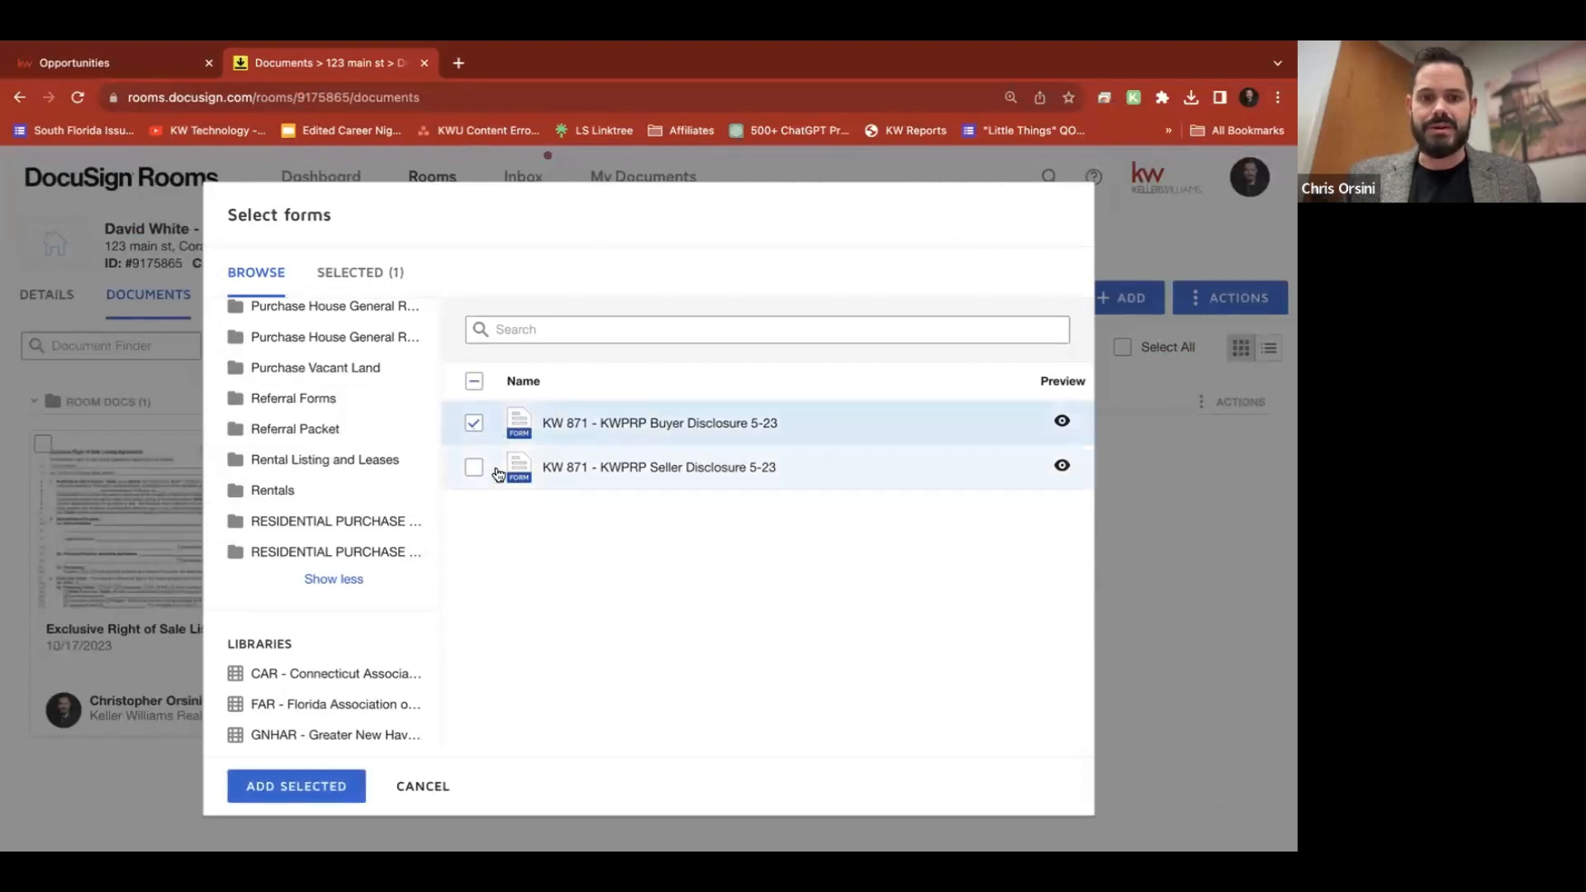
scroll(323, 724, "down", 2)
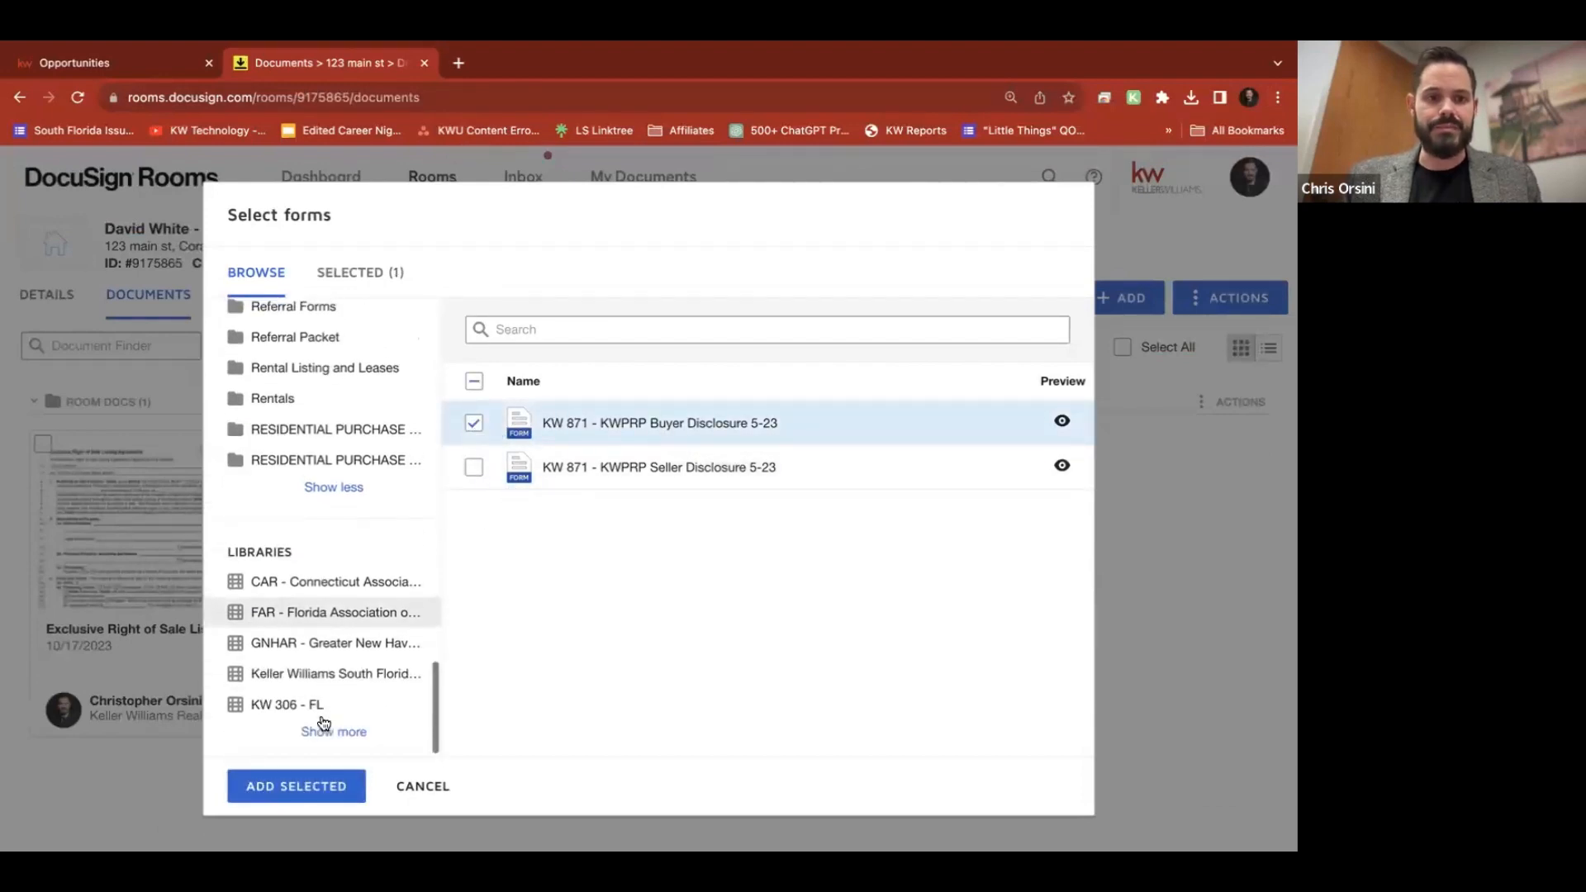
left_click(345, 671)
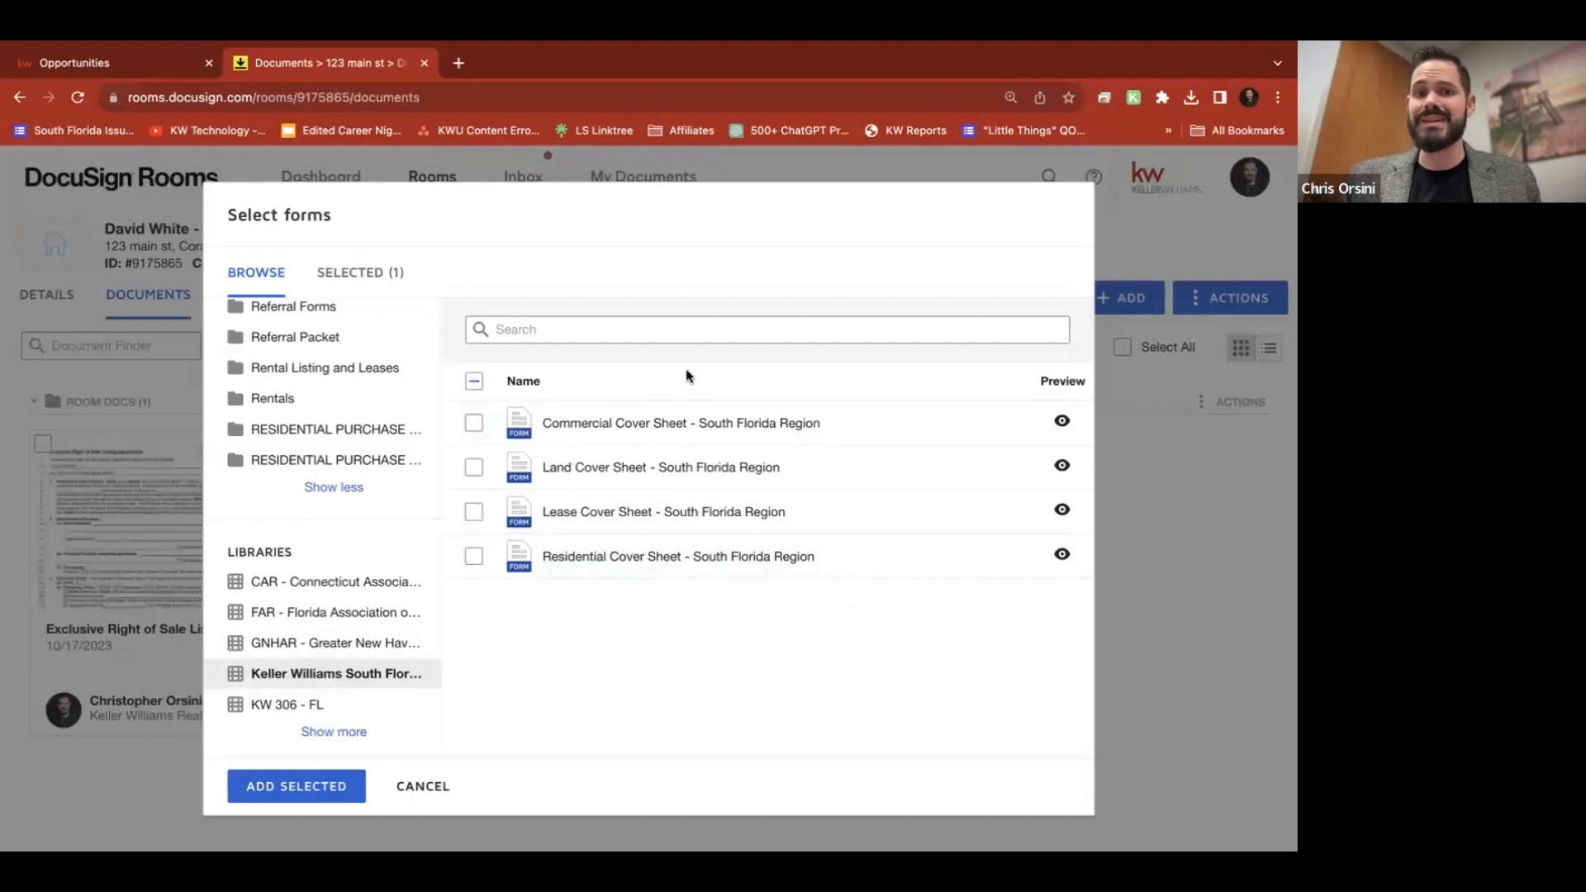
scroll(284, 637, "down", 1)
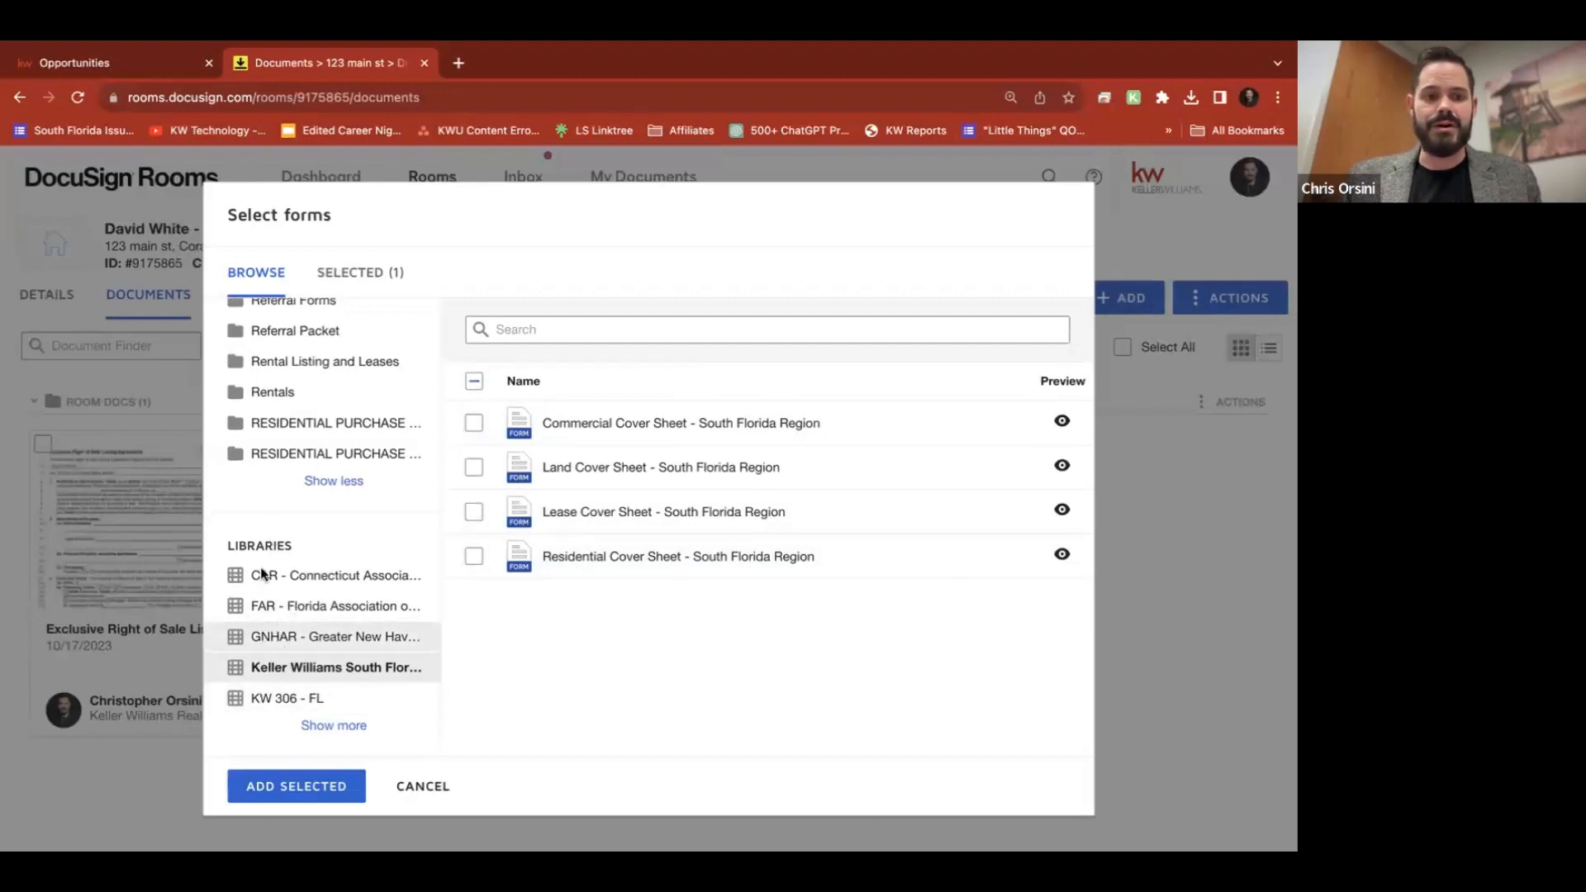
mouse_move(885, 45)
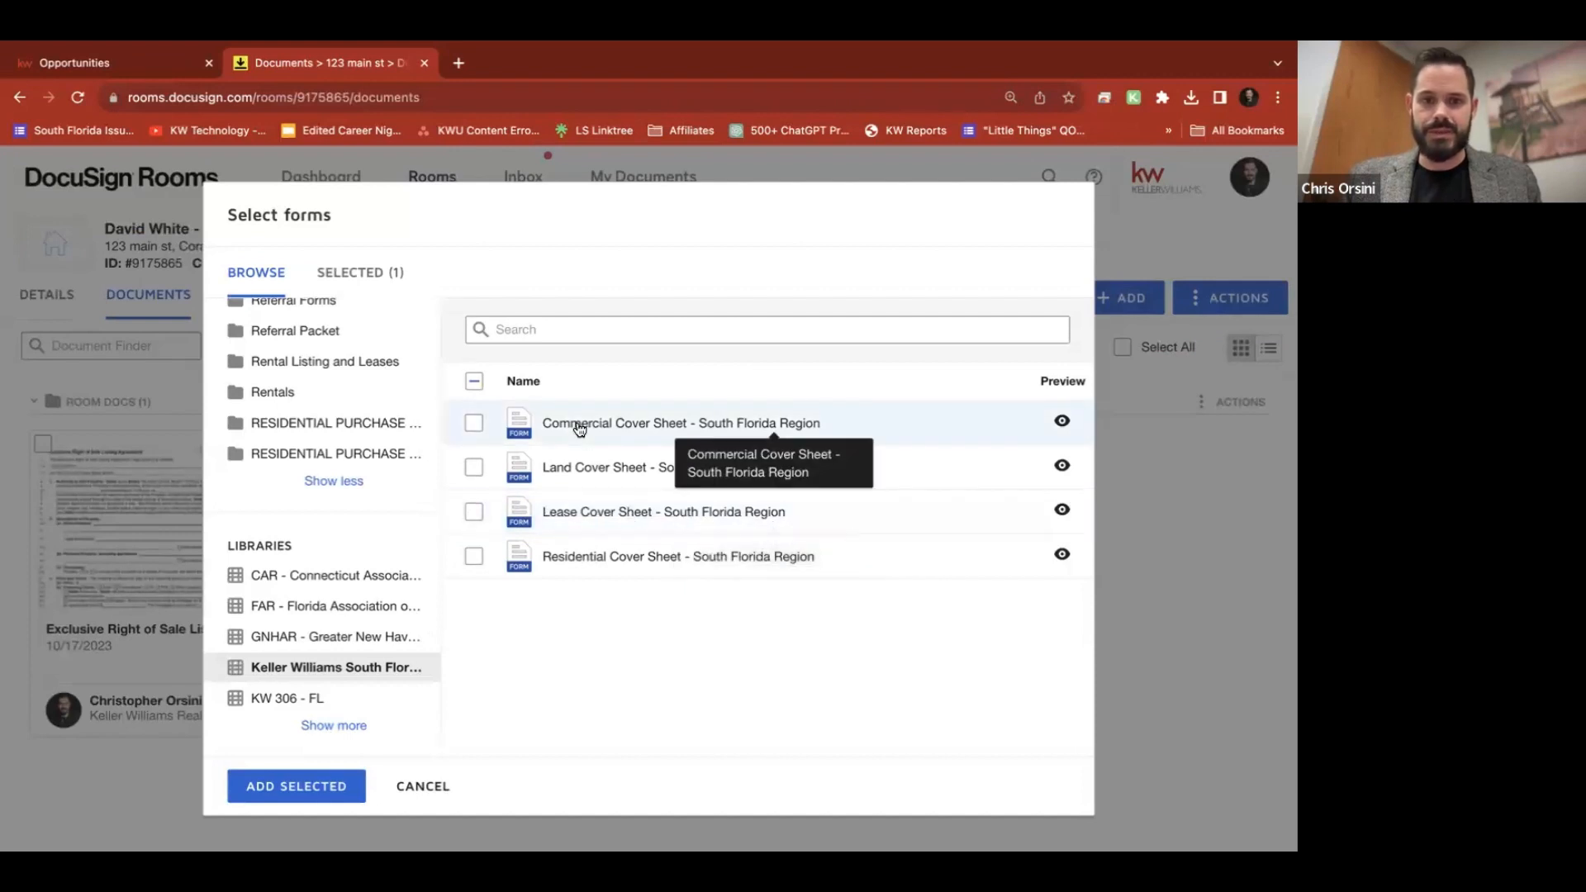
left_click(286, 785)
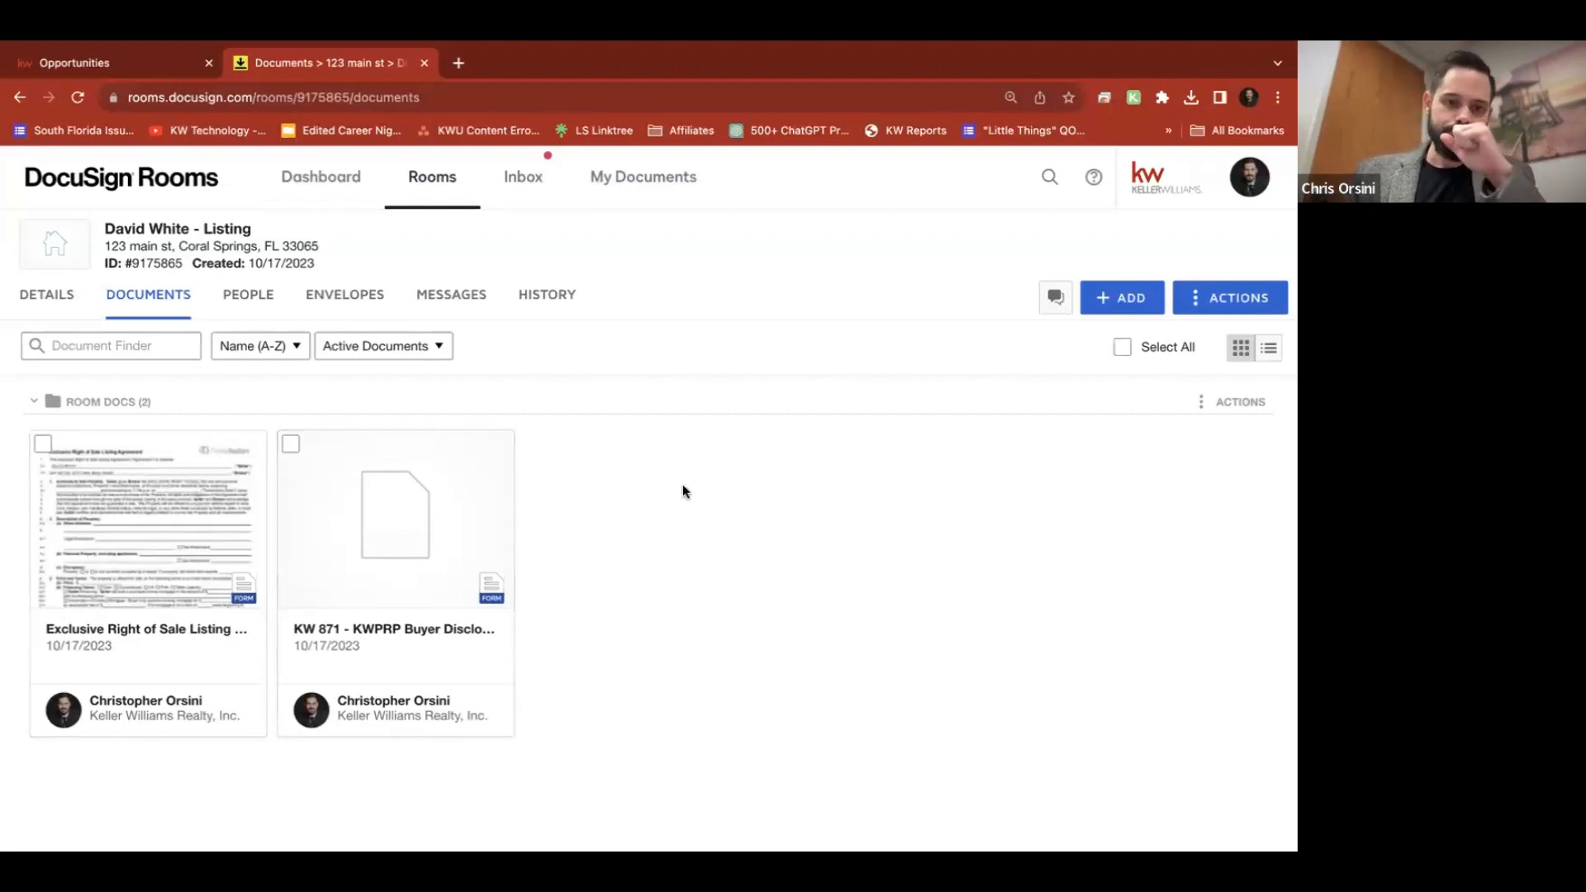
Toggle the document selections, reload the room, and open the Exclusive Right of Sale Listing Agreement
left_click(291, 445)
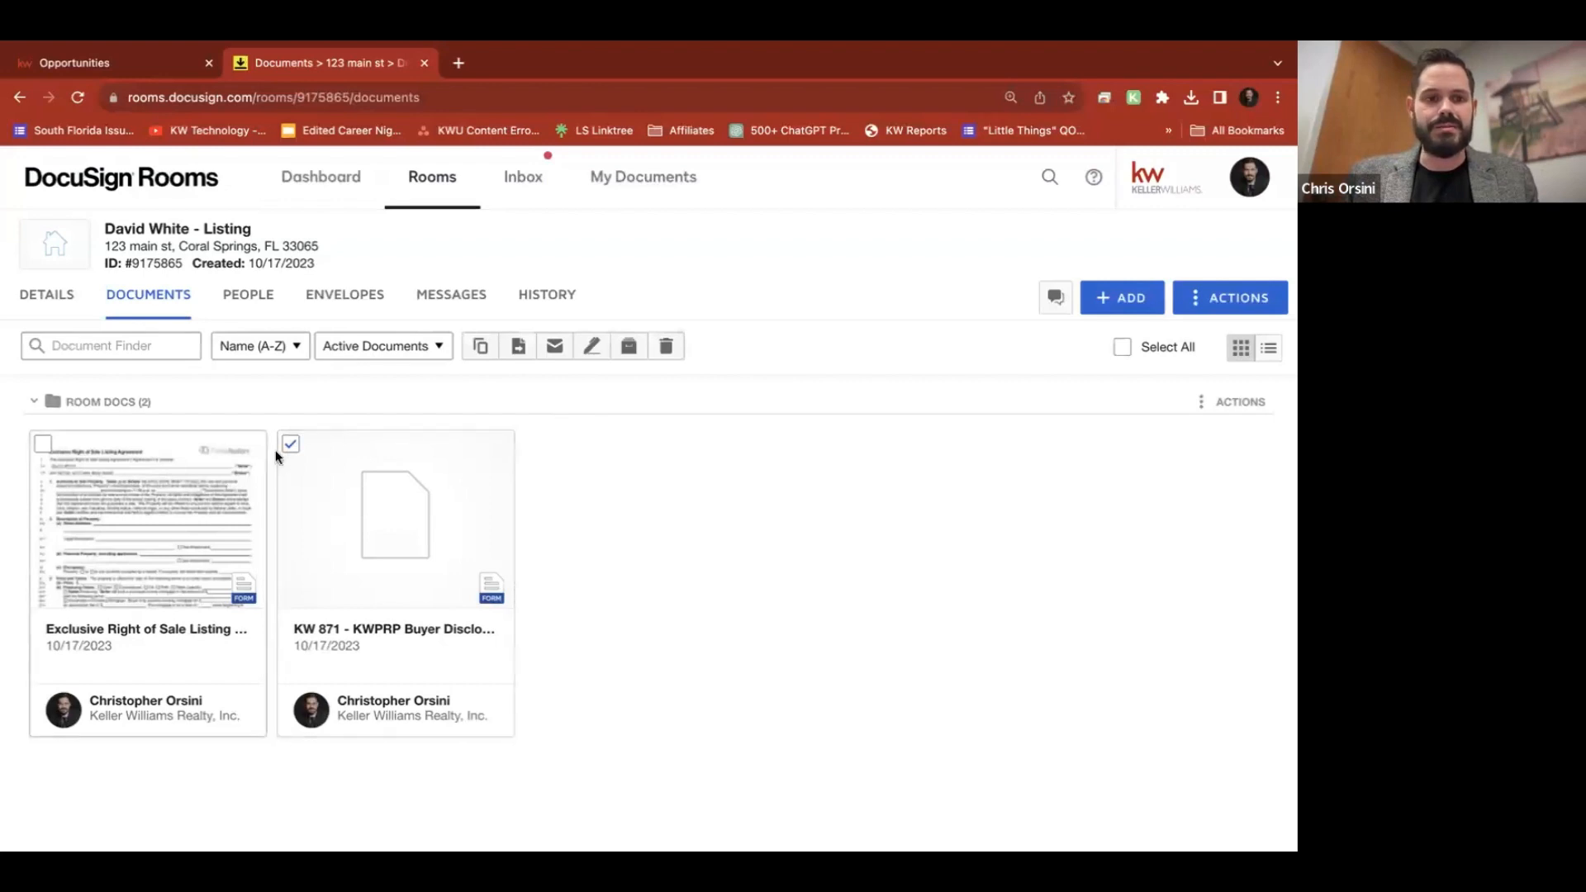
left_click(291, 445)
left_click(43, 443)
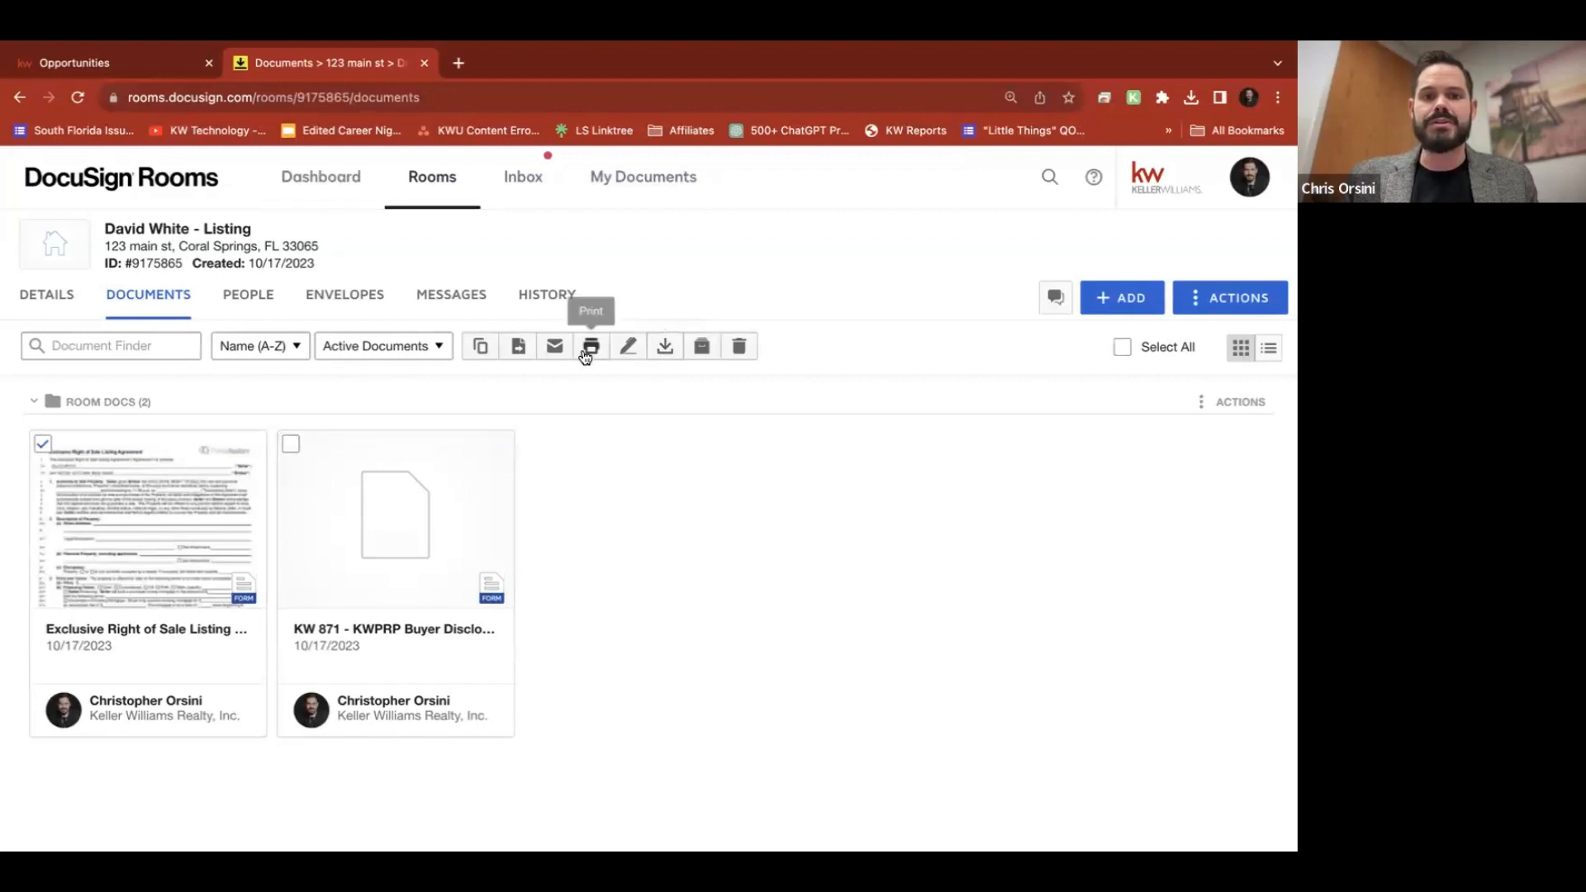
left_click(288, 446)
left_click(43, 444)
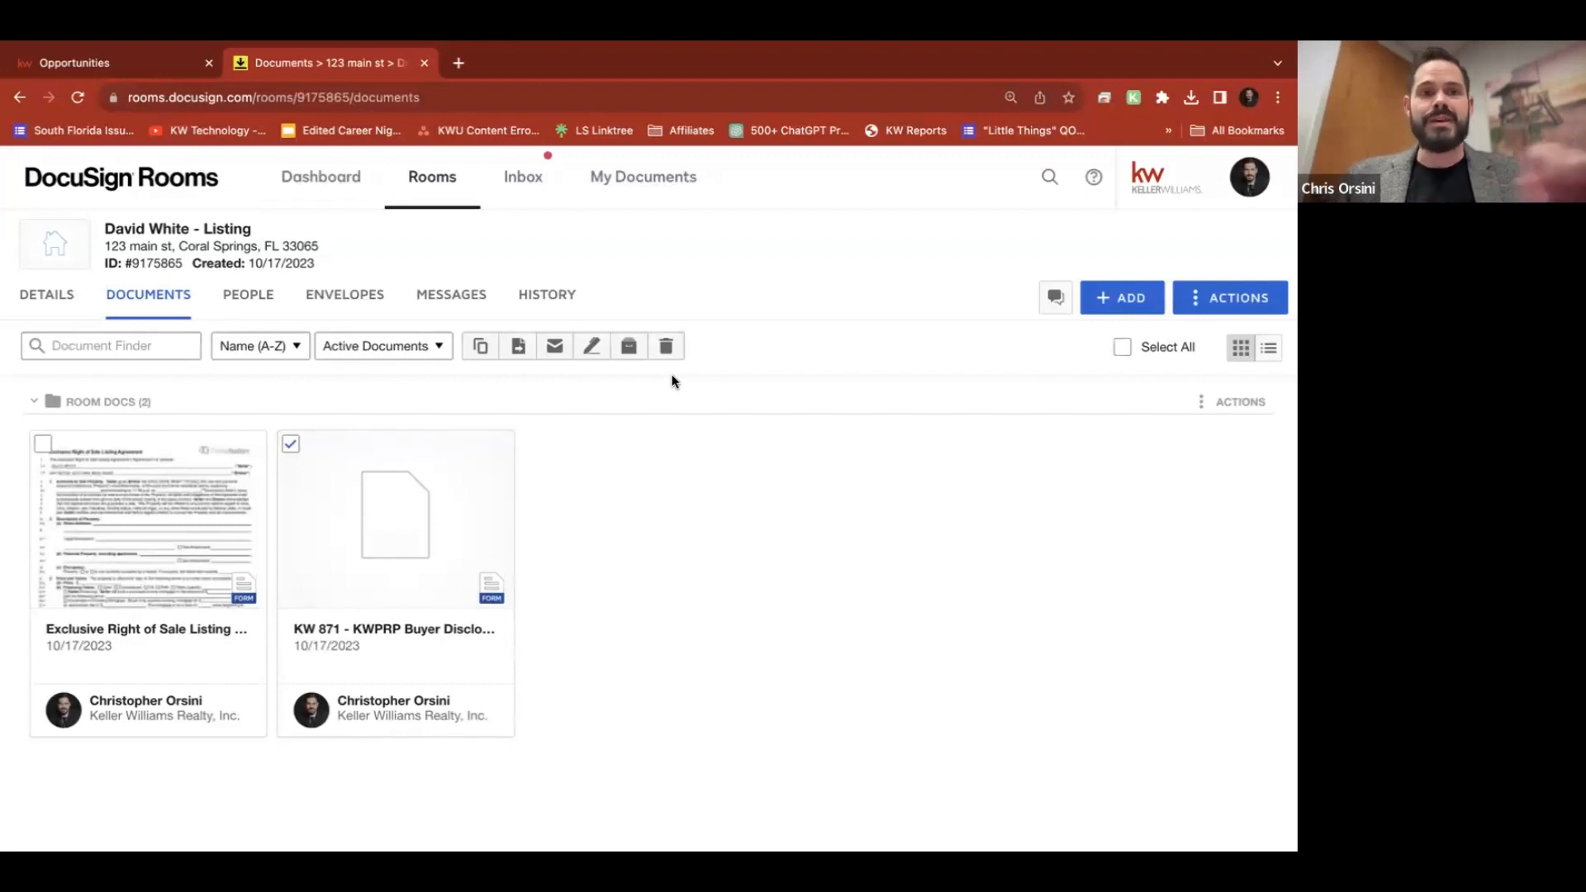
left_click(71, 96)
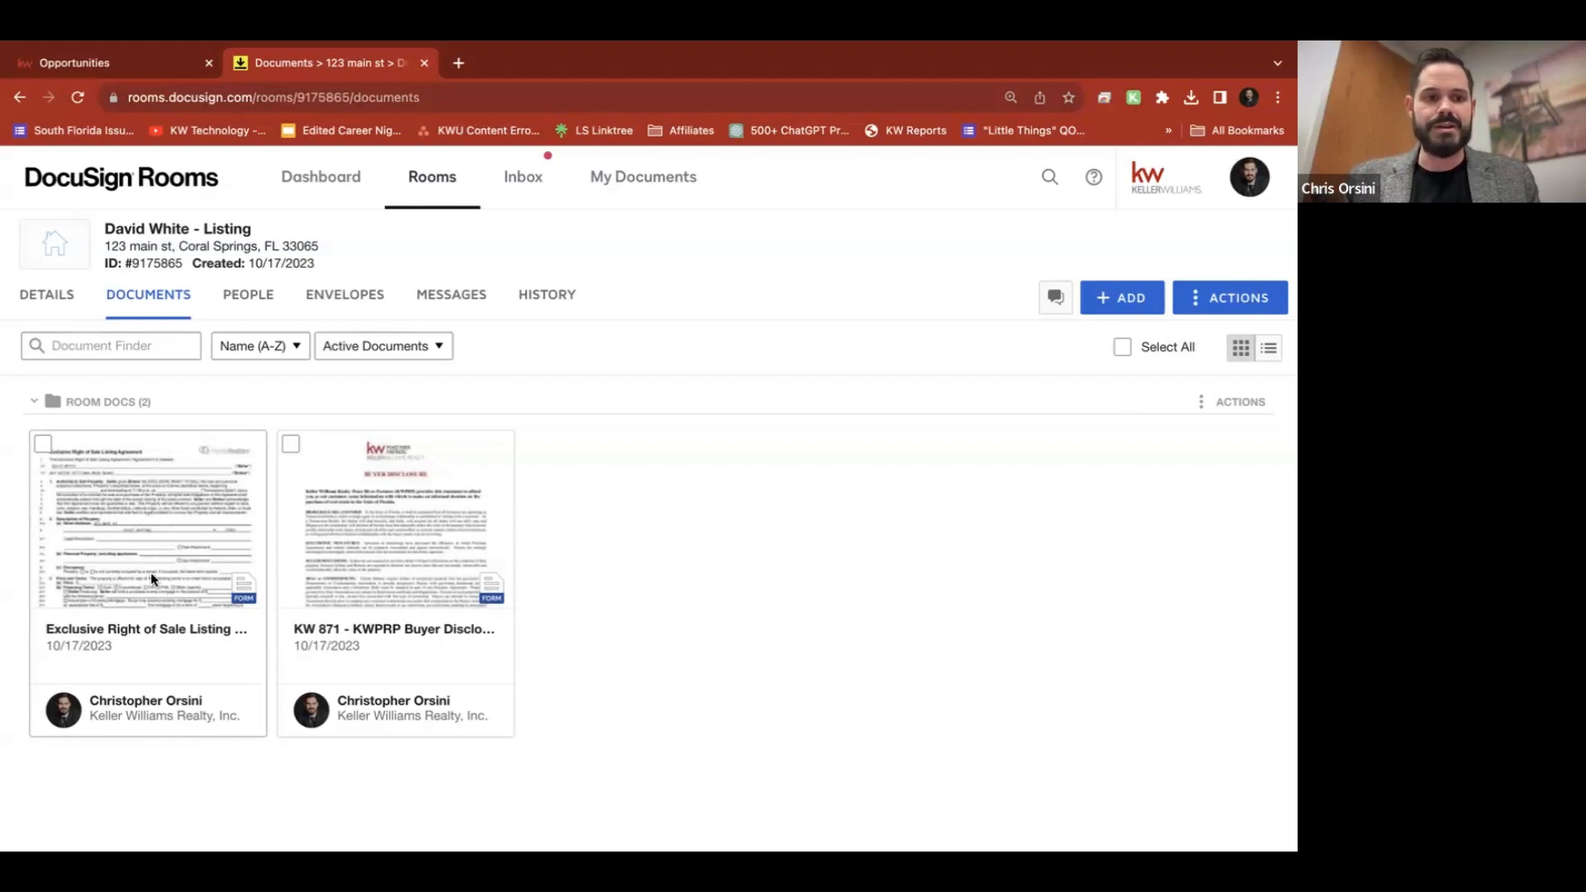
left_click(135, 515)
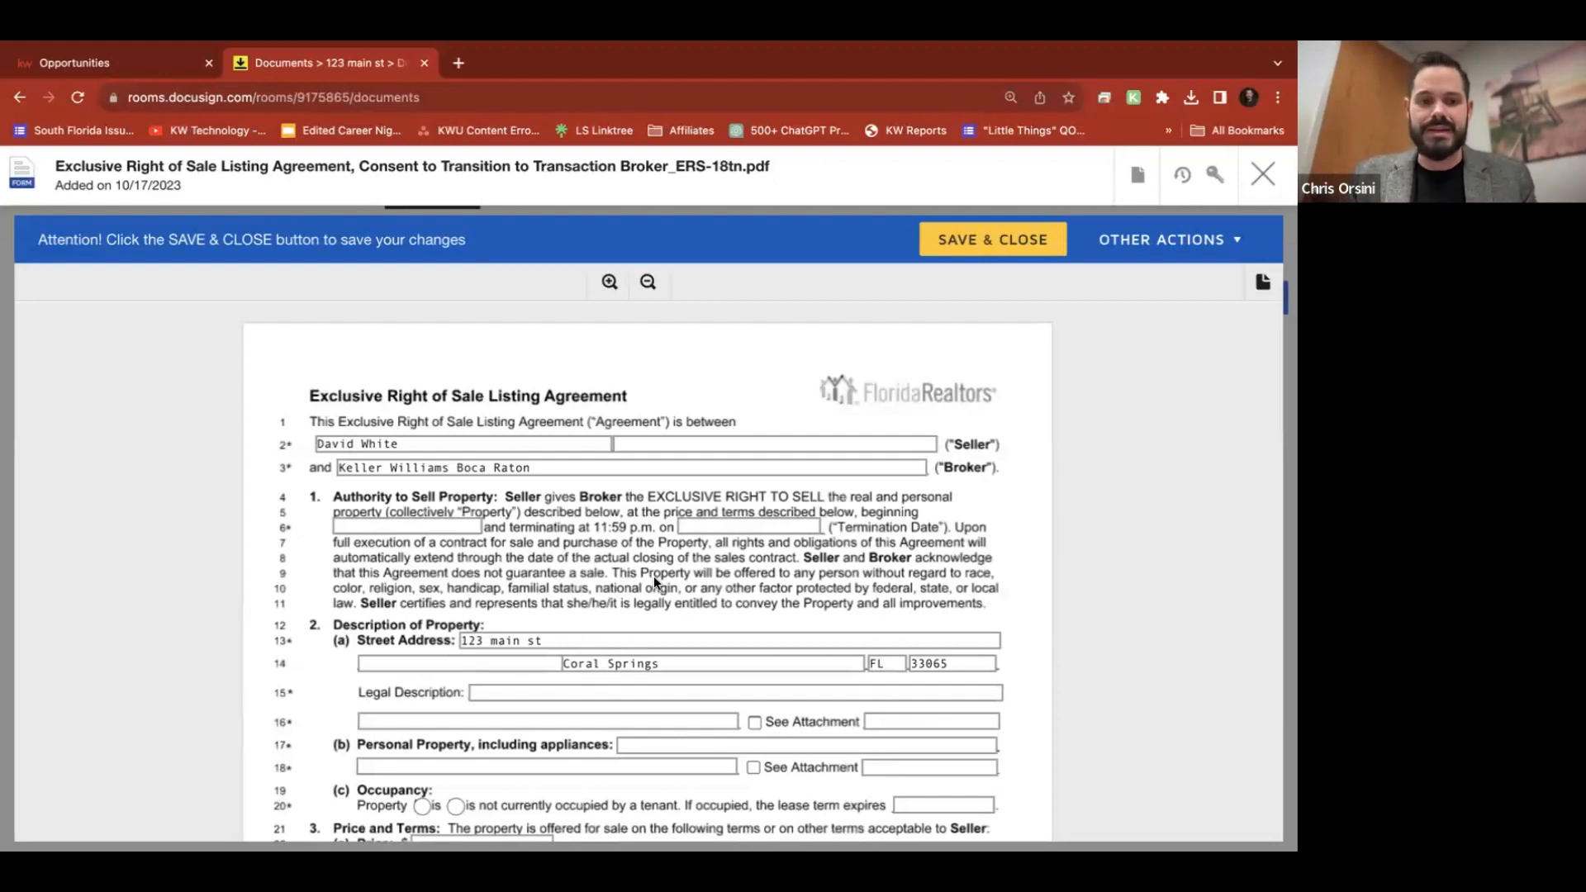
Mark the property not tenant-occupied, tick Conventional and VA financing, and enter 'asdf' for variable rate
scroll(787, 582, "down", 3)
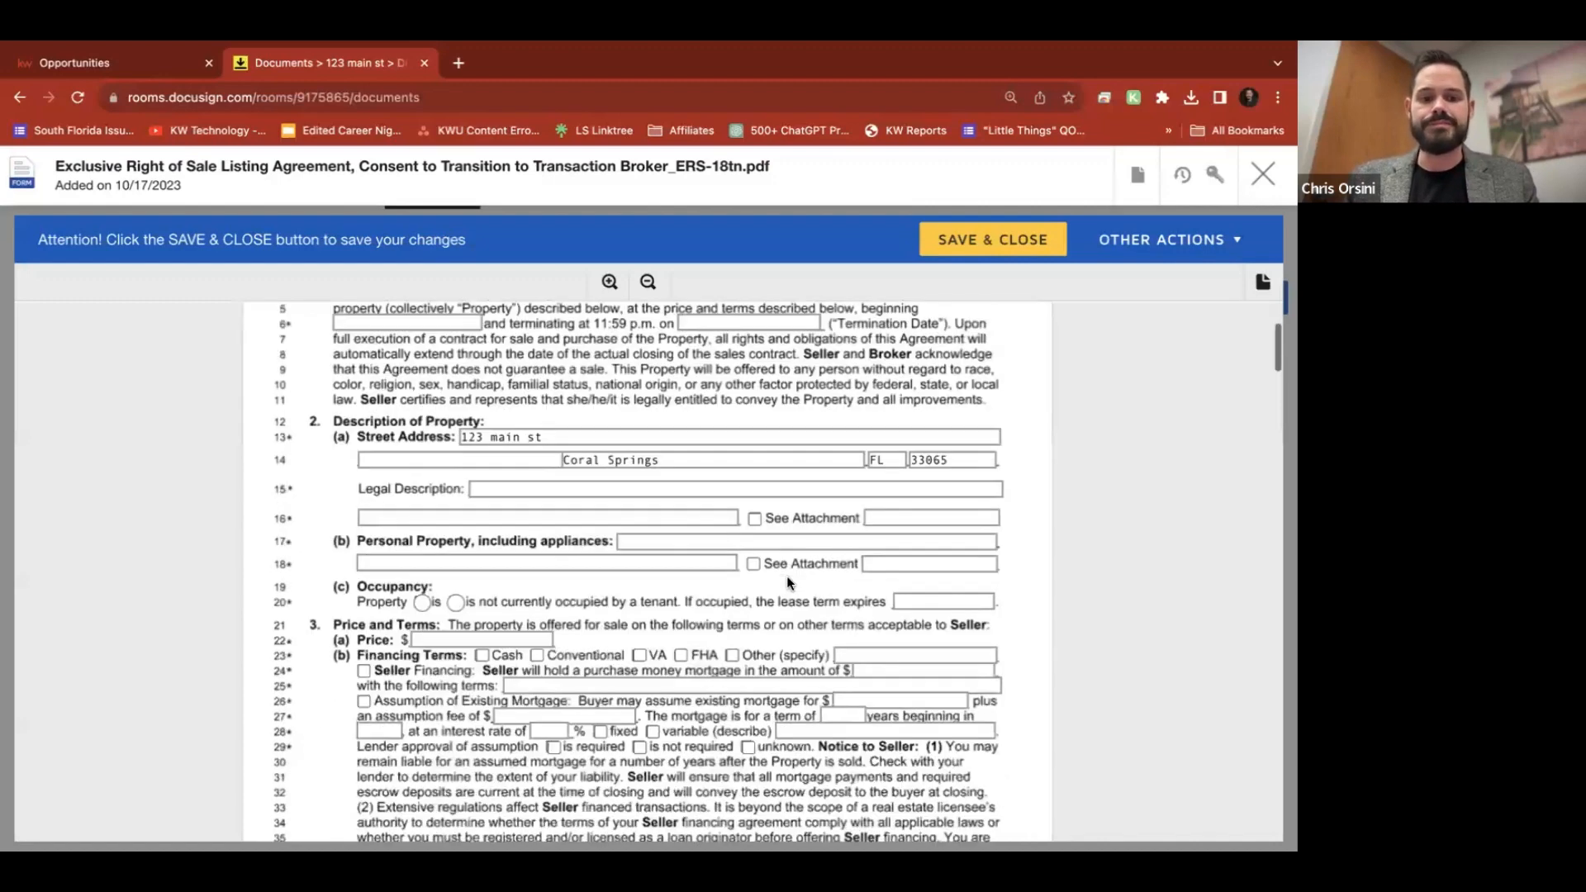
scroll(787, 582, "down", 1)
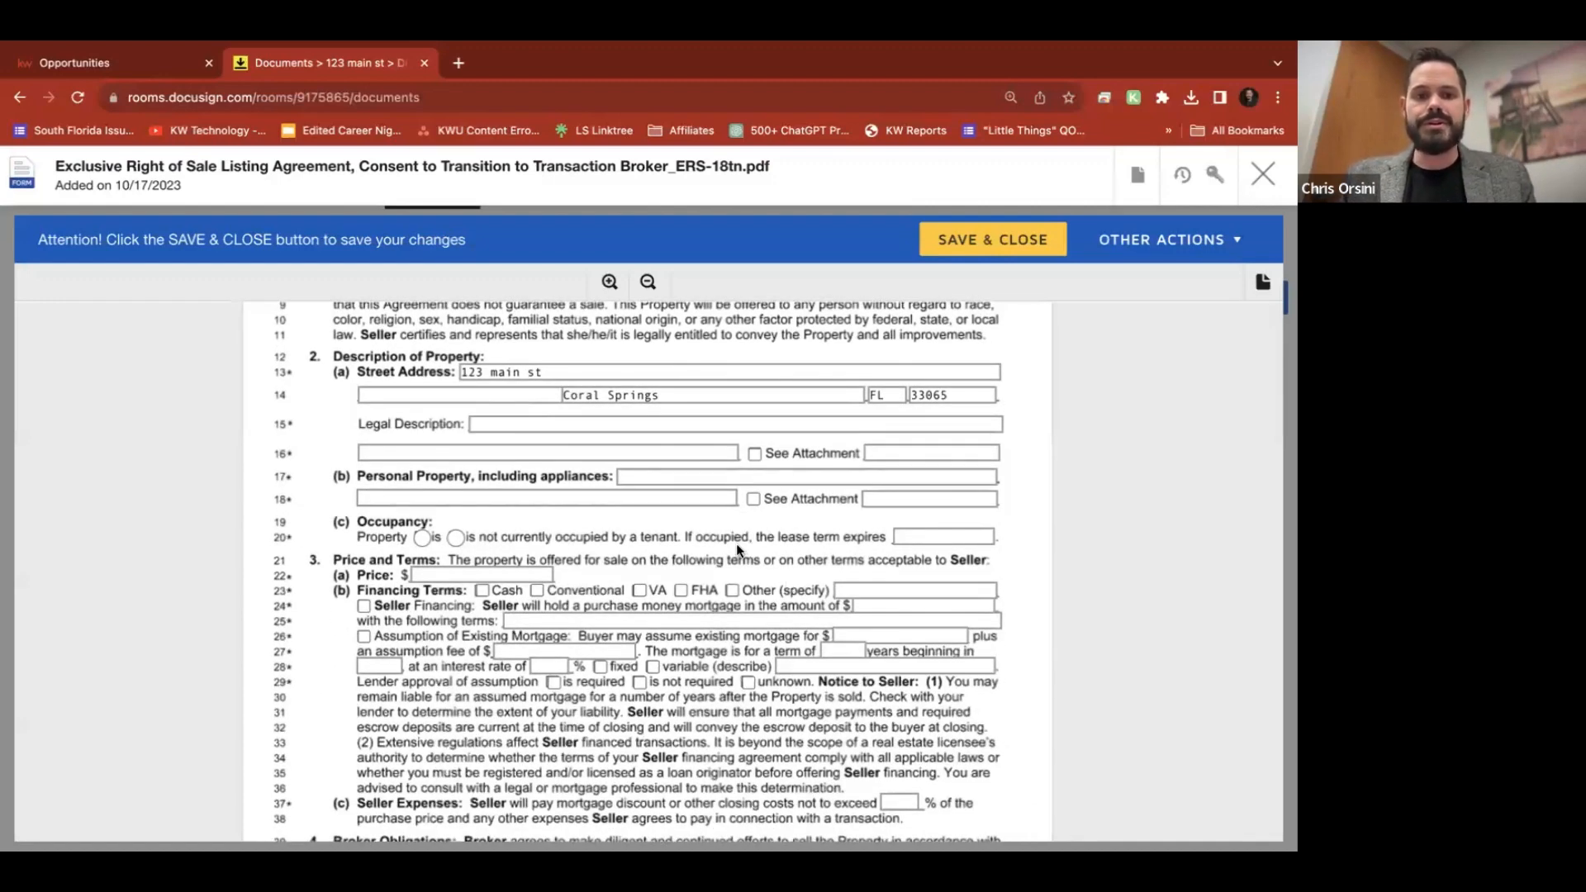
scroll(737, 550, "up", 1)
left_click(455, 586)
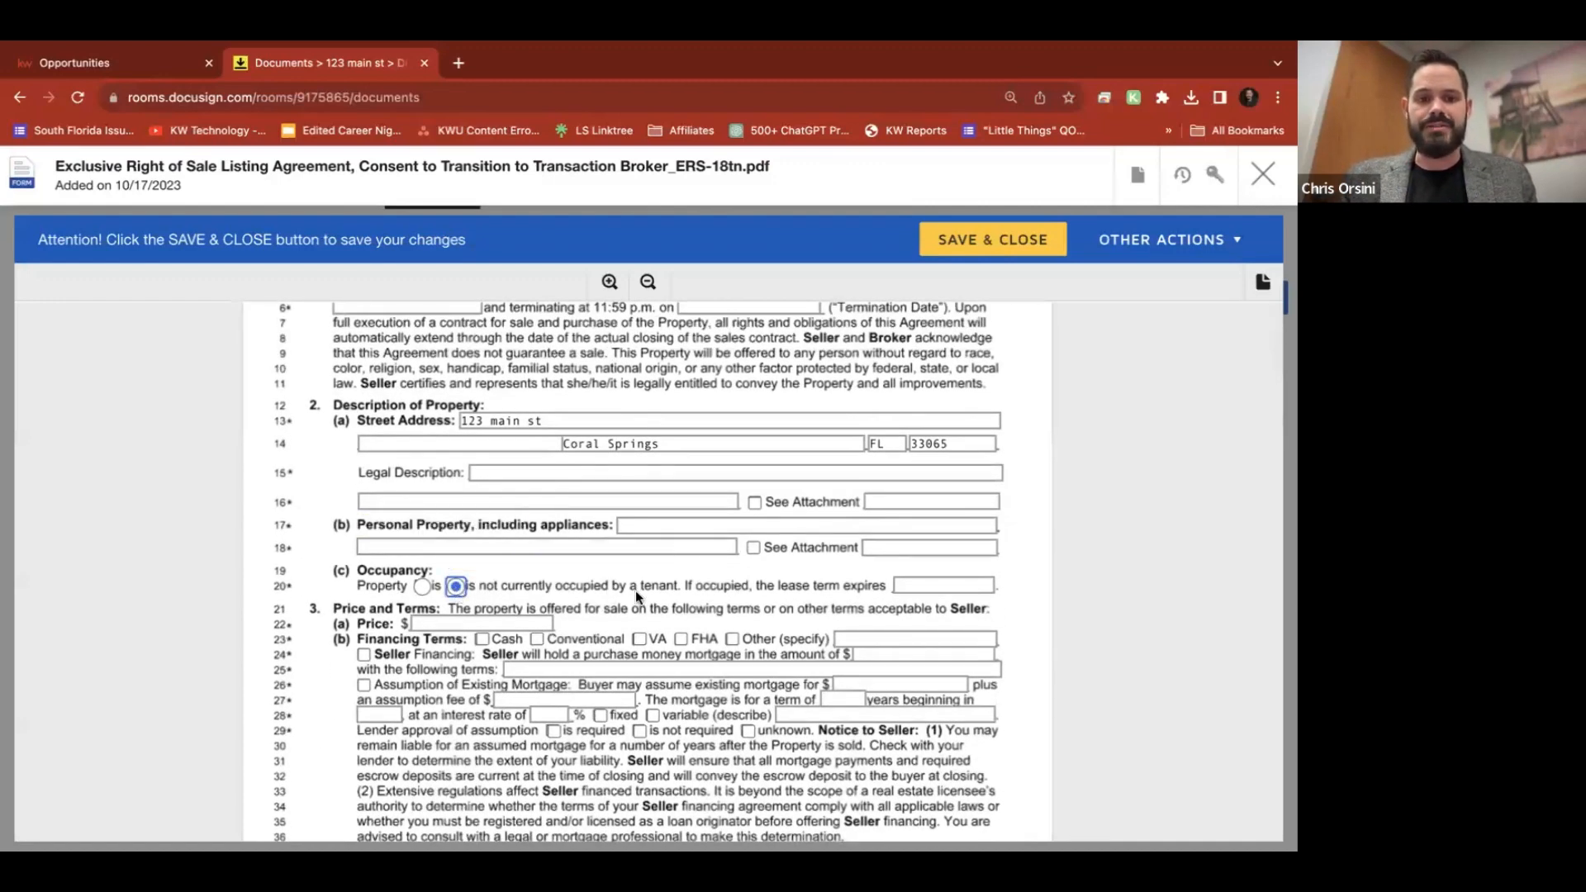
scroll(636, 590, "down", 2)
left_click(537, 489)
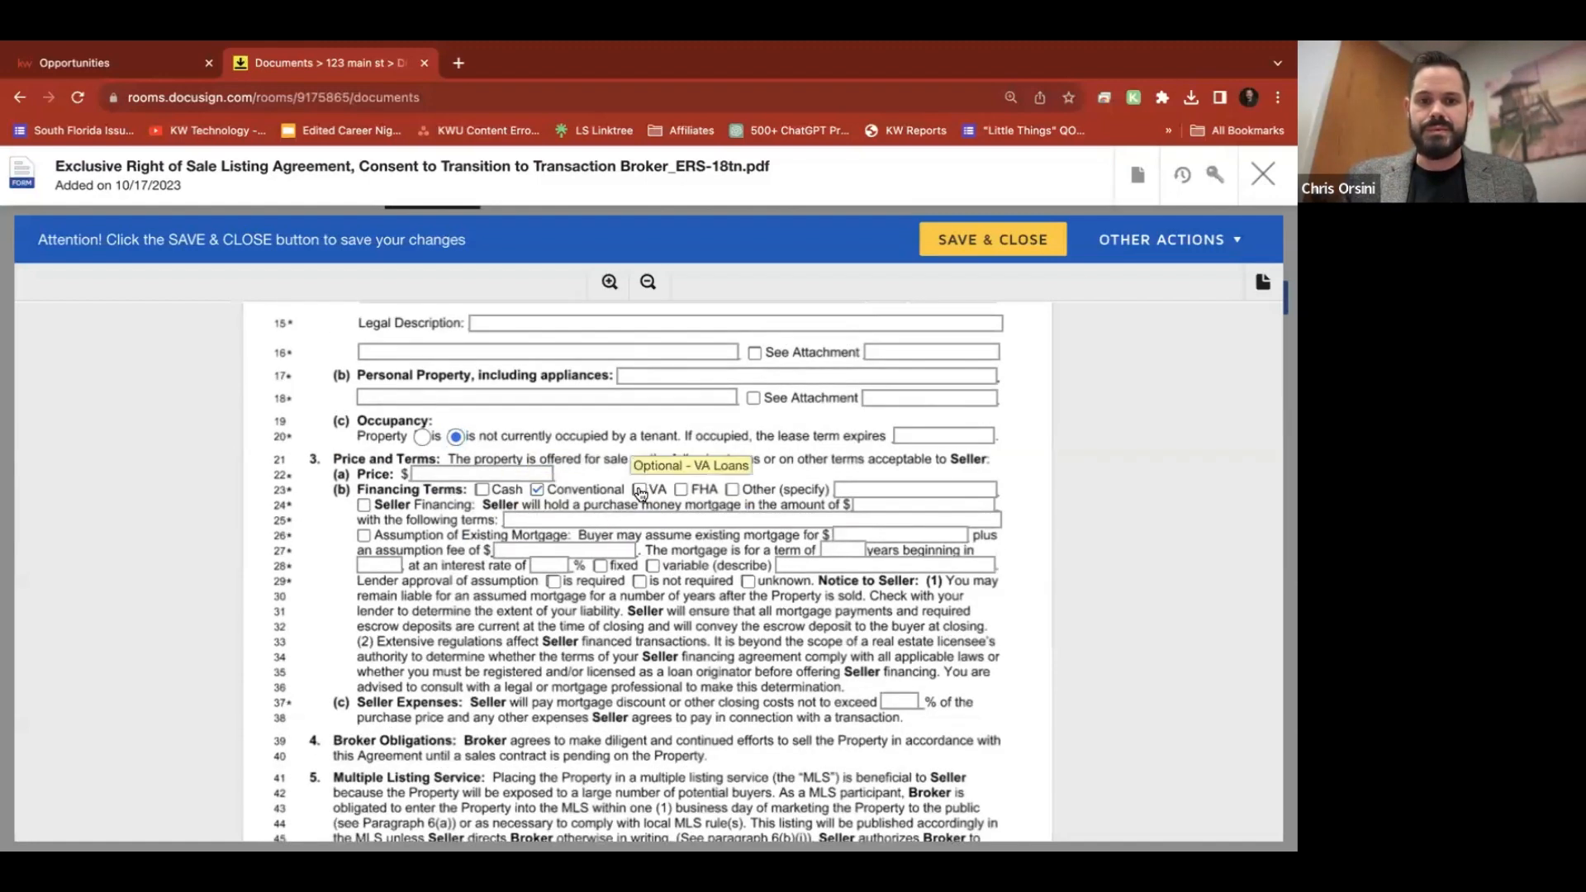
left_click(576, 520)
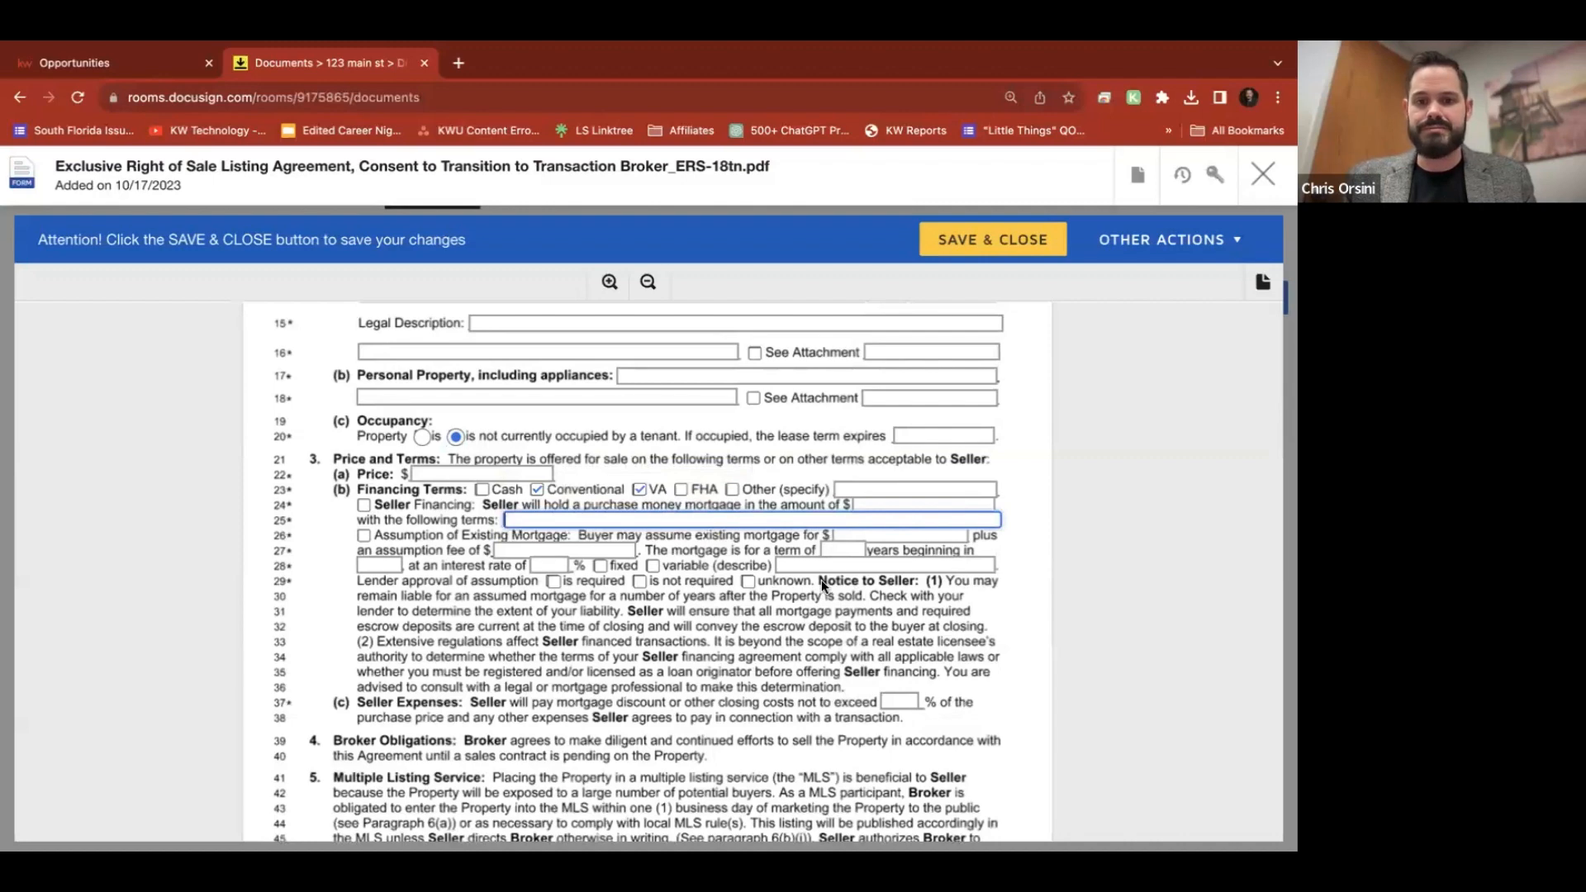
left_click(825, 567)
type("asdfasdf")
Scroll through the rest of the listing agreement, then save and close it
scroll(617, 690, "down", 5)
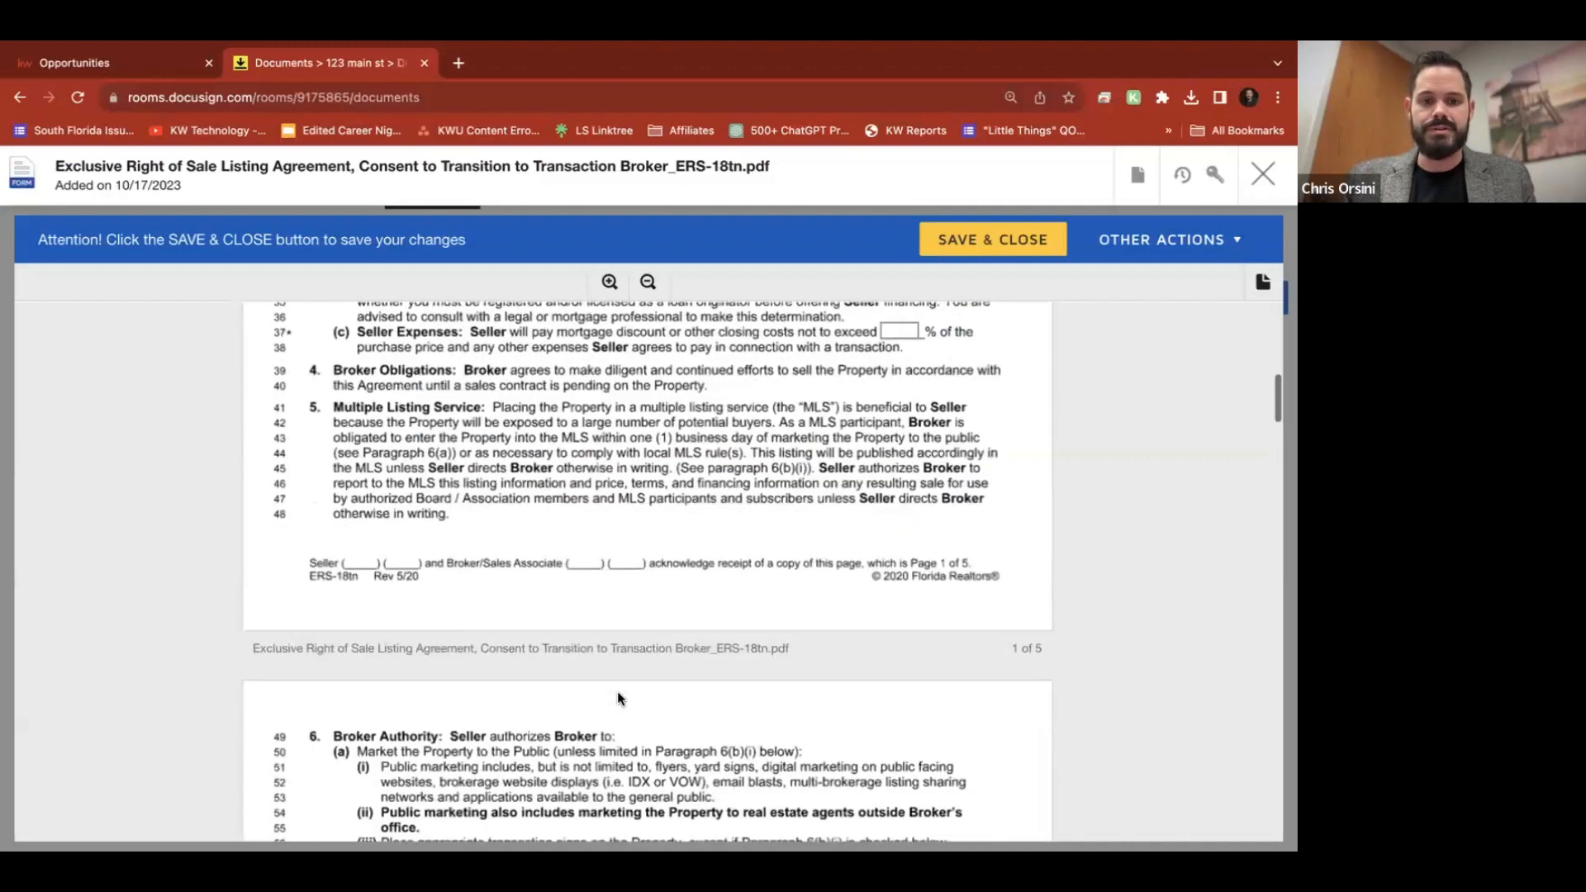
scroll(632, 623, "down", 4)
scroll(632, 627, "down", 3)
scroll(632, 627, "up", 5)
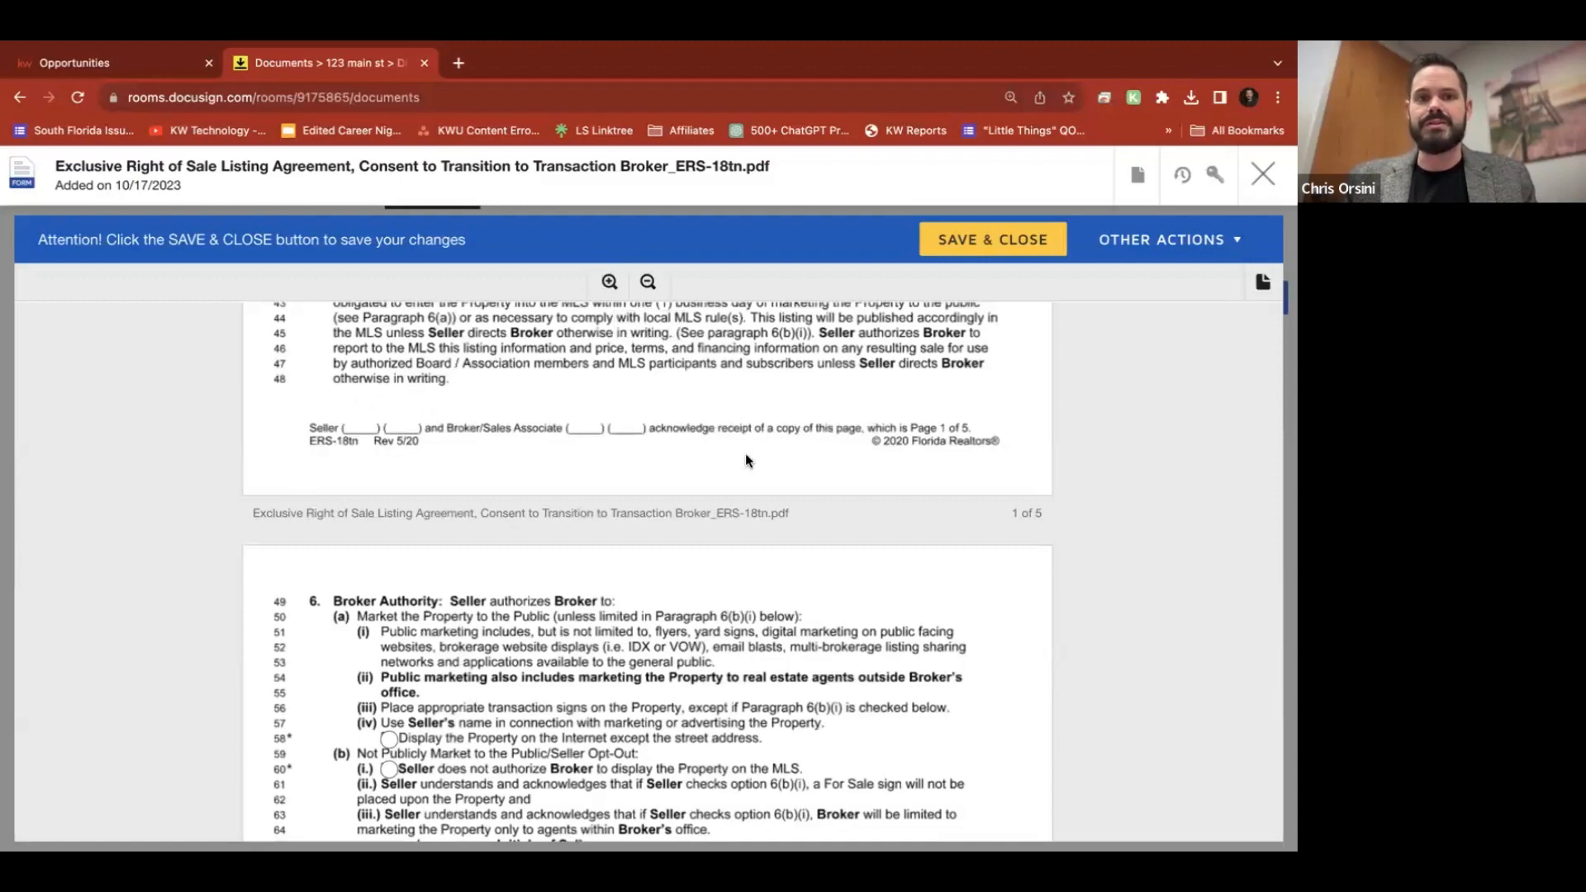
scroll(735, 515, "down", 7)
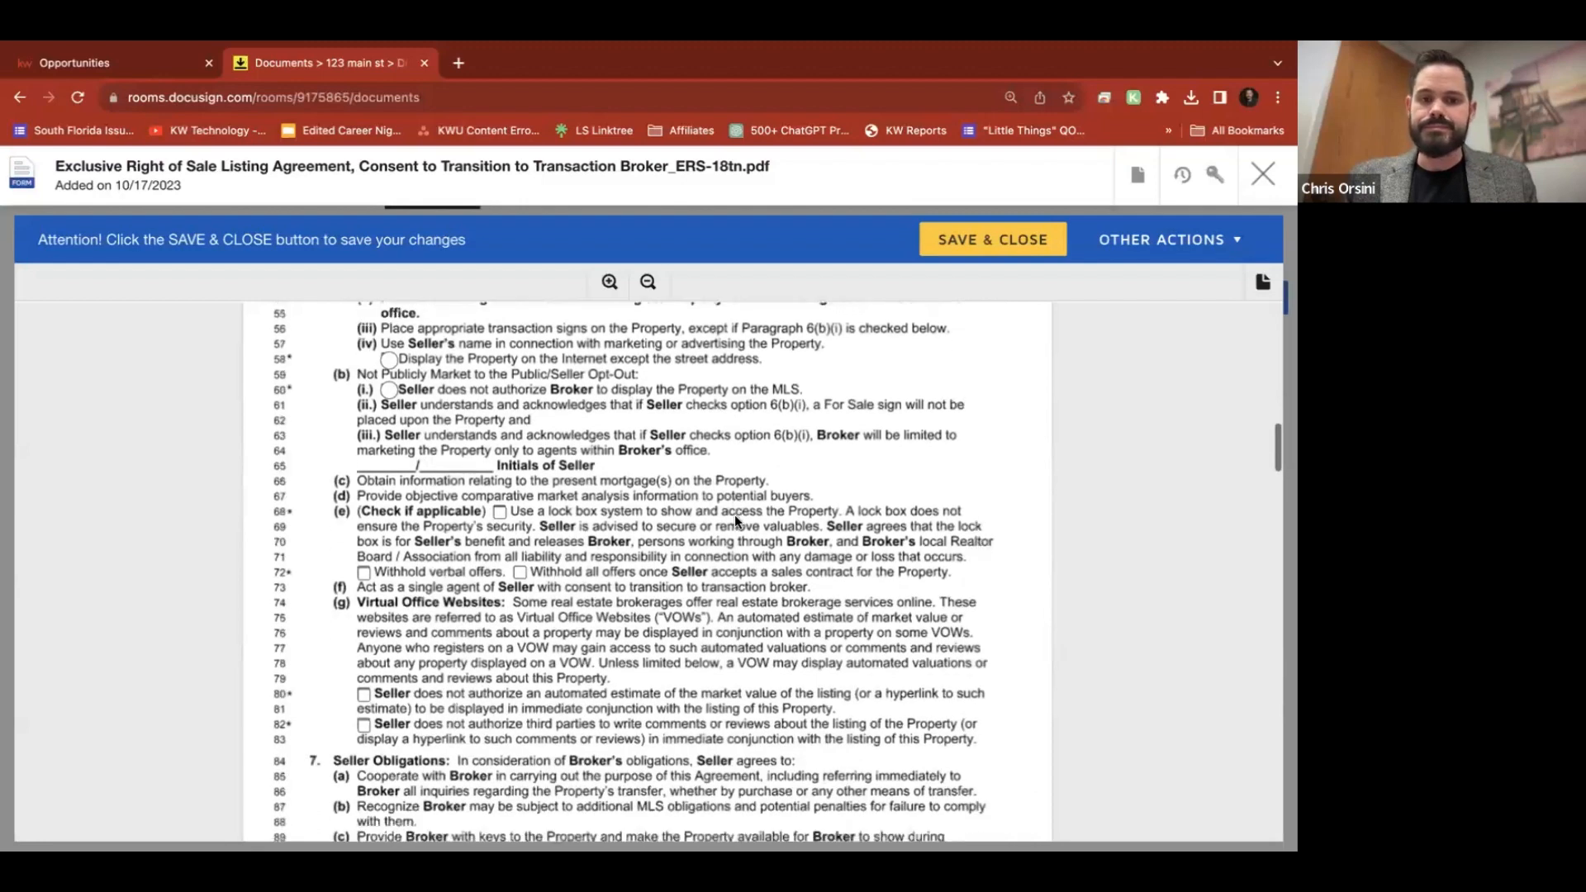
scroll(735, 519, "down", 20)
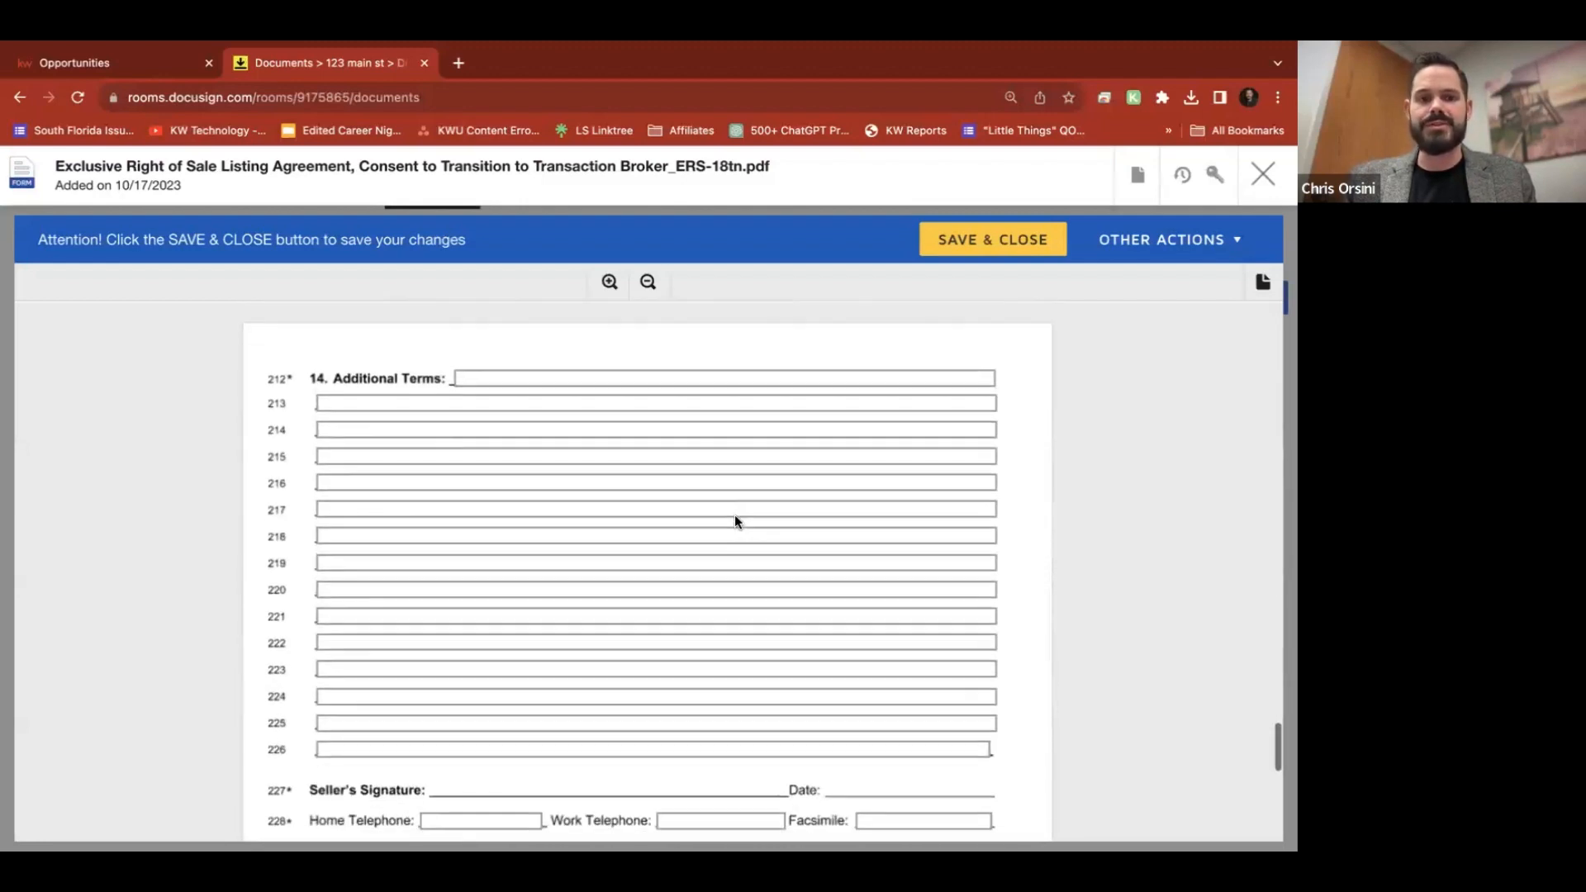
scroll(735, 519, "down", 5)
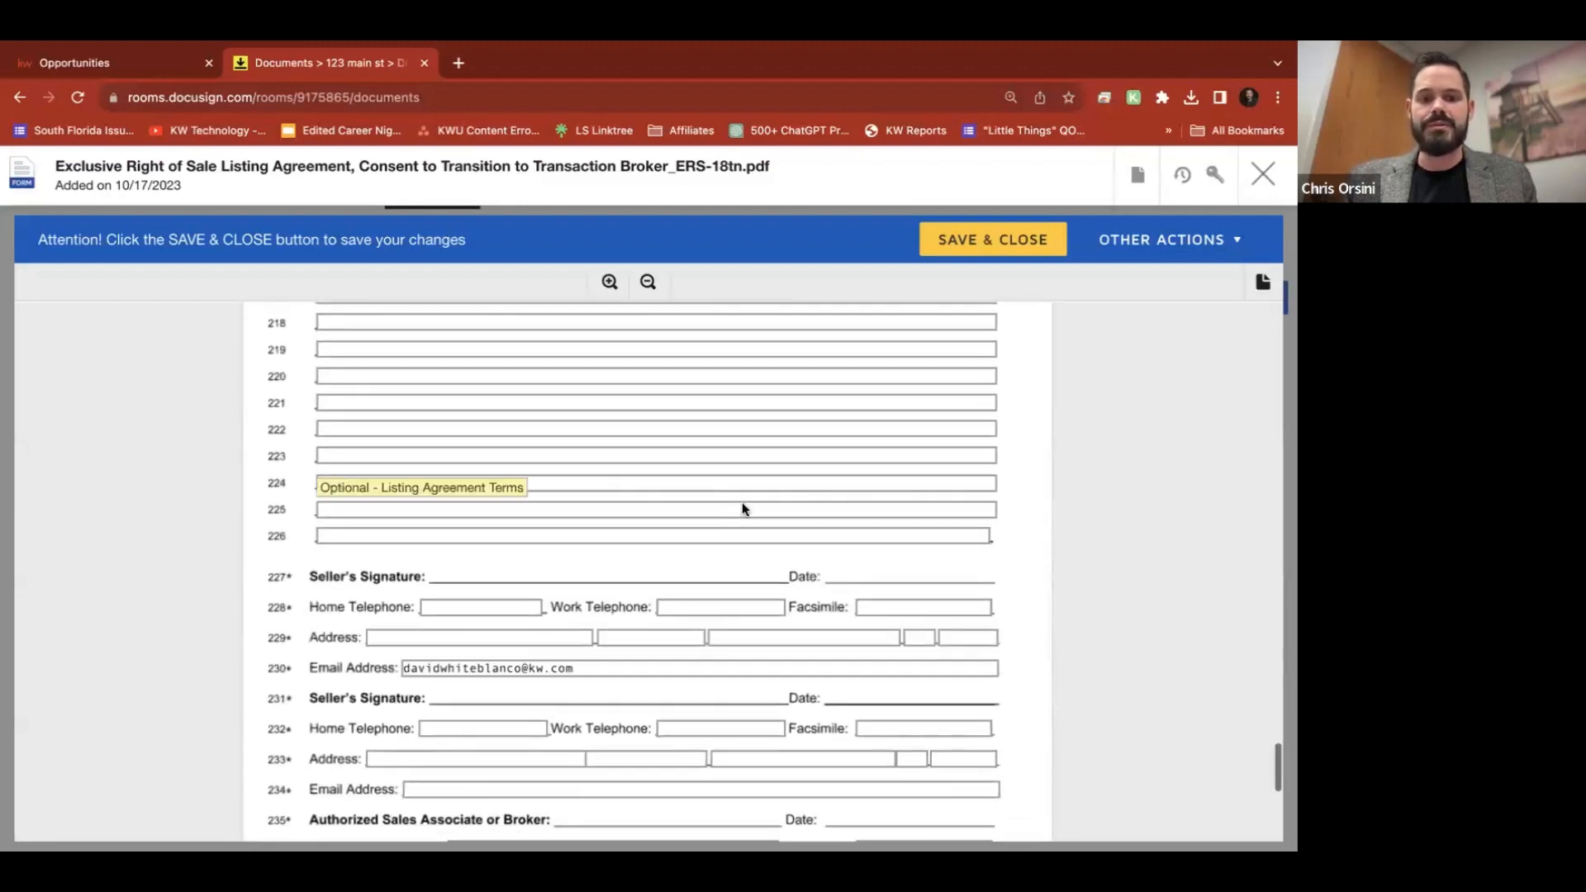
left_click(999, 239)
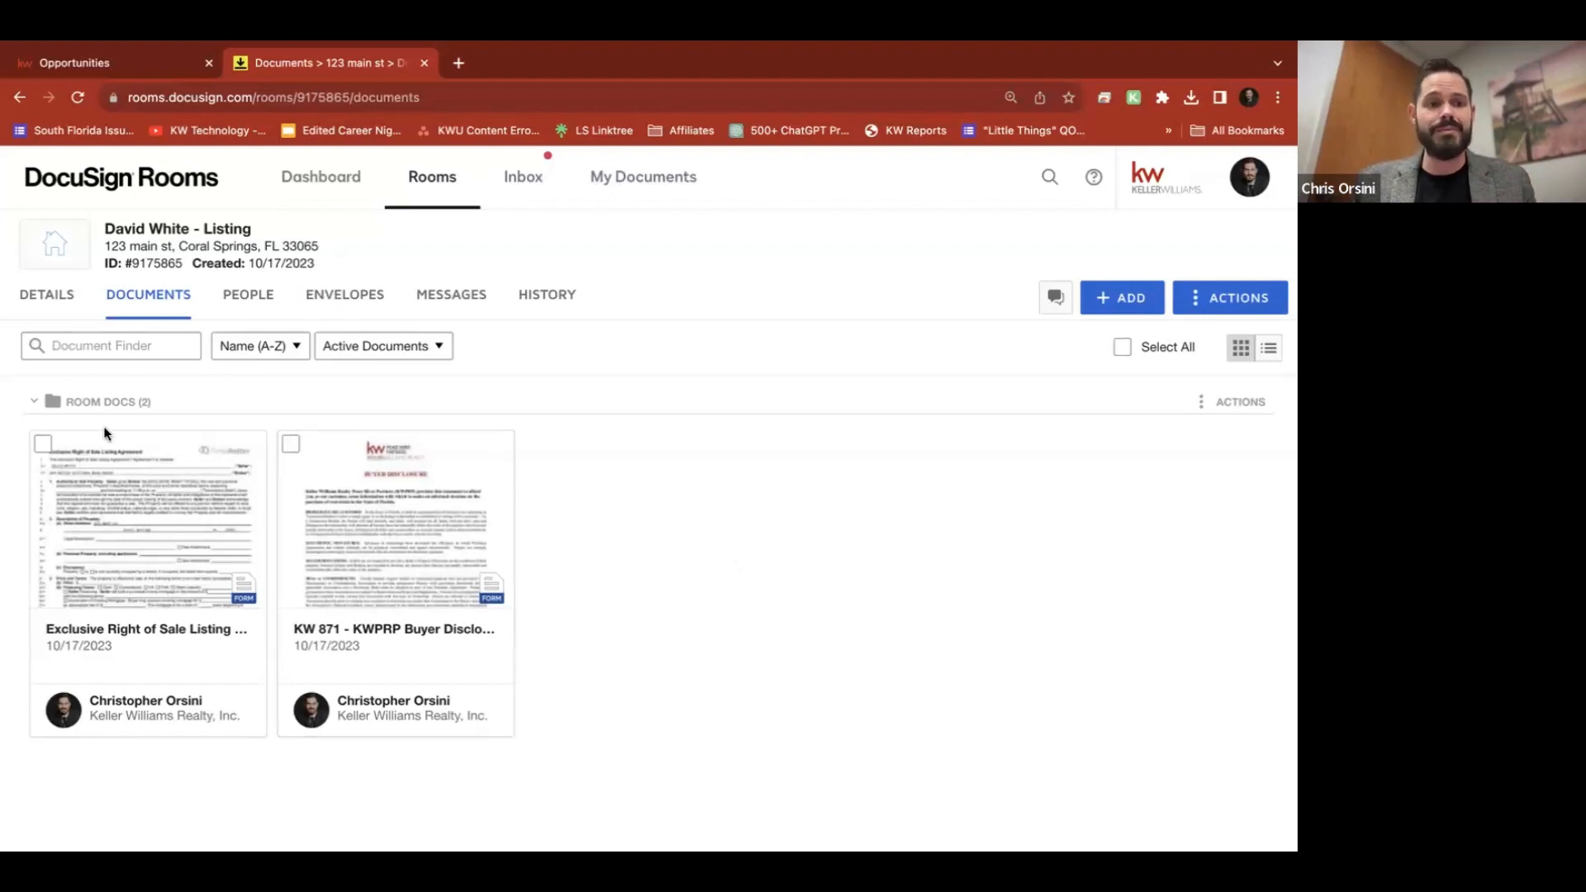
Select only the listing agreement in the room and start a new envelope for it
left_click(42, 444)
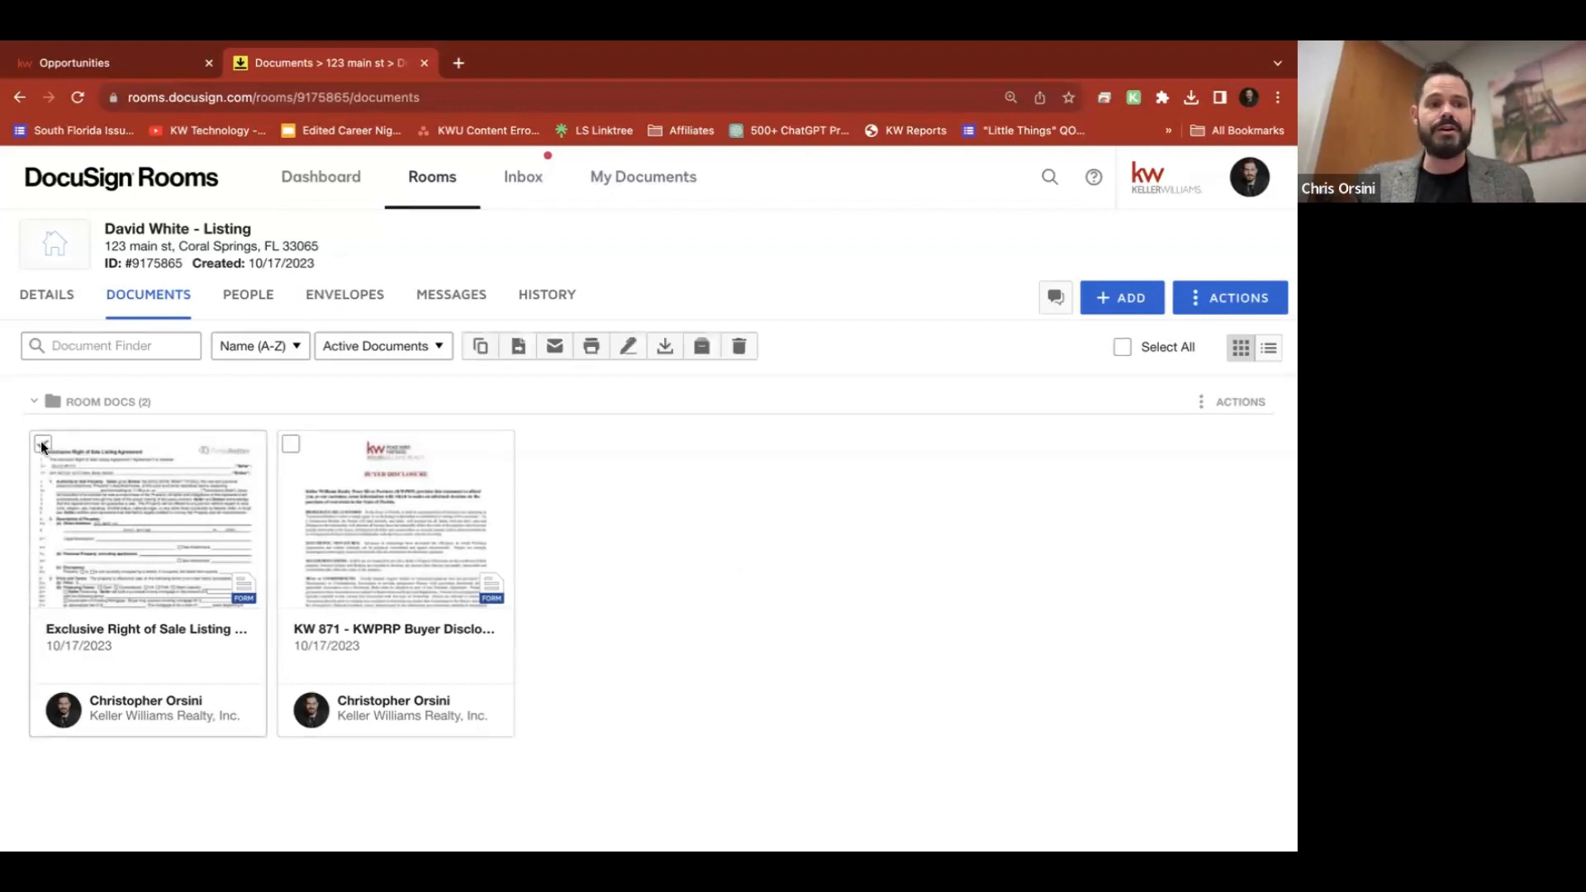
left_click(294, 446)
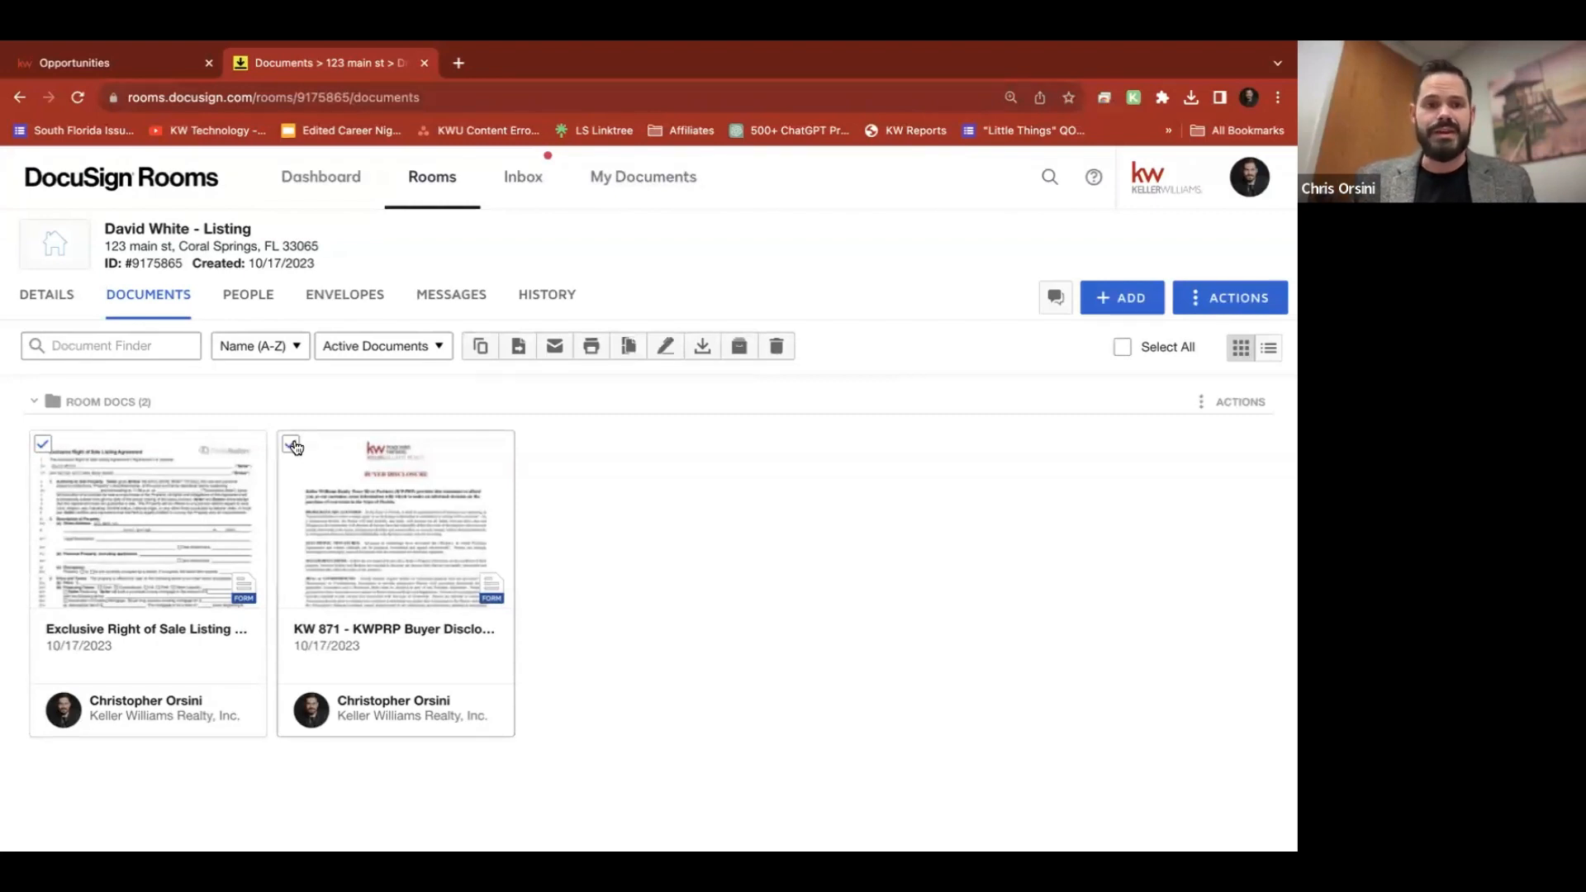
left_click(294, 446)
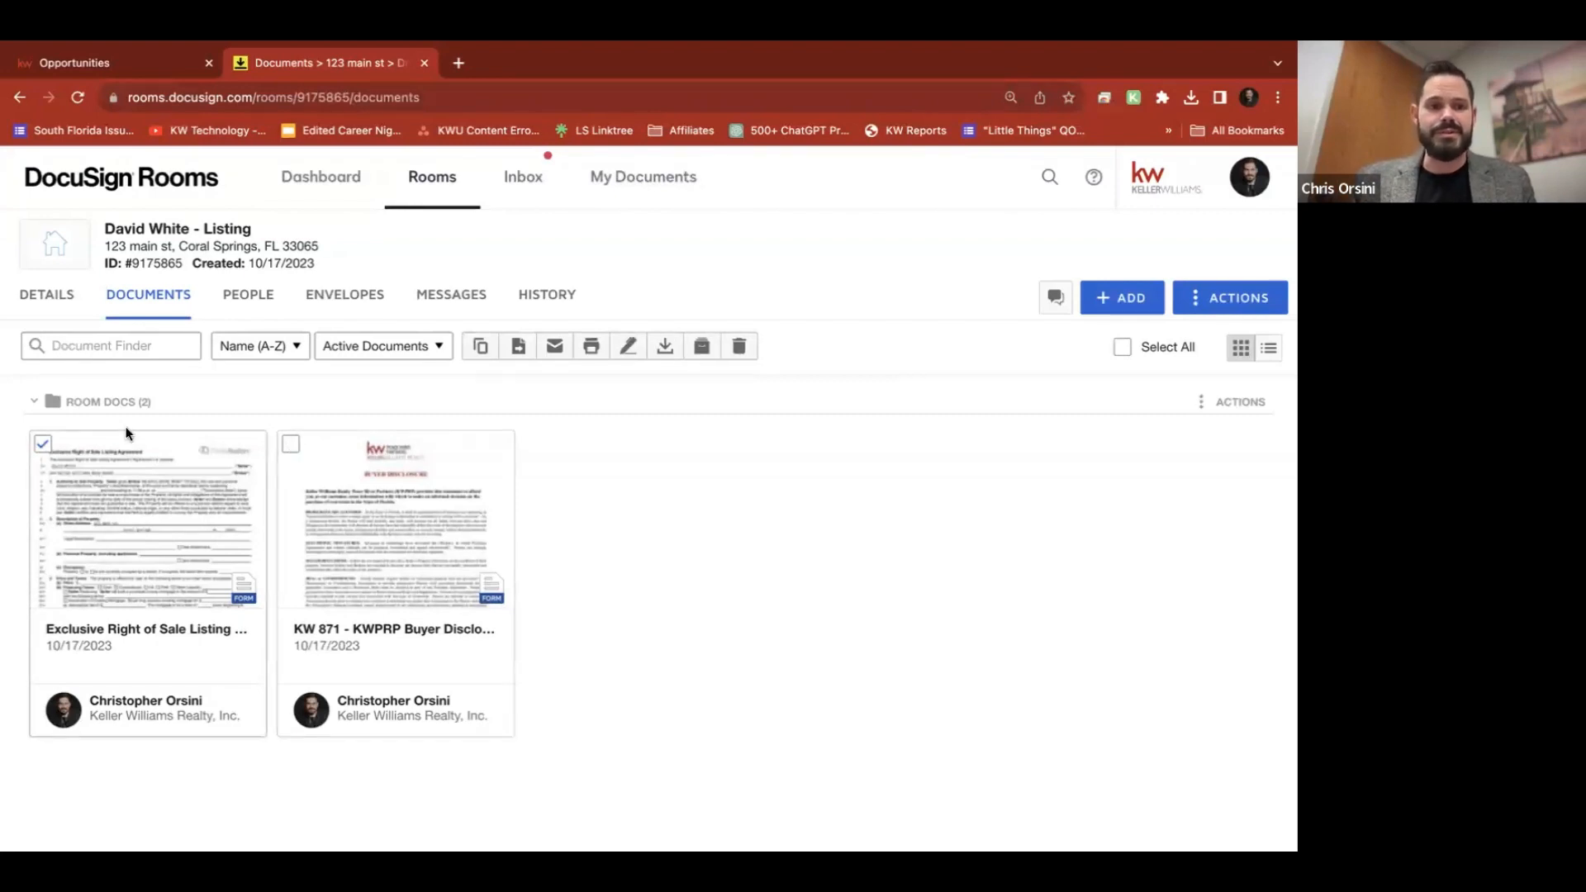
left_click(628, 347)
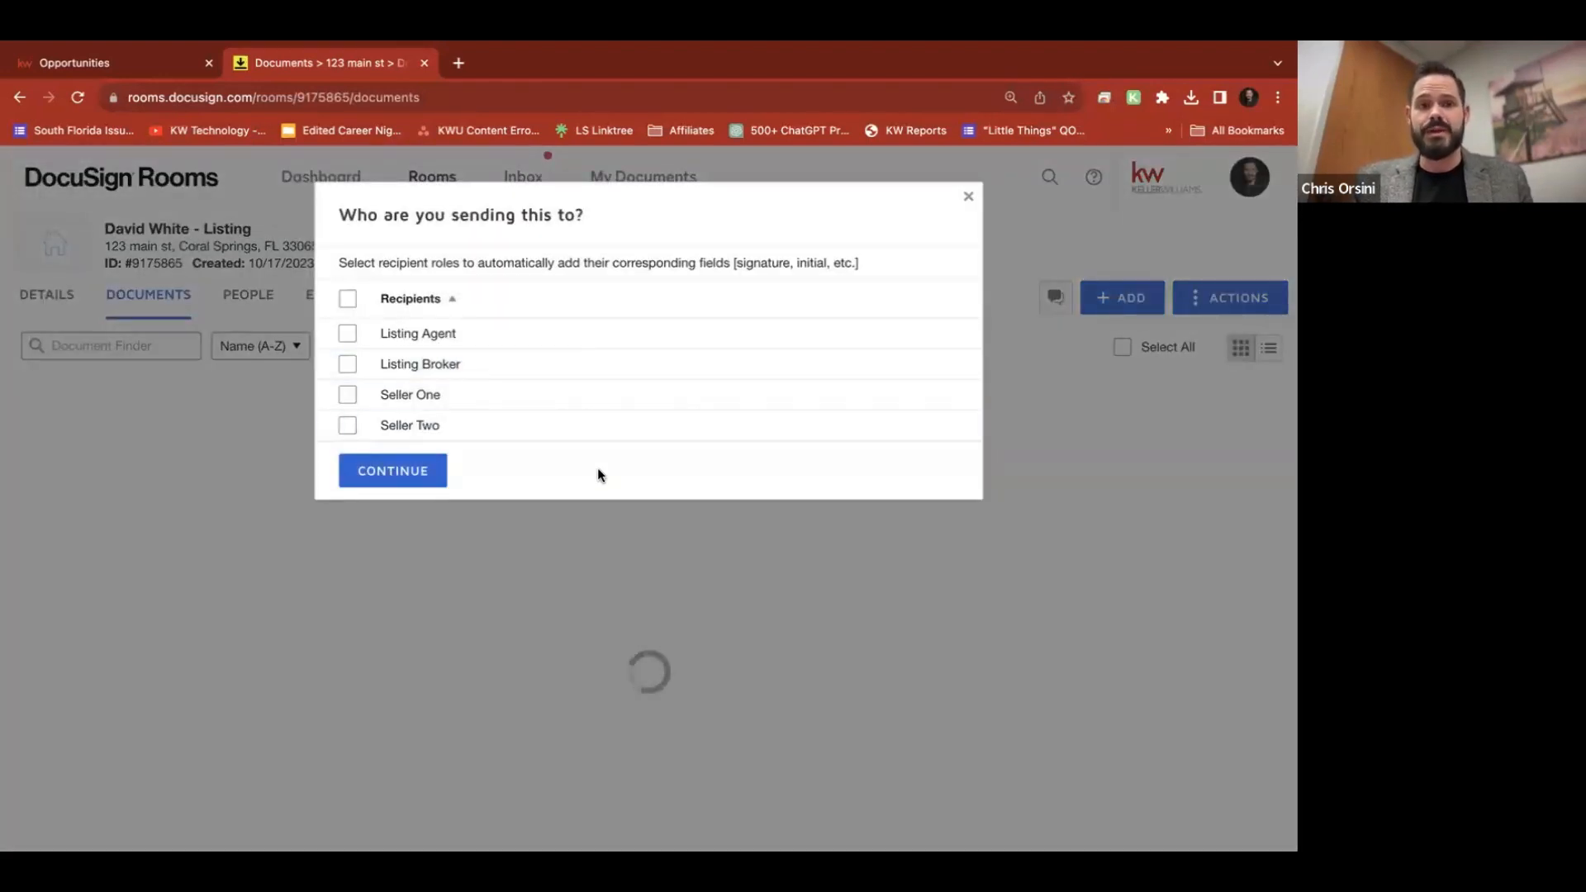
Choose Listing Agent, Seller One and Seller Two as the envelope recipients and continue
left_click(347, 334)
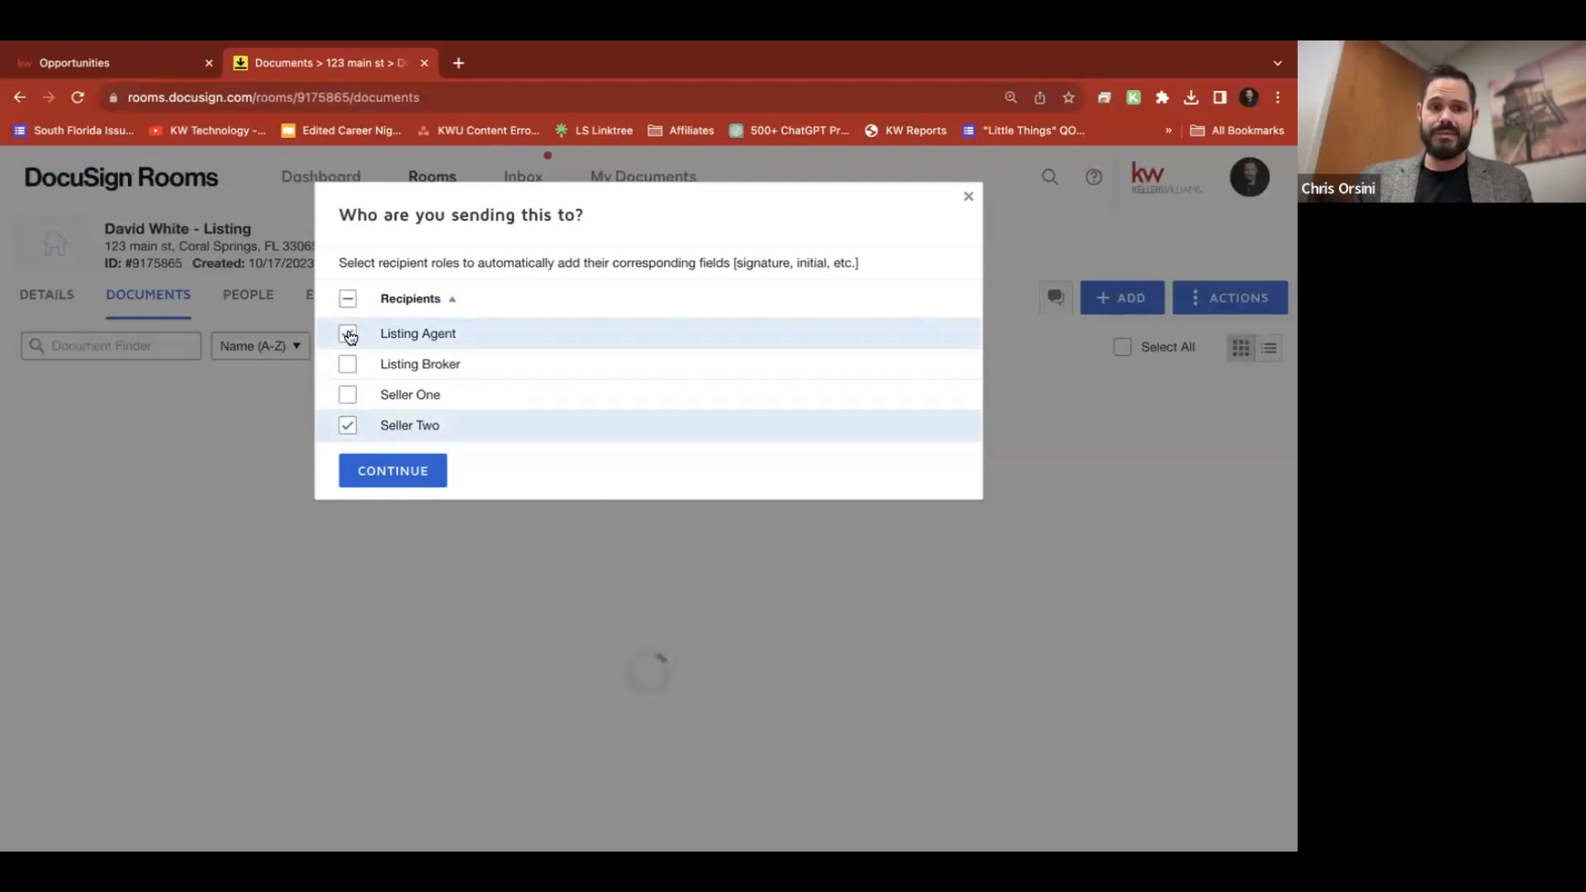
left_click(347, 425)
left_click(348, 396)
left_click(347, 334)
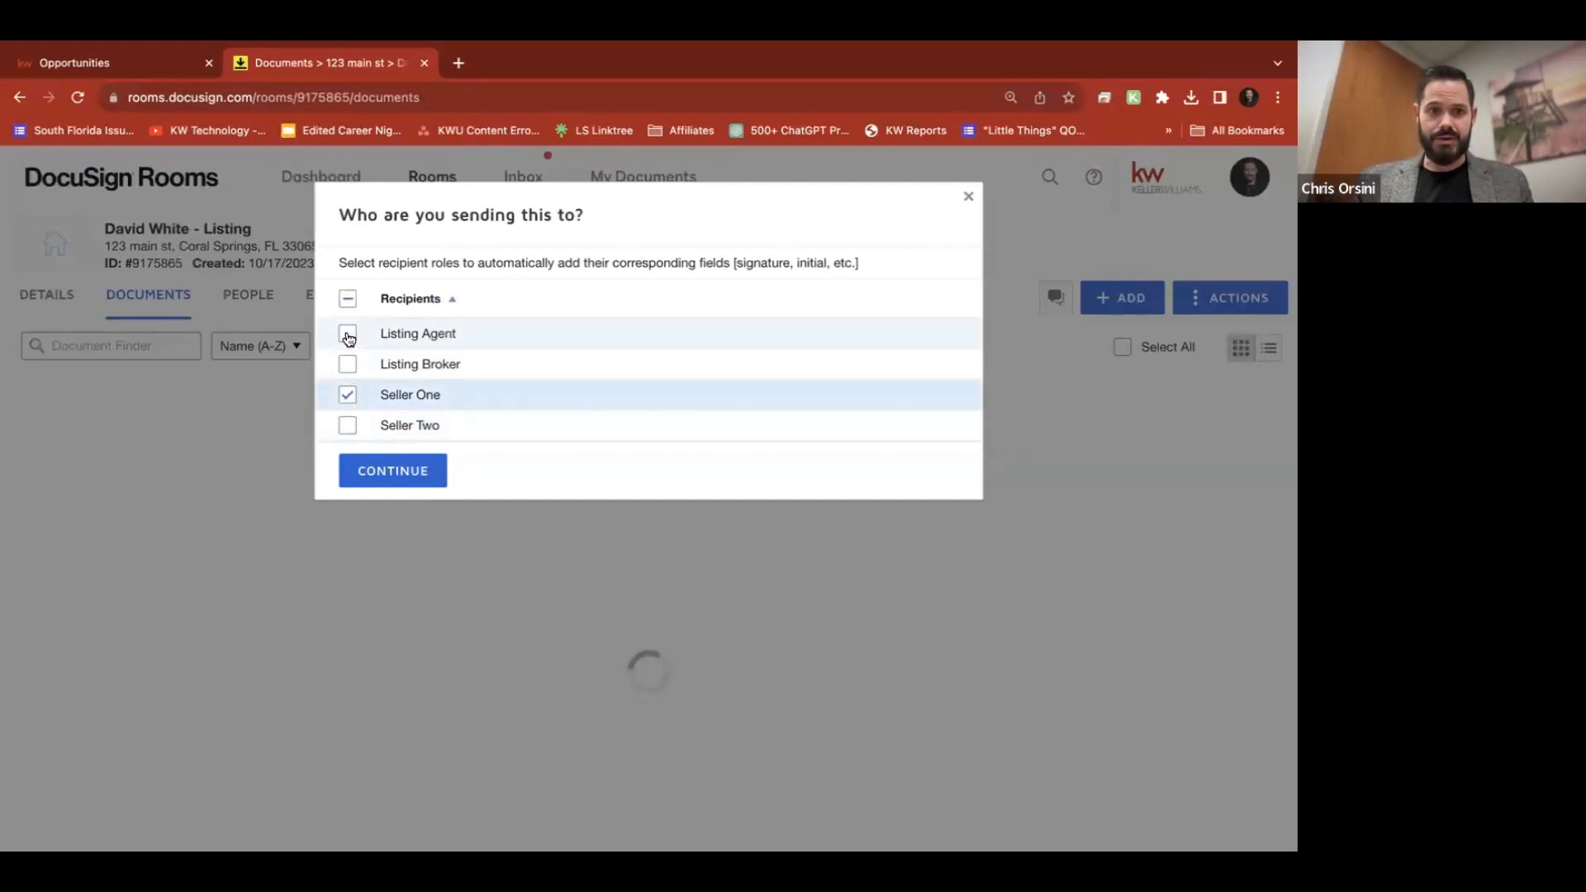
left_click(346, 426)
left_click(345, 427)
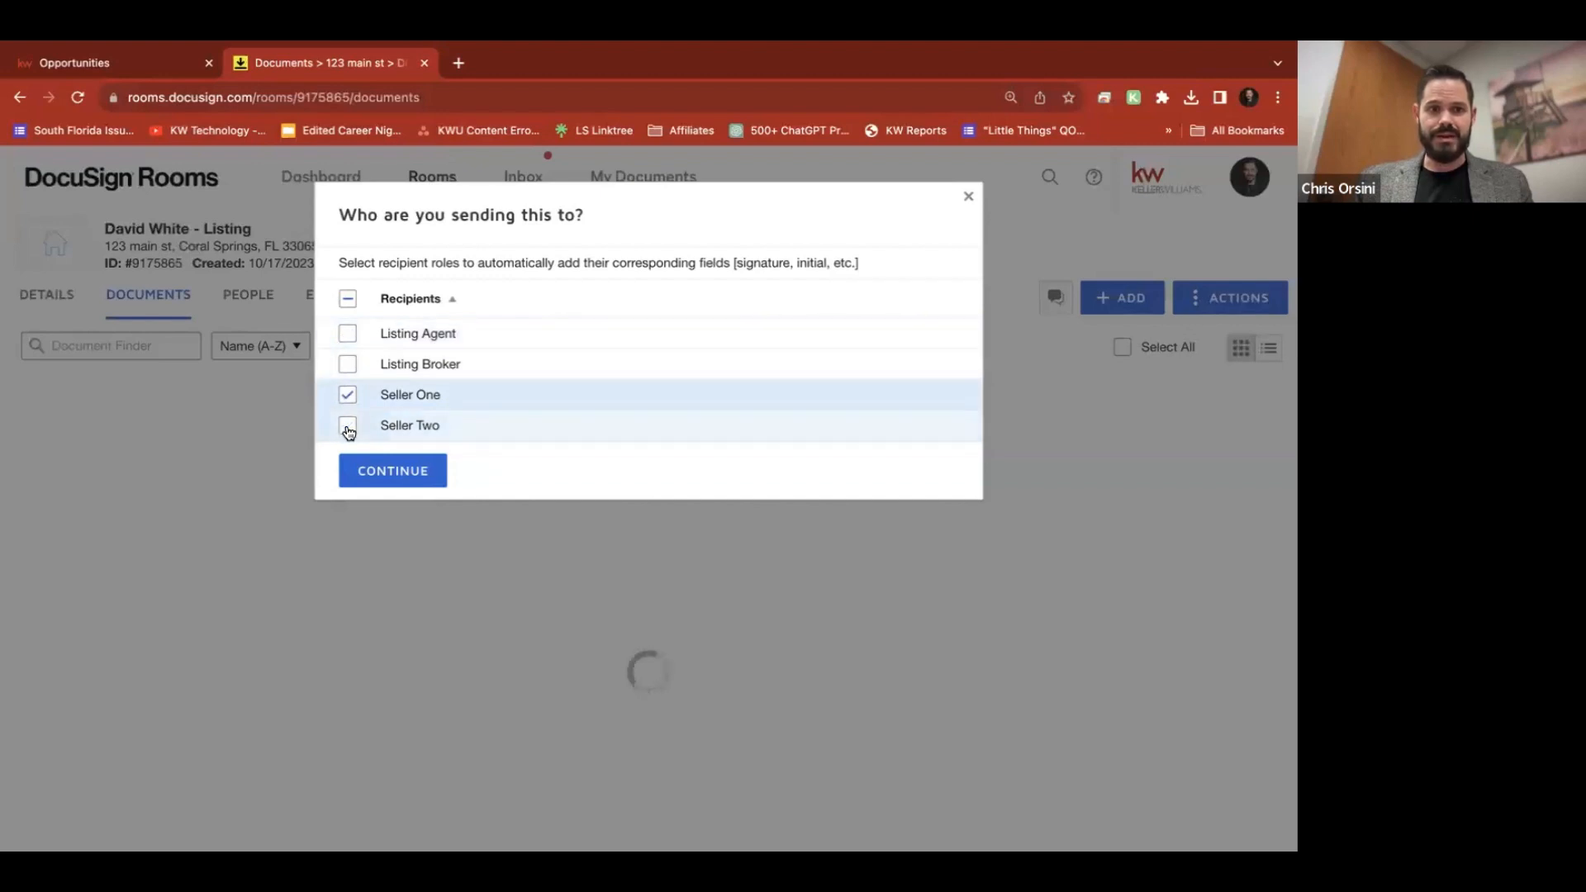
left_click(345, 428)
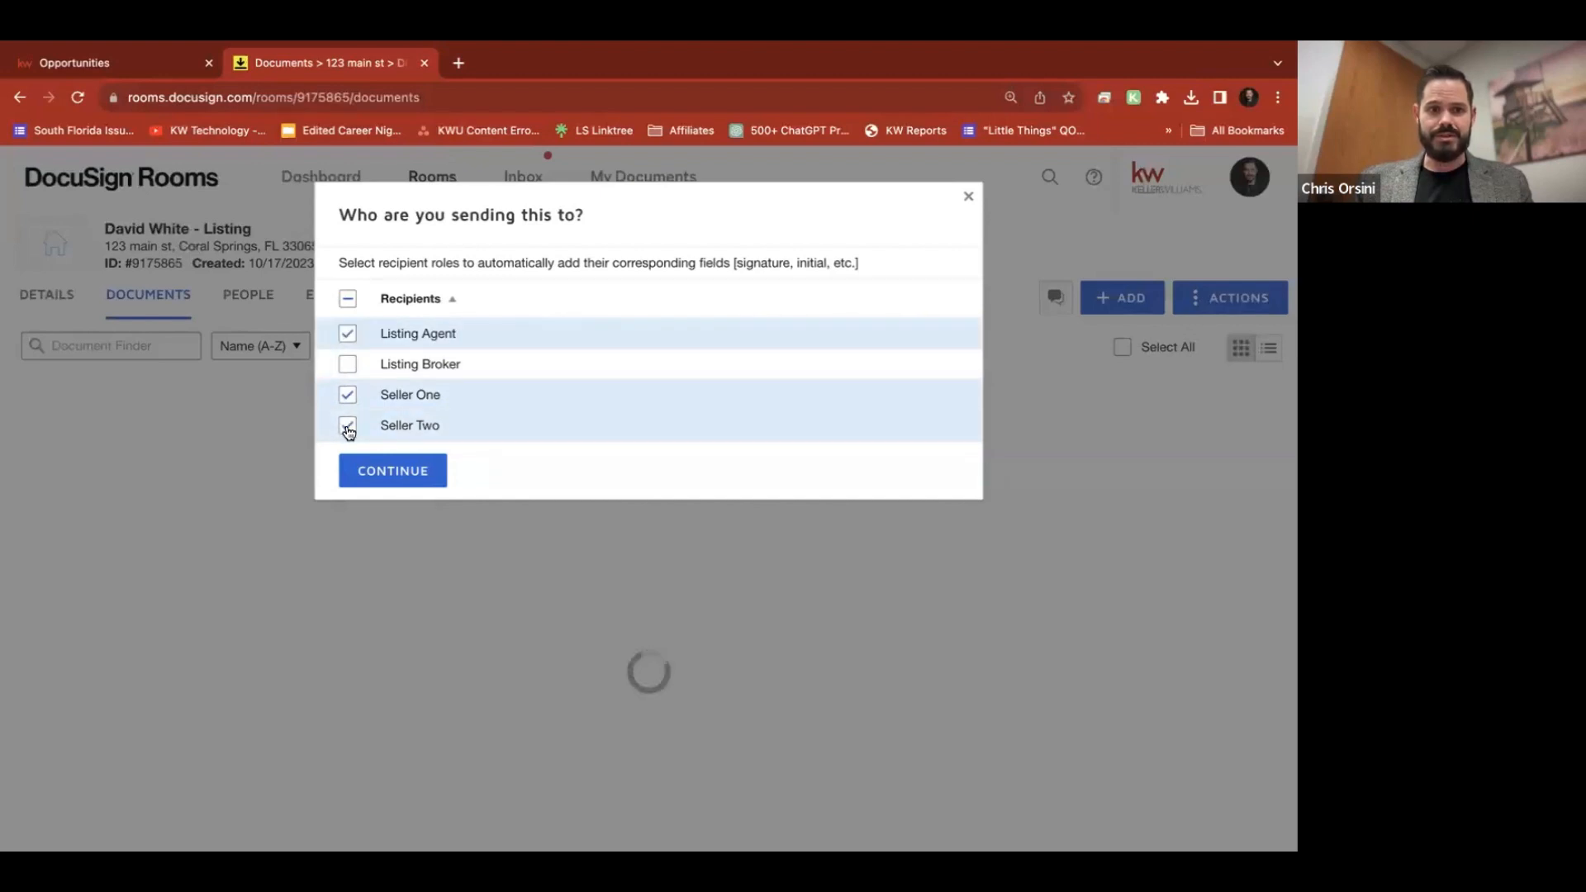
left_click(398, 471)
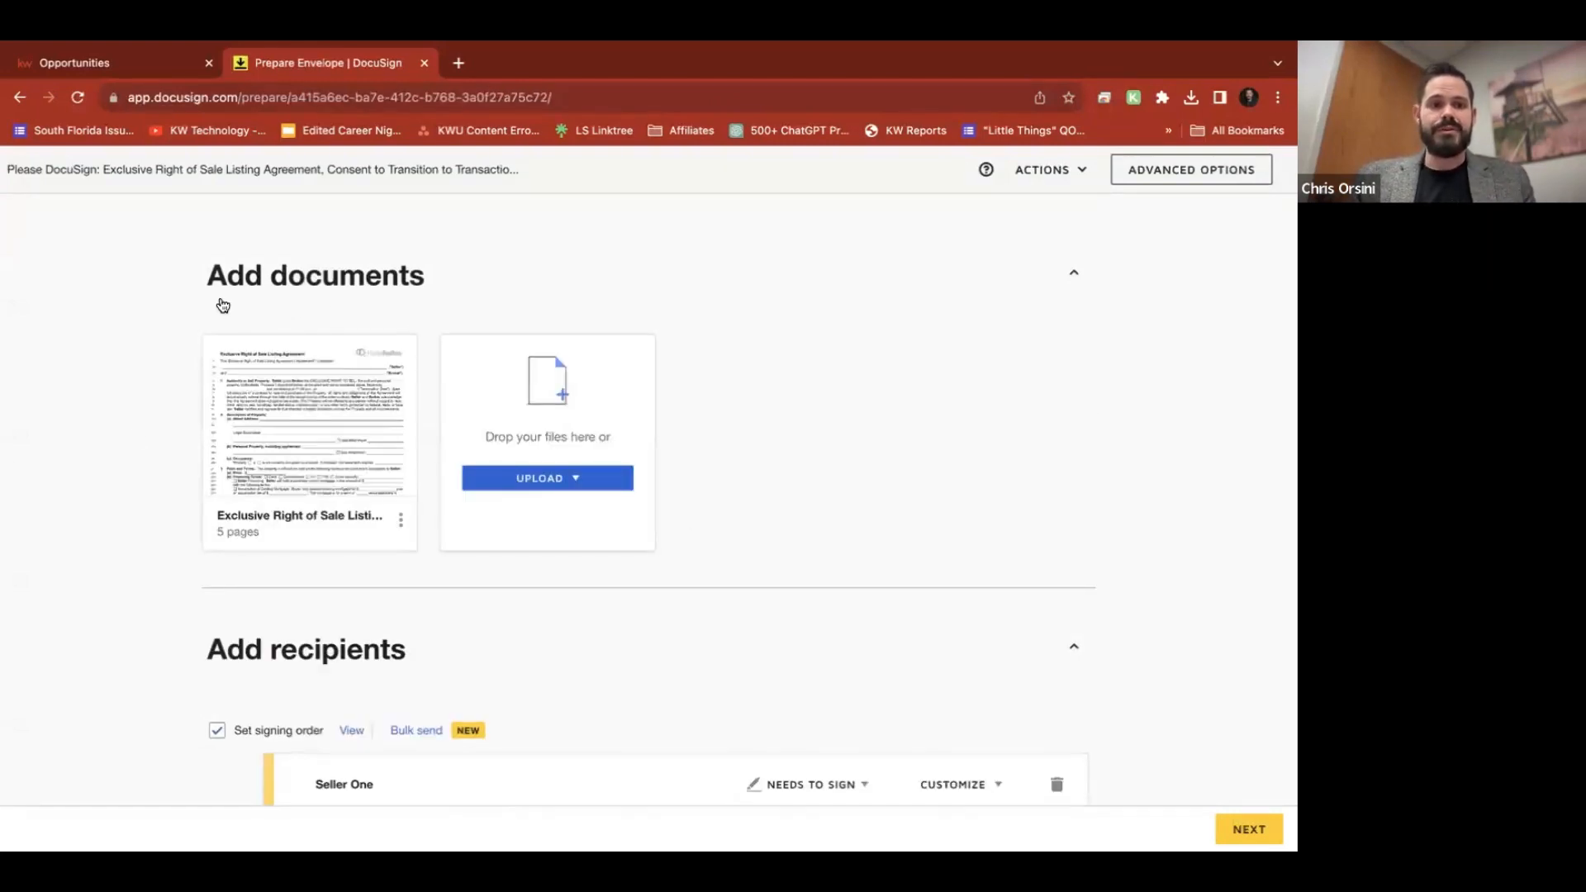
Scroll through Add recipients to review the filled Seller One and blank Seller Two cards
mouse_move(309, 425)
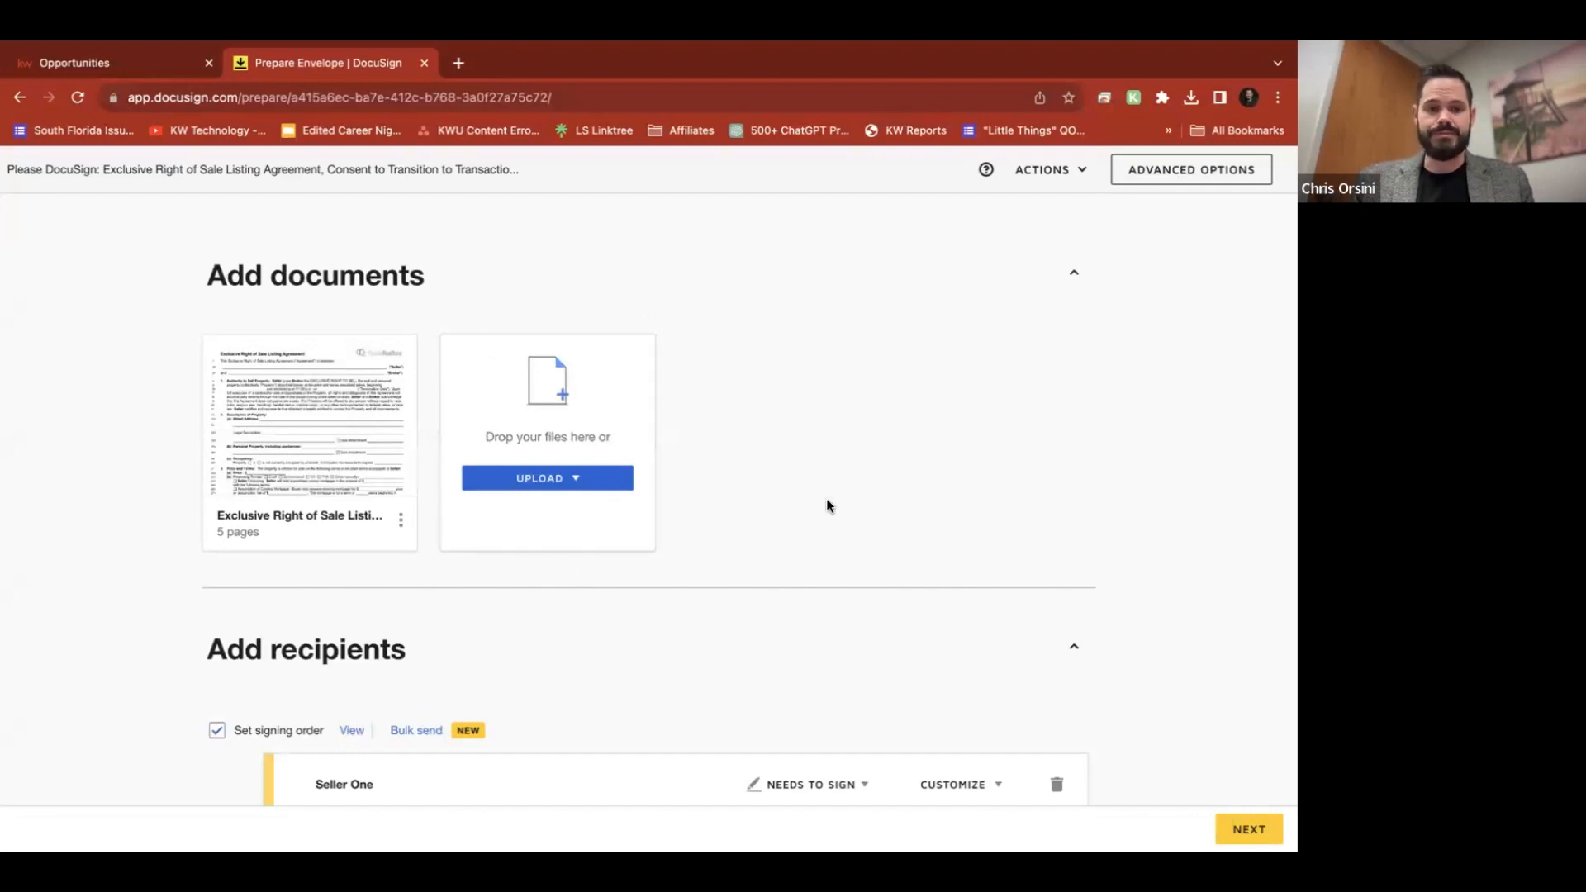
scroll(828, 503, "down", 1)
scroll(828, 503, "up", 1)
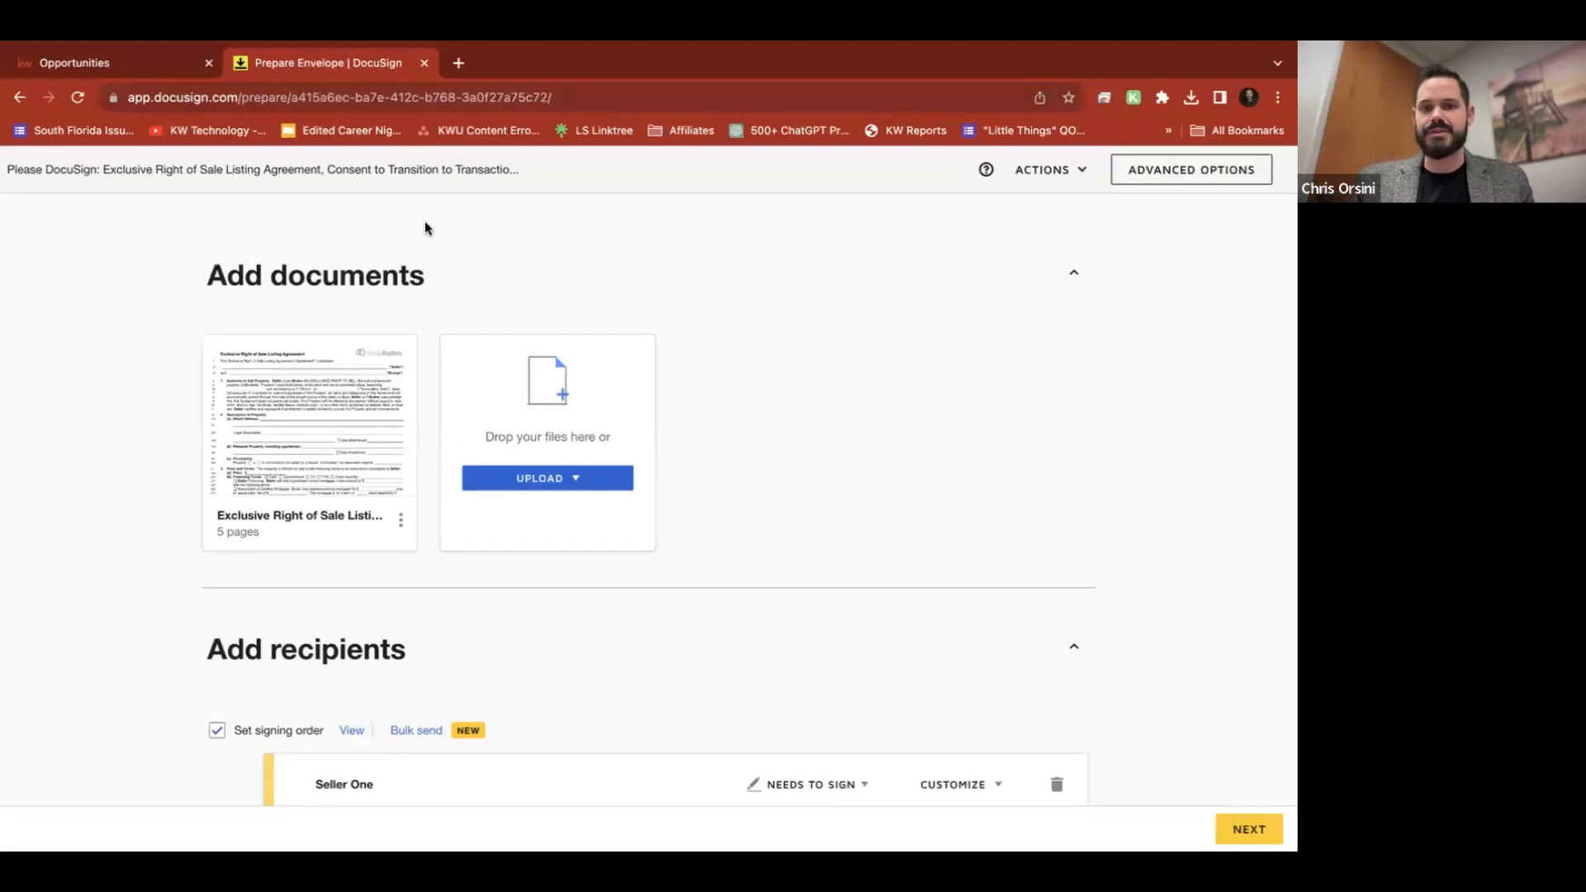
scroll(872, 545, "down", 7)
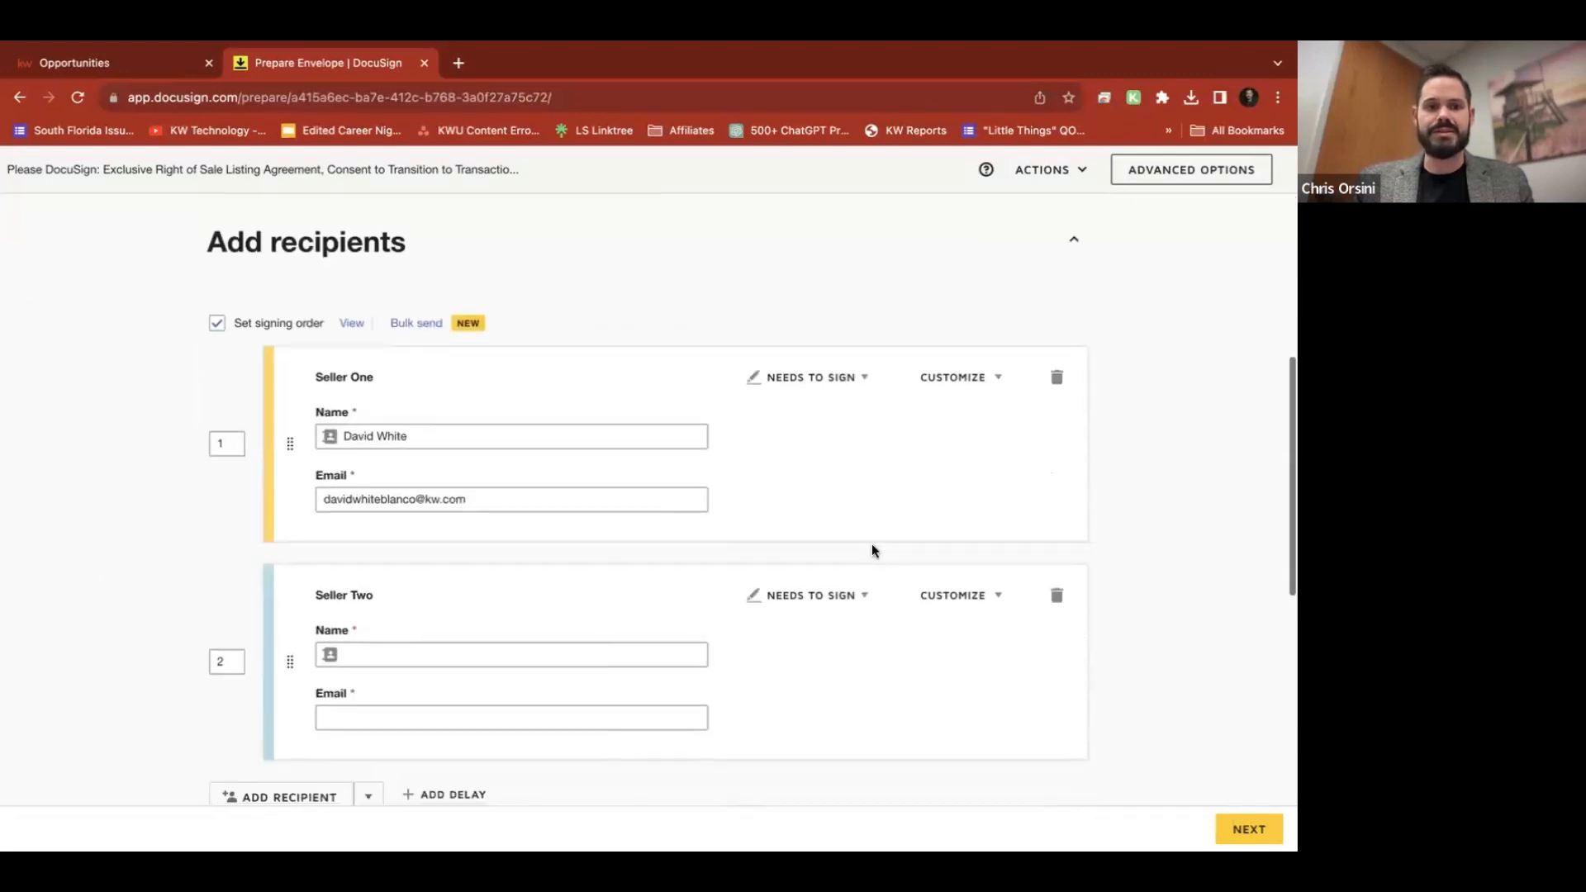
scroll(872, 550, "up", 2)
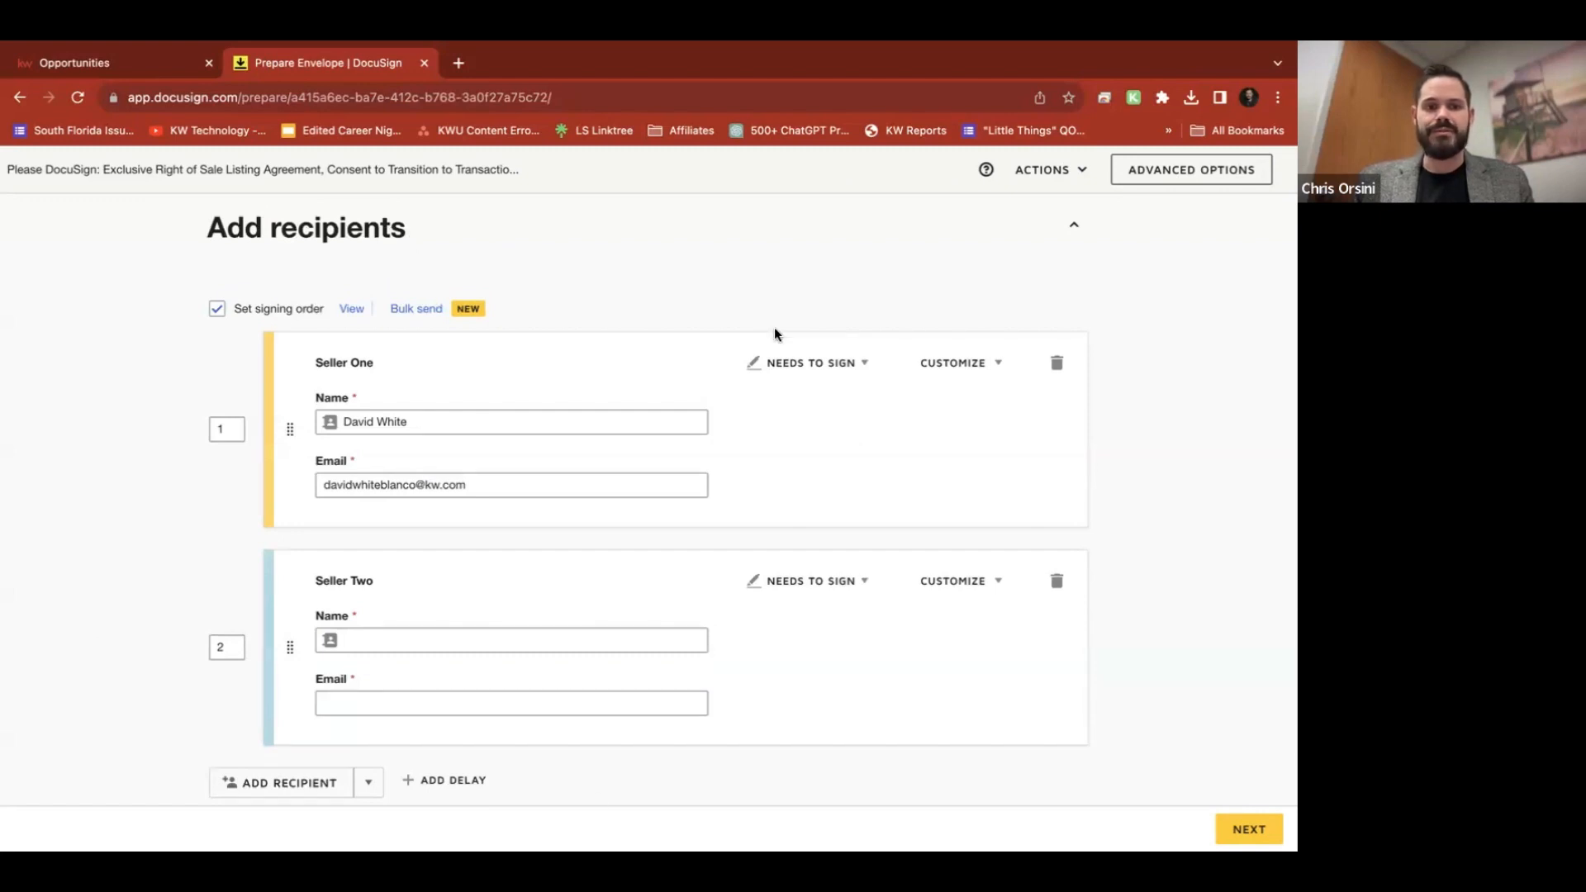
scroll(775, 334, "down", 1)
scroll(774, 334, "up", 1)
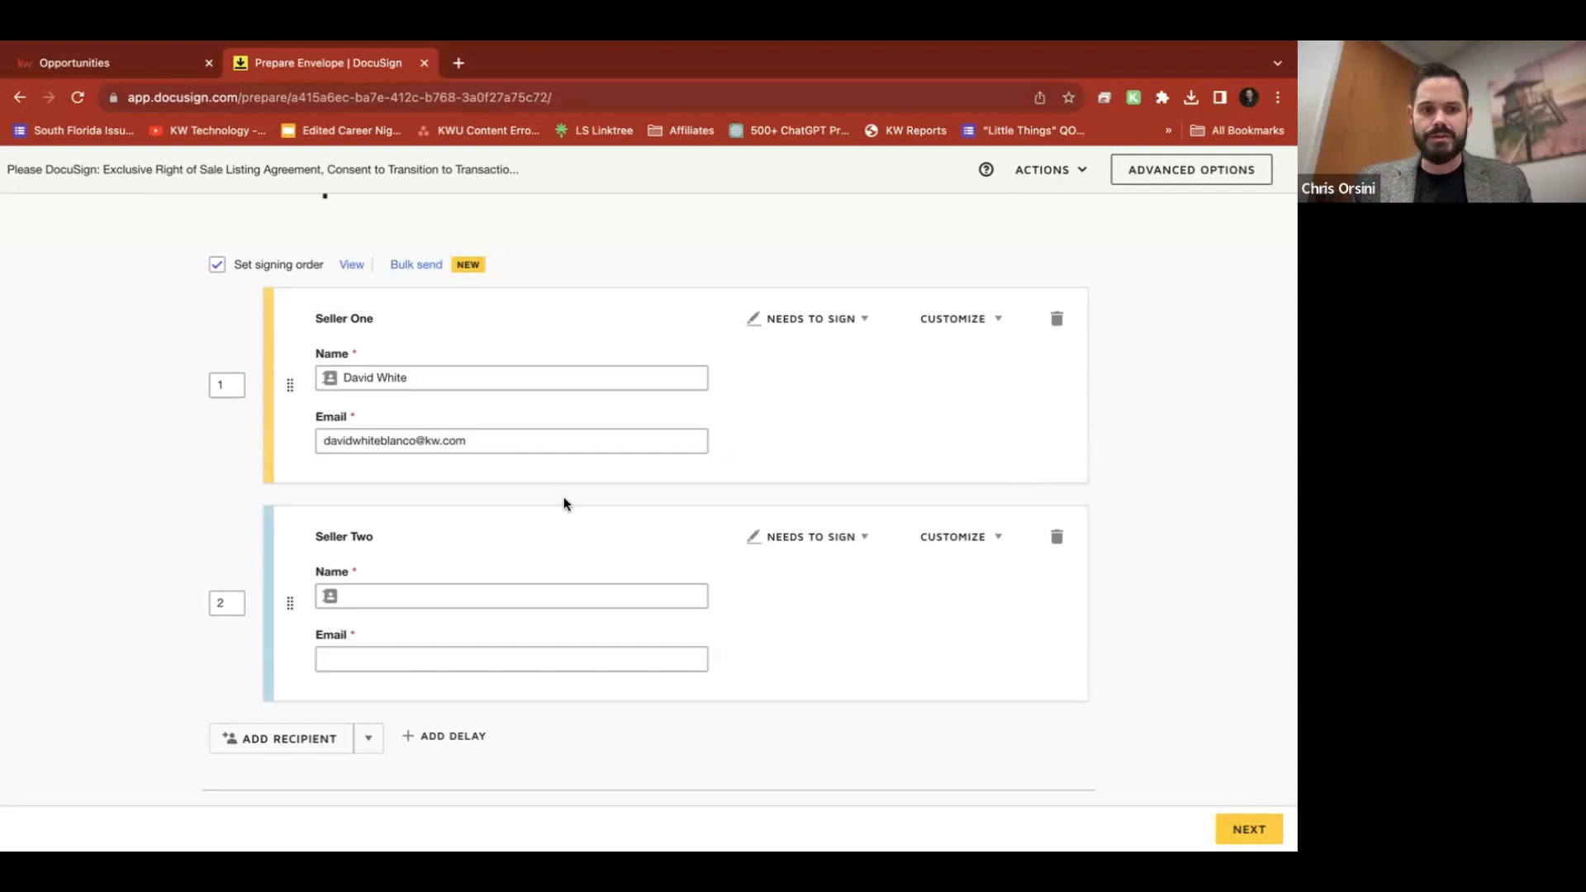
Add a third recipient and fill it with the agent's saved contact name and e-mail
left_click(298, 748)
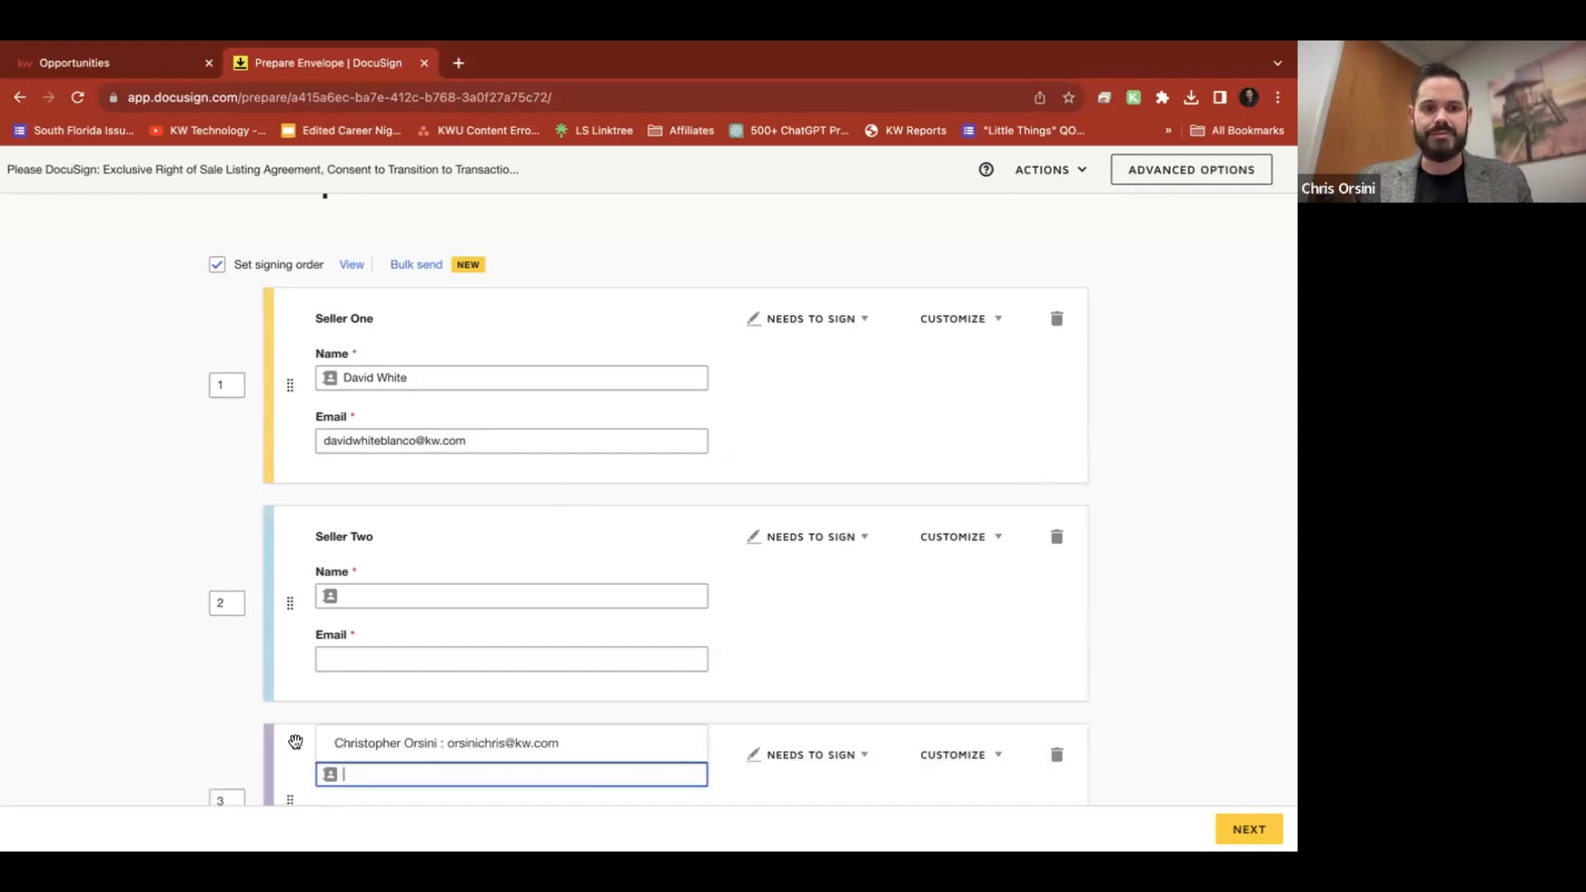
scroll(545, 720, "down", 3)
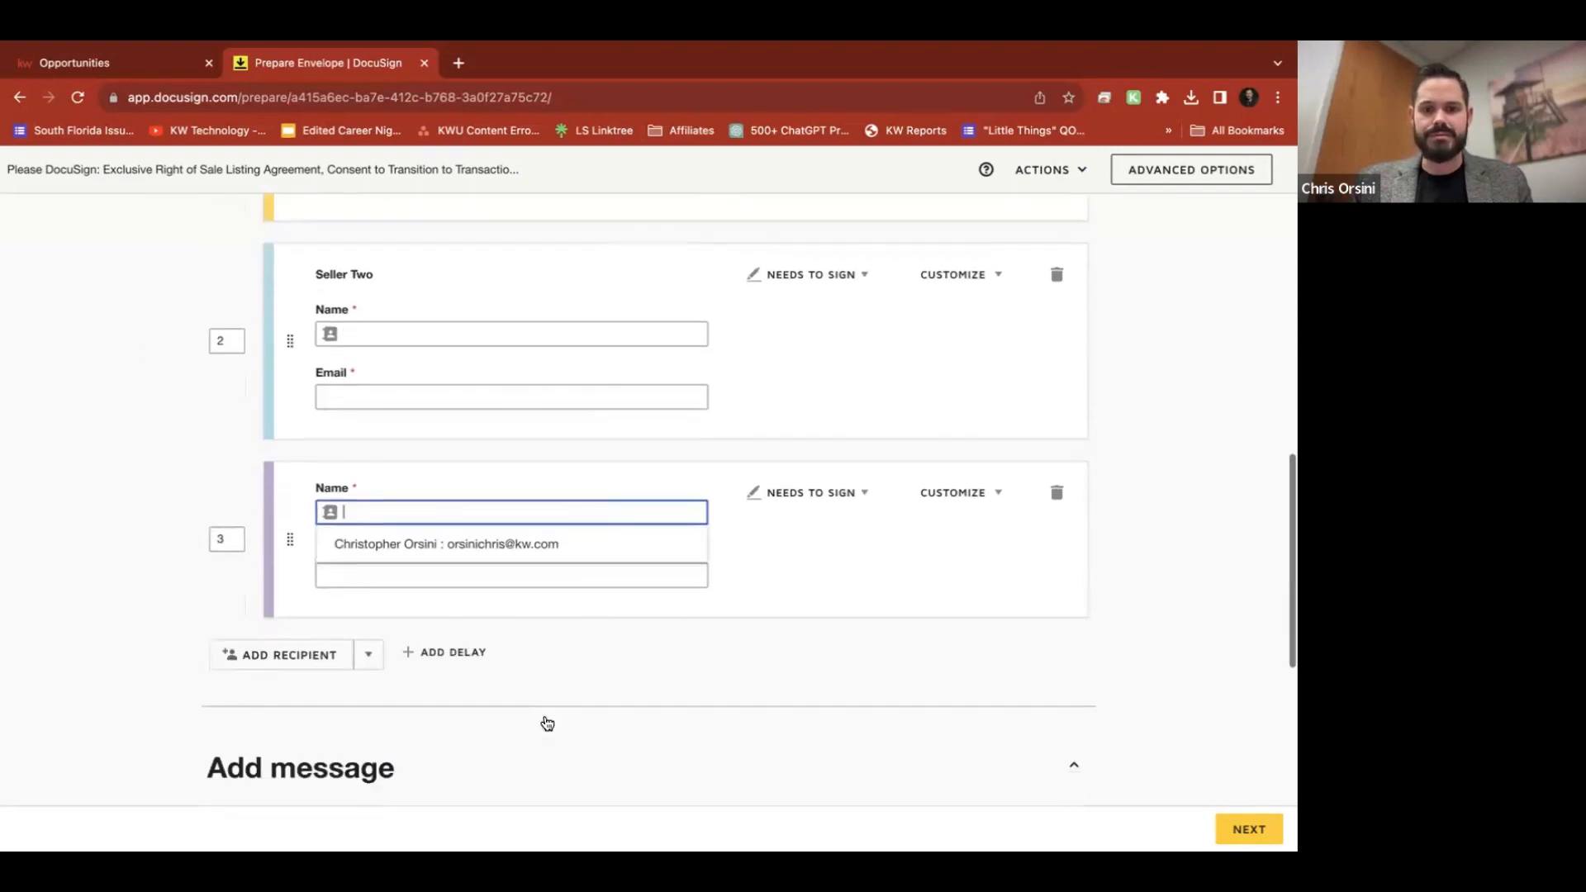
left_click(493, 542)
left_click(484, 564)
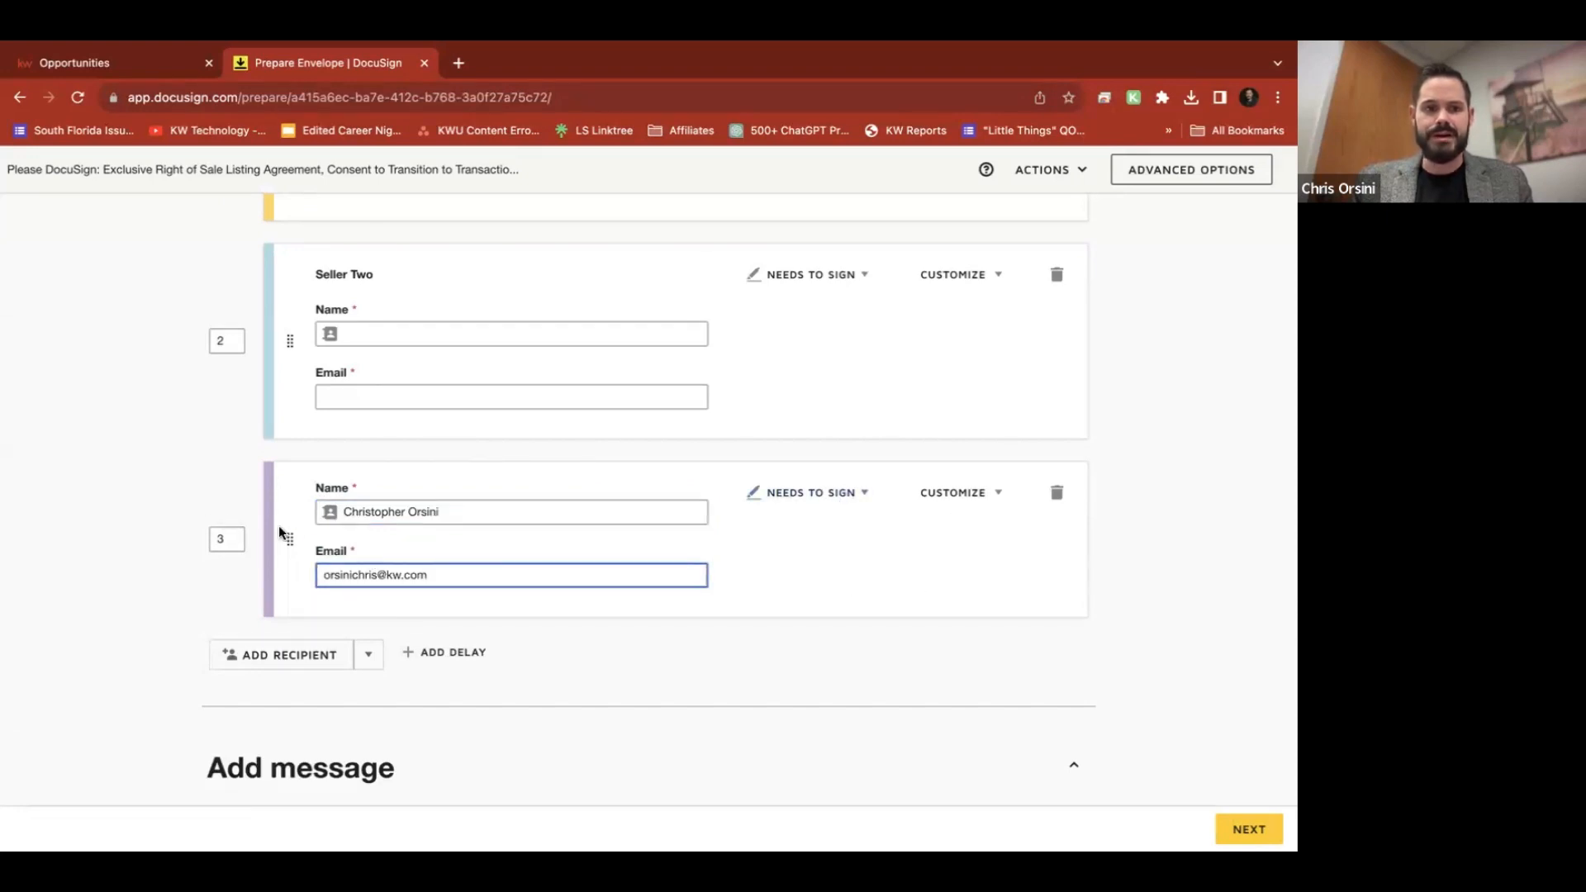
left_click(845, 567)
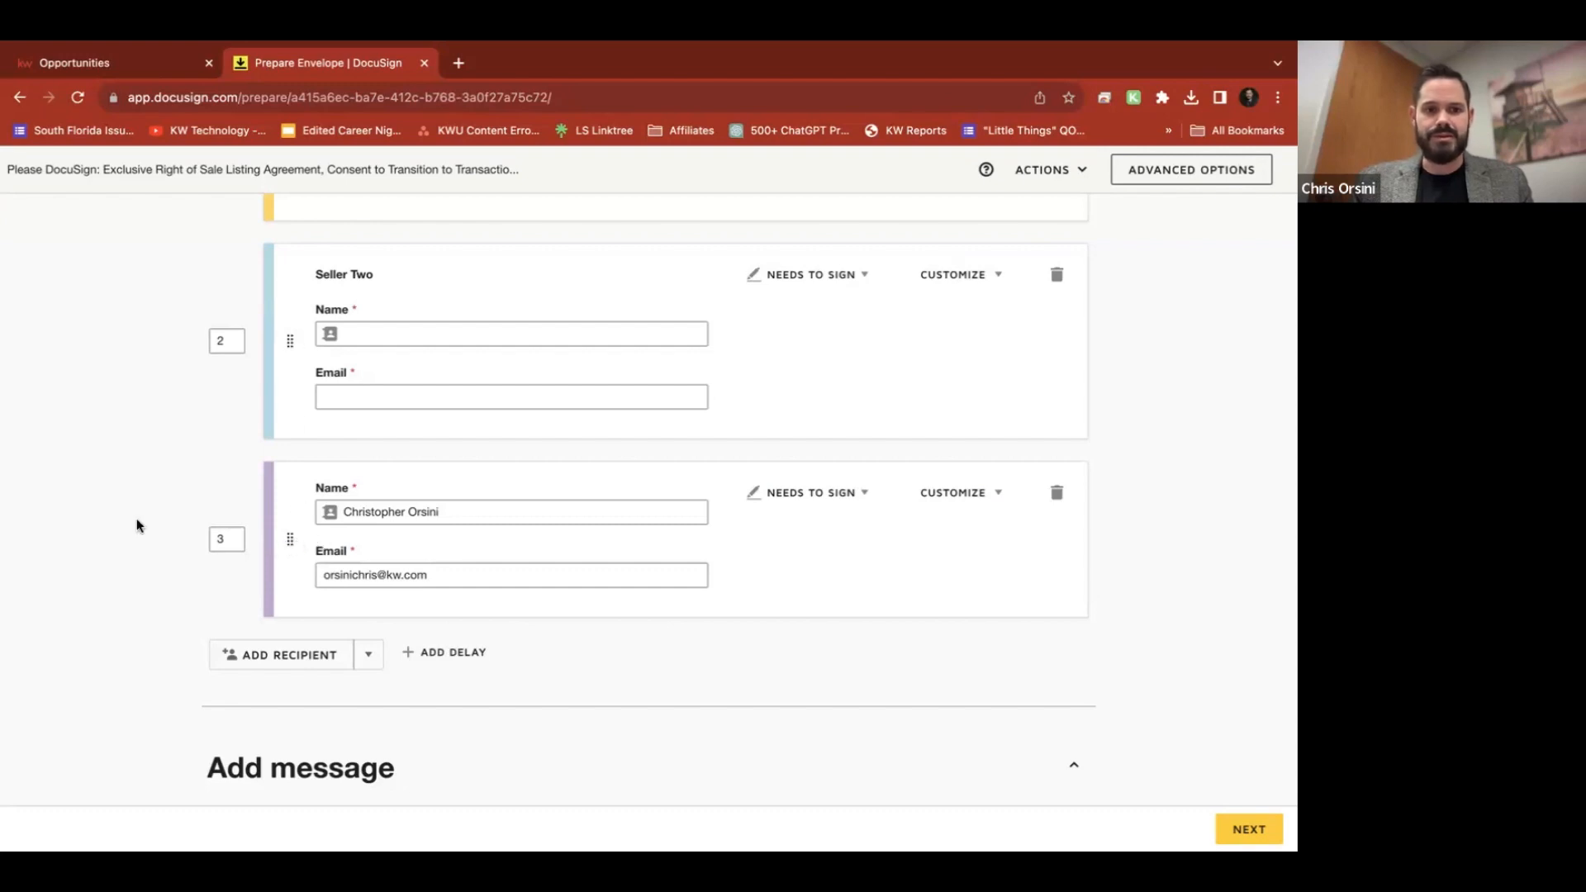
scroll(136, 518, "up", 2)
scroll(136, 518, "up", 1)
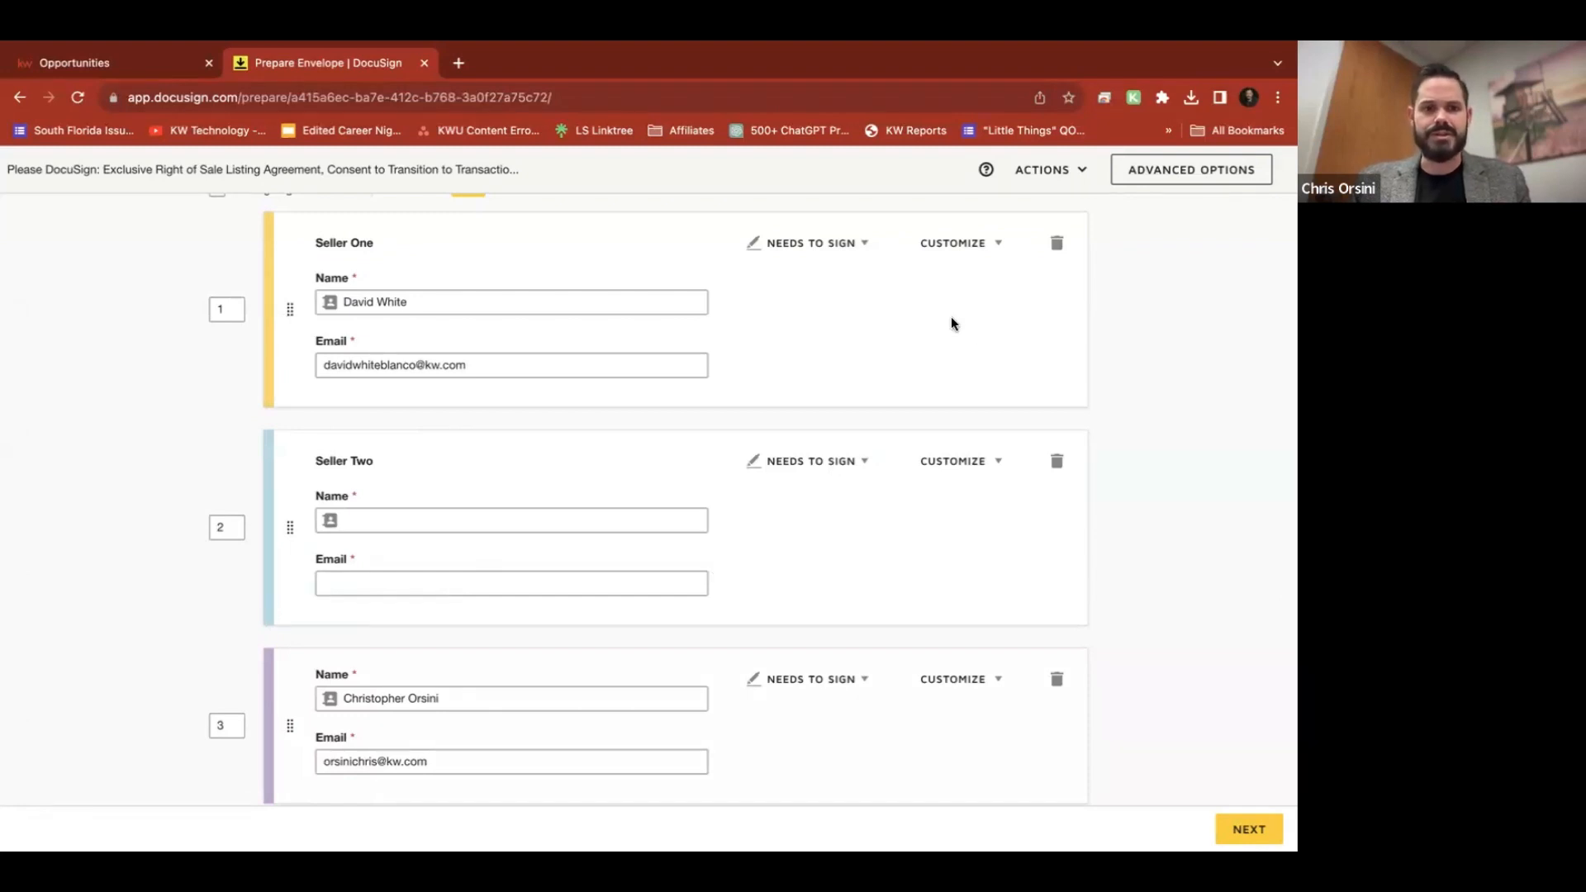
scroll(642, 395, "up", 1)
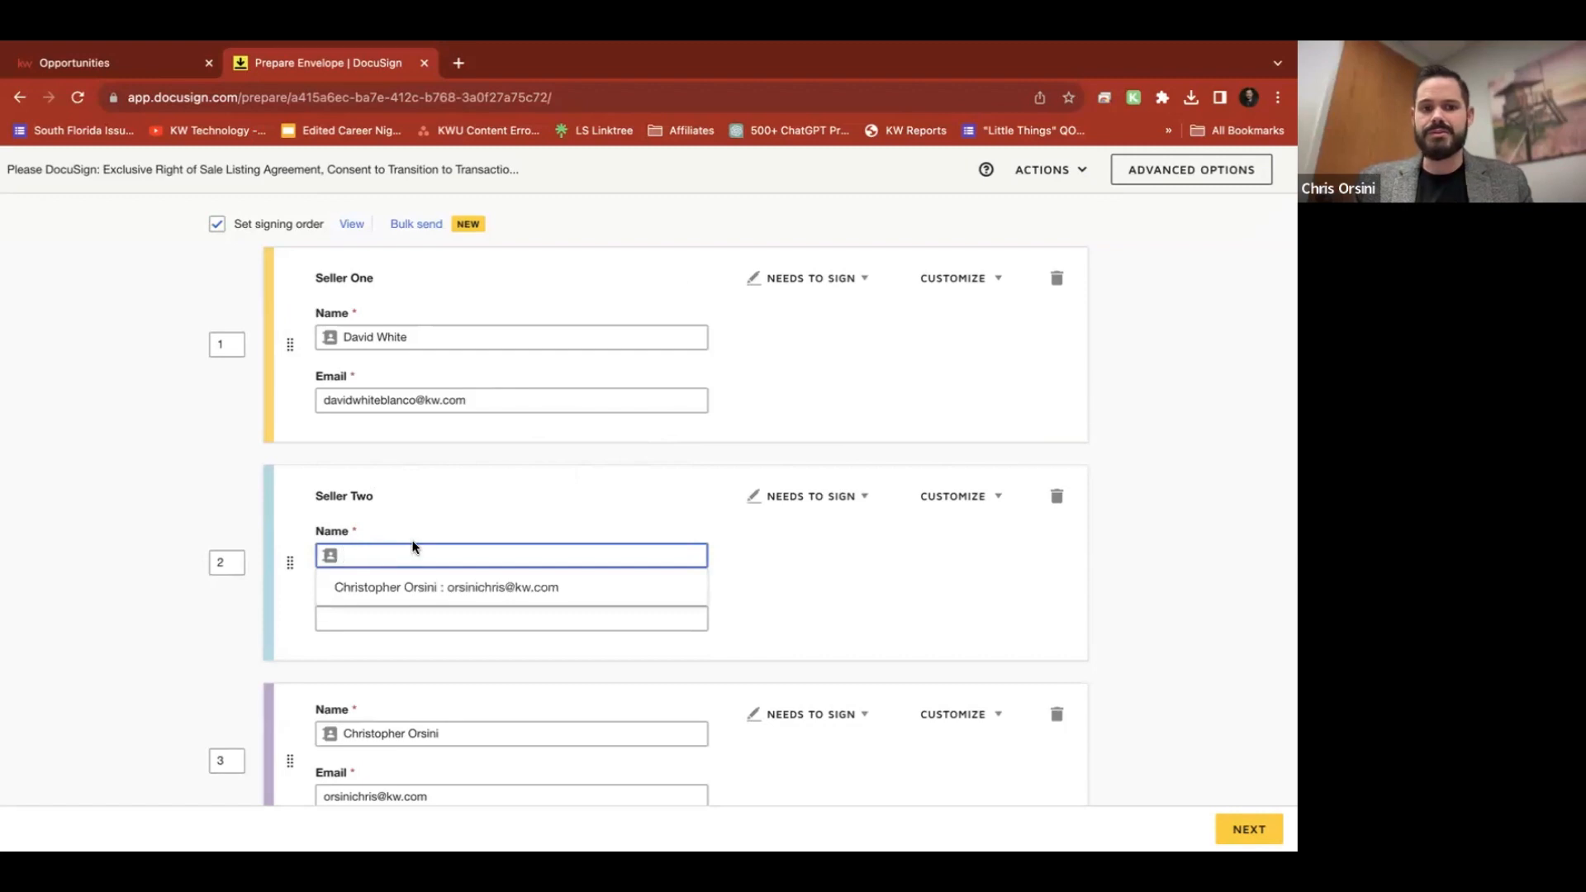
Delete the blank Seller Two recipient together with its 13 assigned fields
left_click(452, 506)
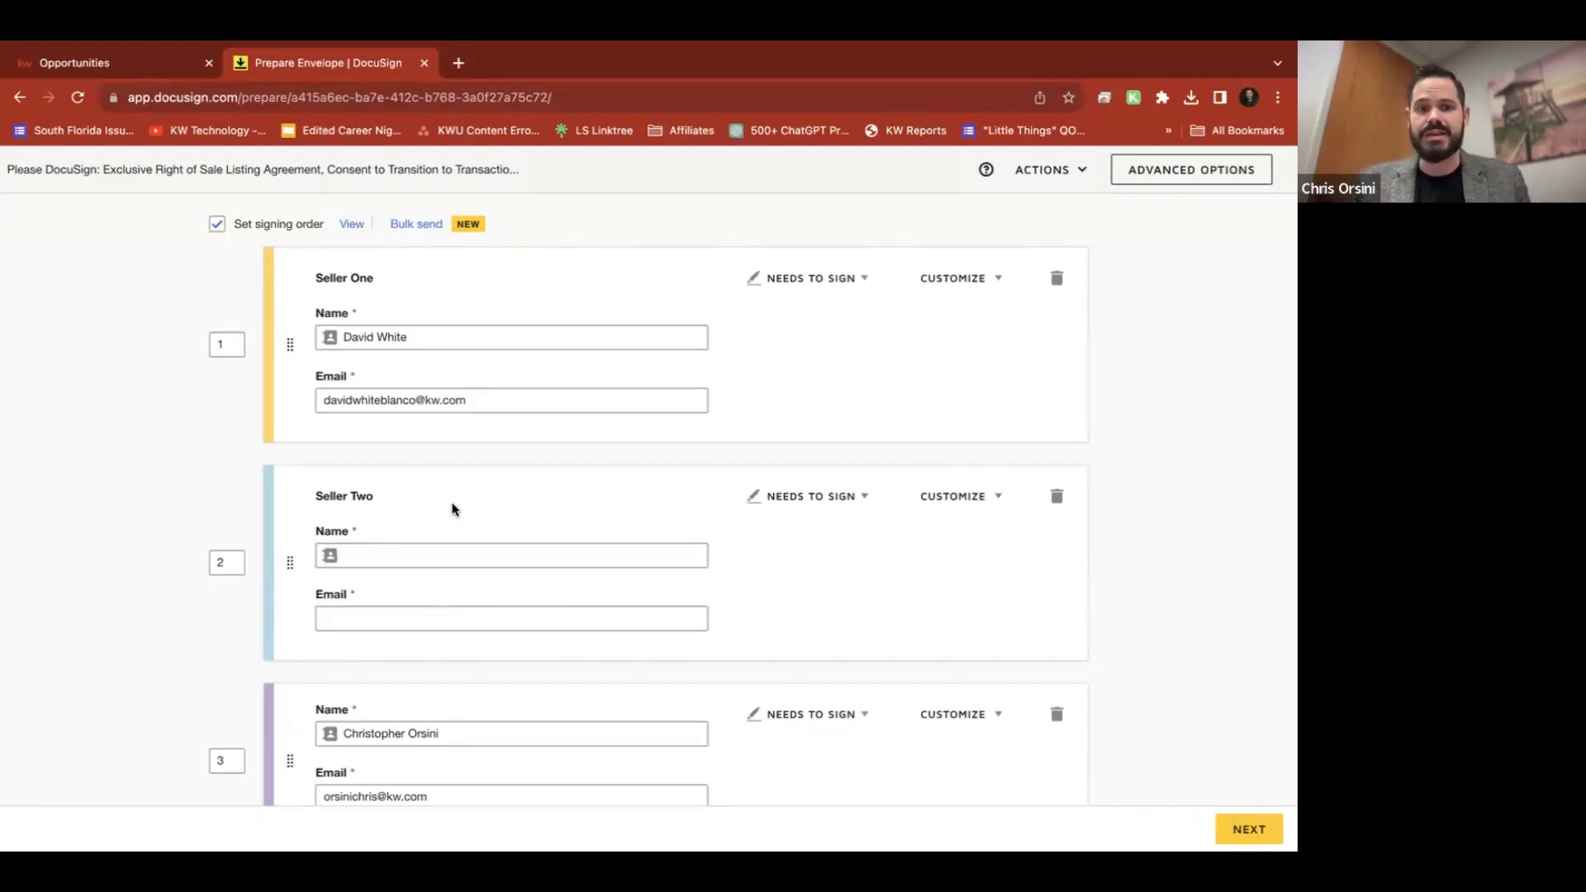
left_click(436, 552)
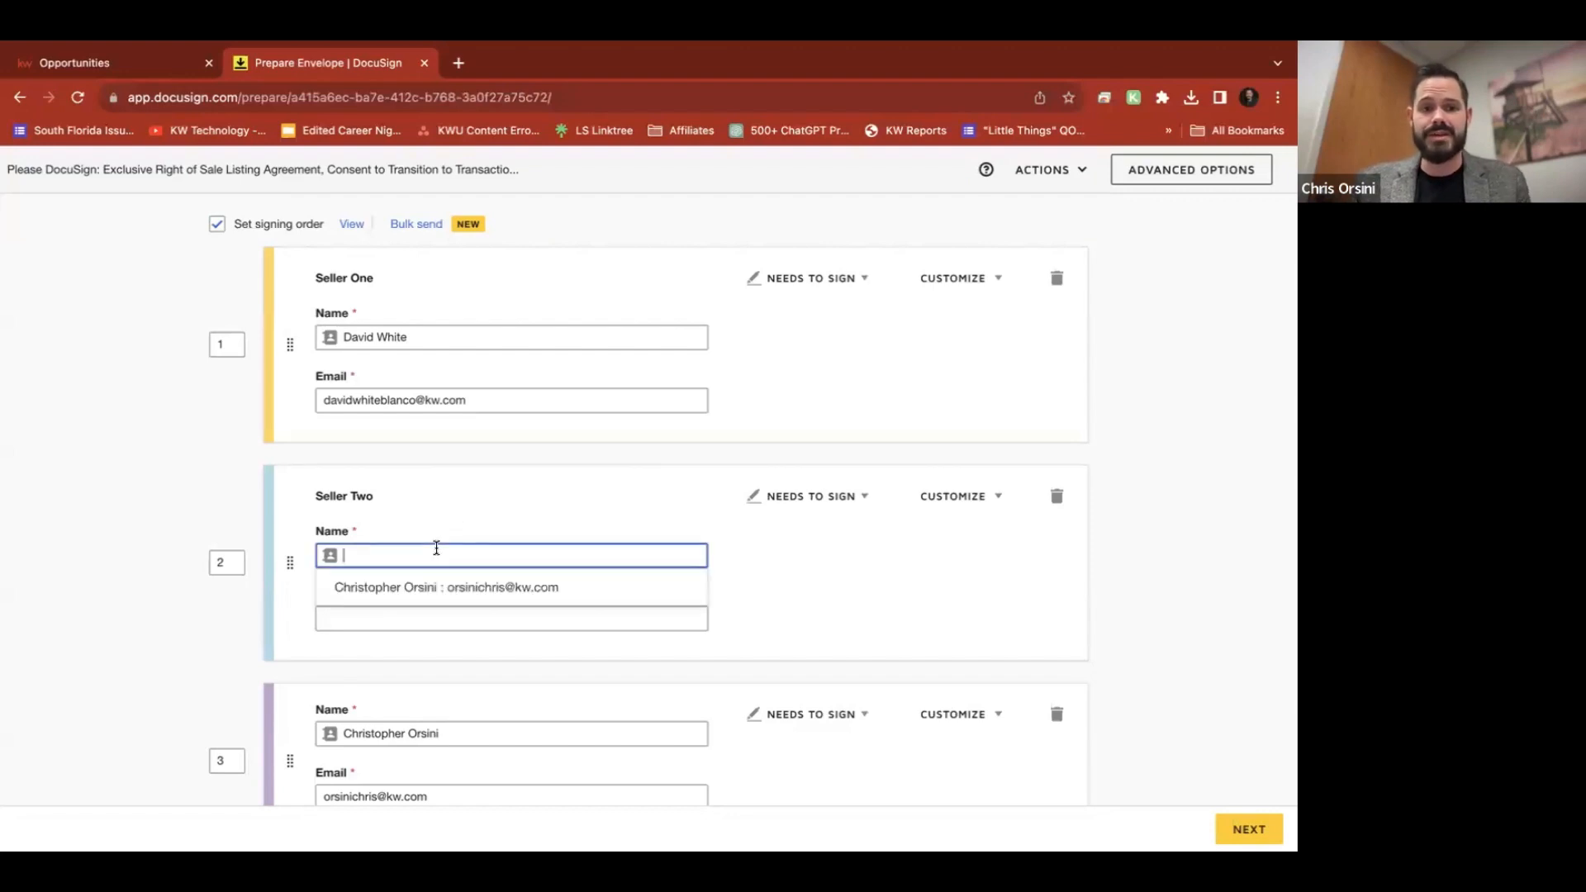
left_click(487, 504)
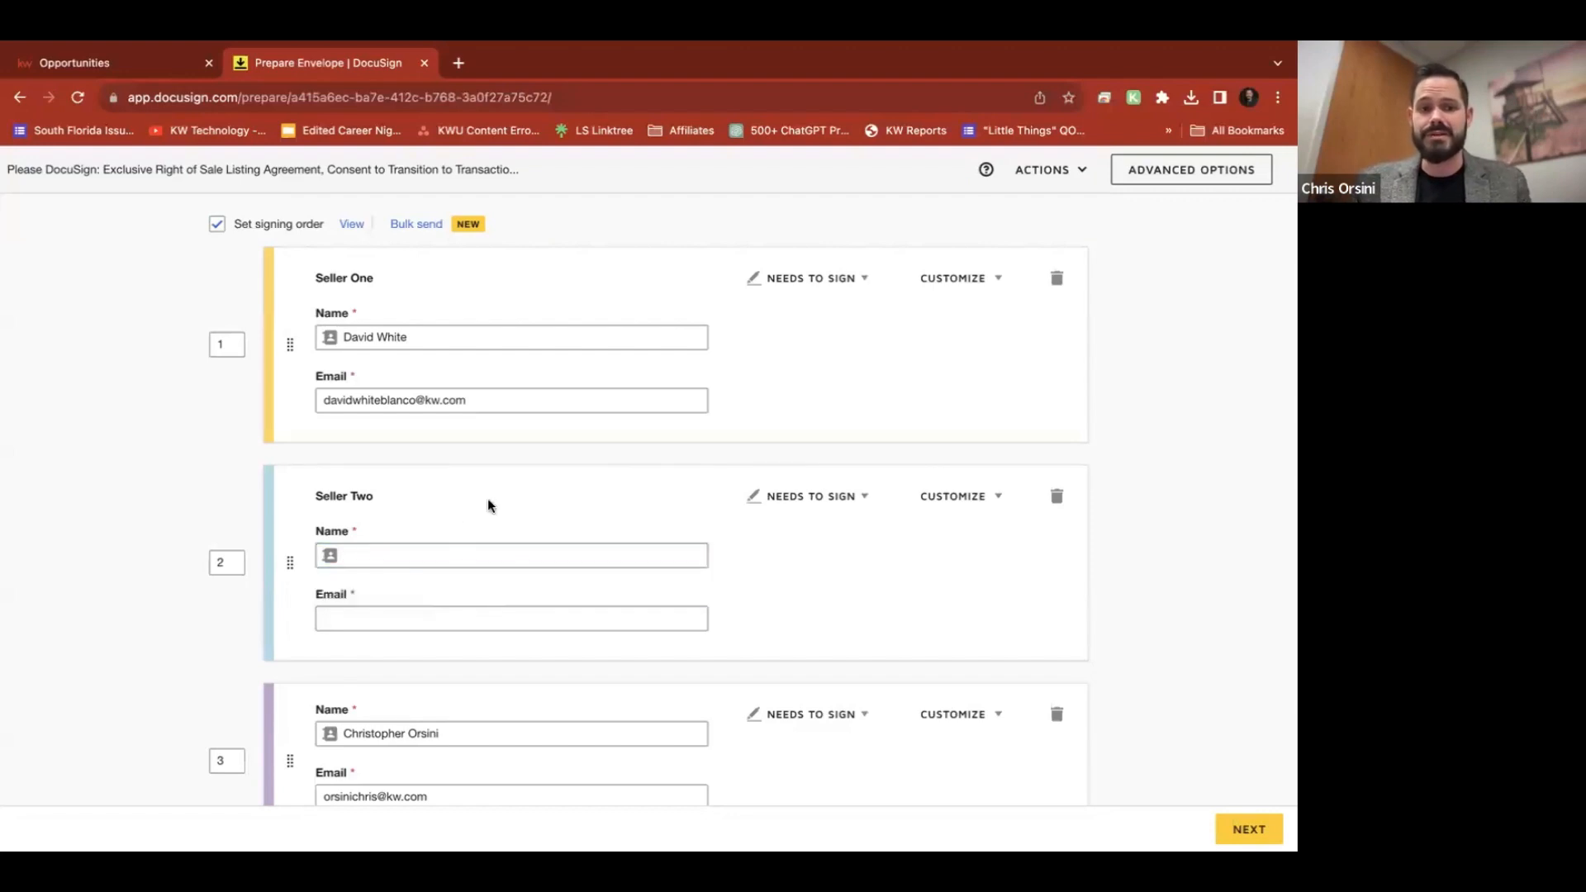
left_click(1056, 499)
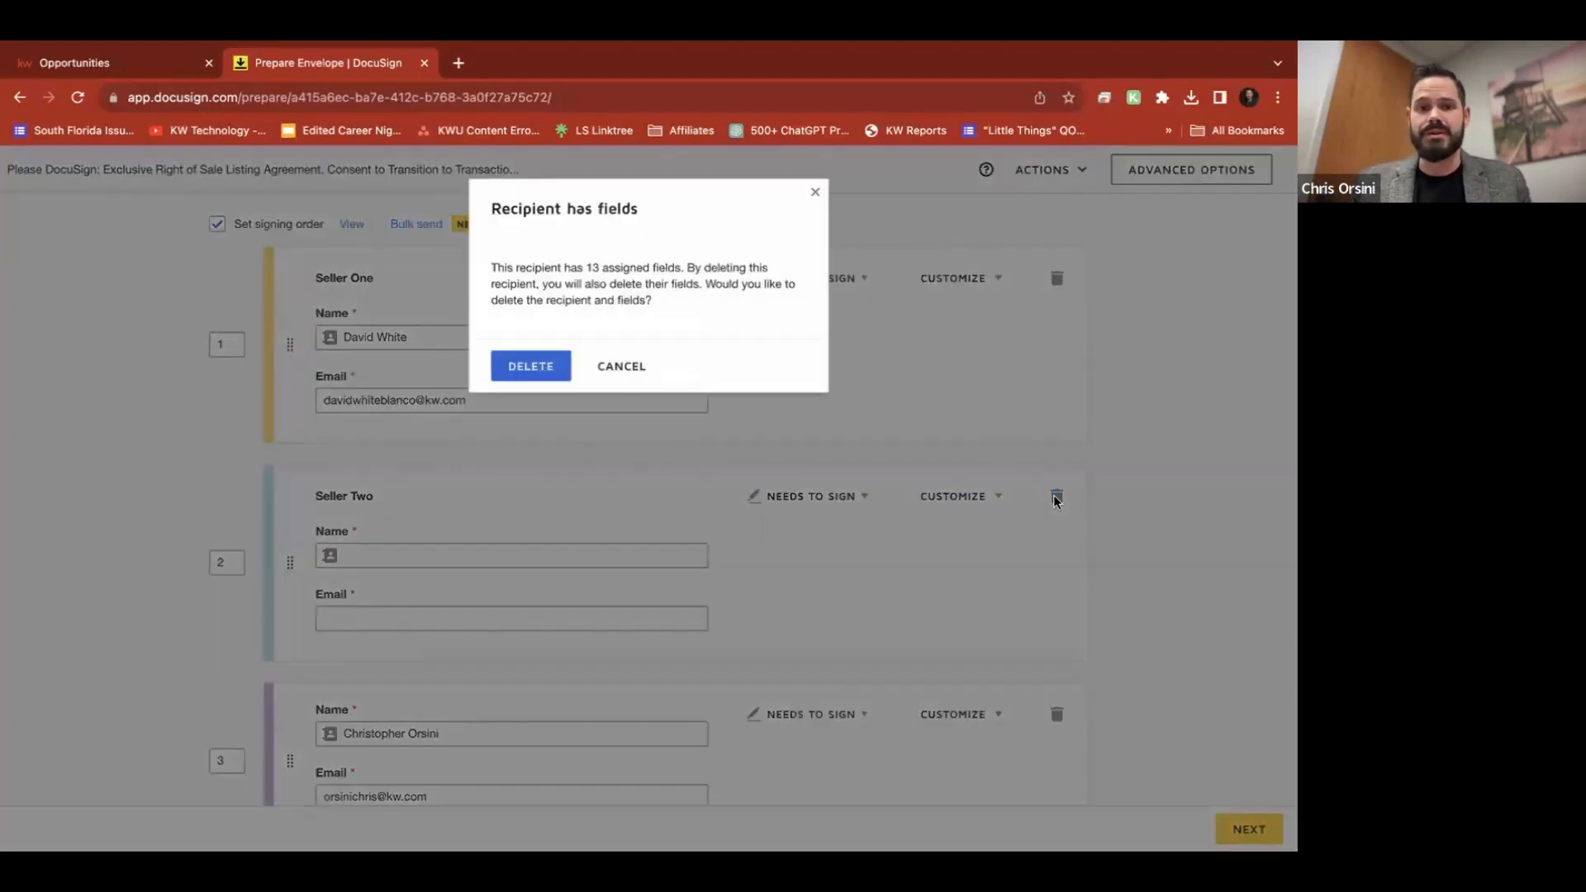
left_click(520, 369)
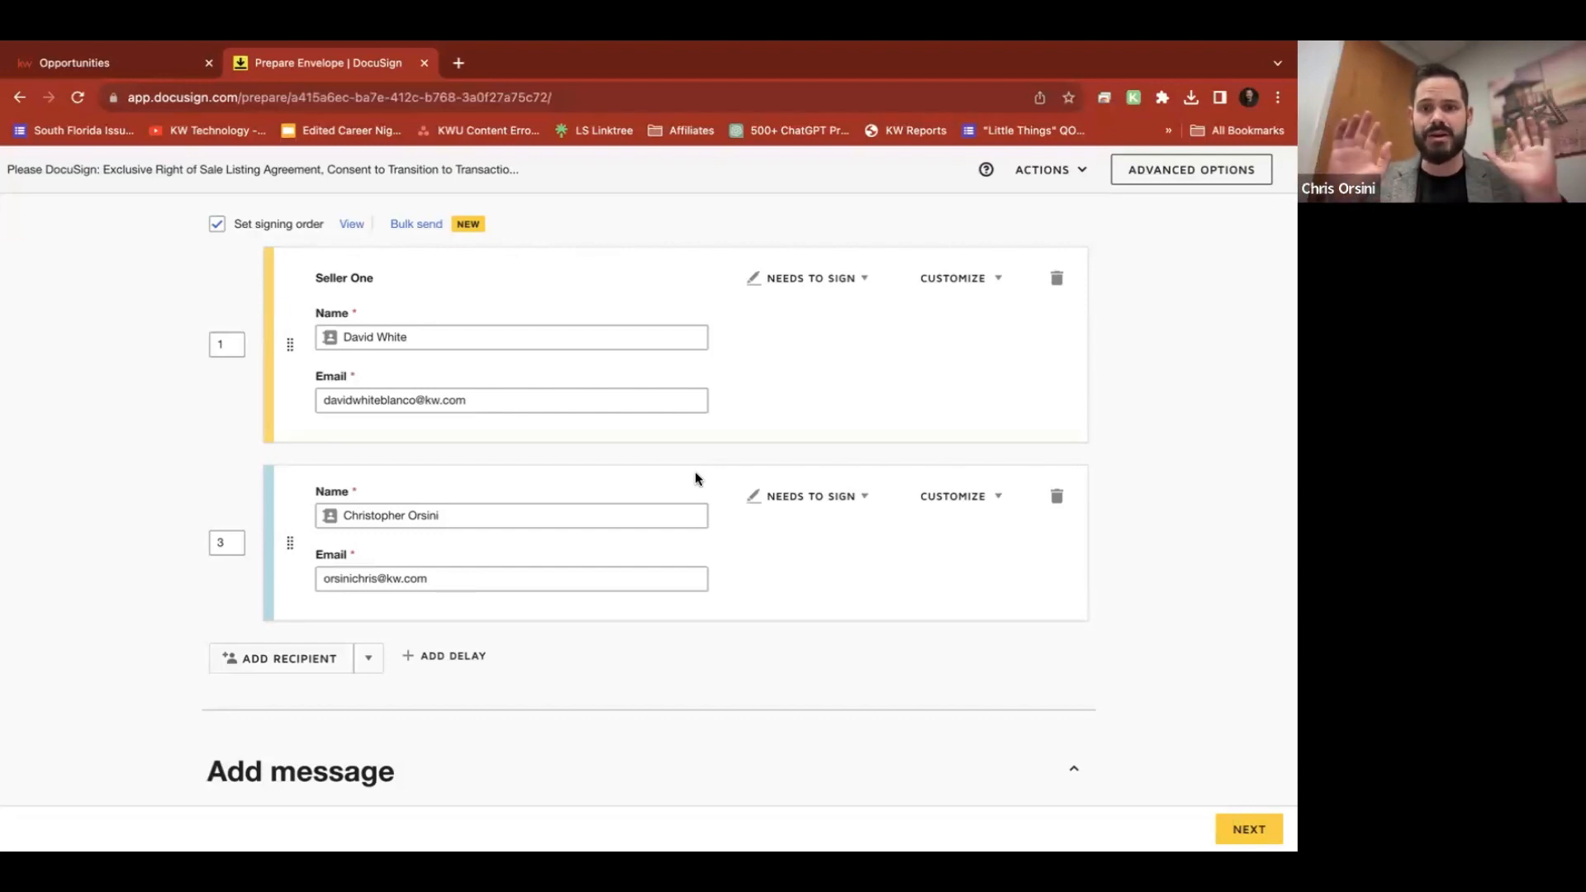
Confirm the agent recipient's role stays Needs to Sign
scroll(695, 477, "up", 2)
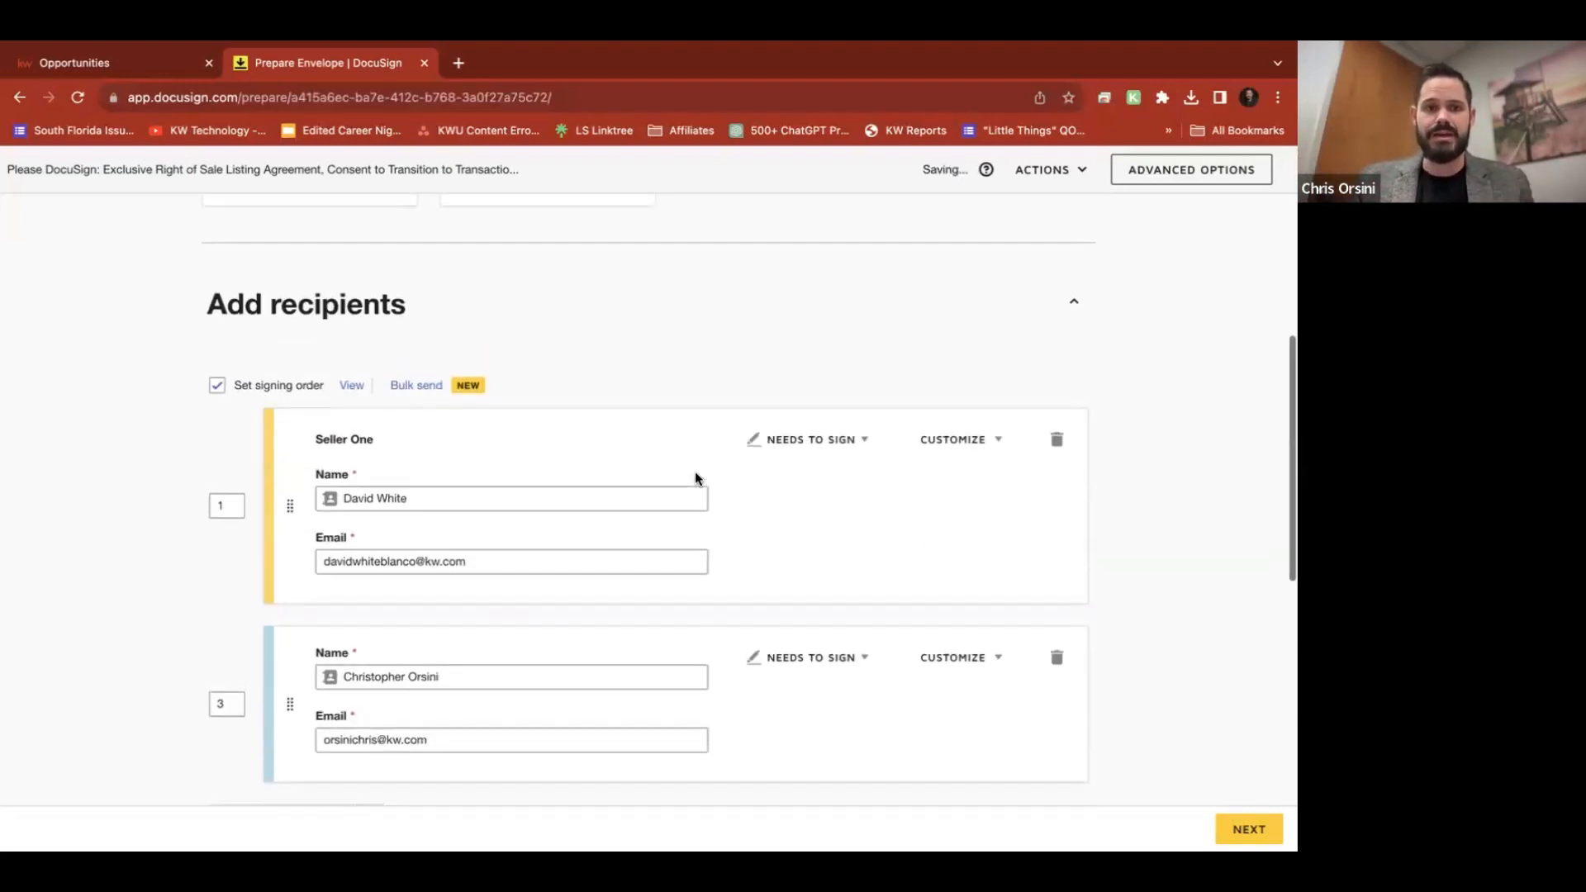
scroll(696, 477, "down", 2)
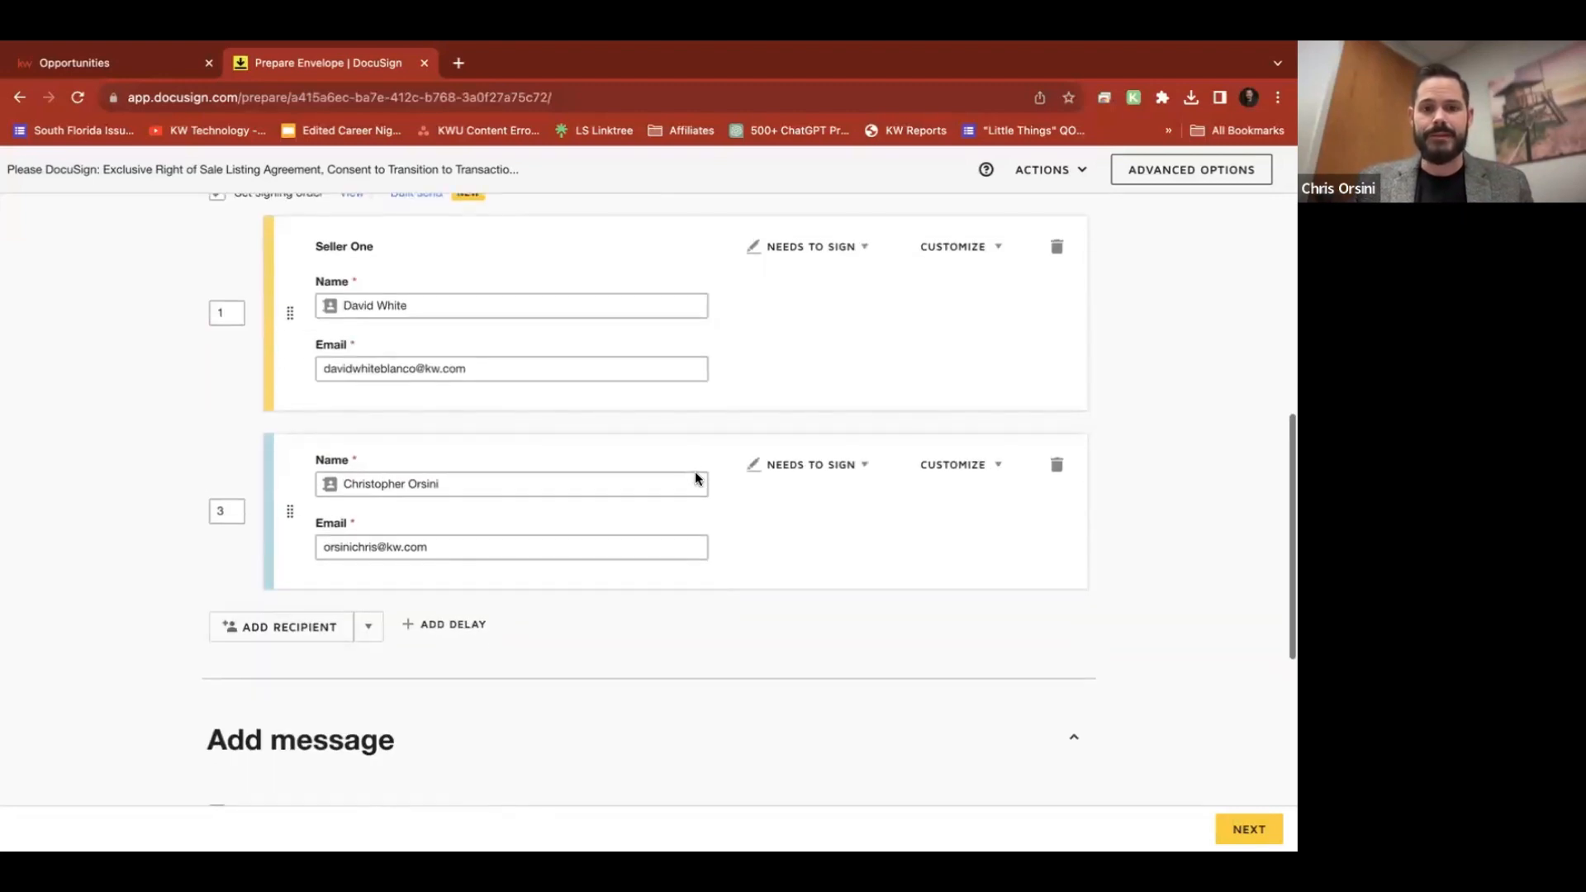
scroll(772, 626, "up", 1)
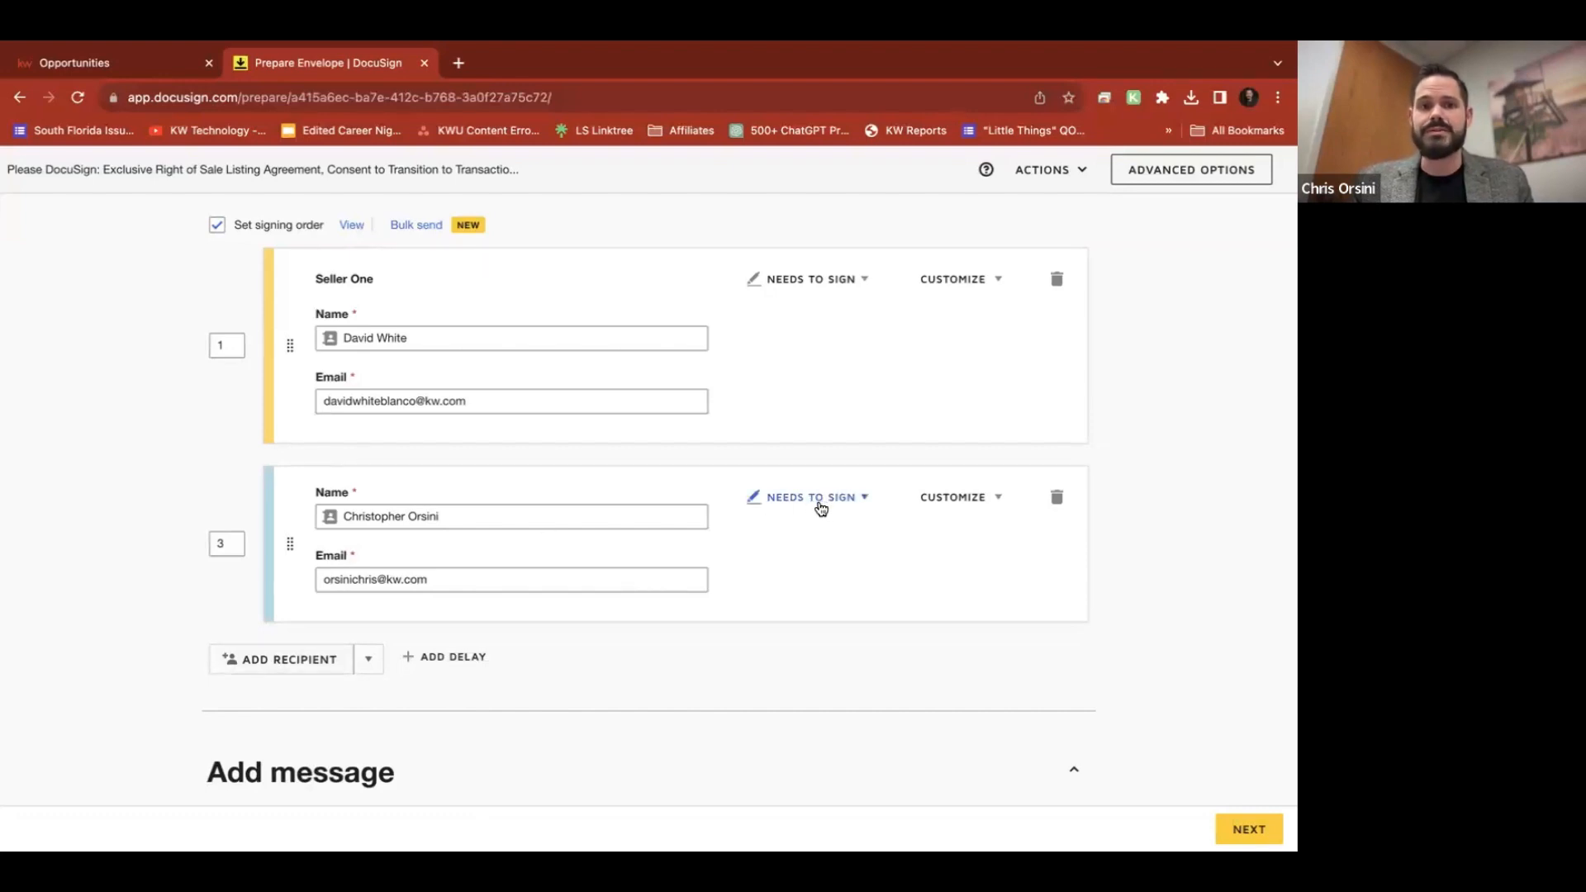
left_click(866, 498)
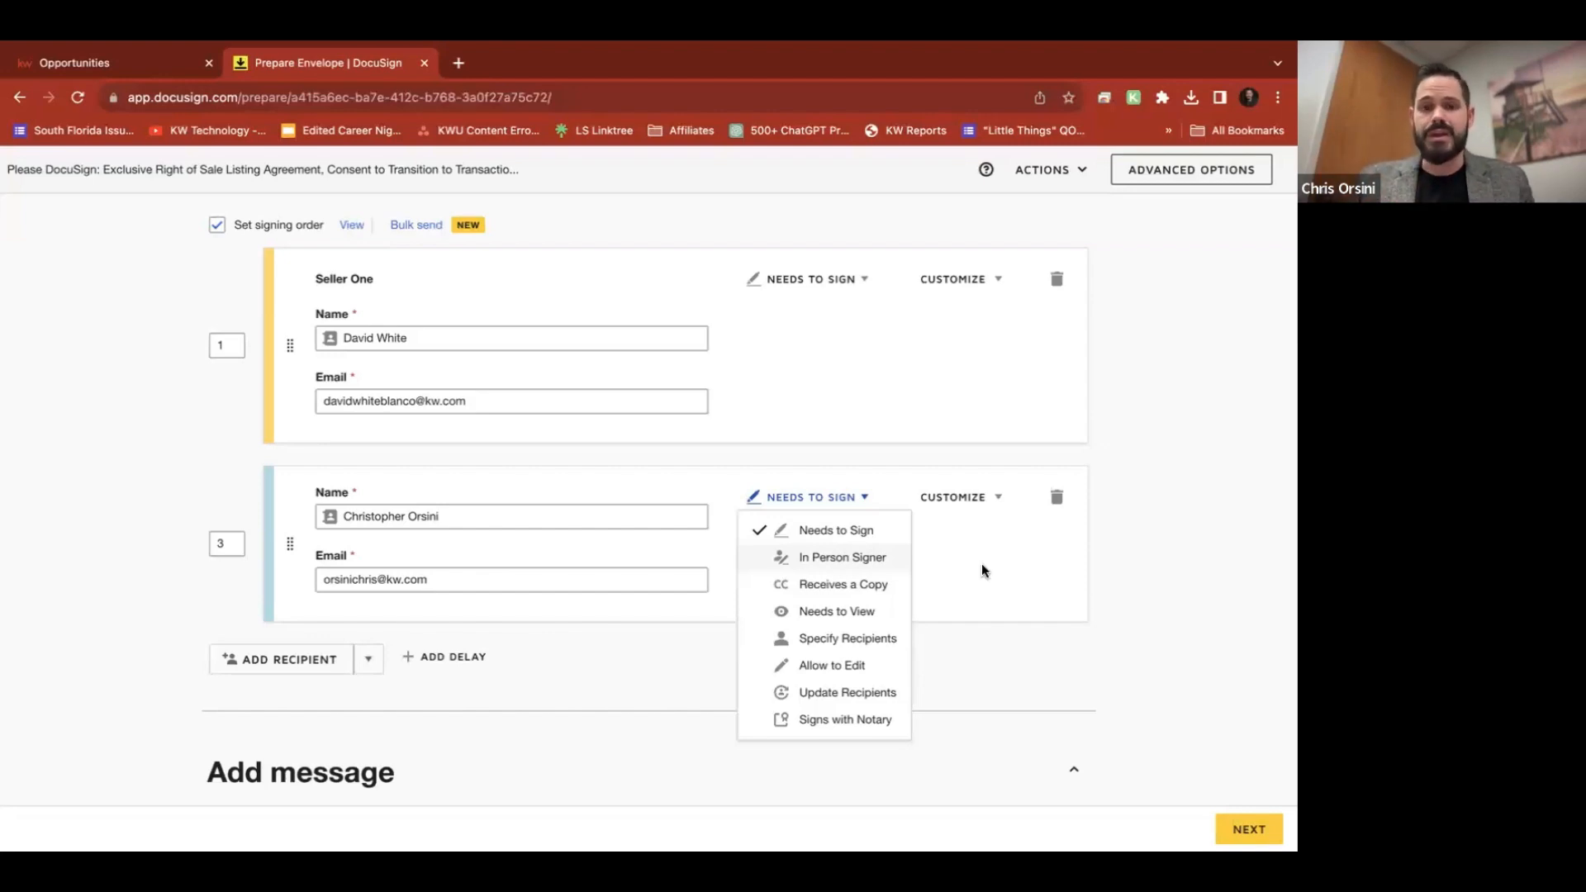
left_click(864, 499)
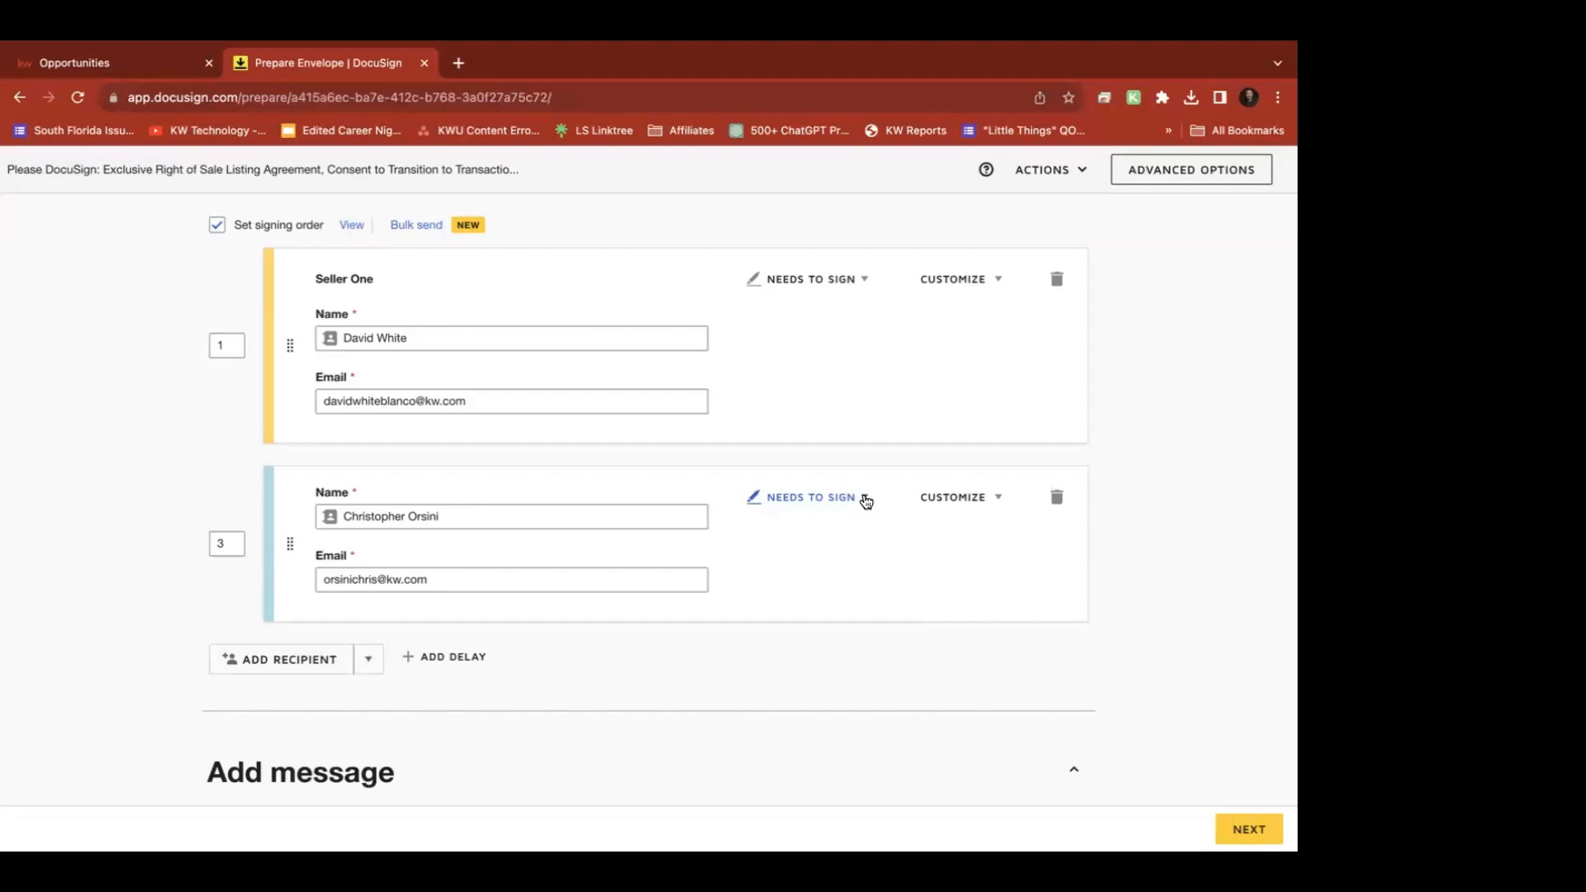
scroll(928, 556, "up", 1)
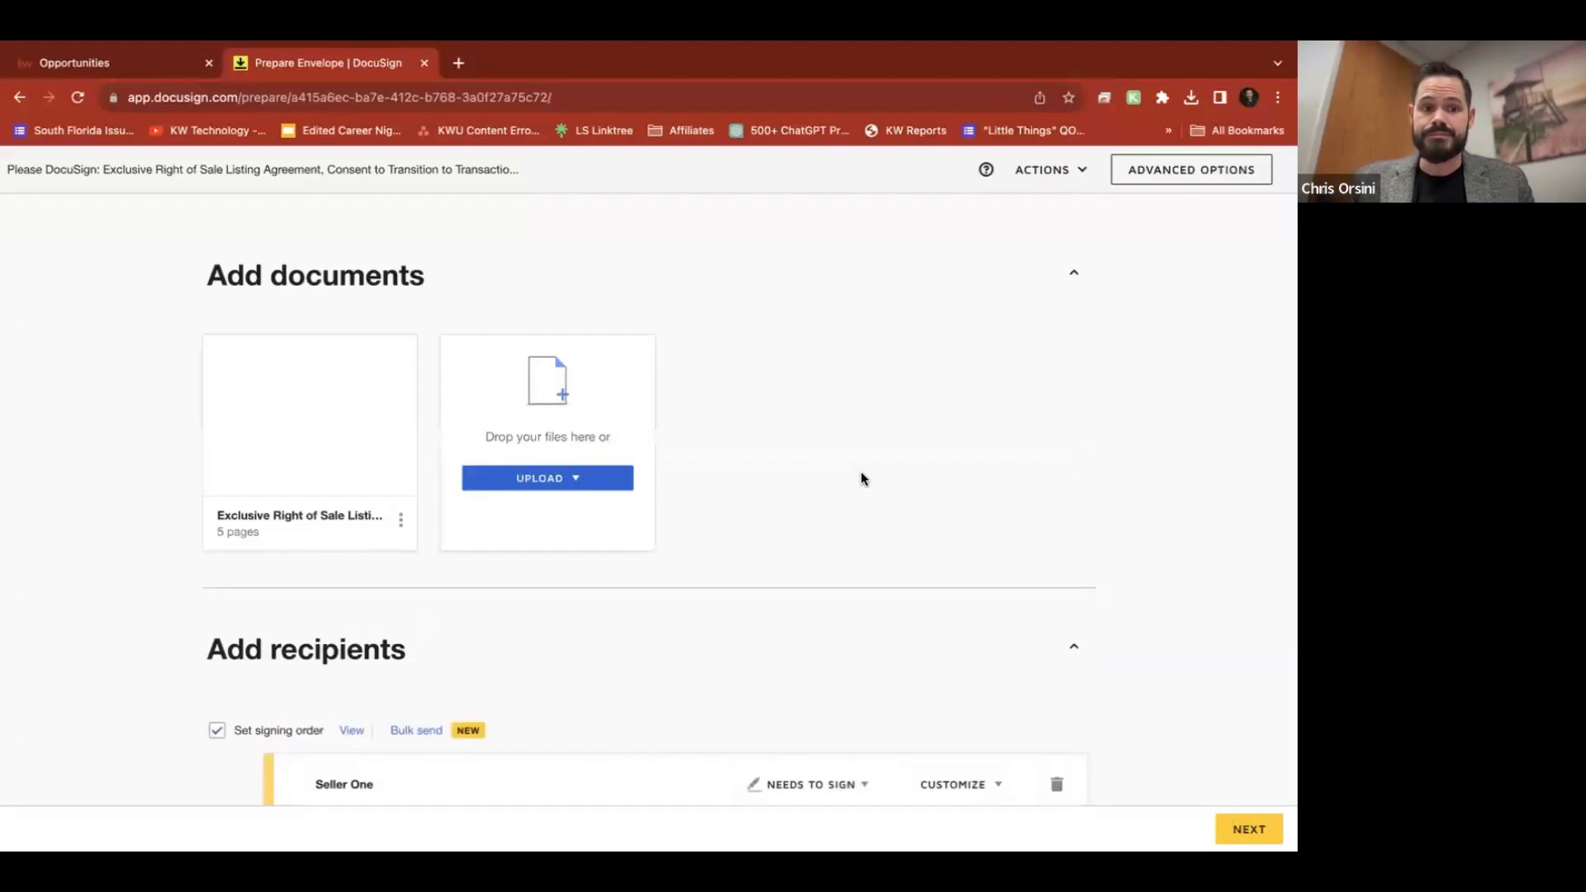
scroll(861, 478, "down", 3)
scroll(861, 477, "down", 3)
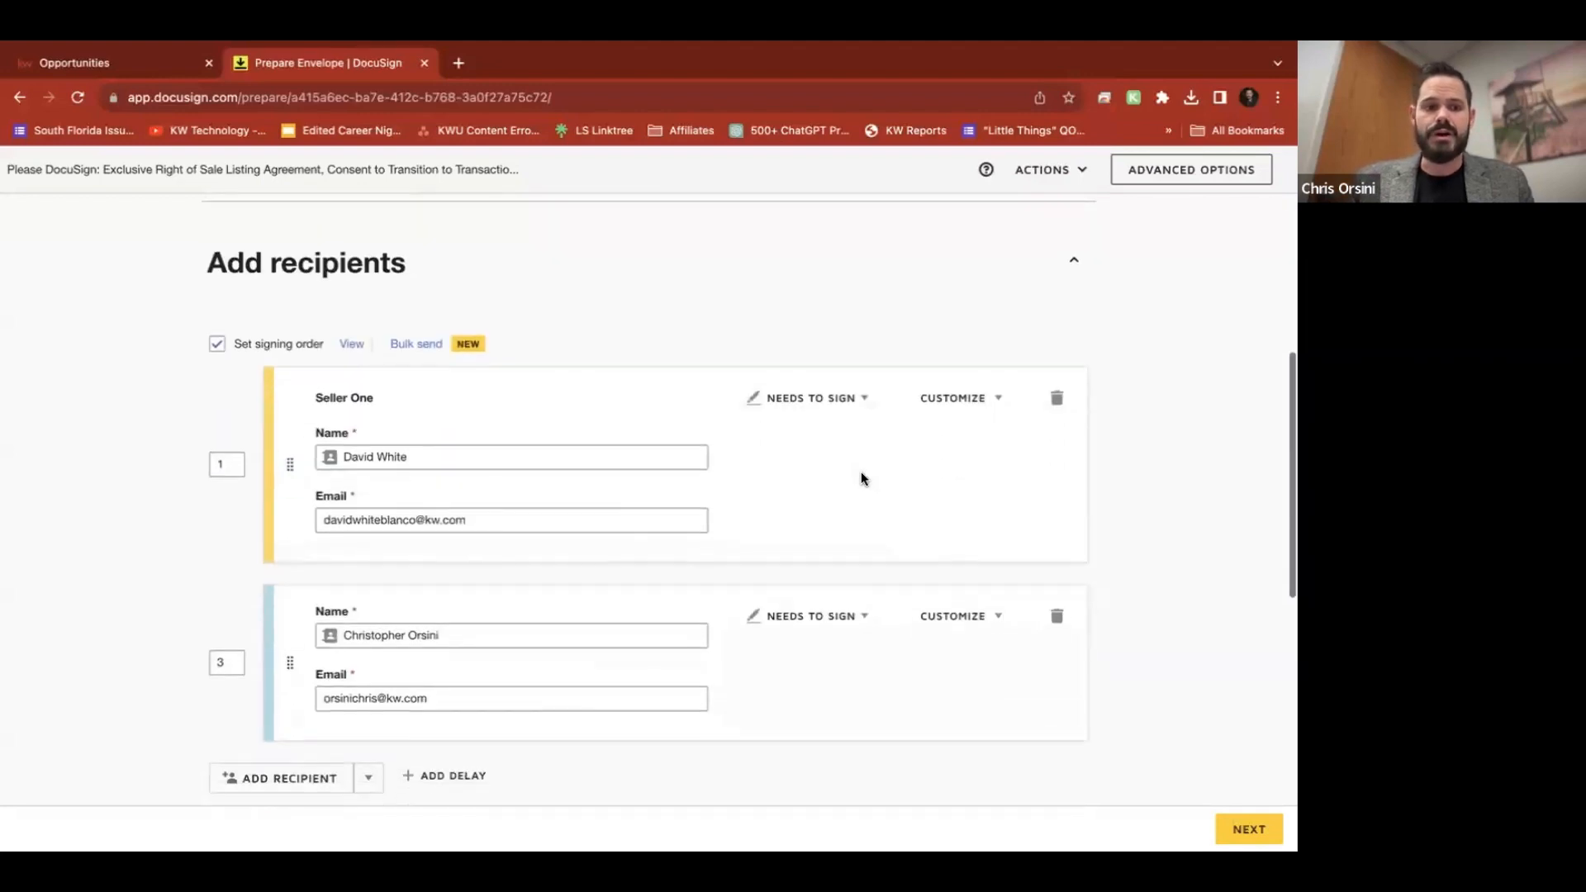
Set the agent's signing order to 2, right after Seller One
left_click(221, 663)
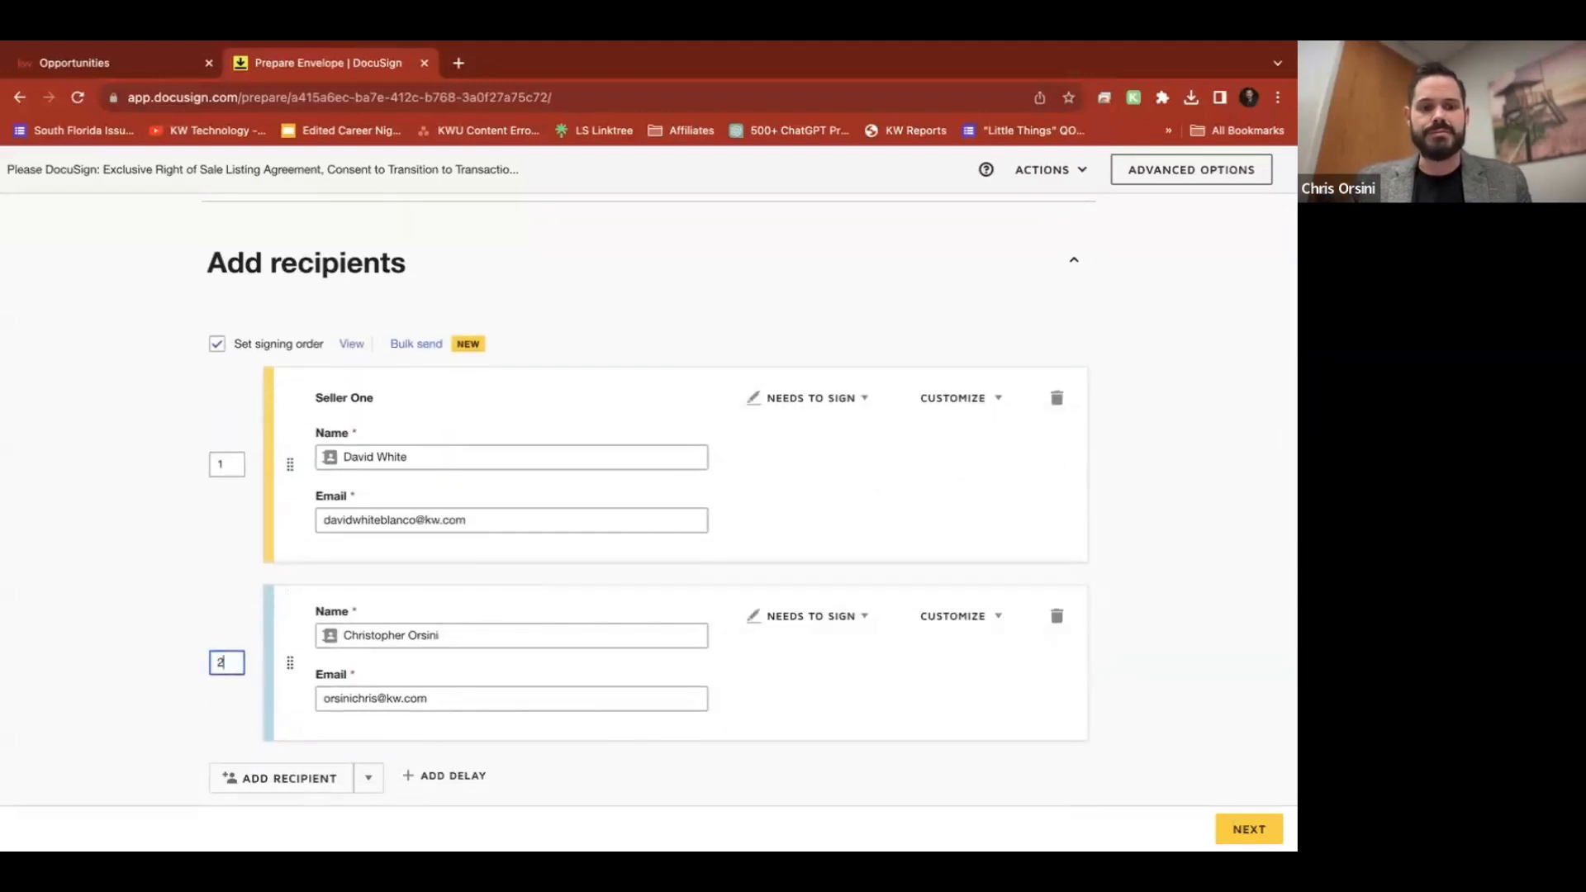
left_click(138, 567)
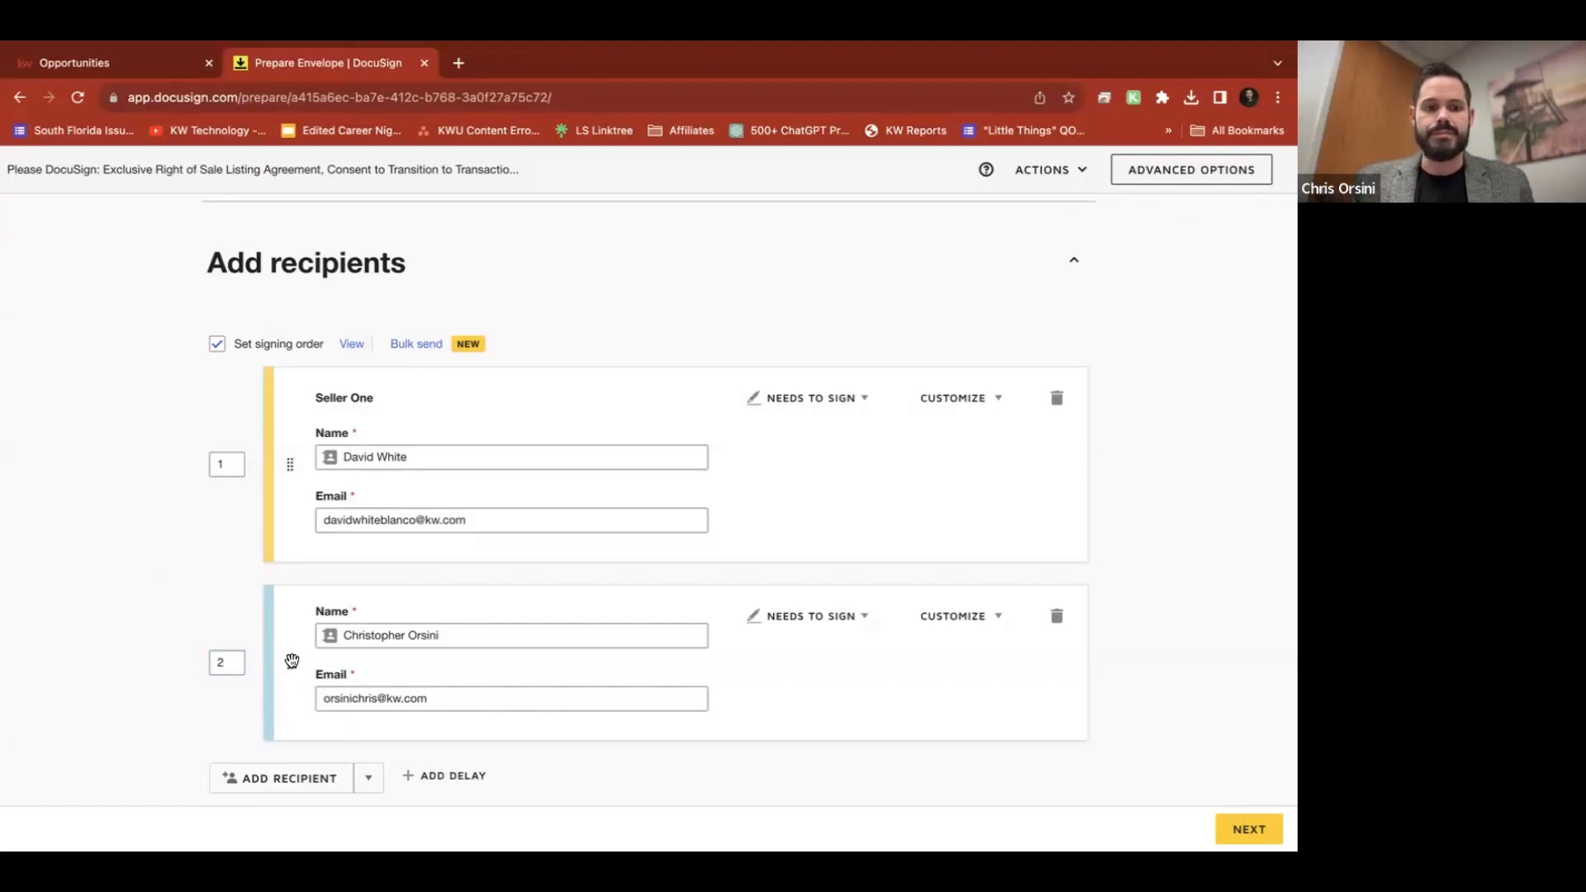
left_click_drag(288, 664, 397, 495)
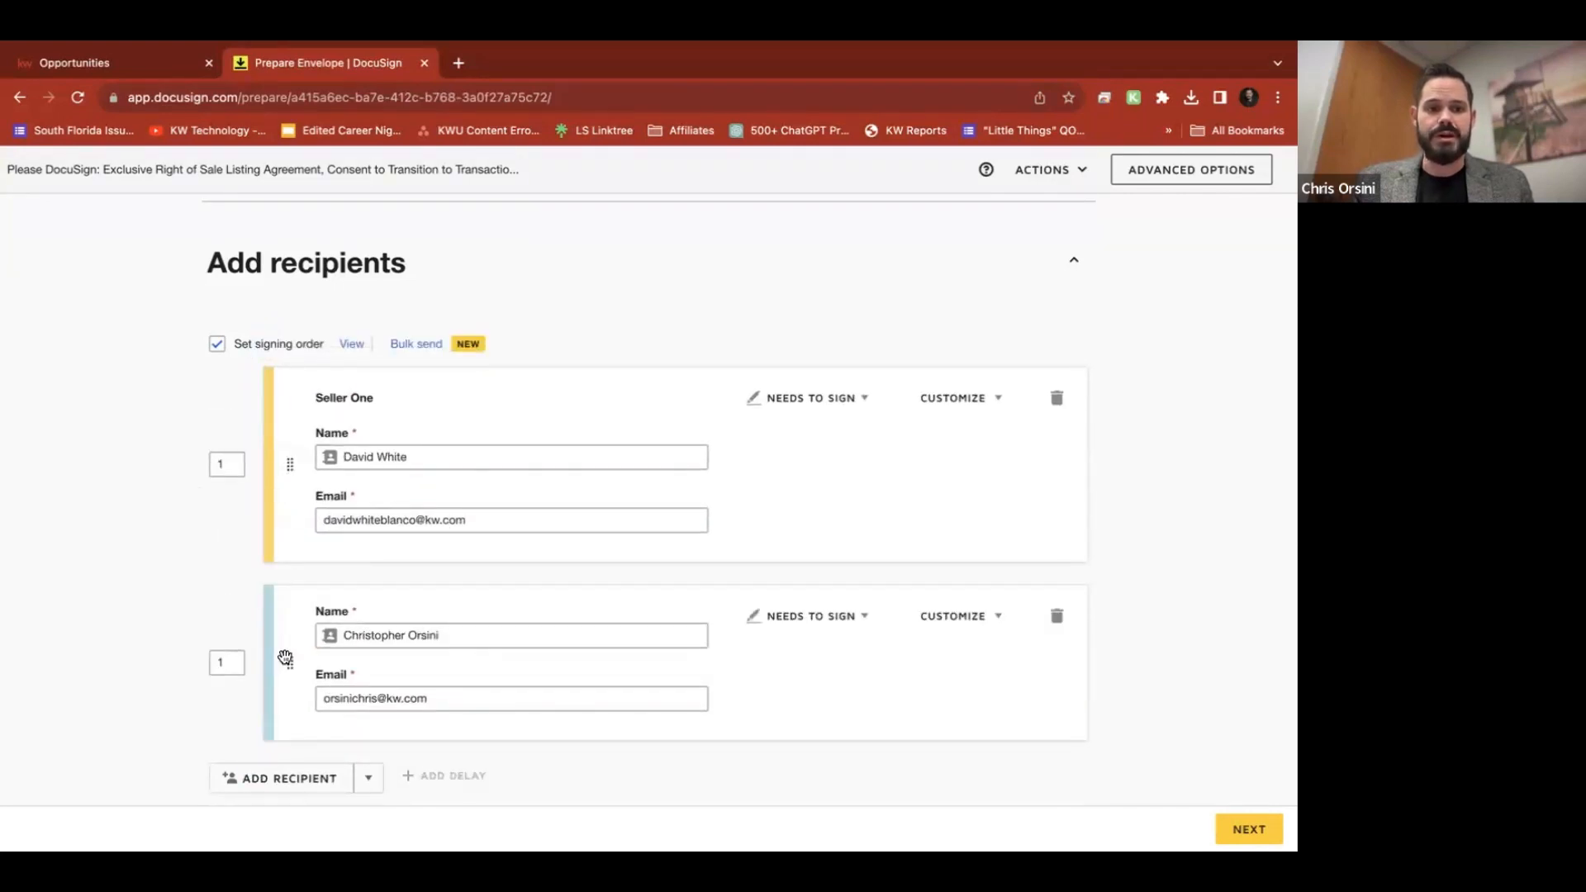
left_click_drag(288, 661, 225, 621)
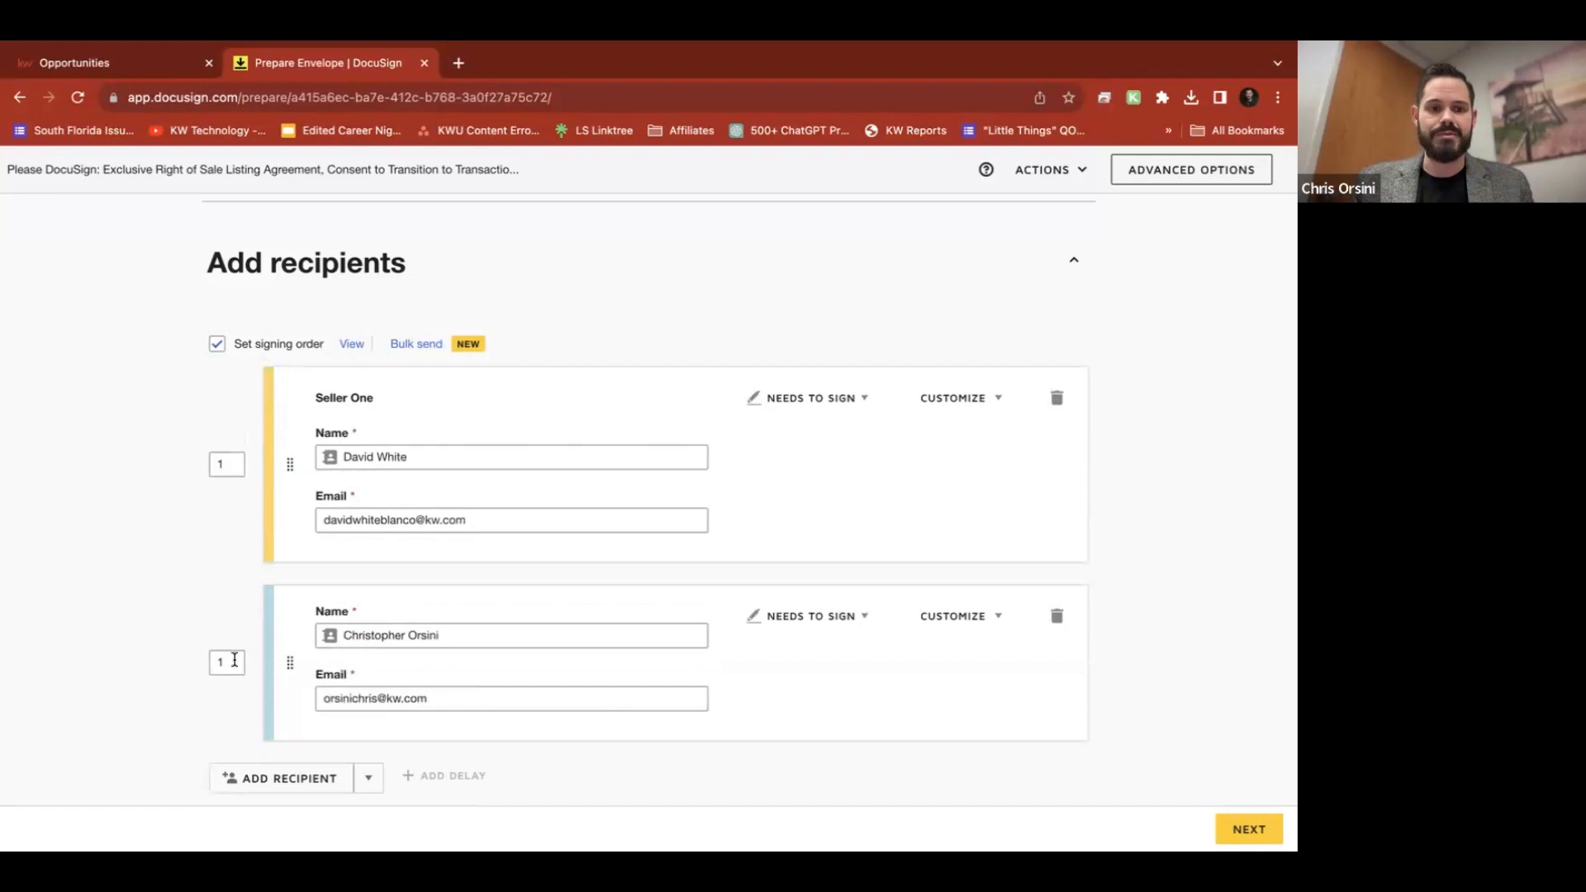
left_click_drag(290, 662, 289, 441)
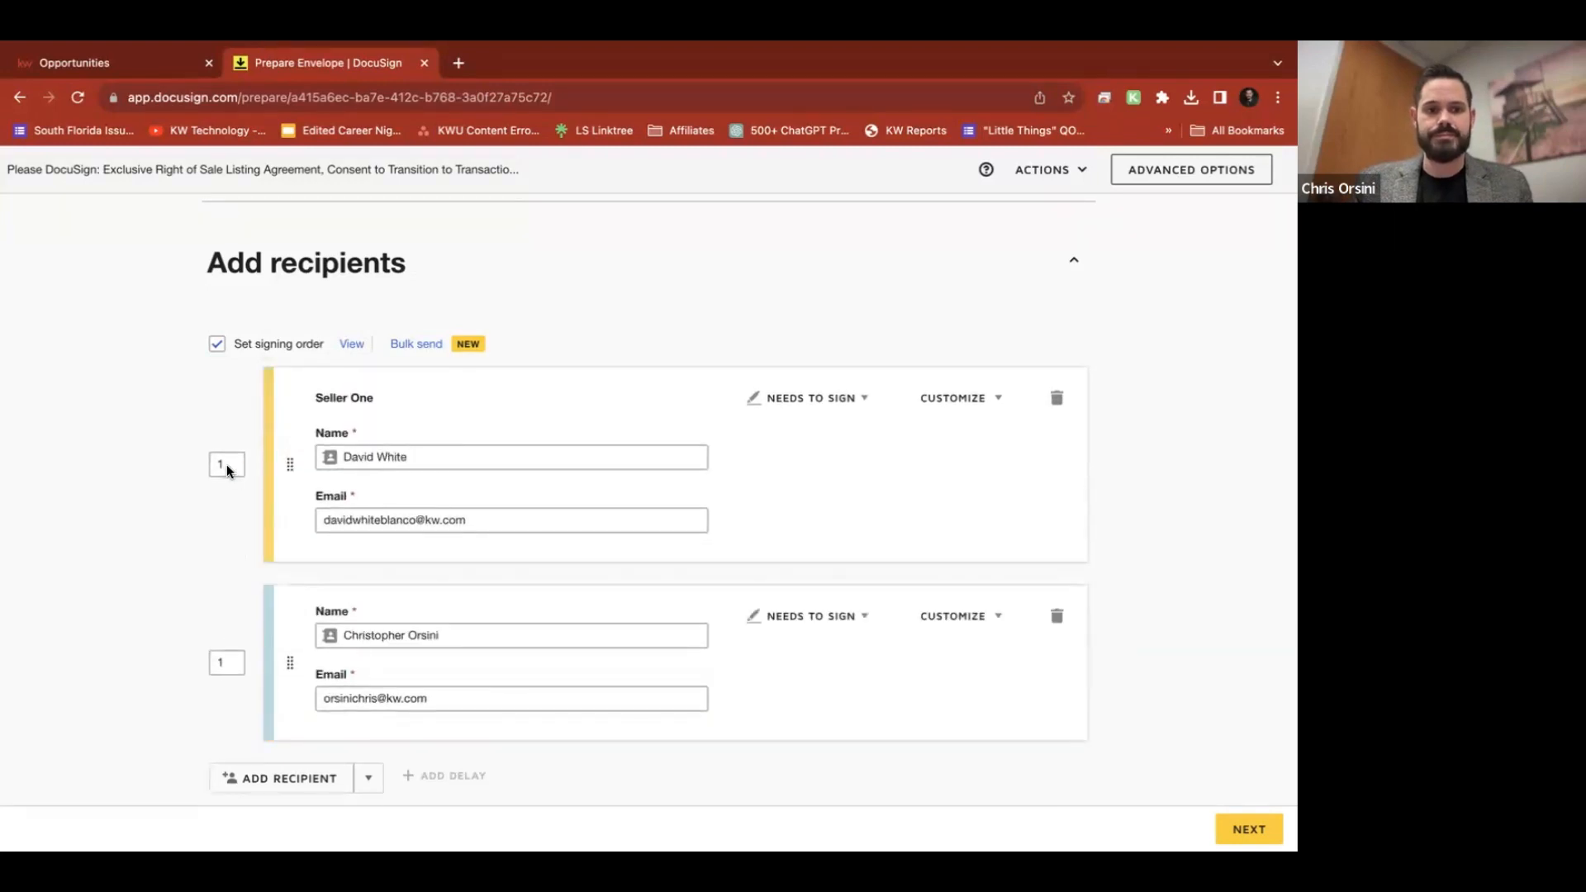
left_click(232, 661)
key("BackSpace")
type("2")
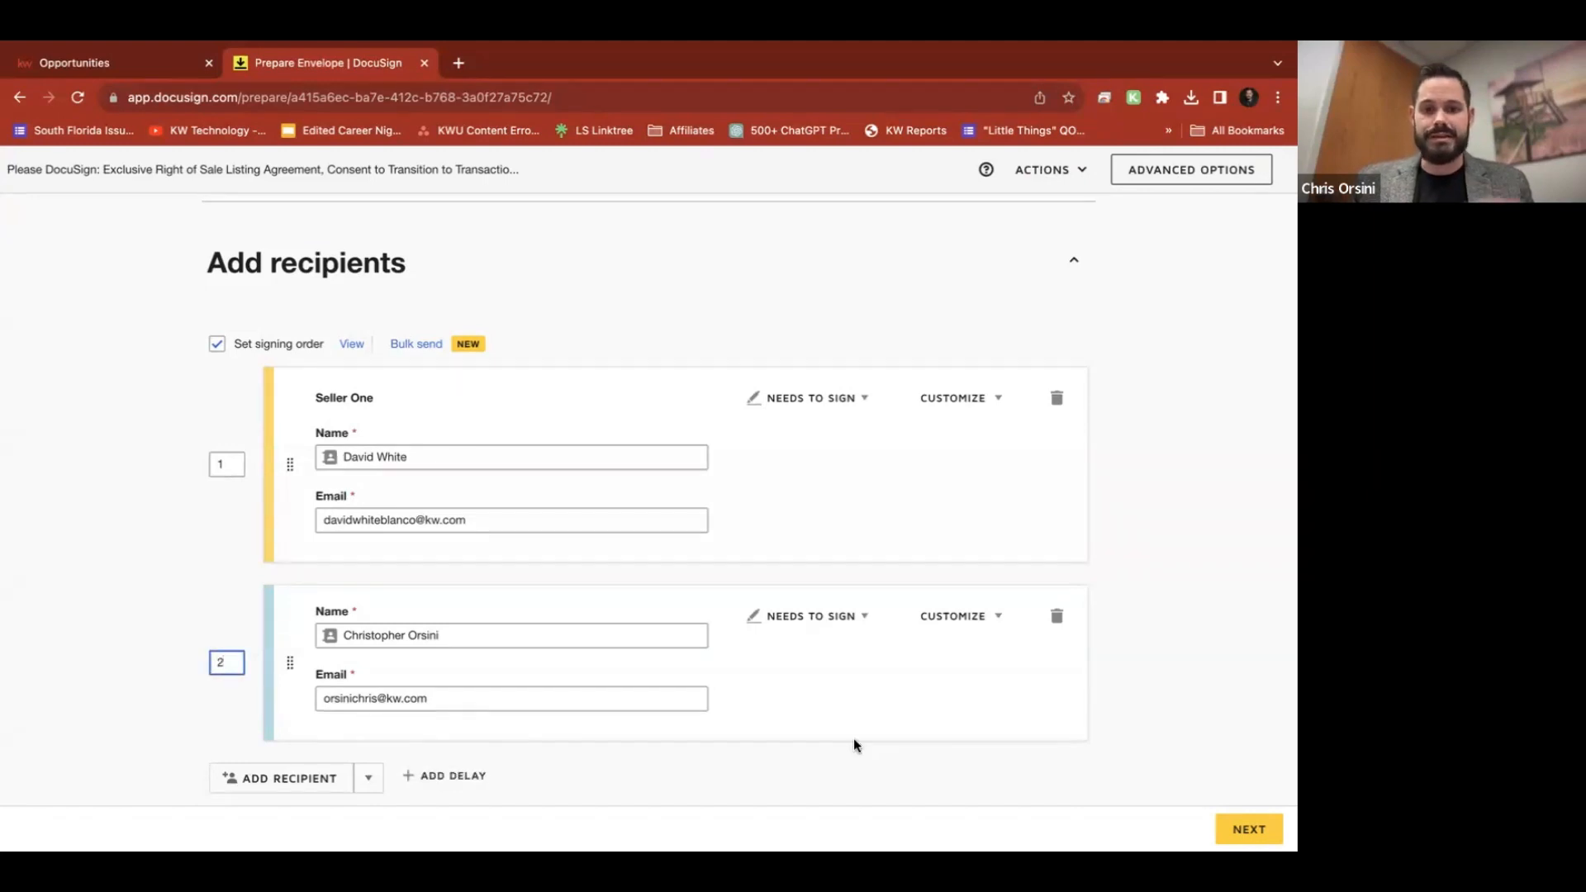
scroll(854, 742, "down", 2)
Review the envelope's full Email Subject text, keeping it unchanged
scroll(855, 747, "down", 3)
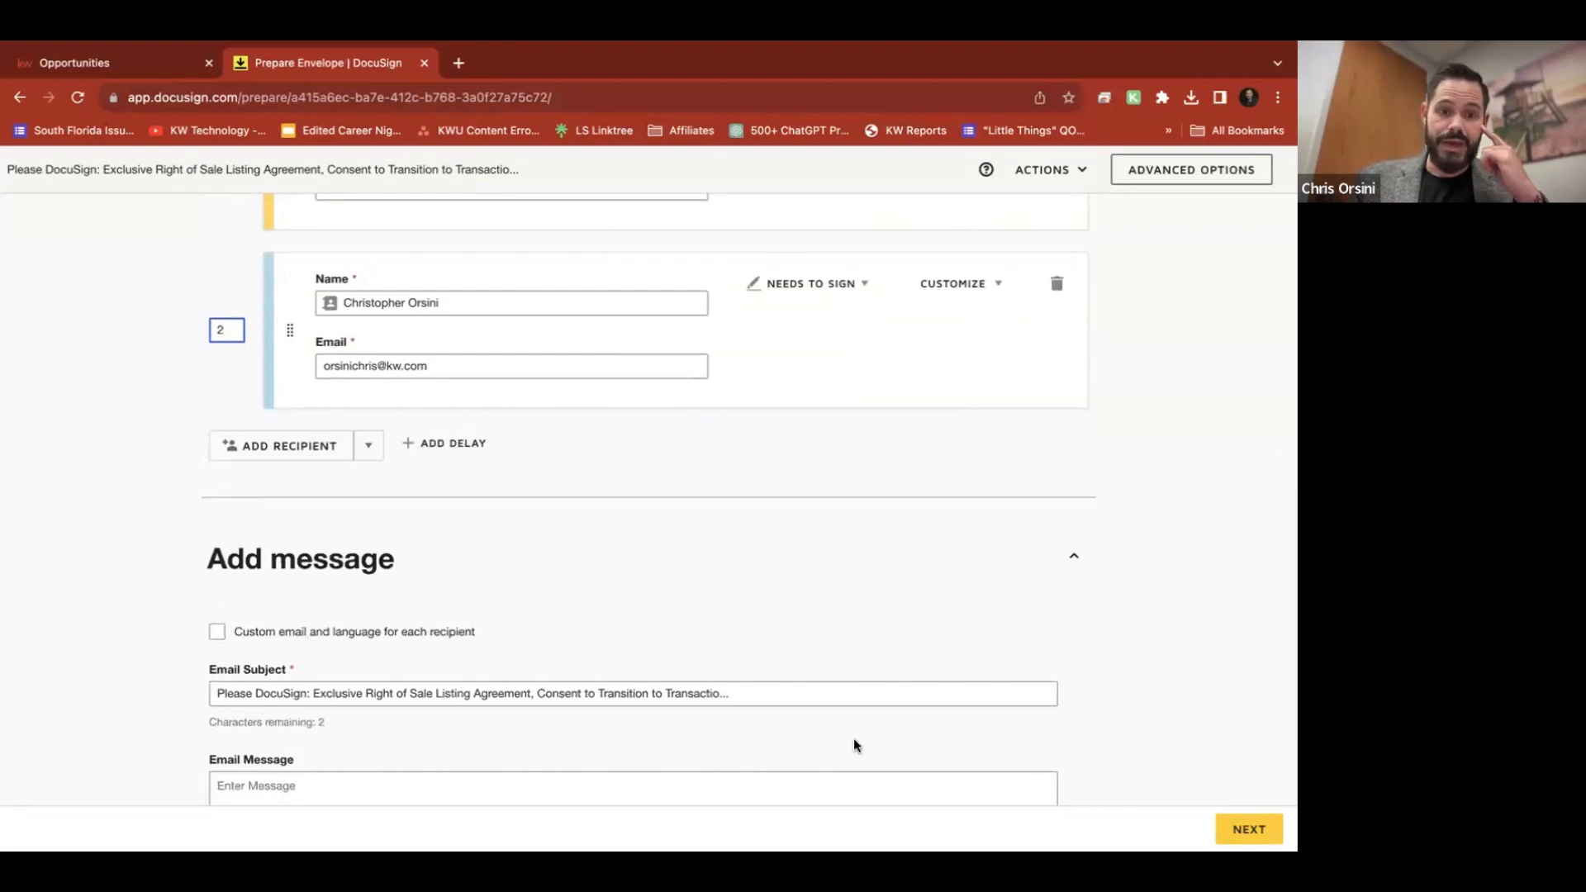
scroll(853, 745, "down", 3)
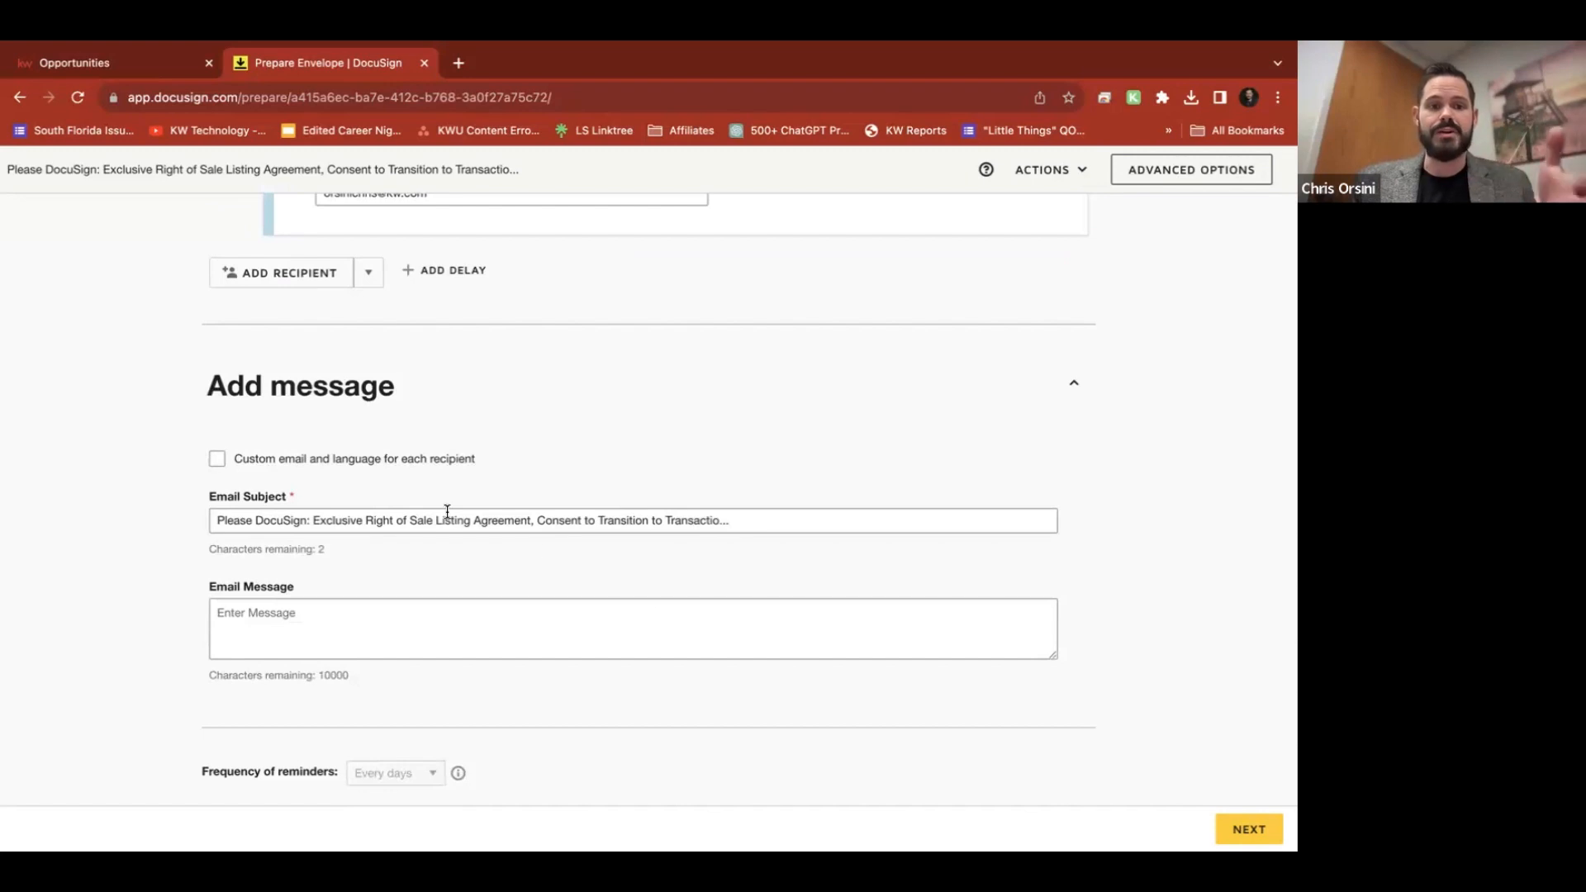
left_click(407, 523)
triple_click(407, 523)
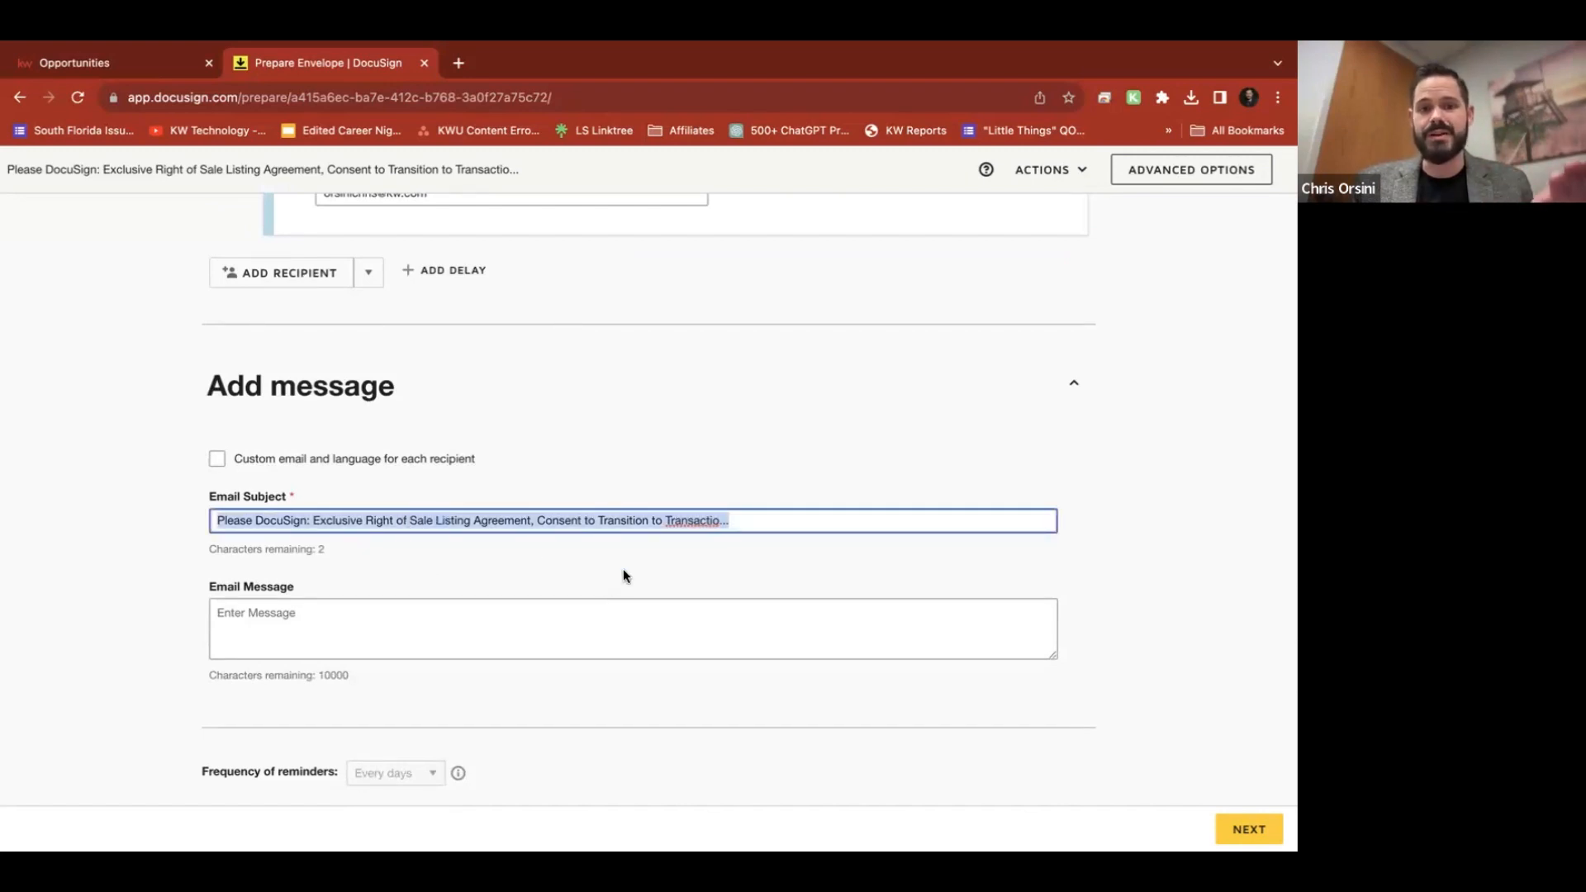
left_click(758, 520)
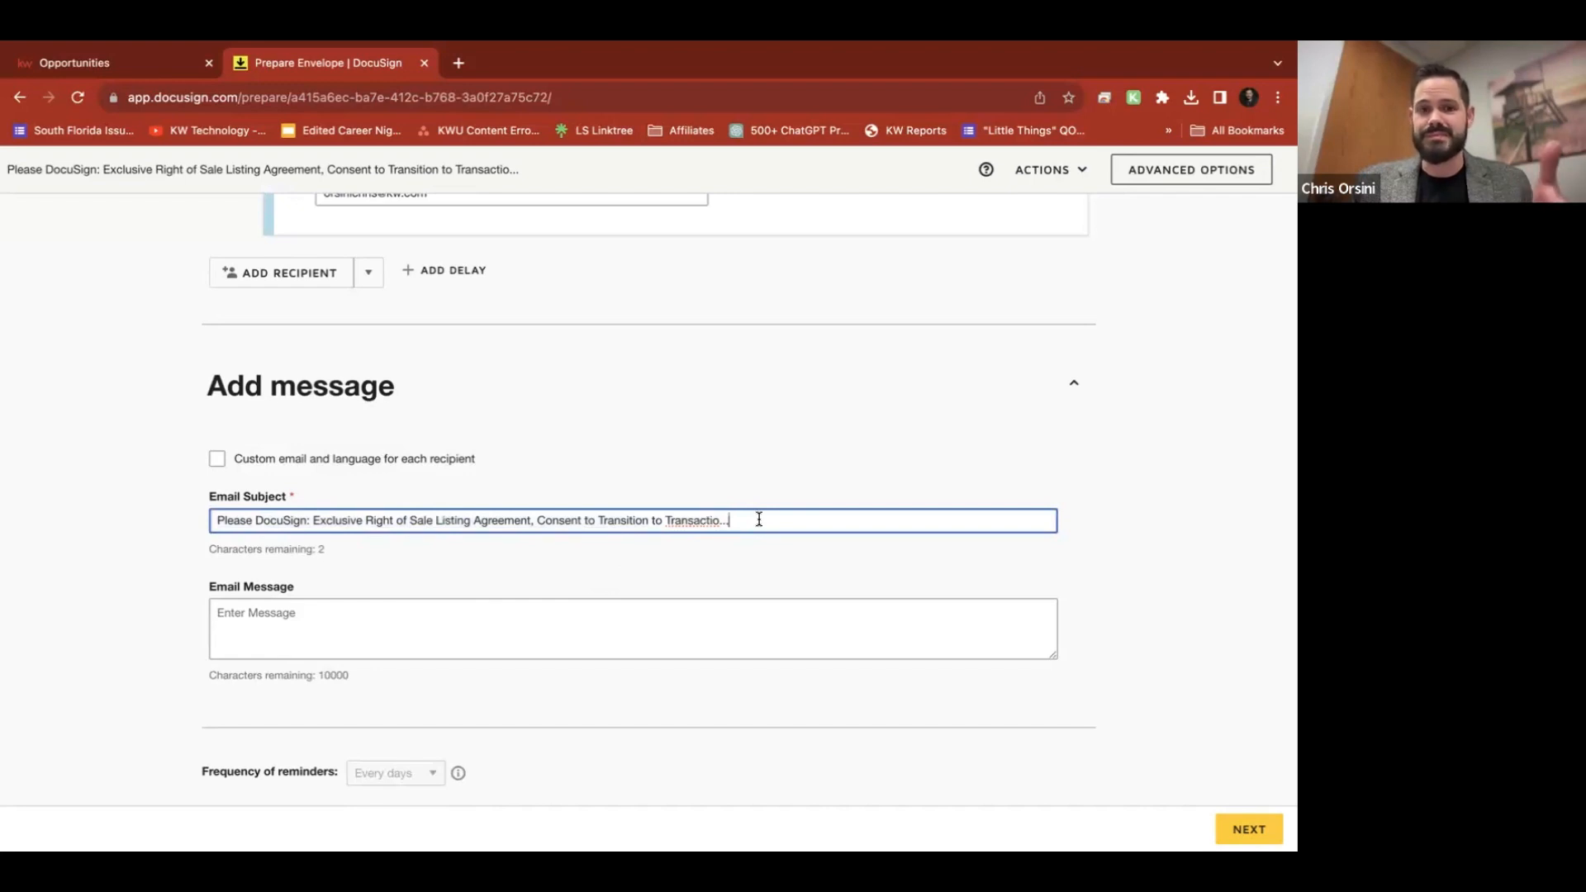
mouse_move(727, 519)
left_mouse_down()
mouse_move(614, 525)
mouse_move(750, 516)
left_mouse_up()
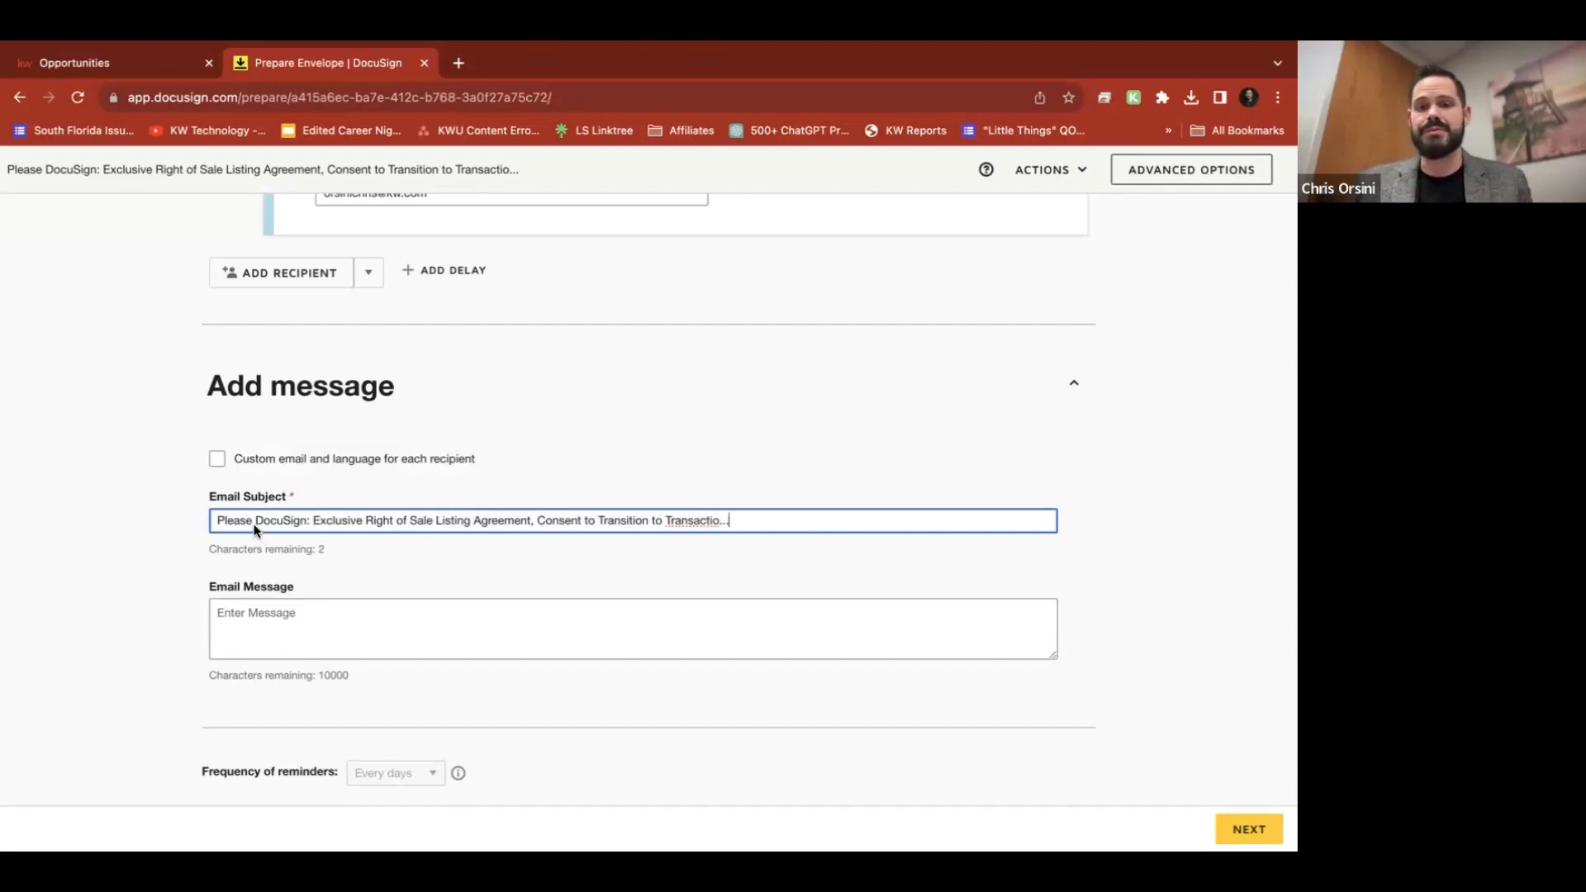
Leave the email message blank and proceed to the Add Fields page
left_click(438, 623)
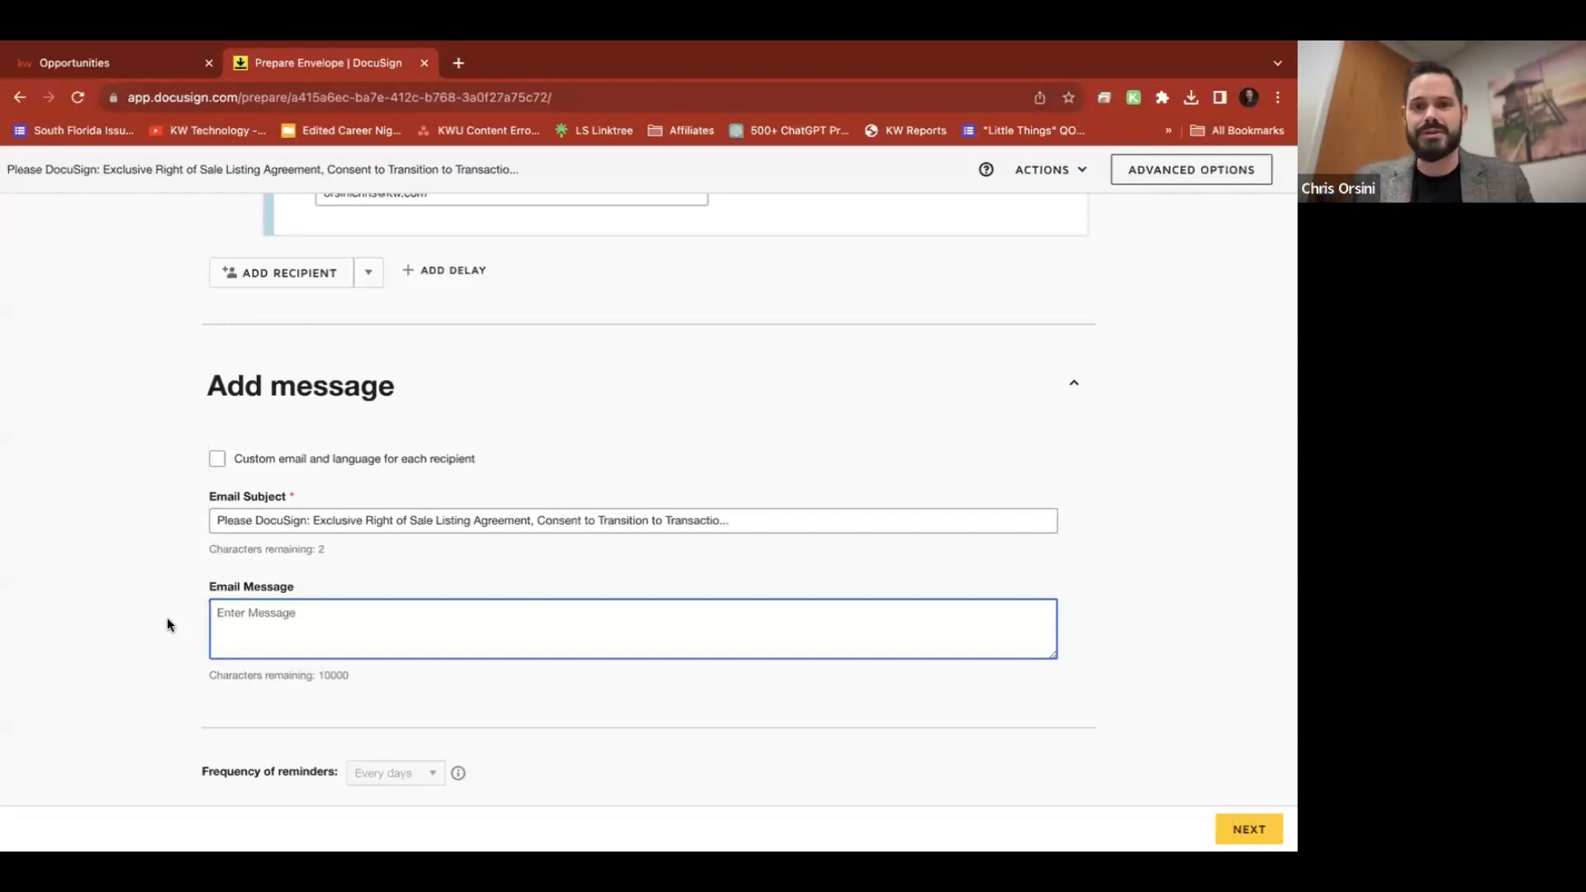
left_click(545, 718)
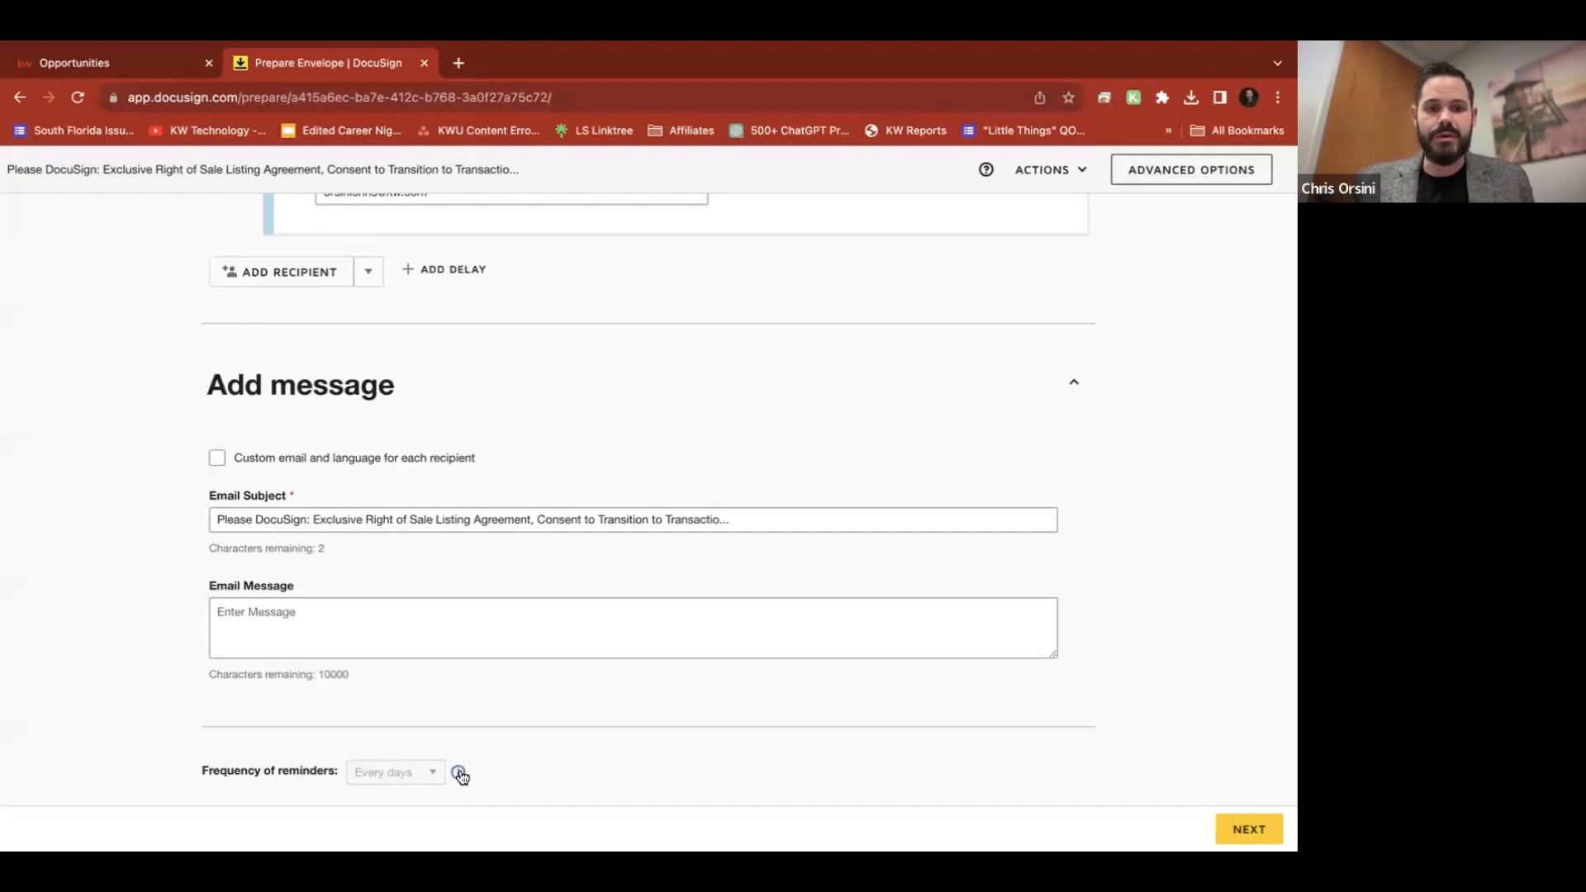
mouse_move(460, 774)
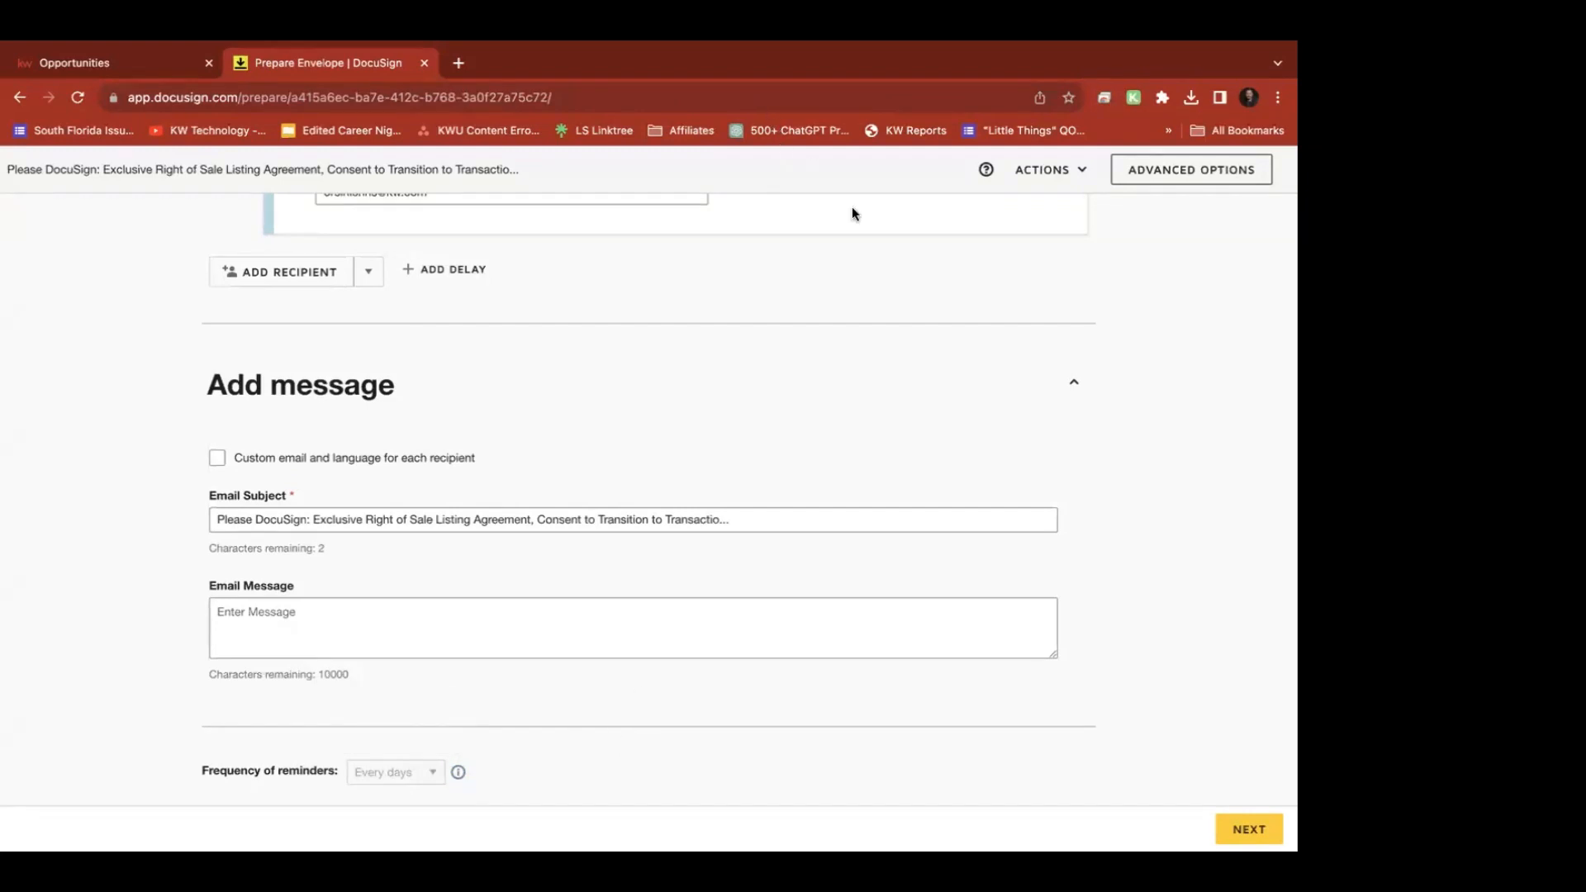
left_click(1247, 828)
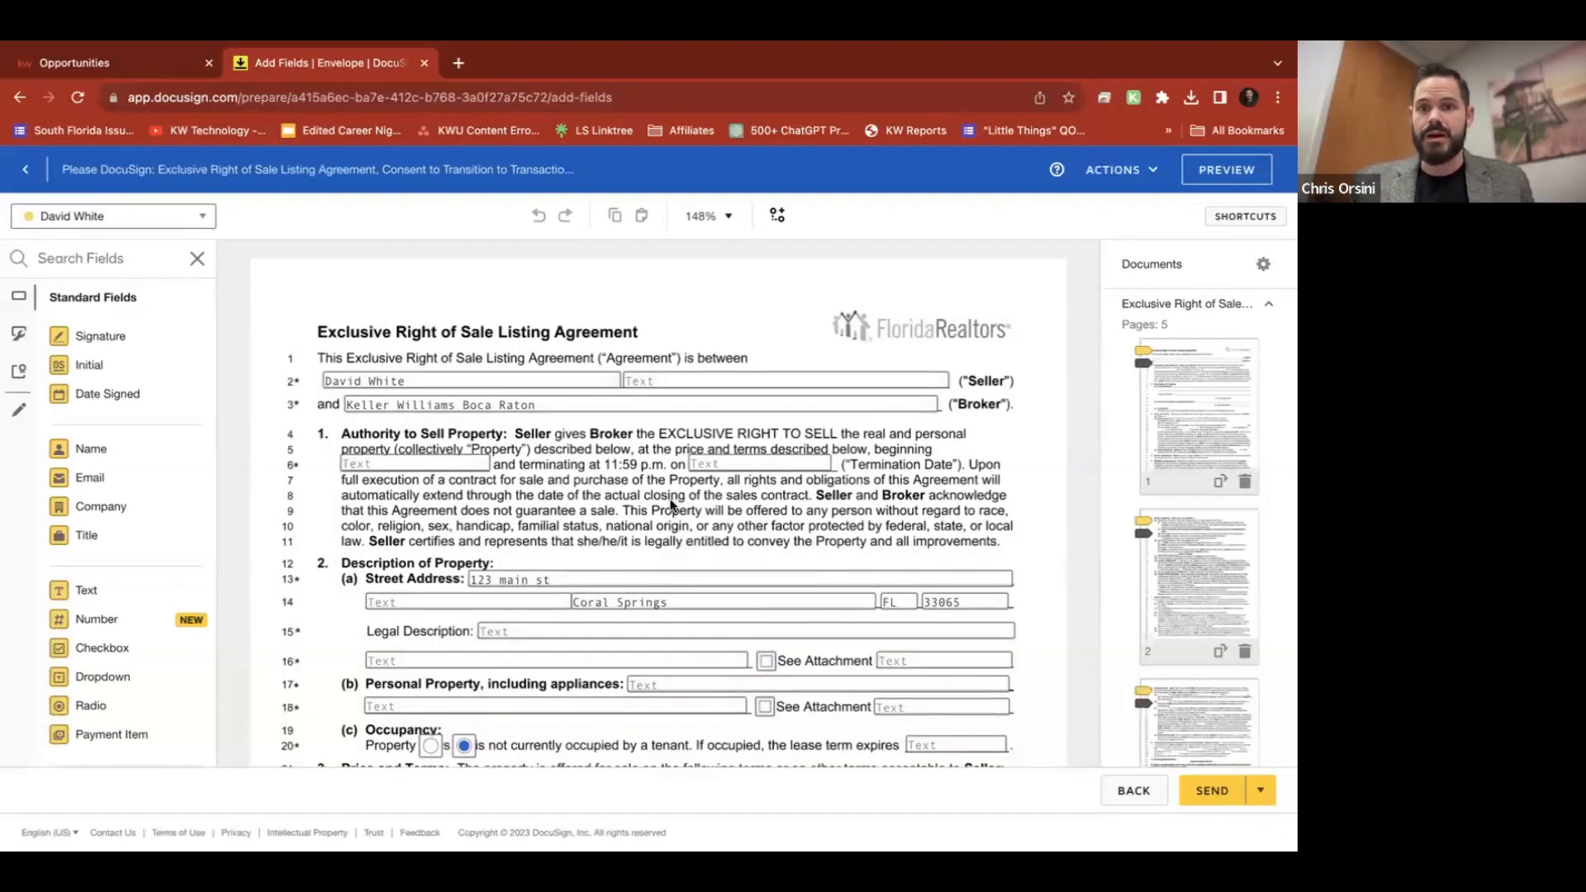
scroll(671, 504, "down", 1)
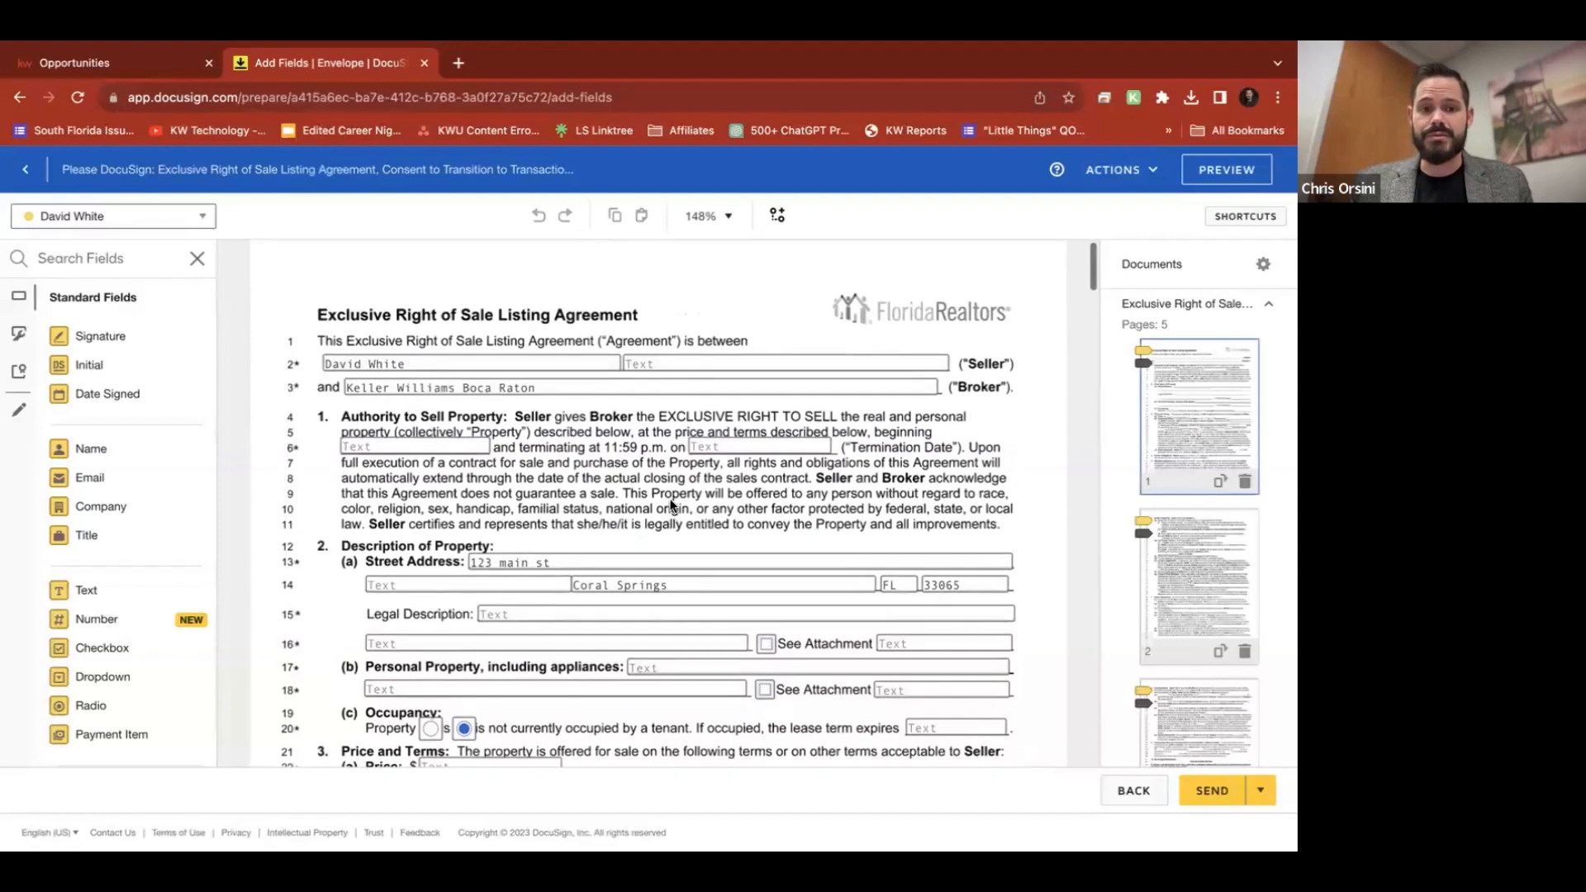
scroll(671, 503, "up", 1)
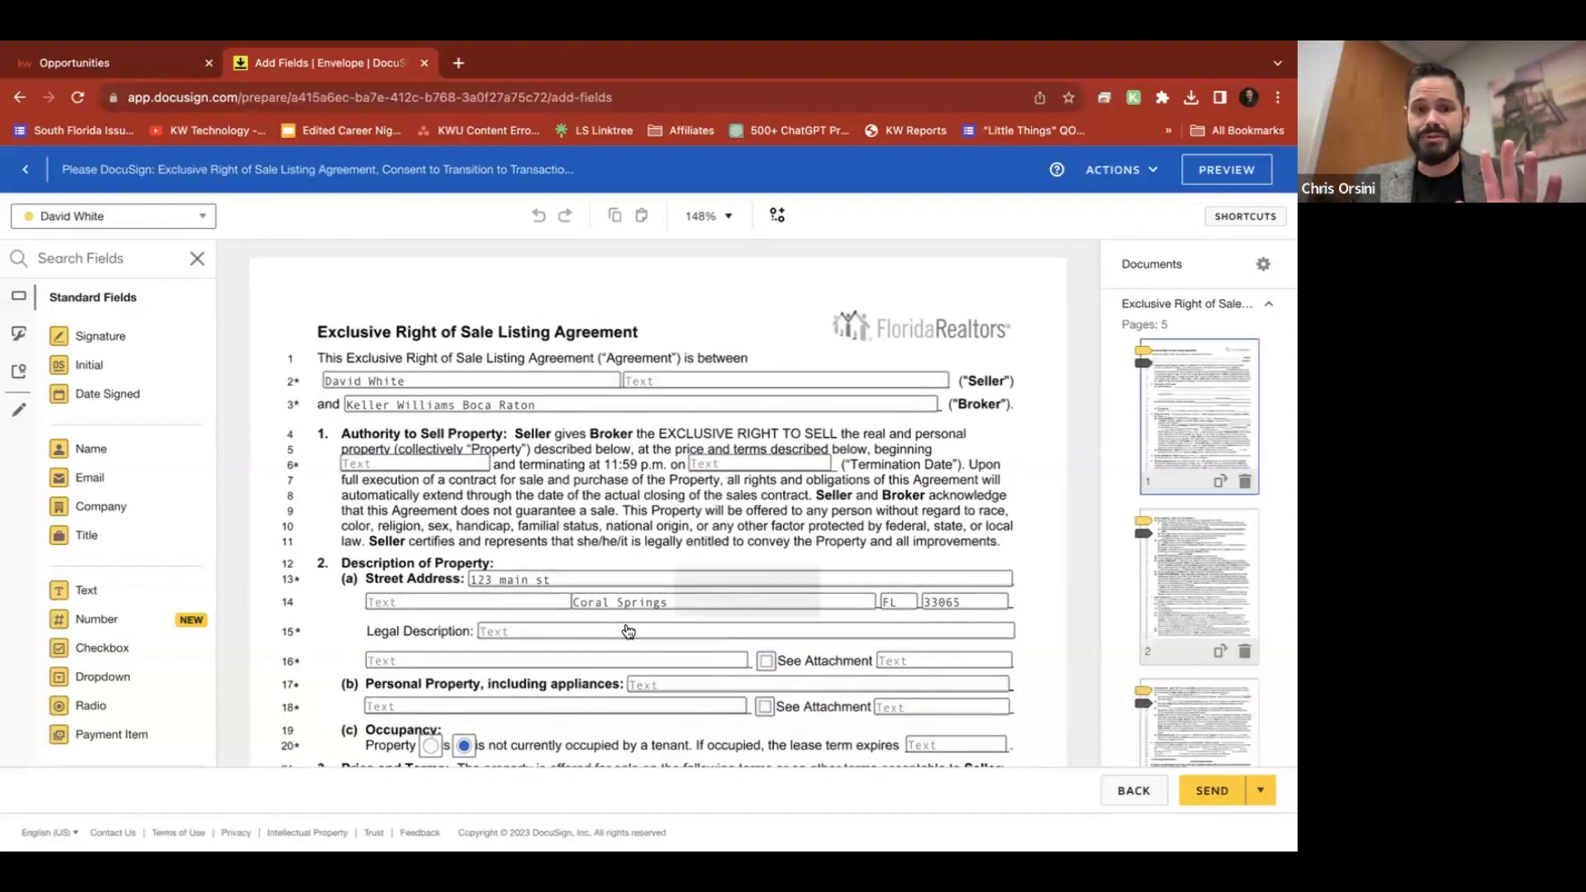
scroll(624, 626, "down", 8)
scroll(624, 623, "down", 2)
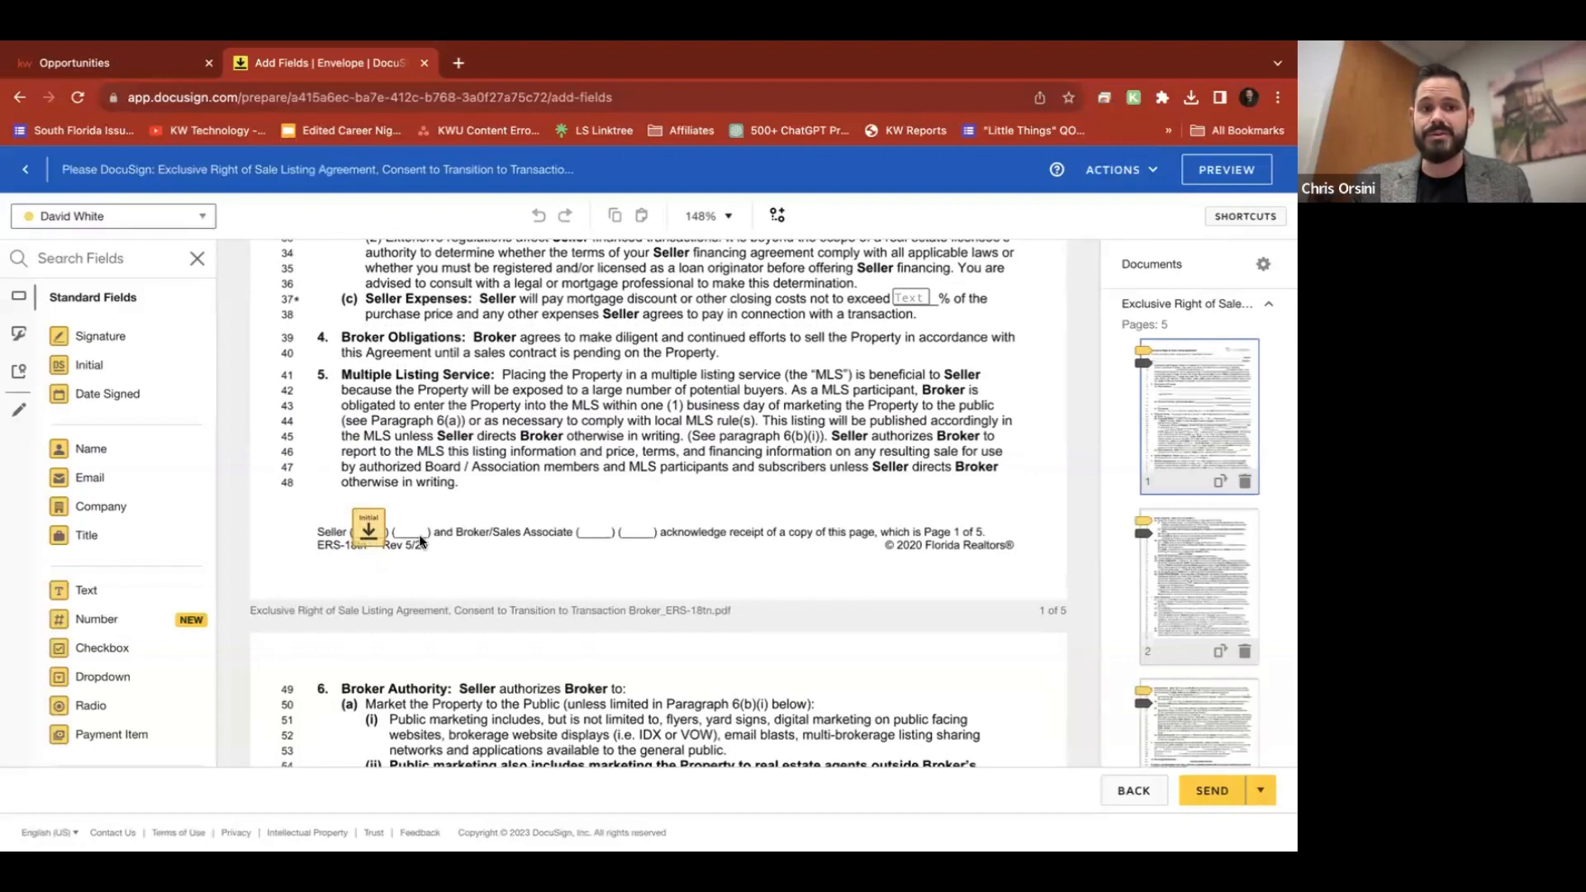
scroll(749, 542, "up", 10)
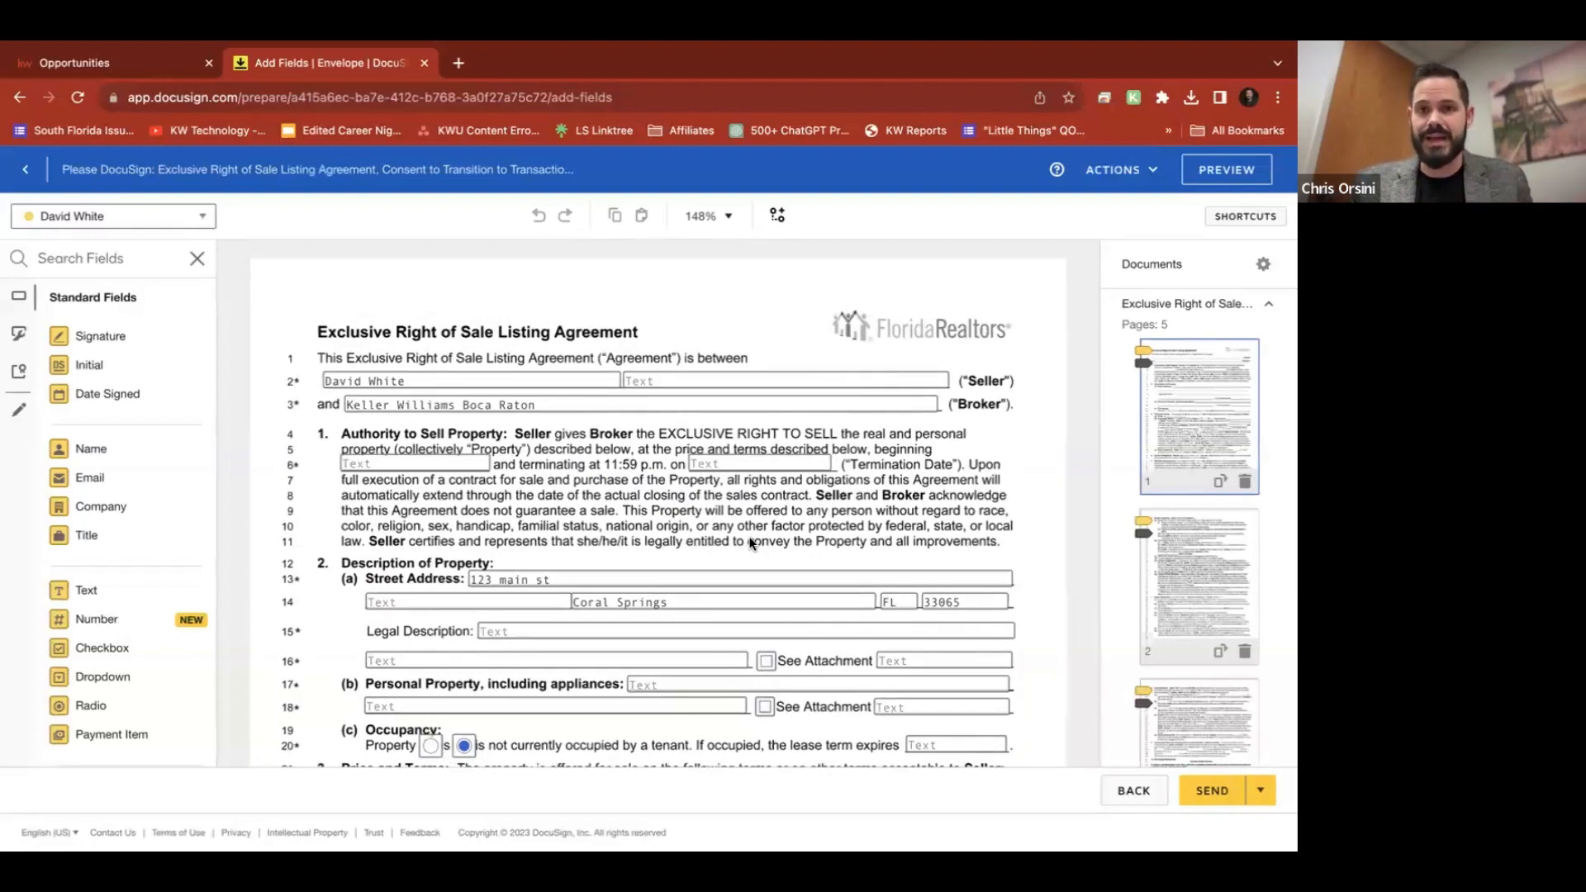
scroll(750, 542, "down", 6)
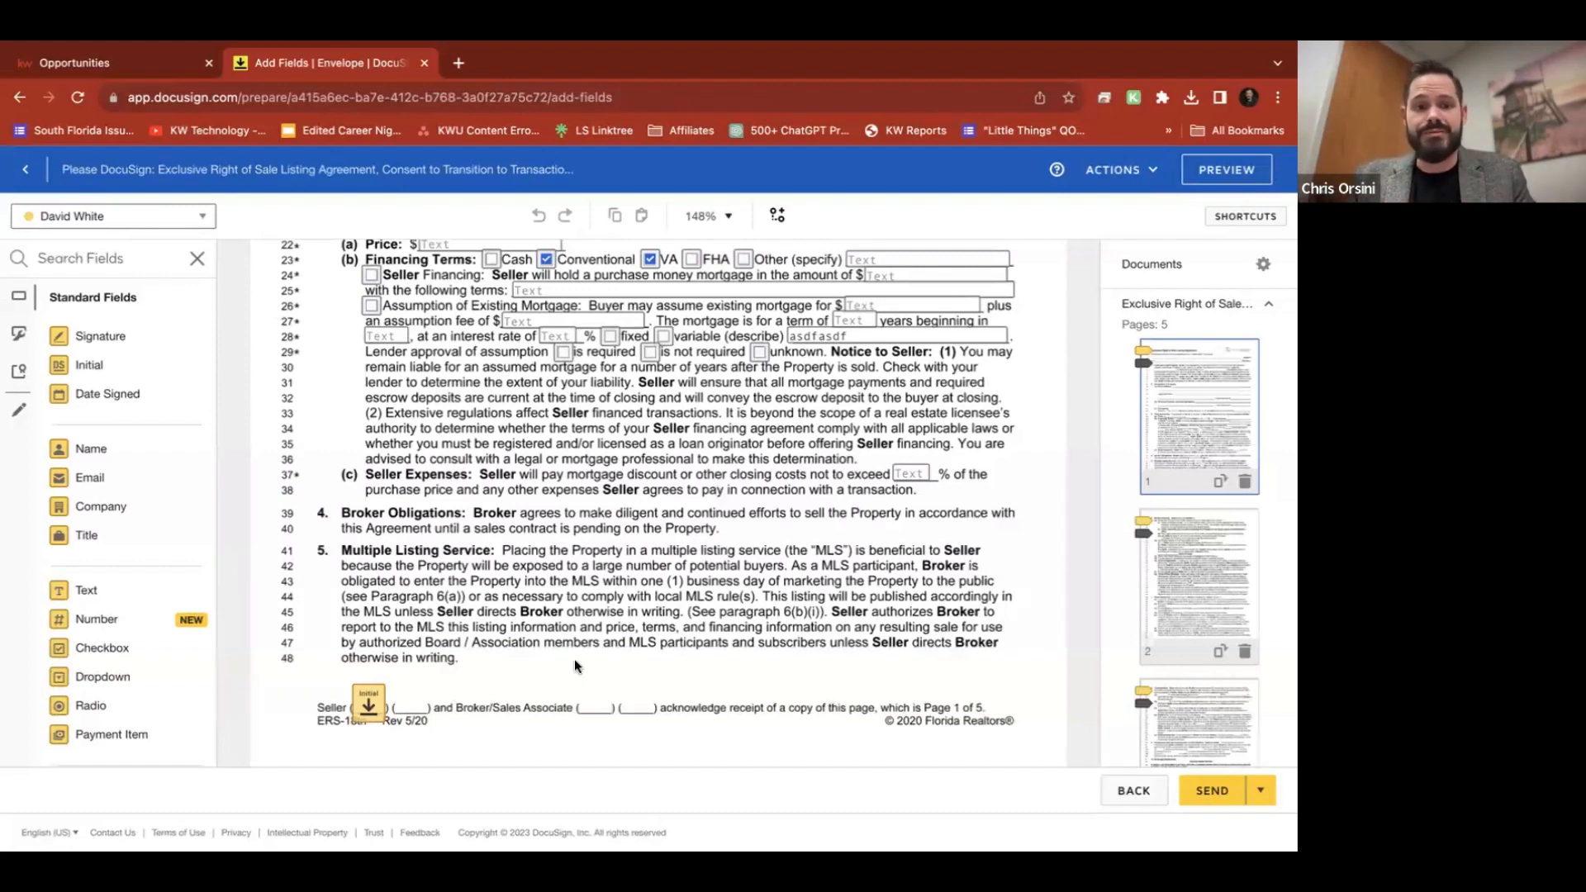
scroll(573, 658, "down", 3)
scroll(576, 665, "down", 7)
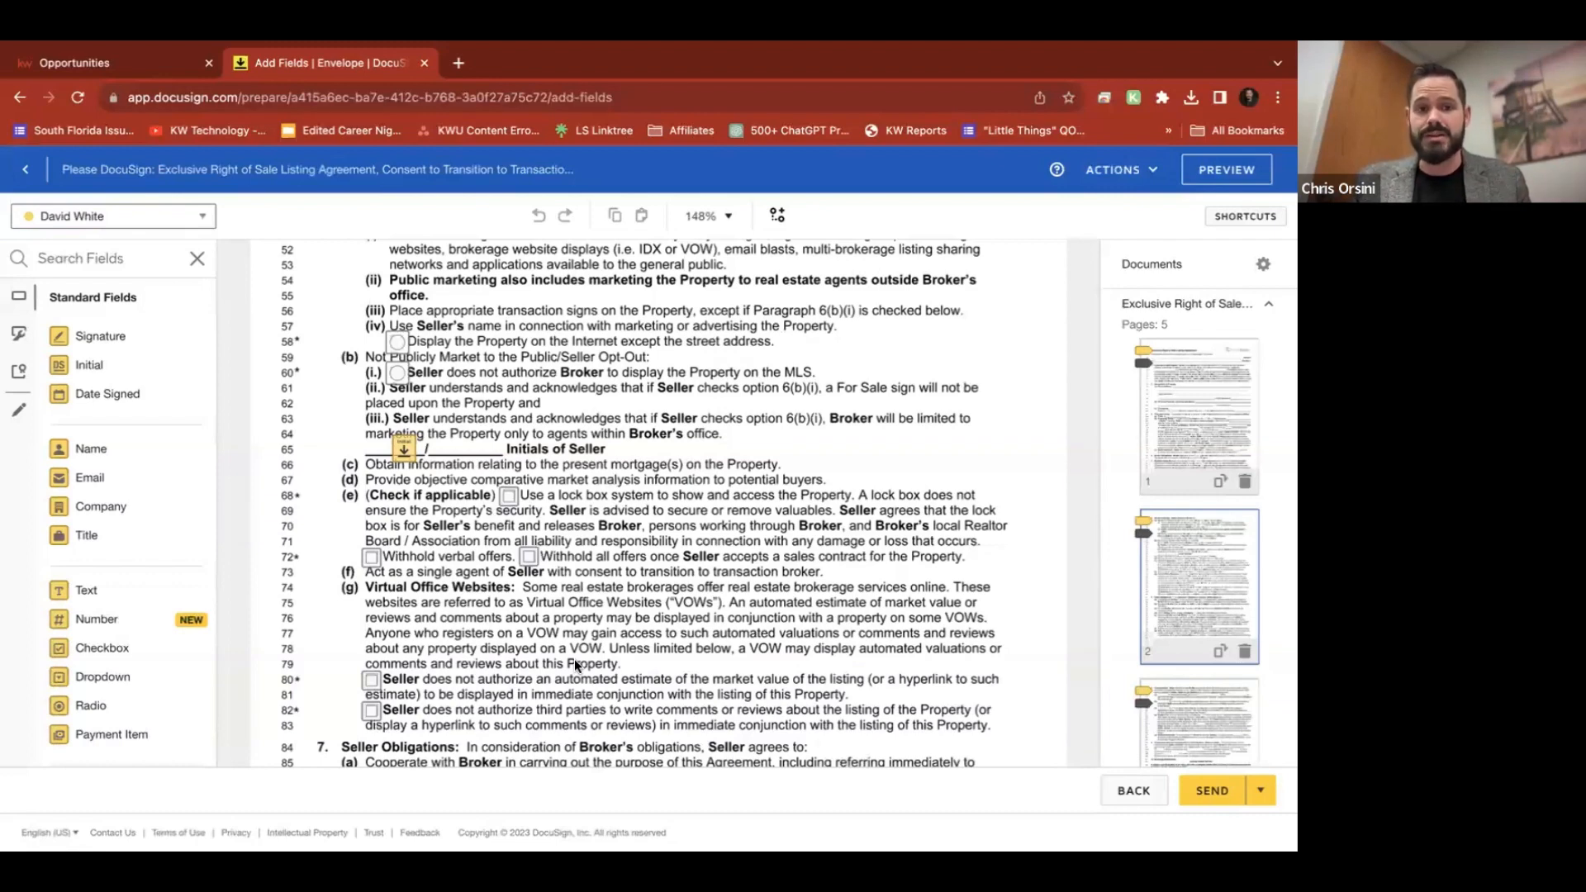
scroll(761, 604, "down", 2)
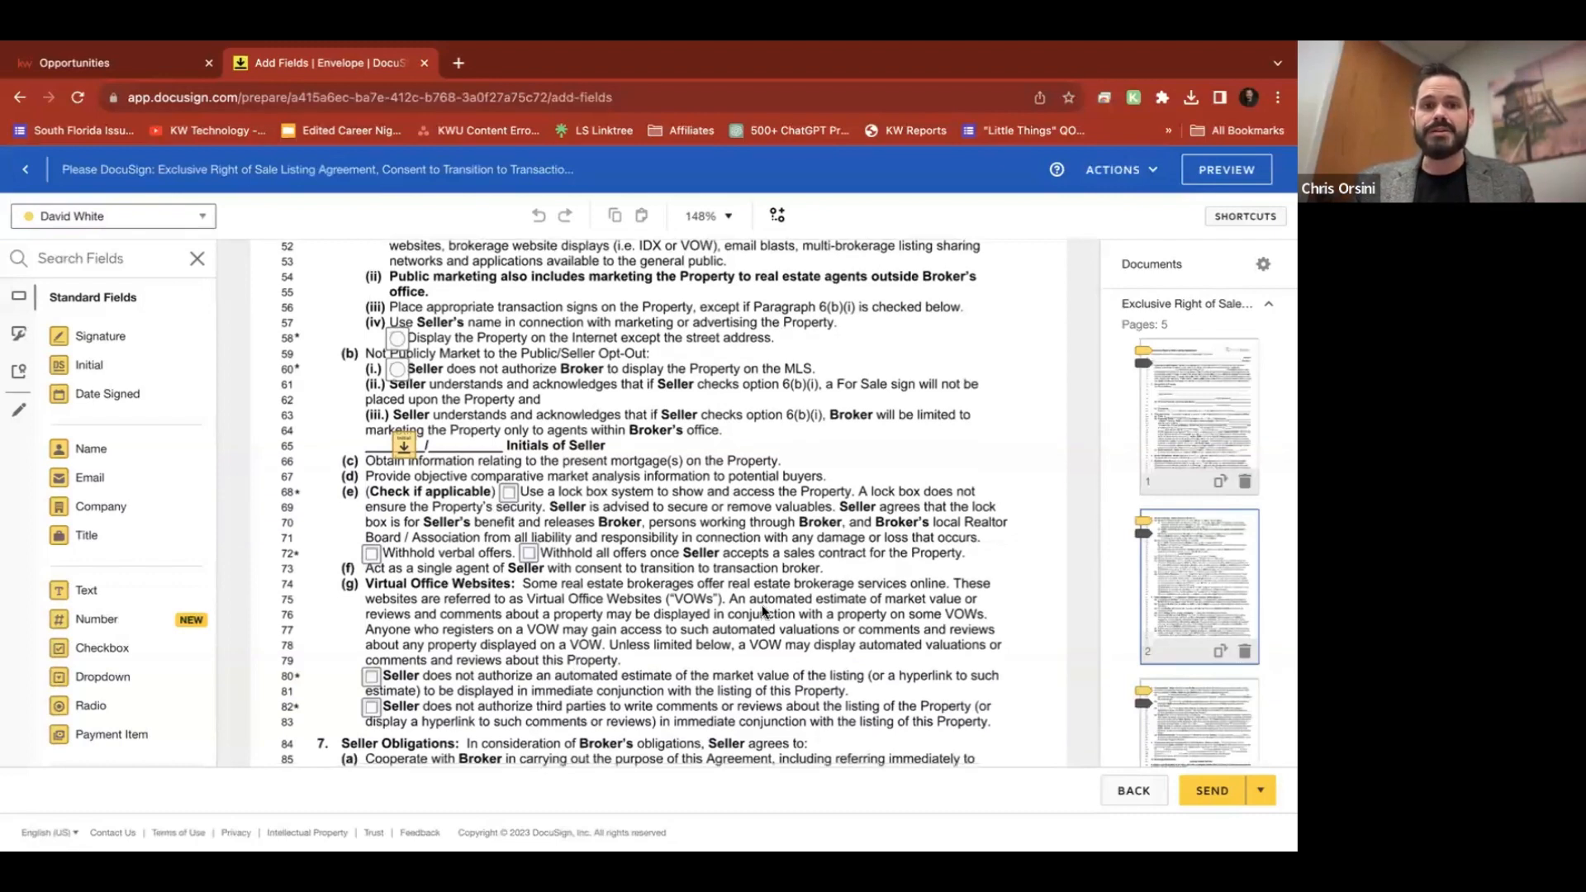
Fill the line-18 Personal Property text field with 'asdf;lkasdflkasdjf'
left_click(528, 420)
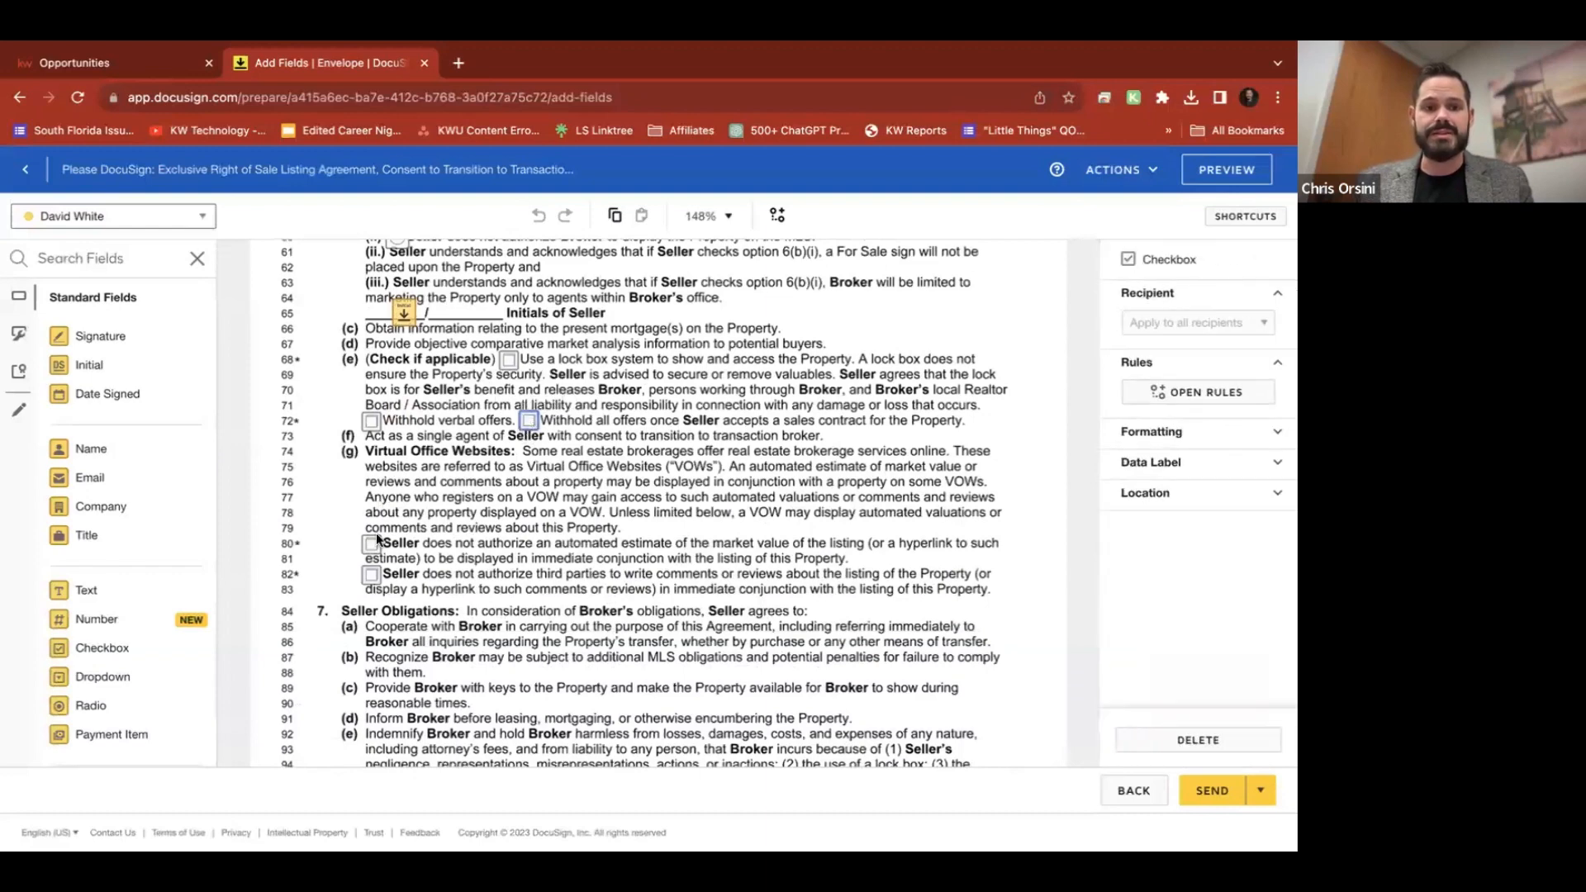
scroll(727, 490, "up", 2)
scroll(728, 493, "up", 2)
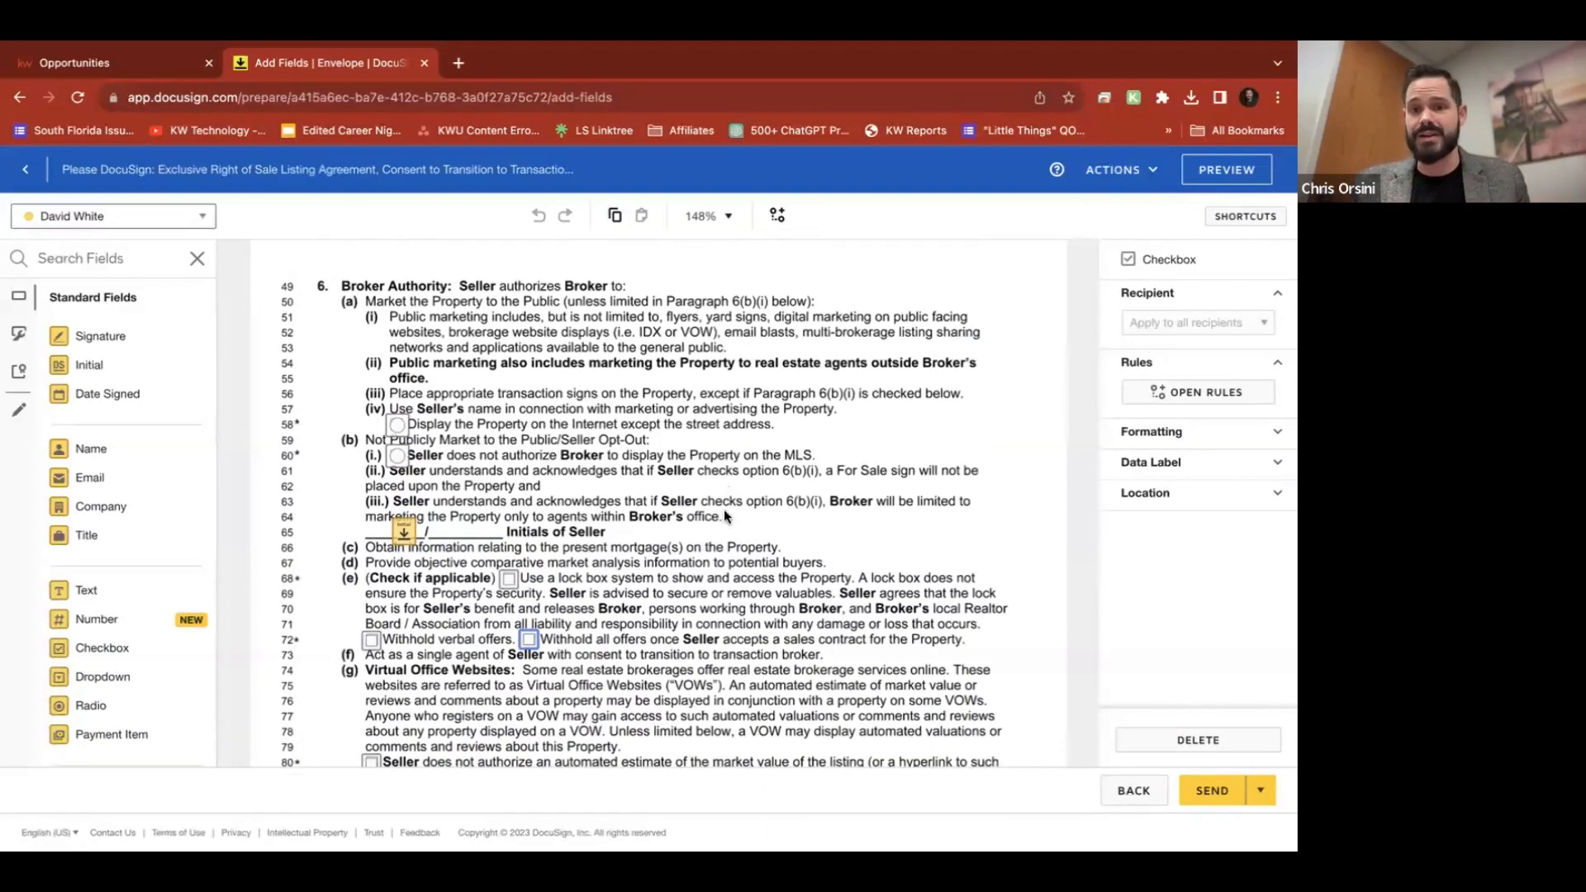
left_click(727, 542)
scroll(726, 542, "up", 12)
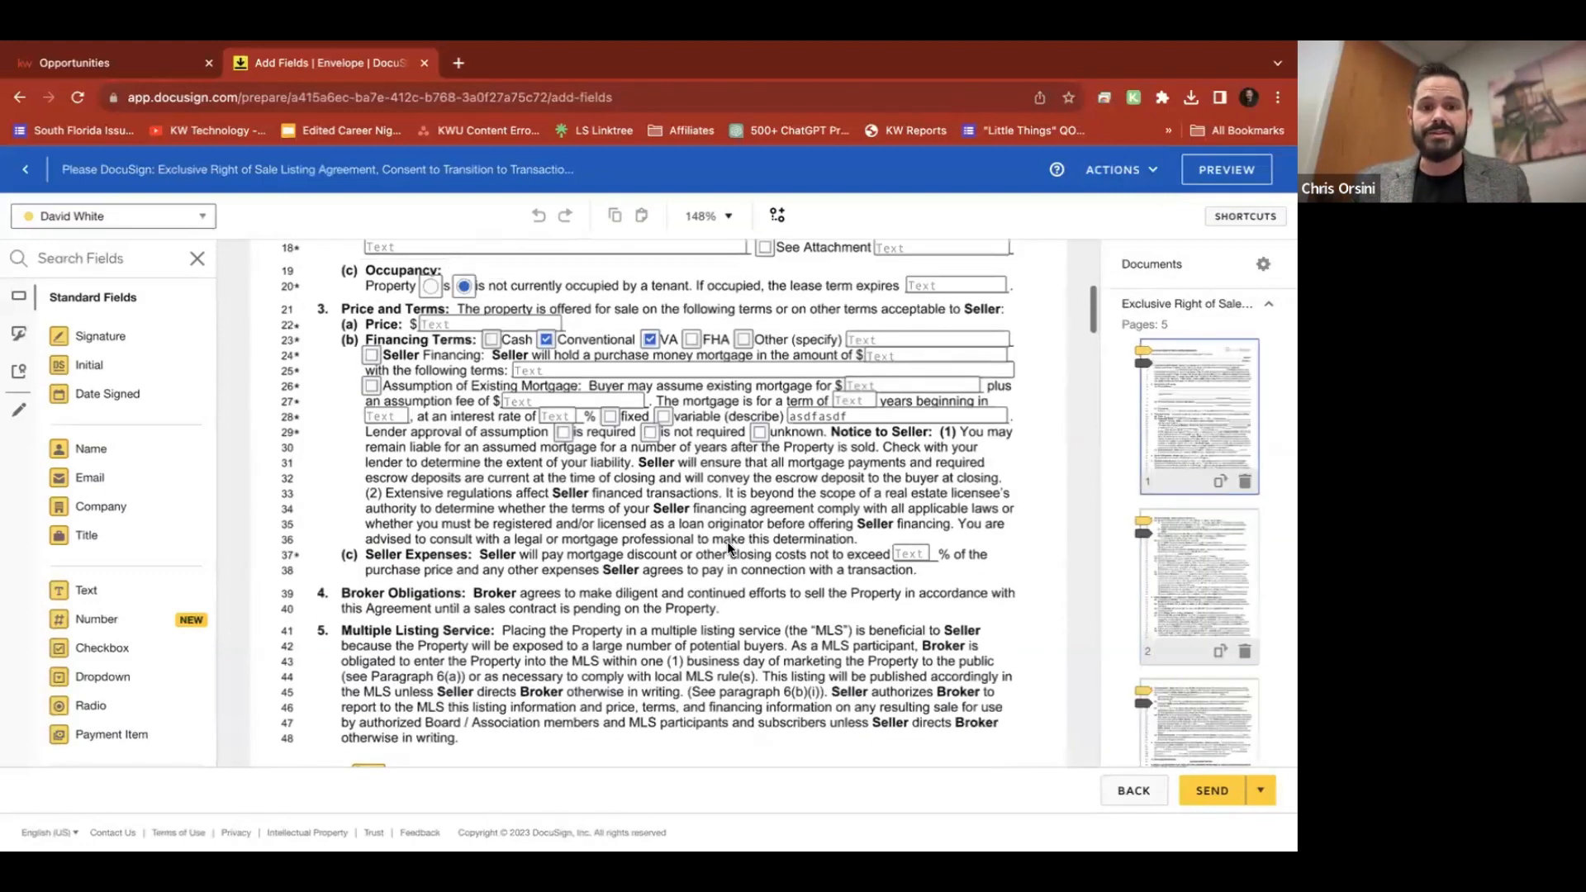
left_click(407, 386)
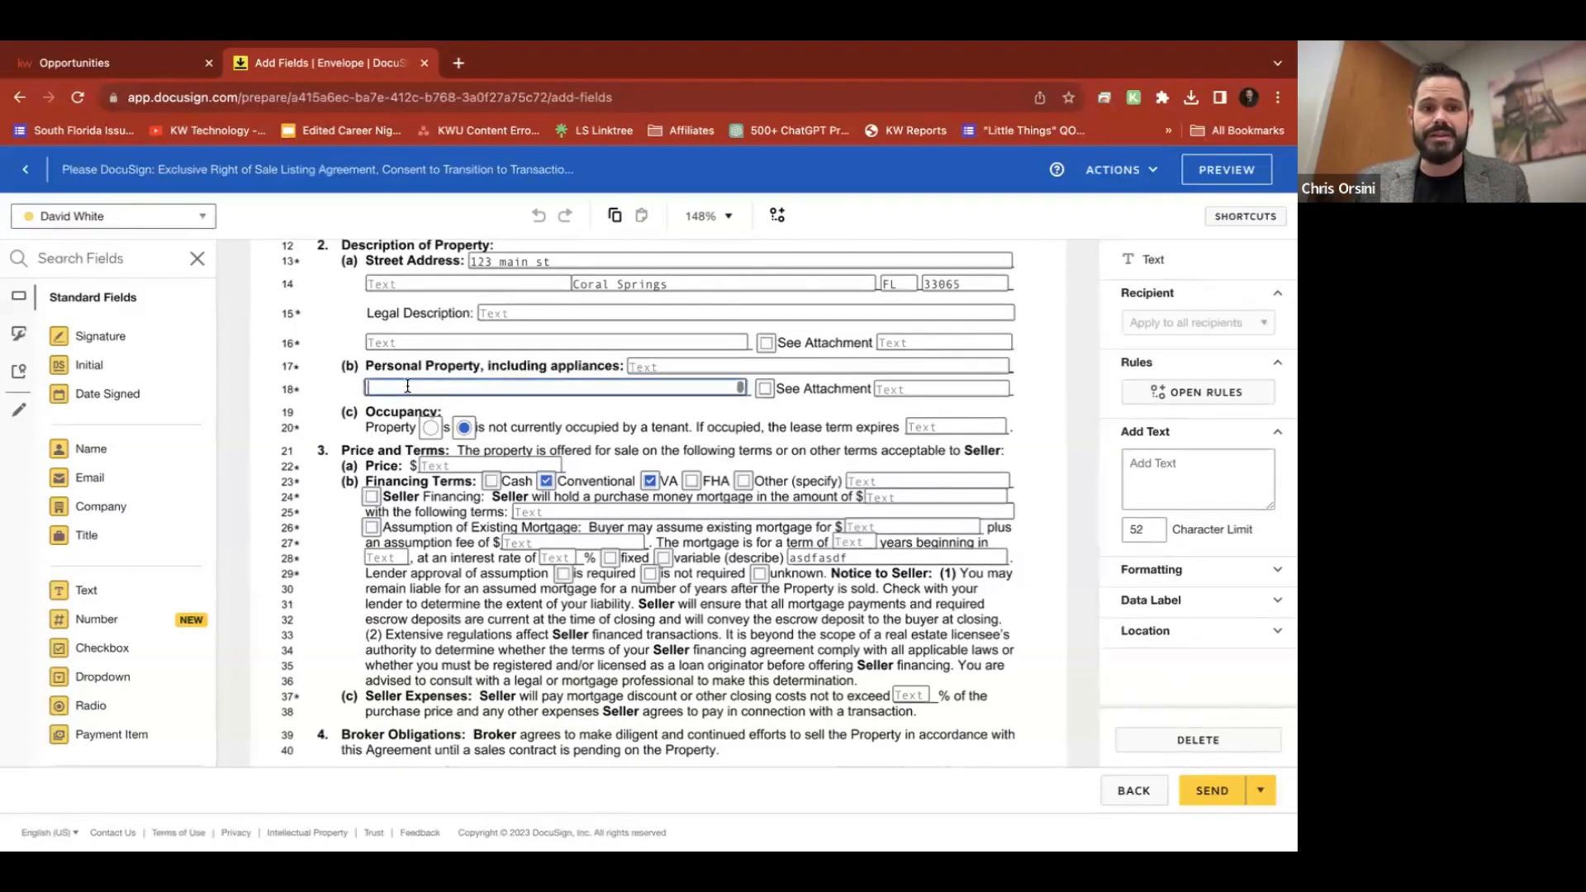
type("asdf;lkasdflkasdjf")
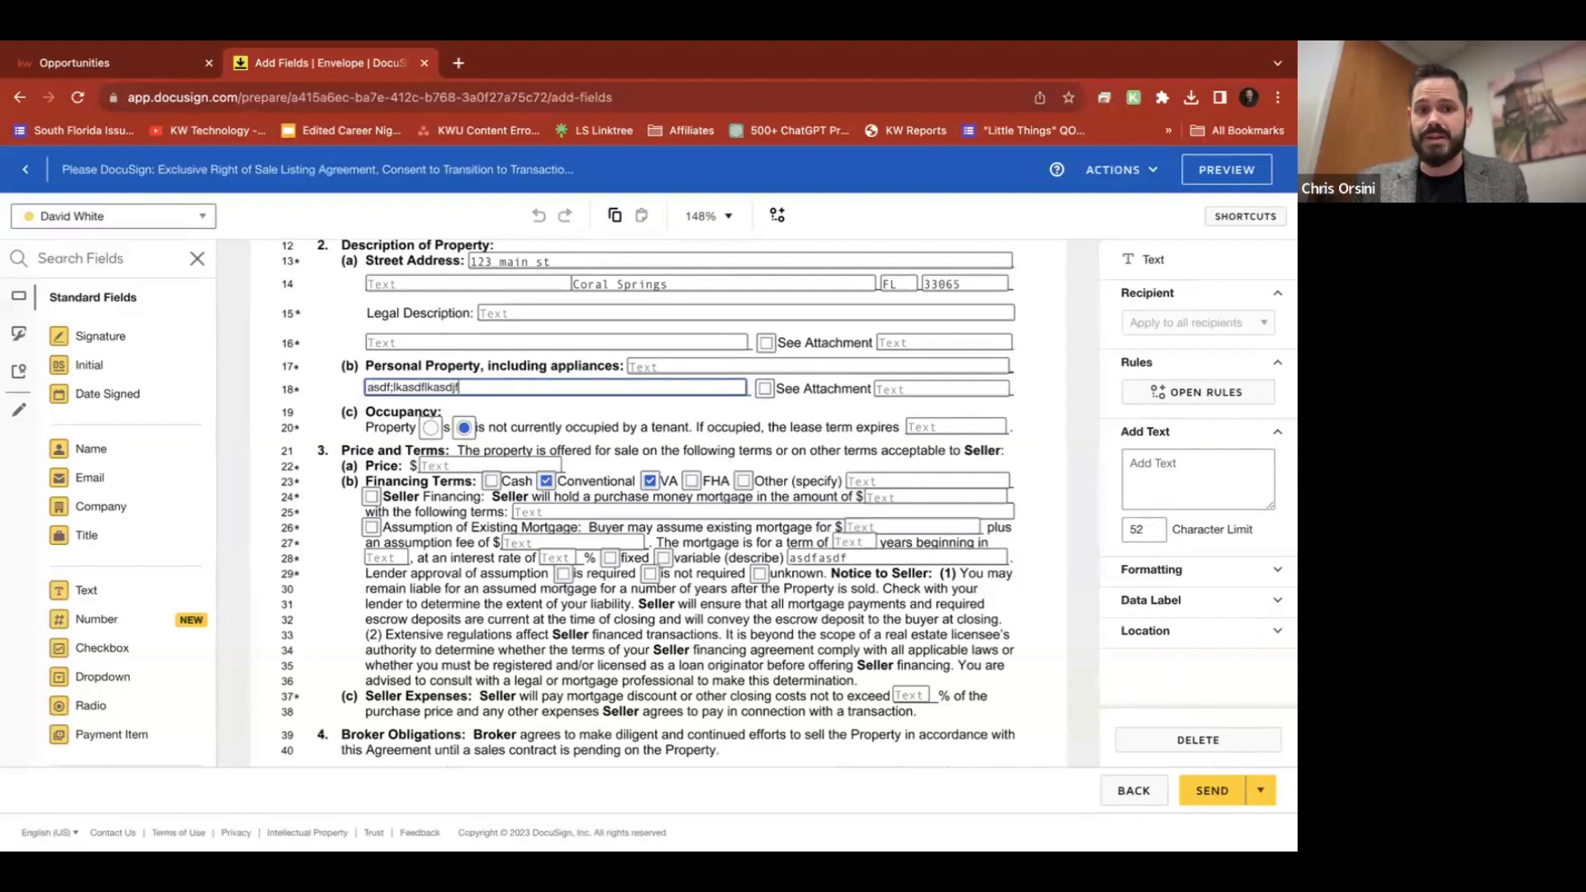
left_click(319, 438)
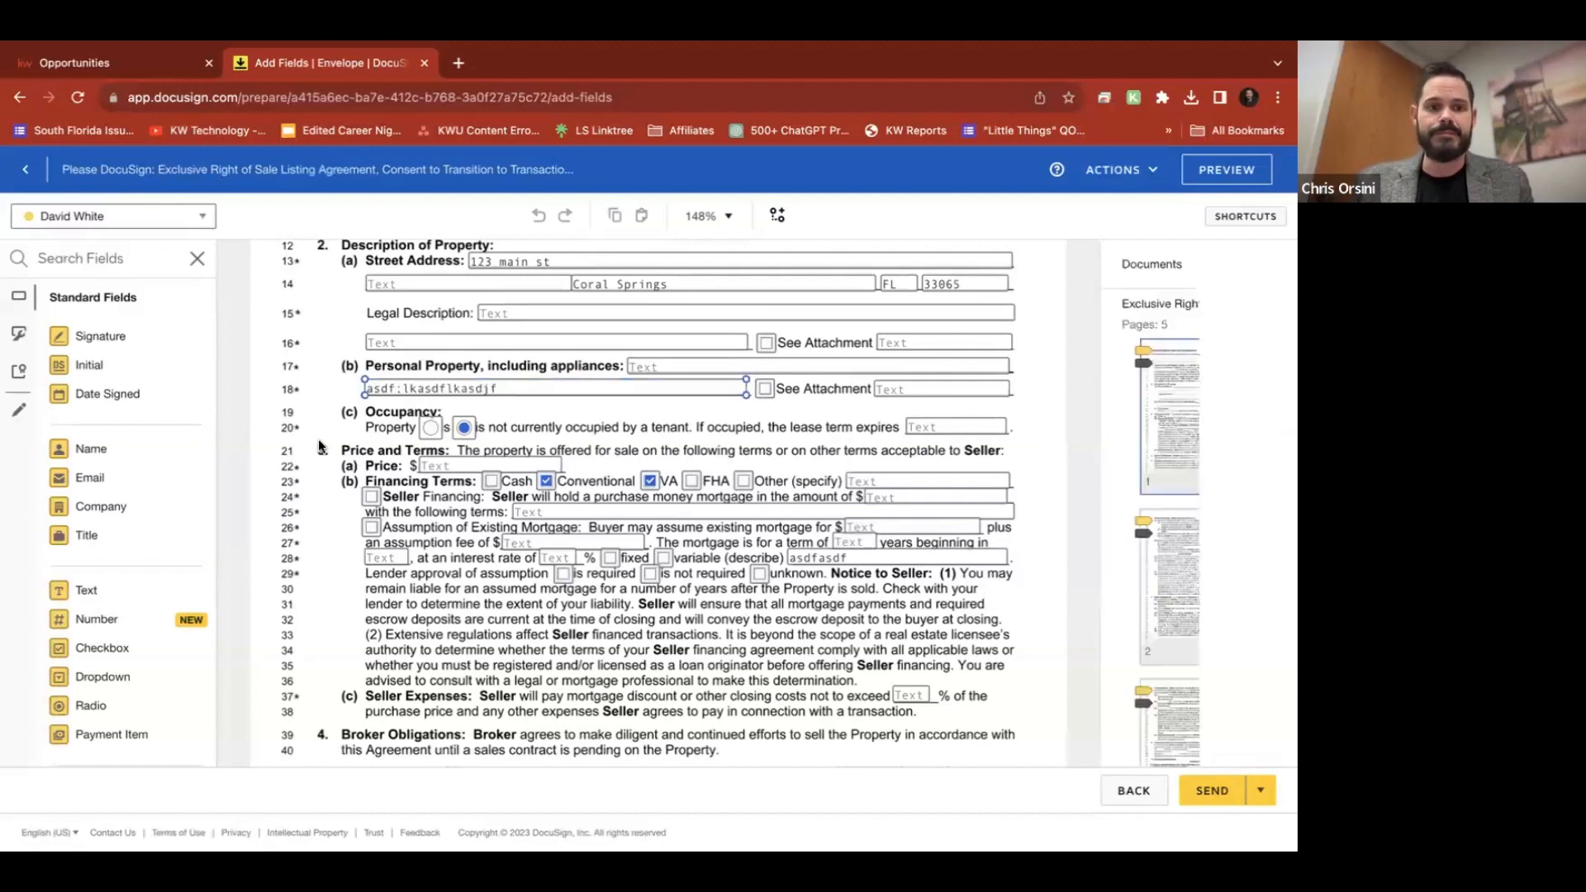
Switch the field recipient to the agent, the second signer
left_click(186, 217)
left_click(73, 271)
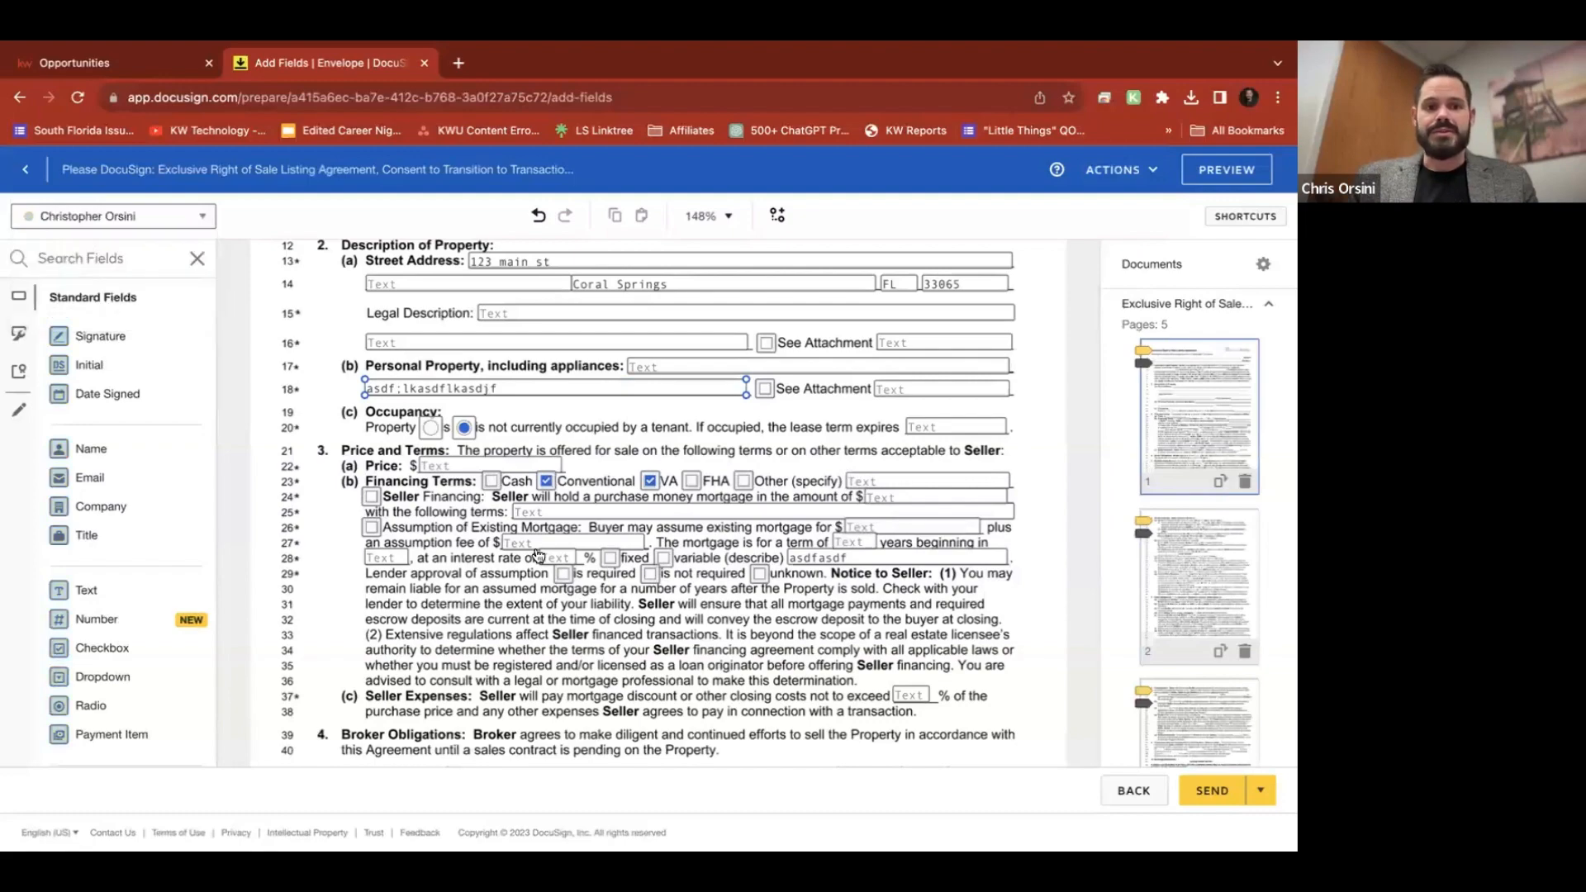
scroll(533, 547, "down", 10)
scroll(533, 546, "up", 8)
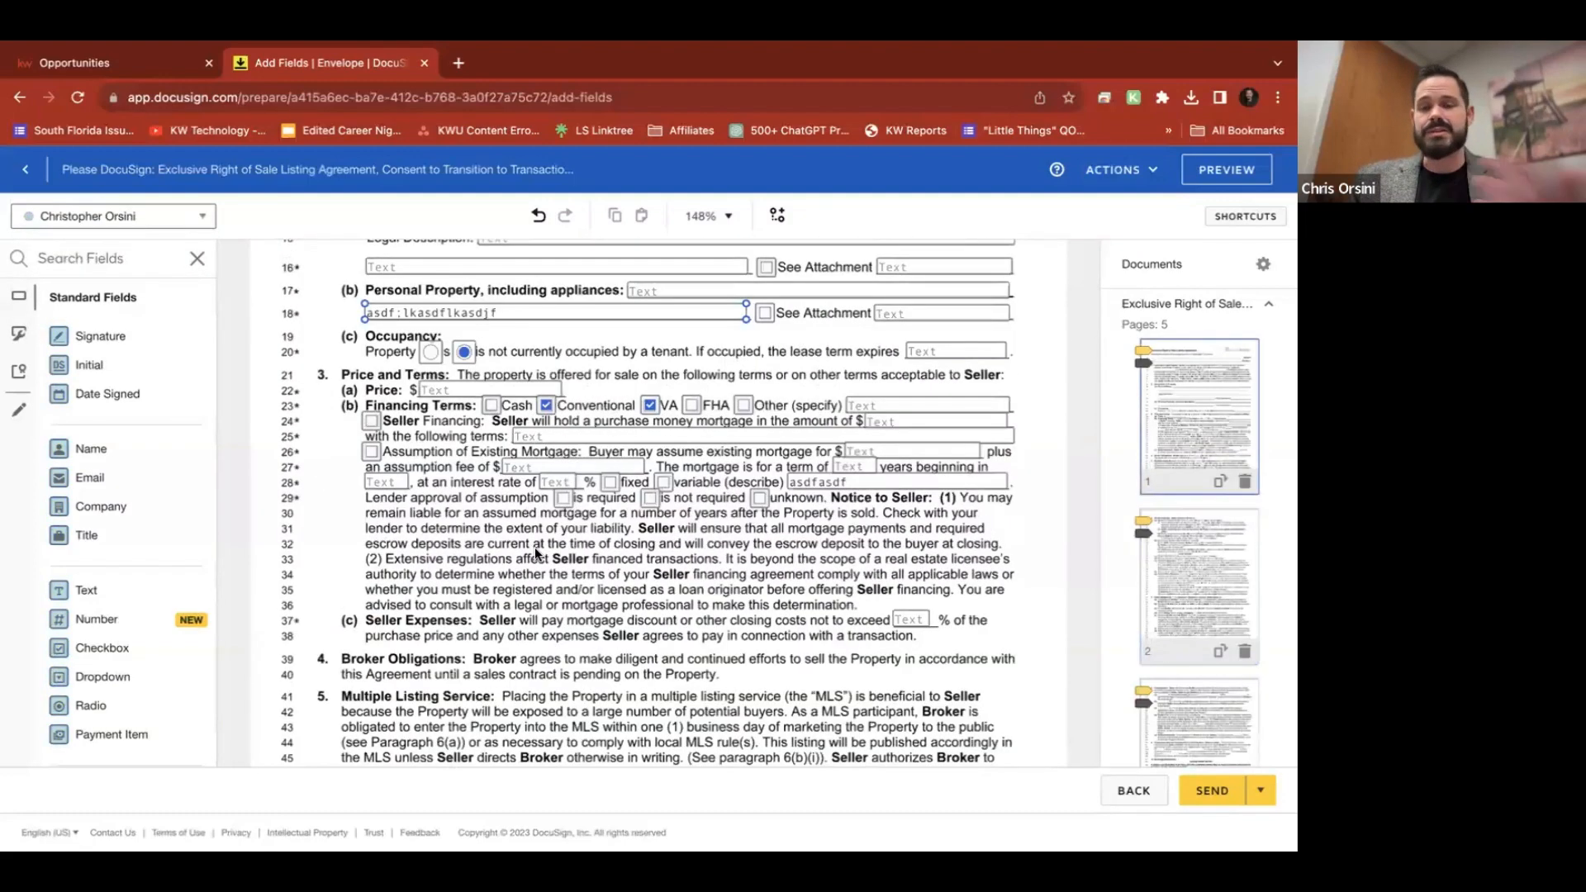
scroll(534, 553, "down", 4)
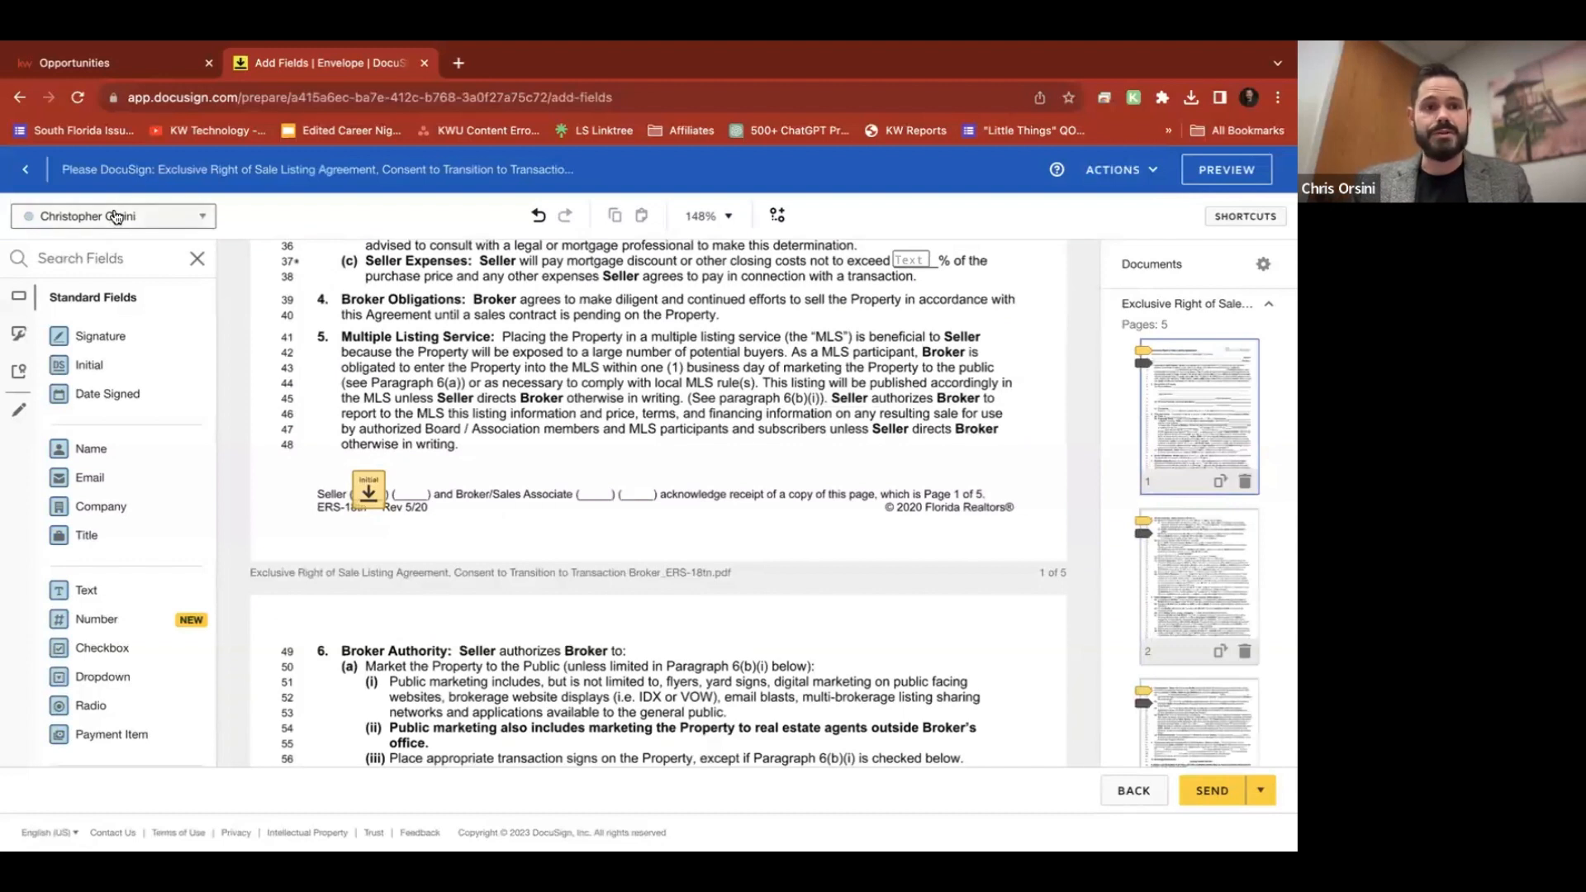
left_click(142, 219)
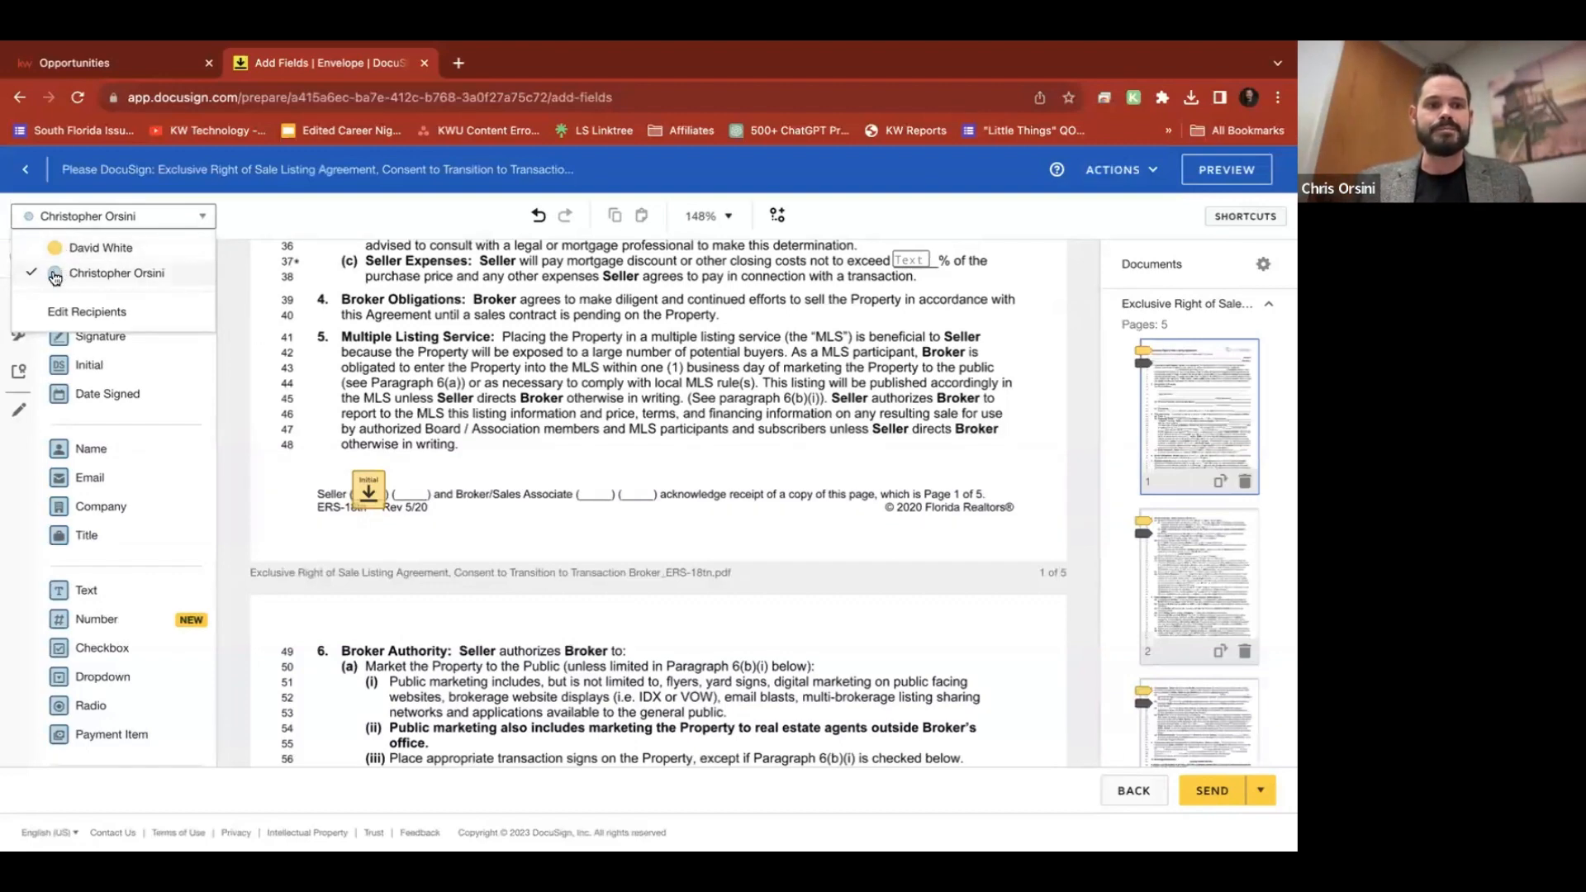
left_click(68, 312)
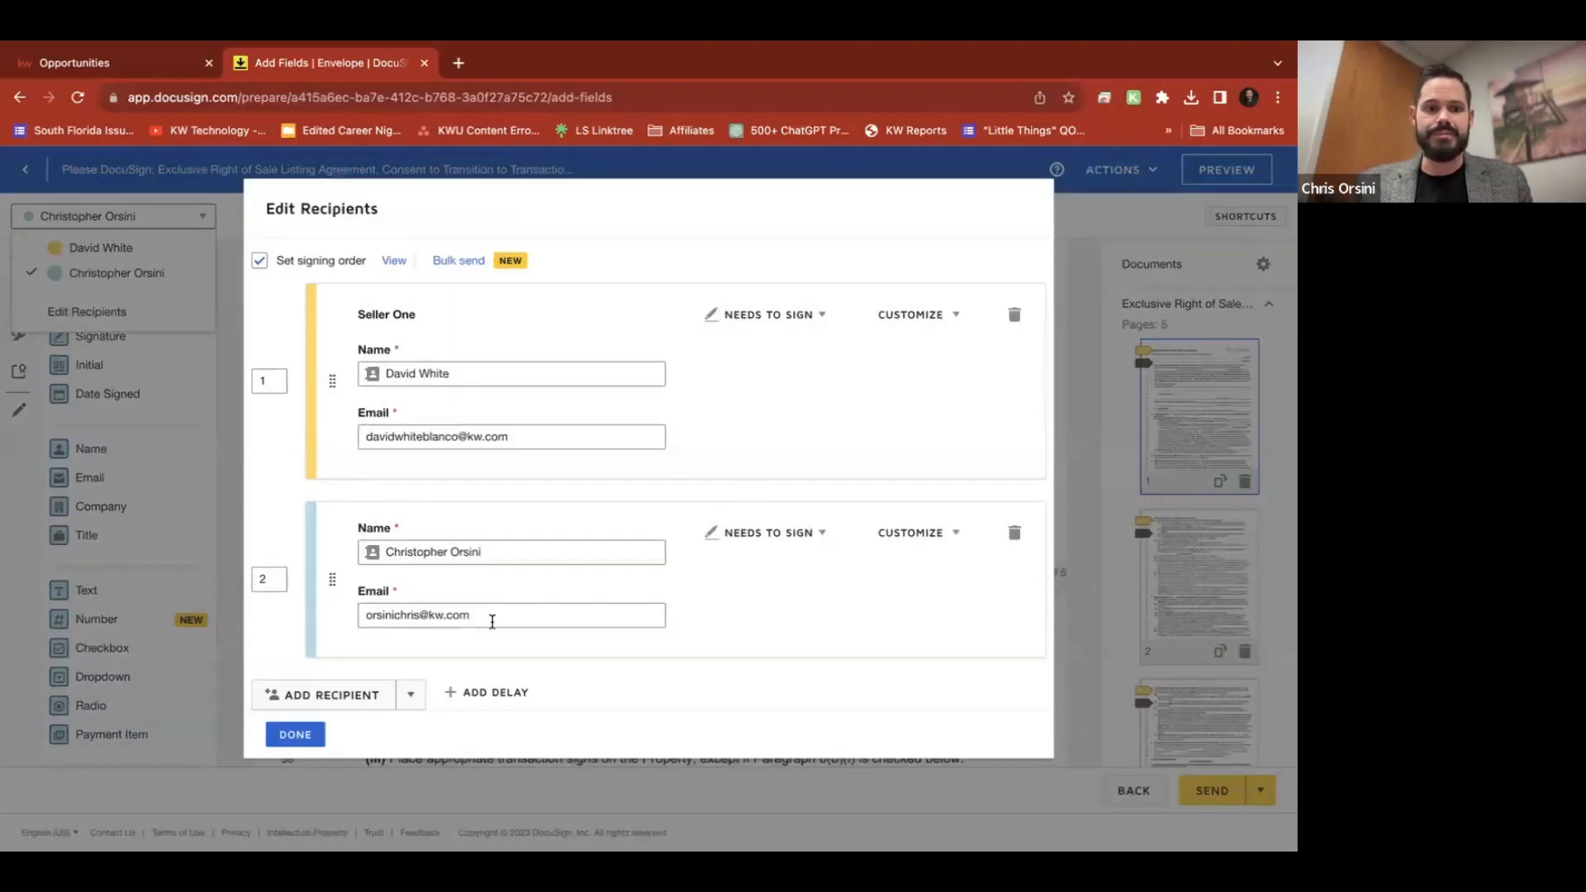
left_click(487, 616)
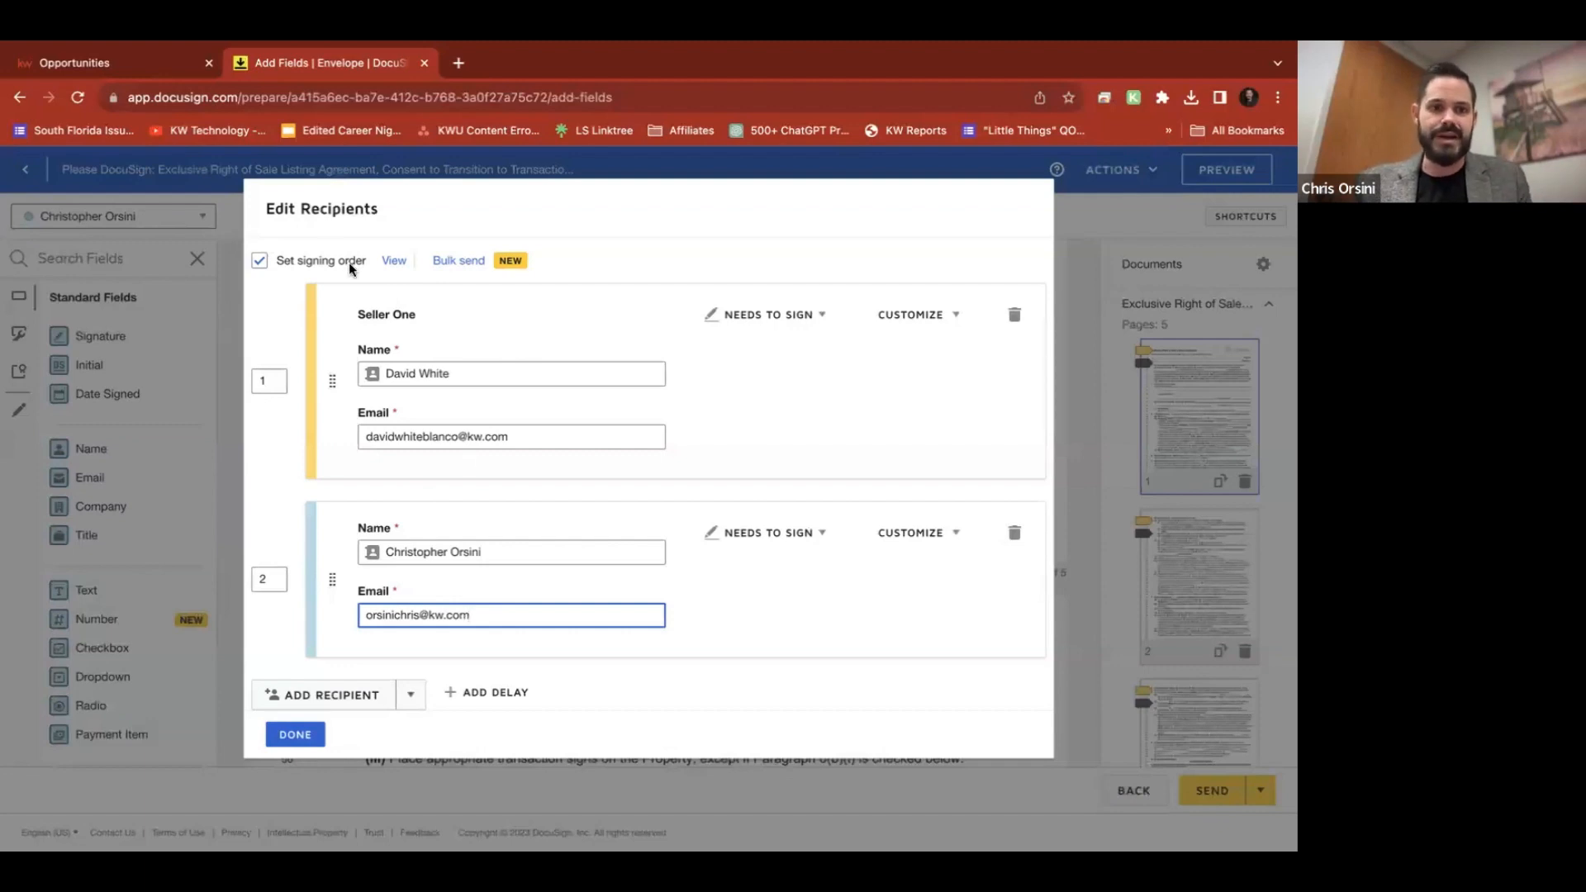
left_click(988, 404)
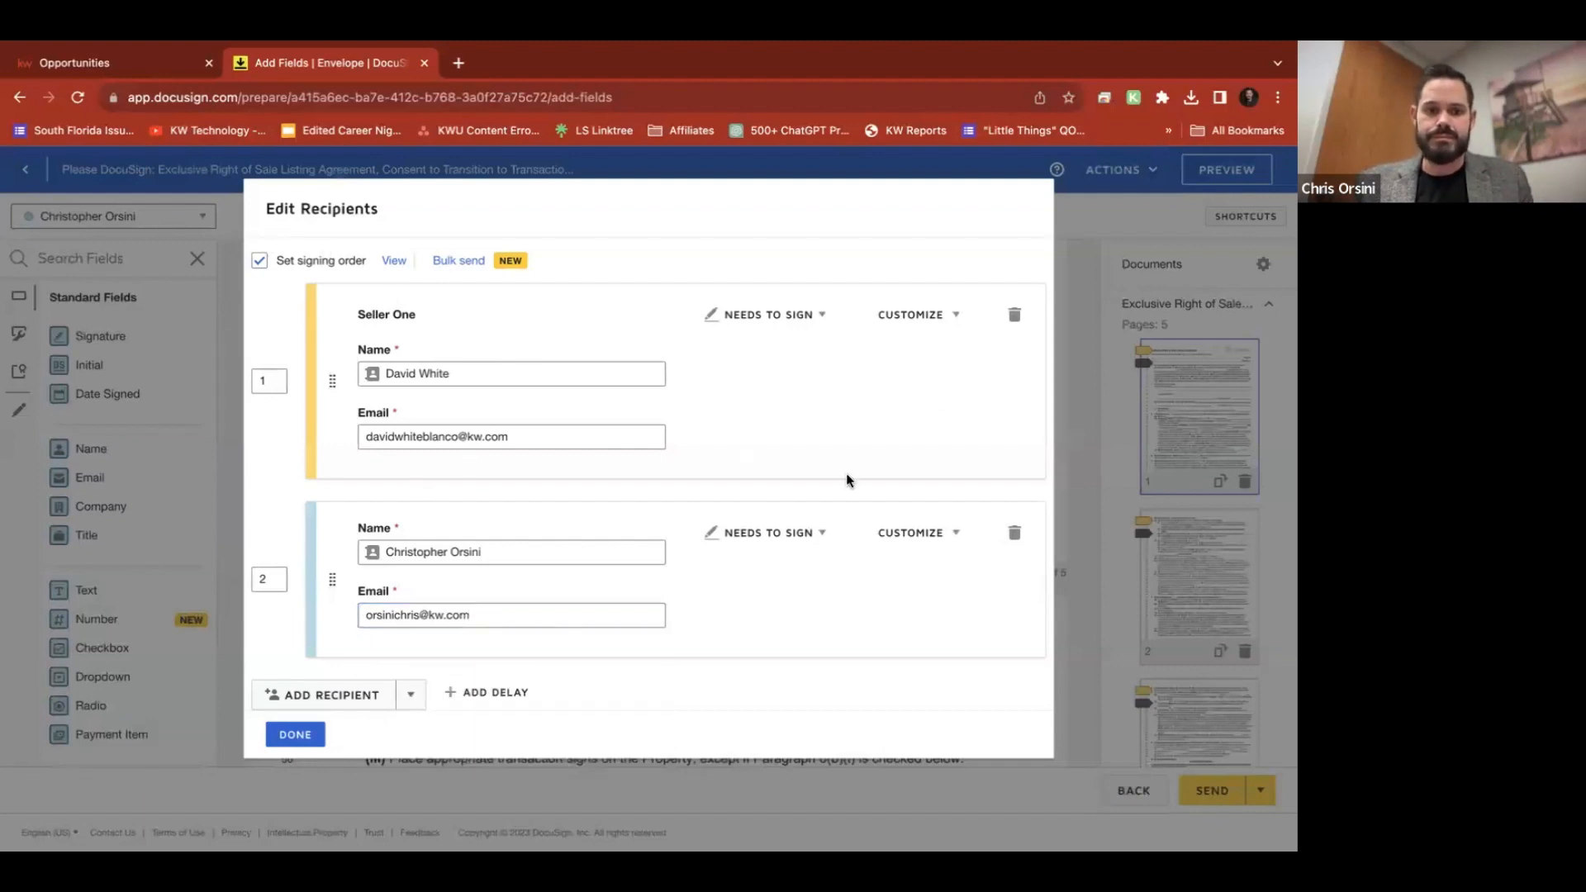
left_click(295, 735)
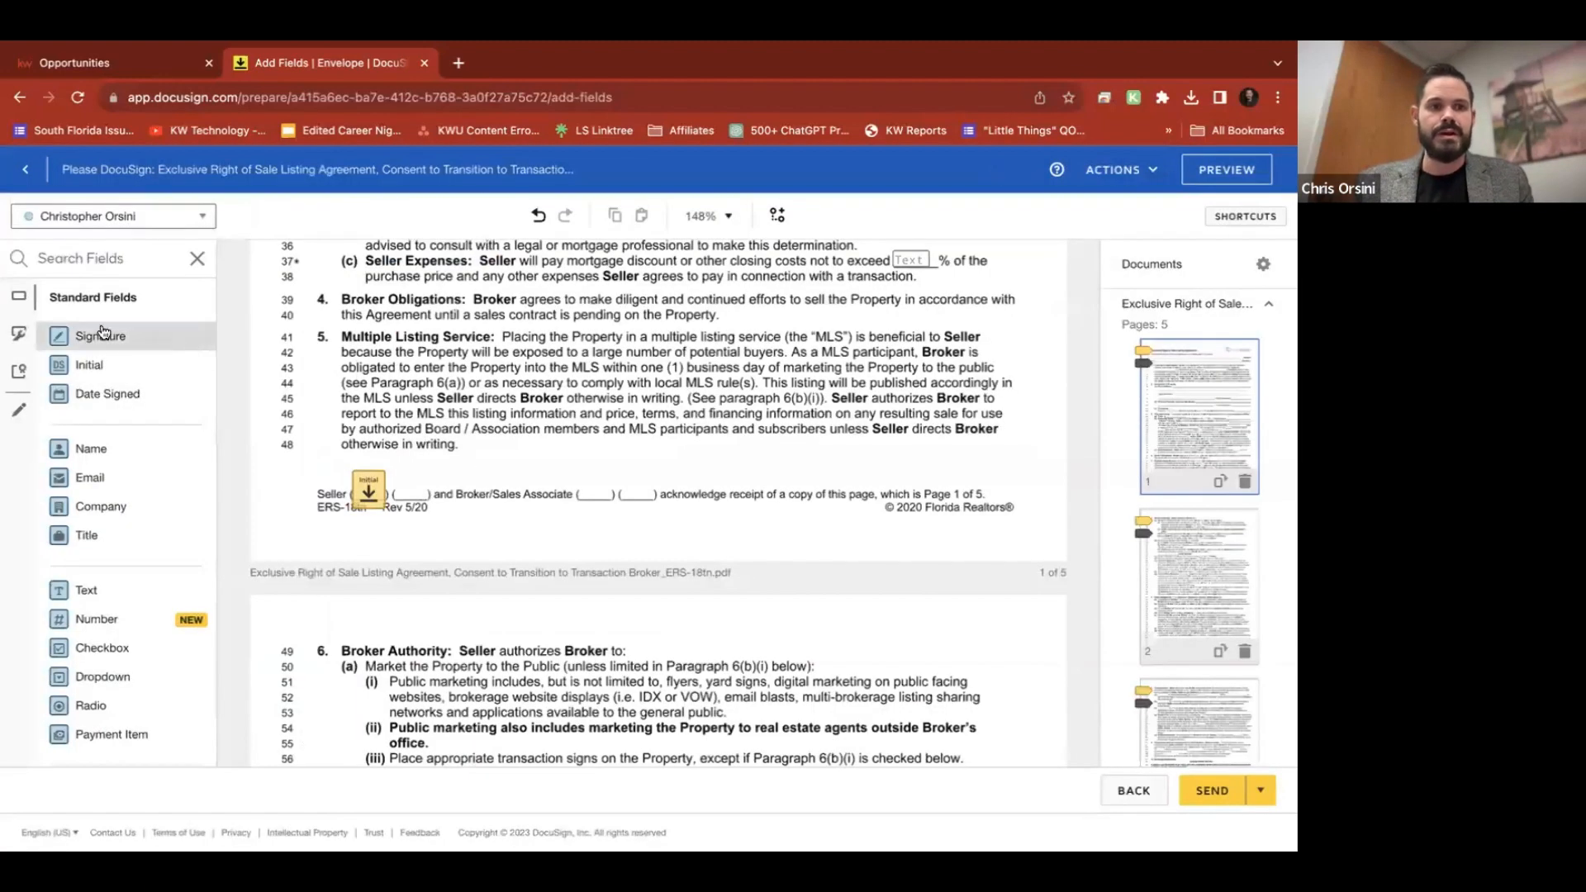
Place an agent Initial field on page 1's Broker/Sales Associate initials line beside Seller One's
left_click_drag(68, 371, 594, 491)
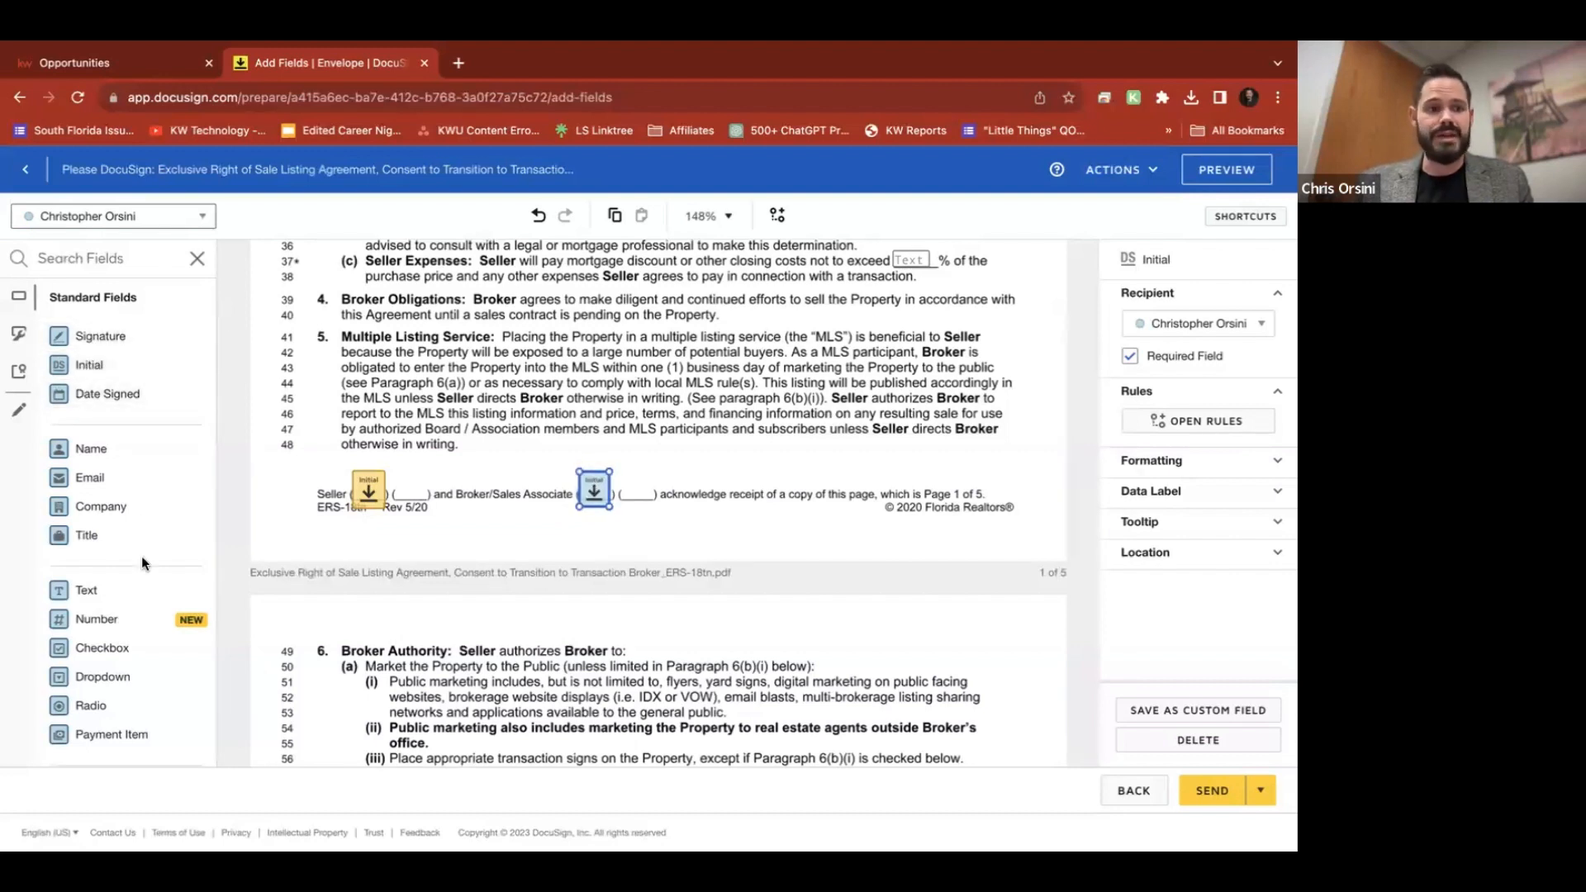
scroll(83, 653, "down", 3)
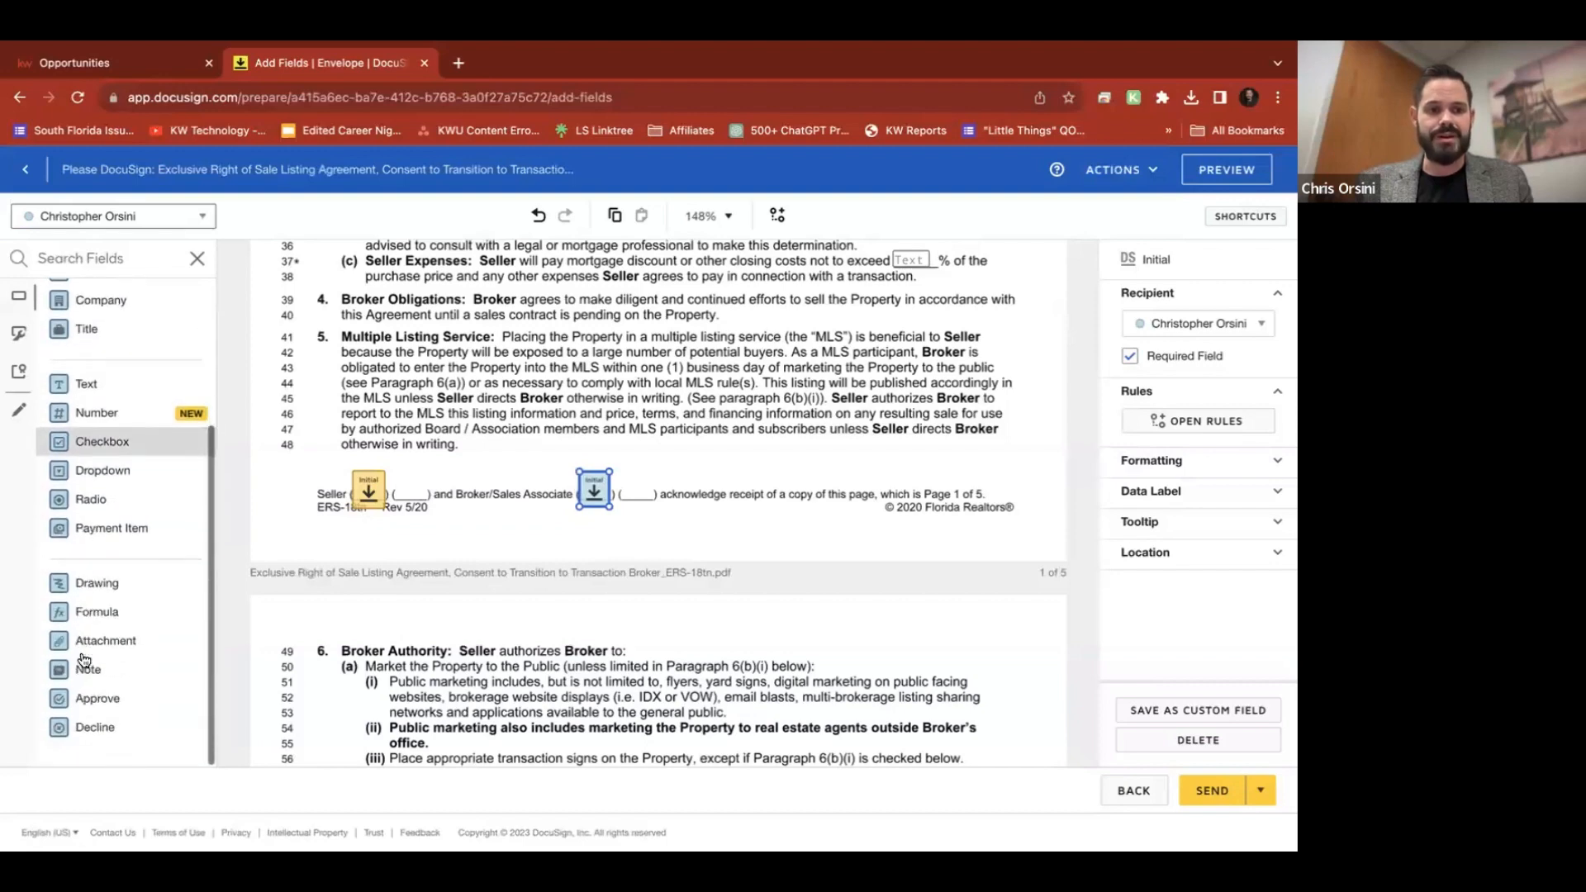
scroll(83, 658, "up", 3)
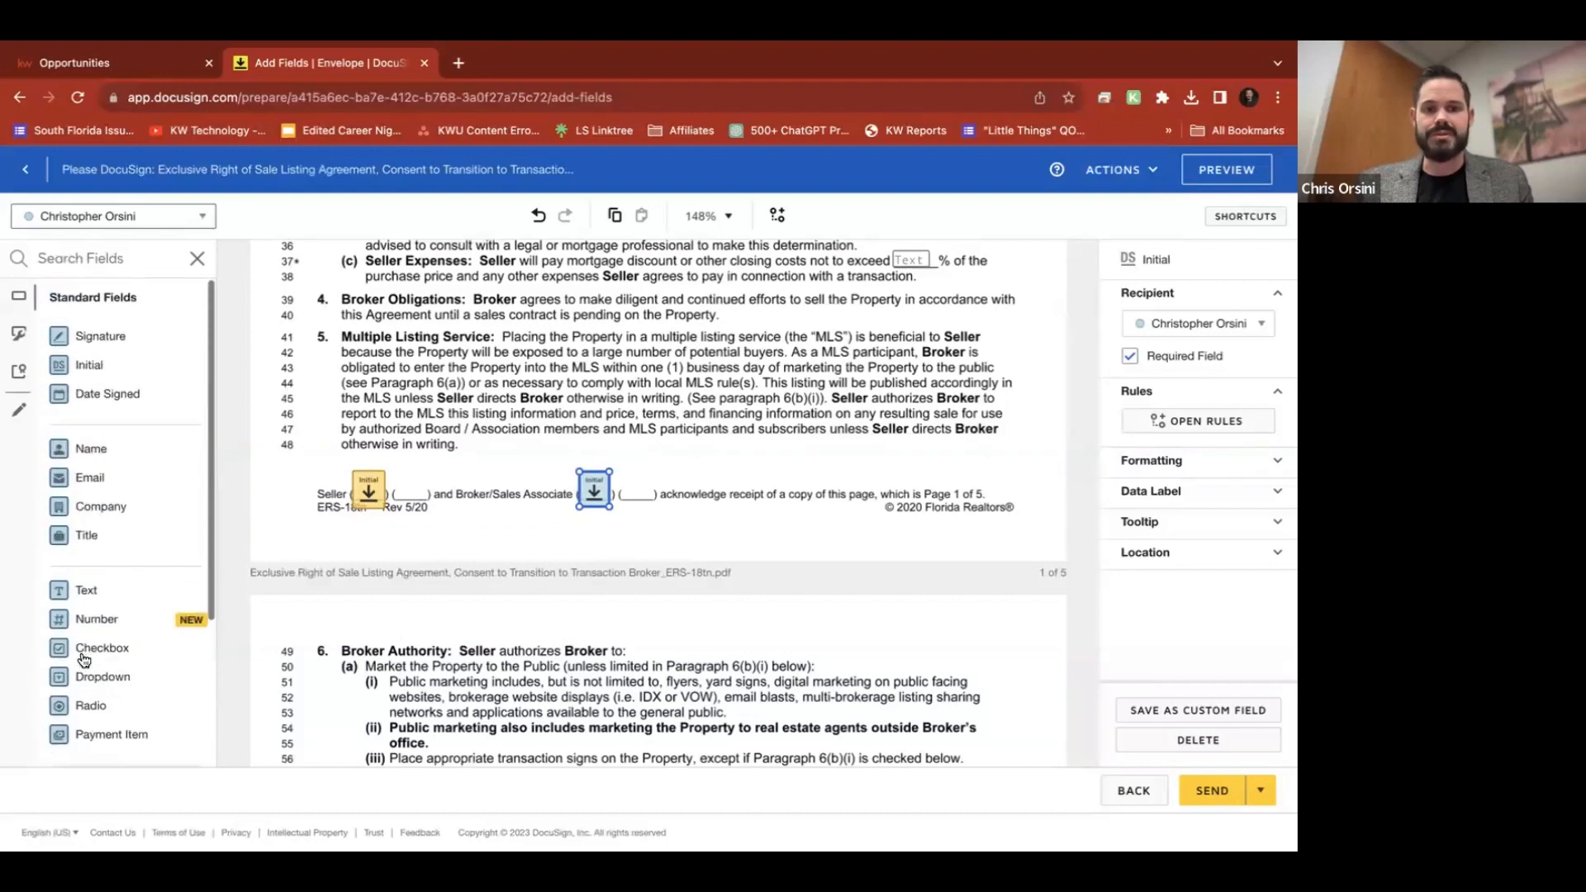
left_click(743, 505)
scroll(742, 503, "down", 10)
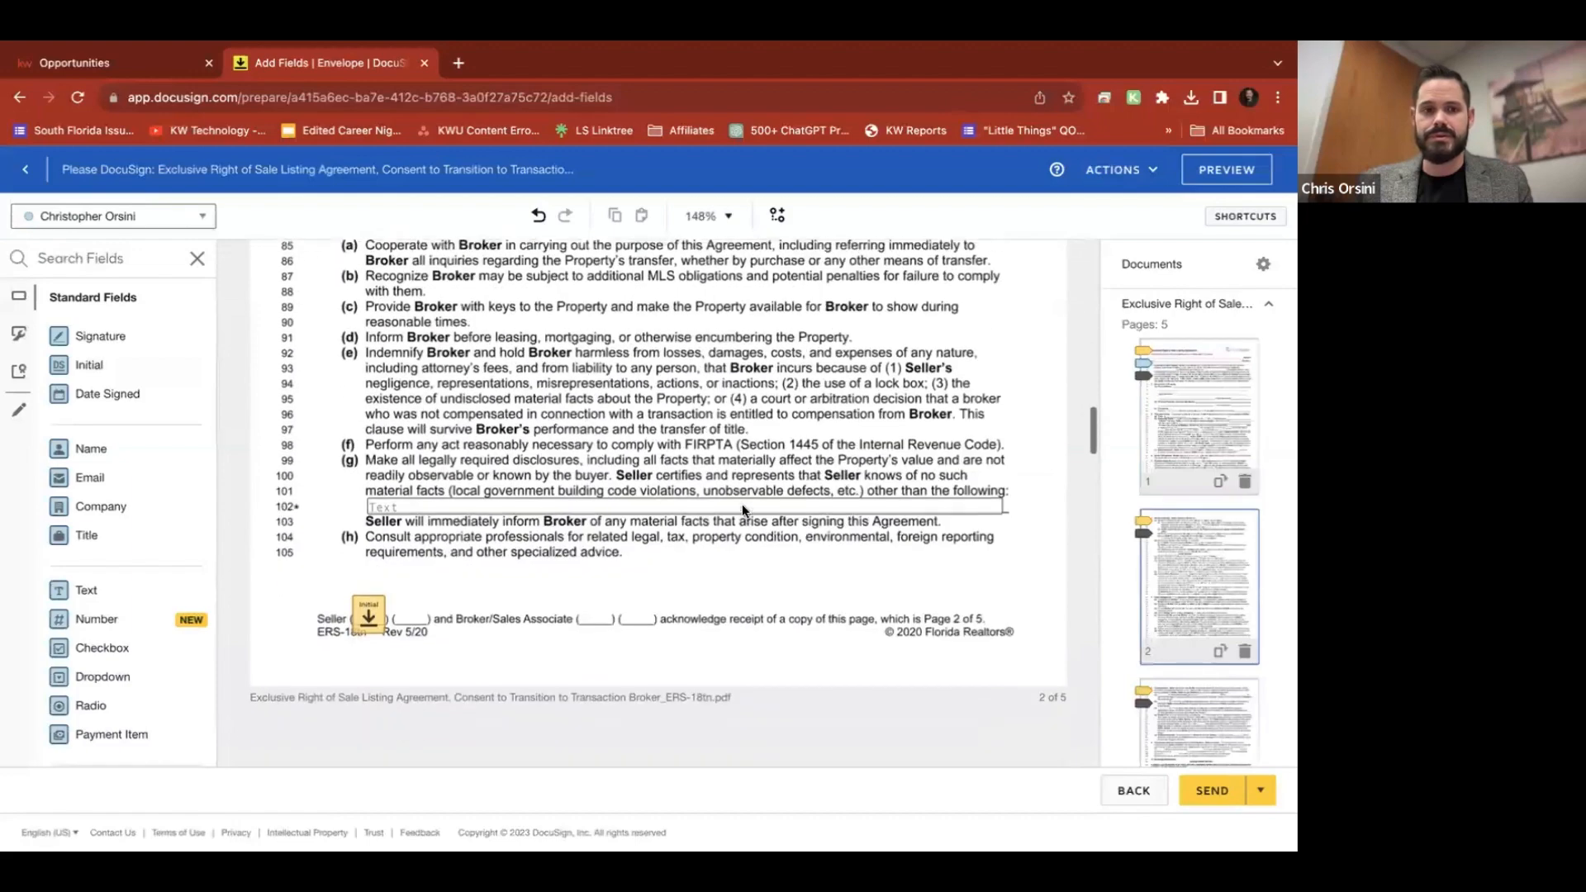
scroll(742, 504, "up", 8)
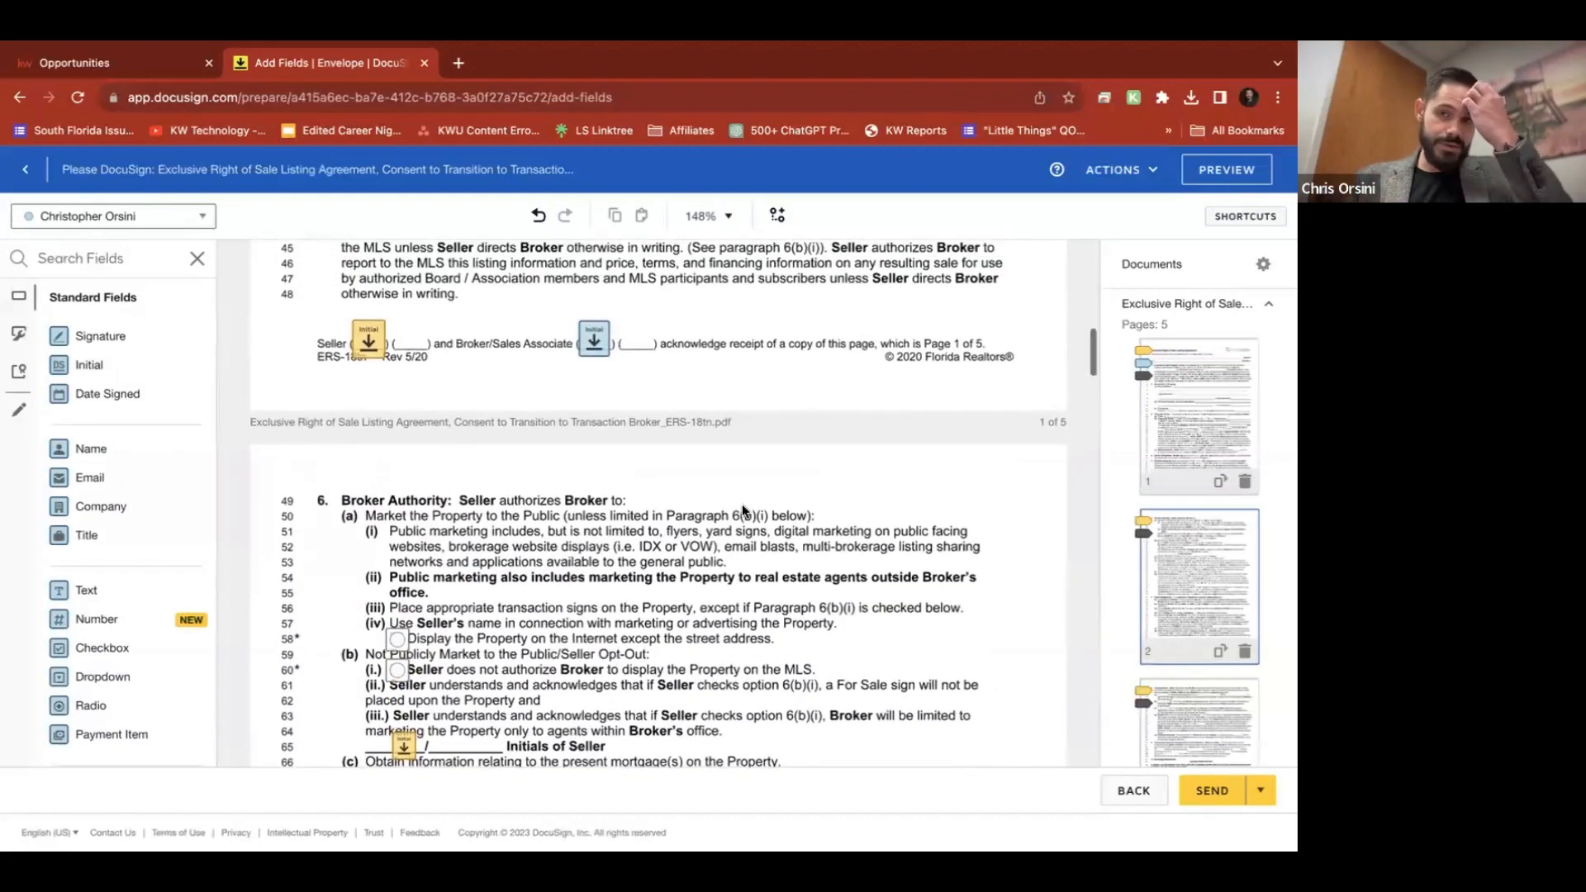
left_click(1250, 177)
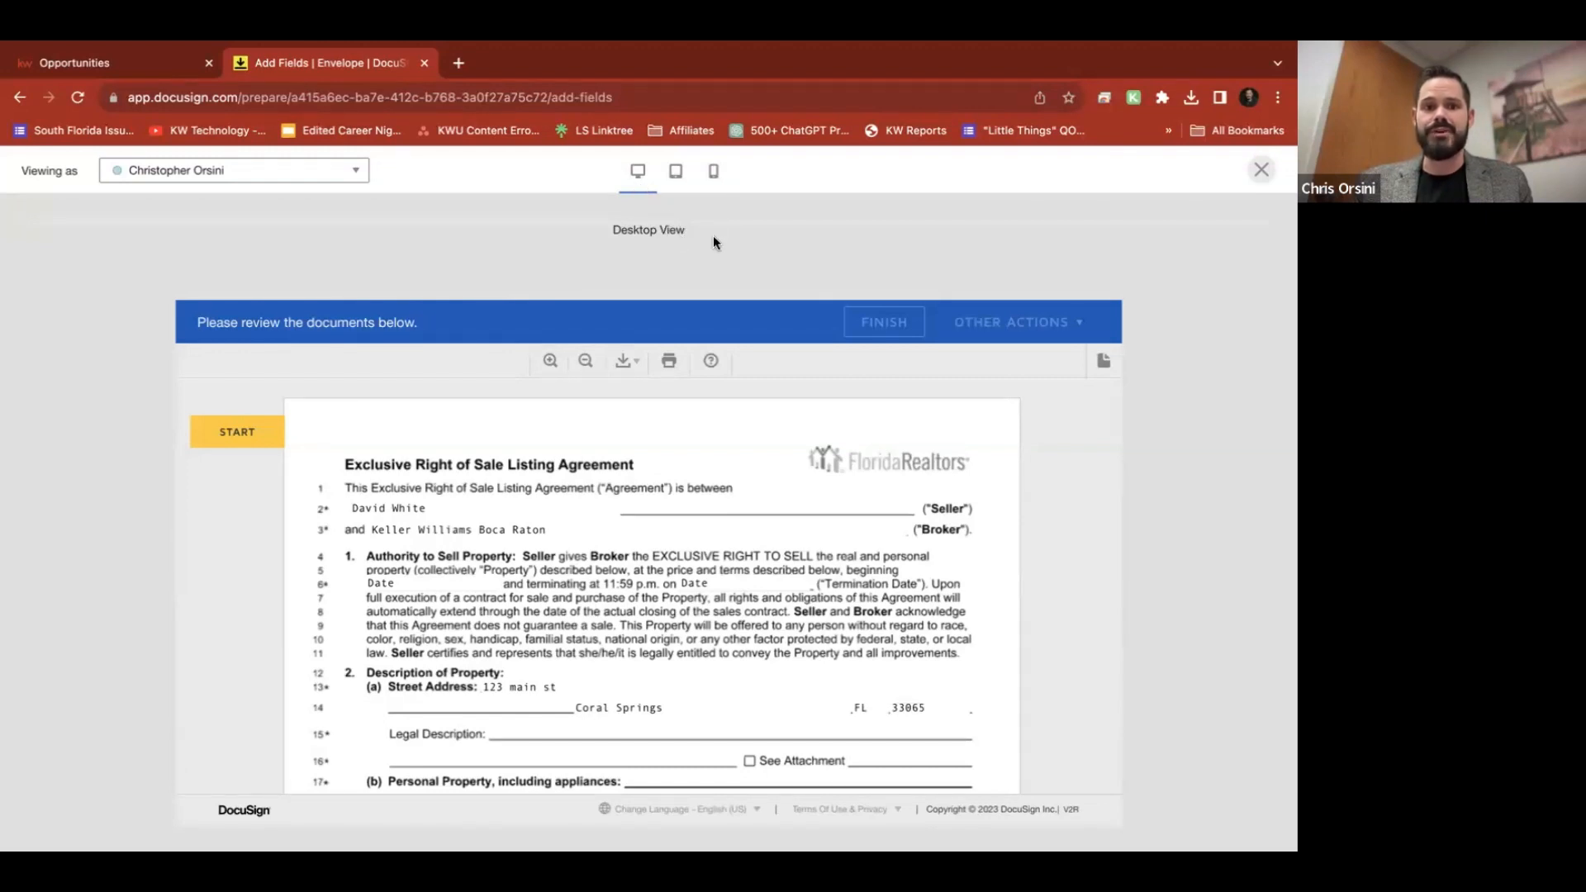
left_click(247, 435)
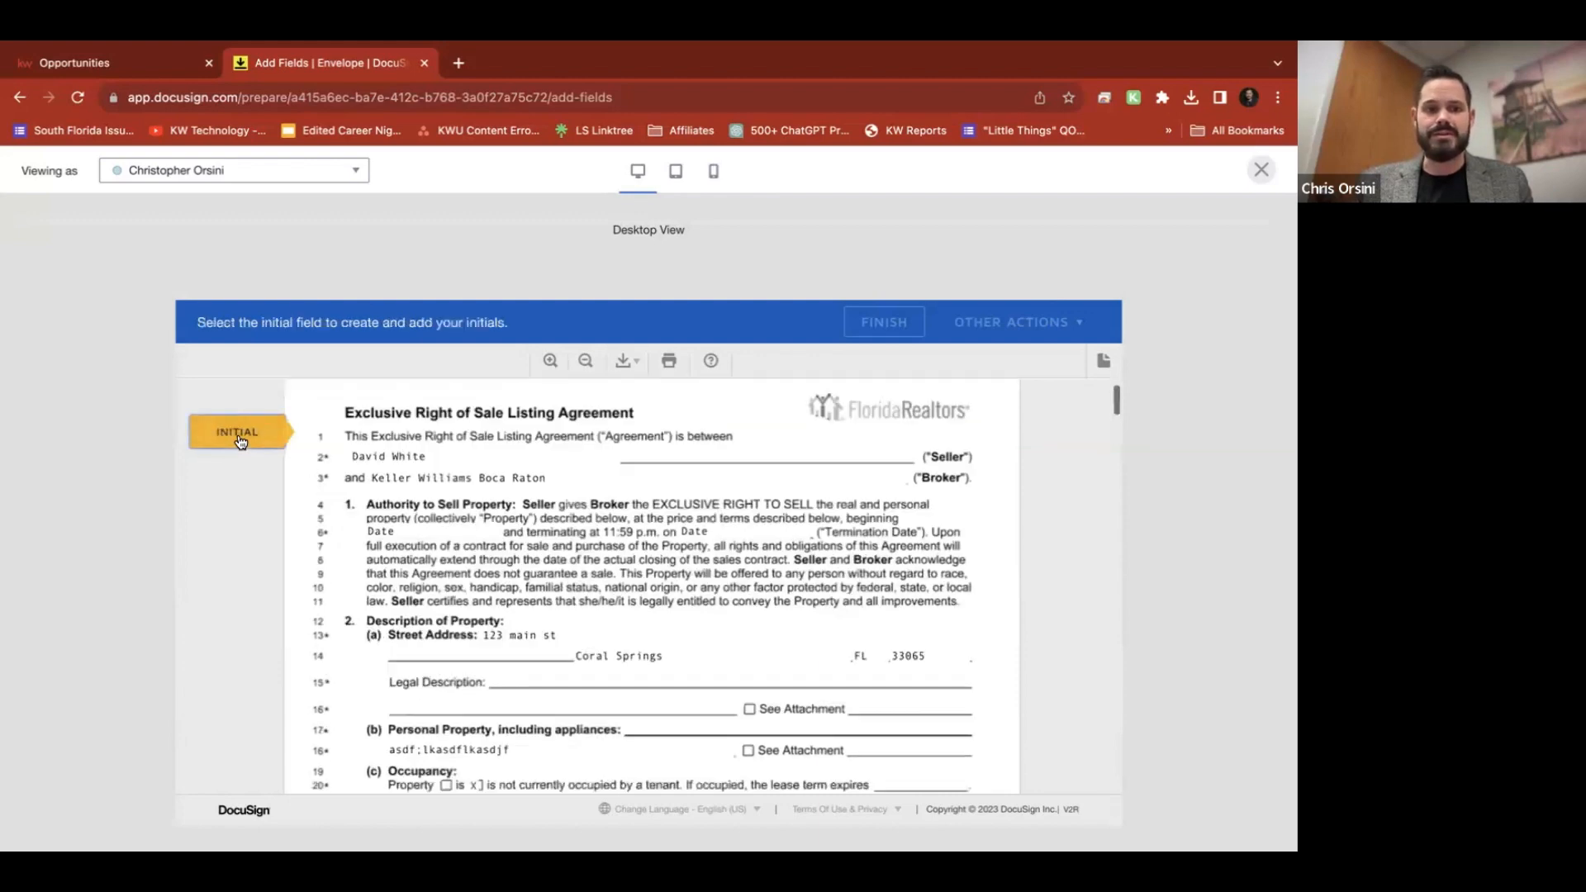
left_click(595, 576)
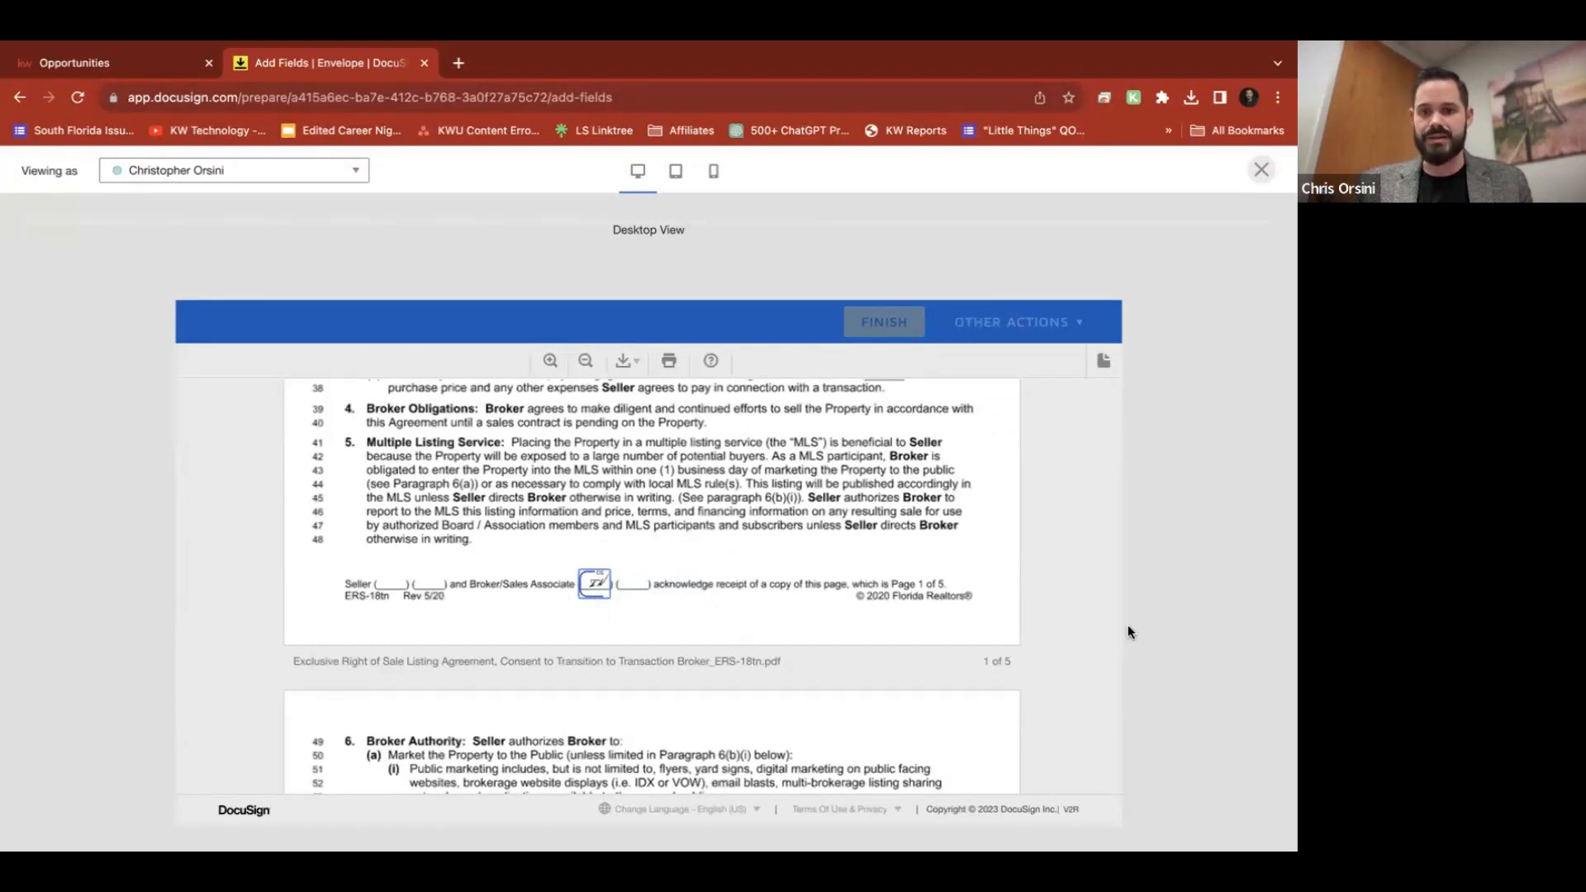
left_click(1261, 170)
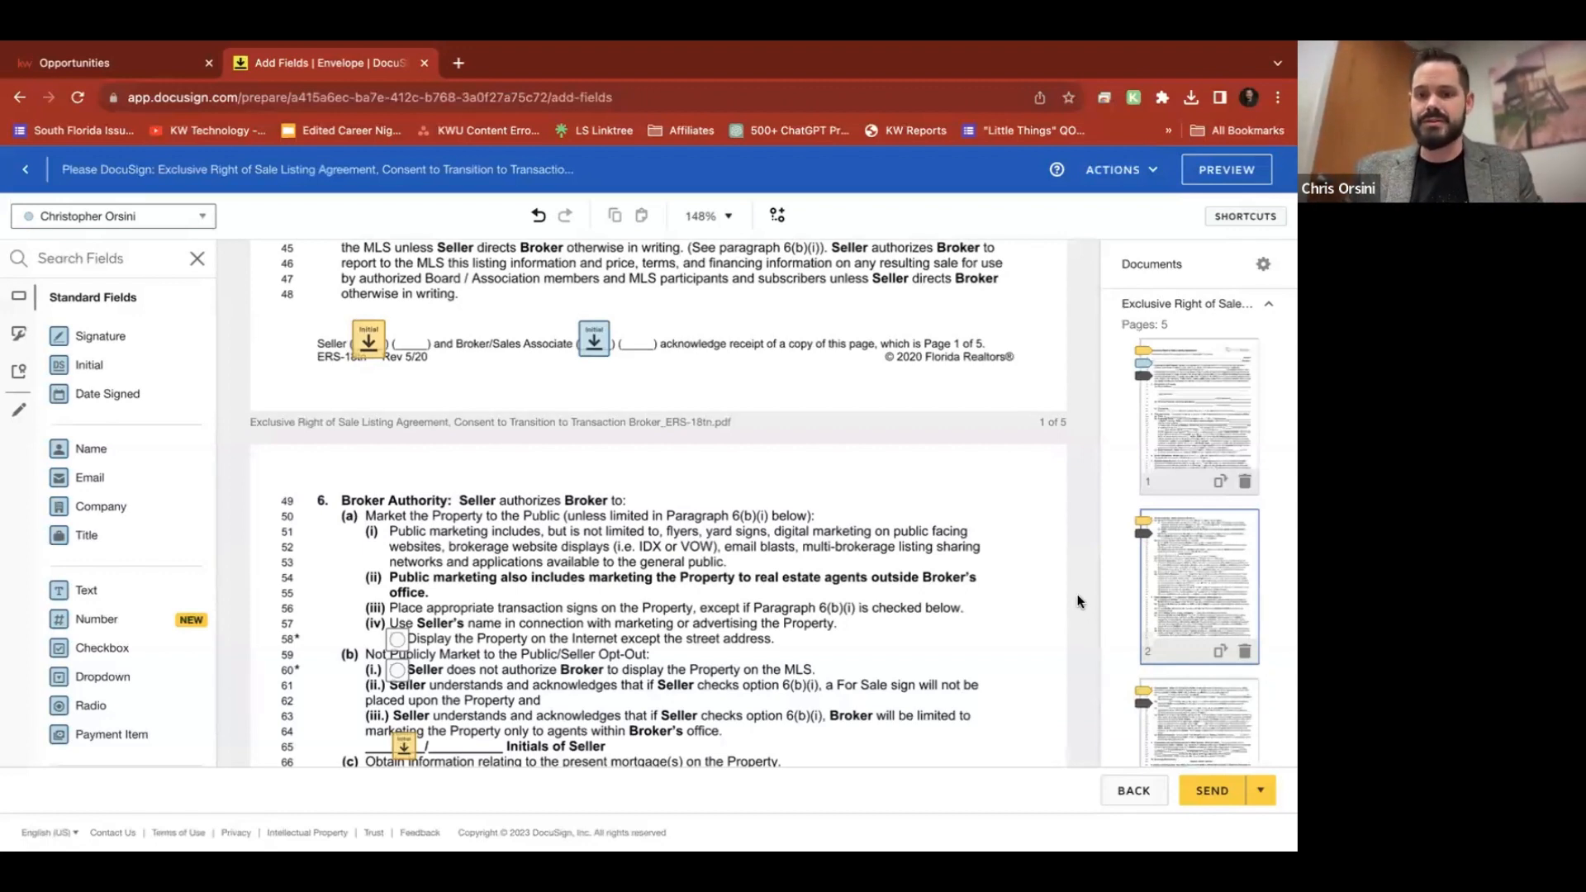
Send the listing agreement envelope and open its details from the room's Envelopes tab
left_click(1214, 793)
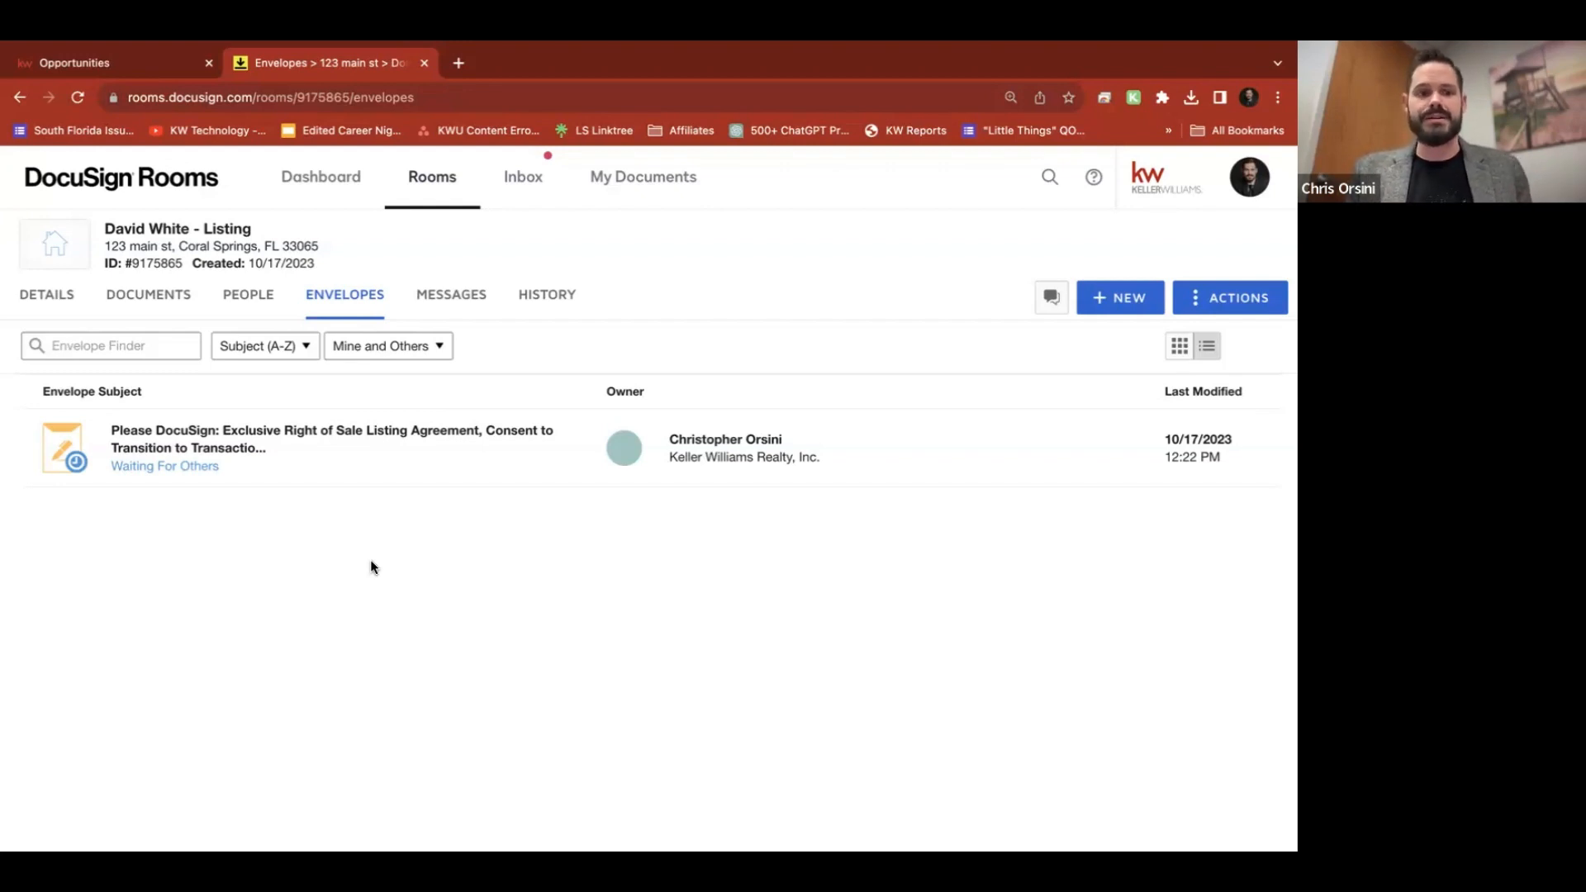
left_click(209, 431)
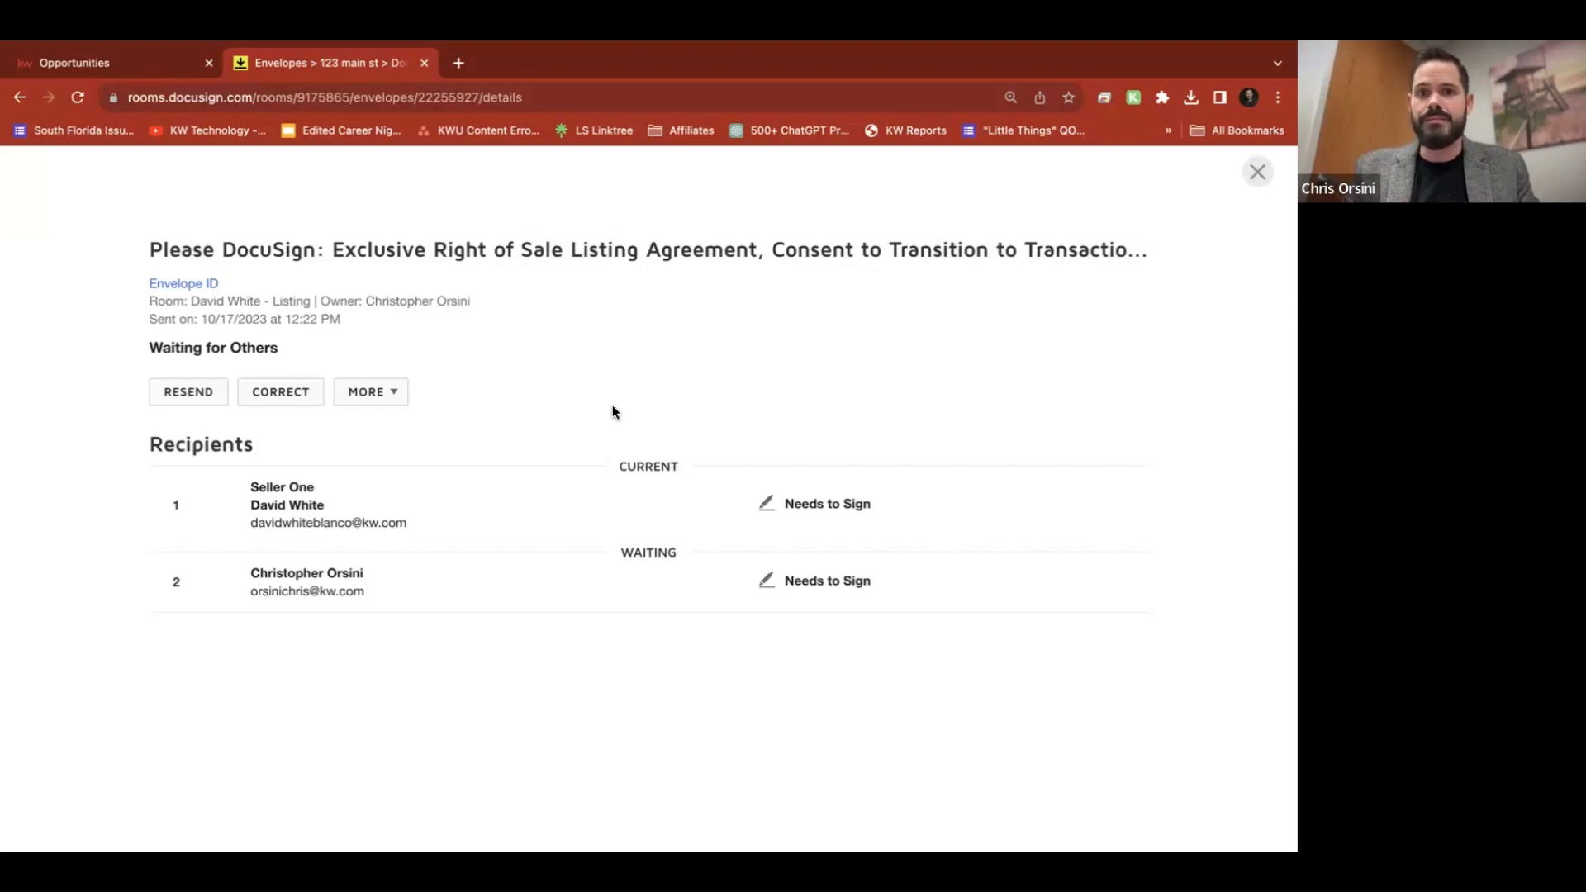
left_click(71, 98)
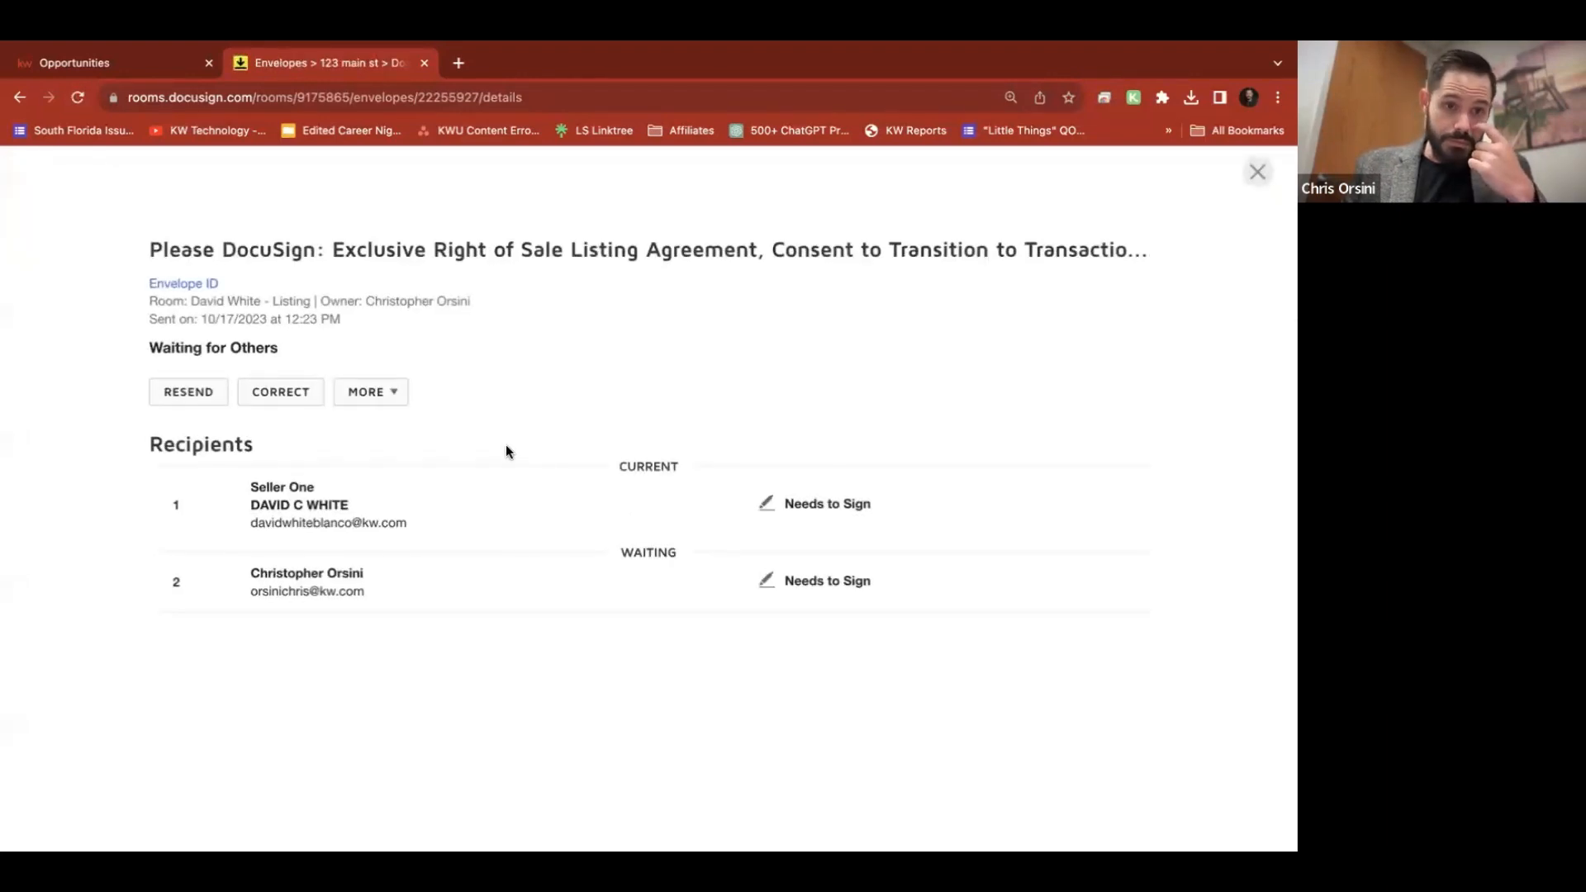
left_click(190, 395)
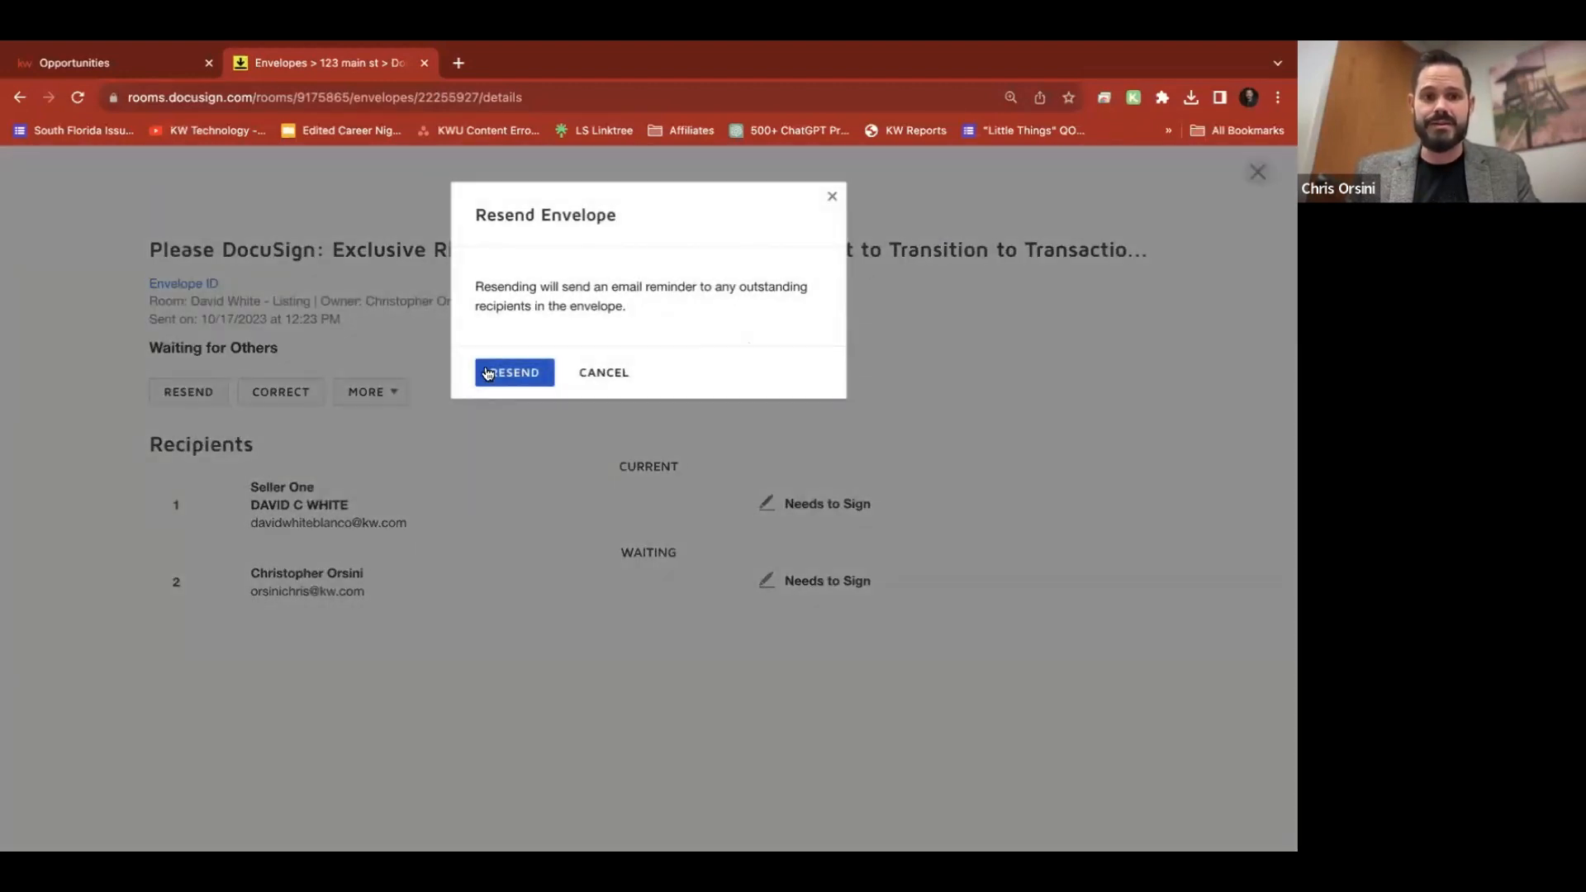
left_click(833, 196)
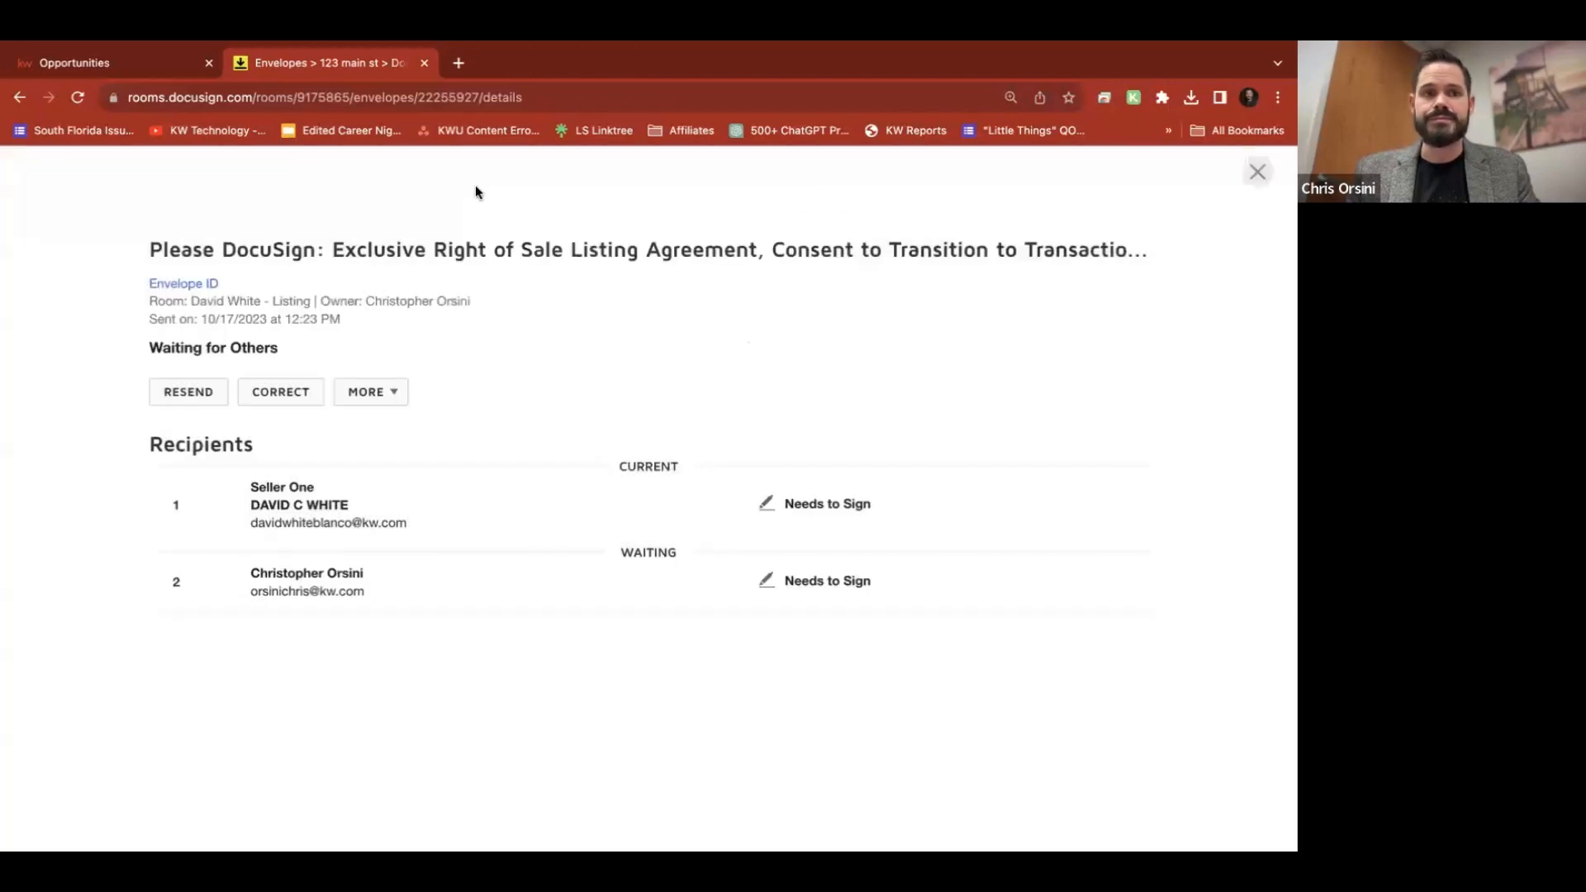
left_click(78, 91)
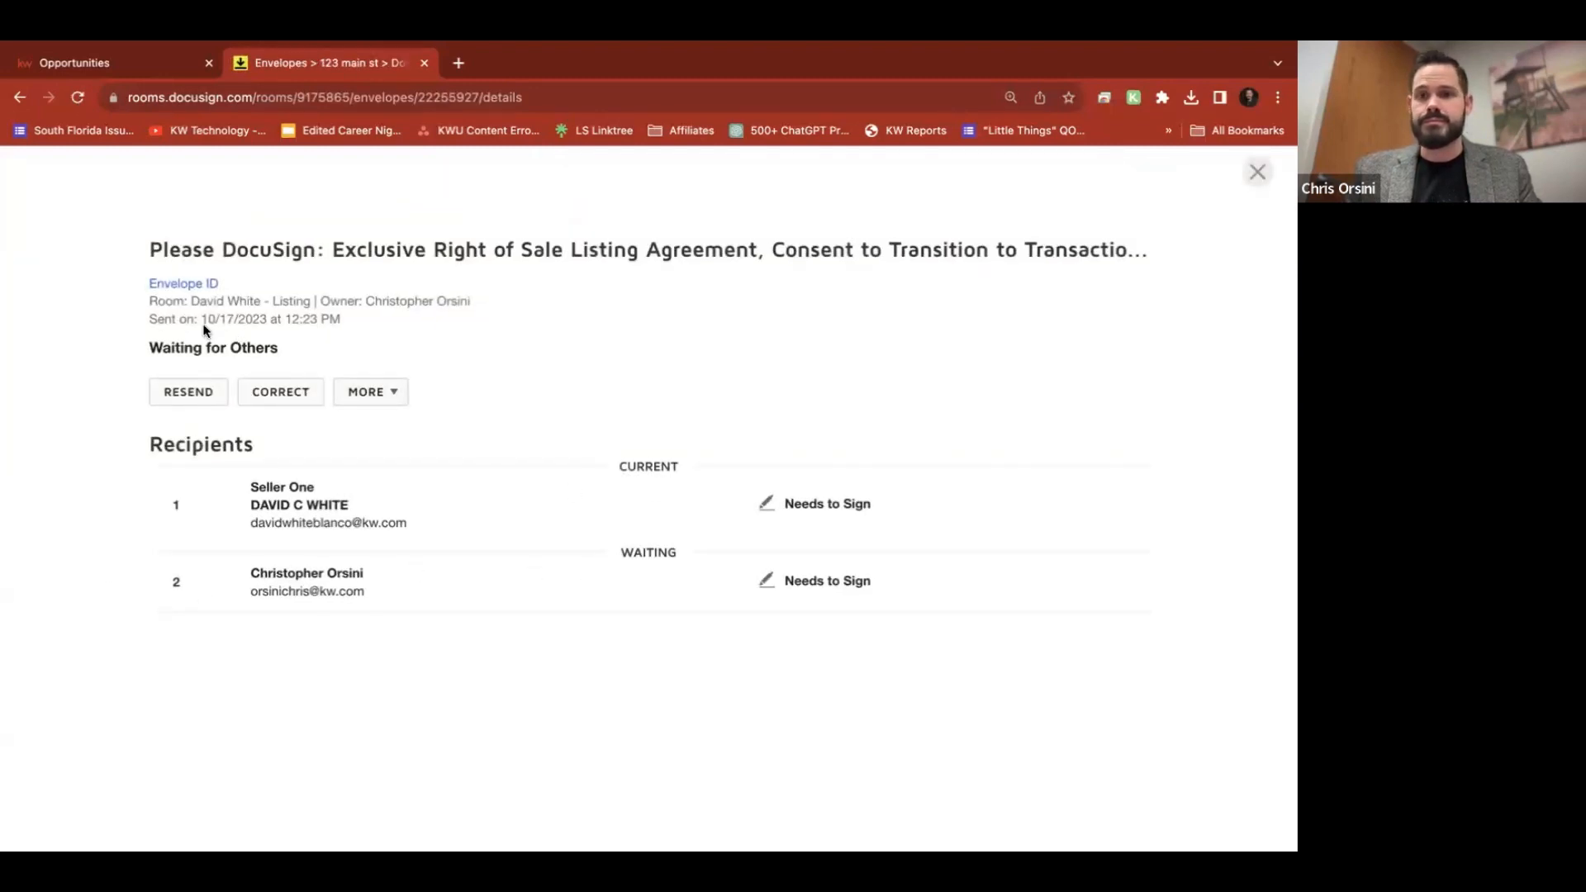
Reload the envelope details to see Seller One signed and the agent signing next
left_click(82, 94)
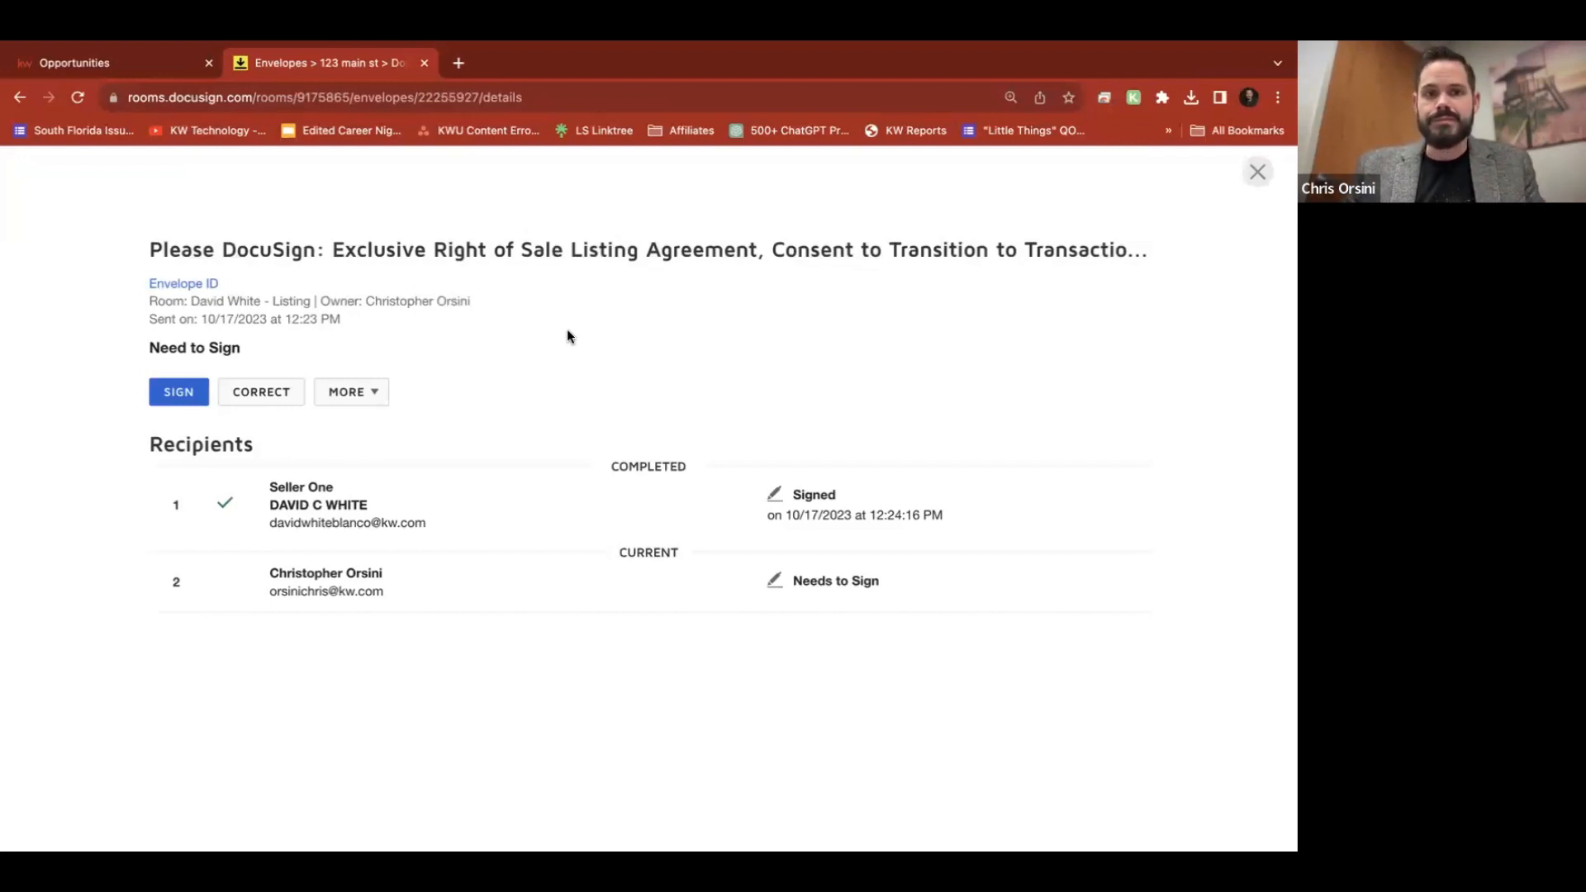
Sign the listing agreement as the agent by adding initials in the Initial Here field and finishing
left_click(173, 391)
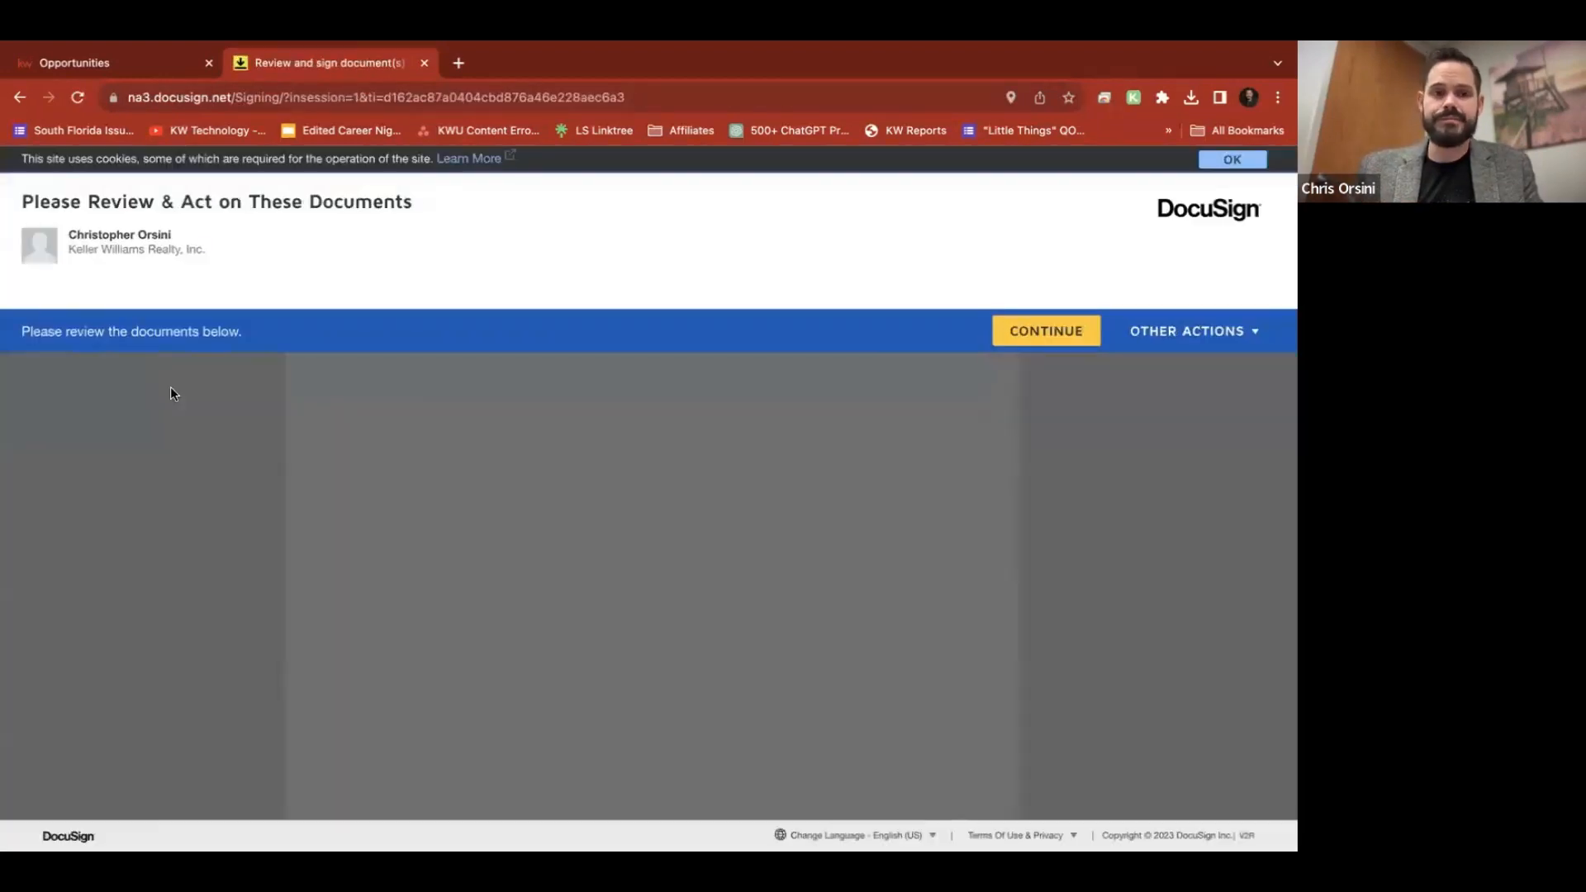
left_click(1044, 329)
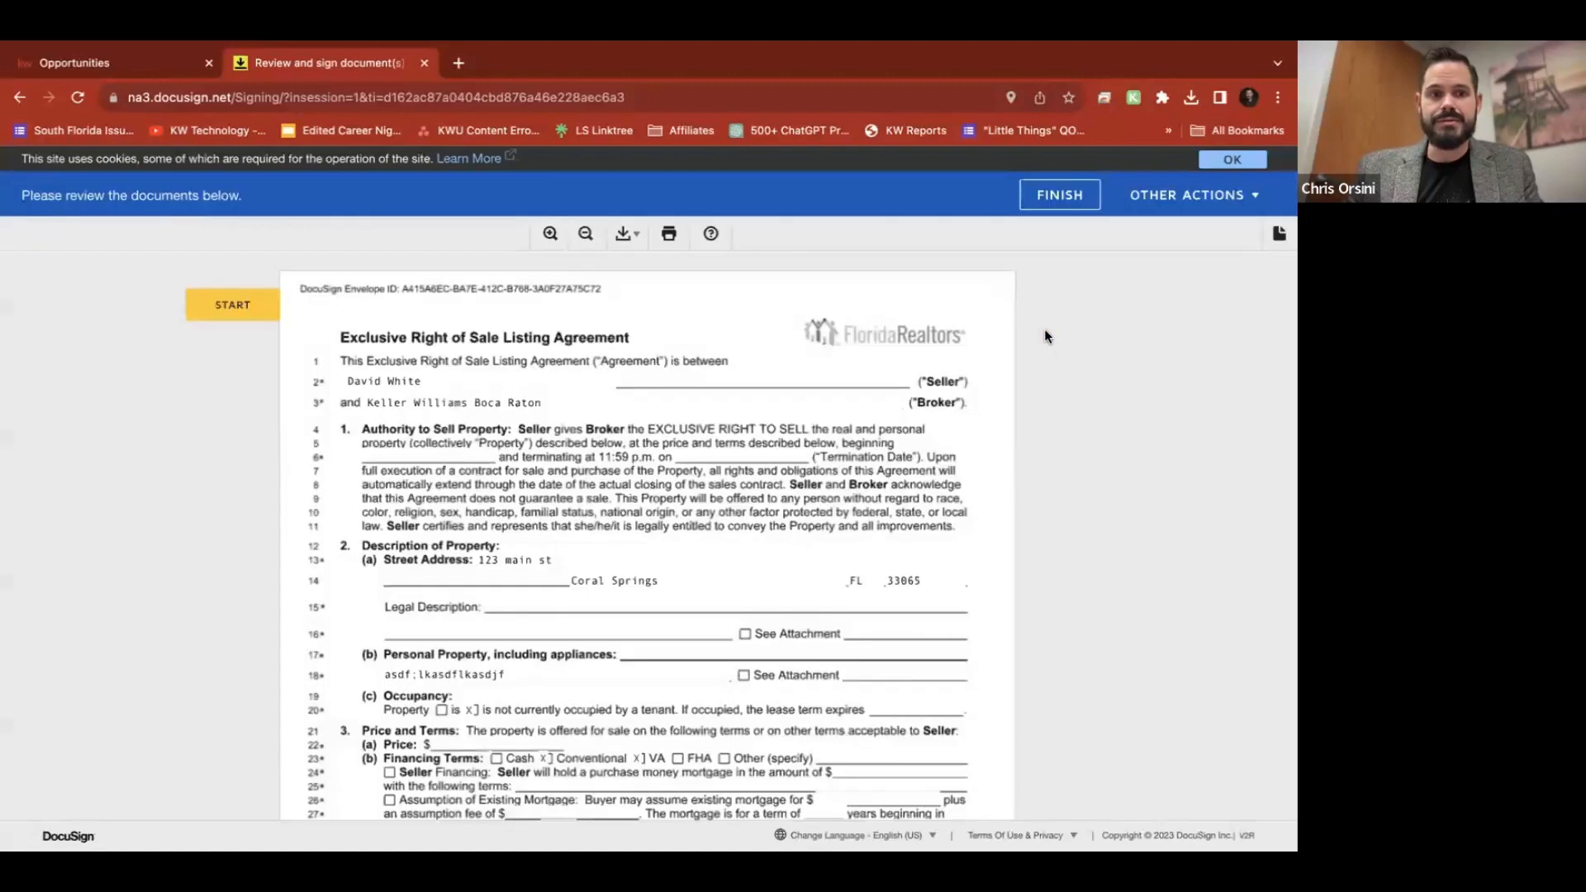
left_click(231, 307)
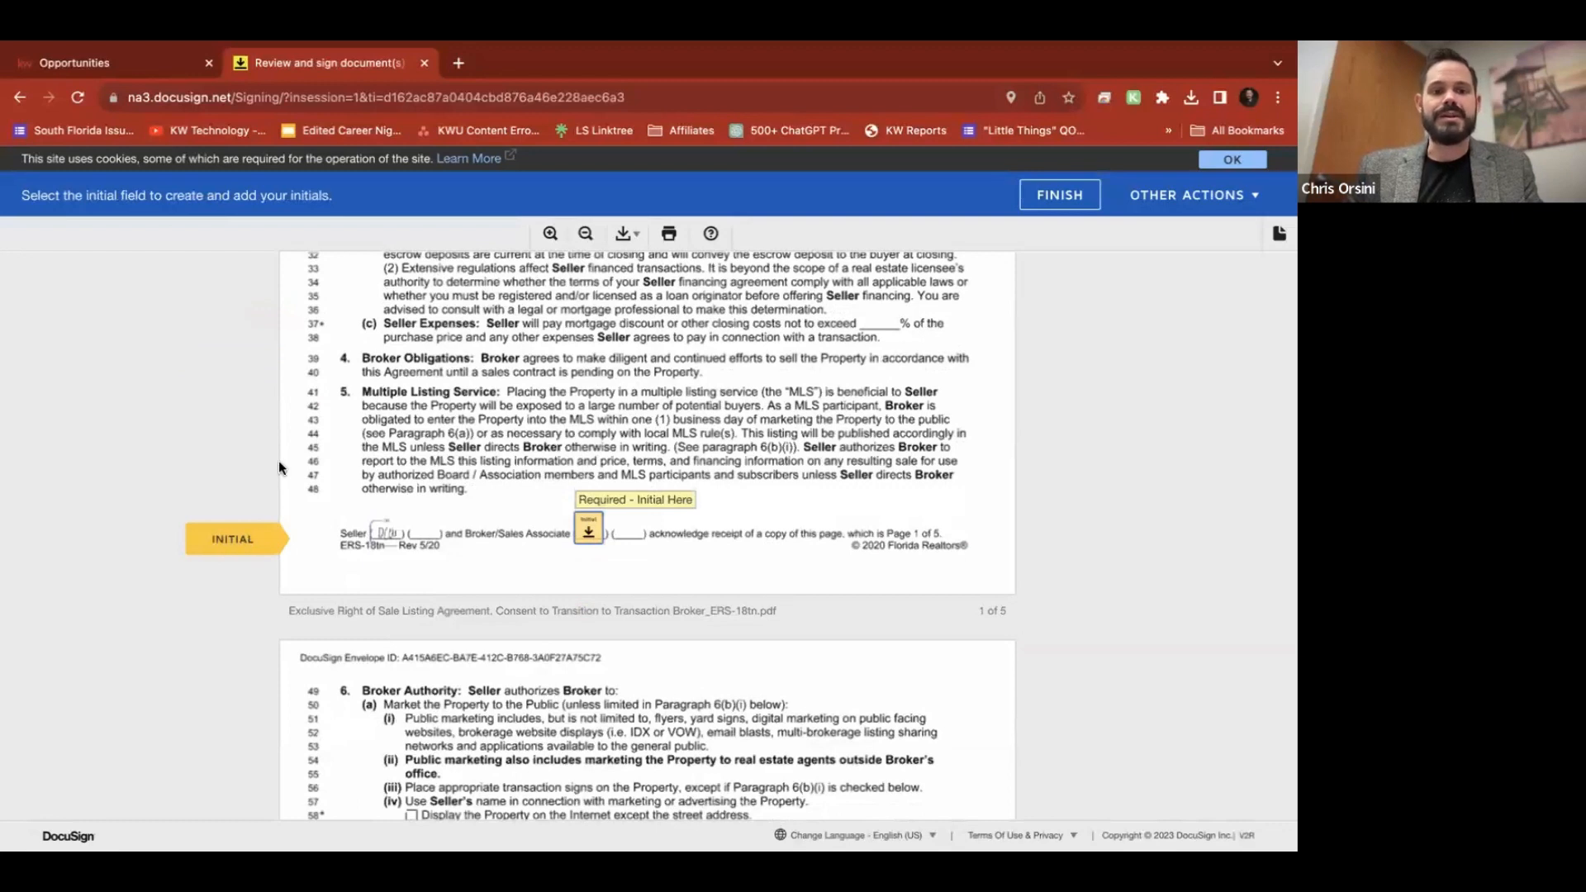
left_click(591, 531)
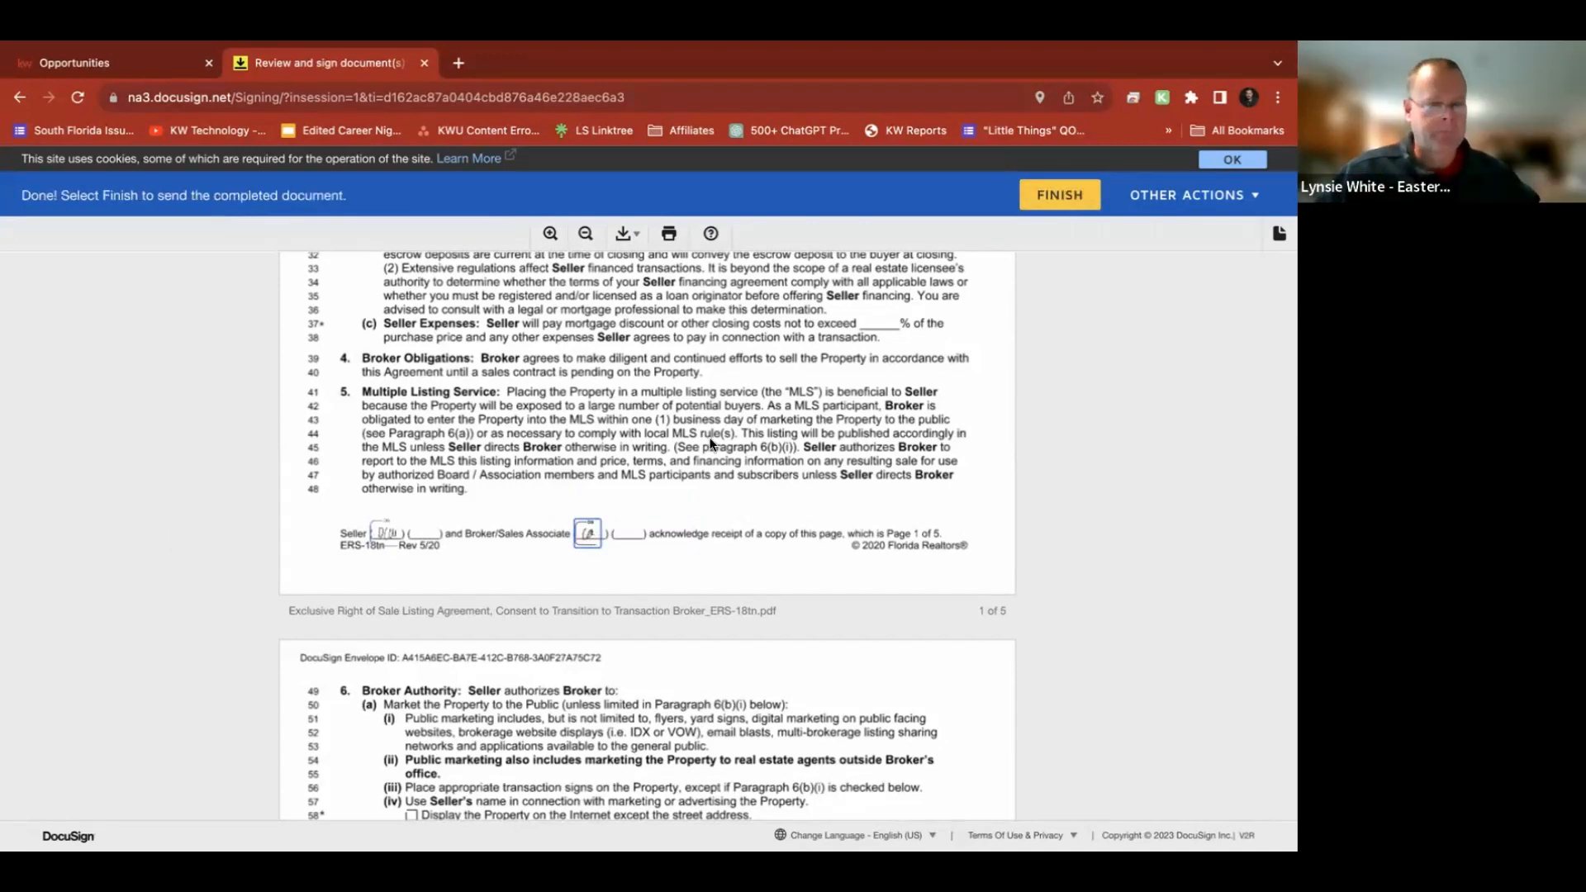
scroll(710, 444, "down", 1)
left_click(1058, 194)
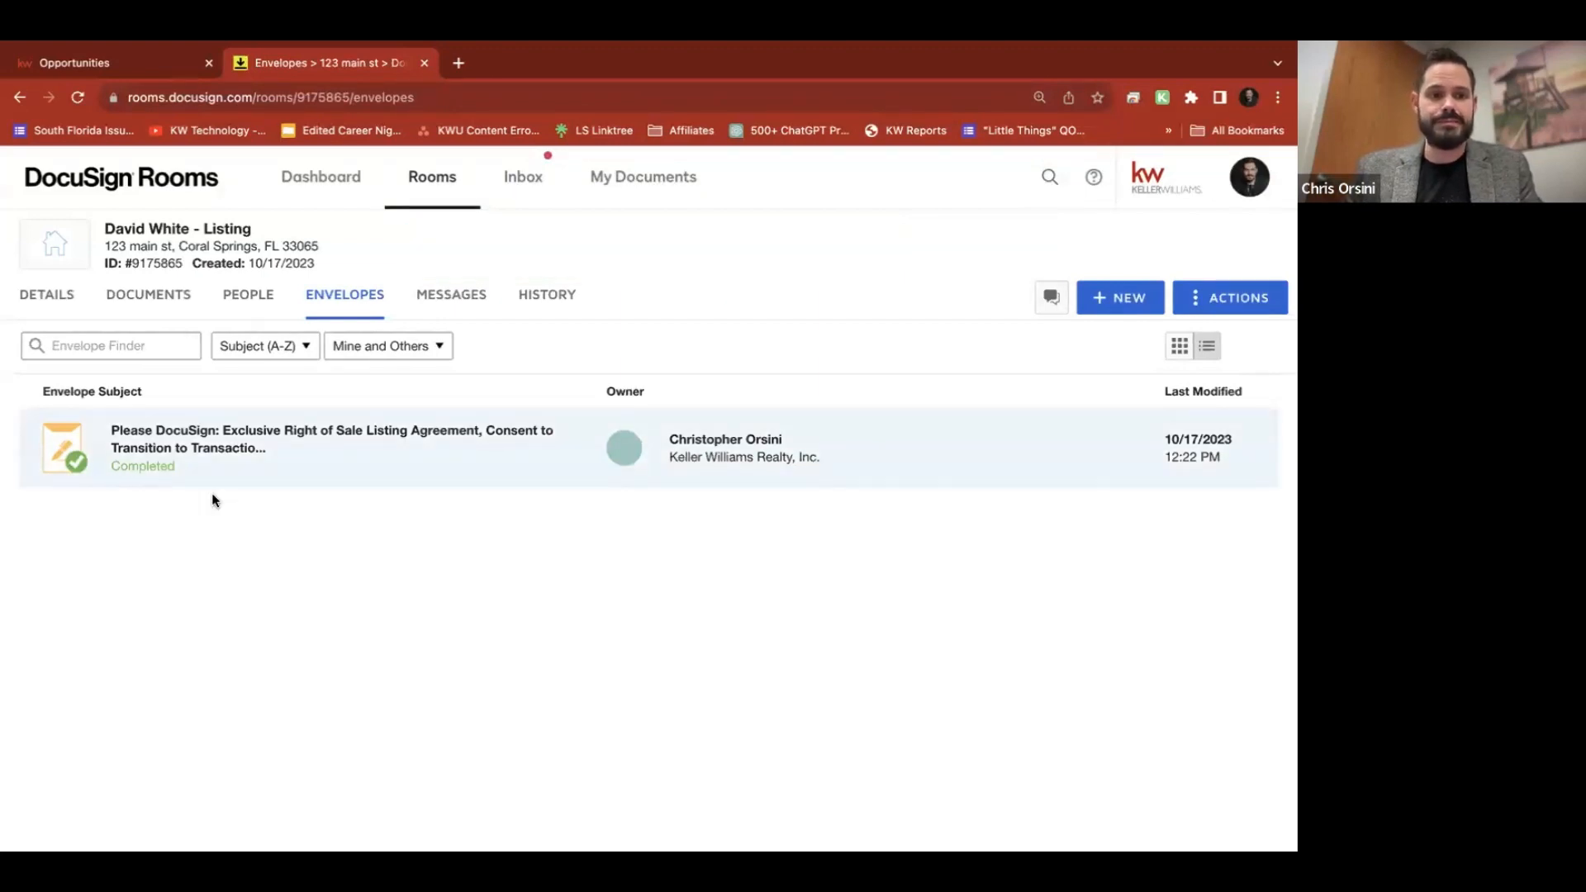
Refresh the room's Documents list, then open the Completed listing agreement envelope's details from Envelopes
left_click(161, 304)
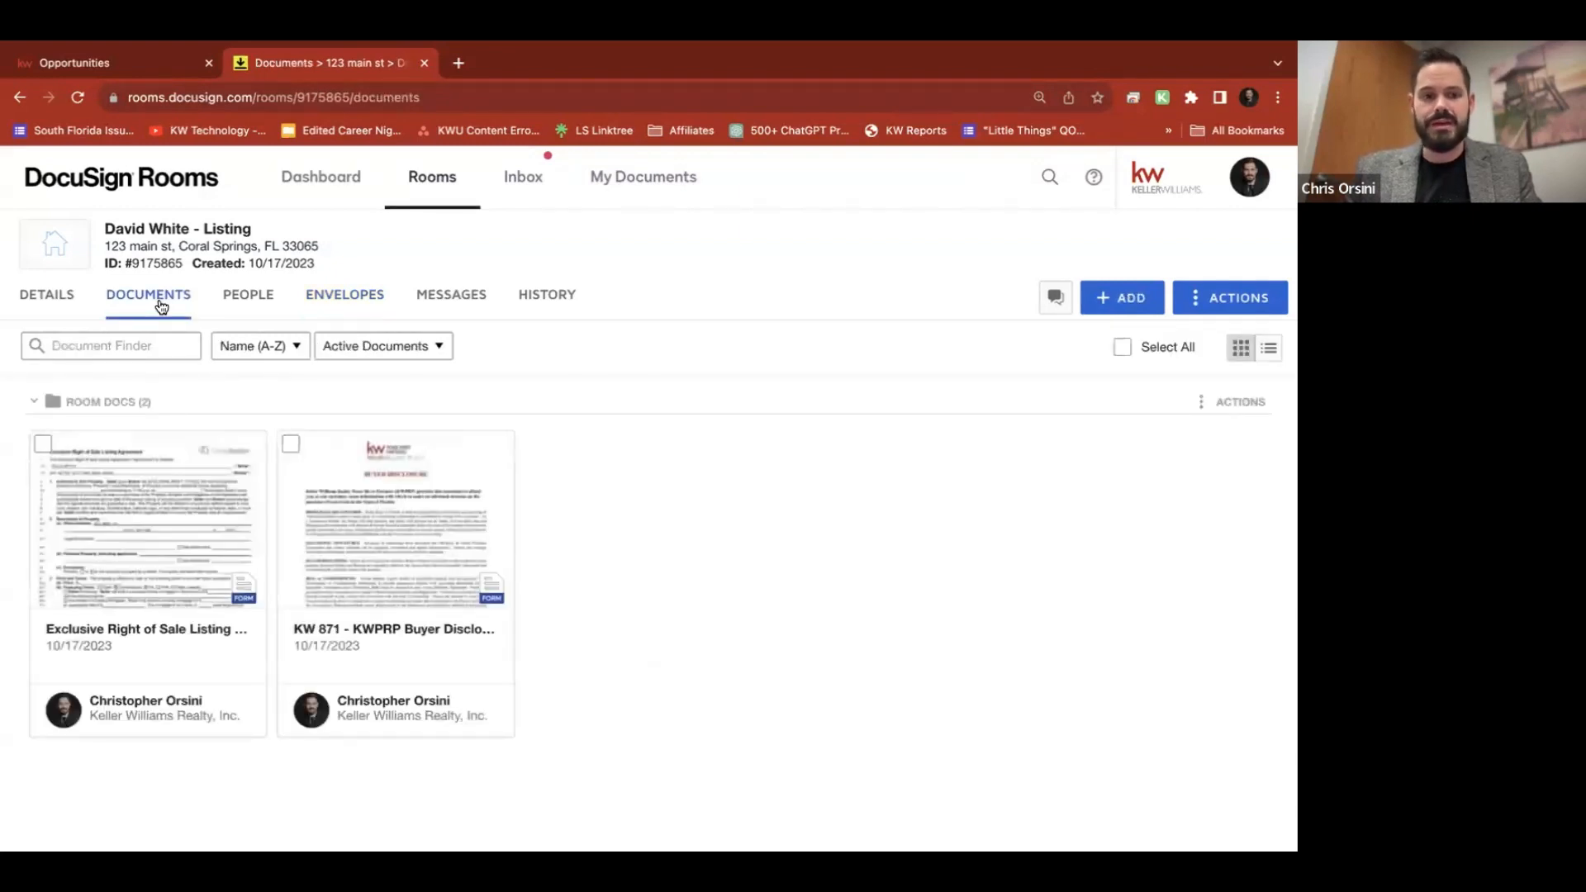
left_click(78, 97)
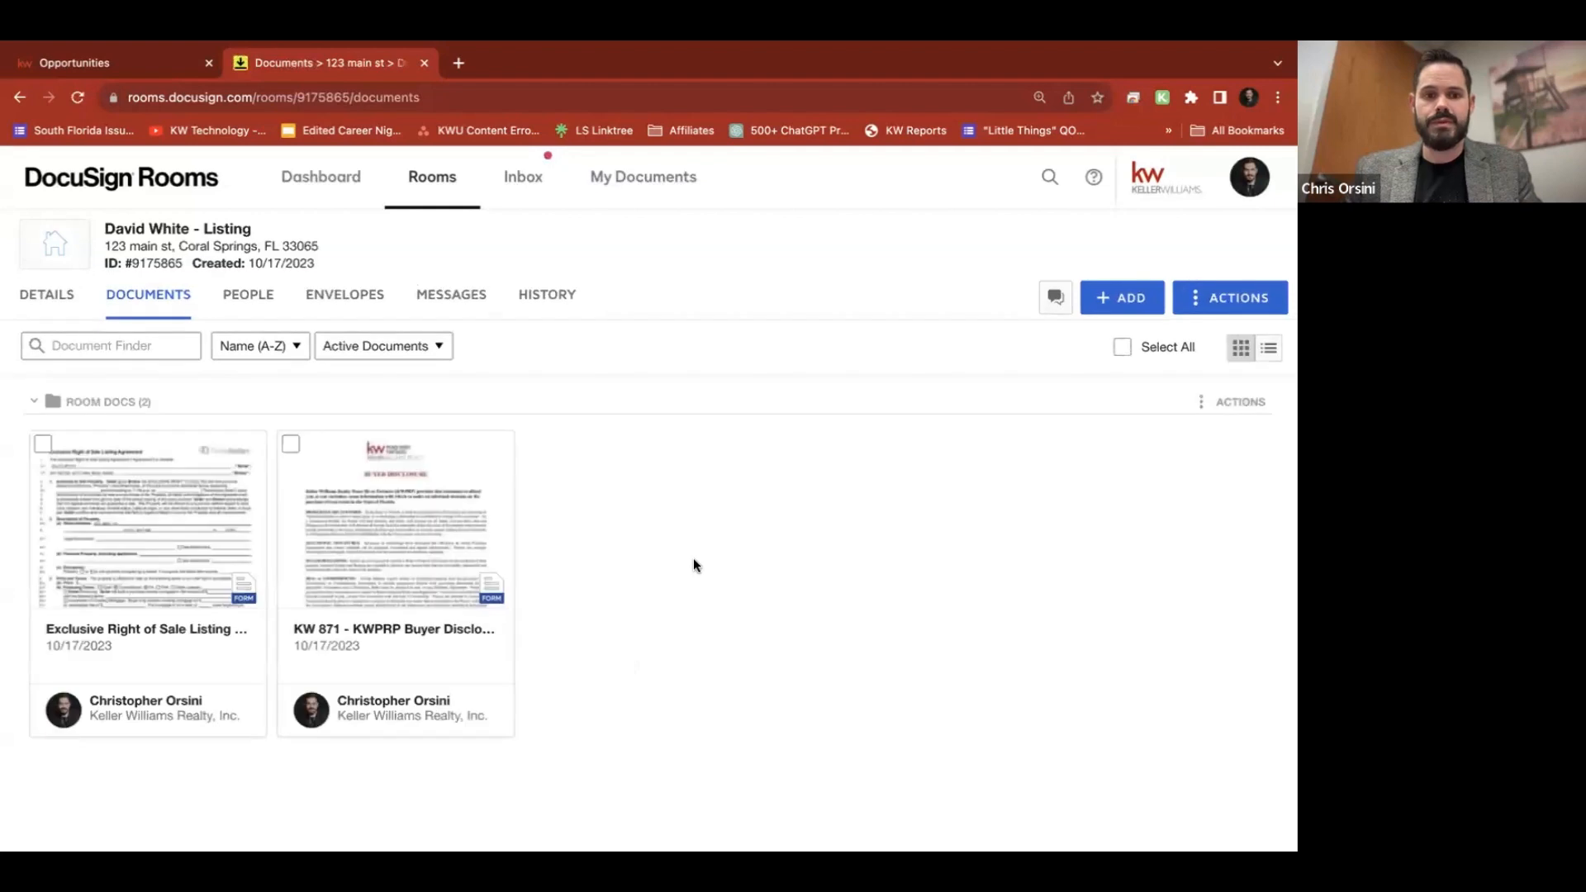
scroll(658, 655, "down", 3)
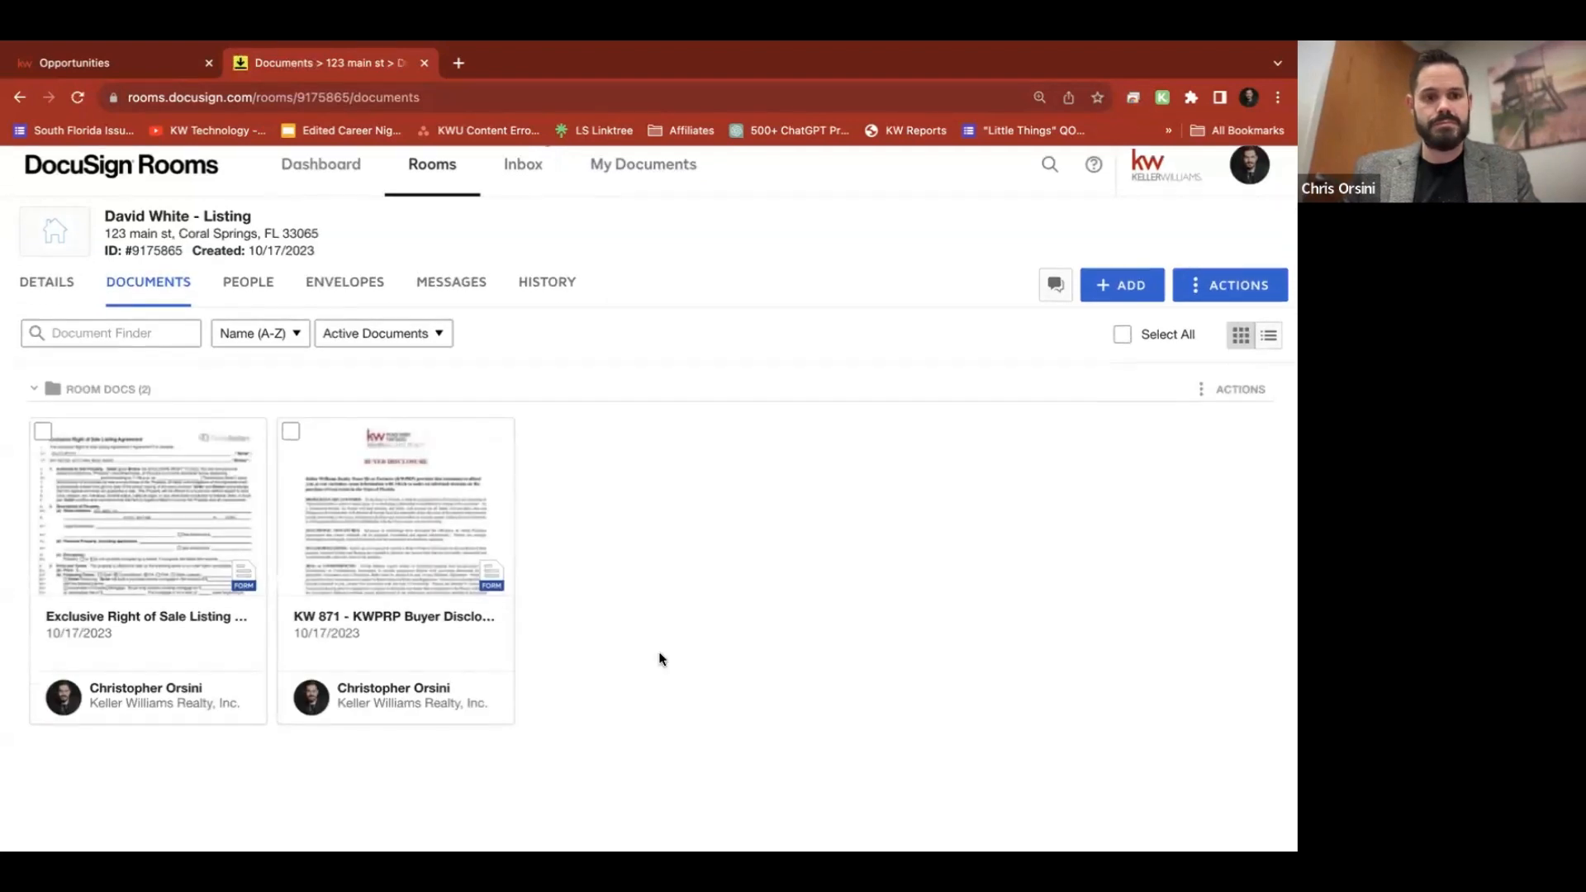
scroll(659, 655, "up", 3)
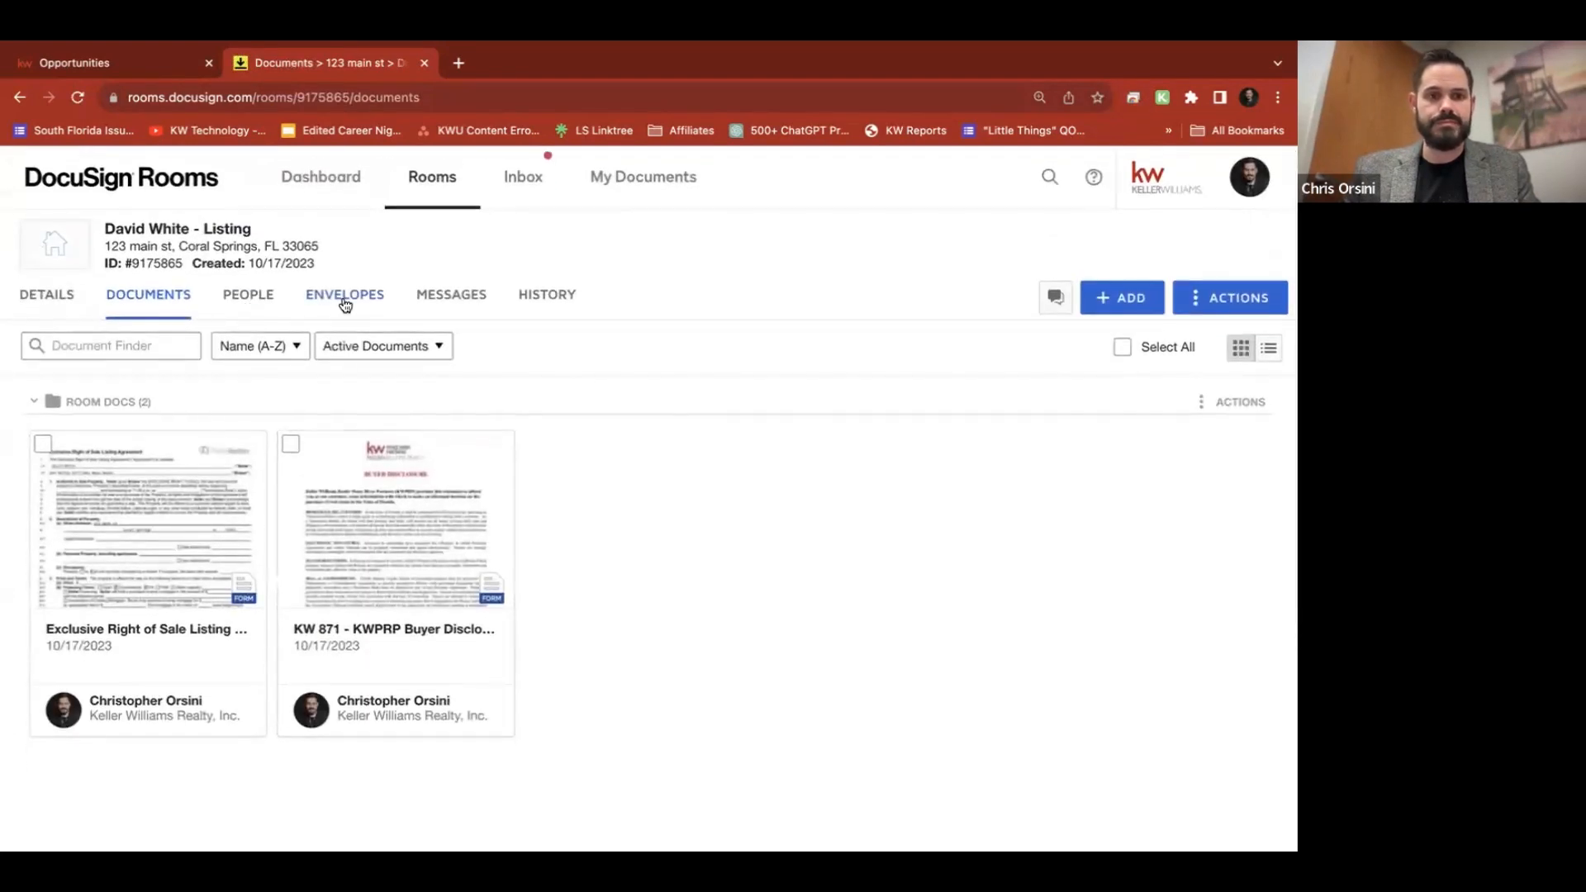
left_click(337, 302)
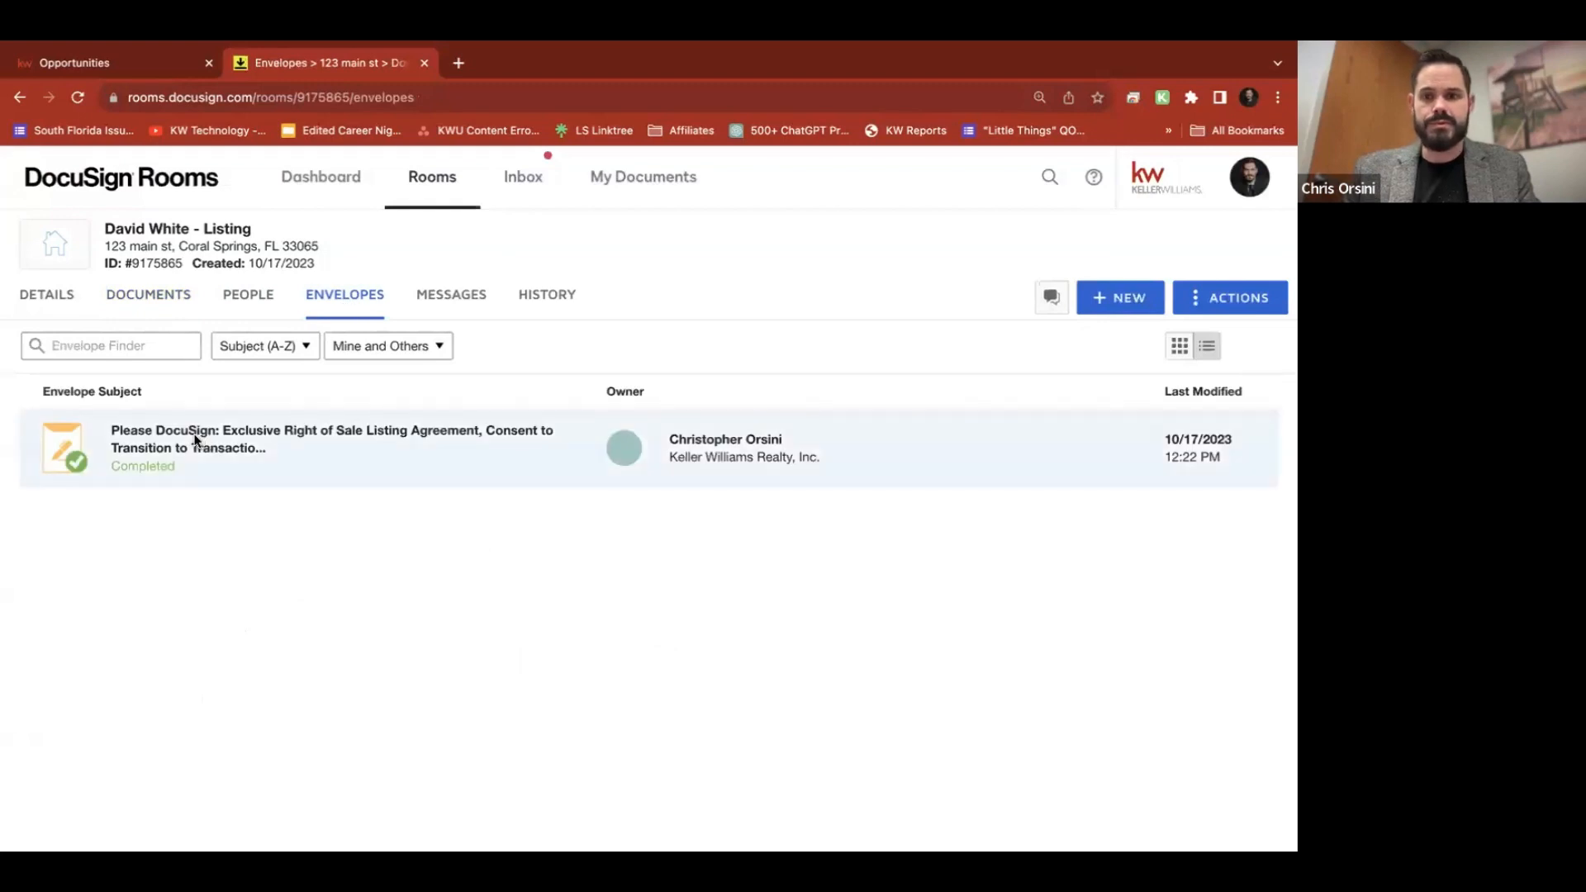
left_click(196, 439)
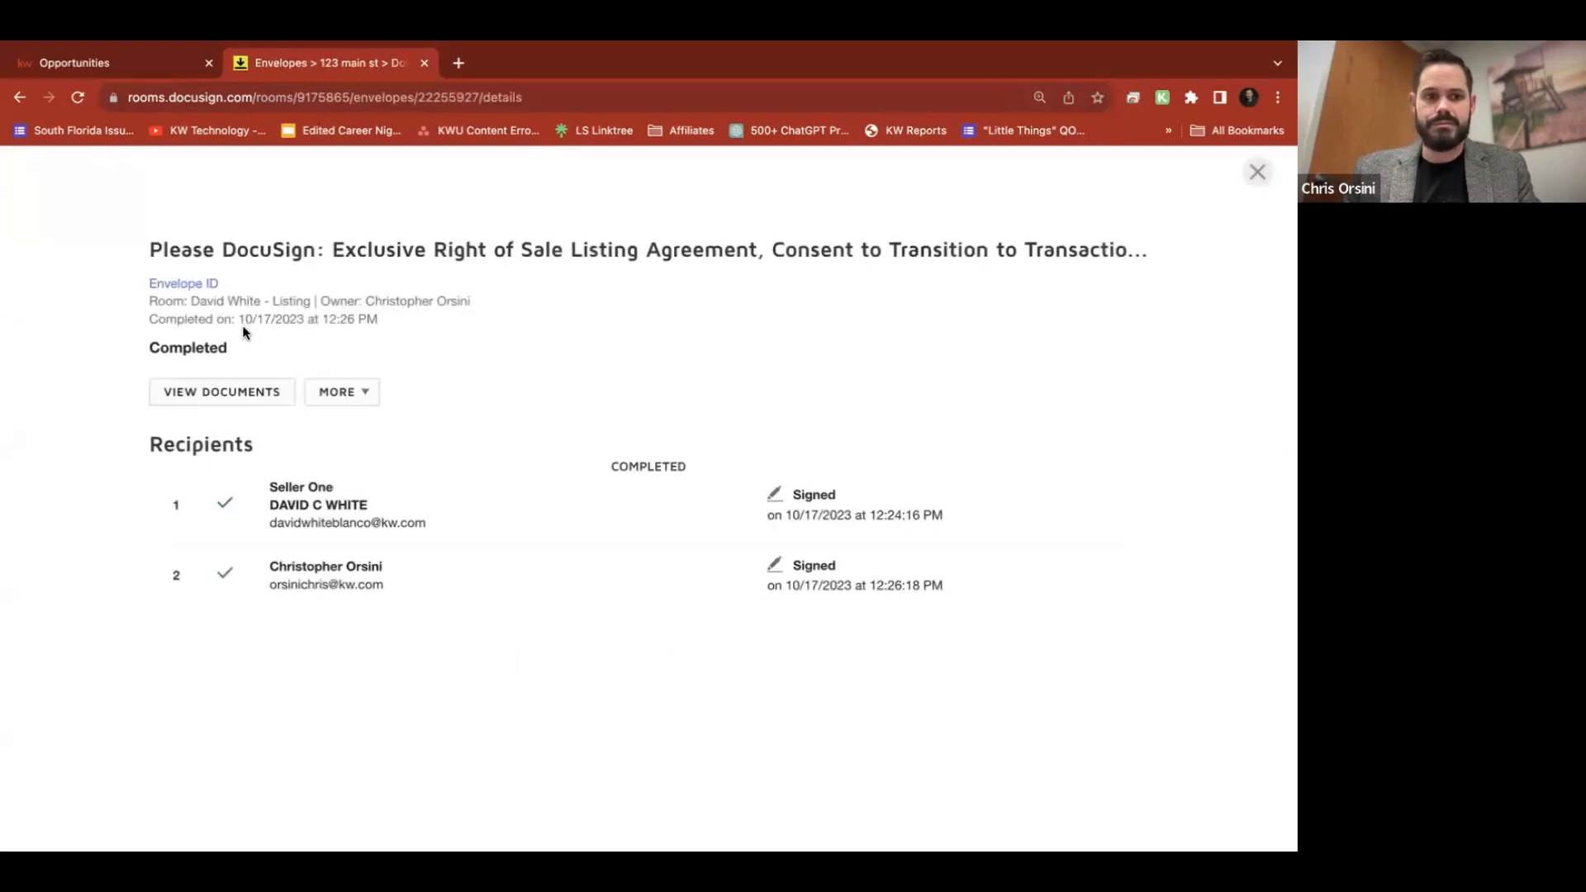
Preview the envelope's signed listing agreement, then check the room's documents for the signed copy and Certification
left_click(217, 385)
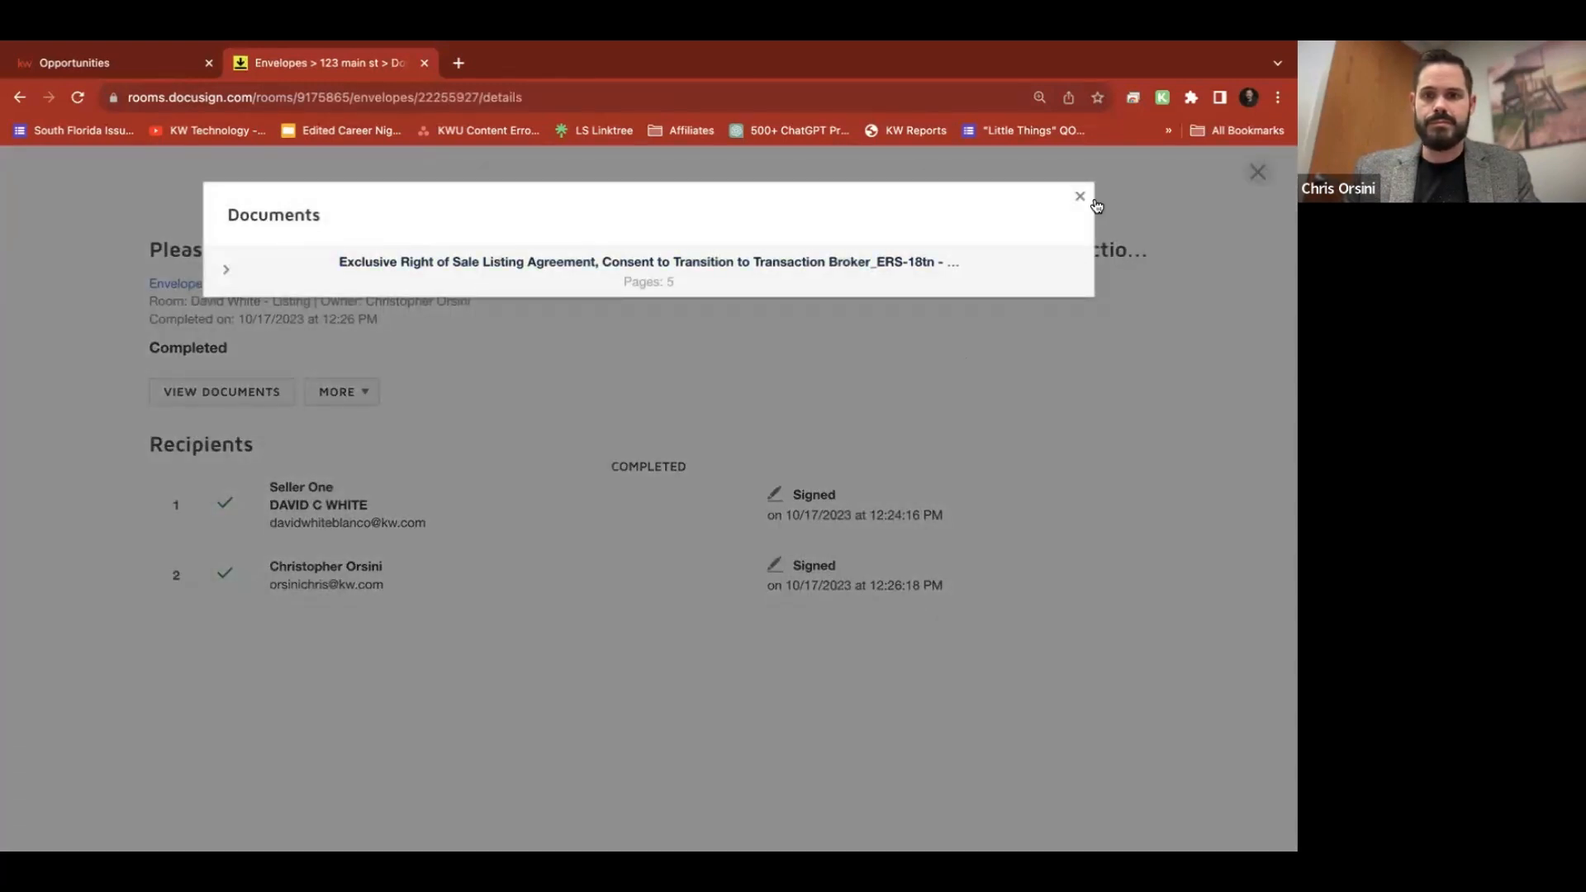
left_click(229, 274)
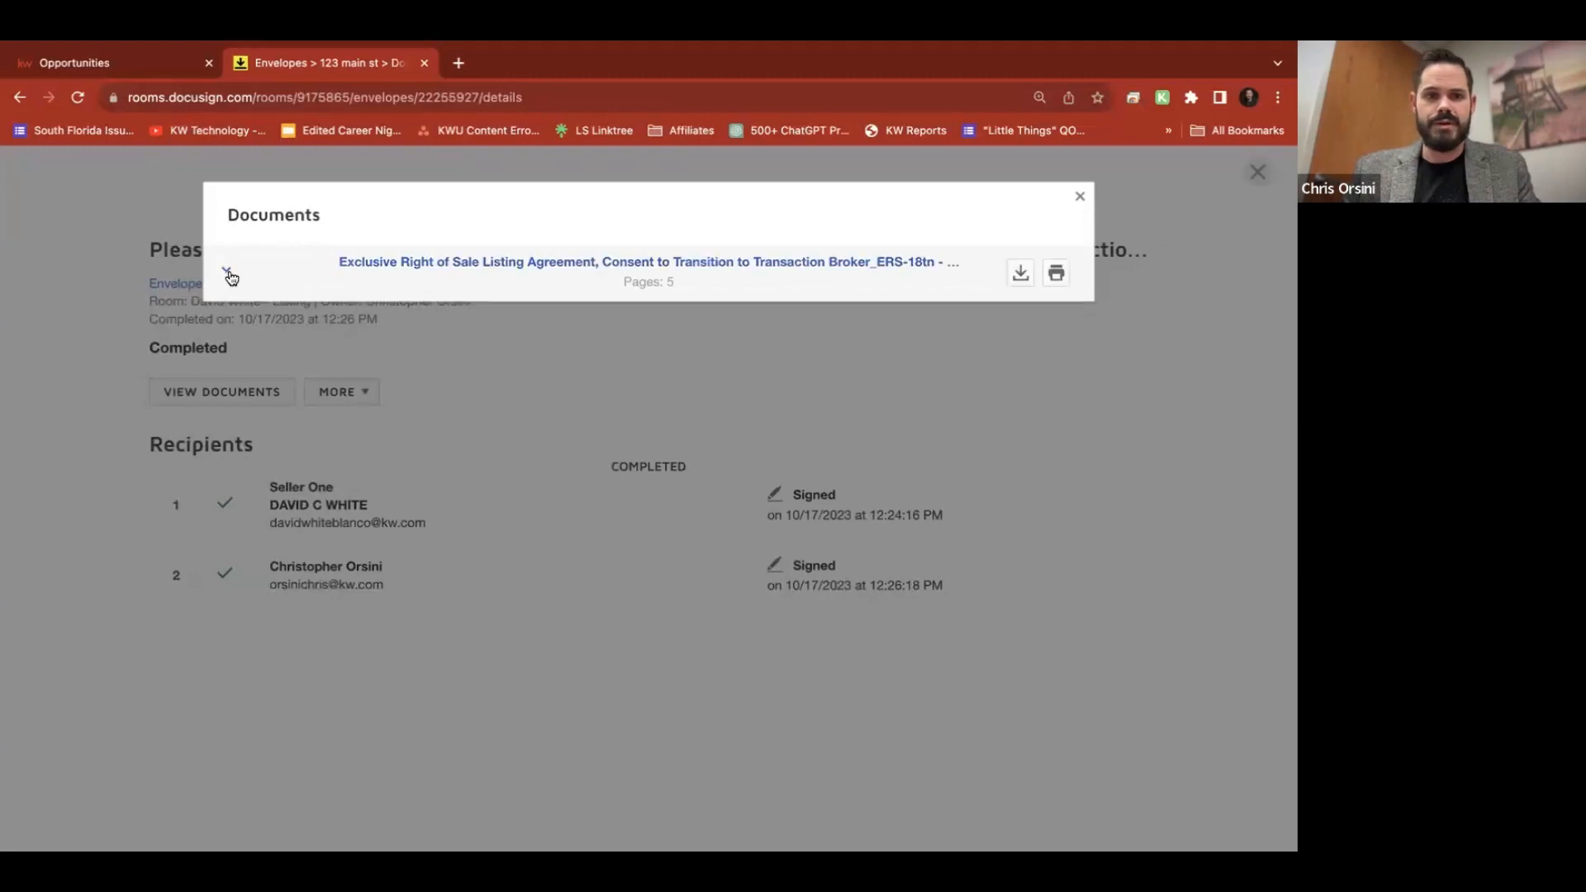
left_click(1079, 197)
left_click(1255, 173)
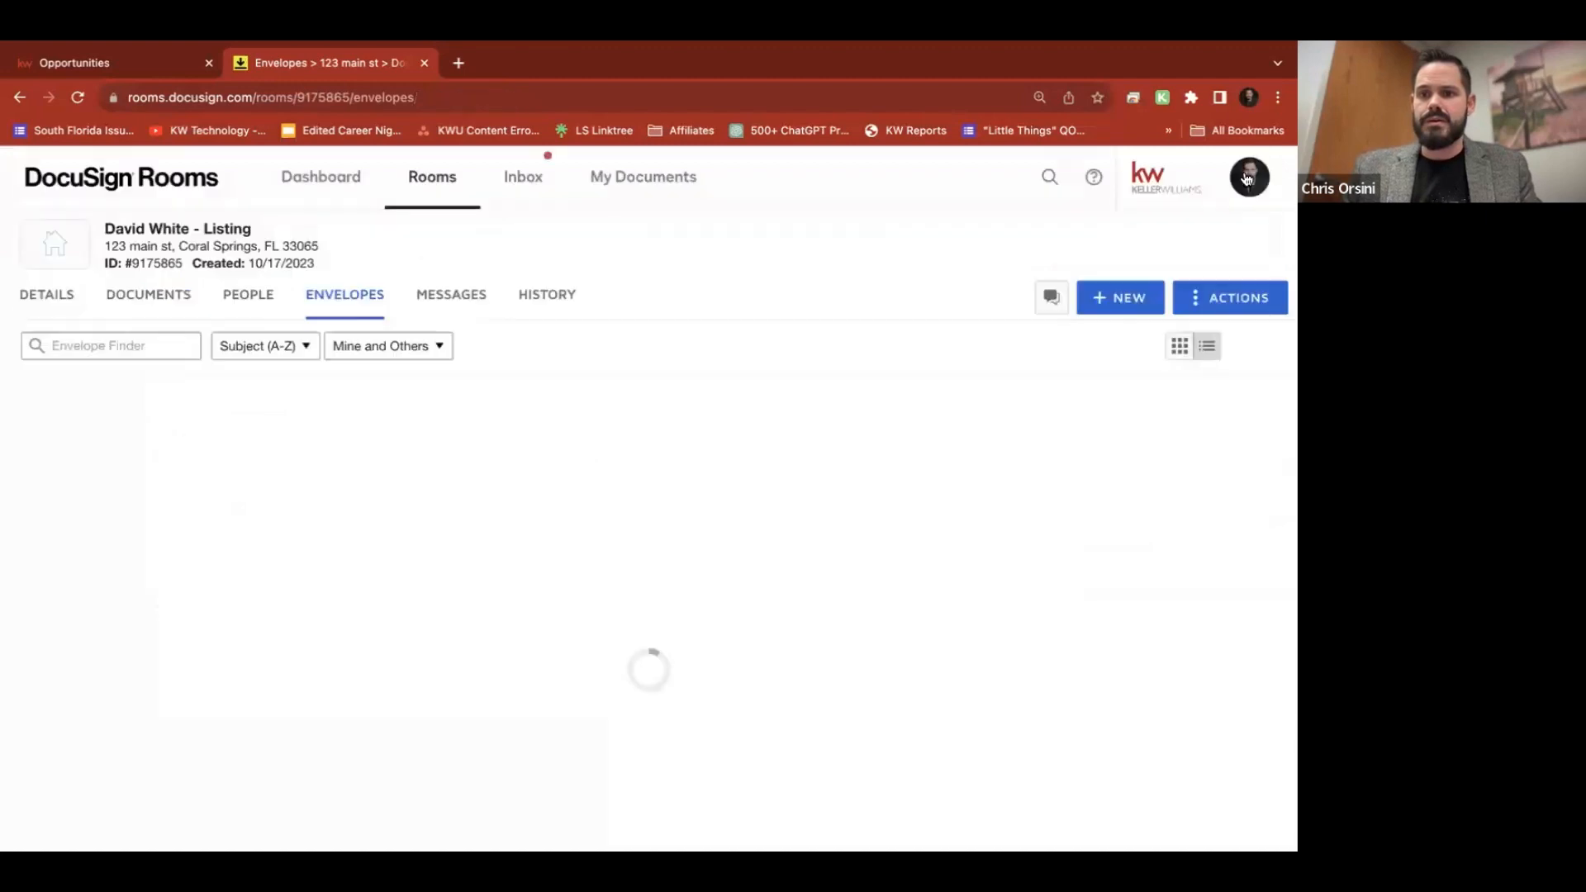
left_click(151, 302)
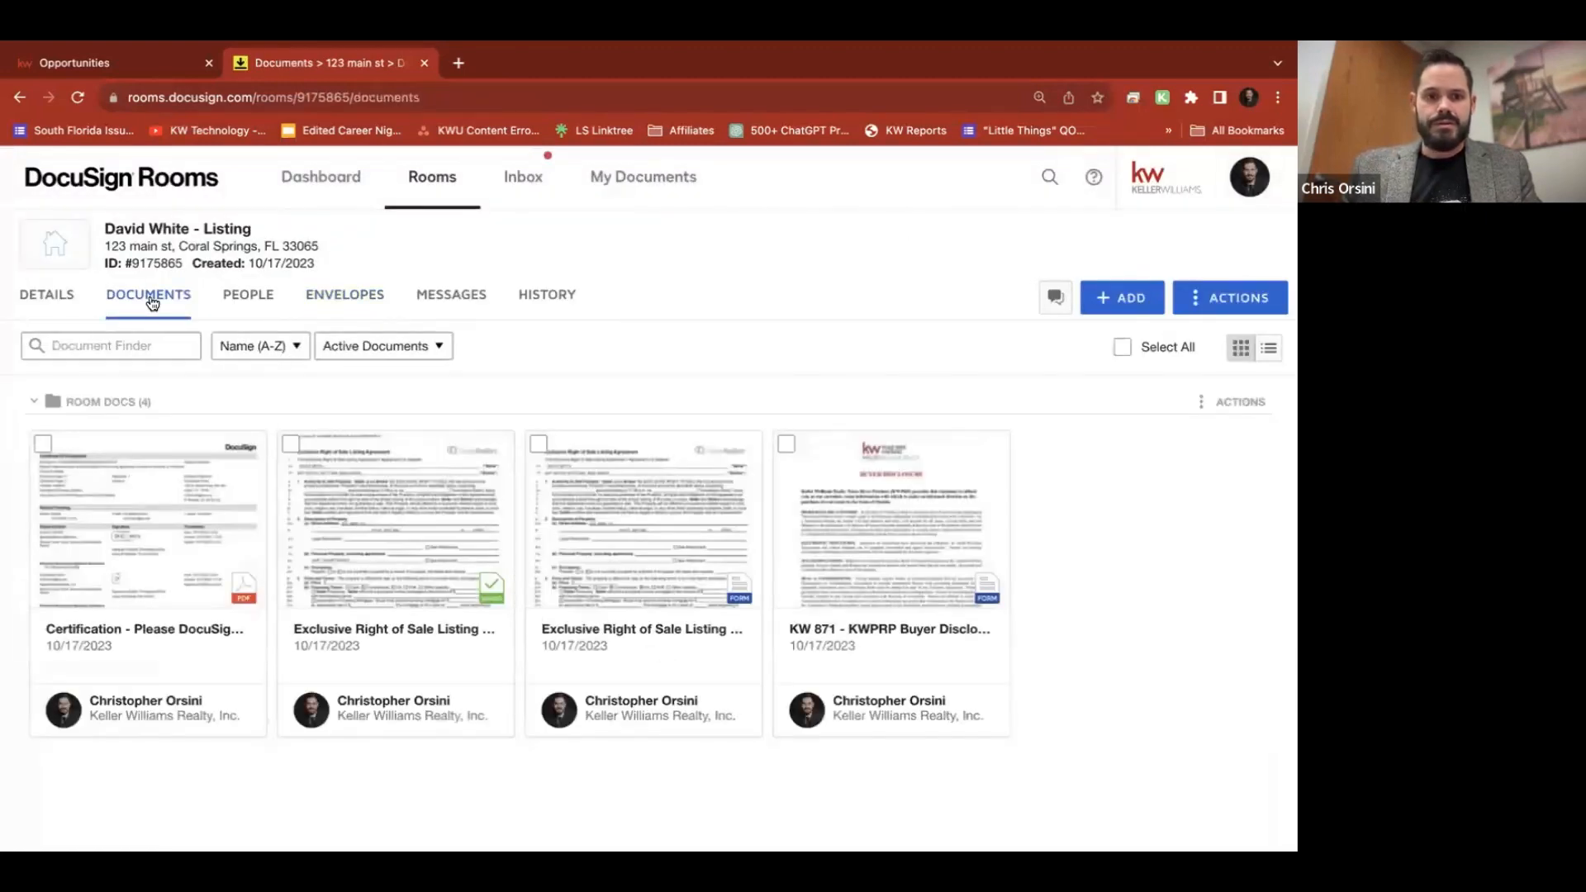
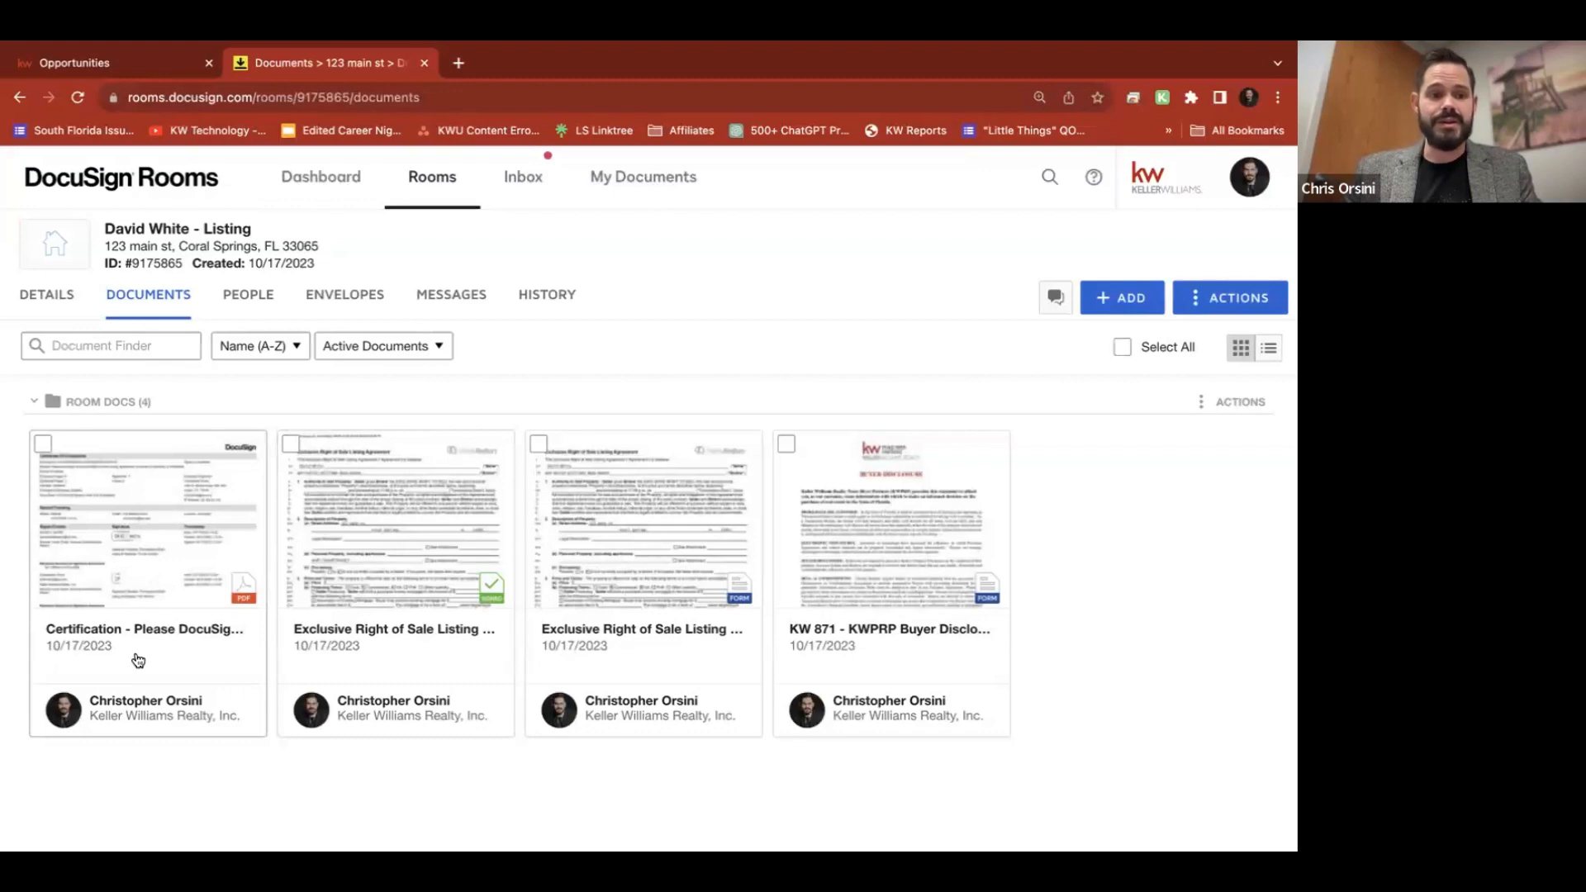
Open and scroll through the Certification document, then close it
left_click(155, 512)
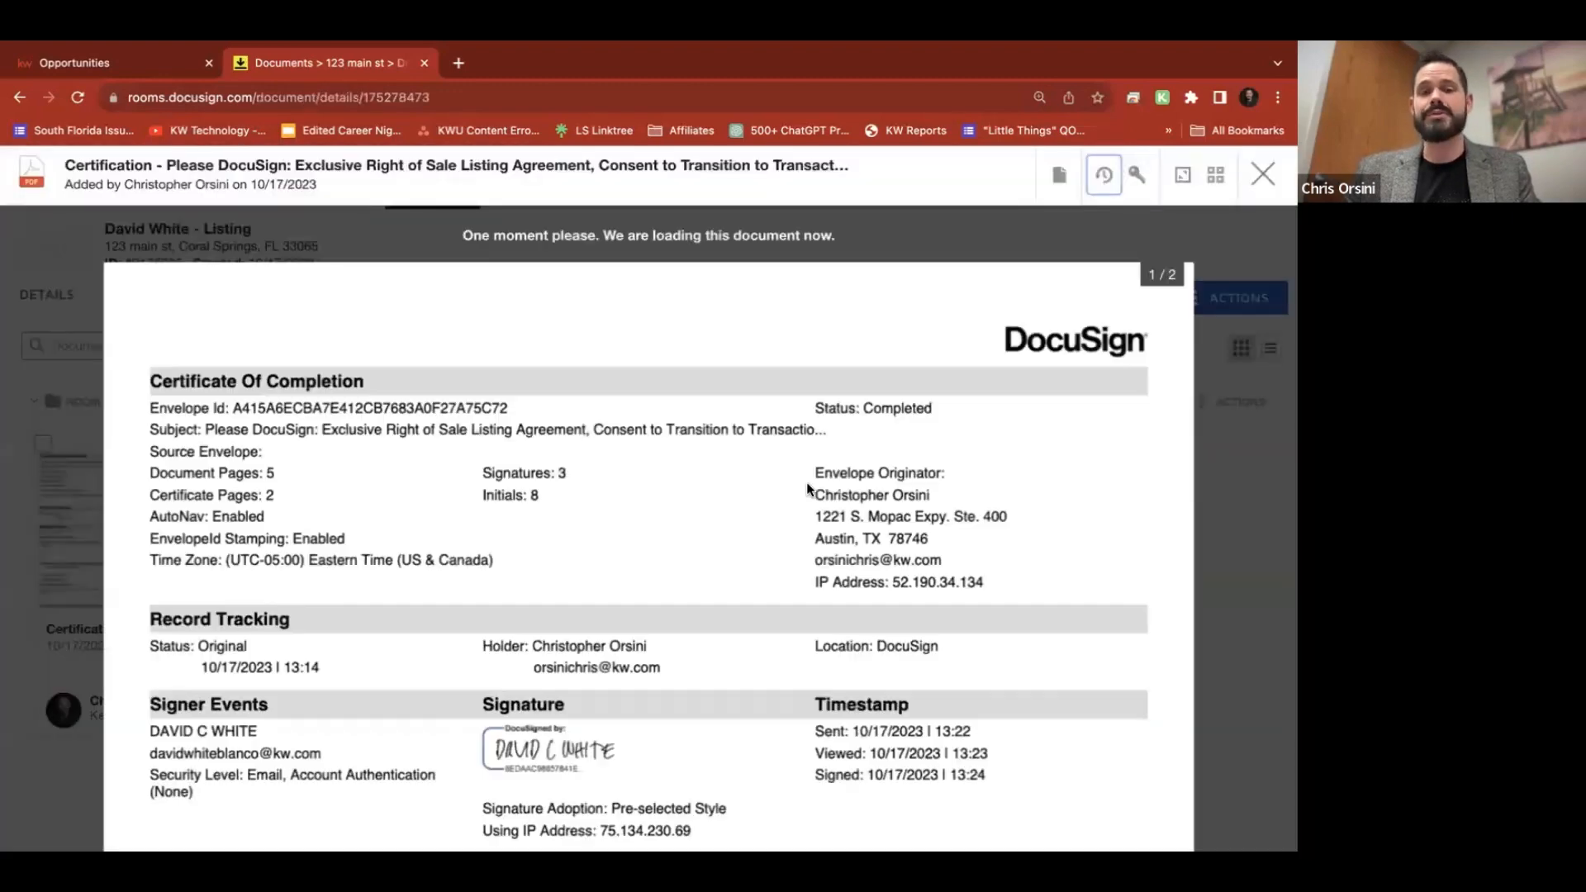
scroll(806, 482, "down", 2)
scroll(806, 483, "down", 2)
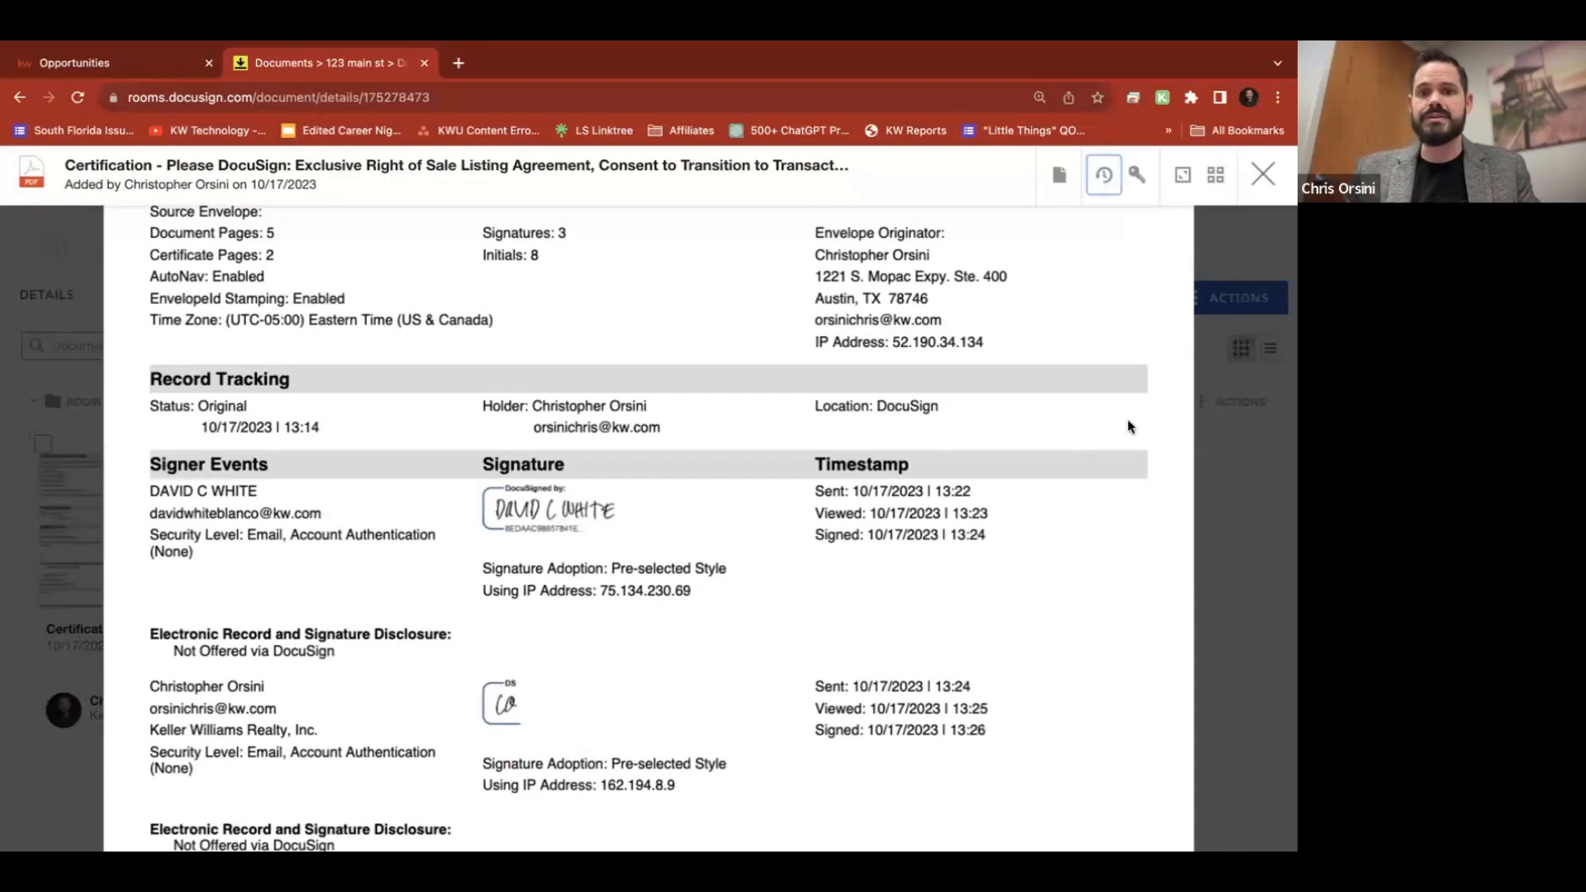
left_click(1263, 173)
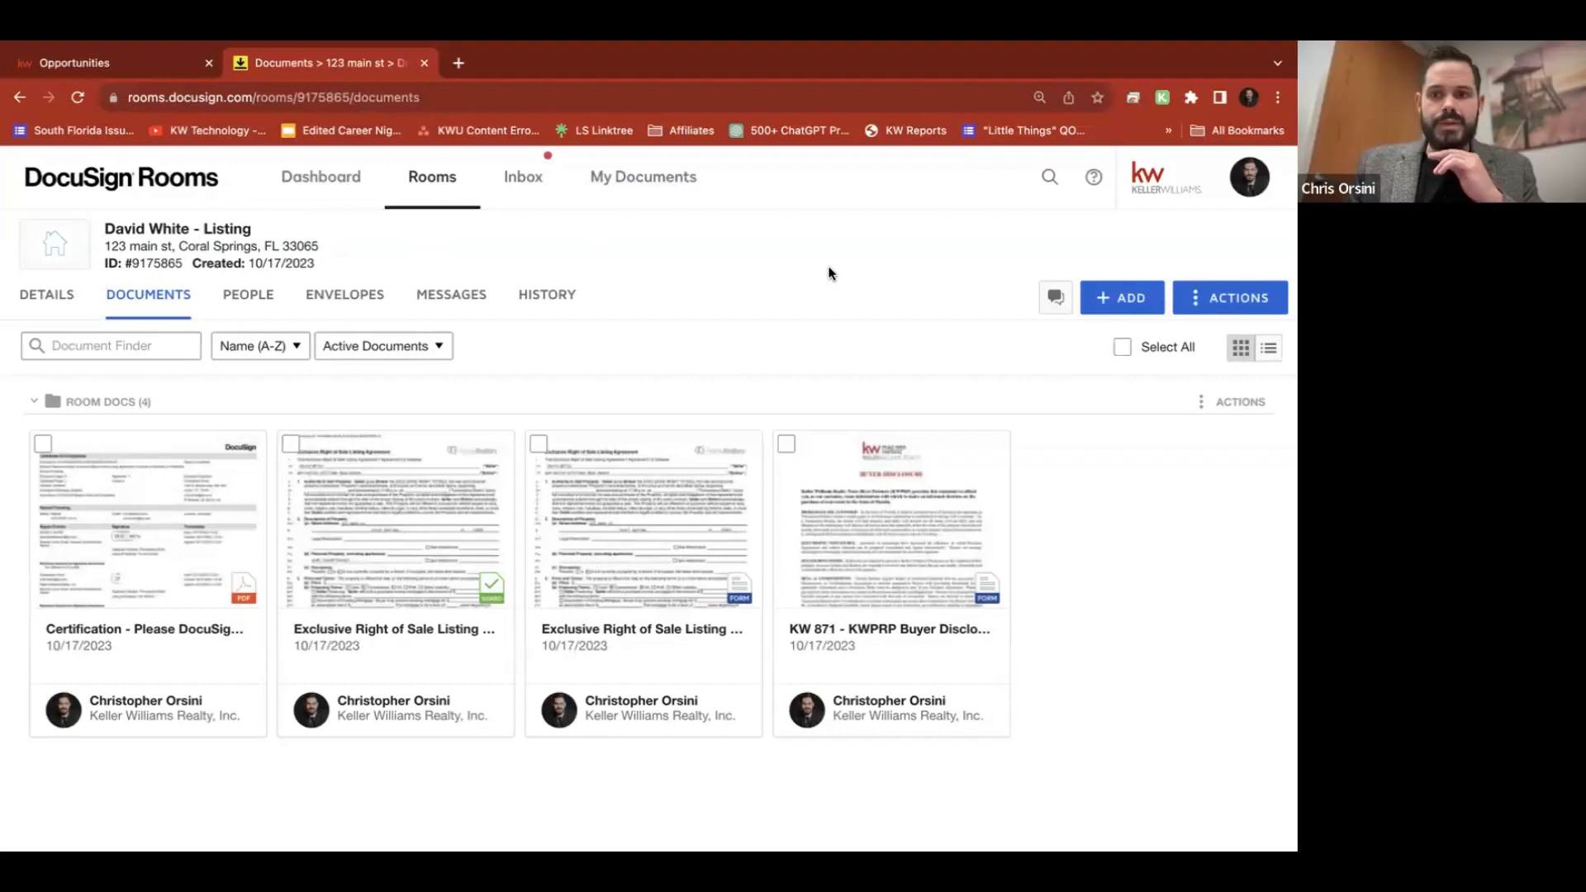
Add a folder named 'Certs' to the room through Actions > Add Folder
left_click(1242, 304)
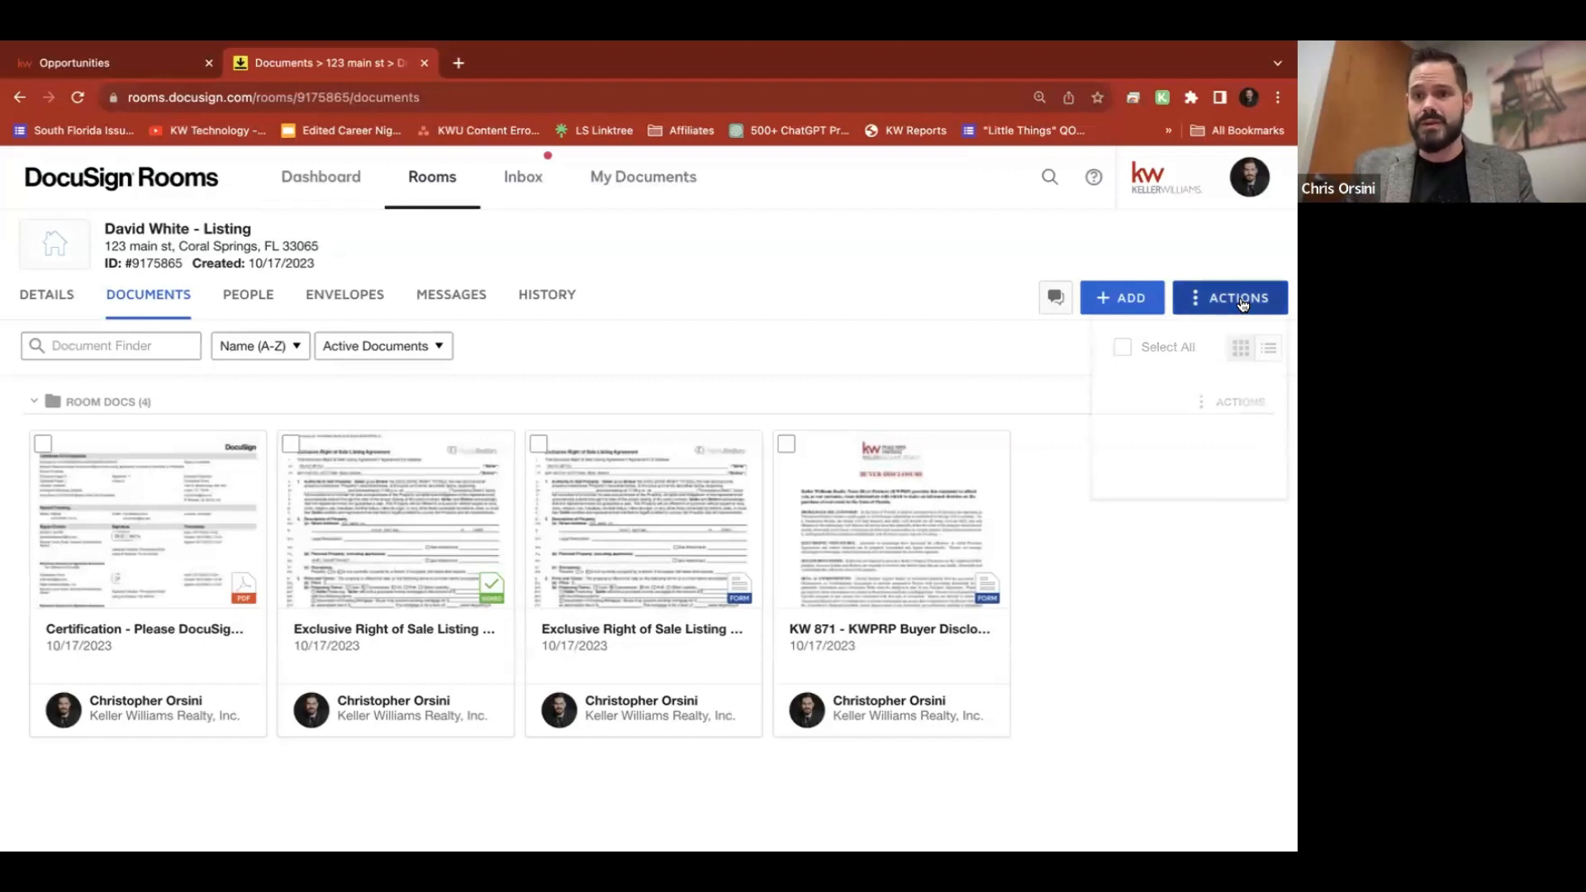
left_click(1187, 250)
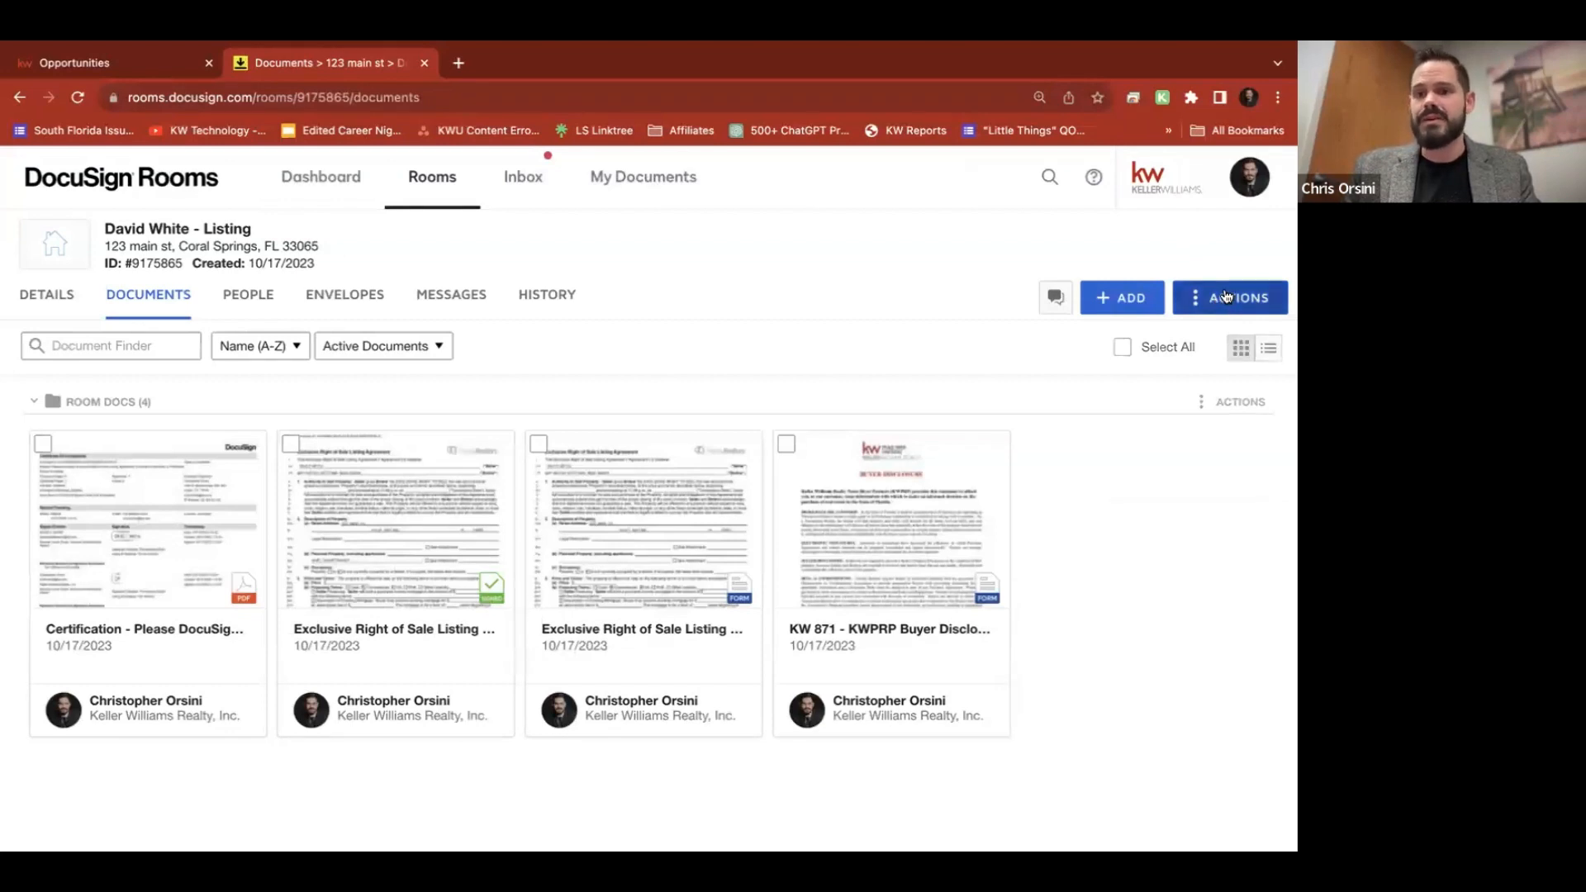
left_click(1226, 297)
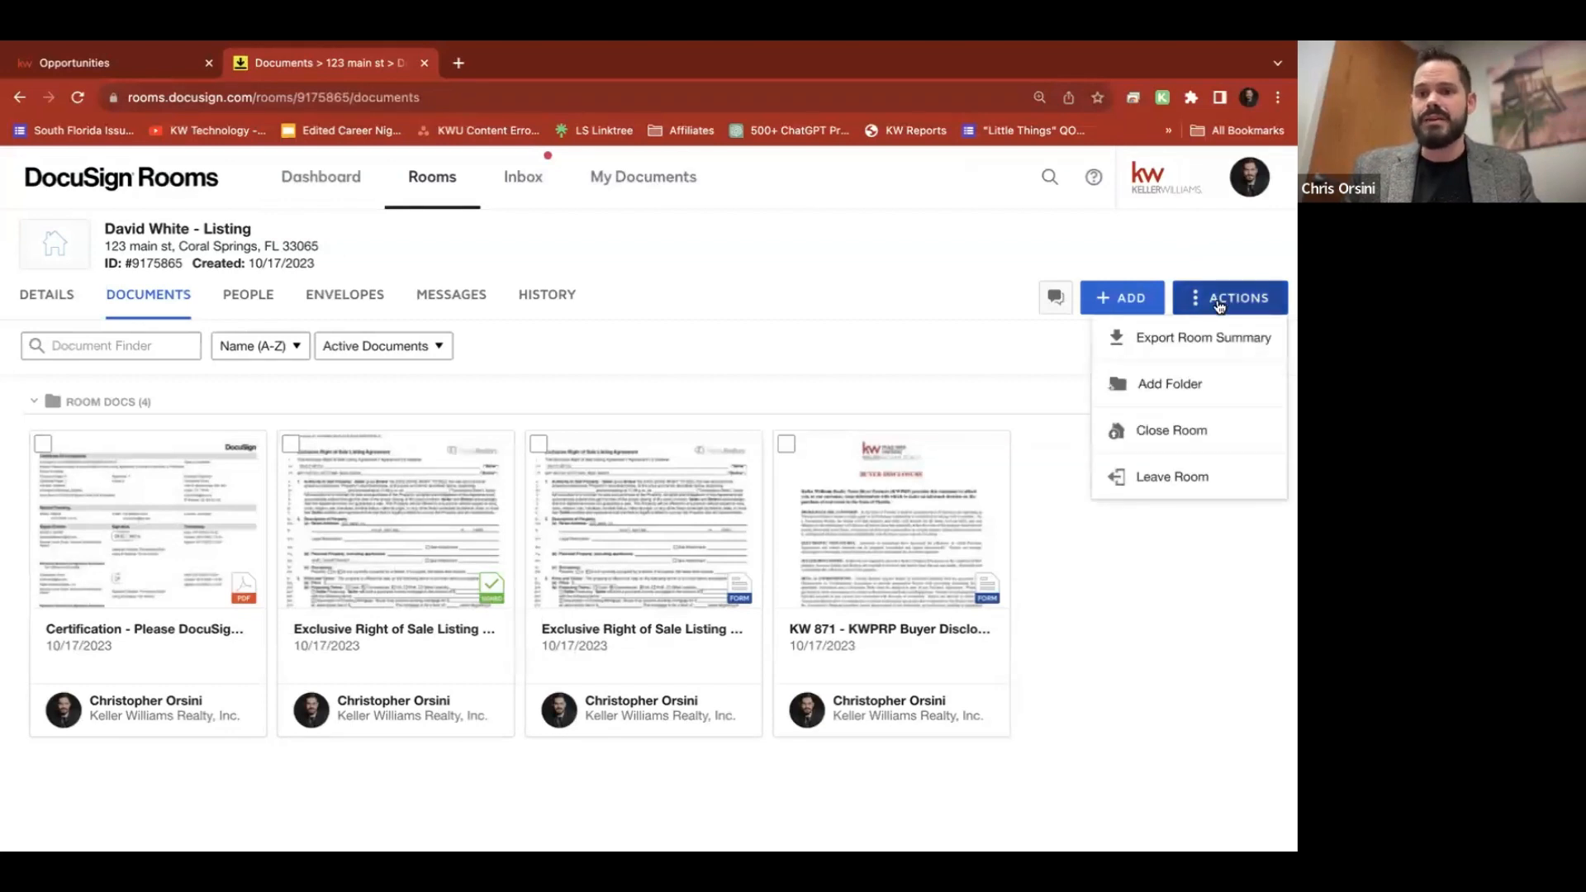
left_click(1159, 385)
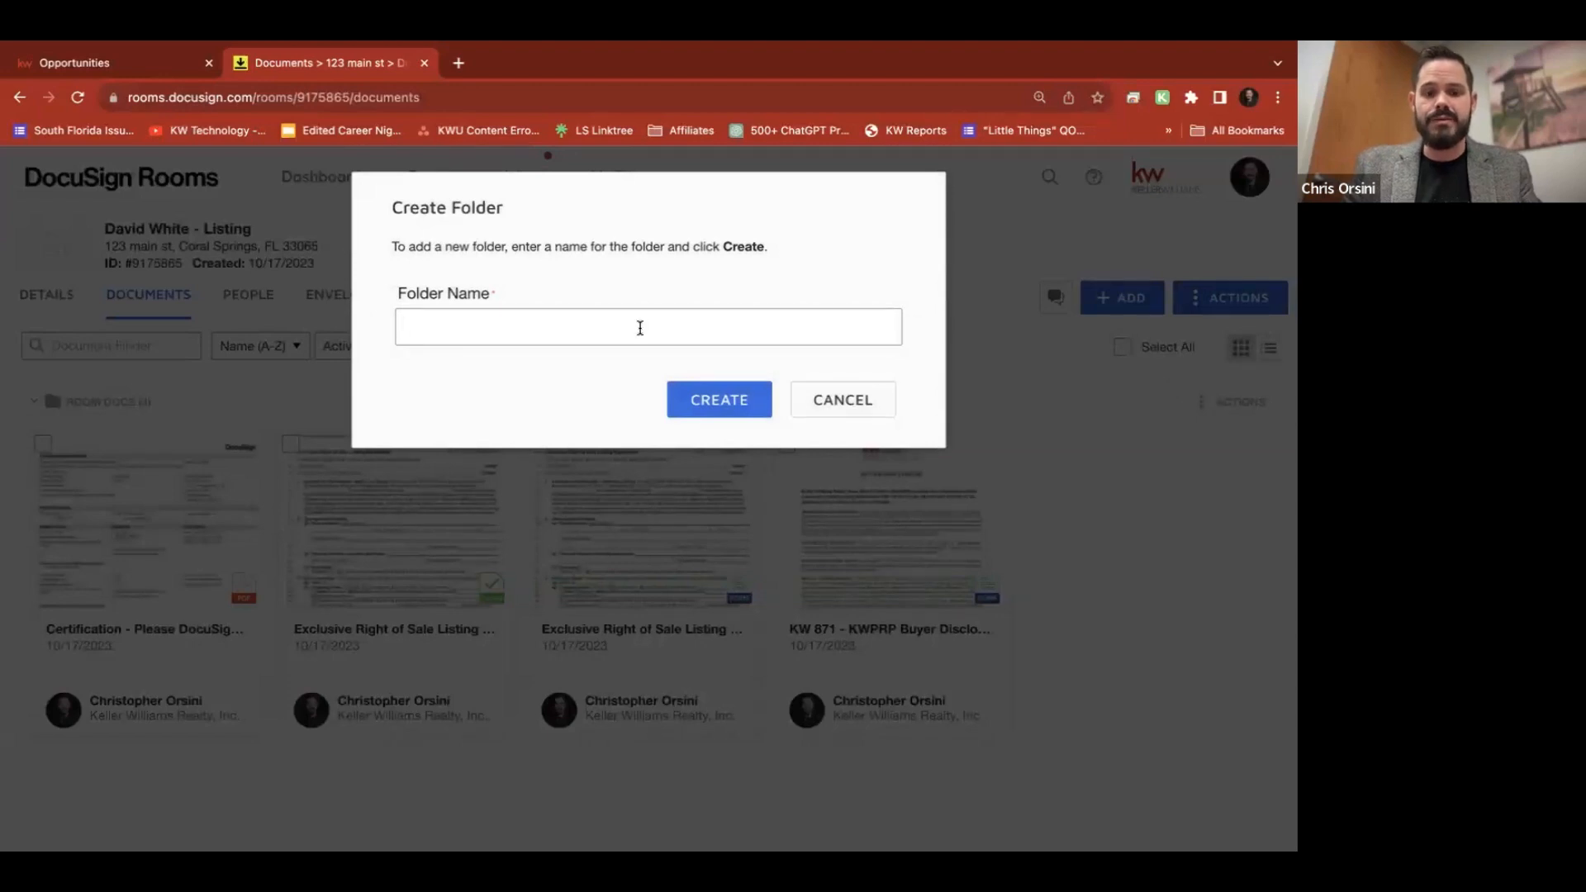
type("C")
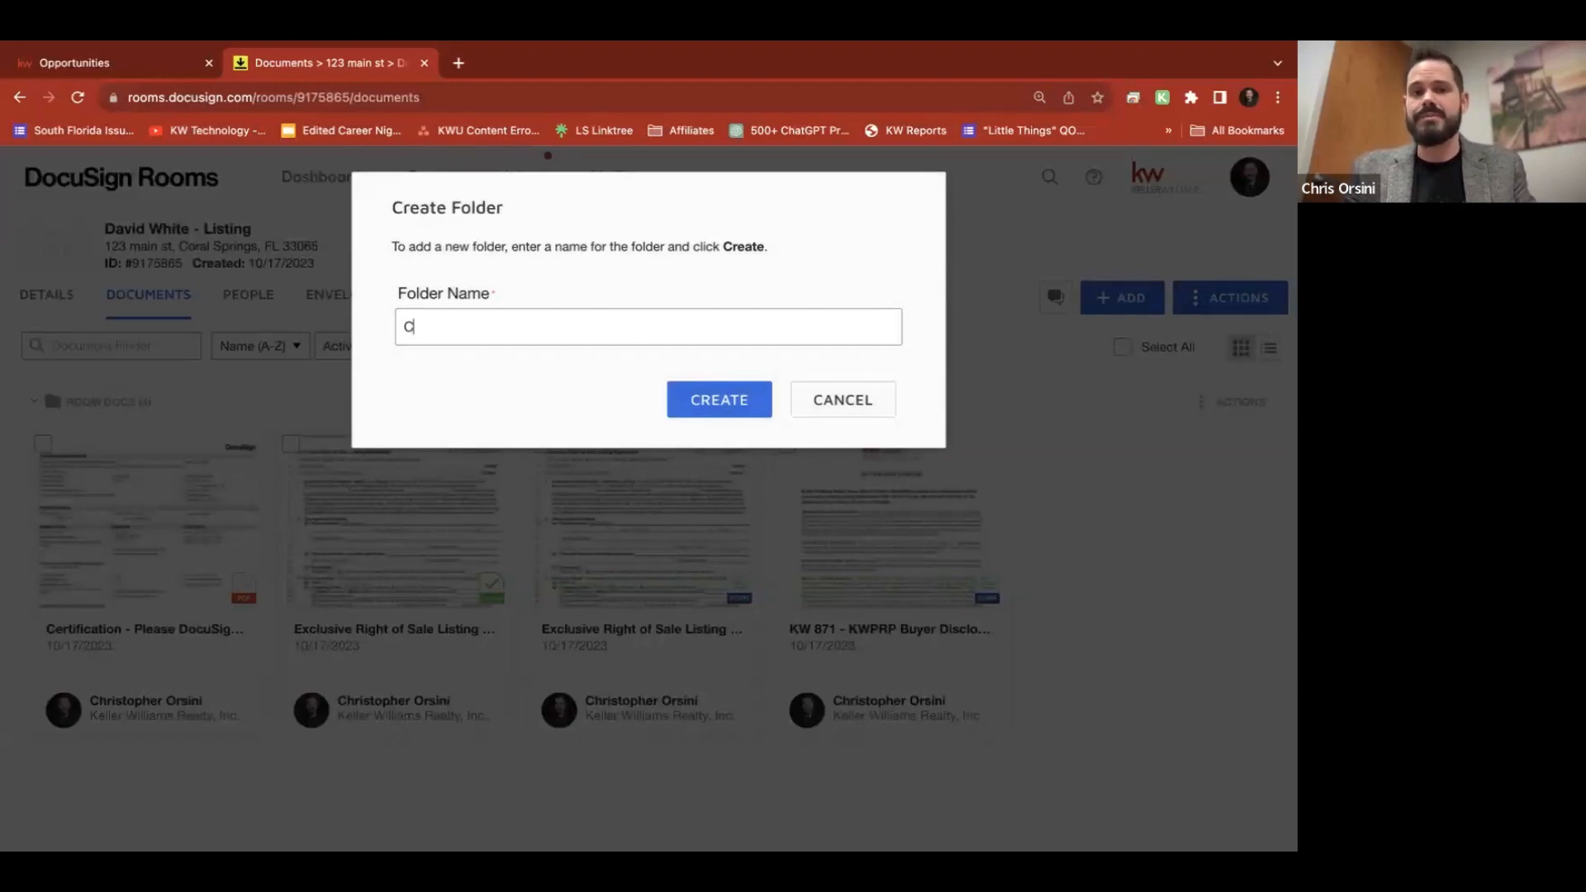
type("erts")
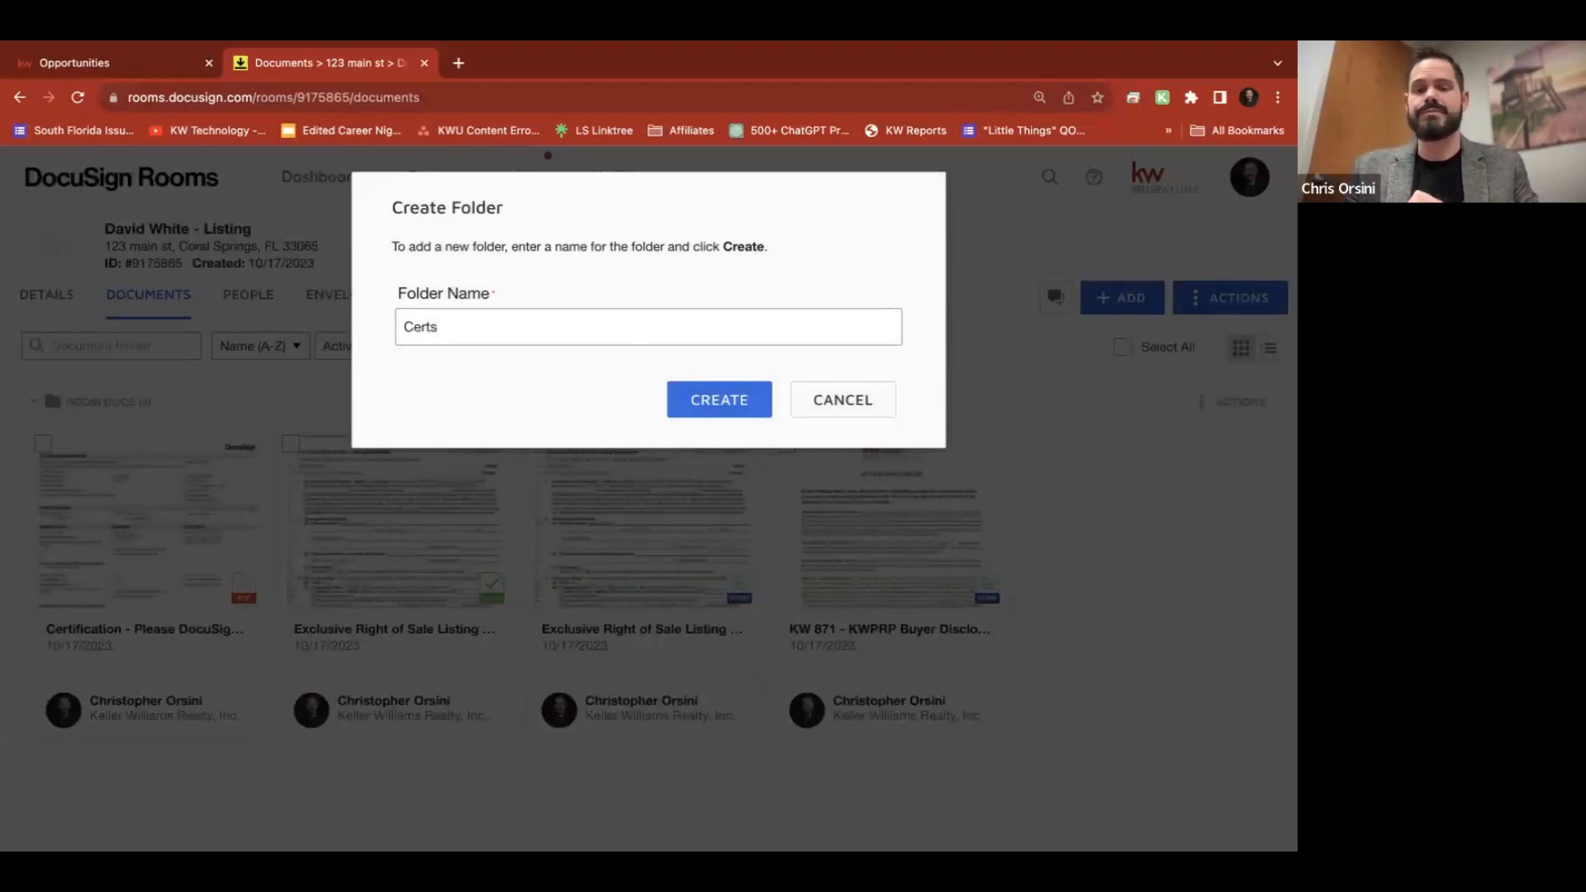
left_click(731, 408)
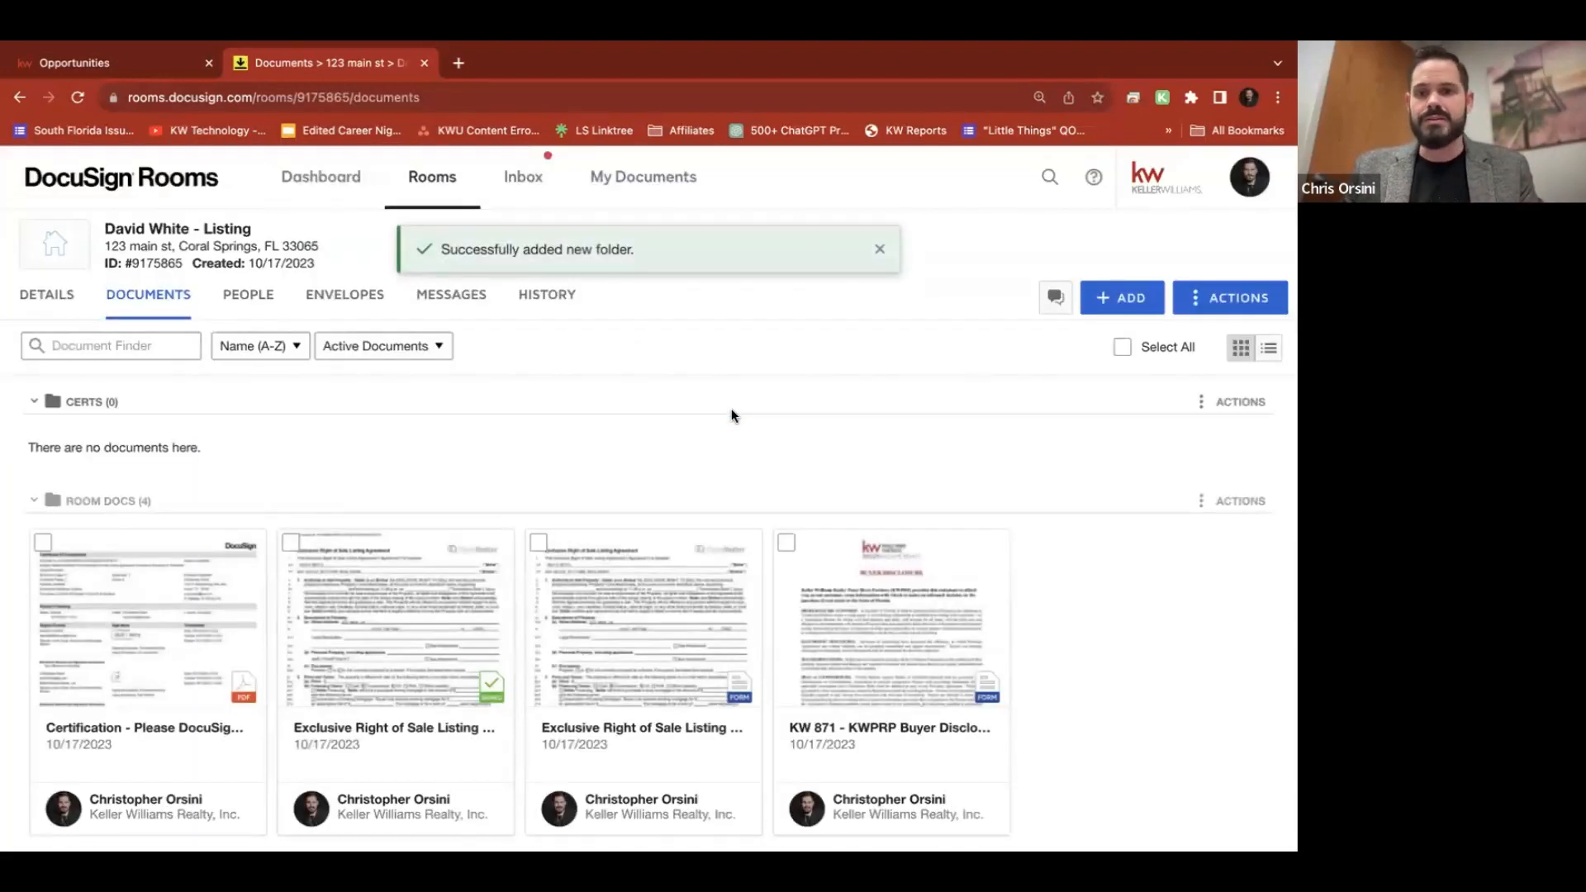
scroll(142, 380, "down", 1)
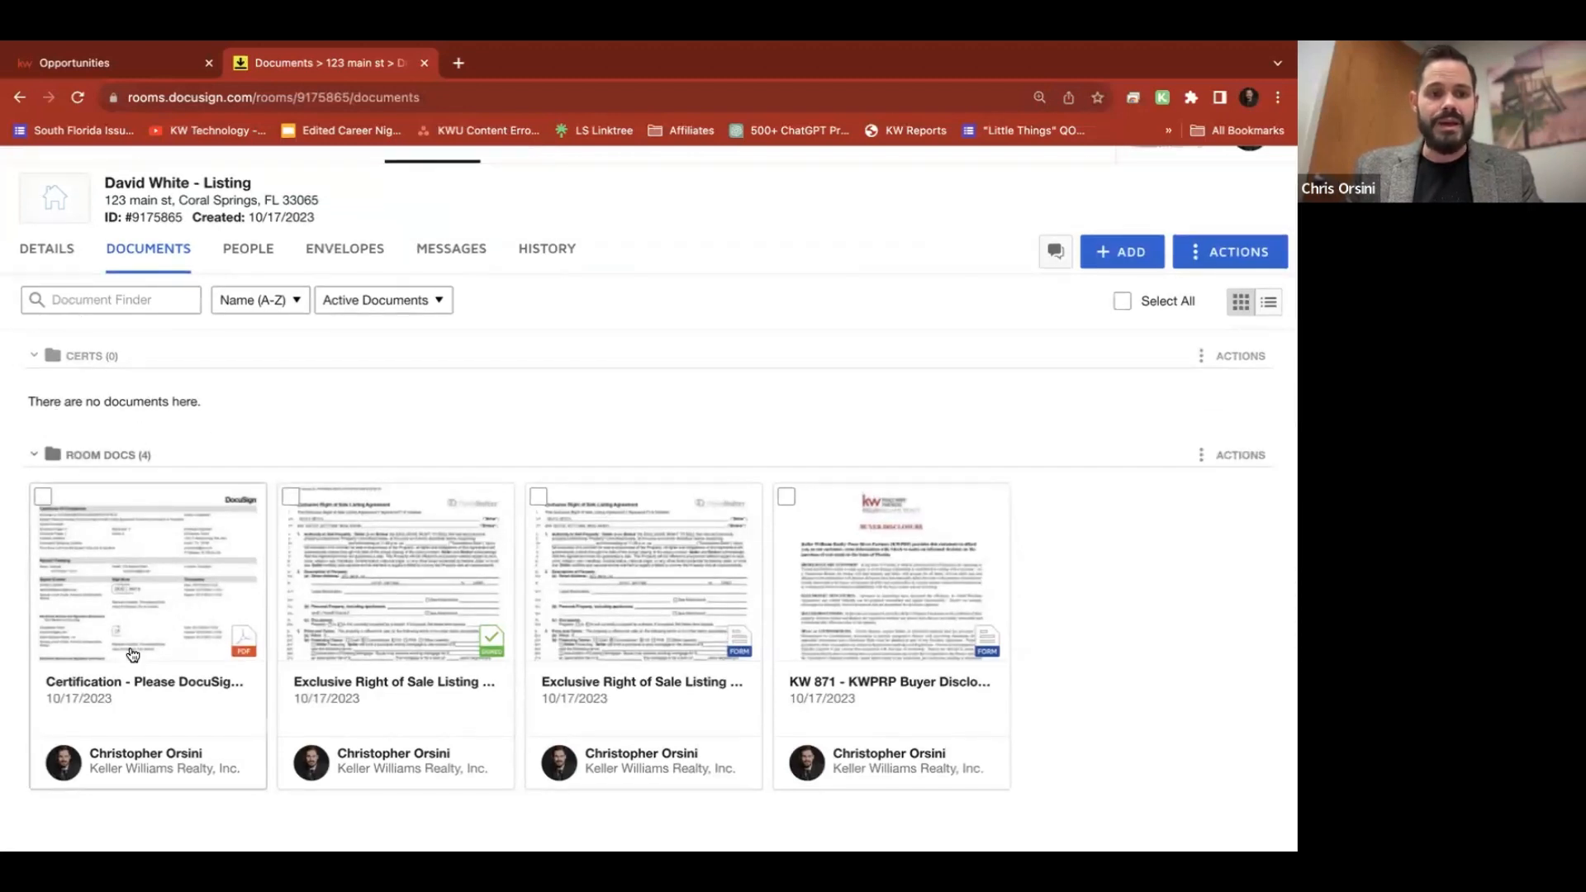
Drag the Certification document into the Certs folder and collapse Certs
left_click_drag(132, 655, 169, 405)
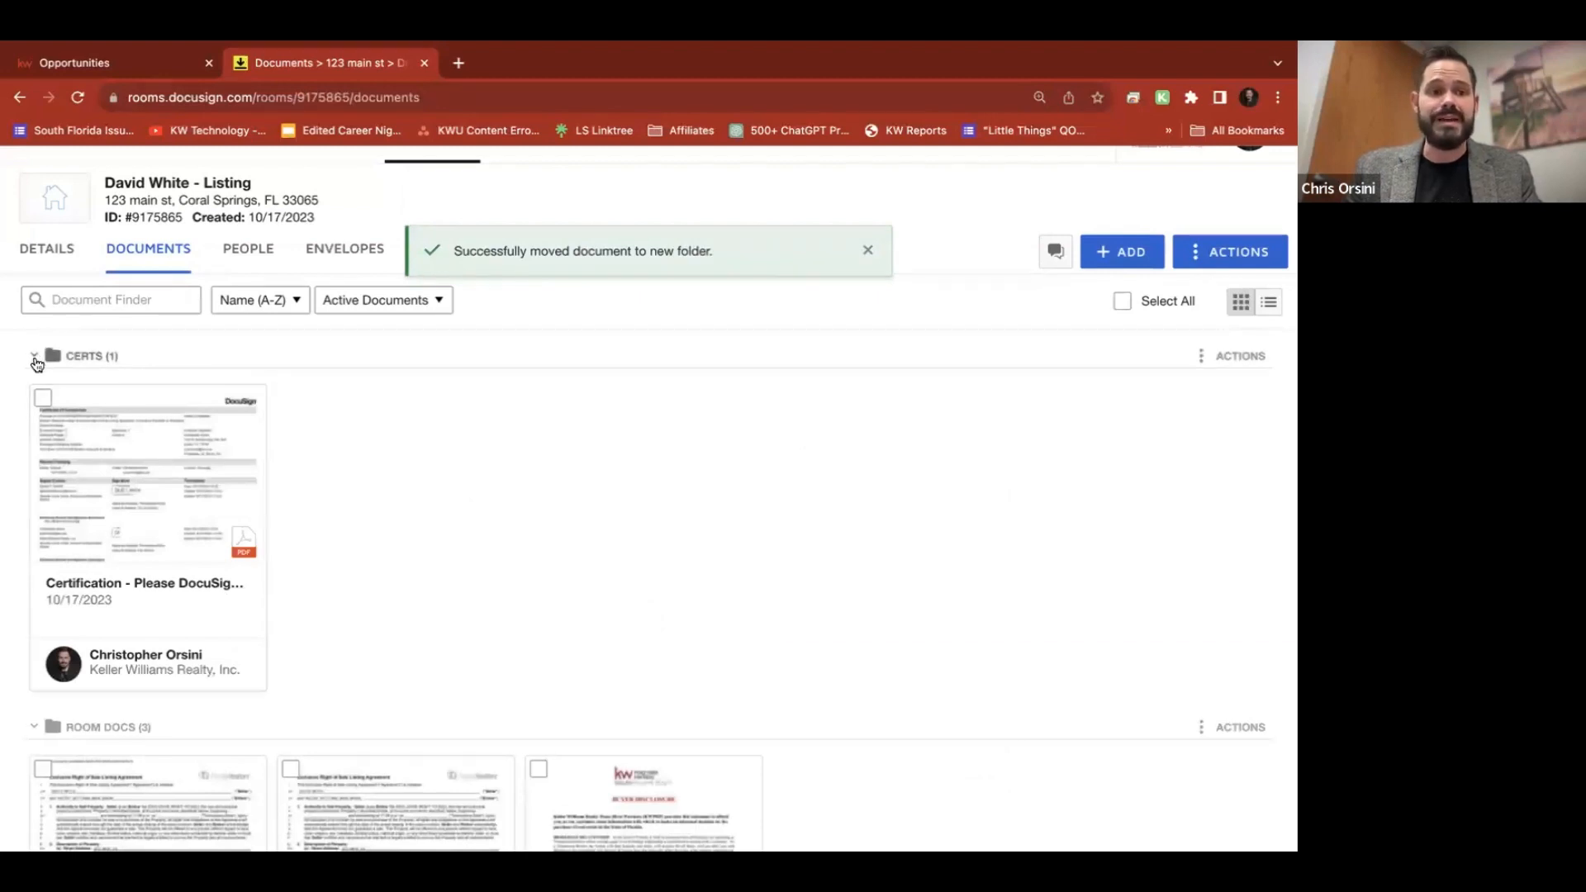
left_click(34, 356)
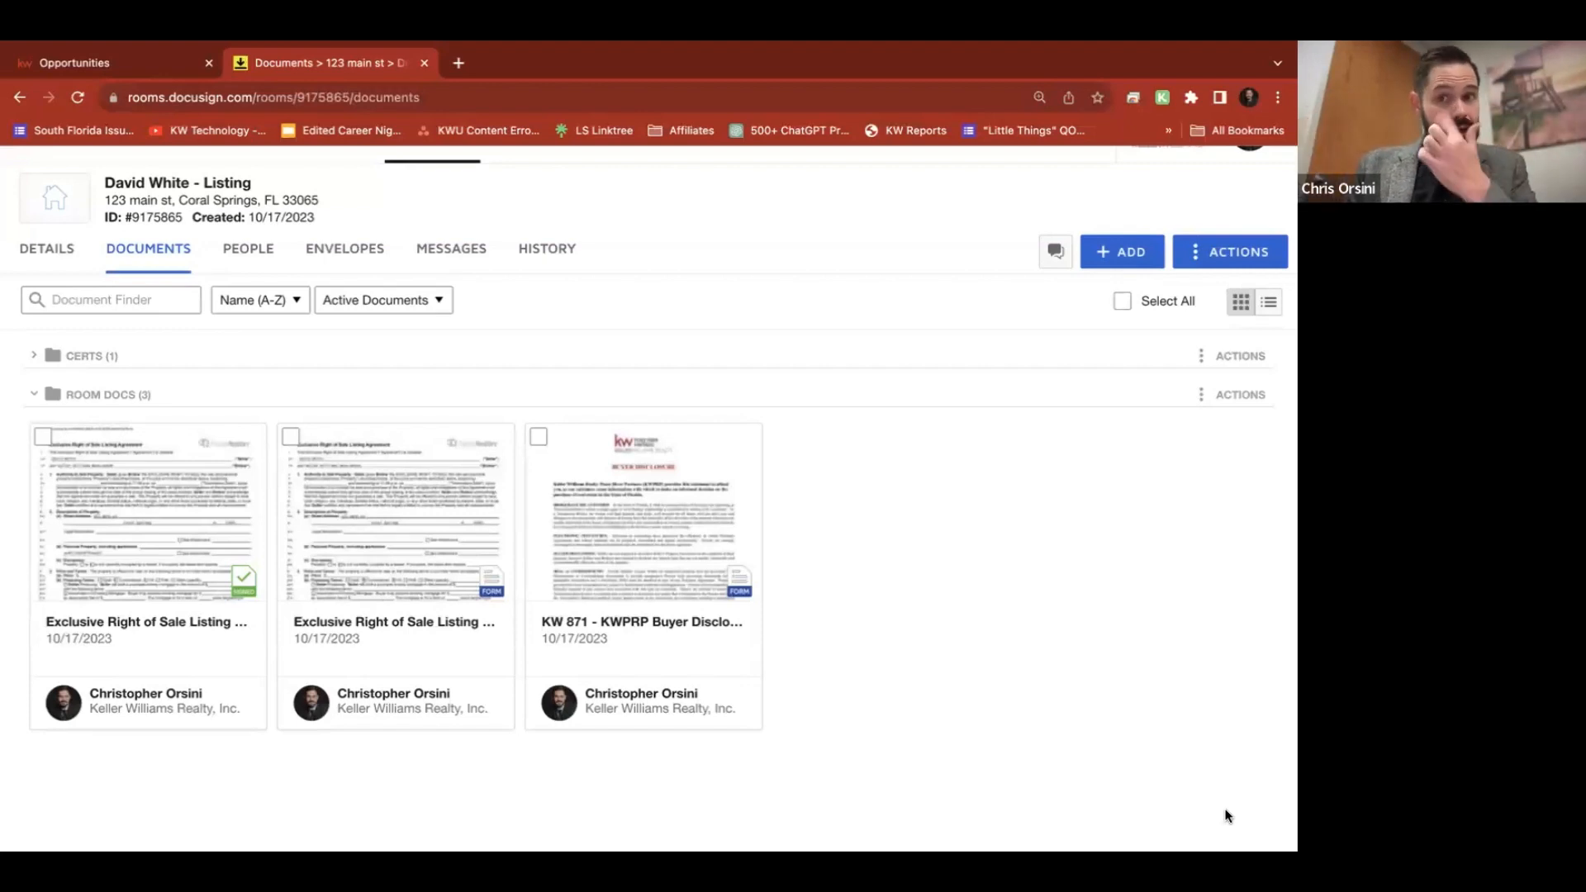
left_click(1223, 251)
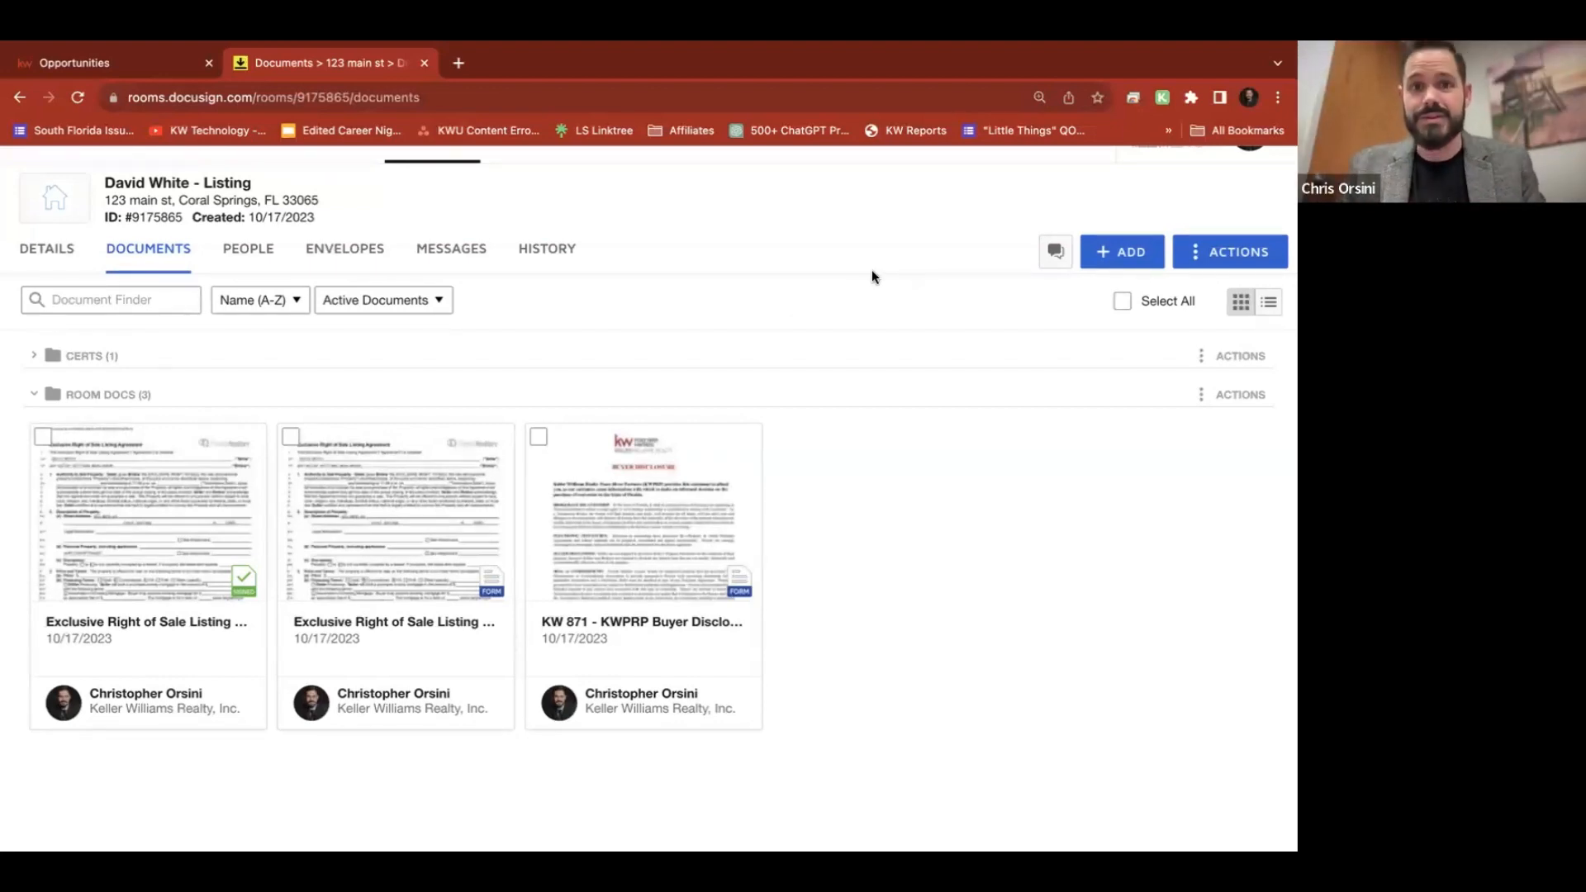
Create a second room folder named 'Fully Exec' via Actions > Add Folder
left_click(1249, 252)
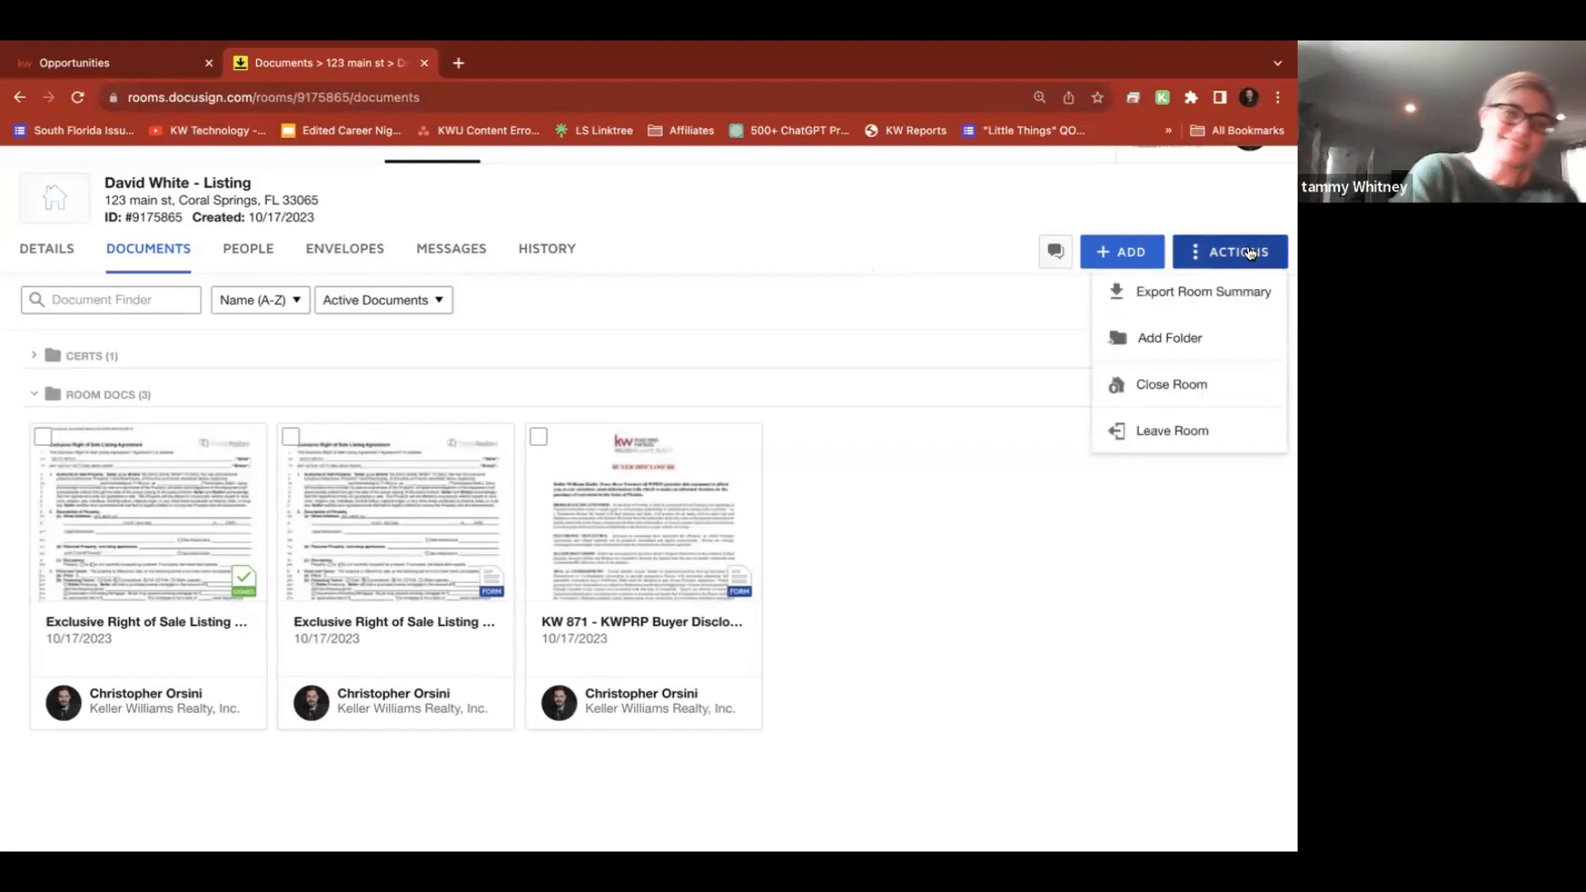
left_click(1169, 338)
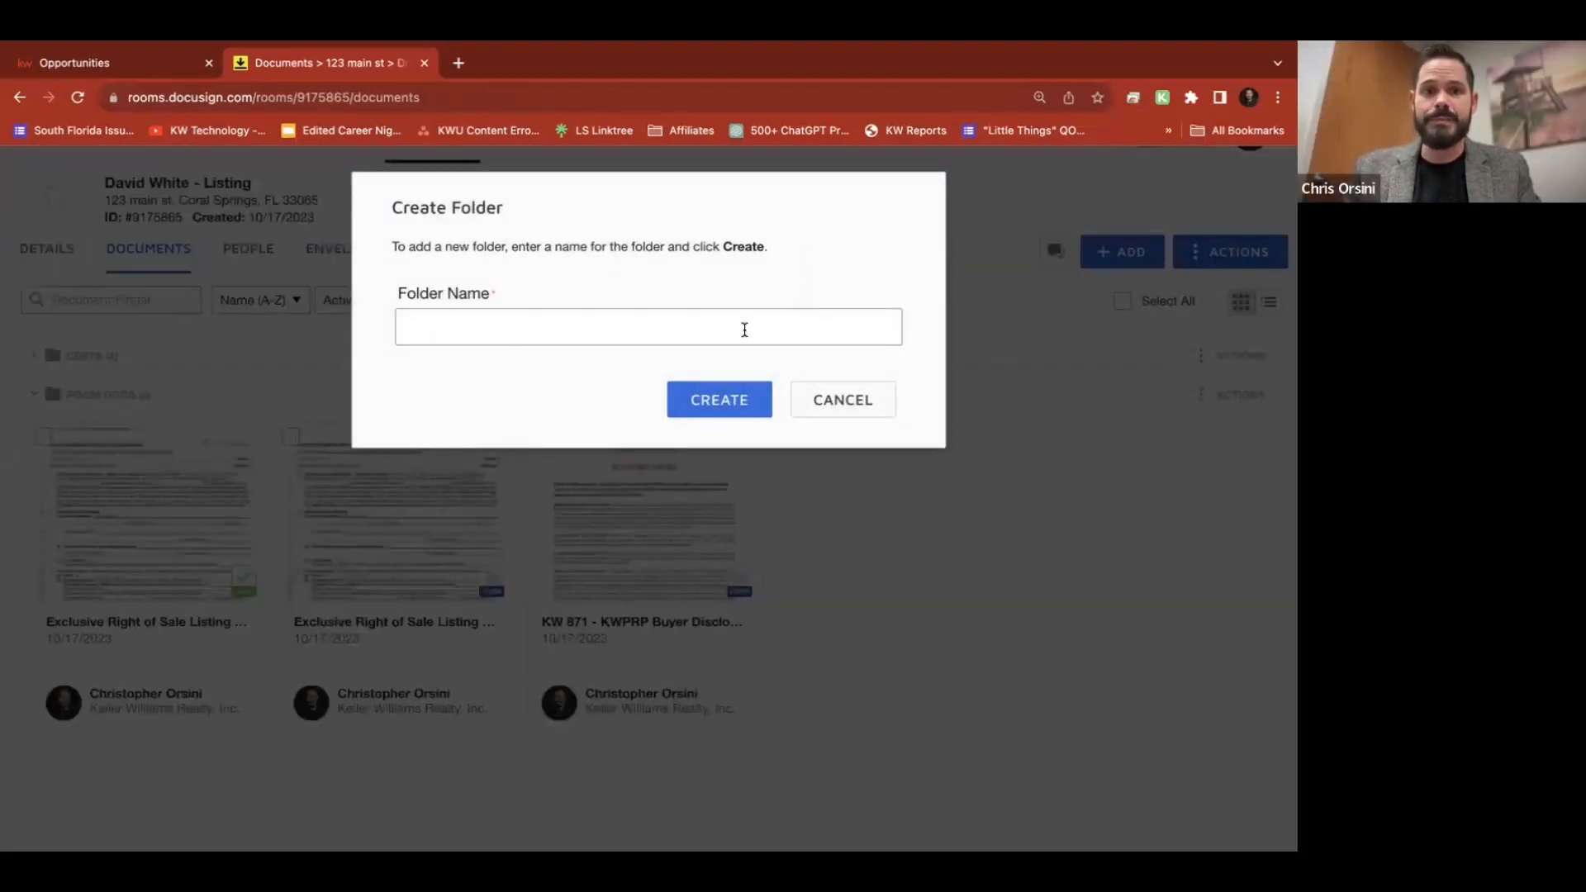
type("Ful")
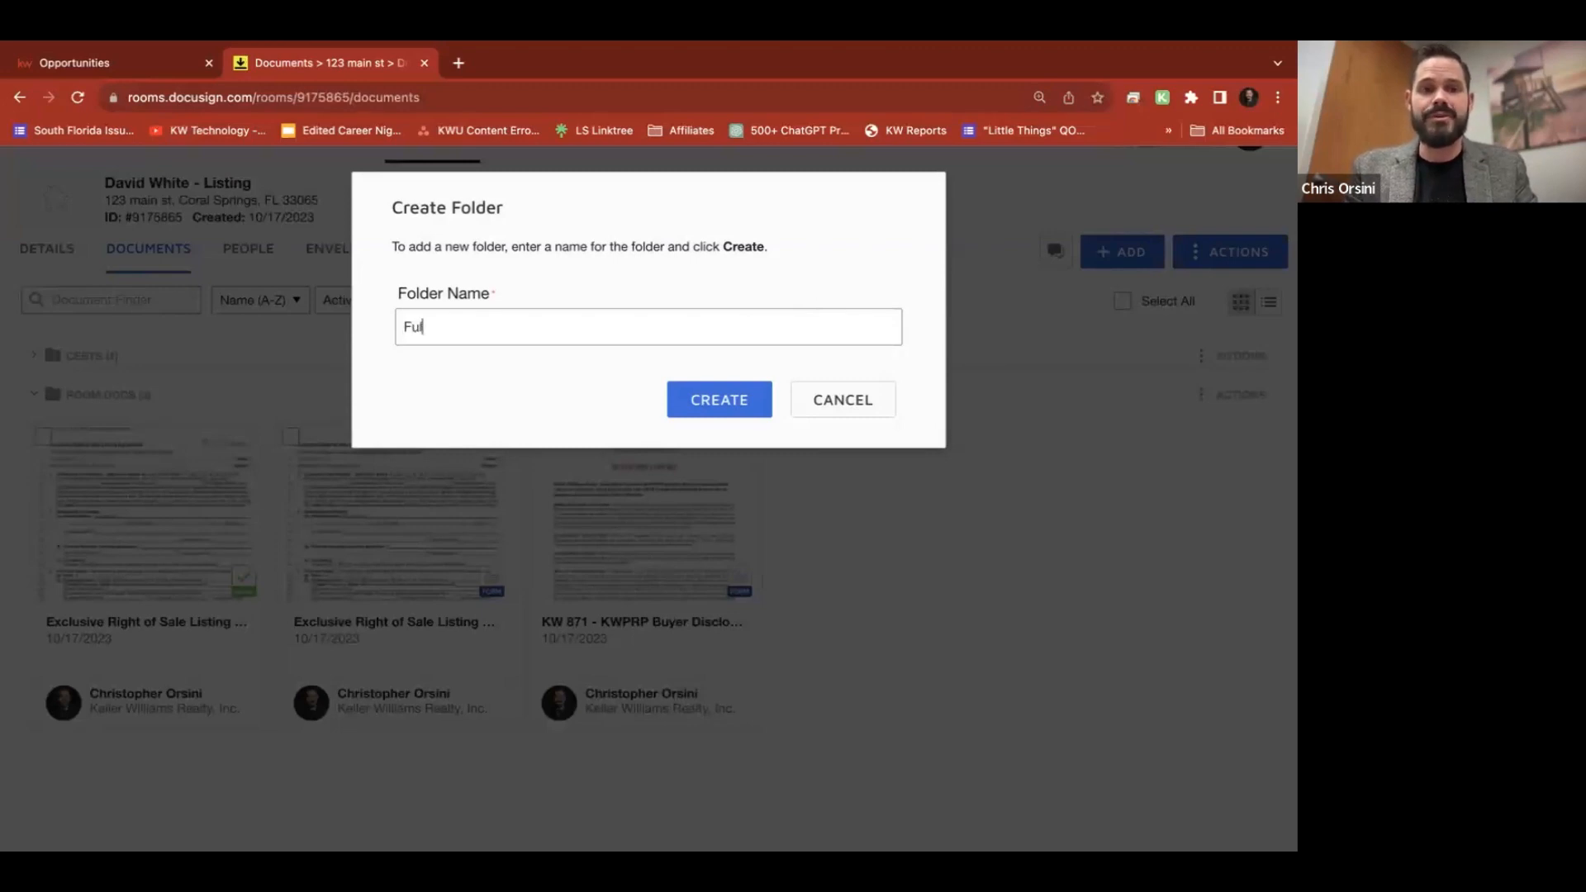
type("ly Exec")
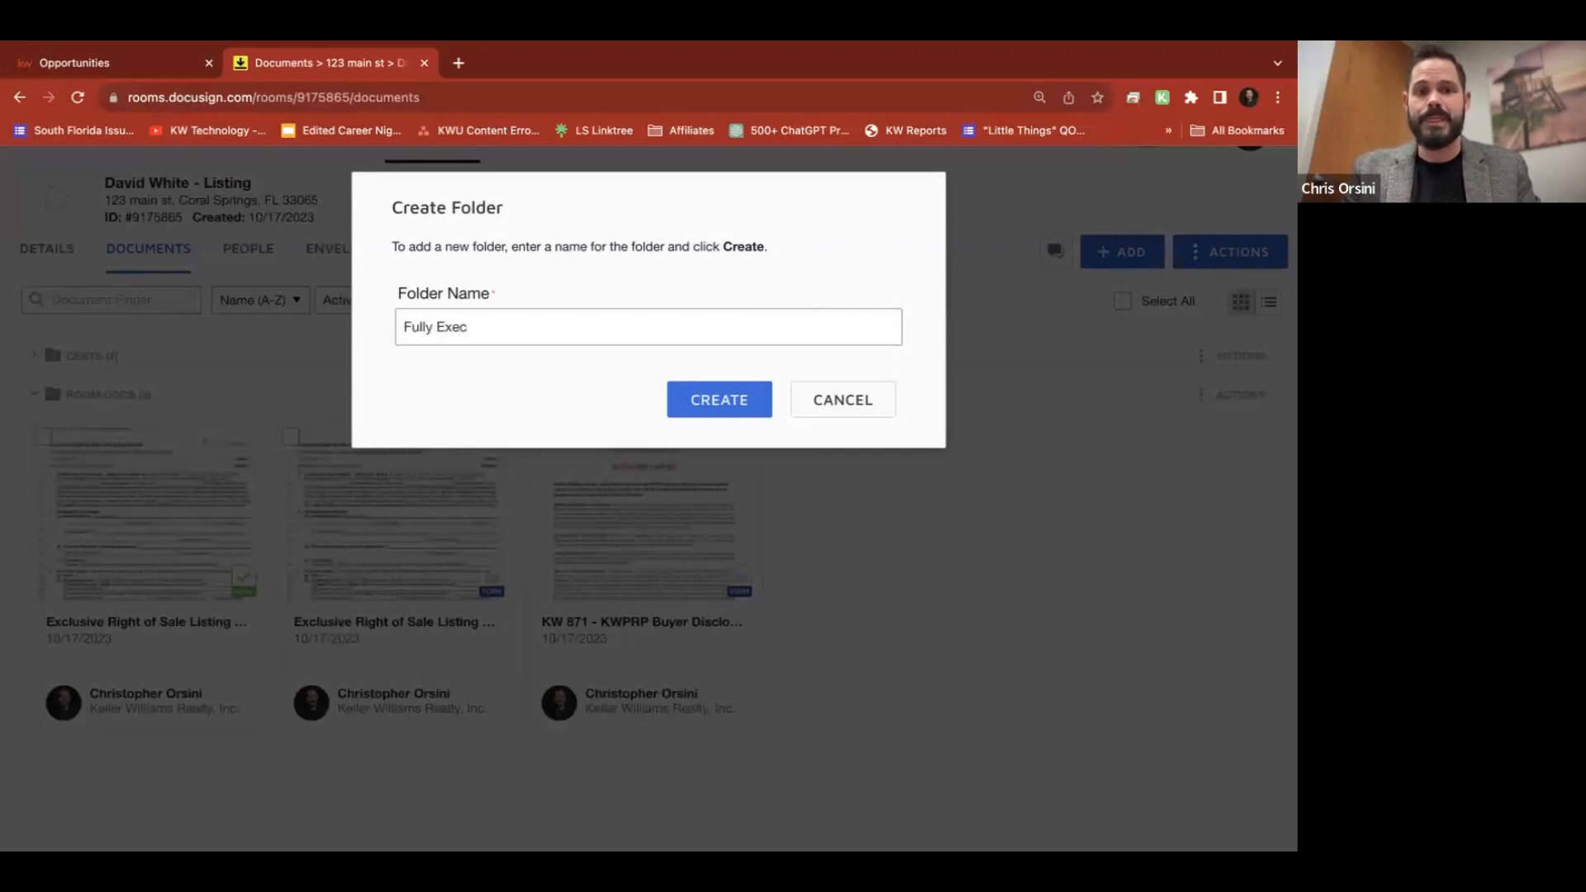
left_click(720, 405)
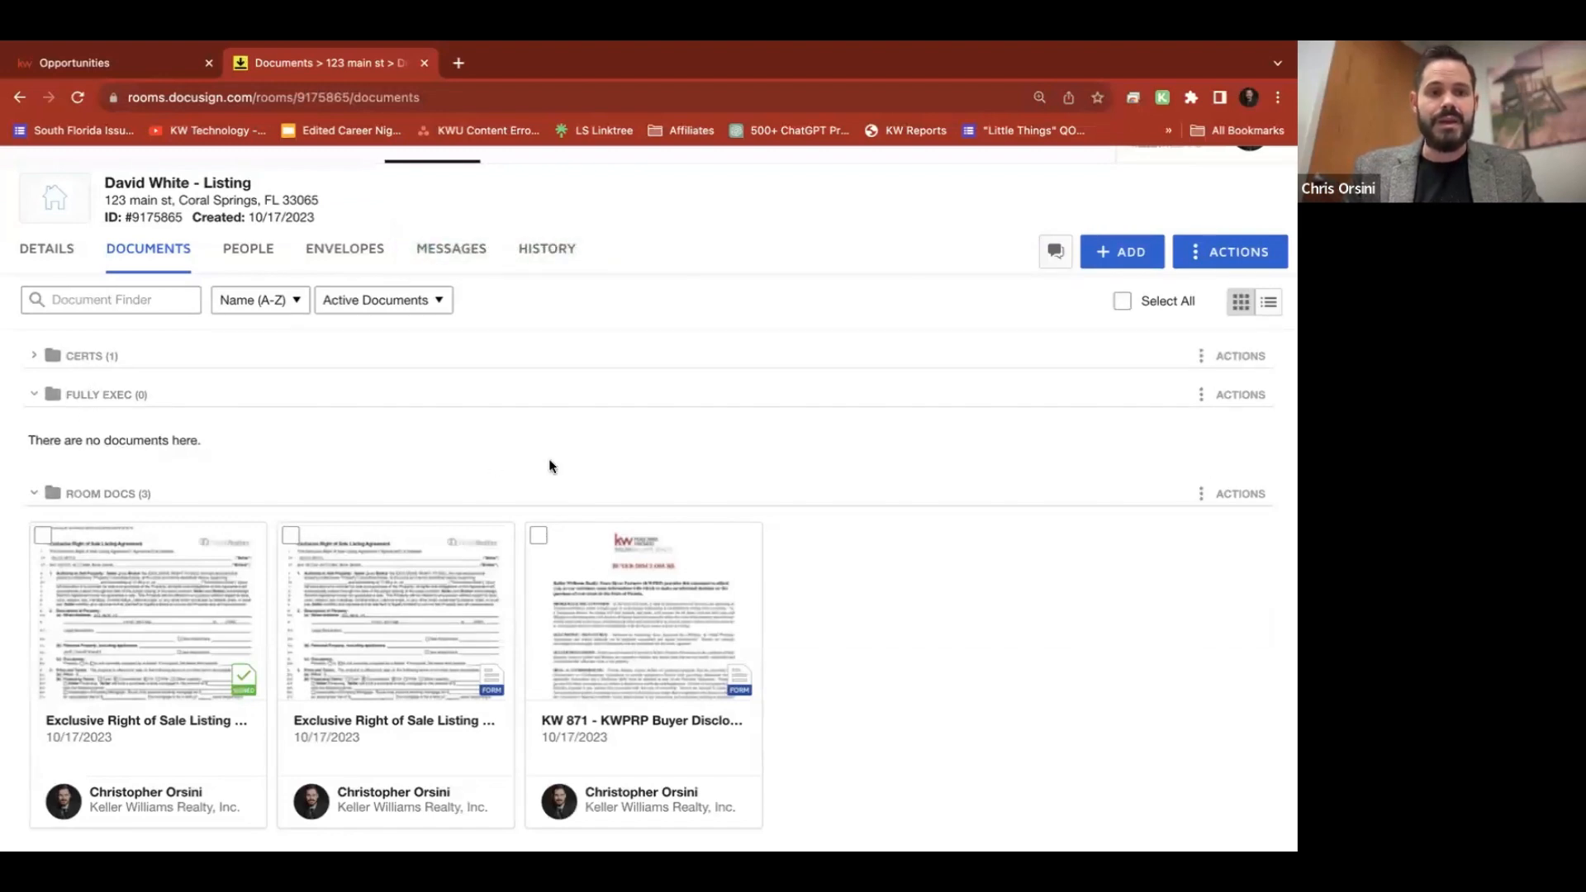
left_click_drag(144, 716, 165, 565)
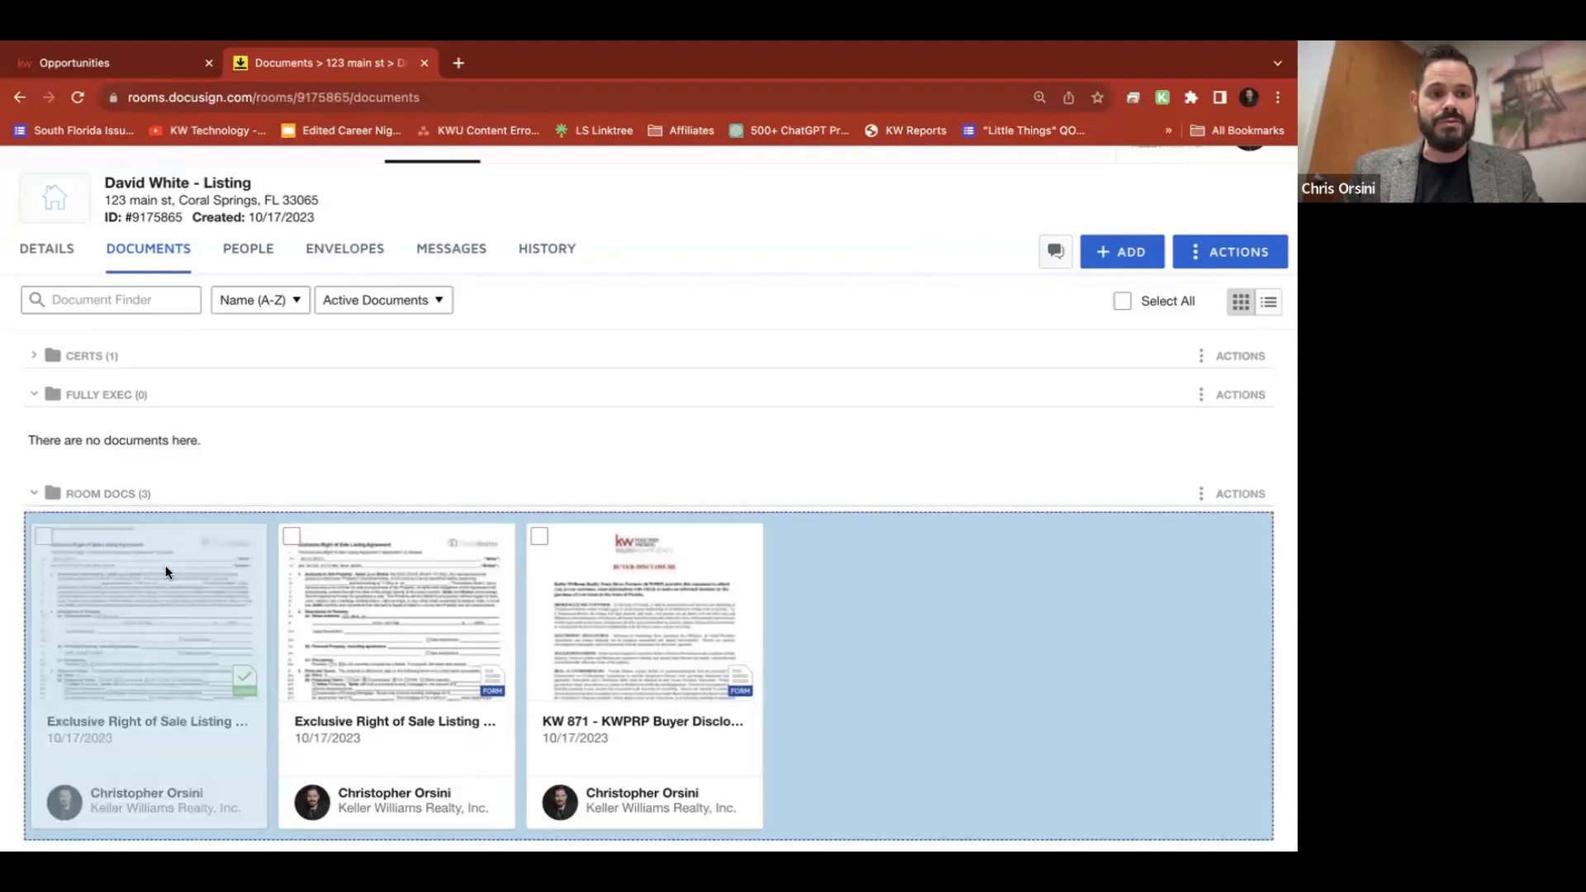
left_click_drag(197, 467, 137, 684)
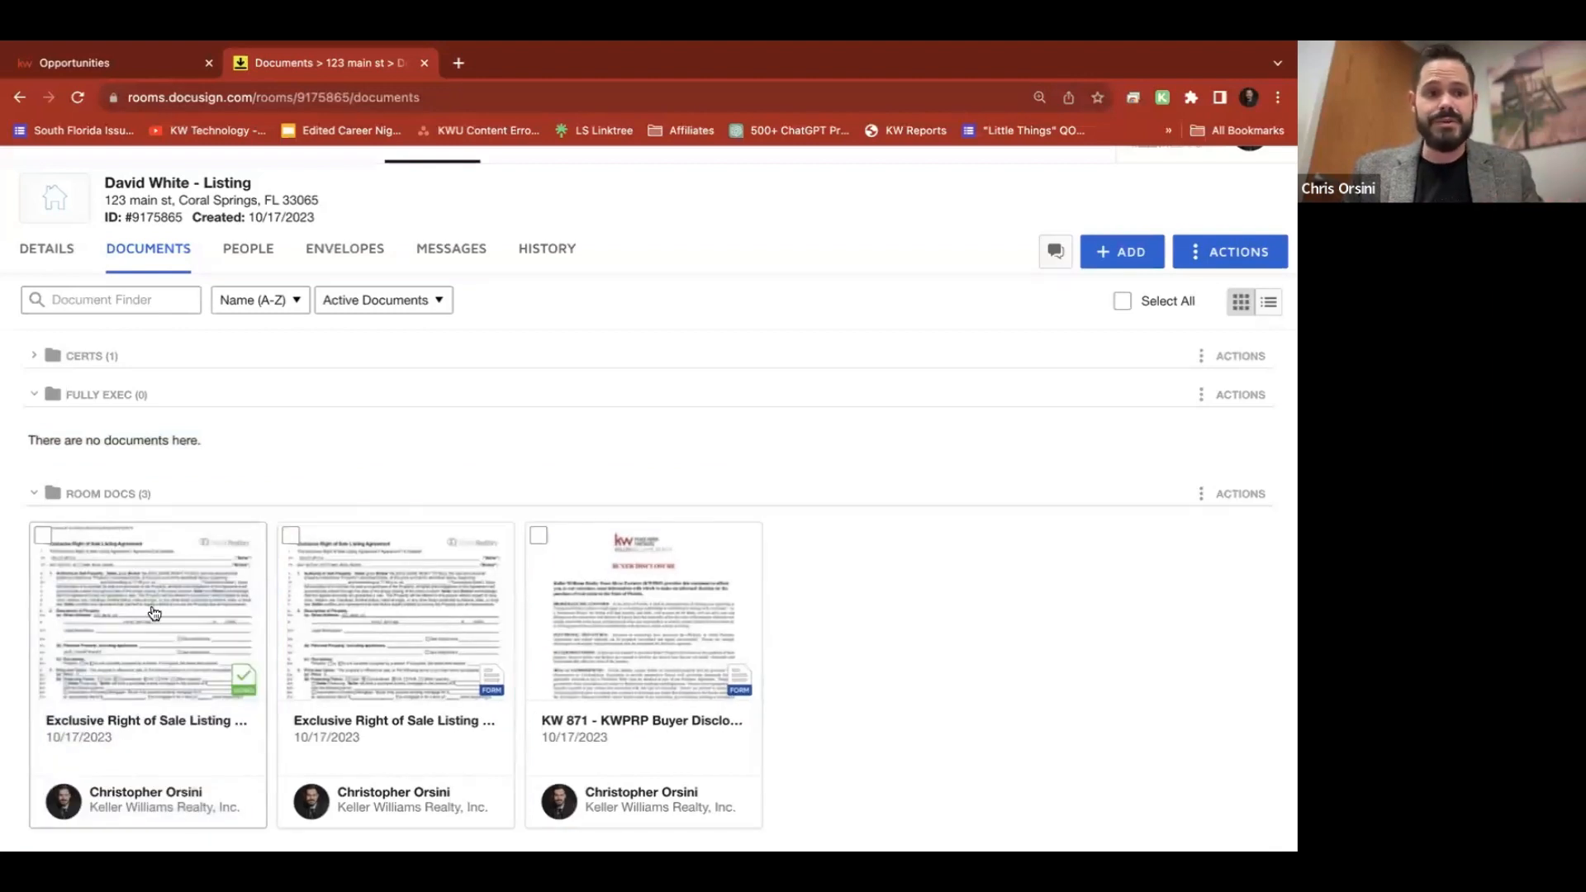
left_click(43, 537)
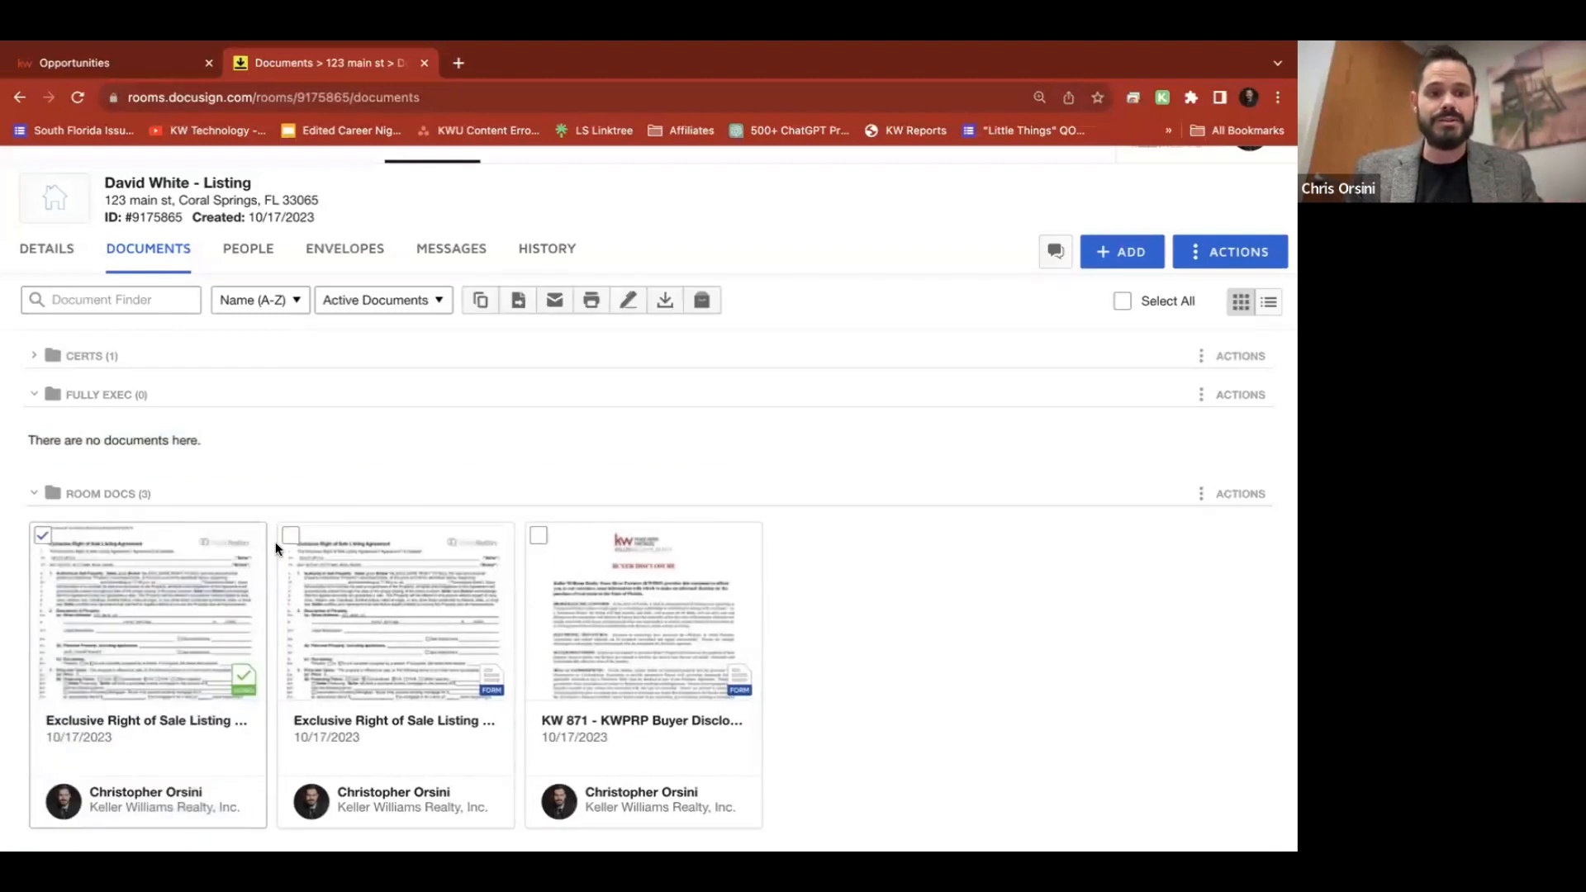
left_click(538, 536)
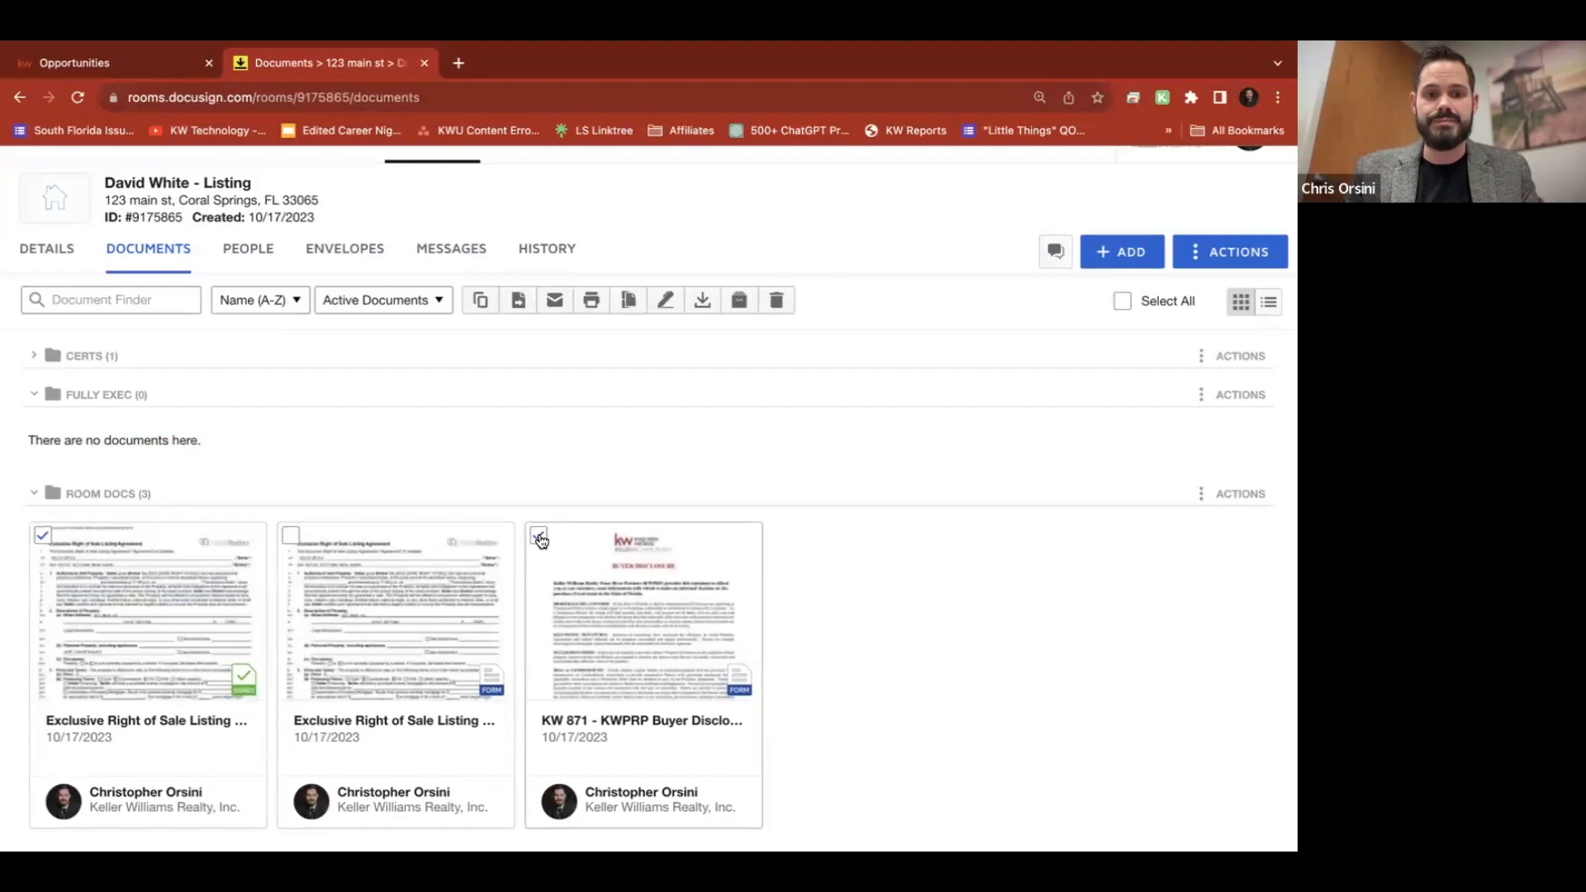
left_click(518, 304)
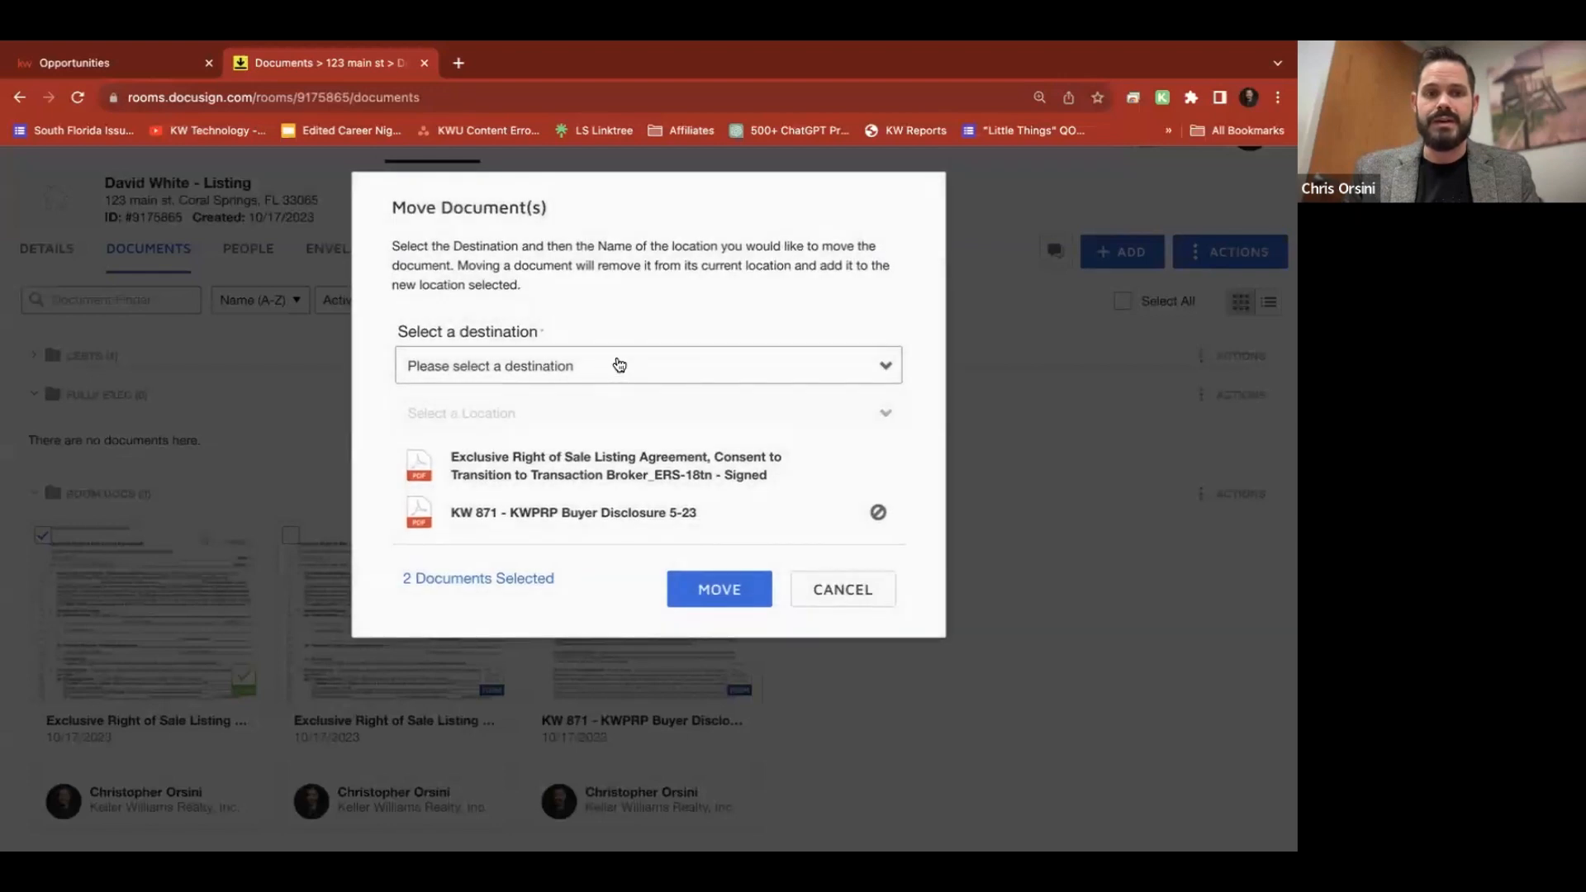
left_click(528, 386)
left_click(462, 500)
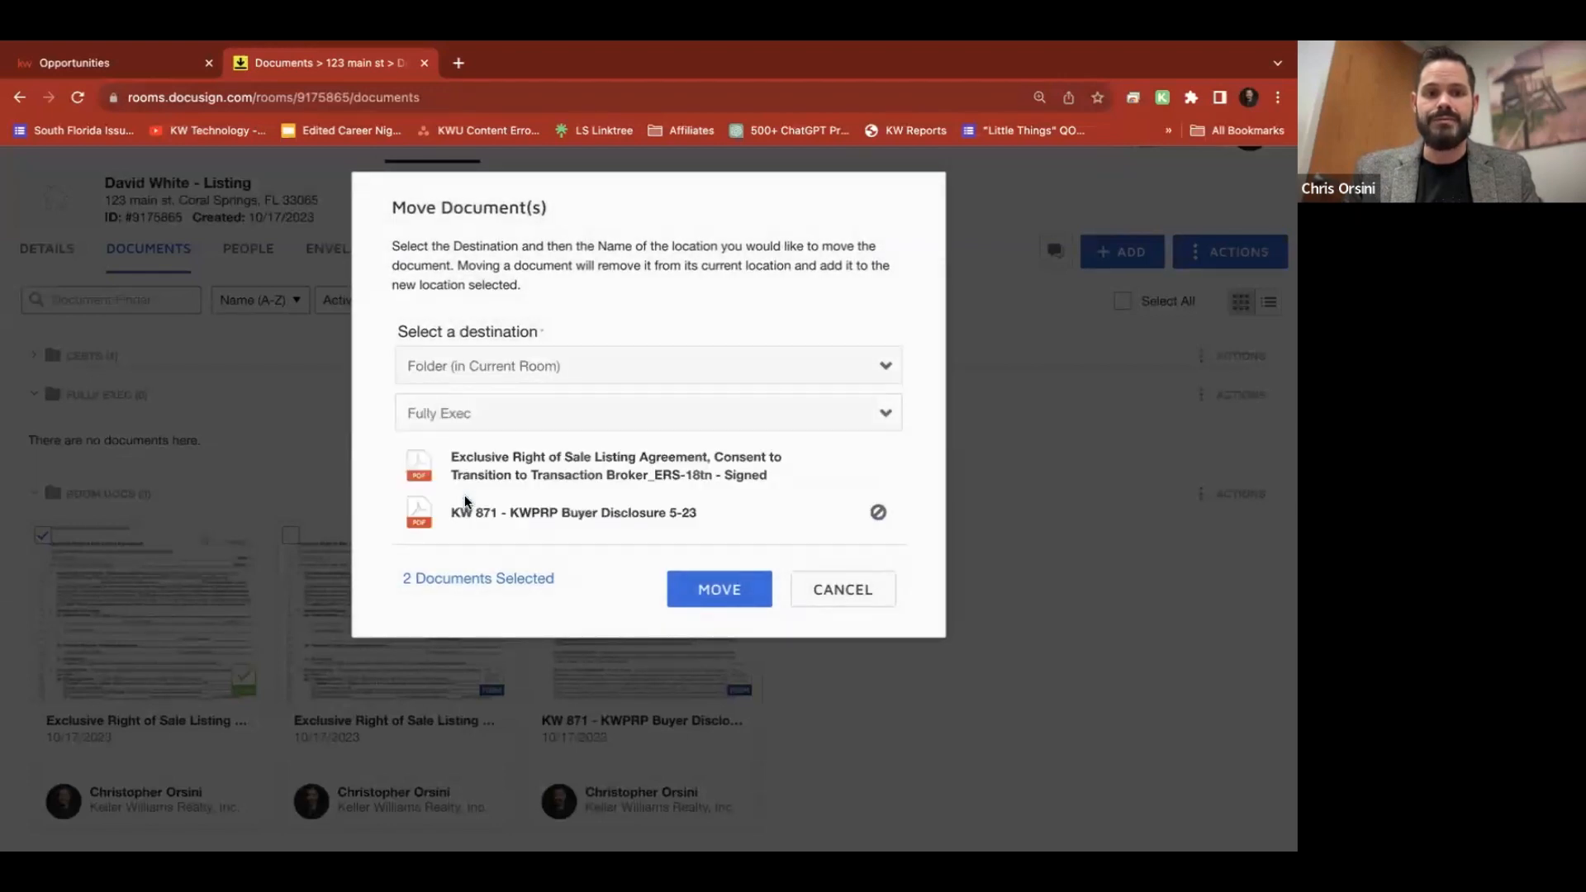
left_click(723, 588)
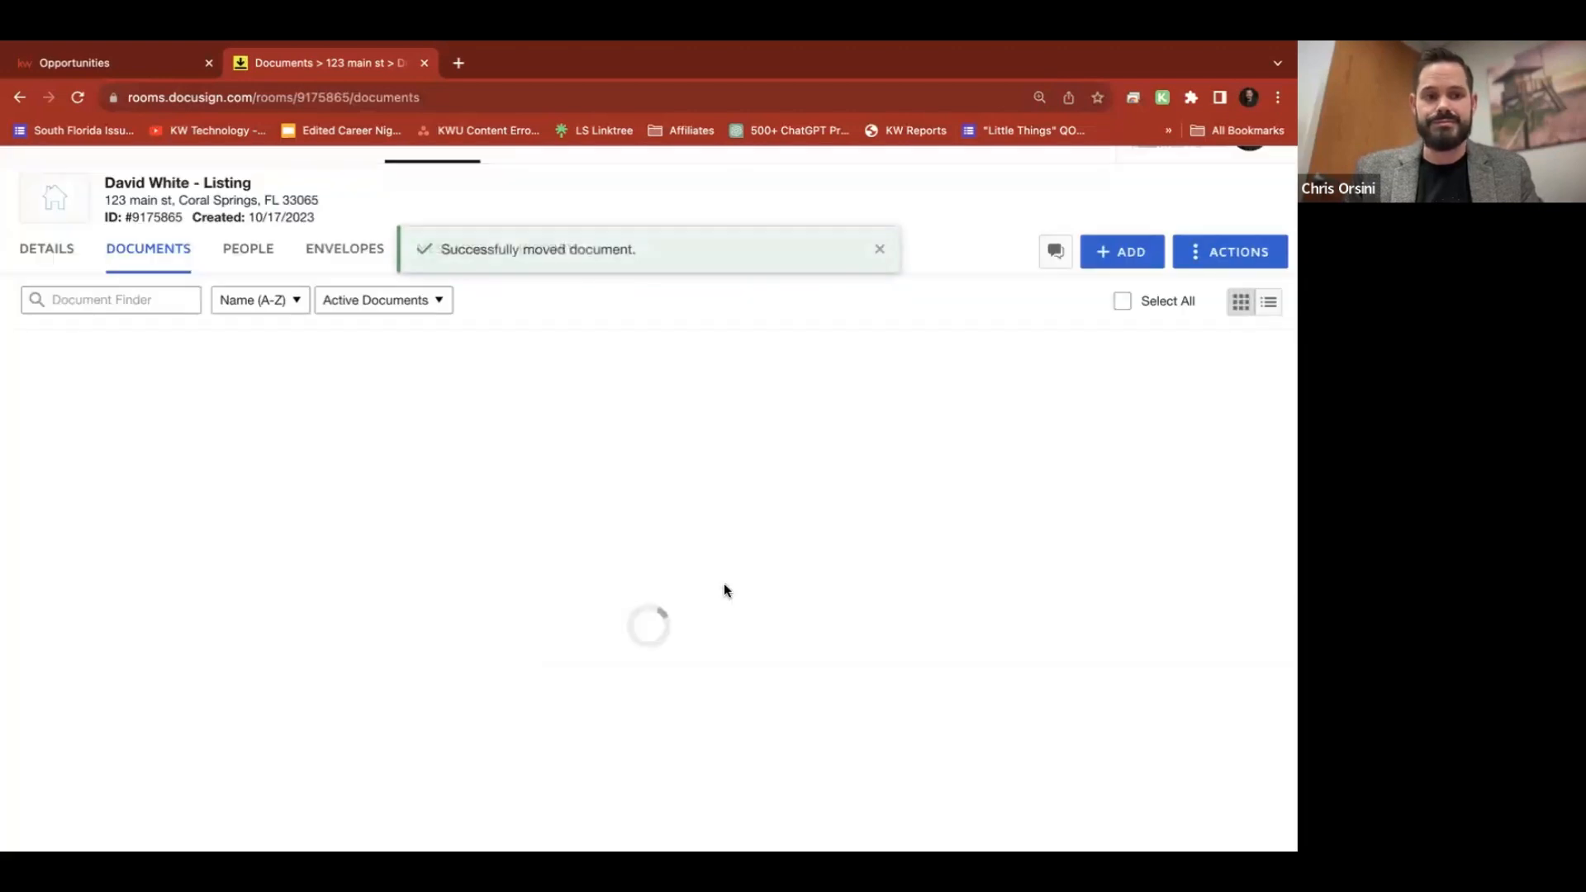
scroll(723, 587, "down", 2)
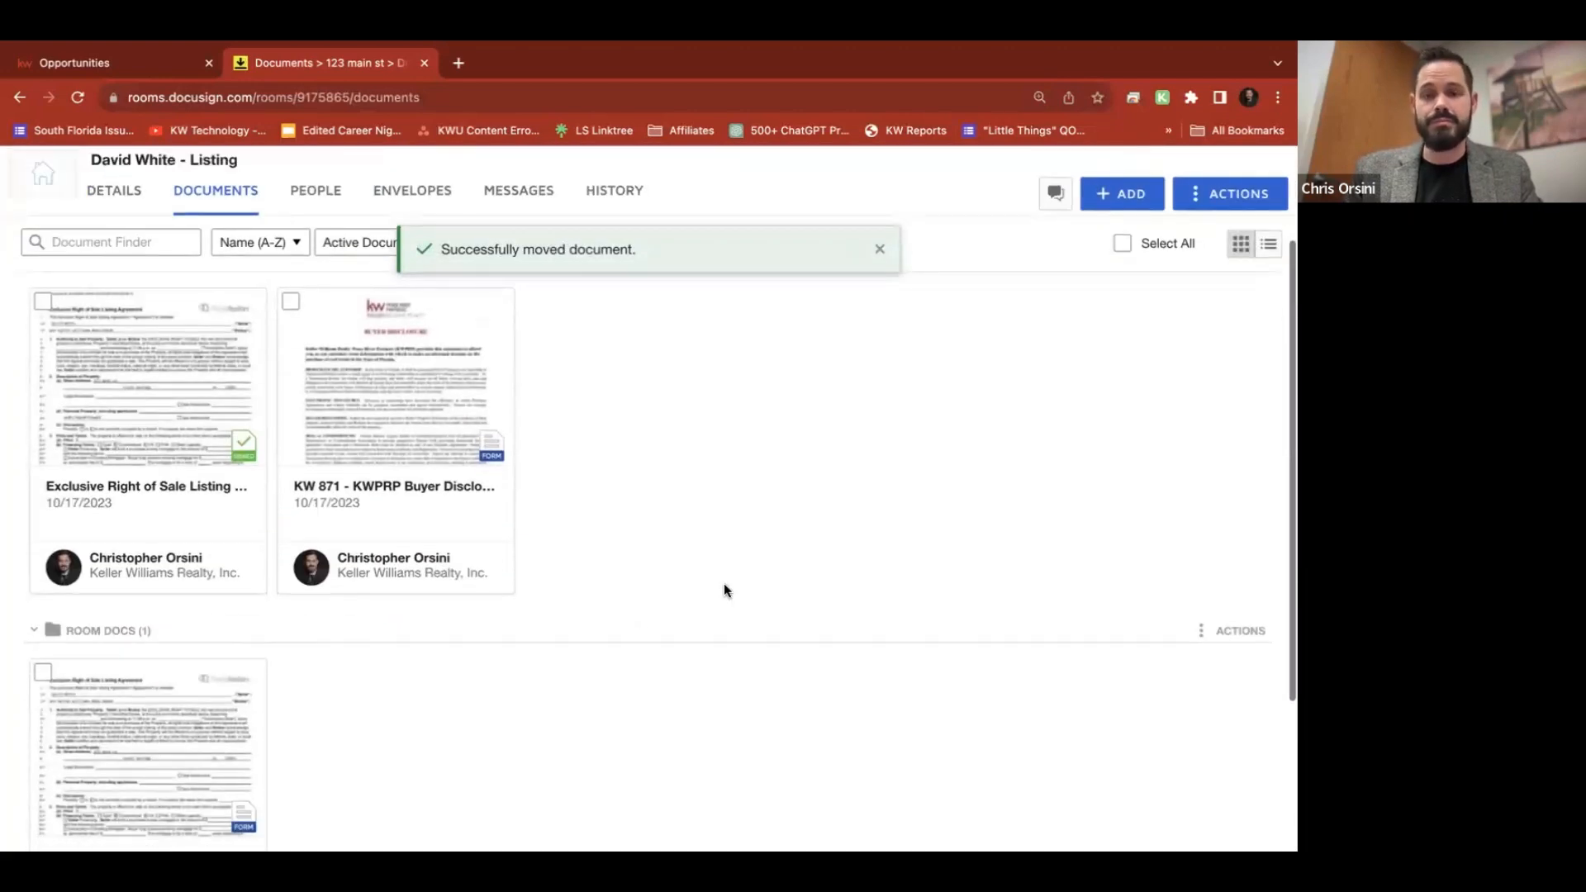
left_click_drag(383, 463, 390, 781)
scroll(692, 522, "down", 4)
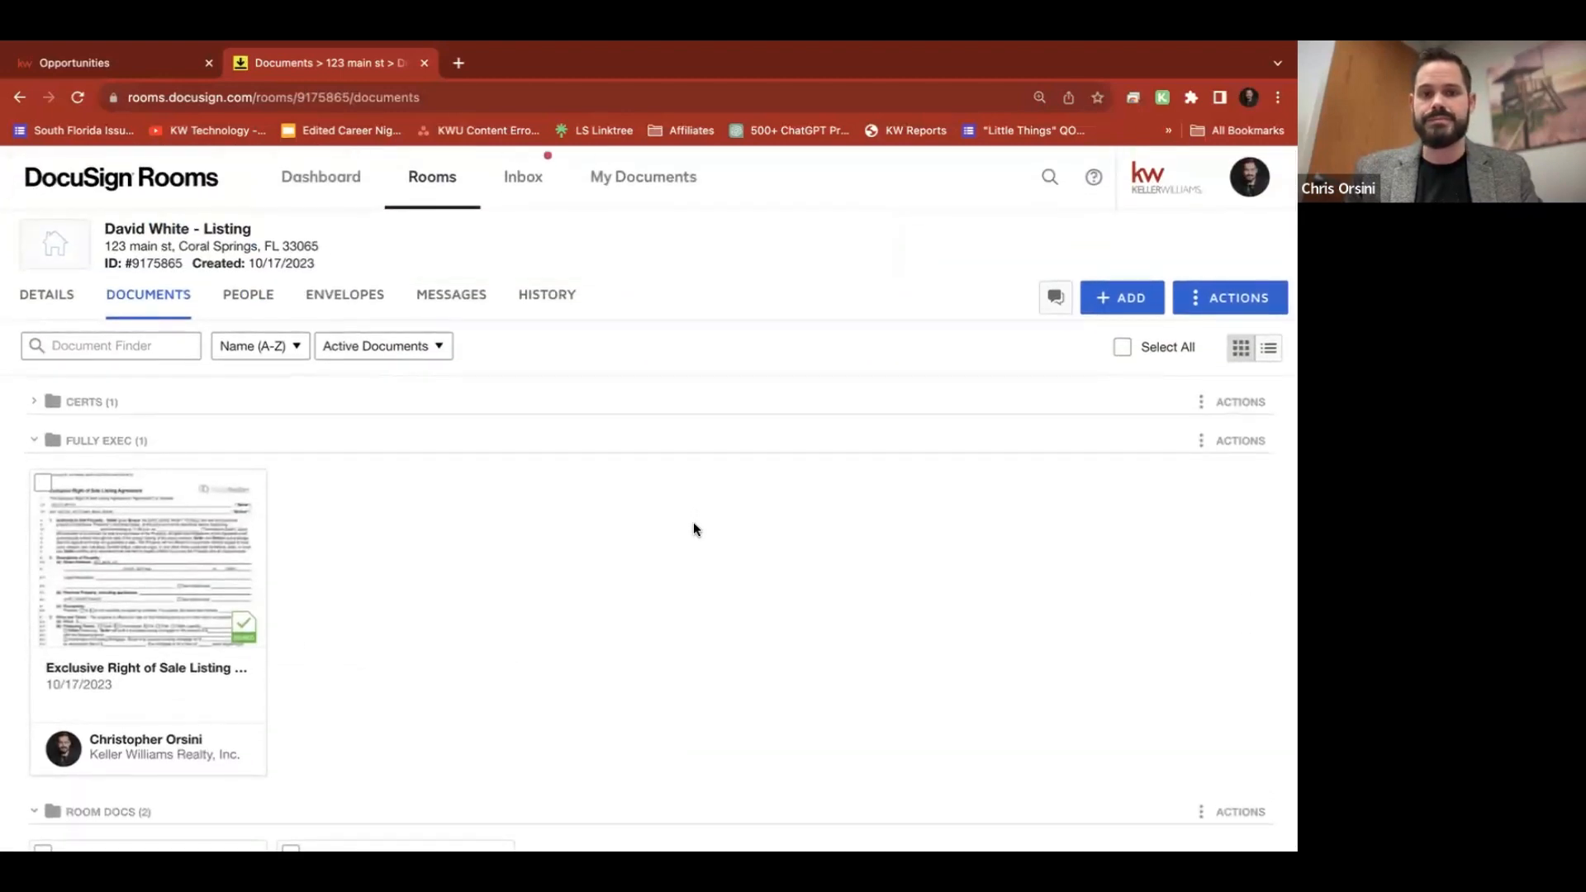
scroll(694, 524, "down", 5)
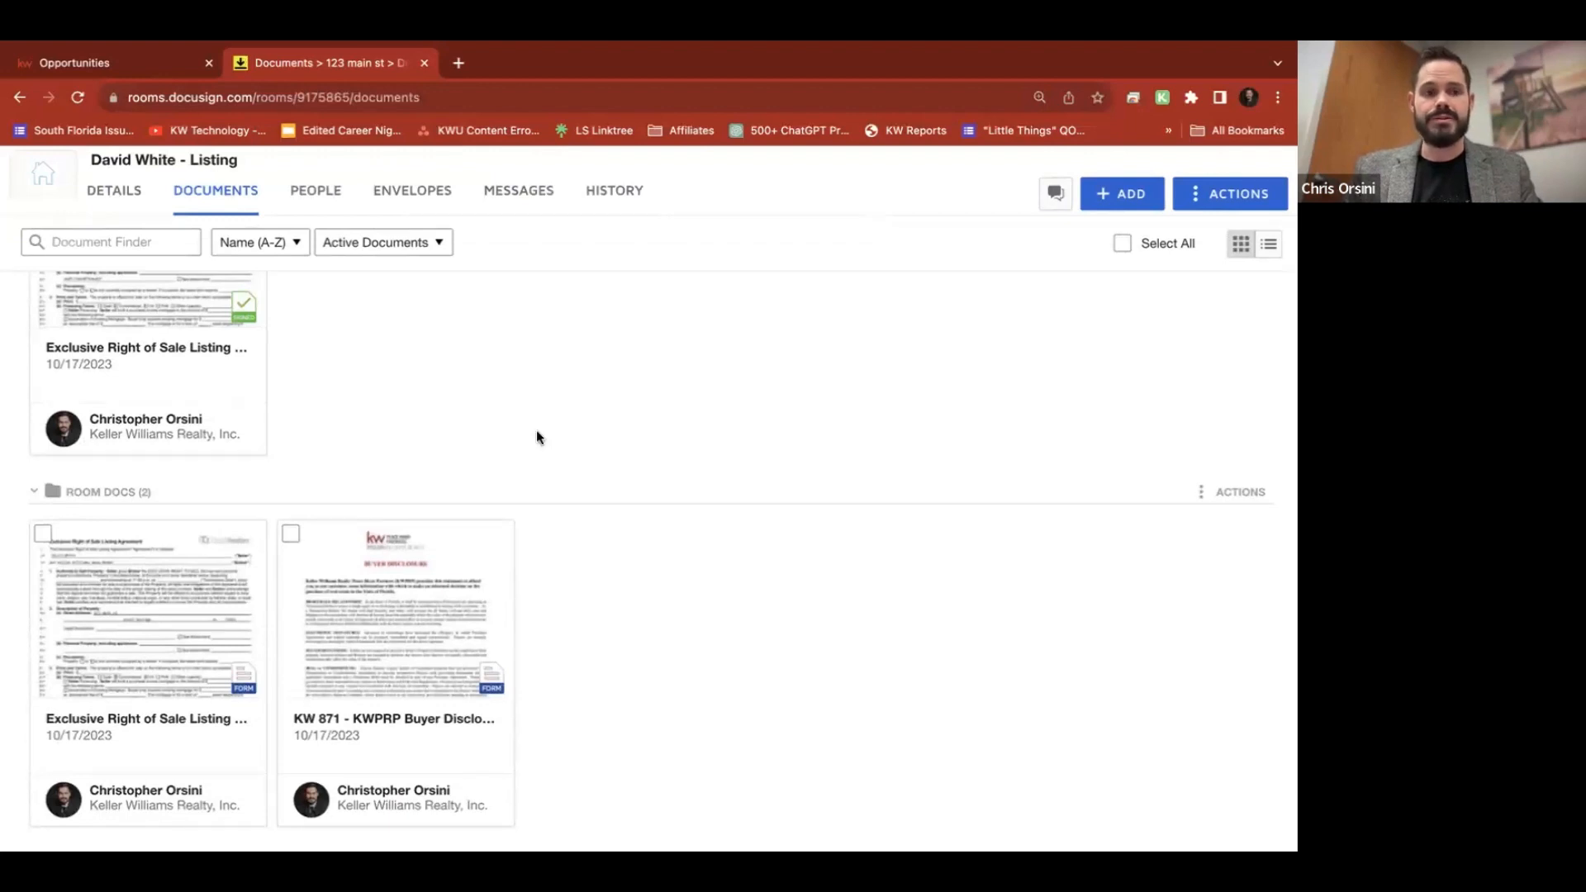
scroll(537, 438, "down", 2)
scroll(537, 437, "up", 6)
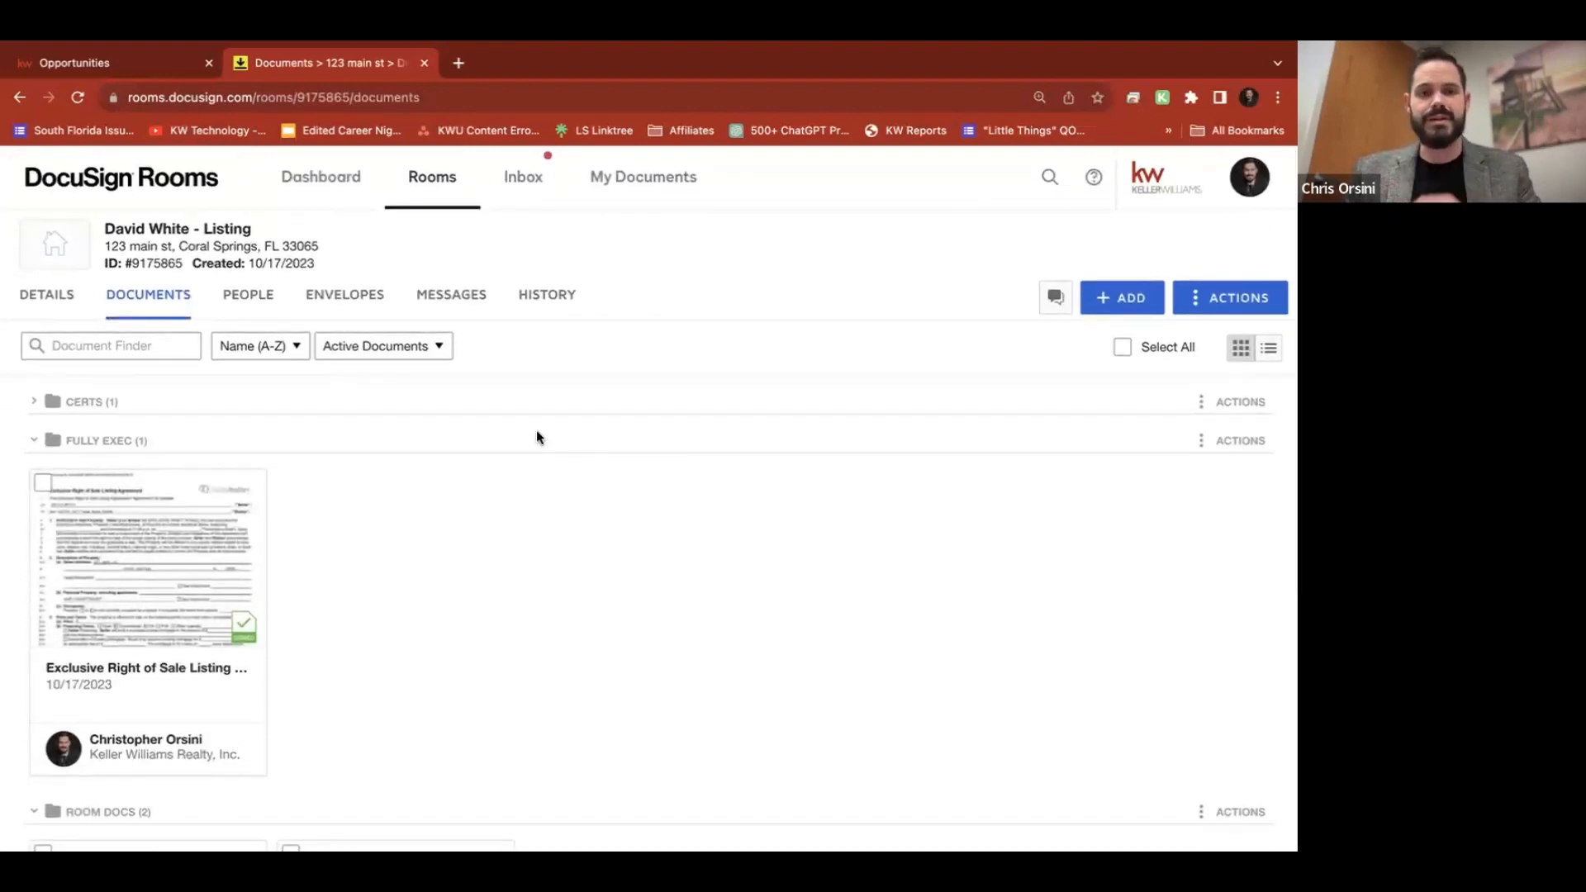
scroll(537, 429, "down", 5)
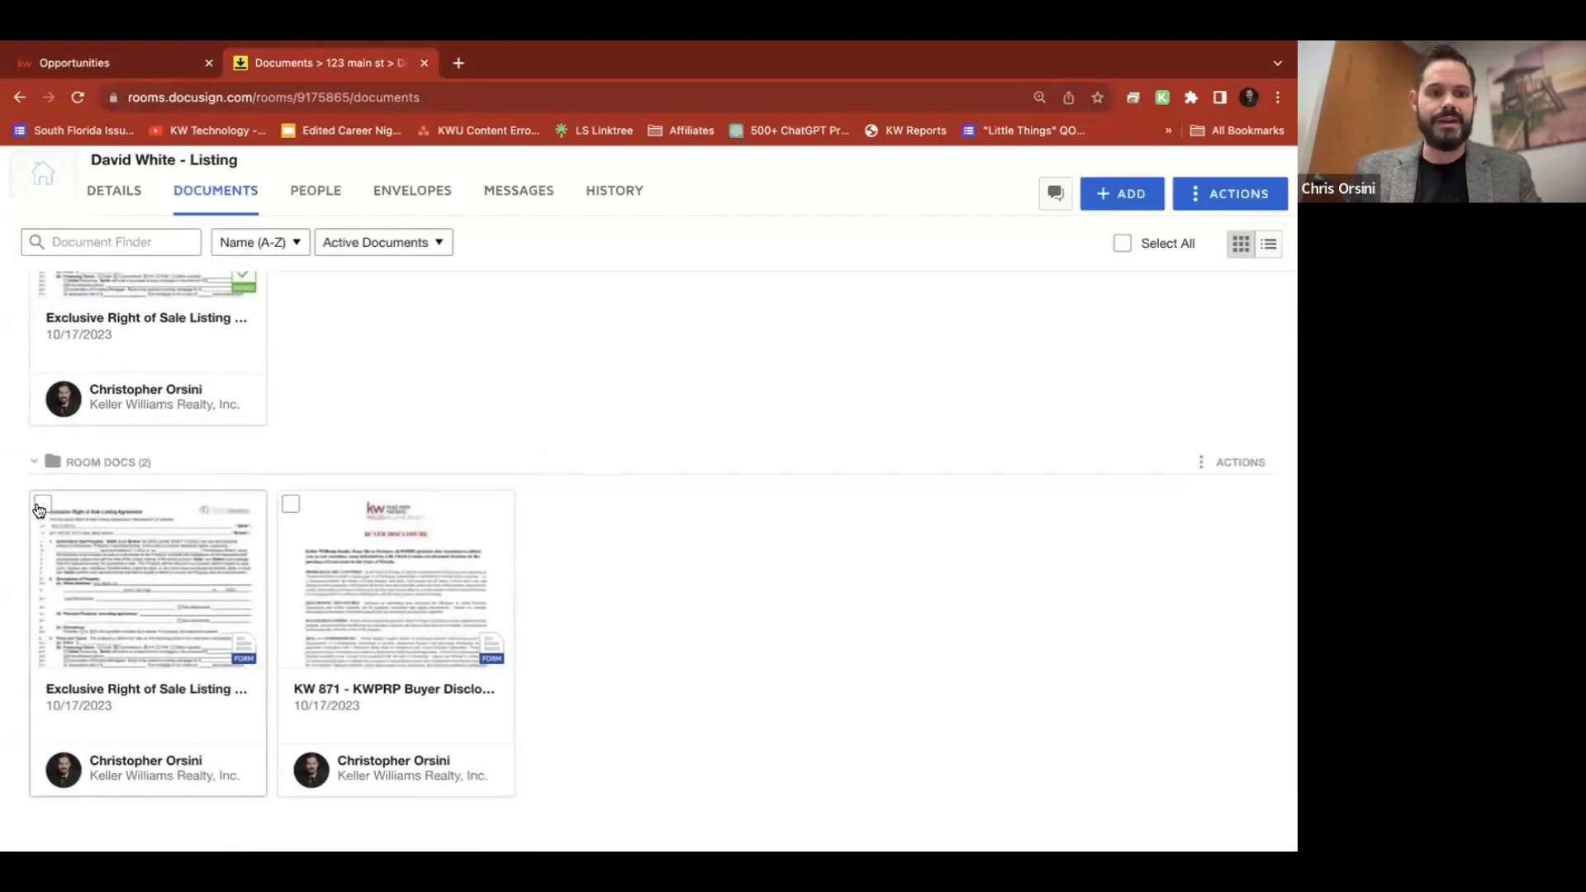
Start an envelope from the Exclusive Right of Sale Listing Agreement addressed to the Listing Agent
left_click(41, 506)
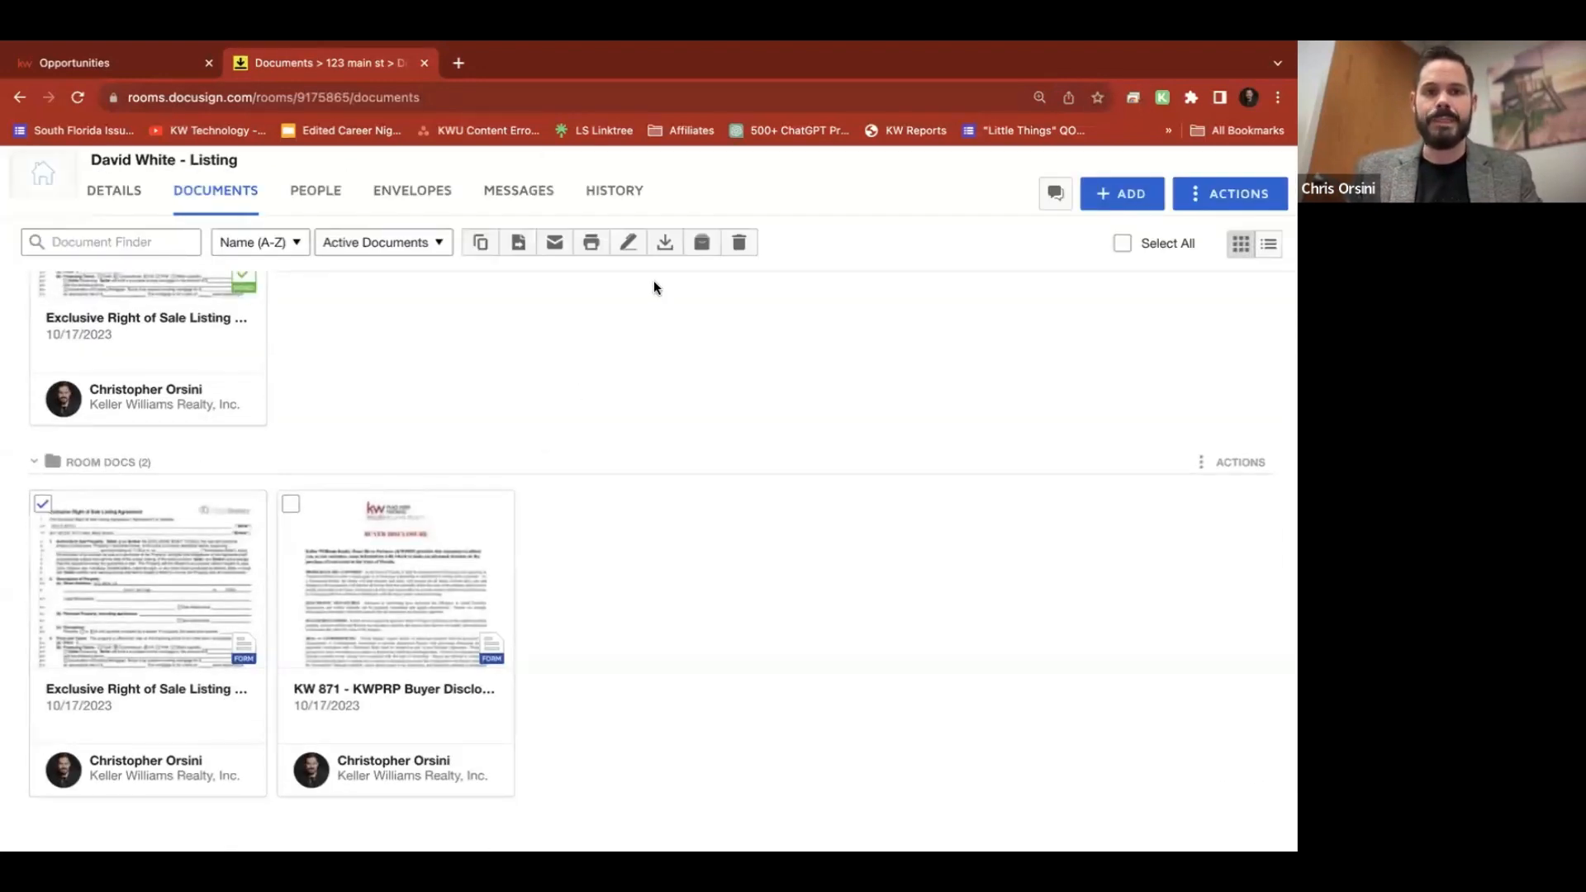
left_click(630, 243)
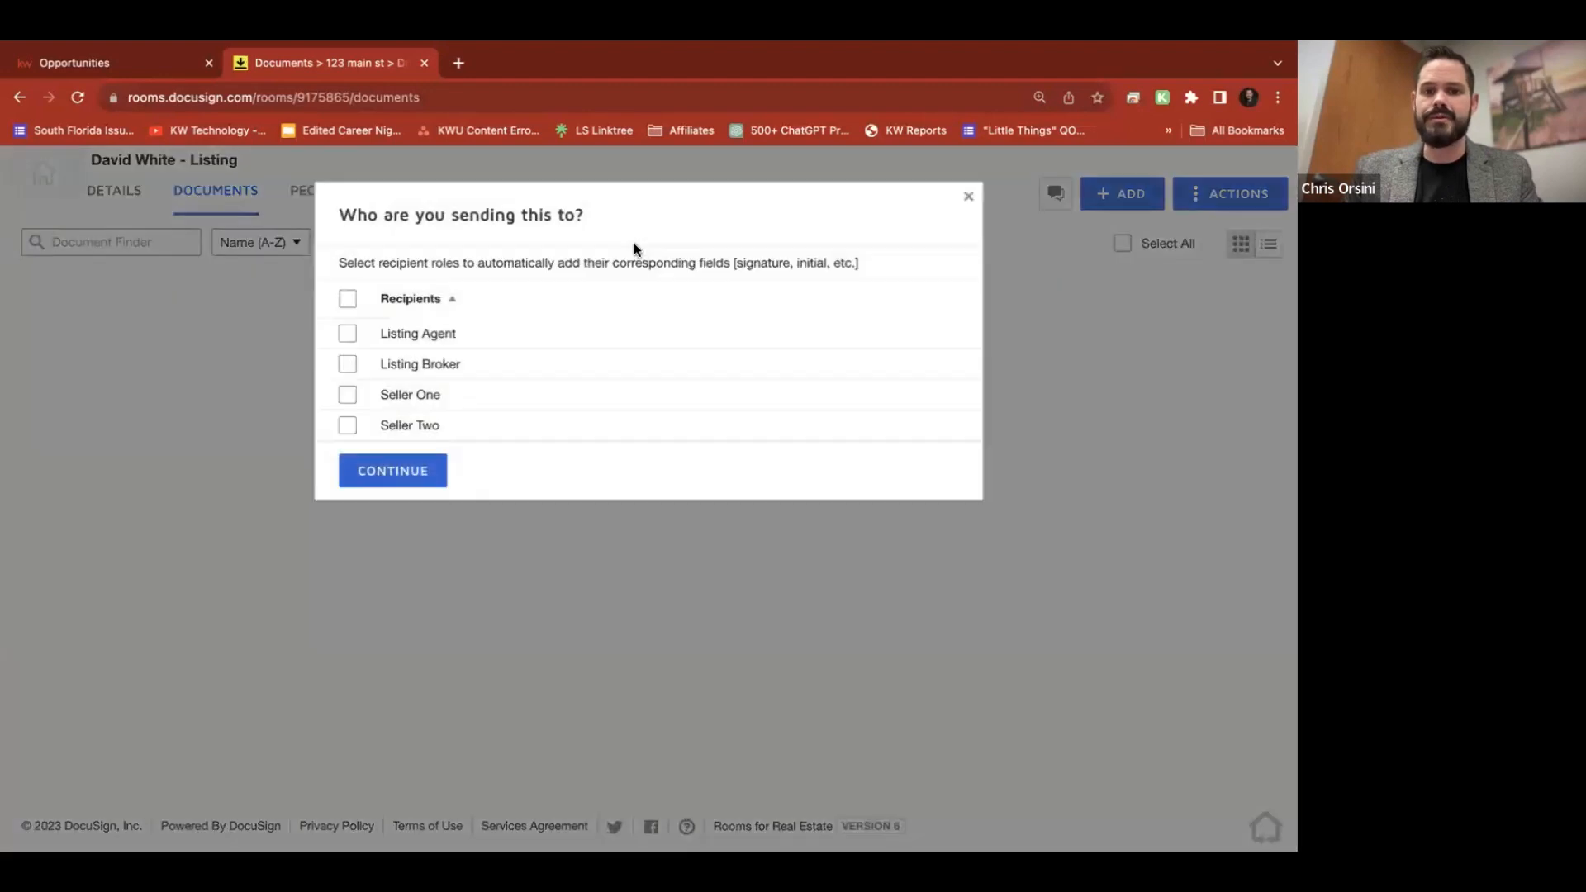
left_click(348, 333)
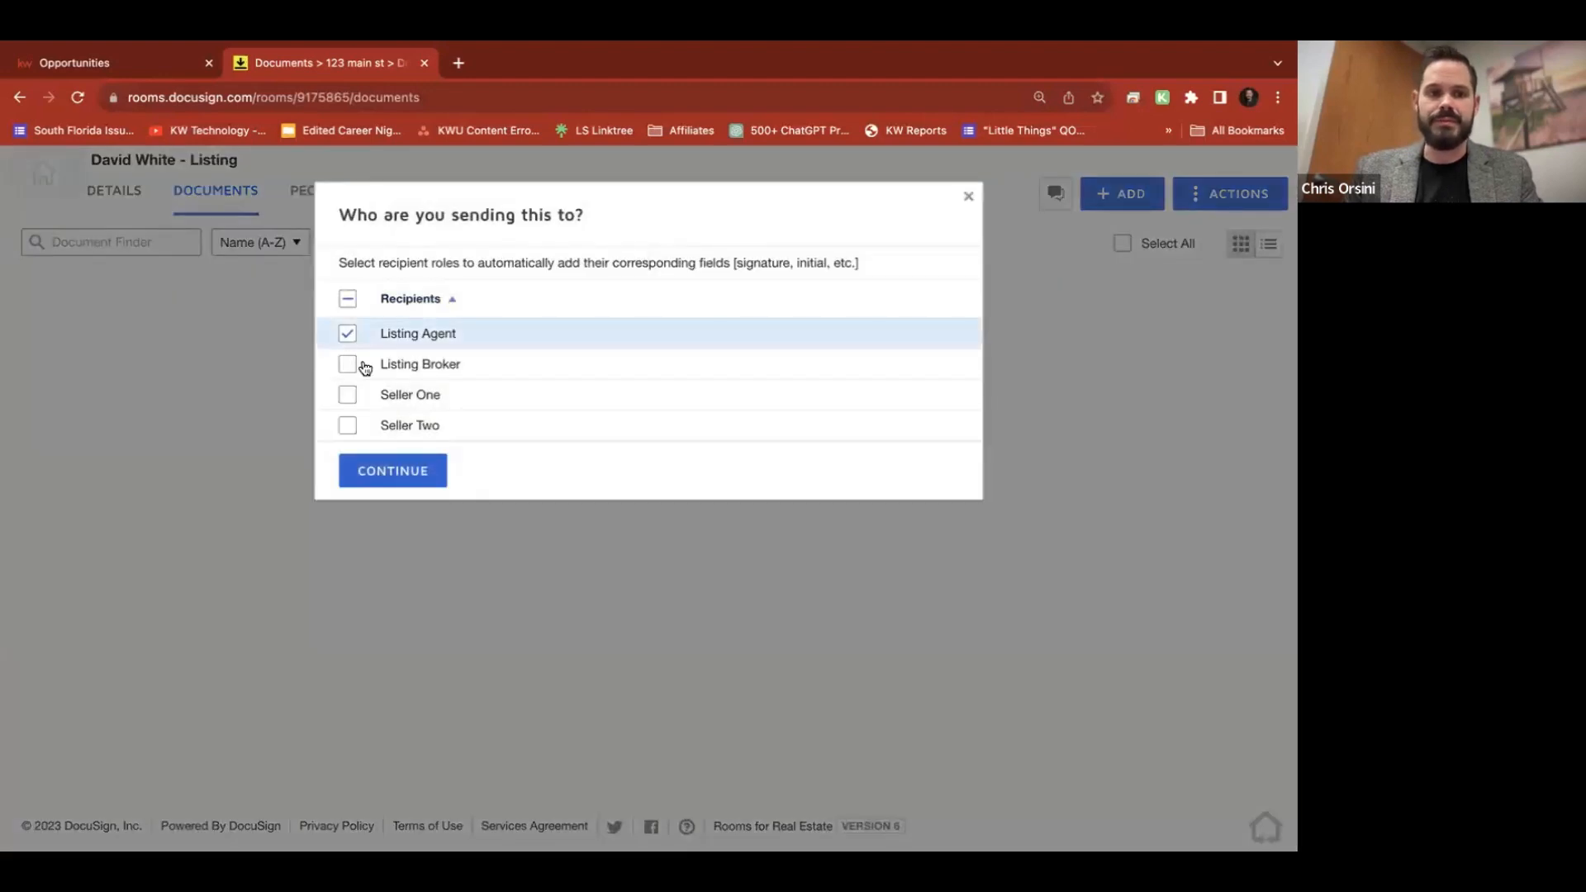
left_click(392, 484)
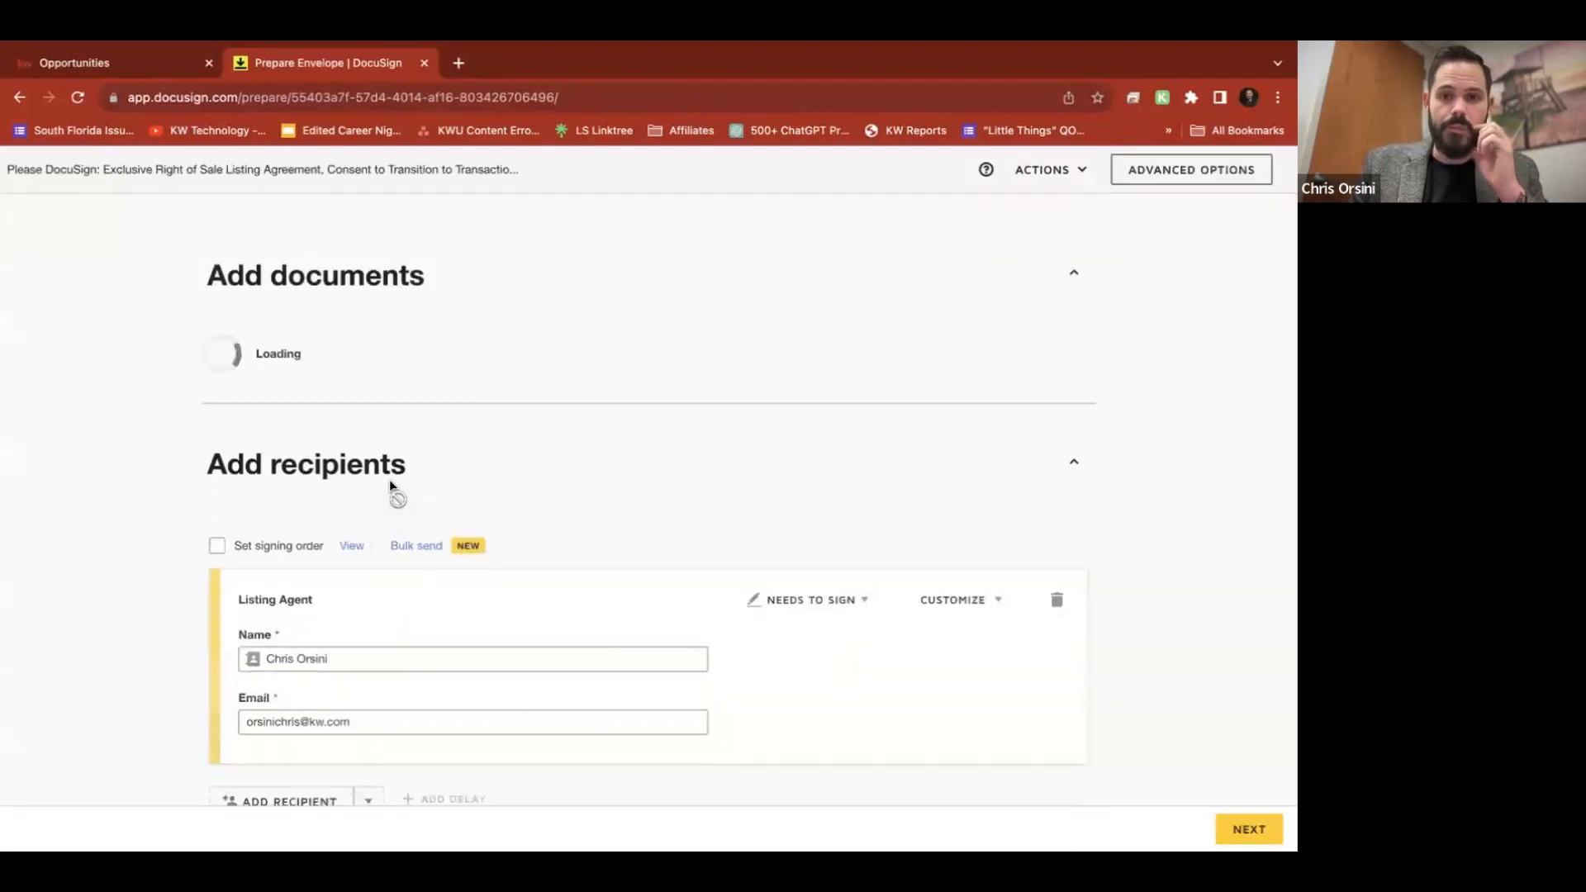
scroll(944, 549, "down", 5)
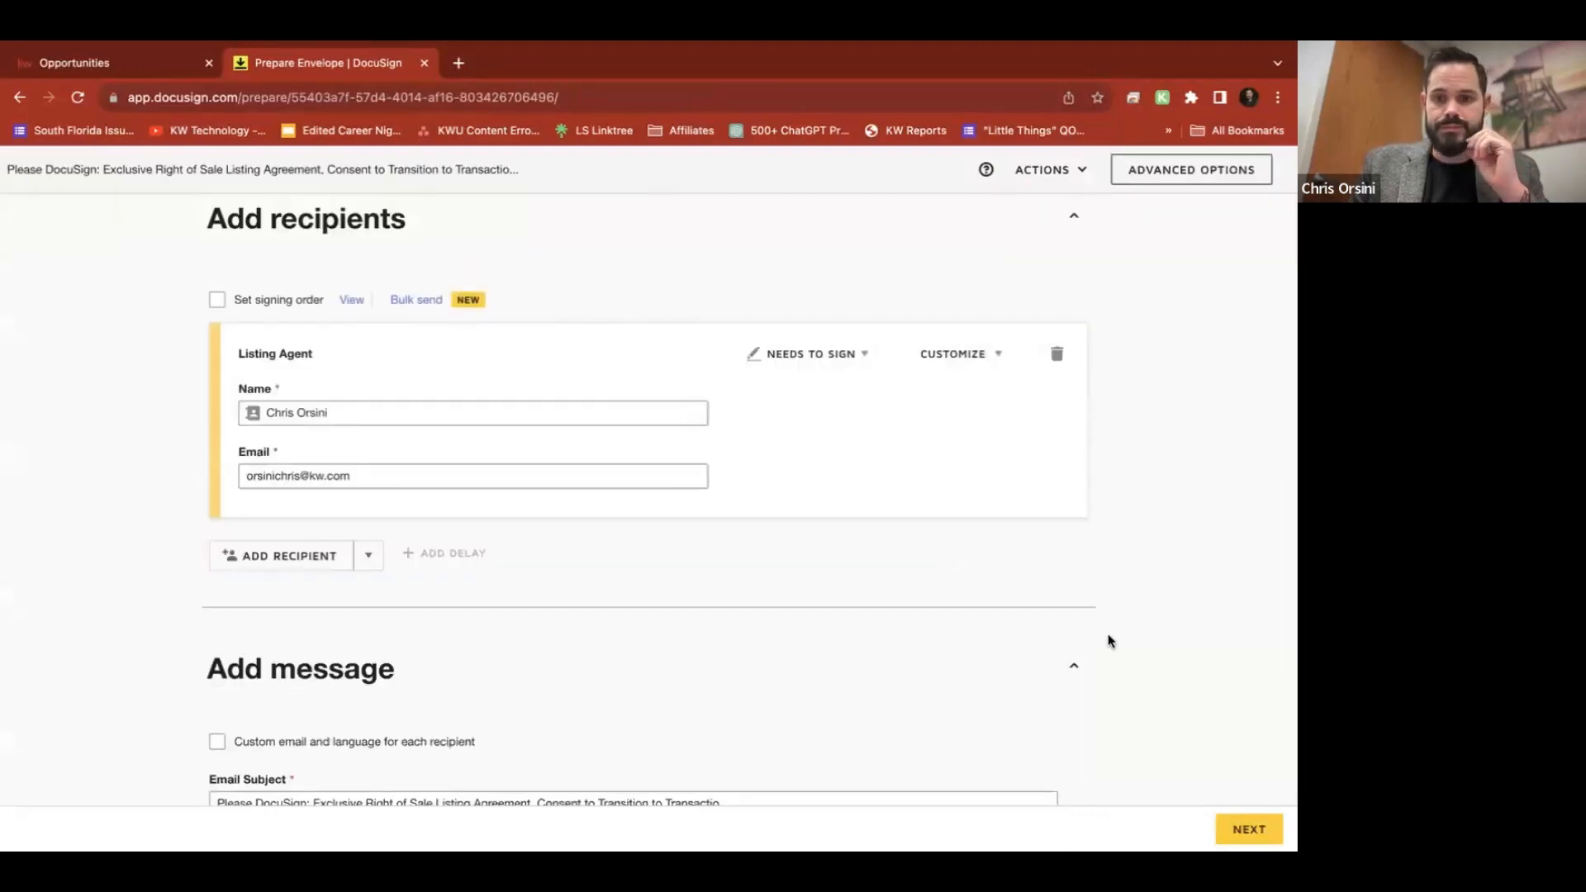
left_click(1248, 829)
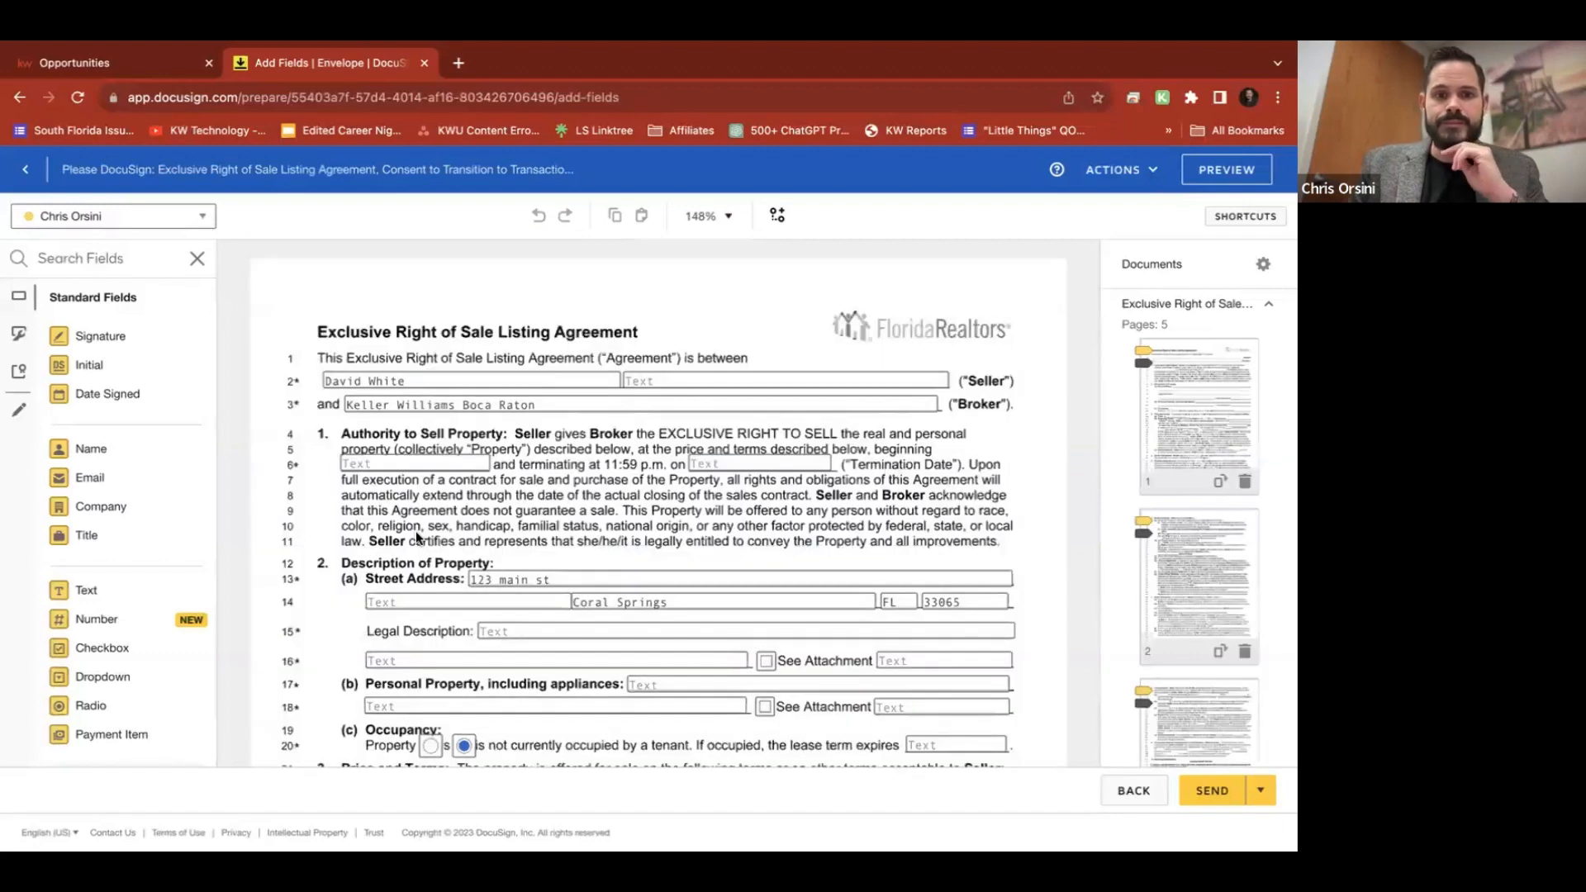
Inspect the page 1 Initial field and the envelope's recipient list
scroll(417, 535, "down", 5)
scroll(416, 535, "down", 3)
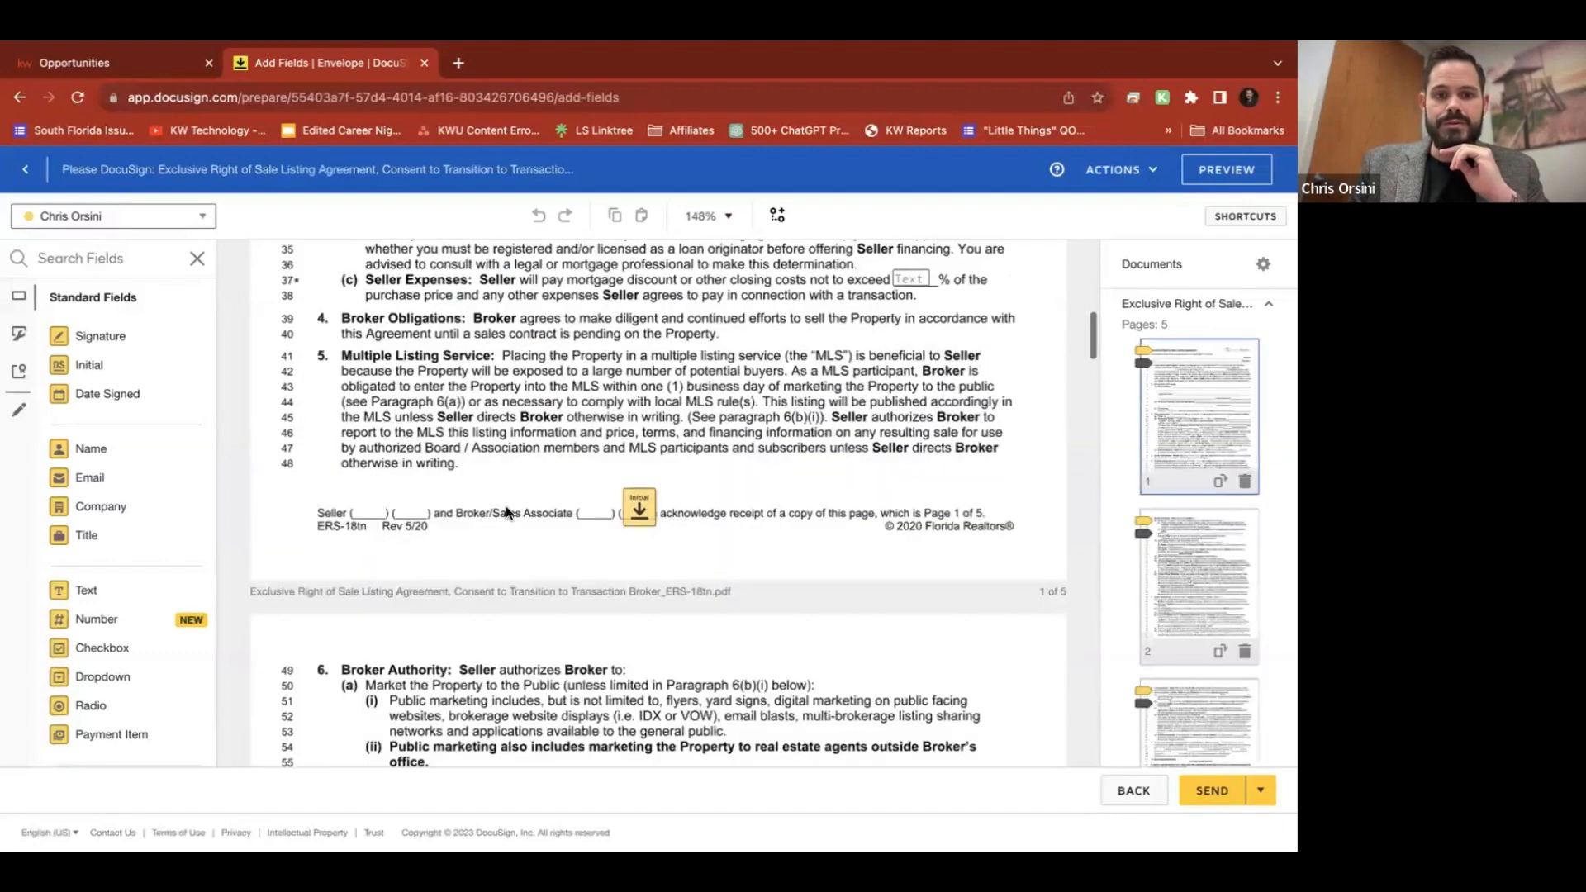
left_click(652, 506)
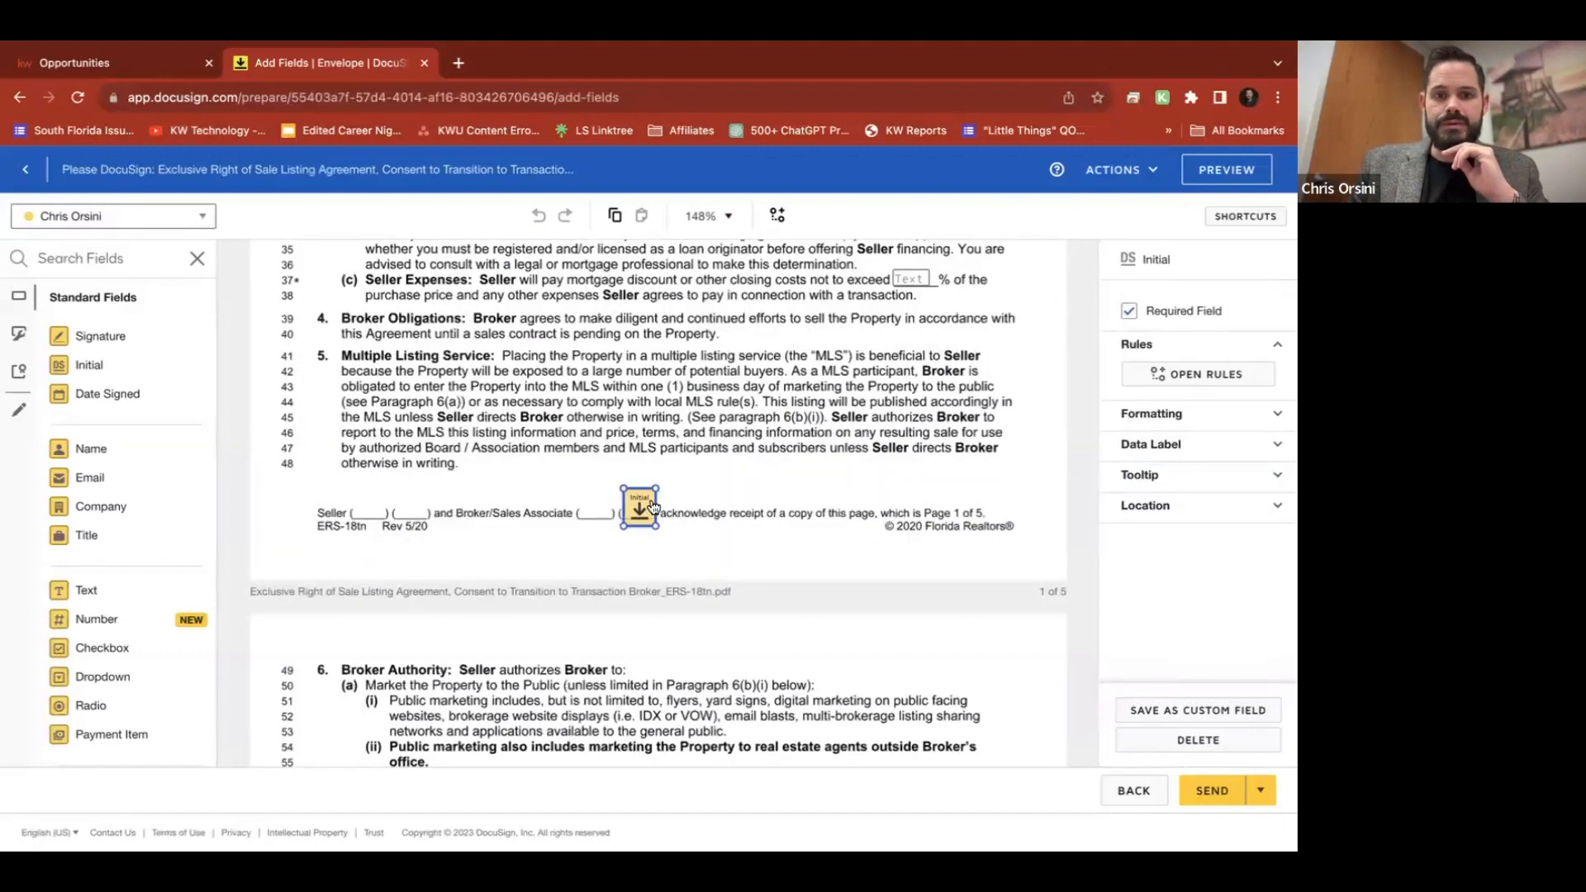
left_click(805, 628)
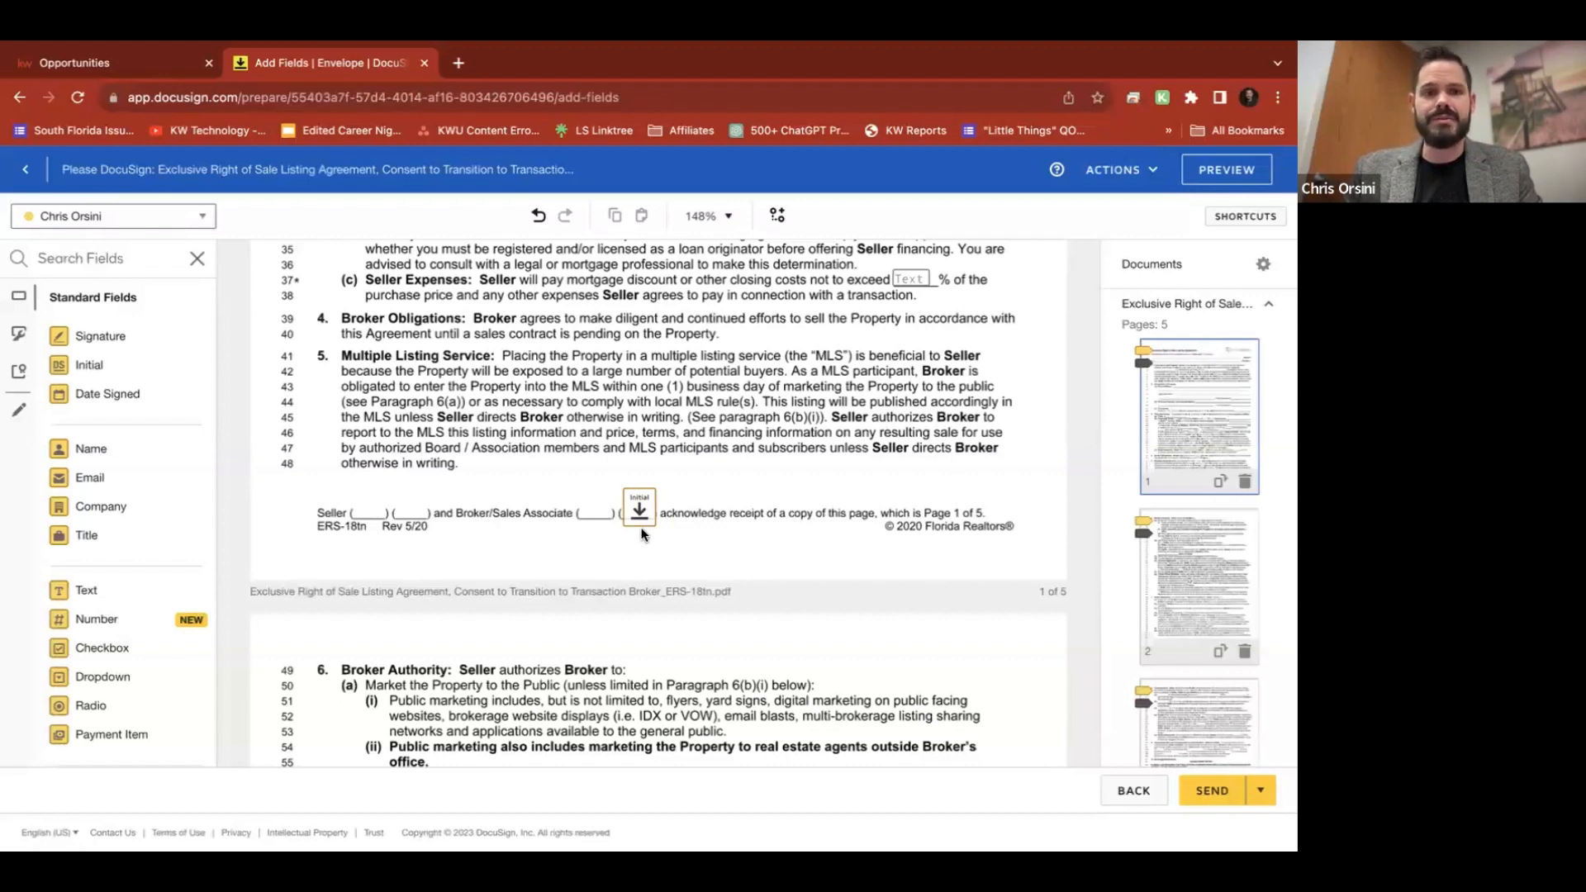
left_click(132, 217)
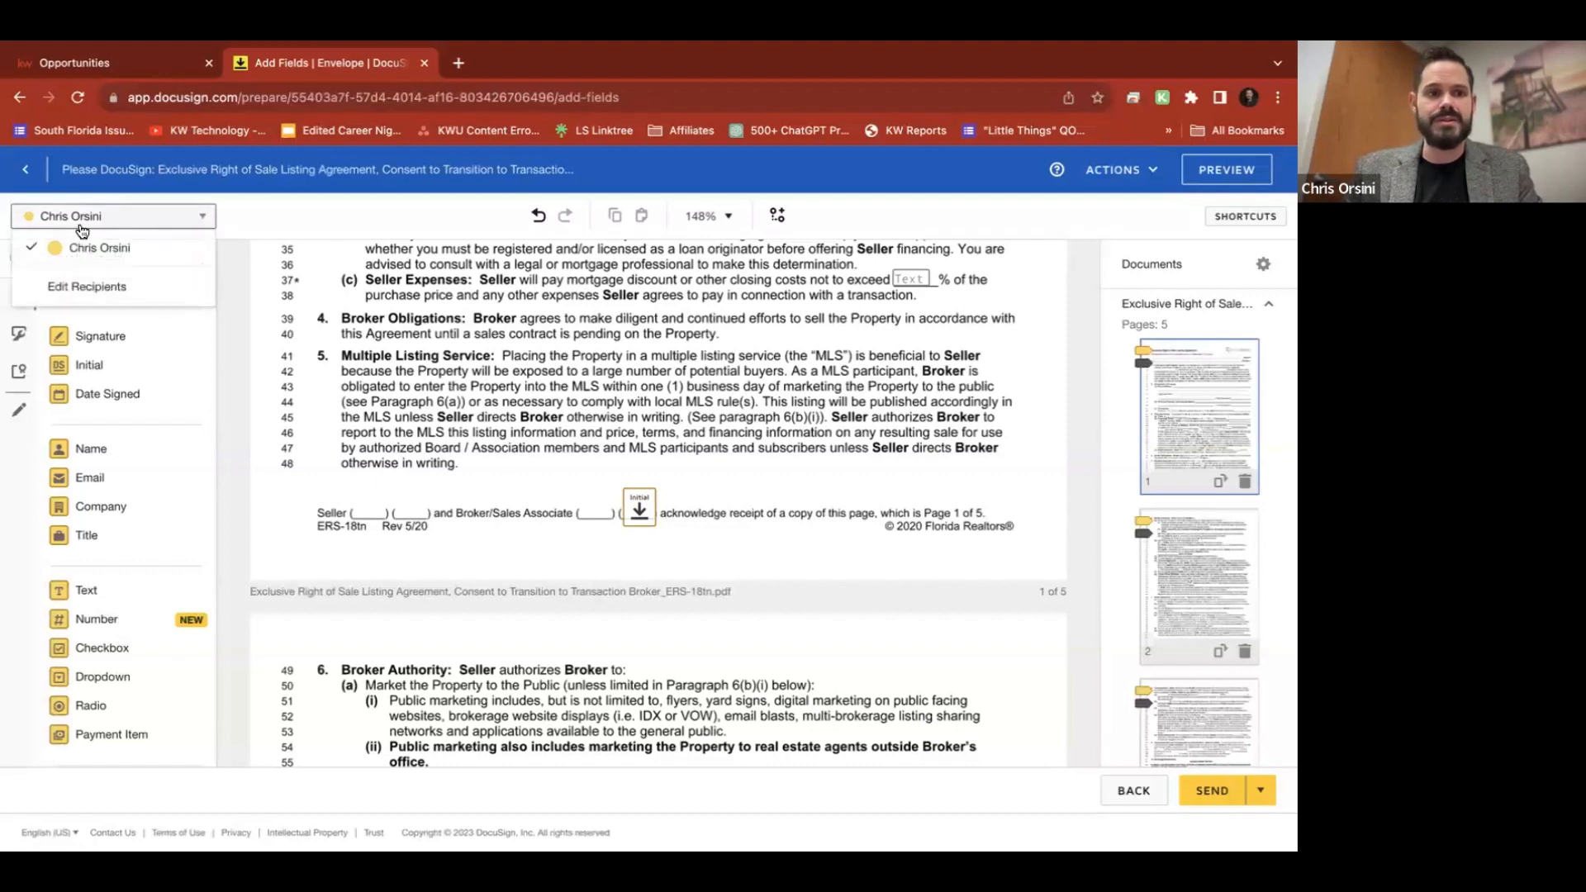
left_click(159, 223)
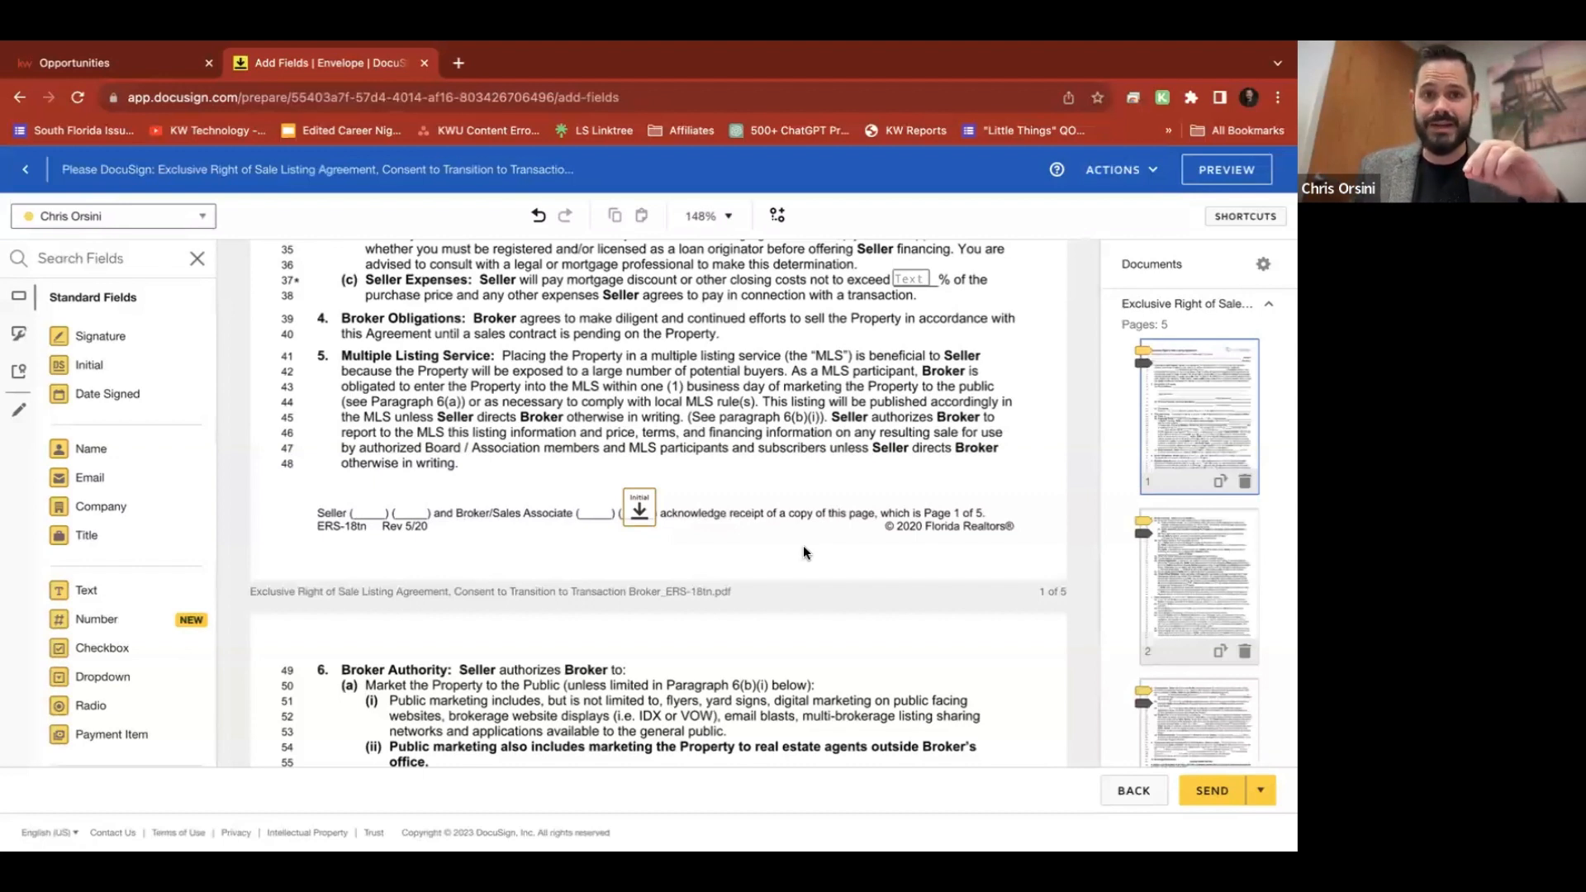
Toggle the Initial field's Required setting on and off, then delete the field
left_click(639, 508)
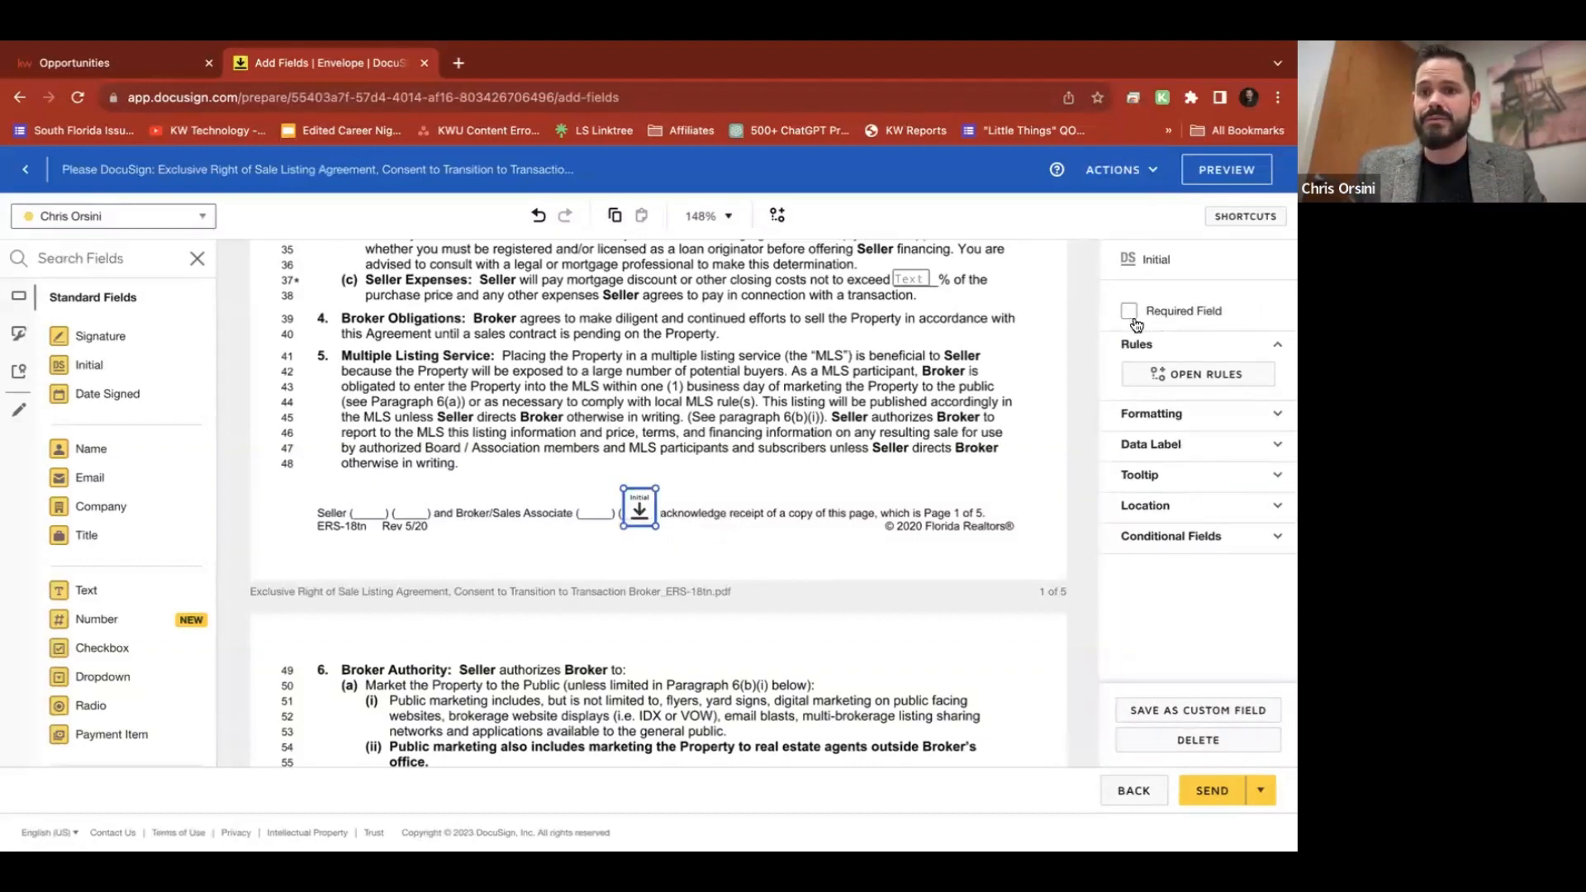
left_click(1129, 314)
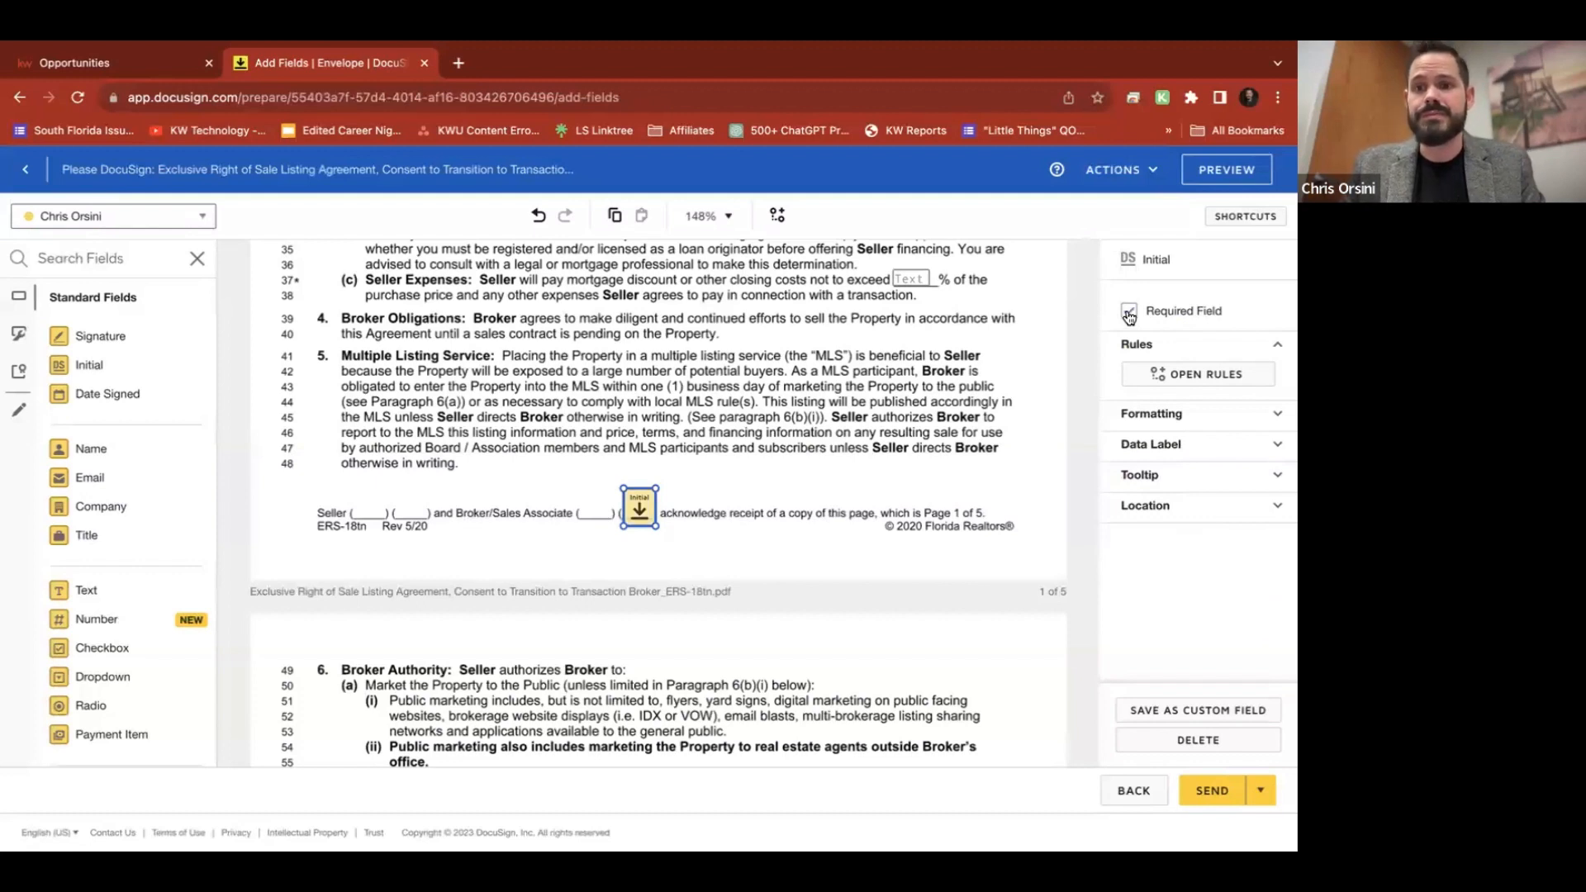
left_click(795, 537)
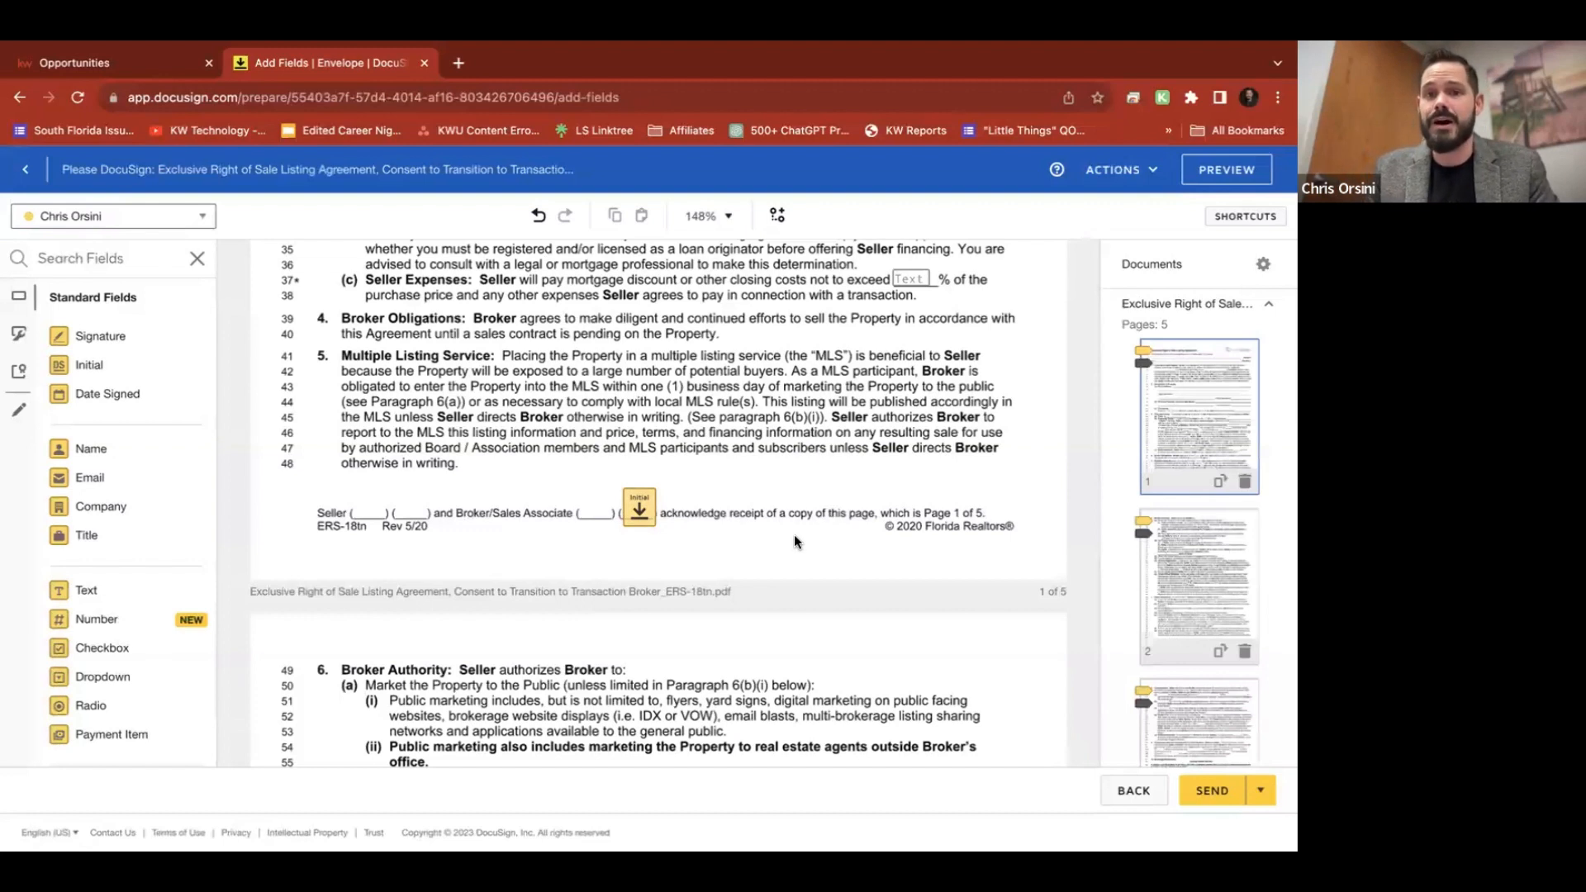
left_click(651, 508)
left_click(1129, 311)
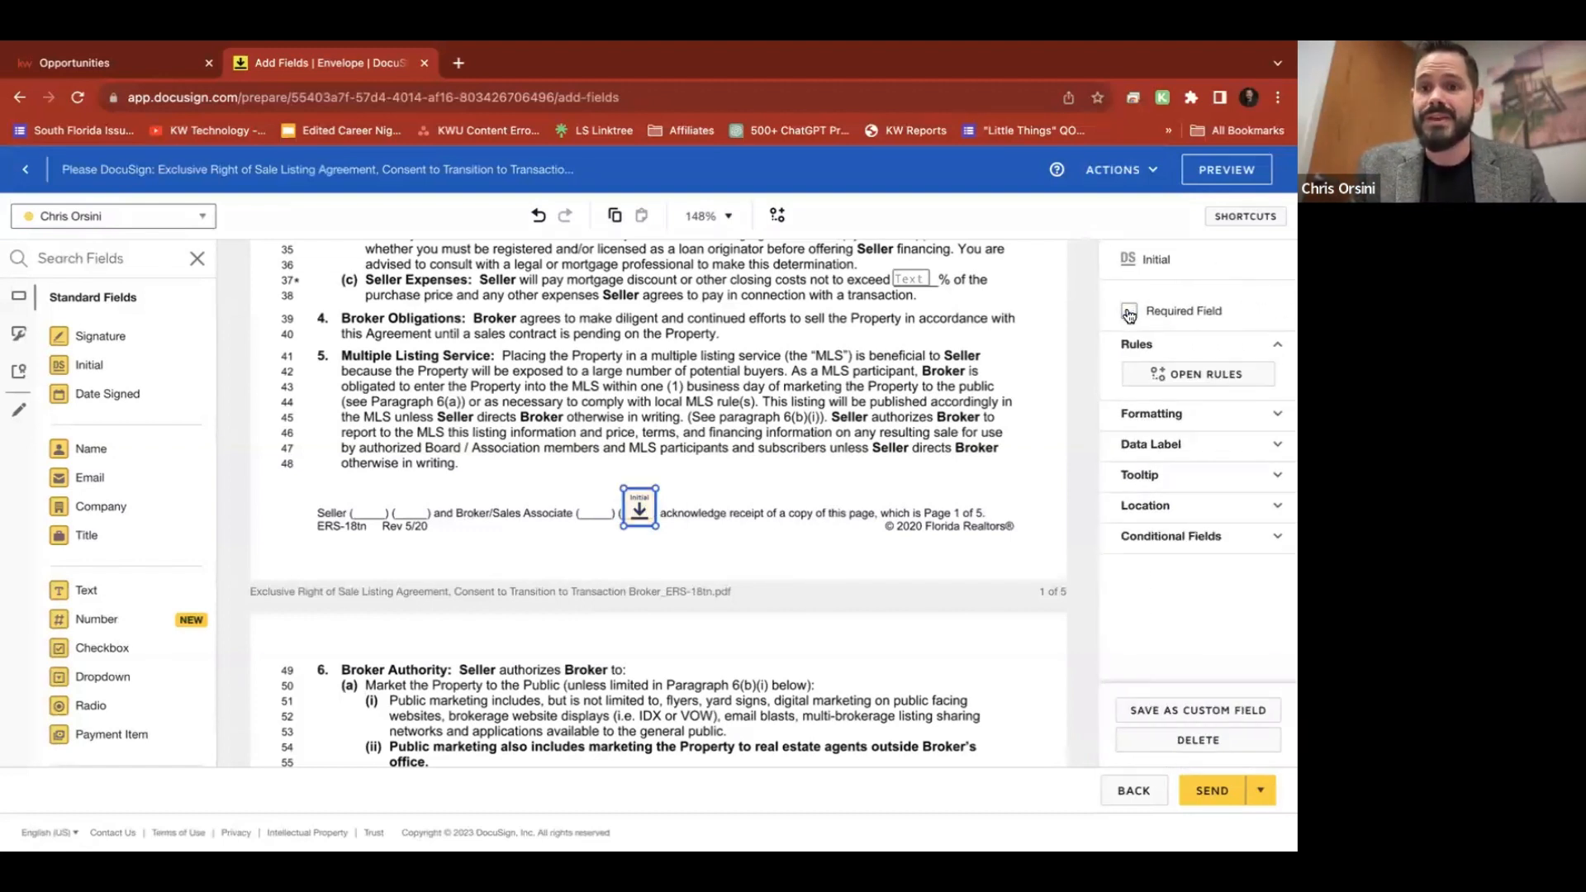
left_click(720, 527)
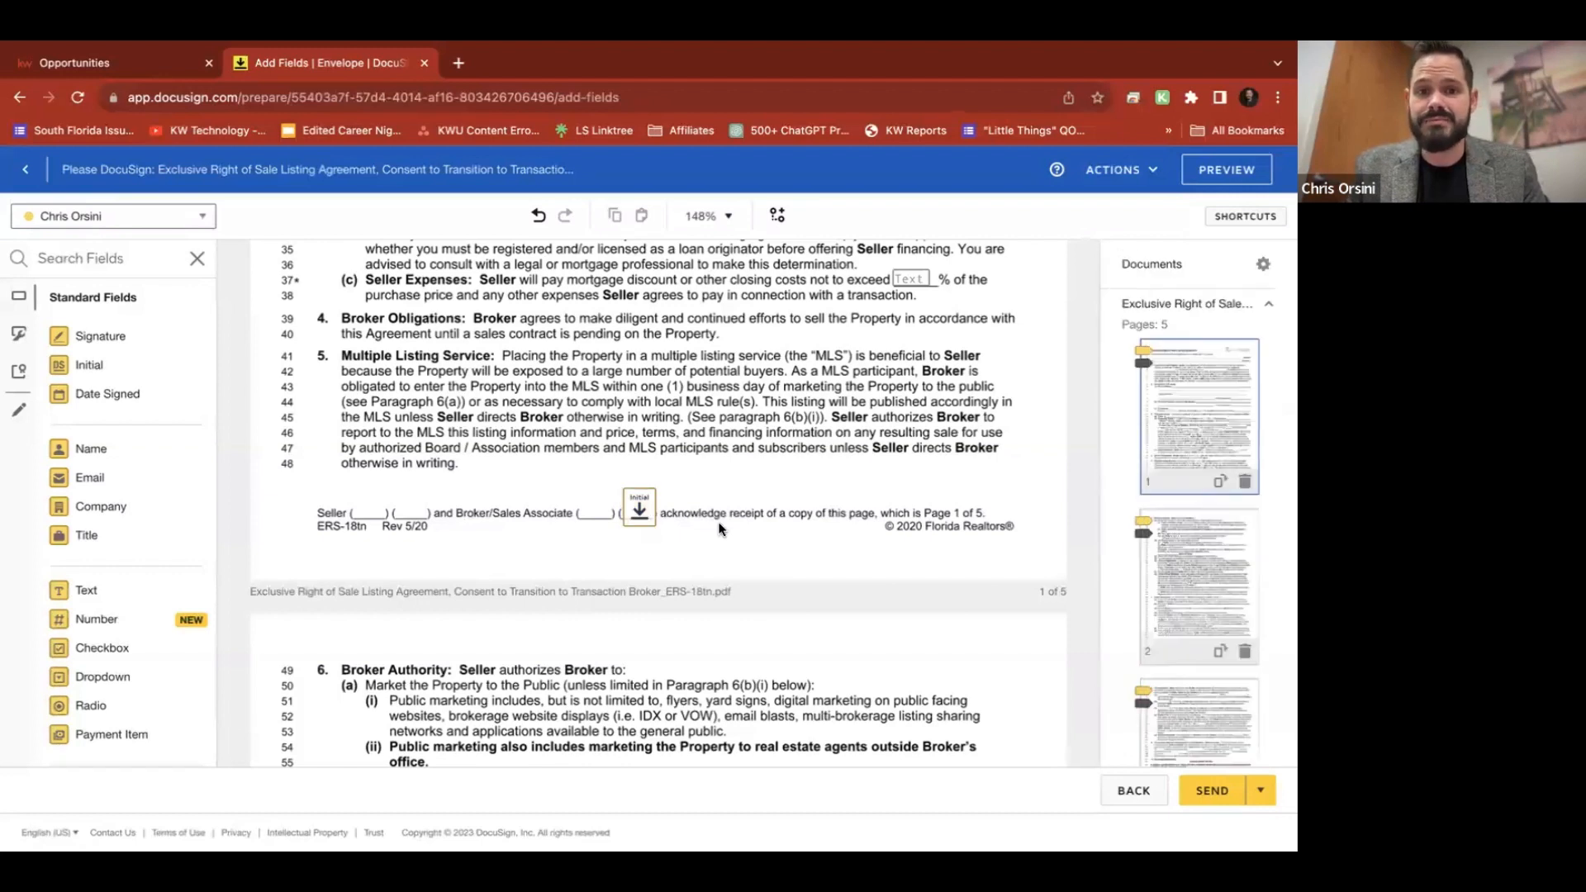
left_click(641, 511)
key("Delete")
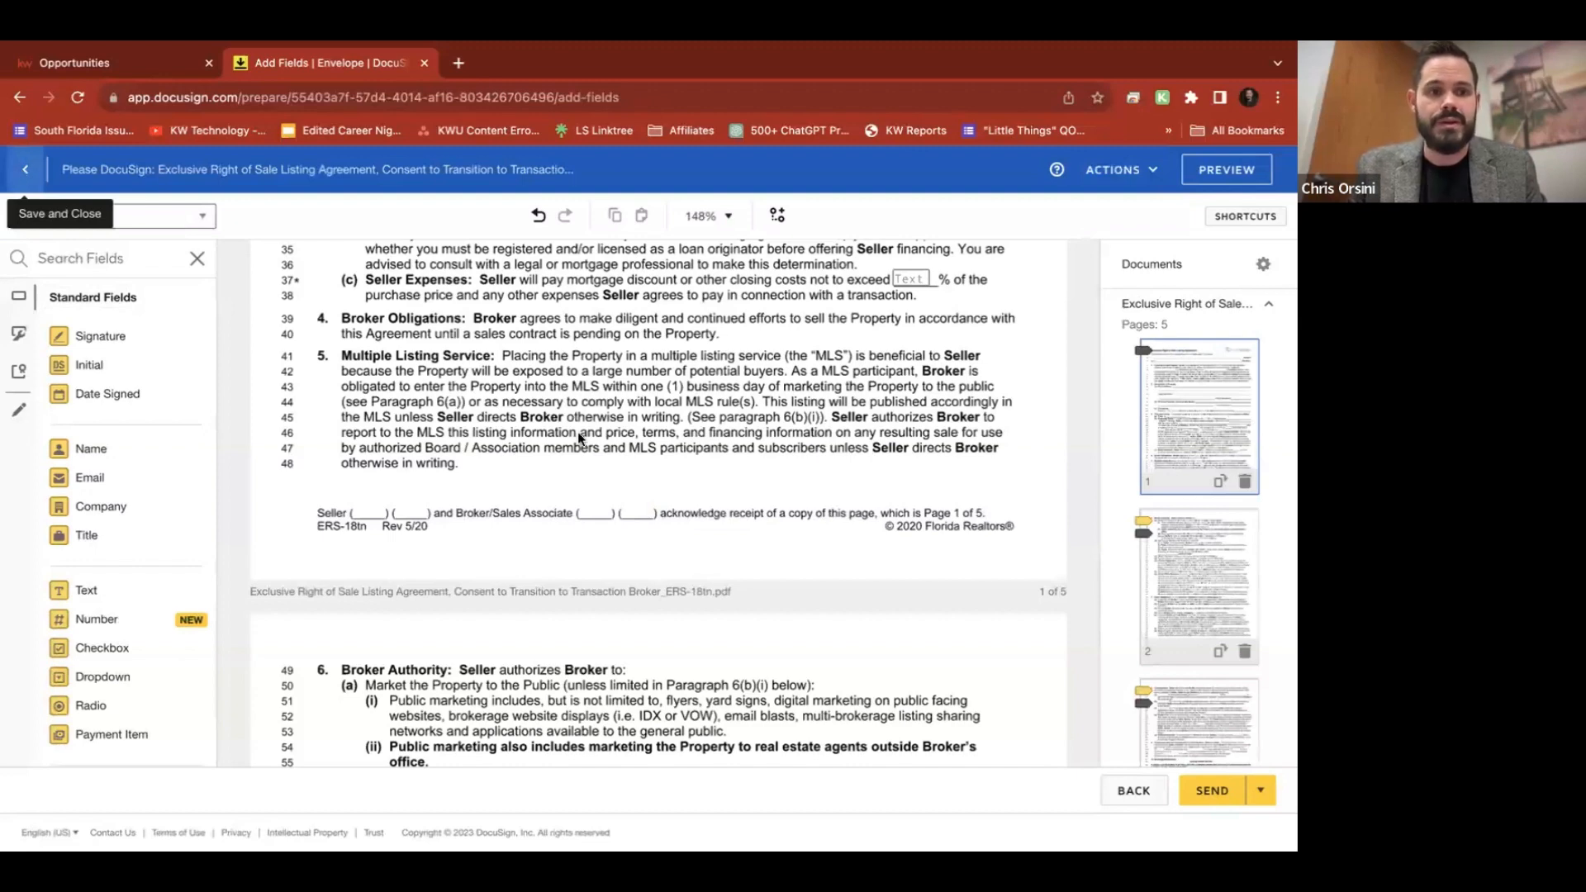
Save and close the draft envelope, then discard it and confirm
left_click(15, 171)
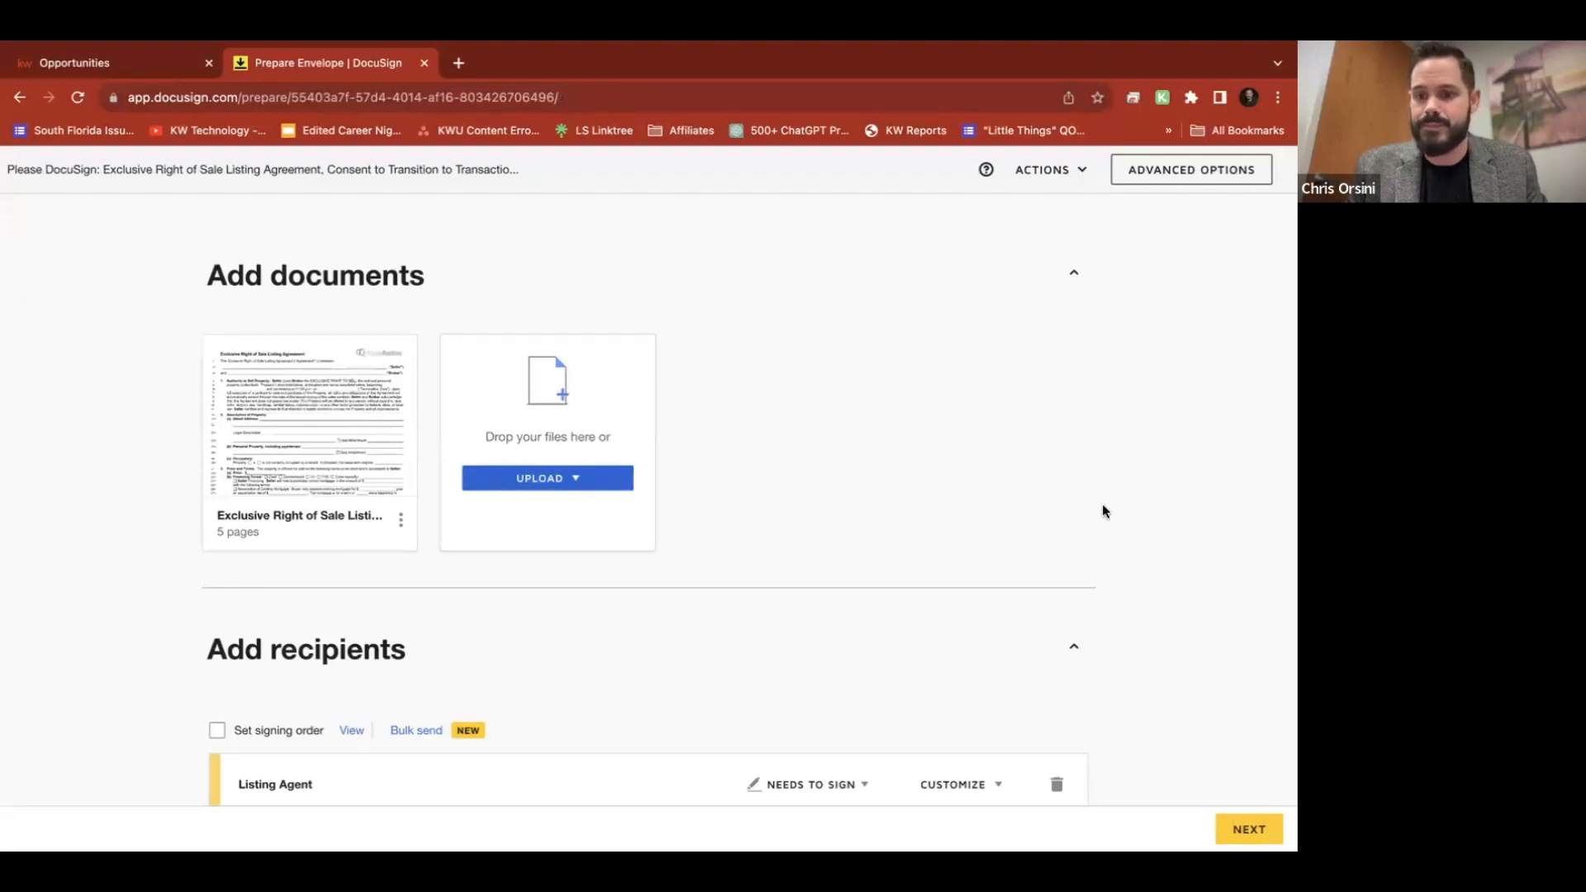
left_click(1047, 171)
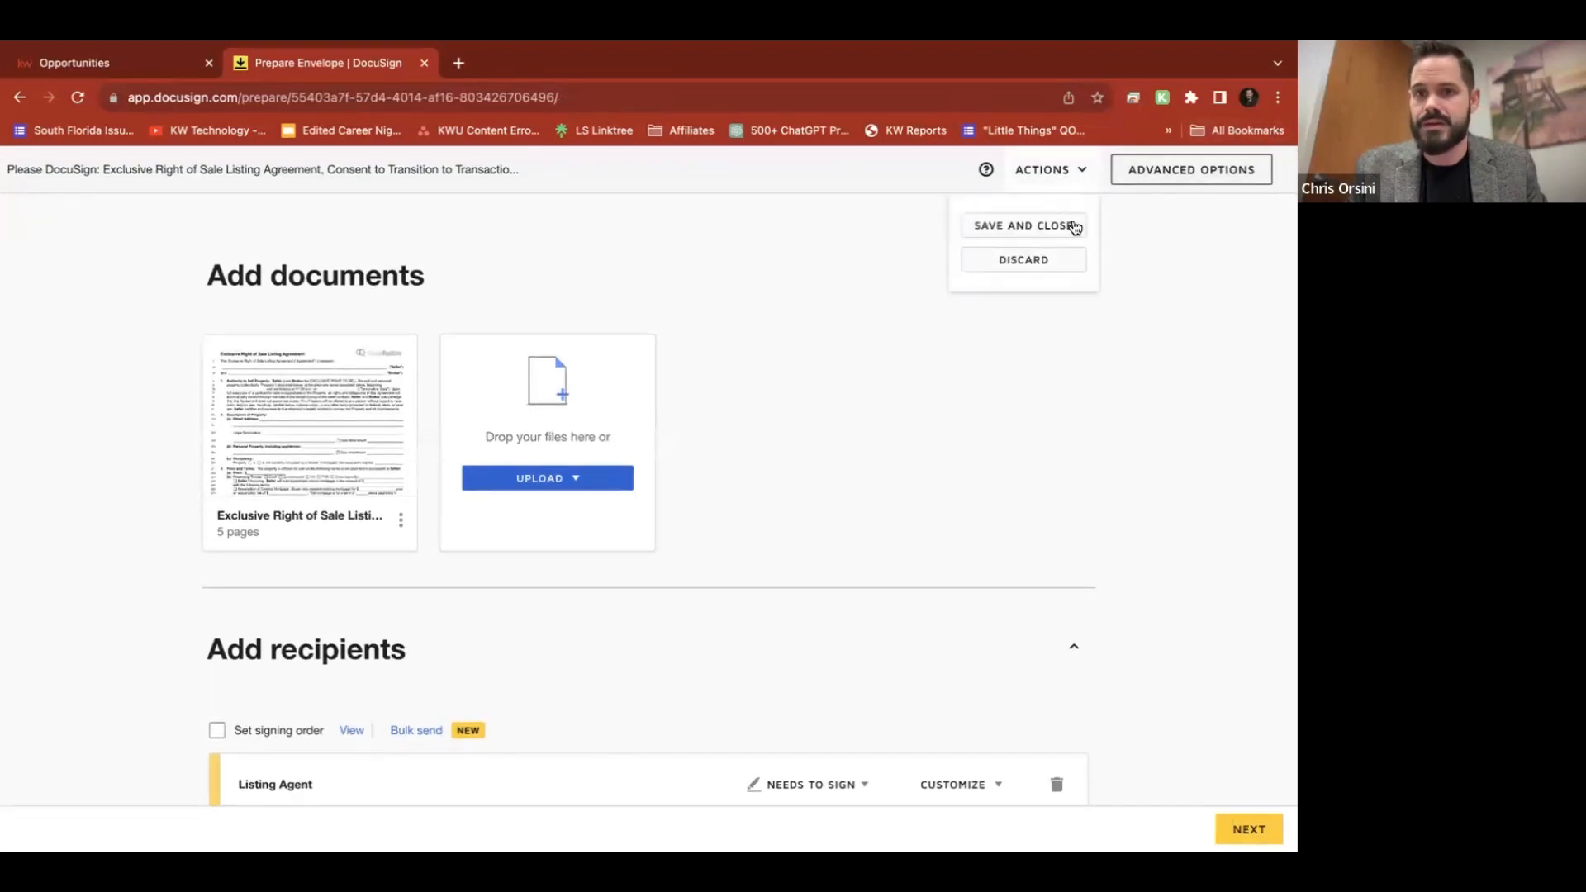
left_click(1032, 259)
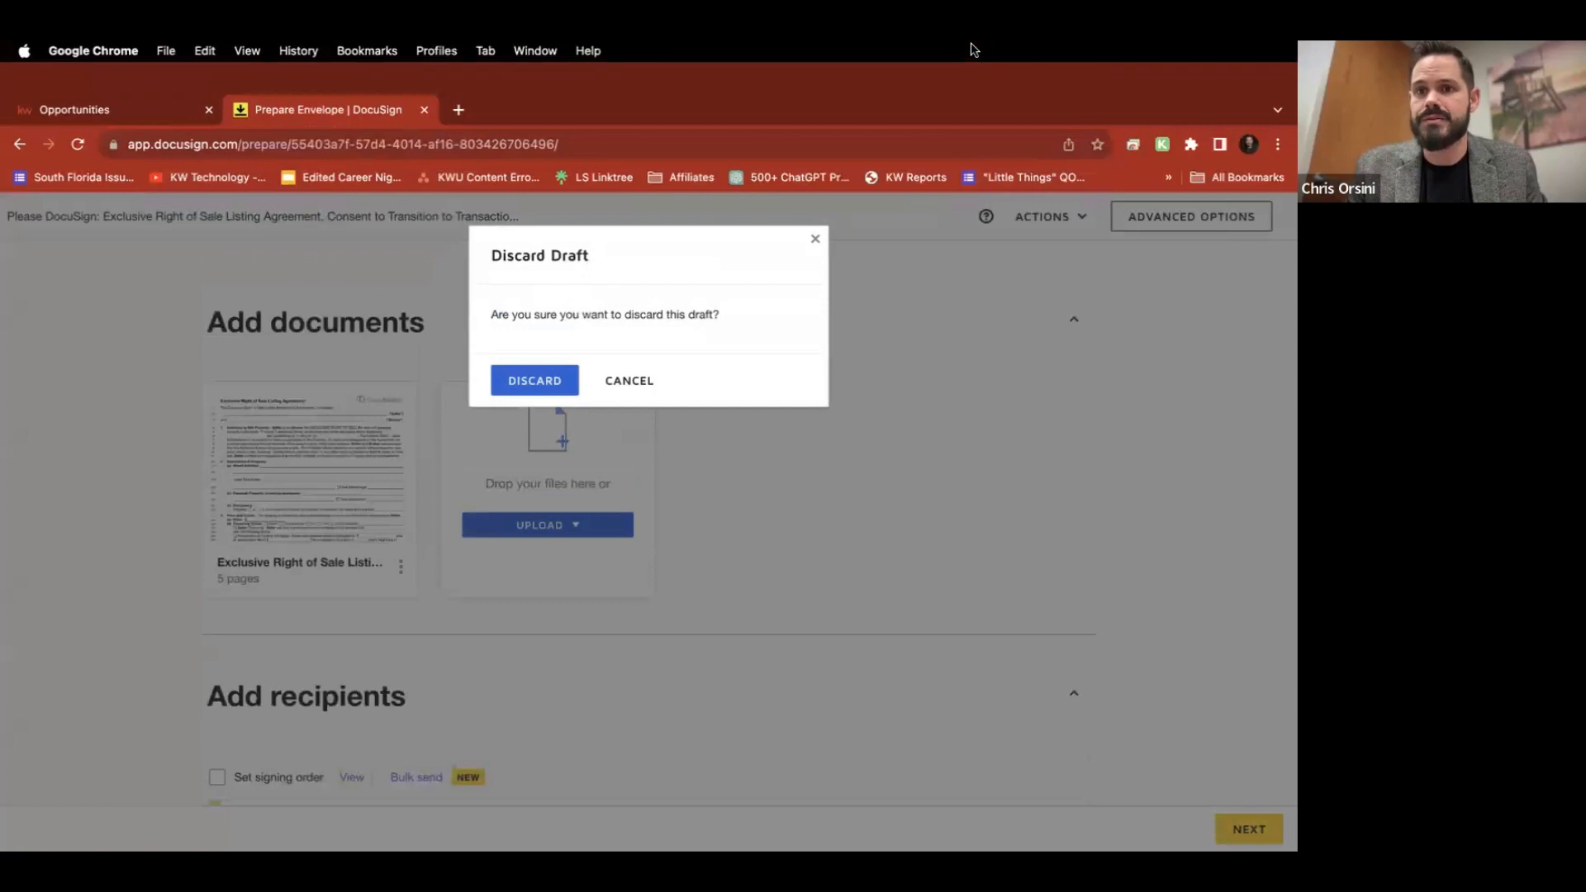
left_click(533, 382)
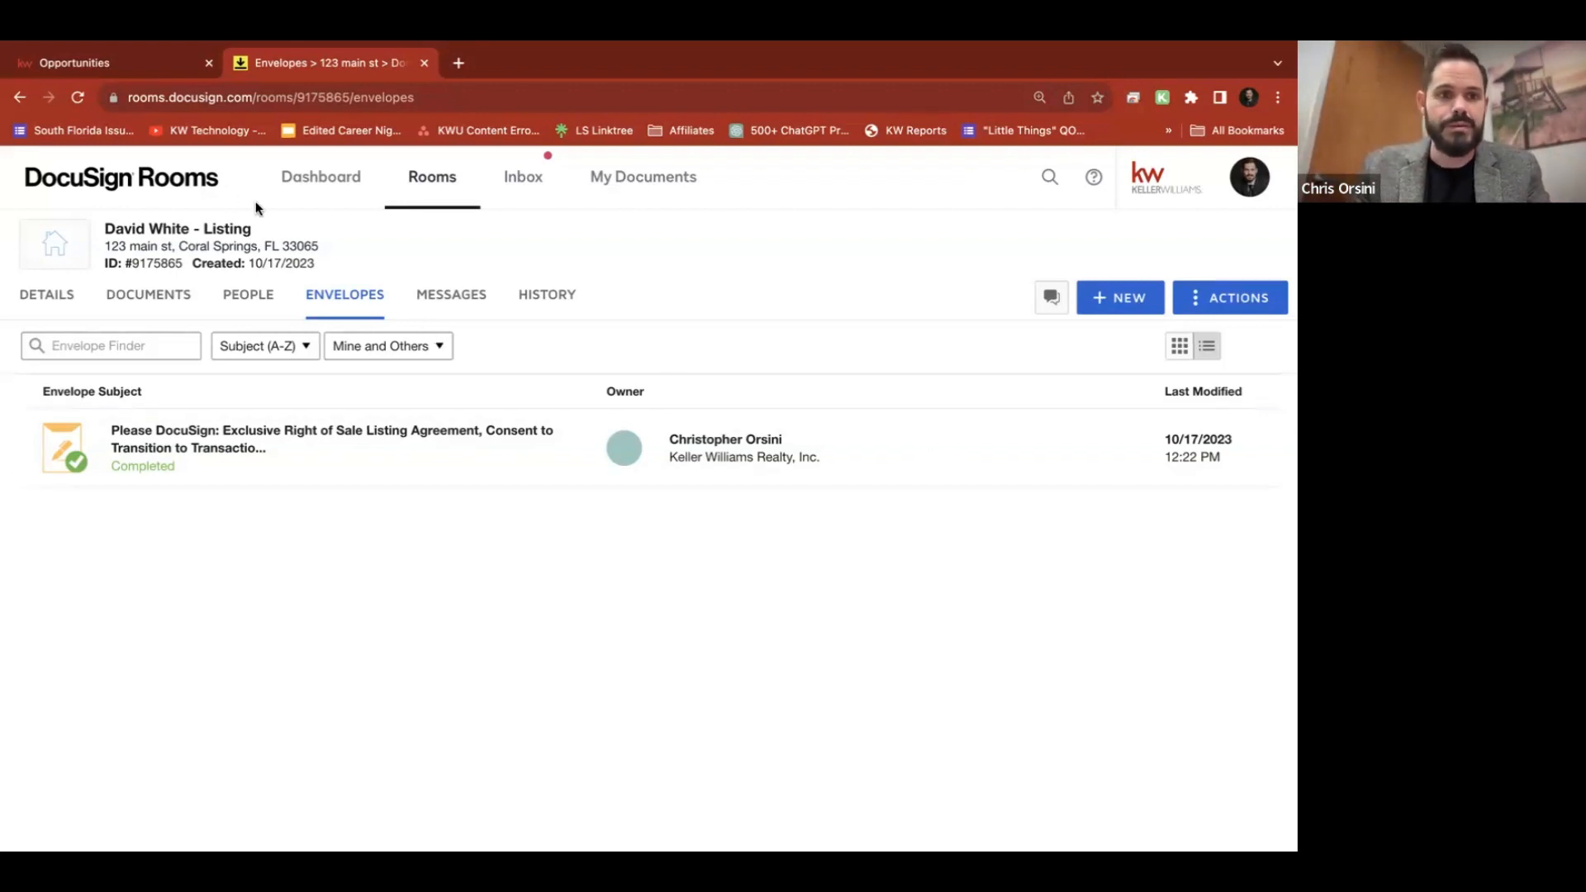
left_click(307, 190)
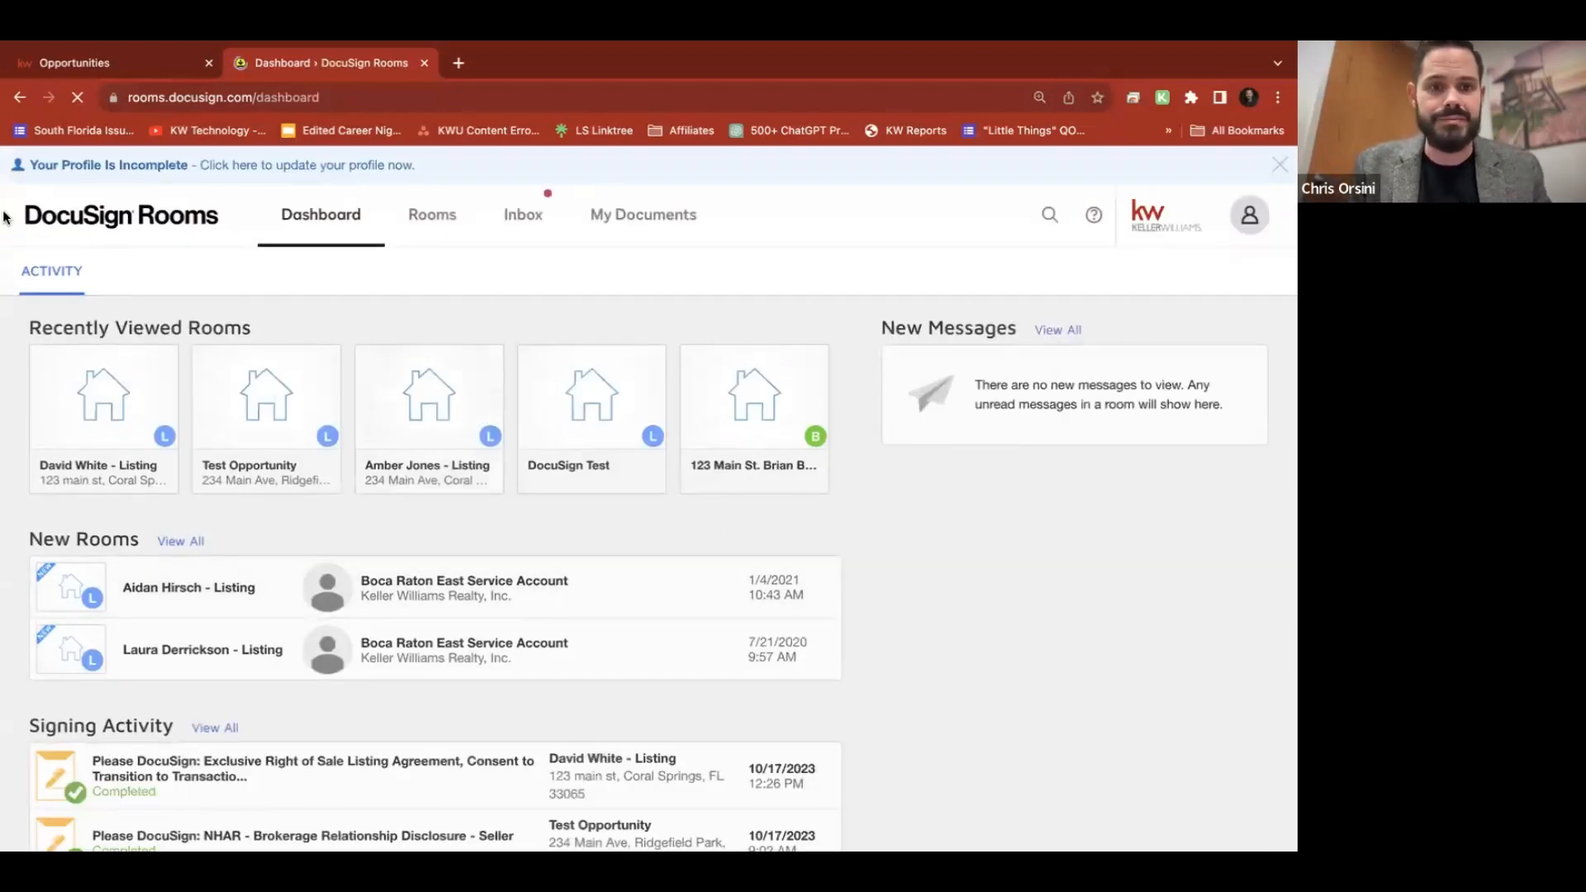
left_click(95, 392)
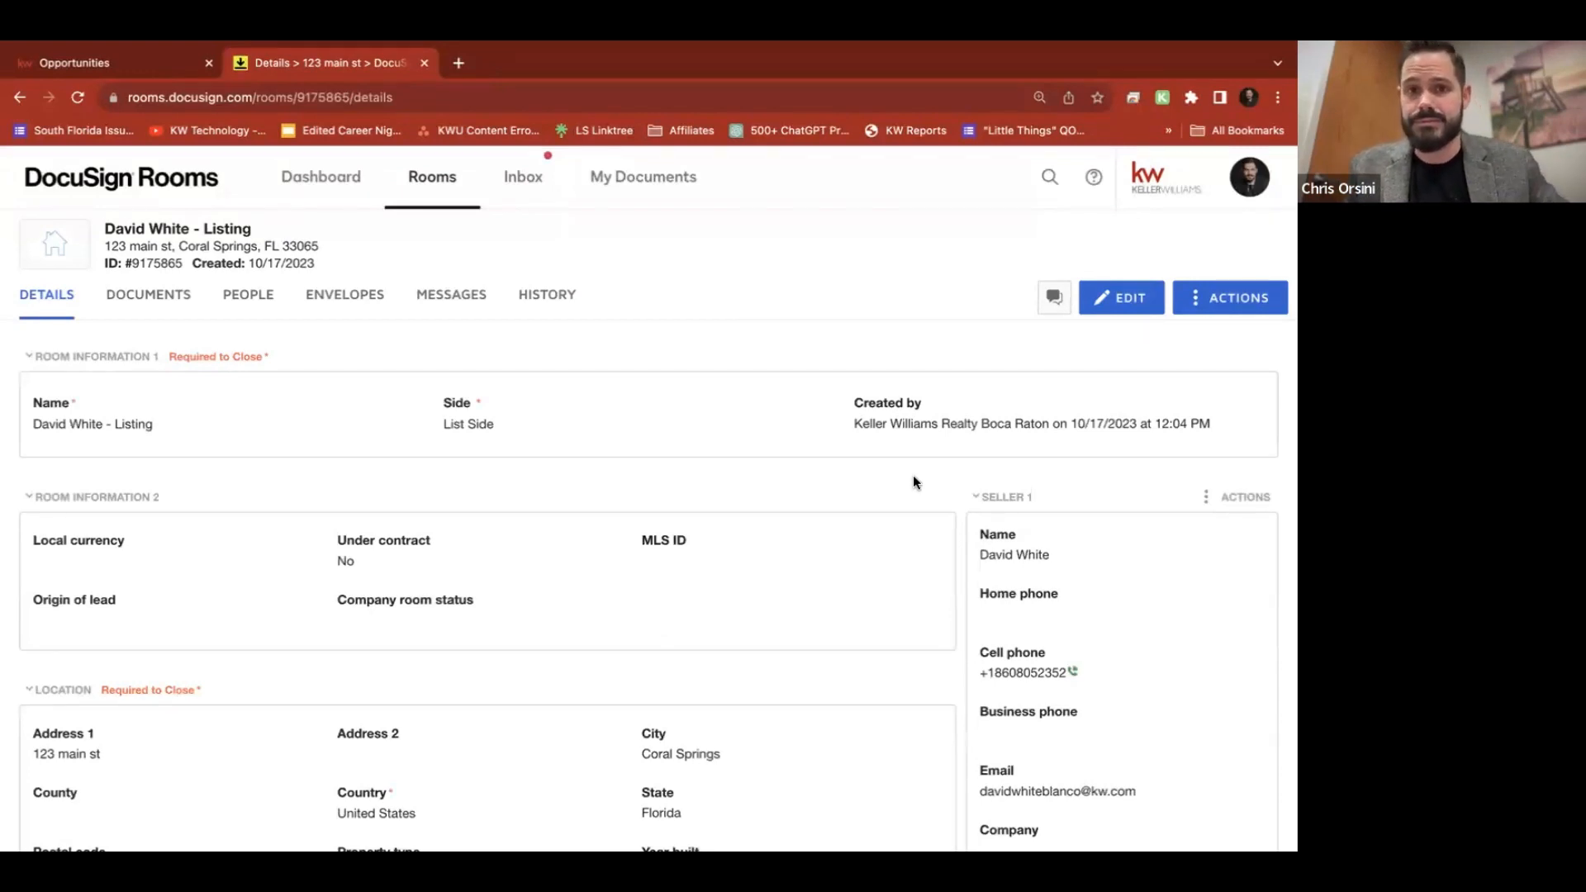
left_click(168, 306)
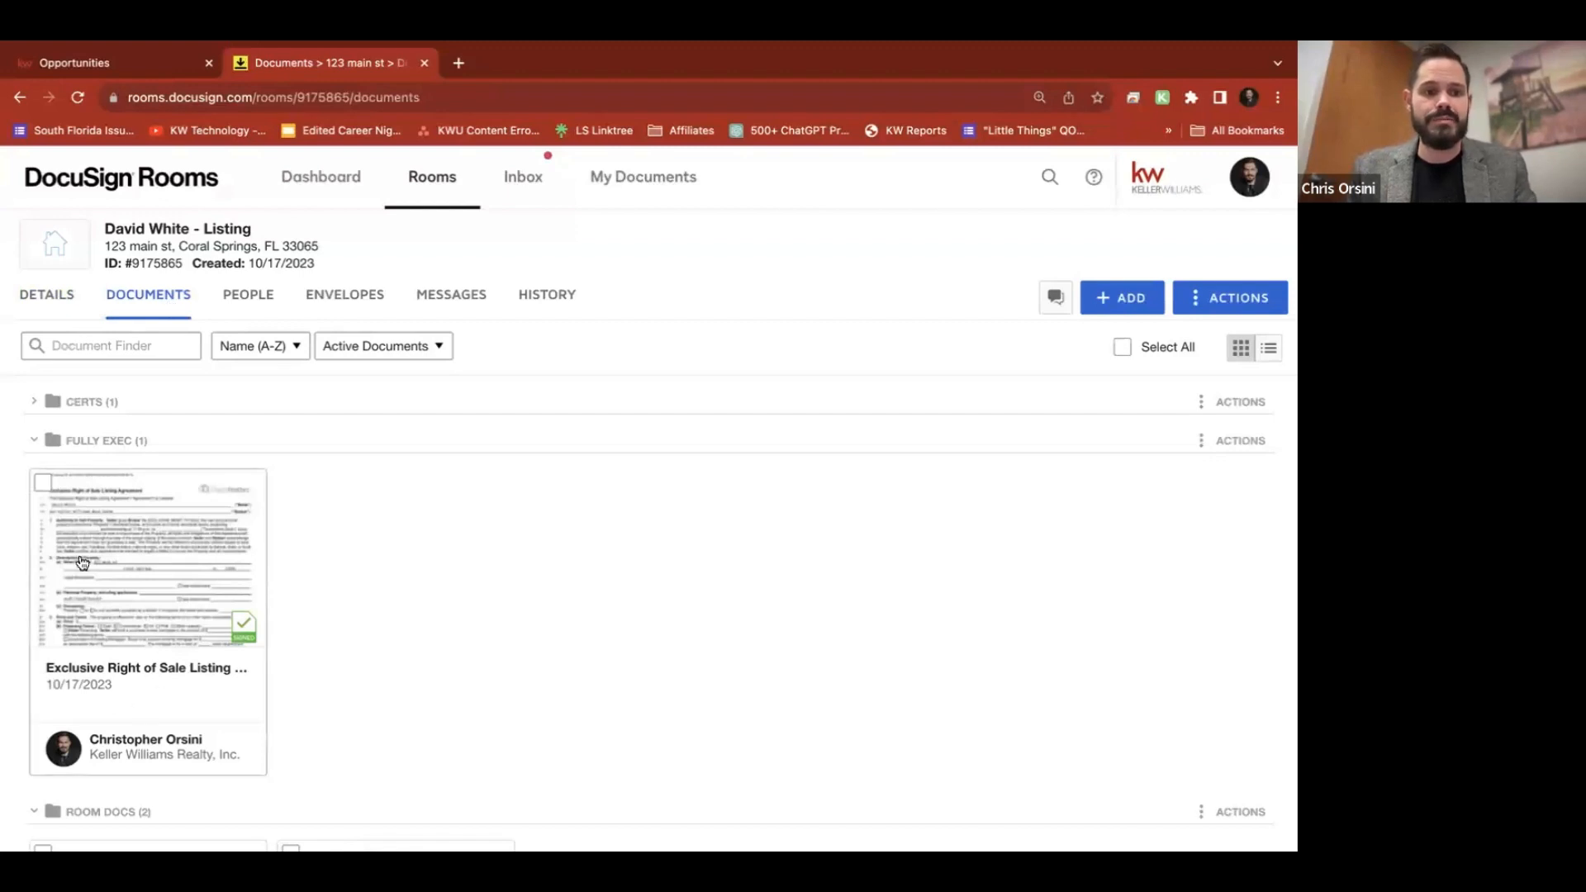
left_click(43, 484)
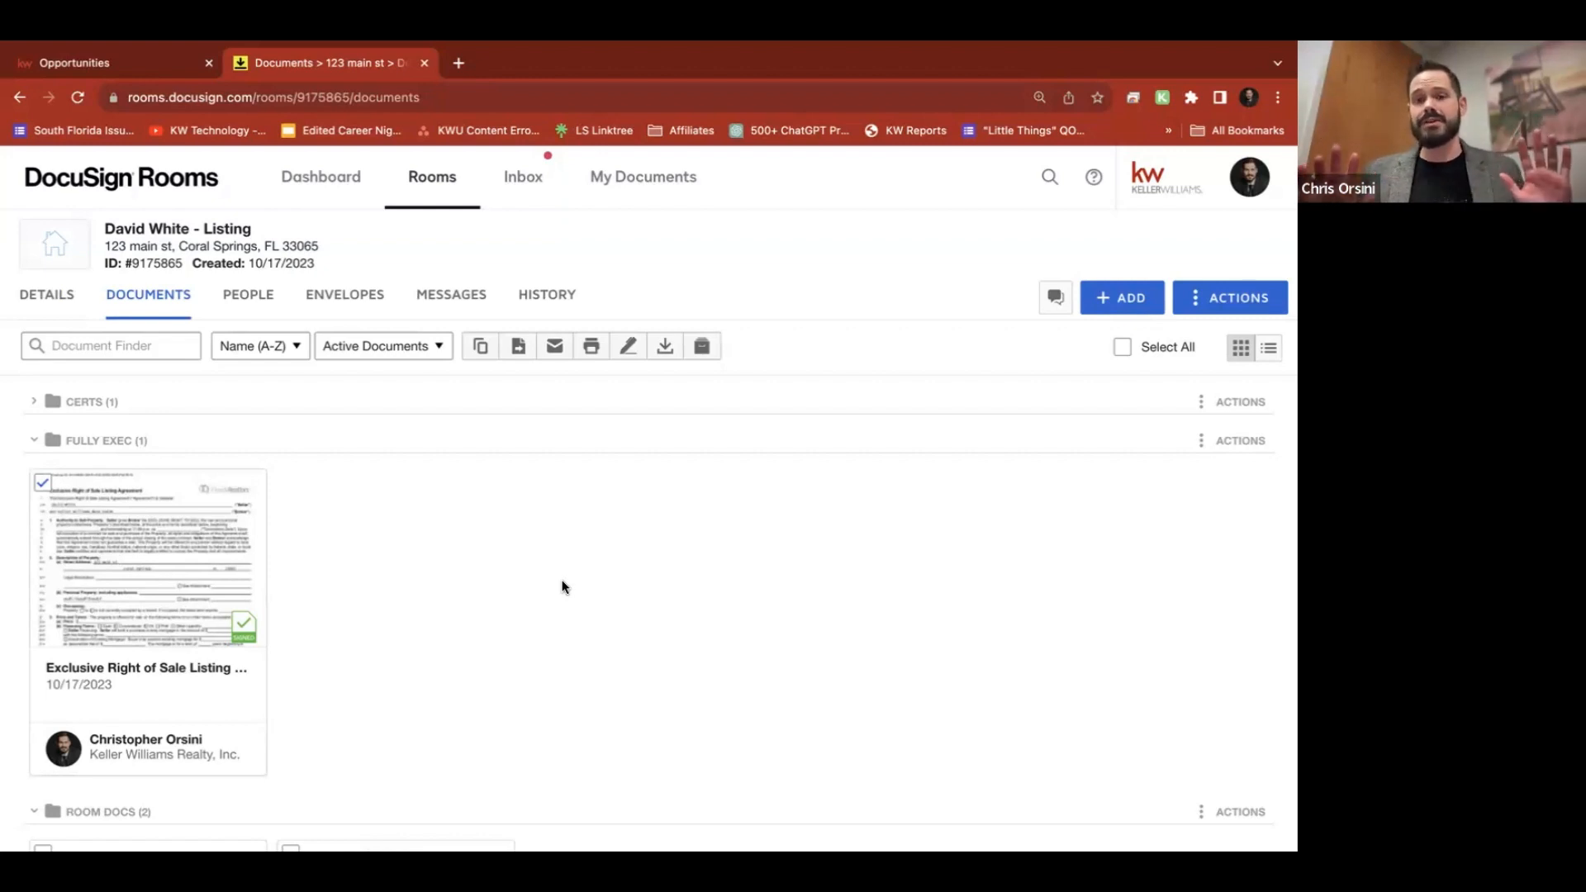
scroll(561, 587, "down", 5)
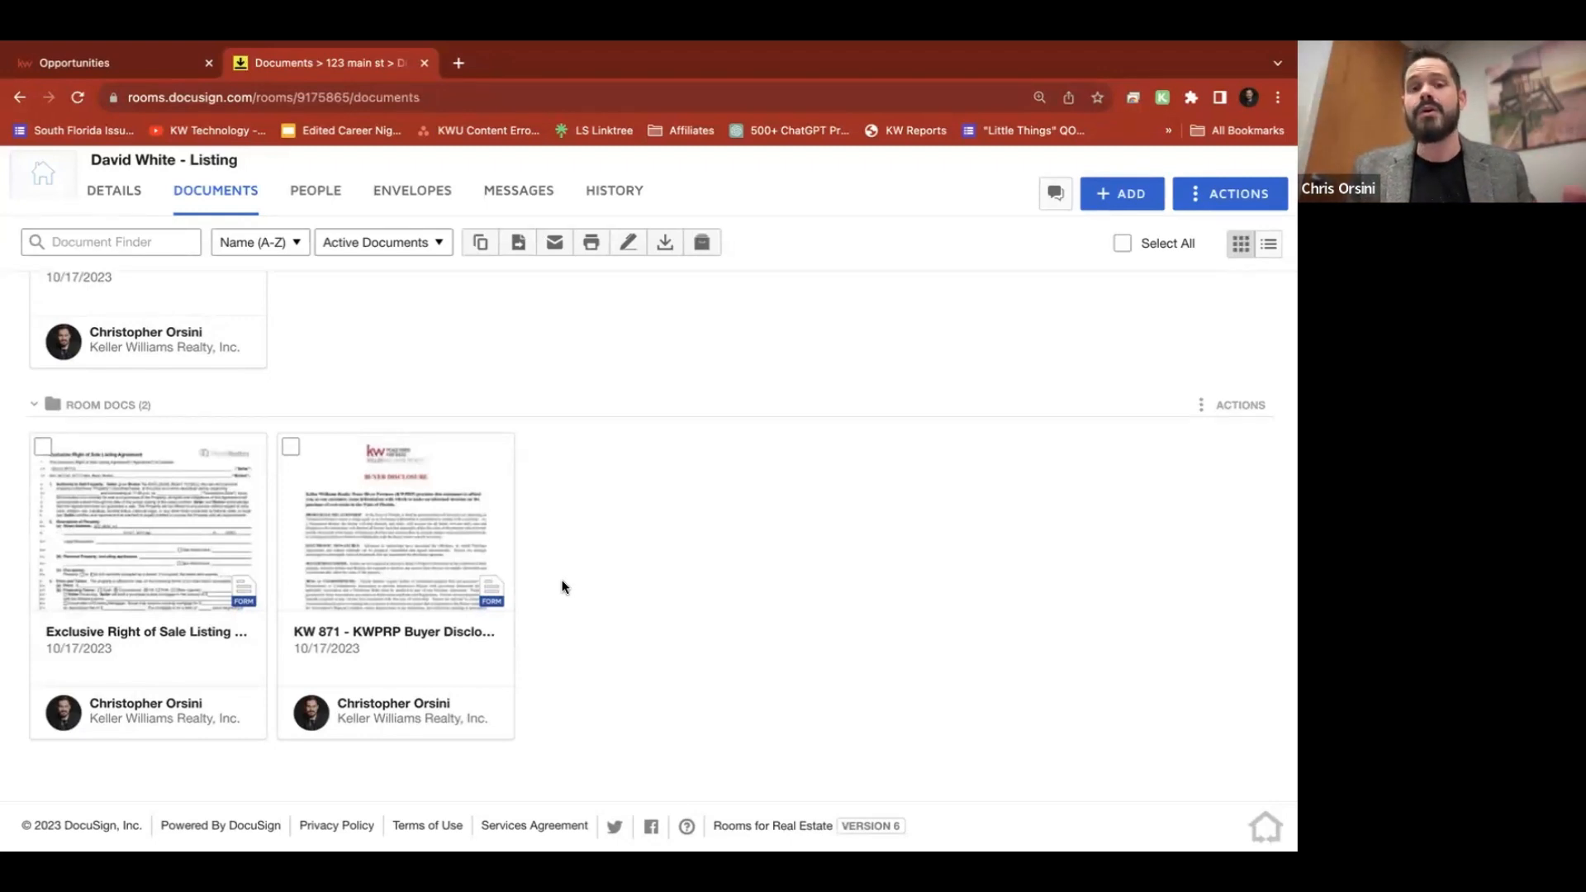
scroll(561, 587, "up", 5)
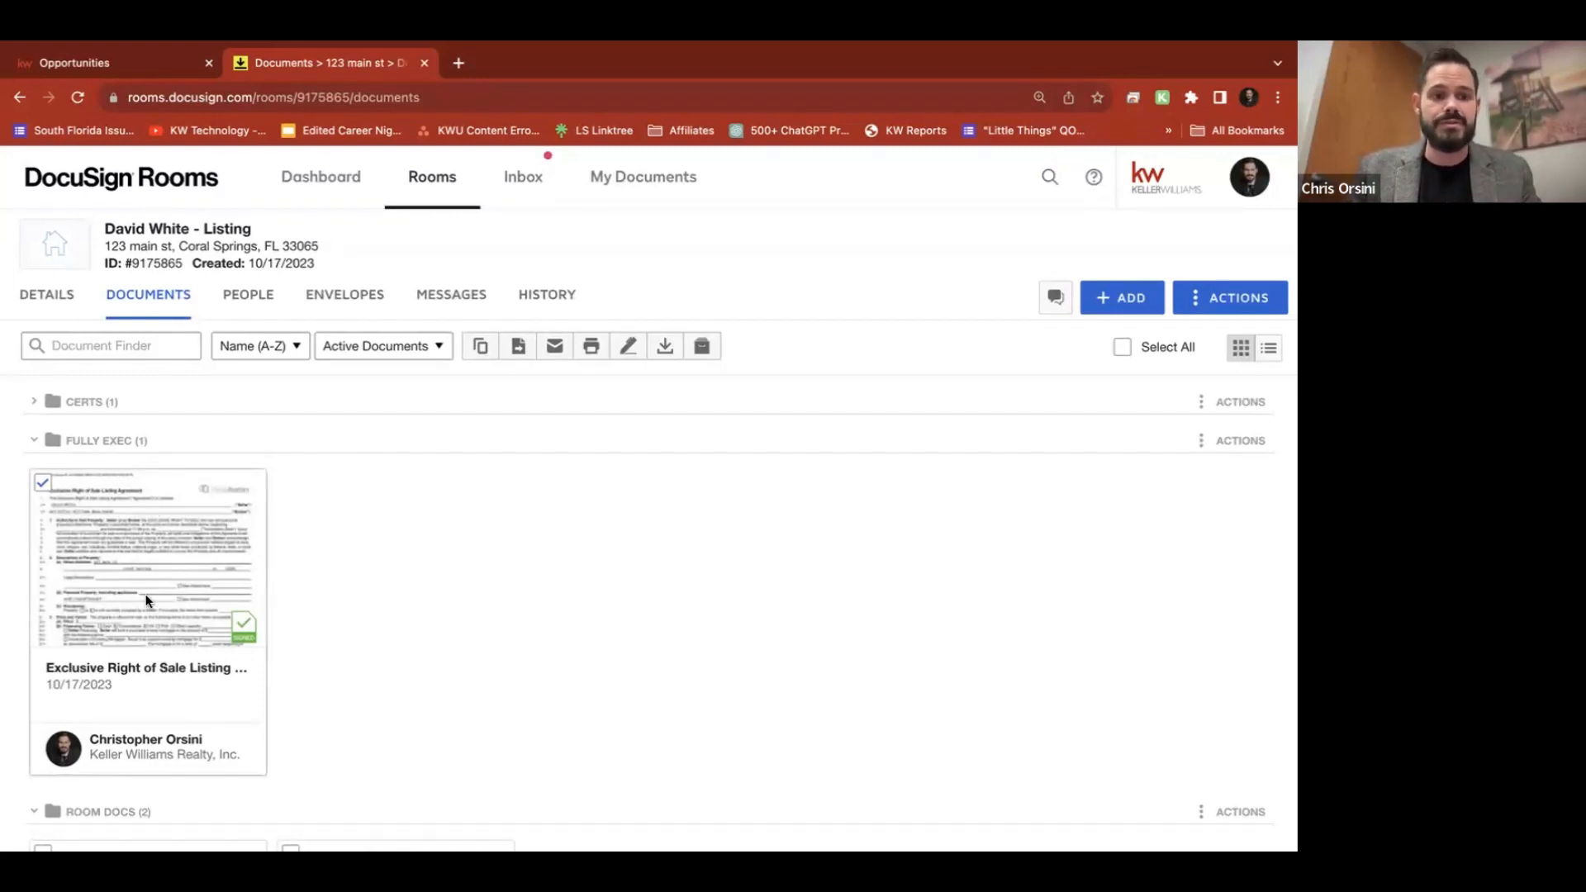
left_click(629, 347)
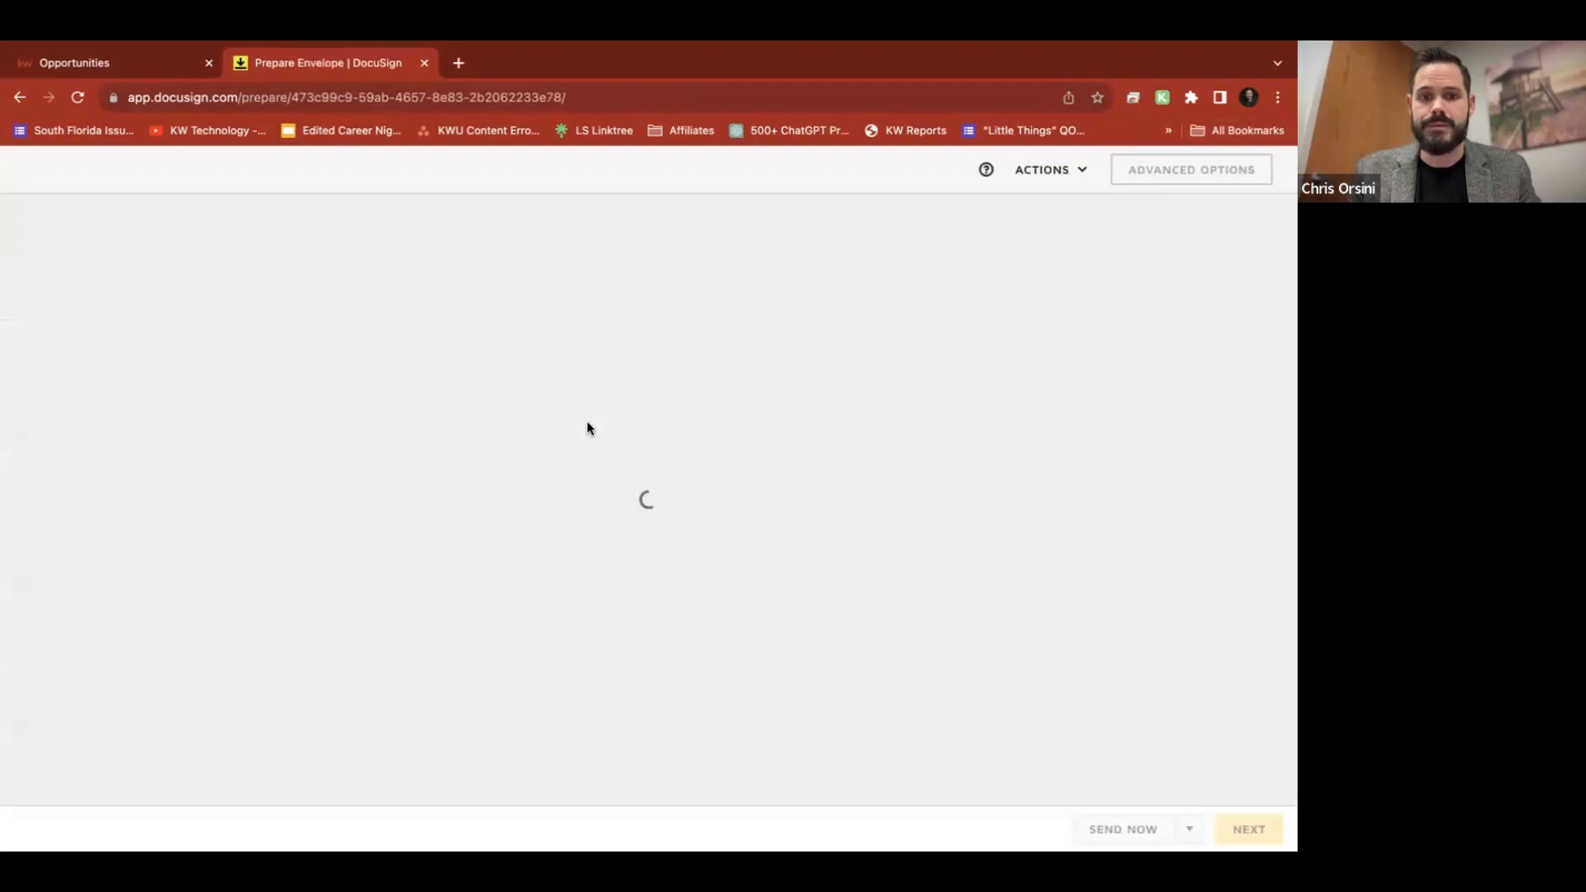
Enter the agent's name and email as the signing recipient, then continue to field placement
scroll(587, 427, "down", 3)
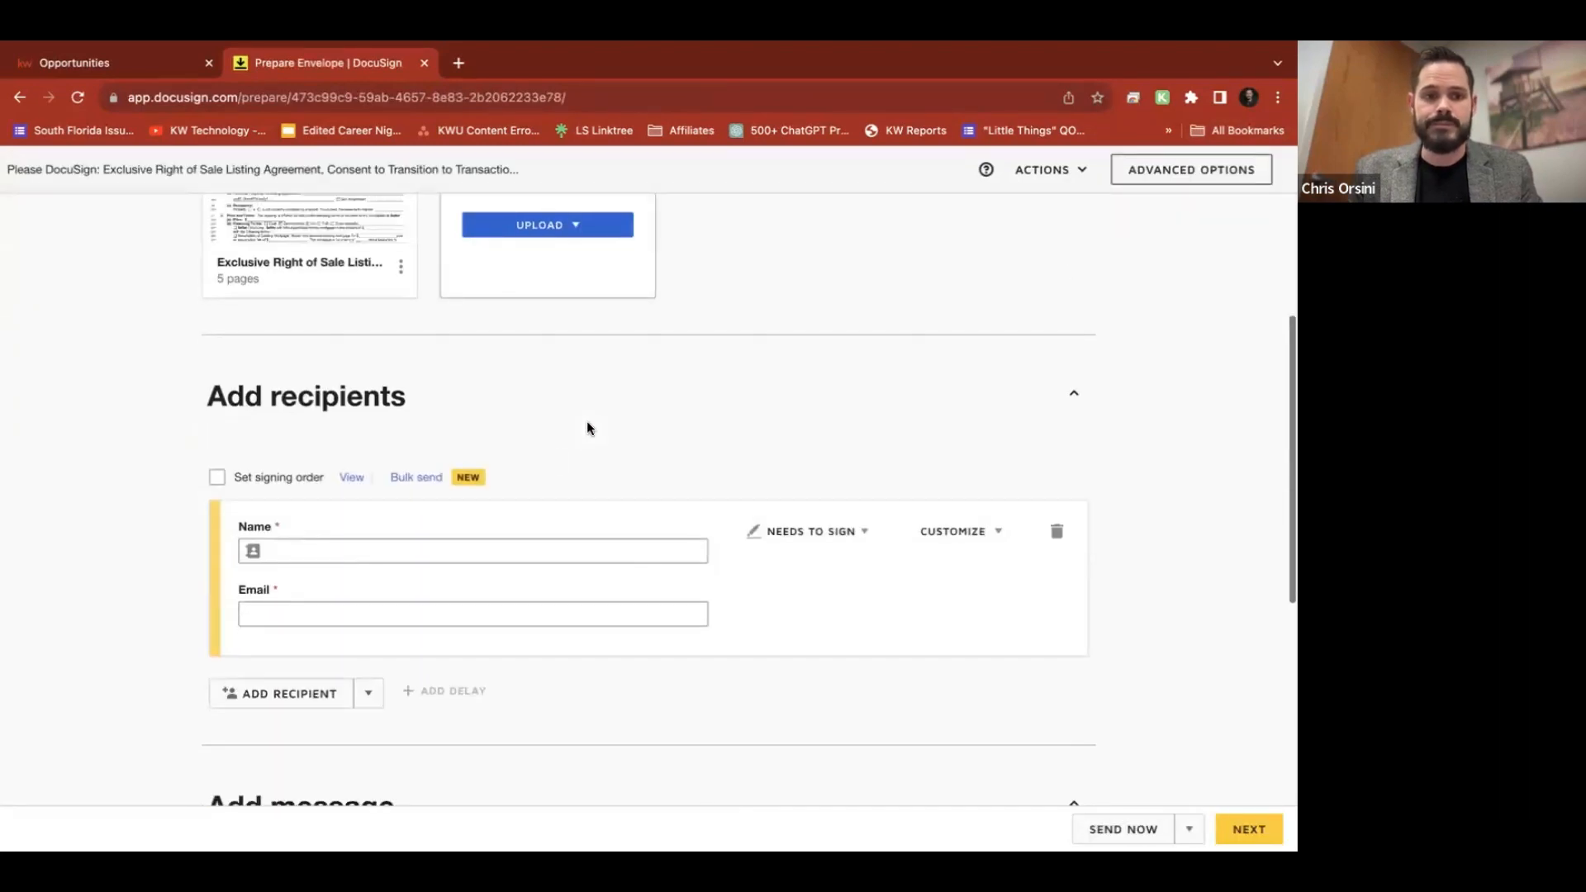
left_click(388, 552)
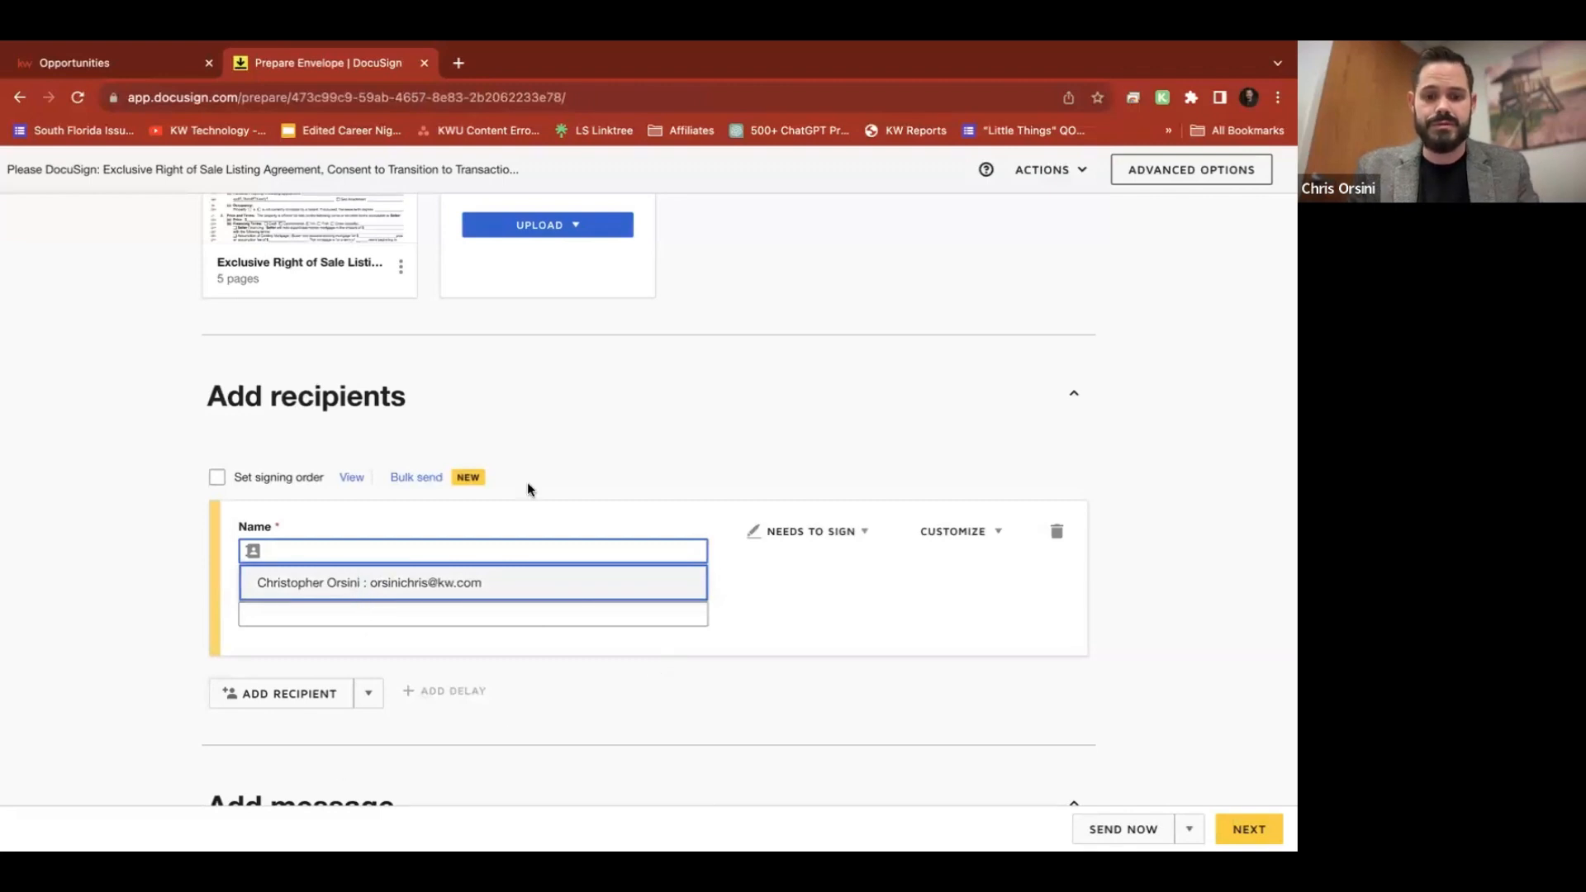
key("Tab")
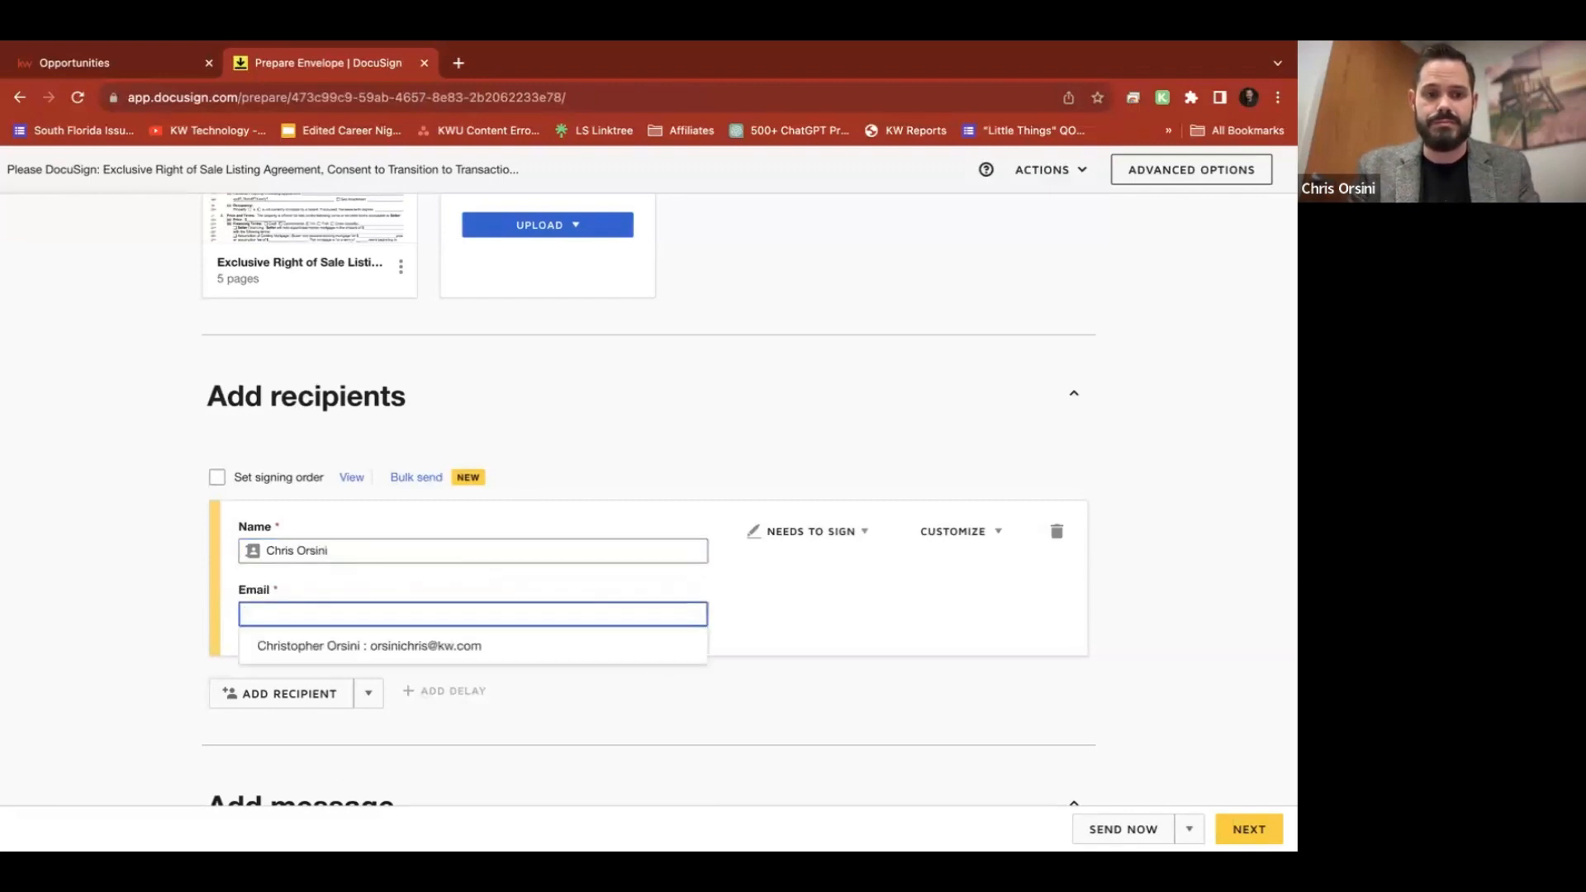
key("Down")
key("Return")
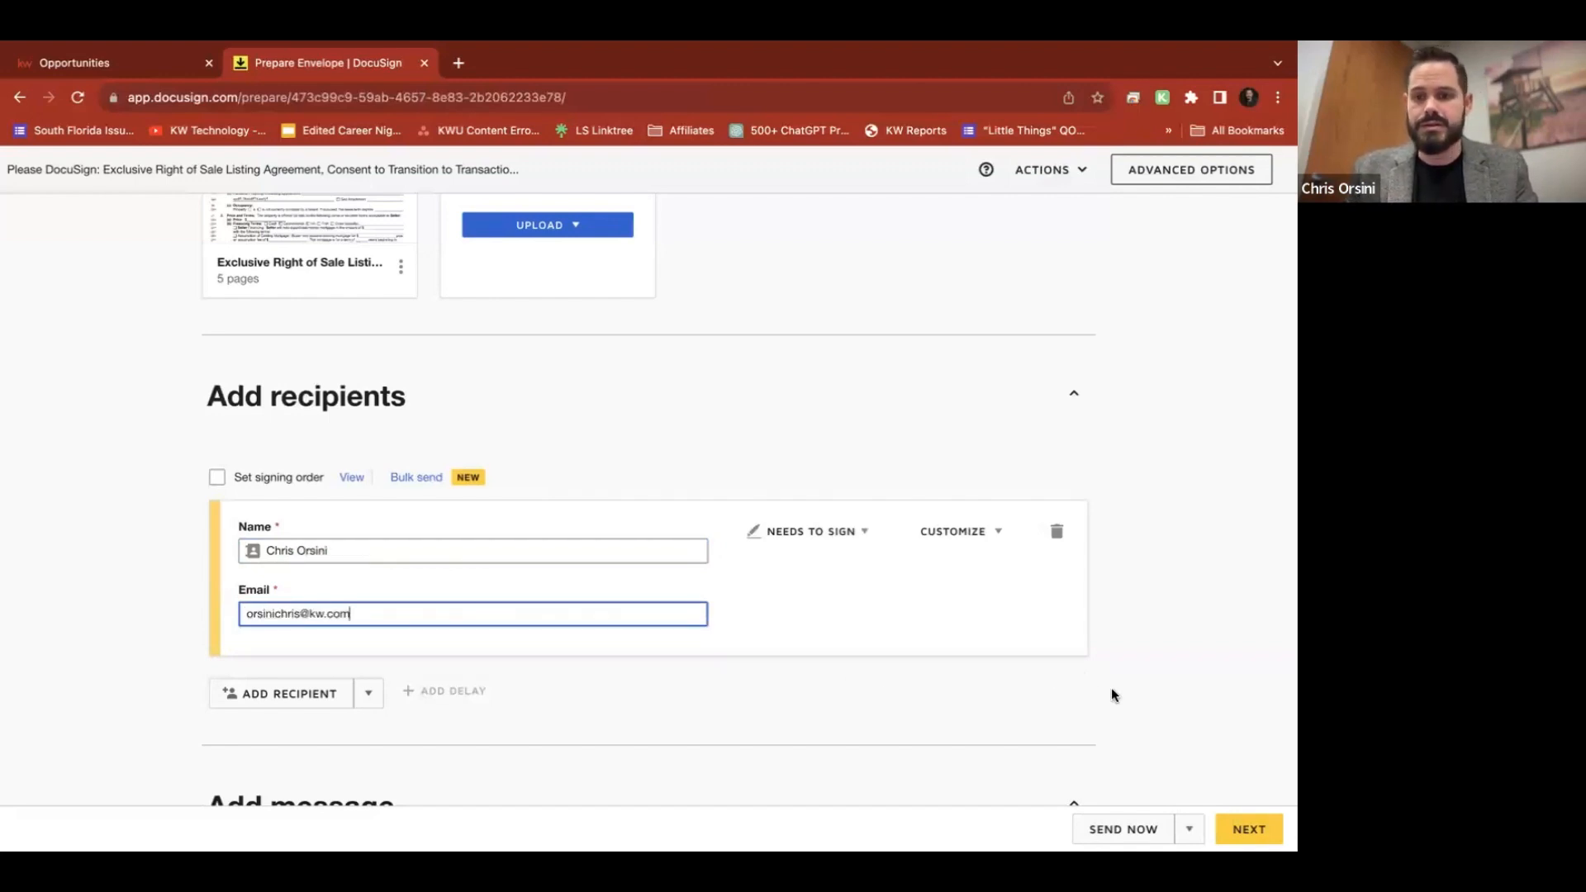
scroll(1132, 709, "down", 3)
left_click(1248, 828)
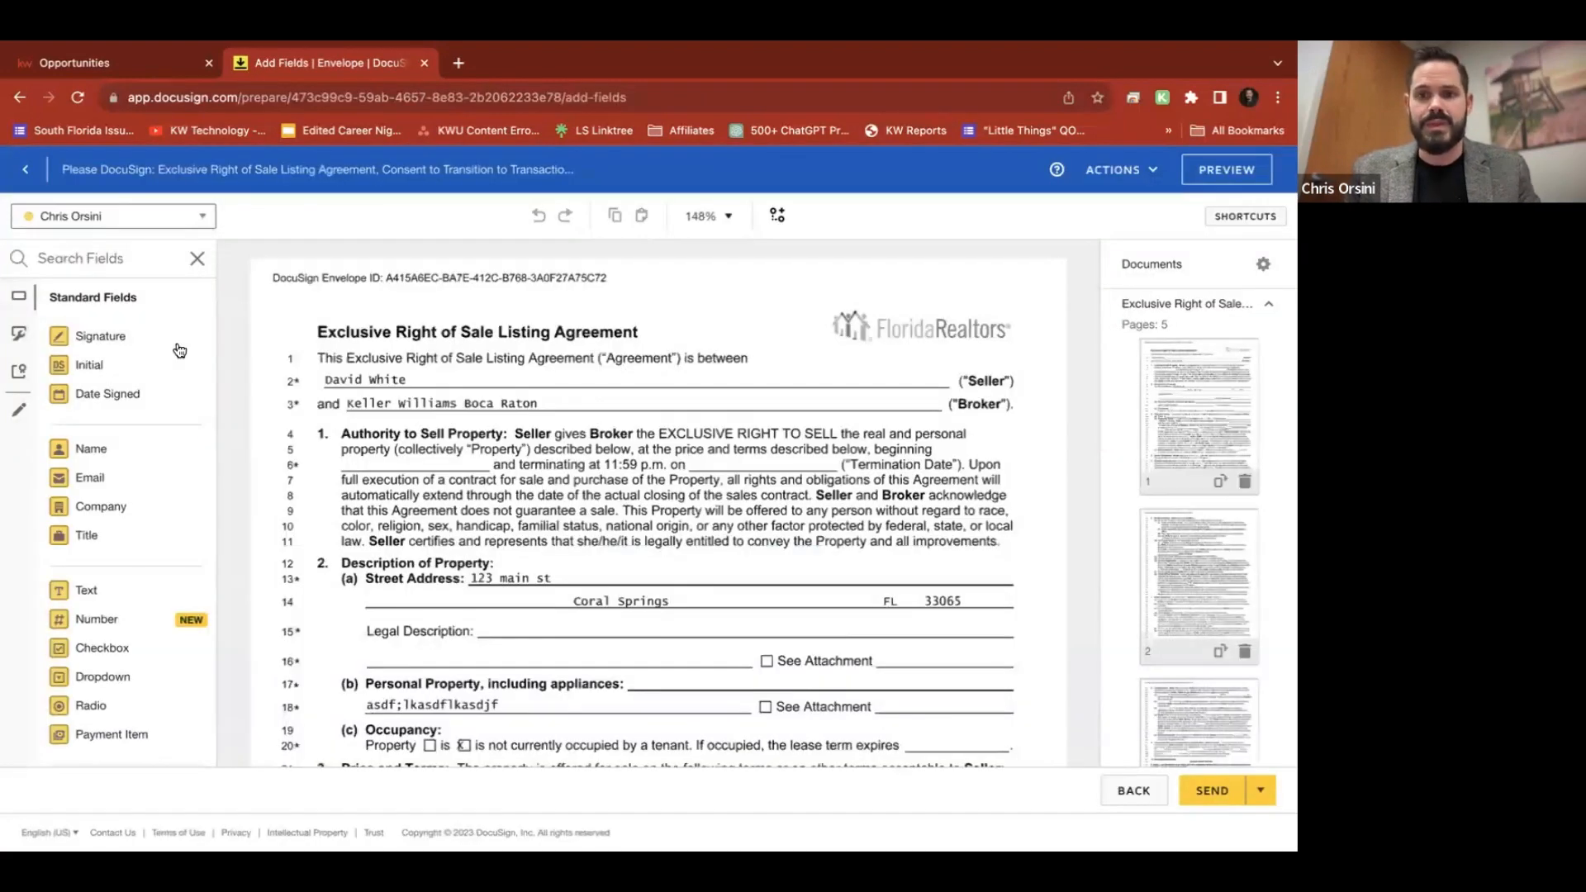
scroll(498, 525, "down", 3)
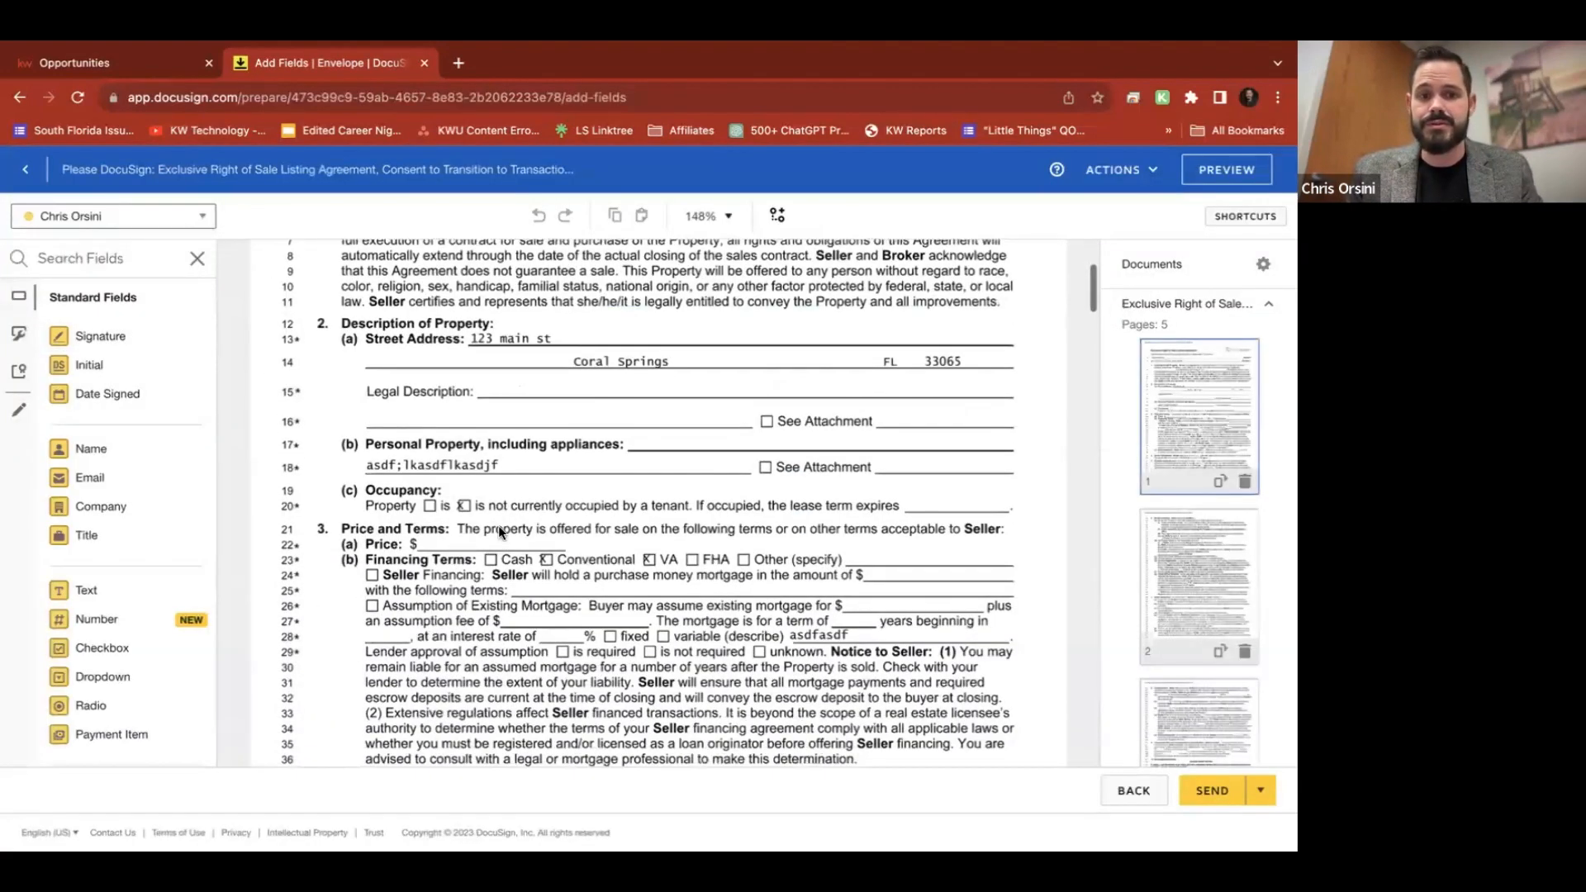
scroll(660, 560, "down", 4)
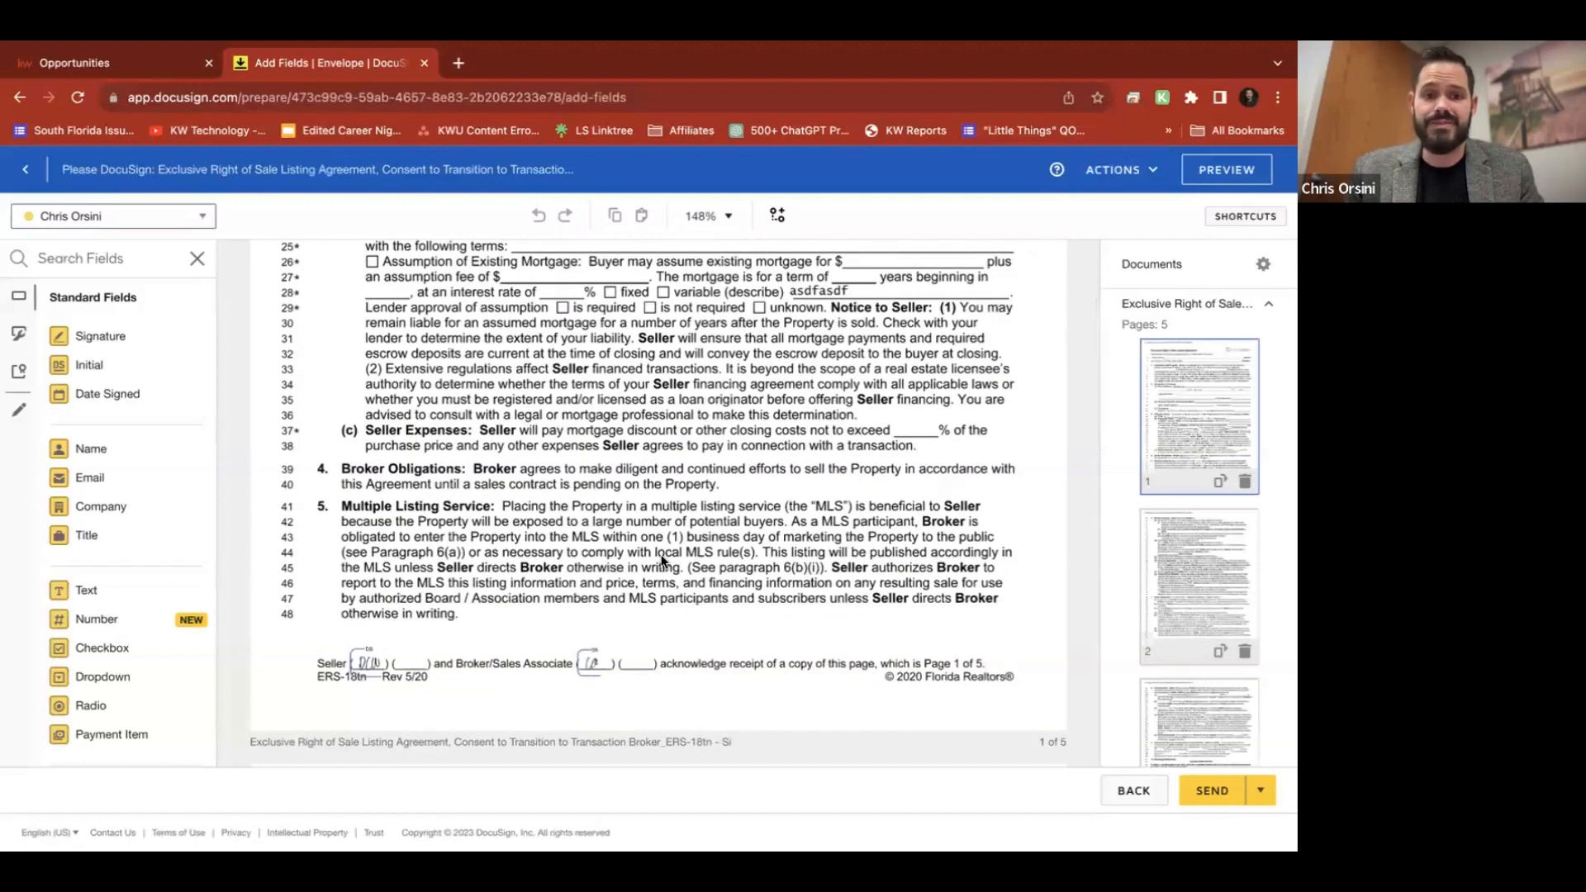
scroll(661, 560, "up", 1)
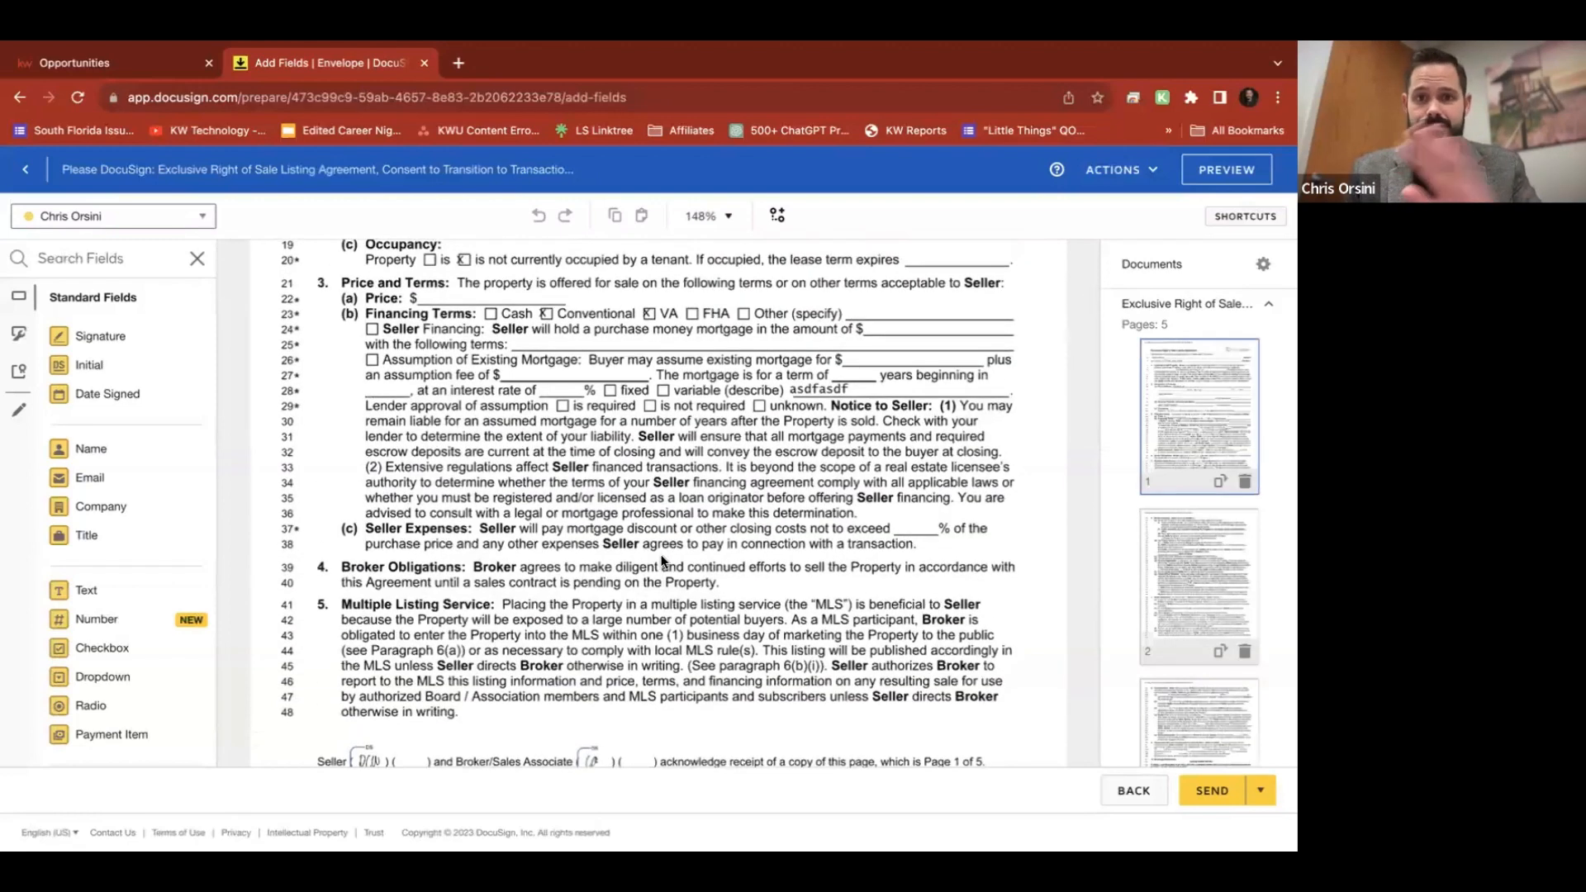
Draw a pre-fill line striking through '123 main st' on the Street Address line
left_click(20, 416)
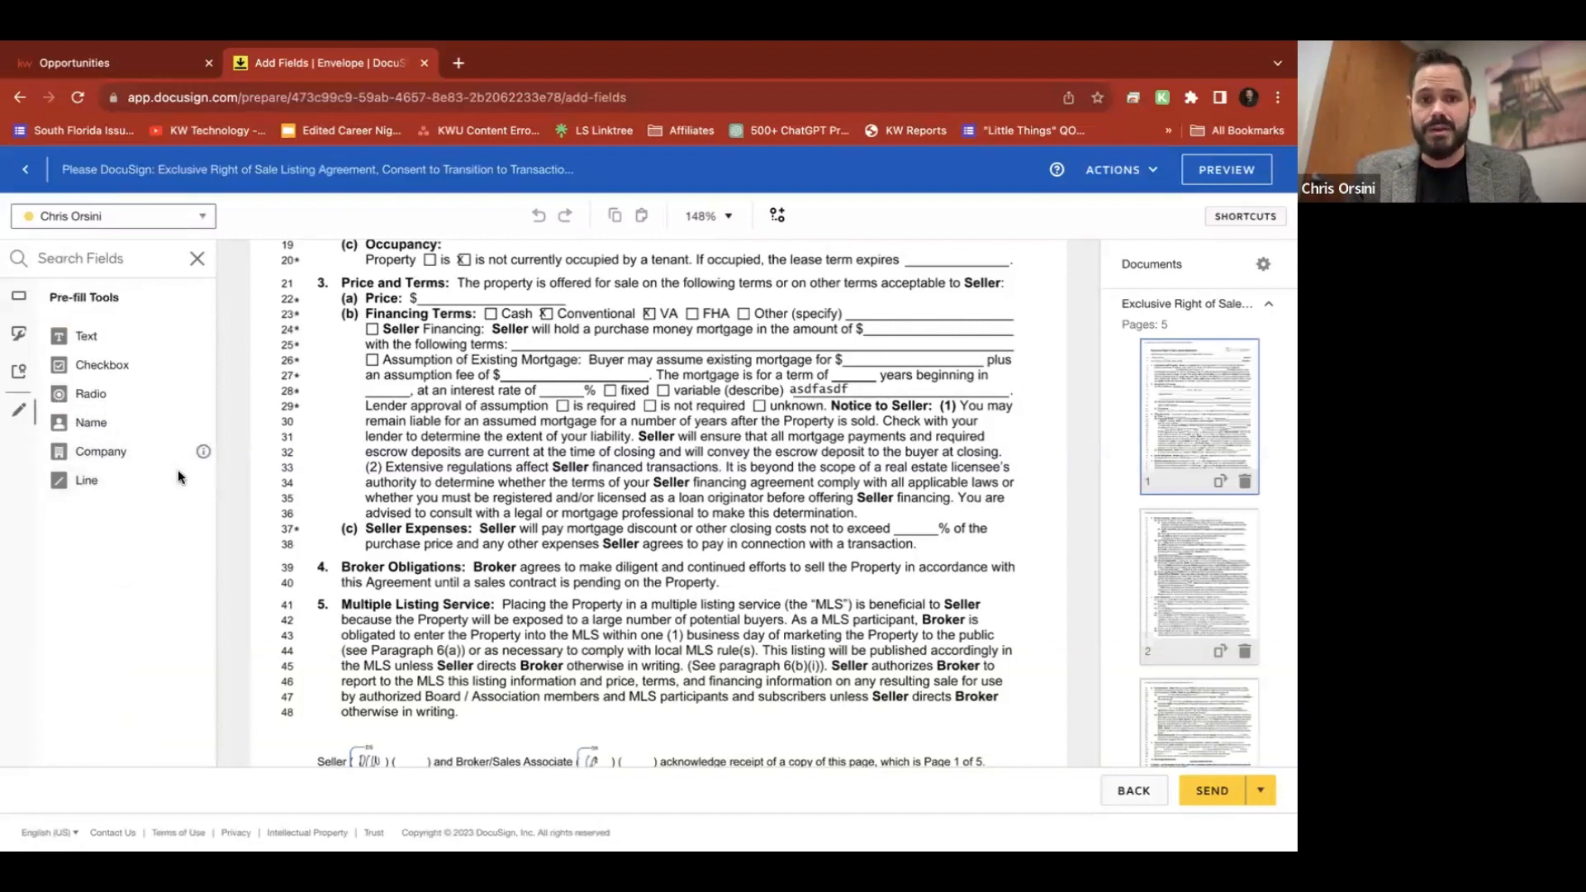
scroll(179, 477, "up", 5)
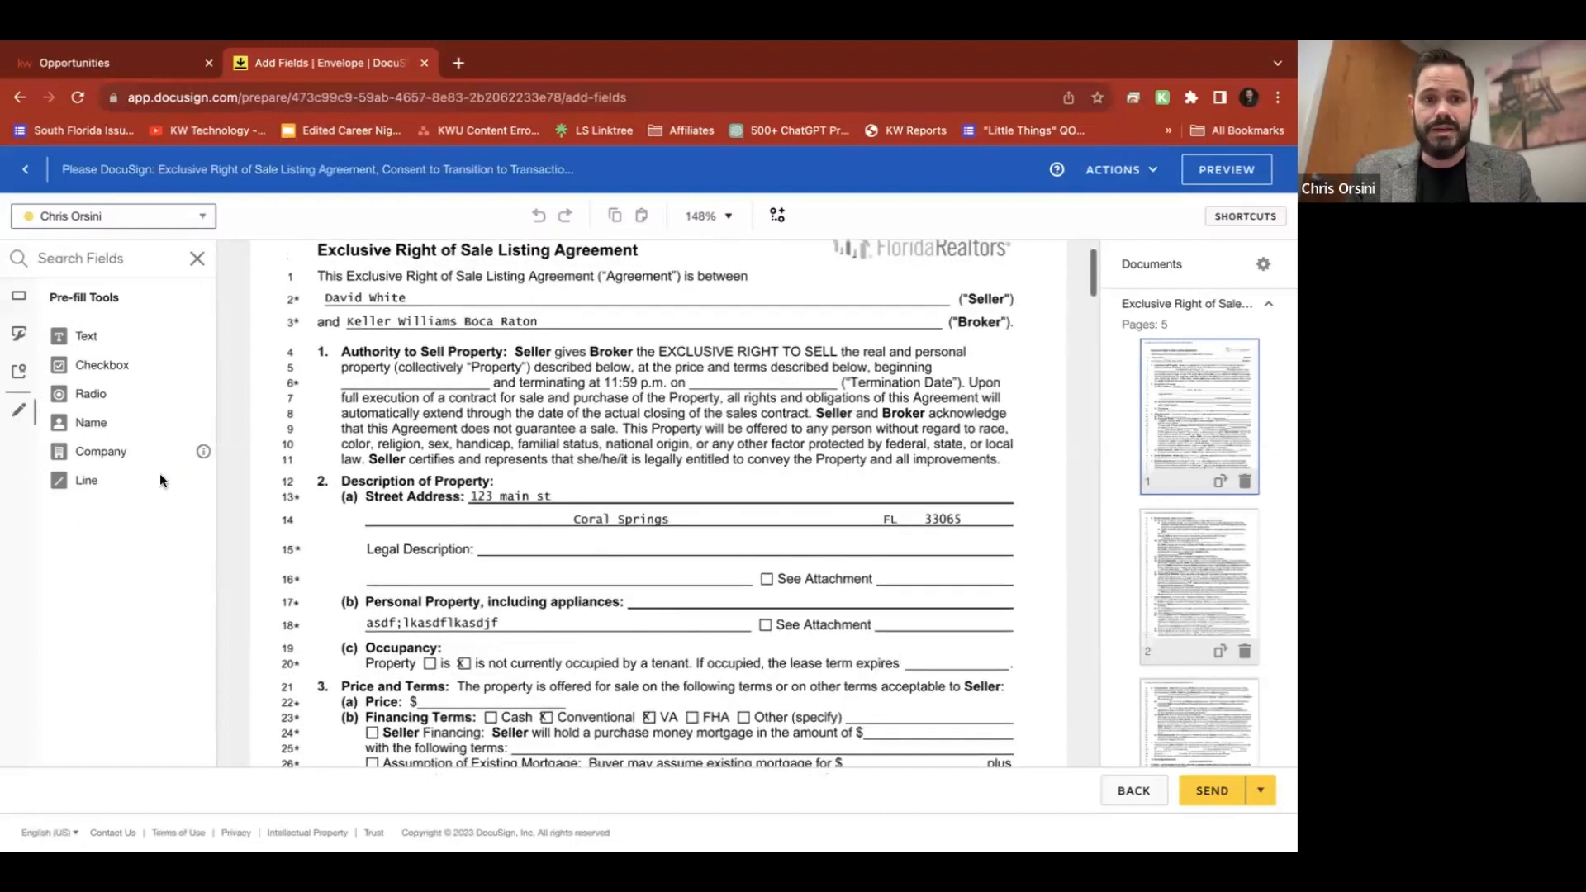
left_click(68, 483)
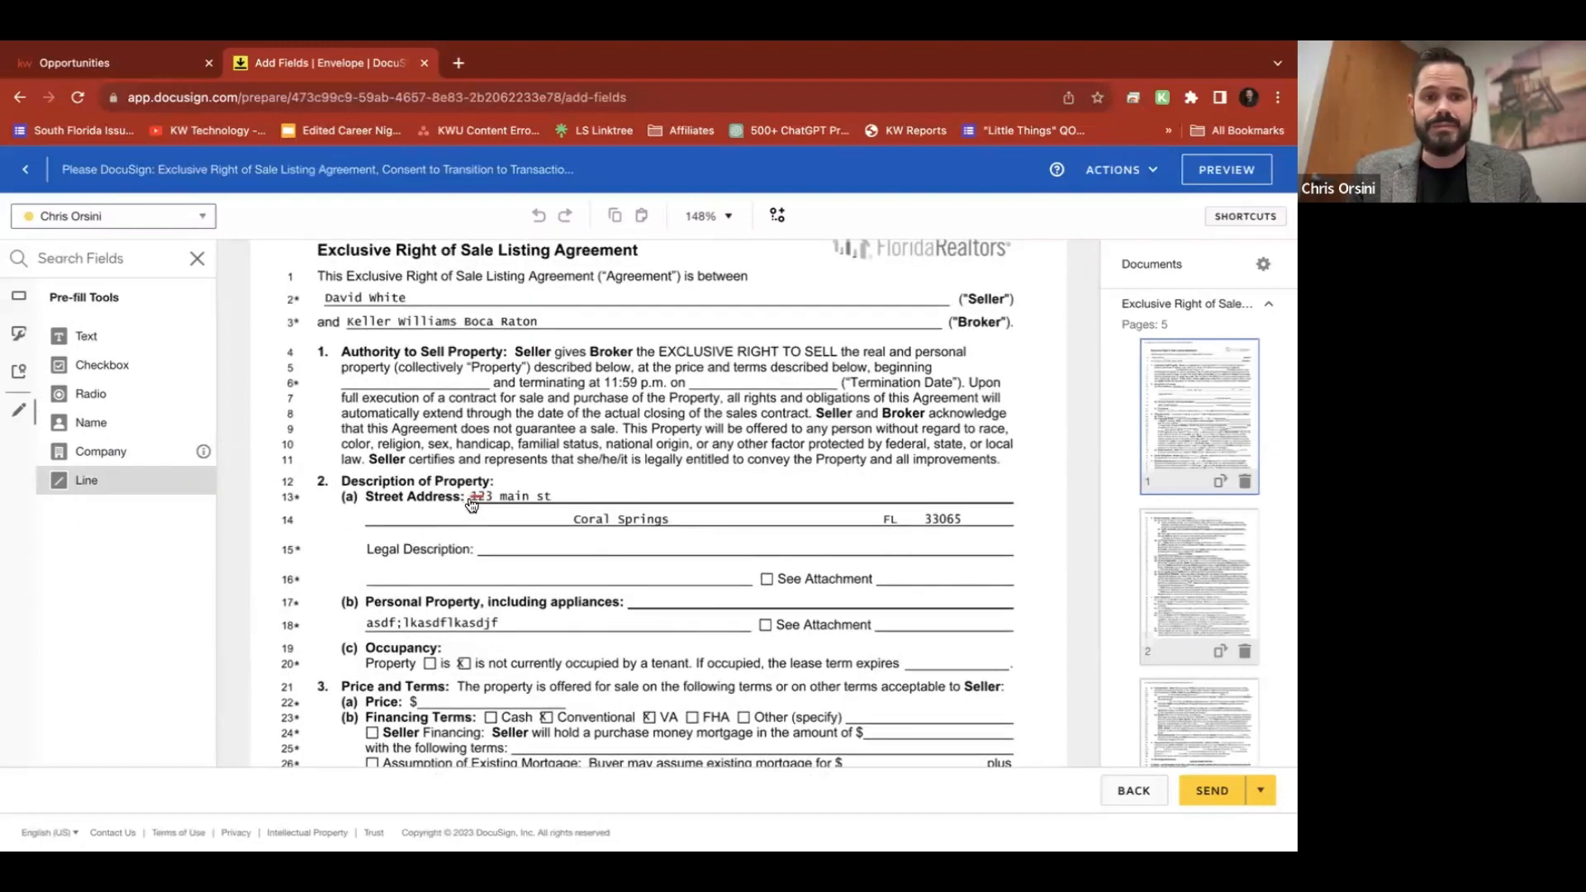
left_click(470, 497)
left_click_drag(477, 497, 574, 494)
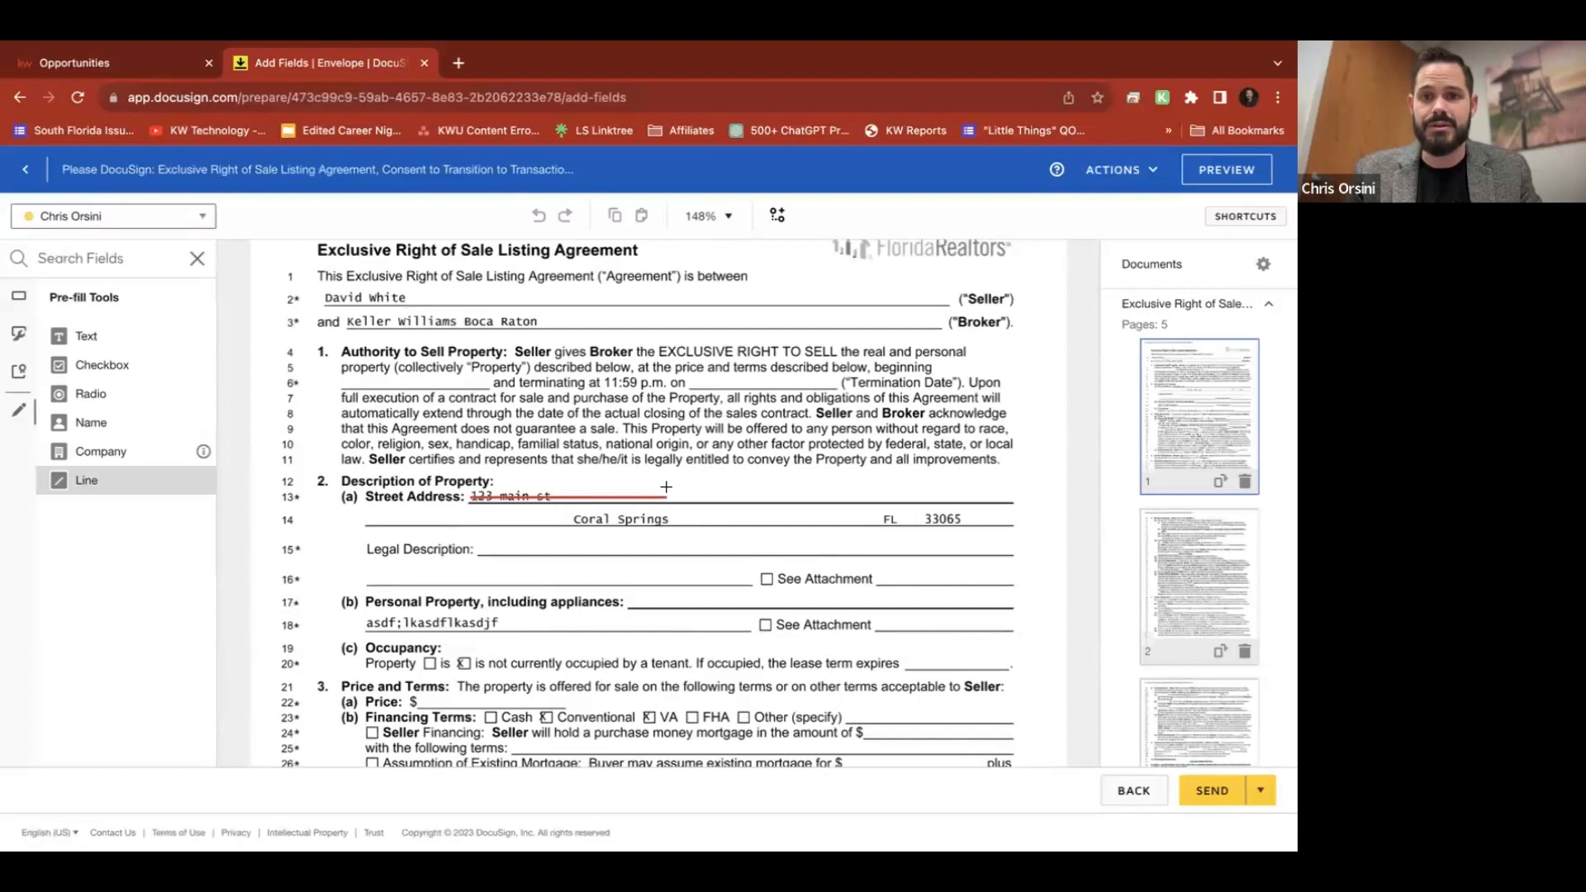
left_click(561, 497)
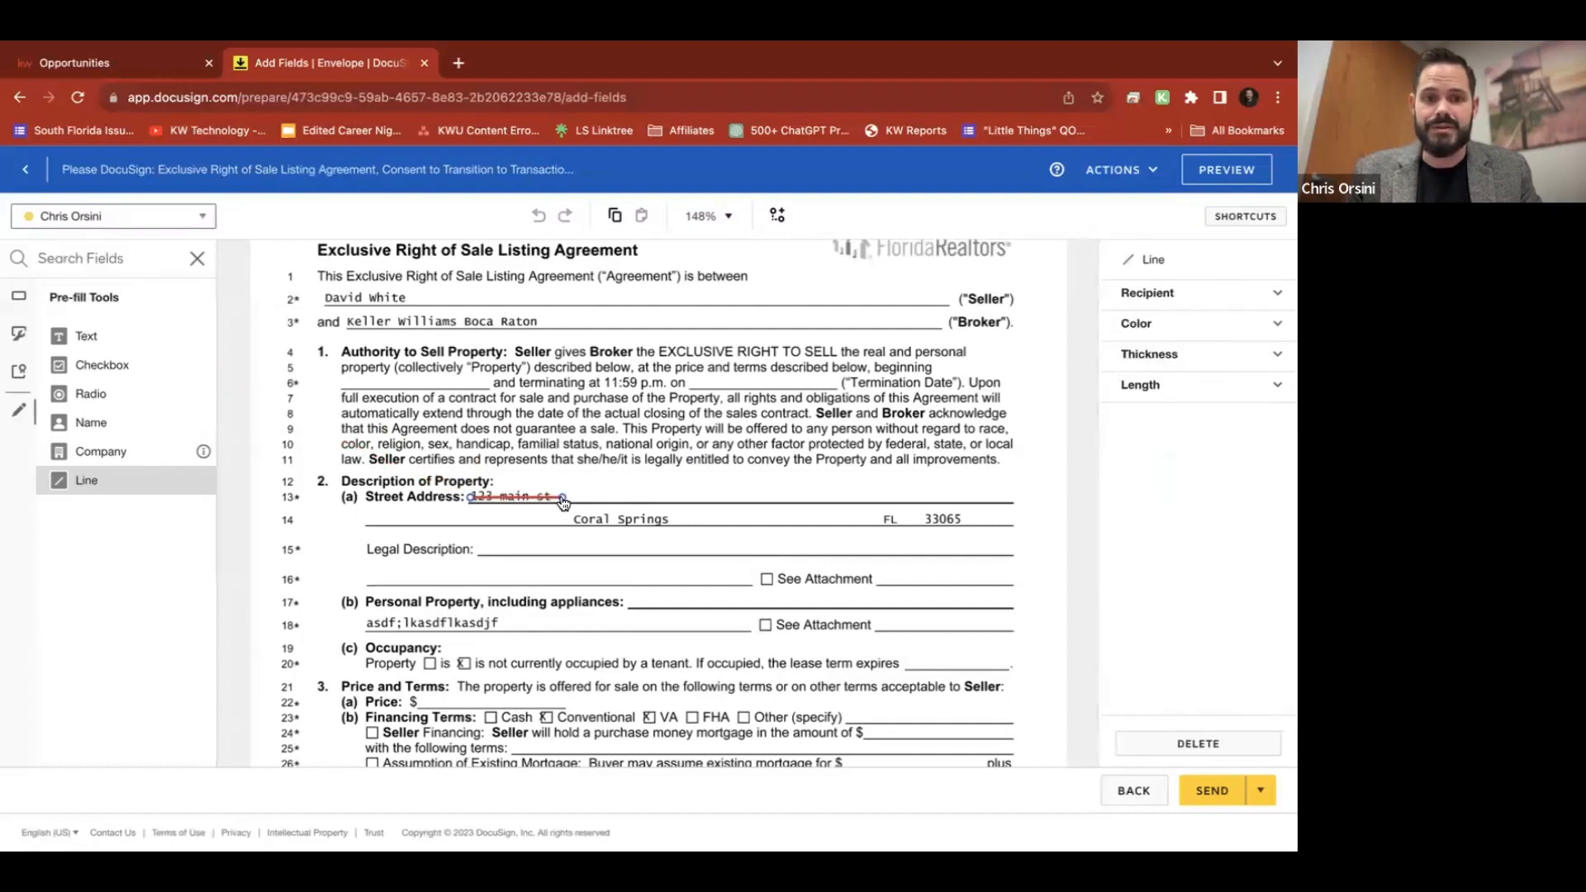
left_click(16, 299)
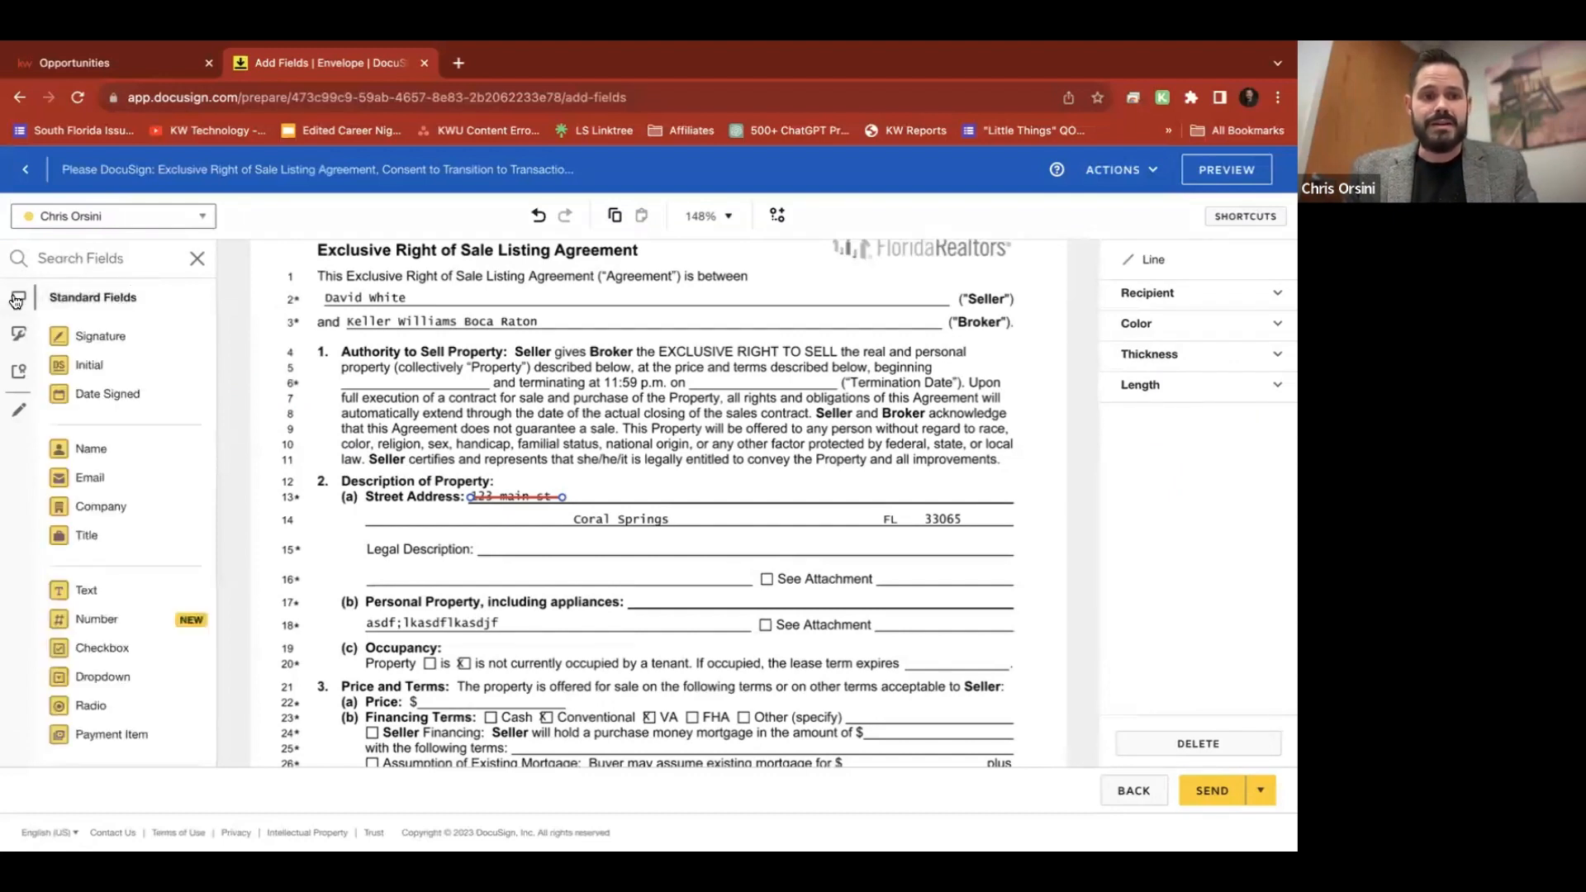
Place a text field reading '234 Main' beside the struck-out address
scroll(111, 573, "down", 1)
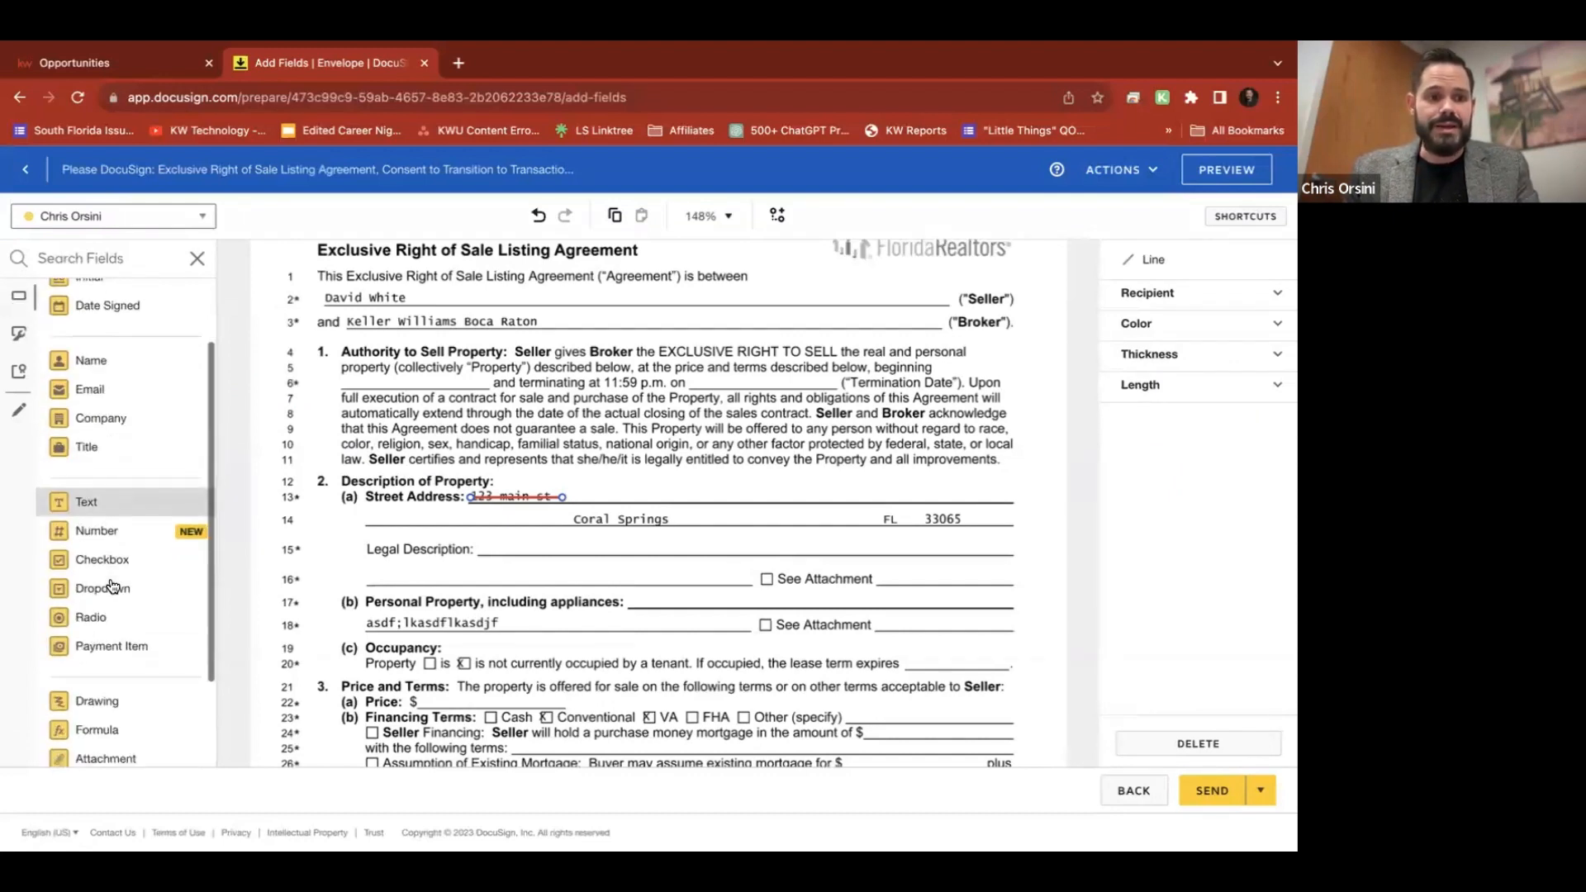
left_click_drag(98, 501, 596, 488)
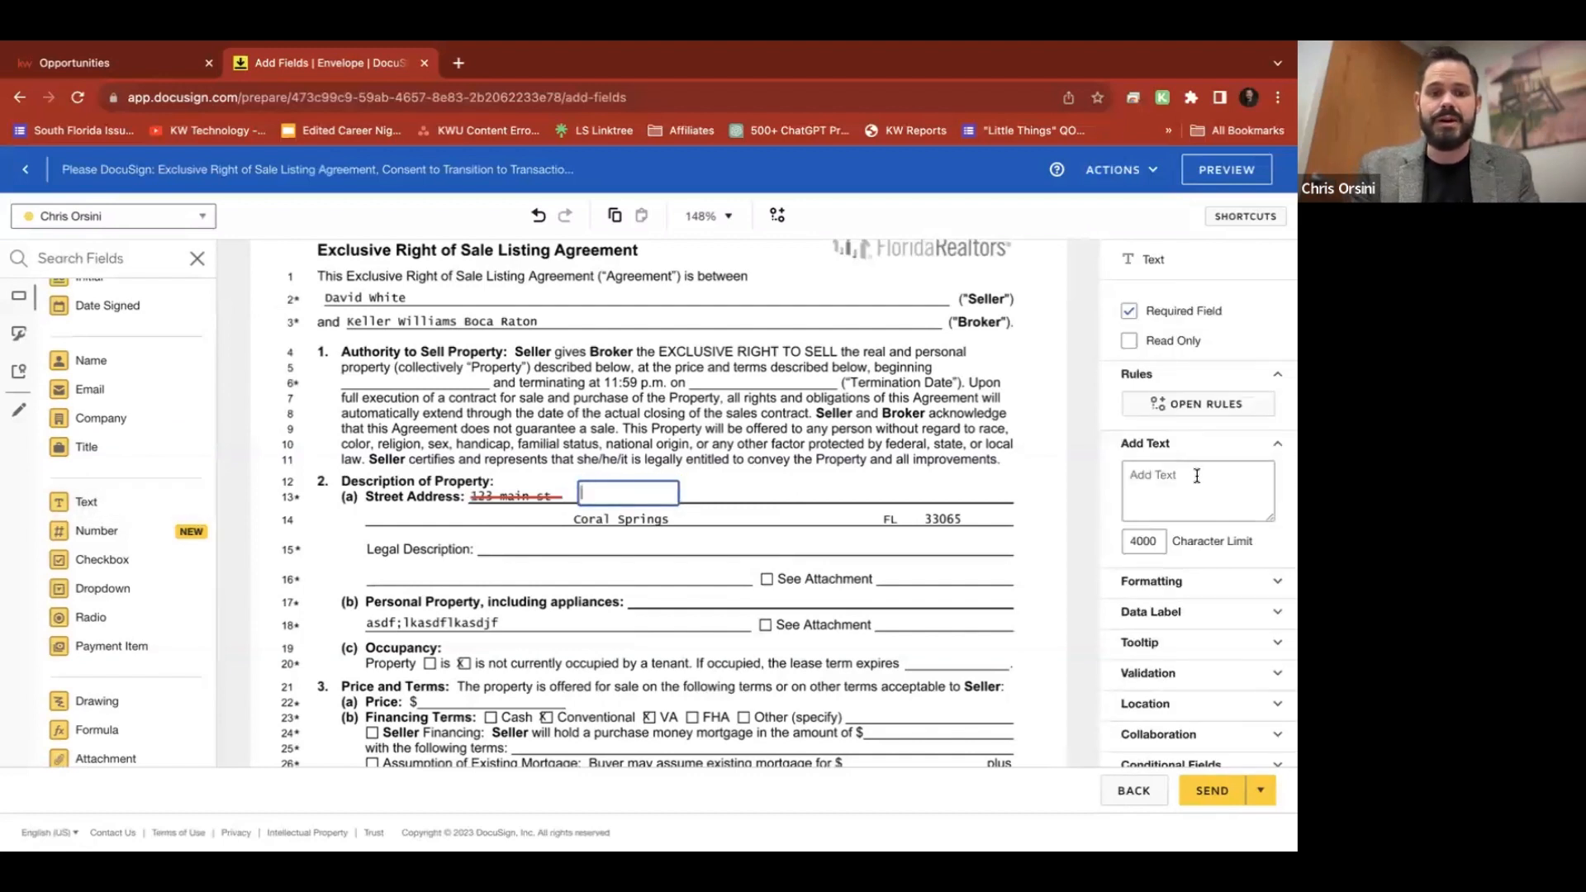
type("234 Main St")
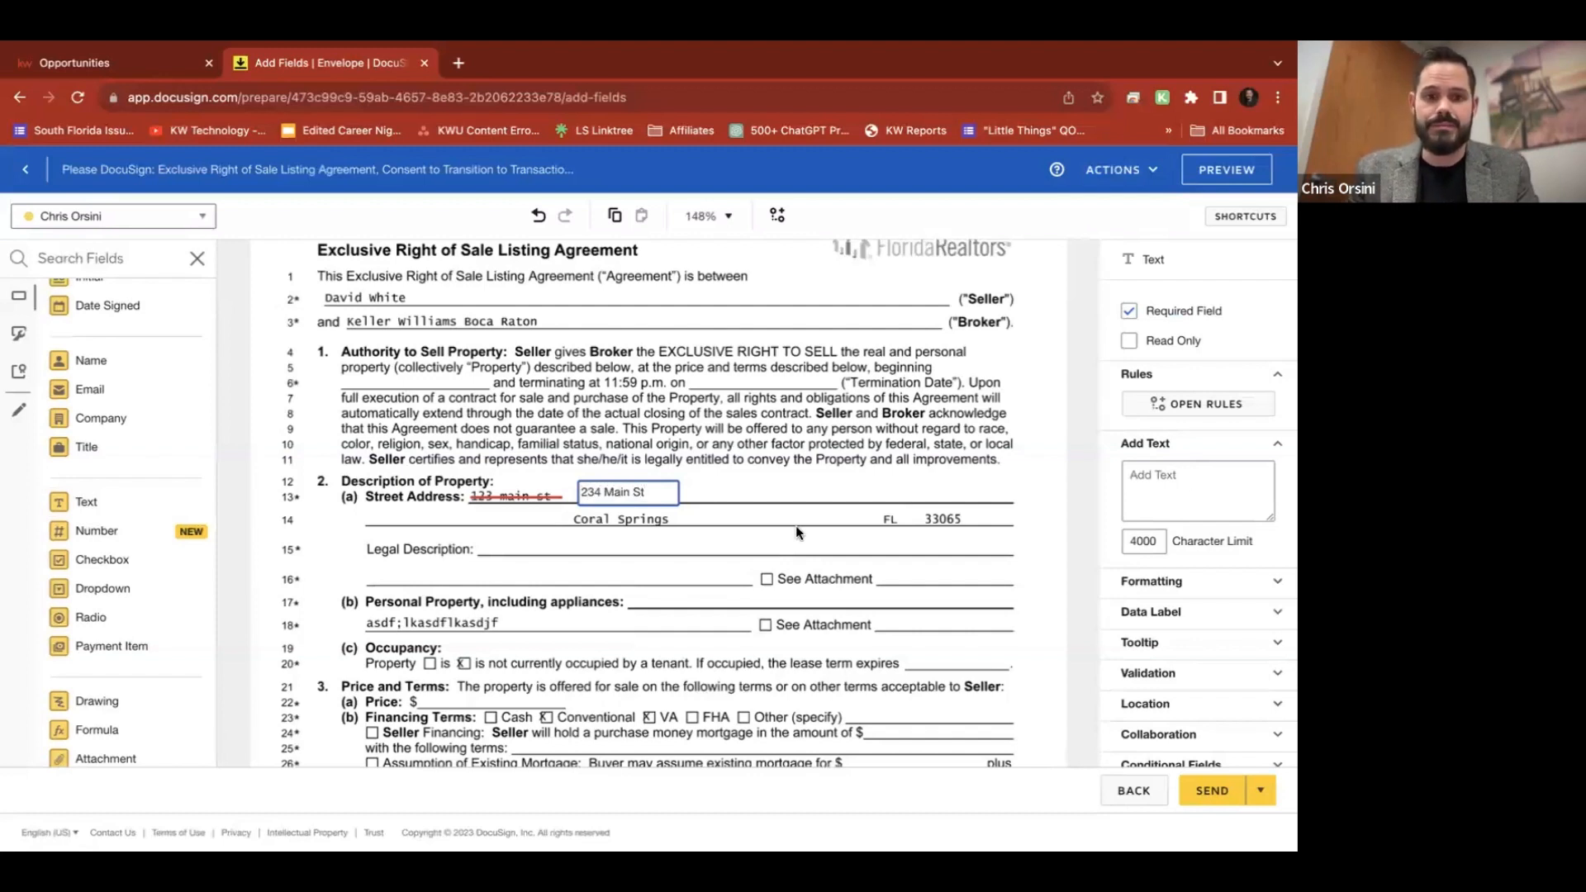
left_click(795, 531)
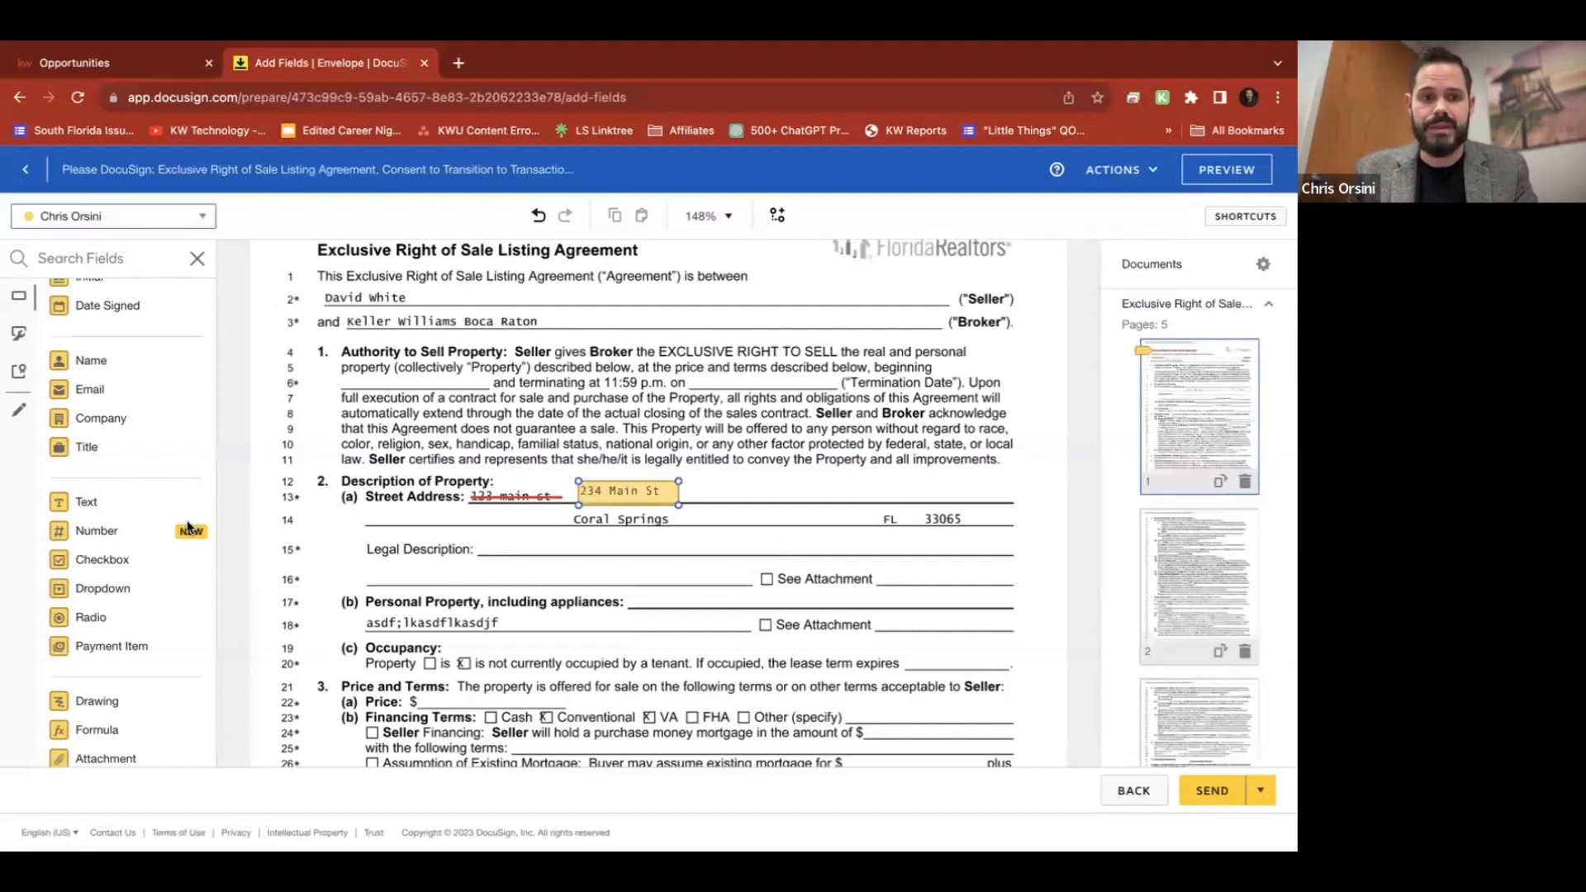
Add Initial and Date Signed fields next to the new address and send the envelope
scroll(98, 531, "up", 2)
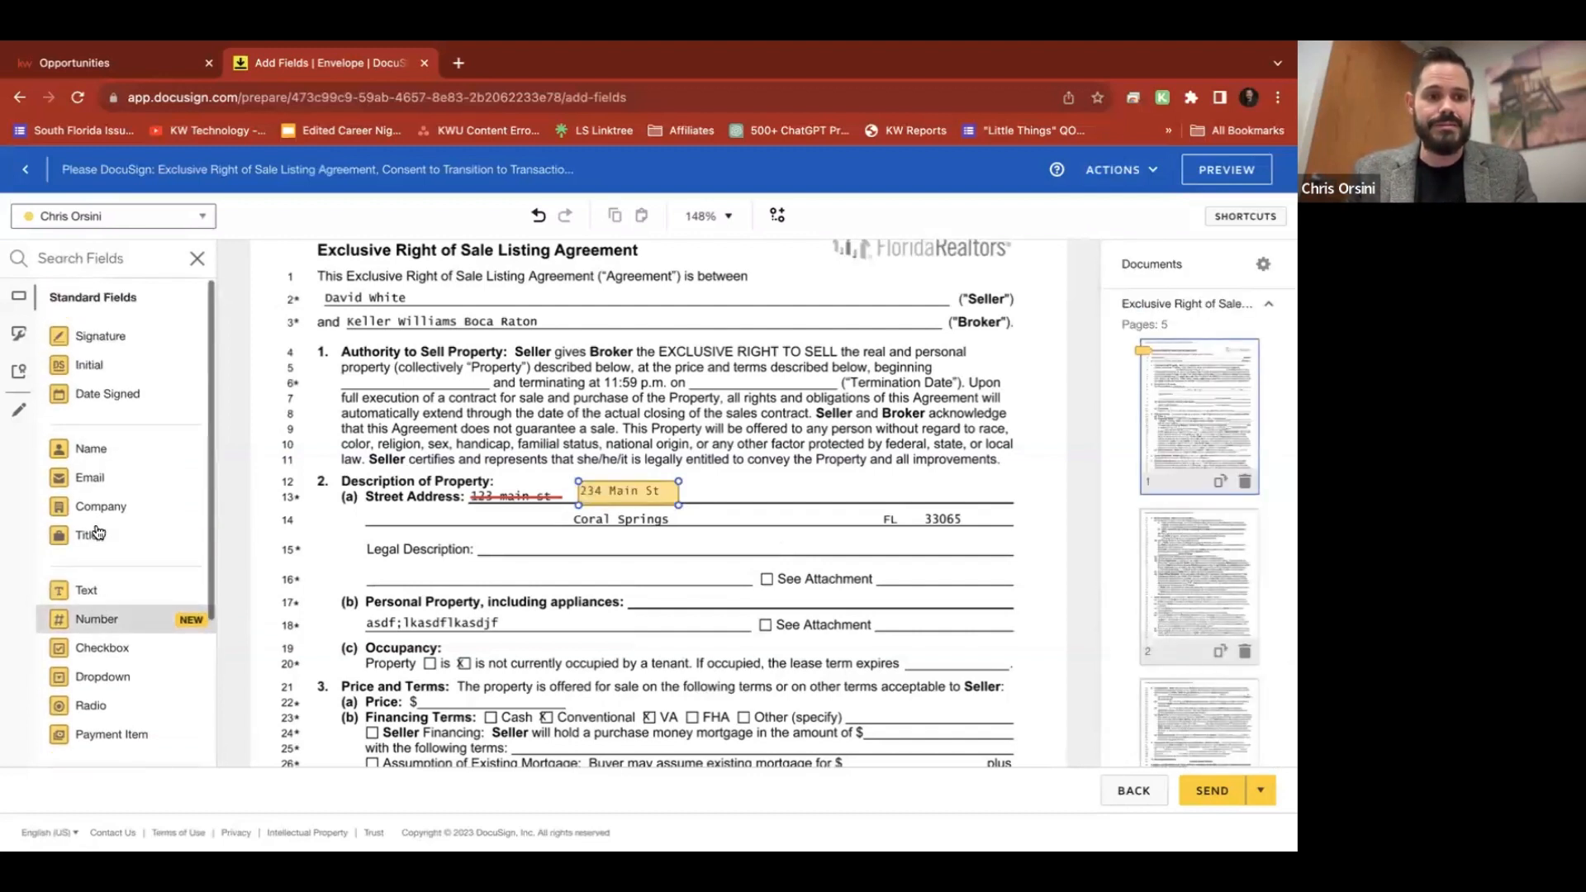
left_click_drag(490, 402, 718, 483)
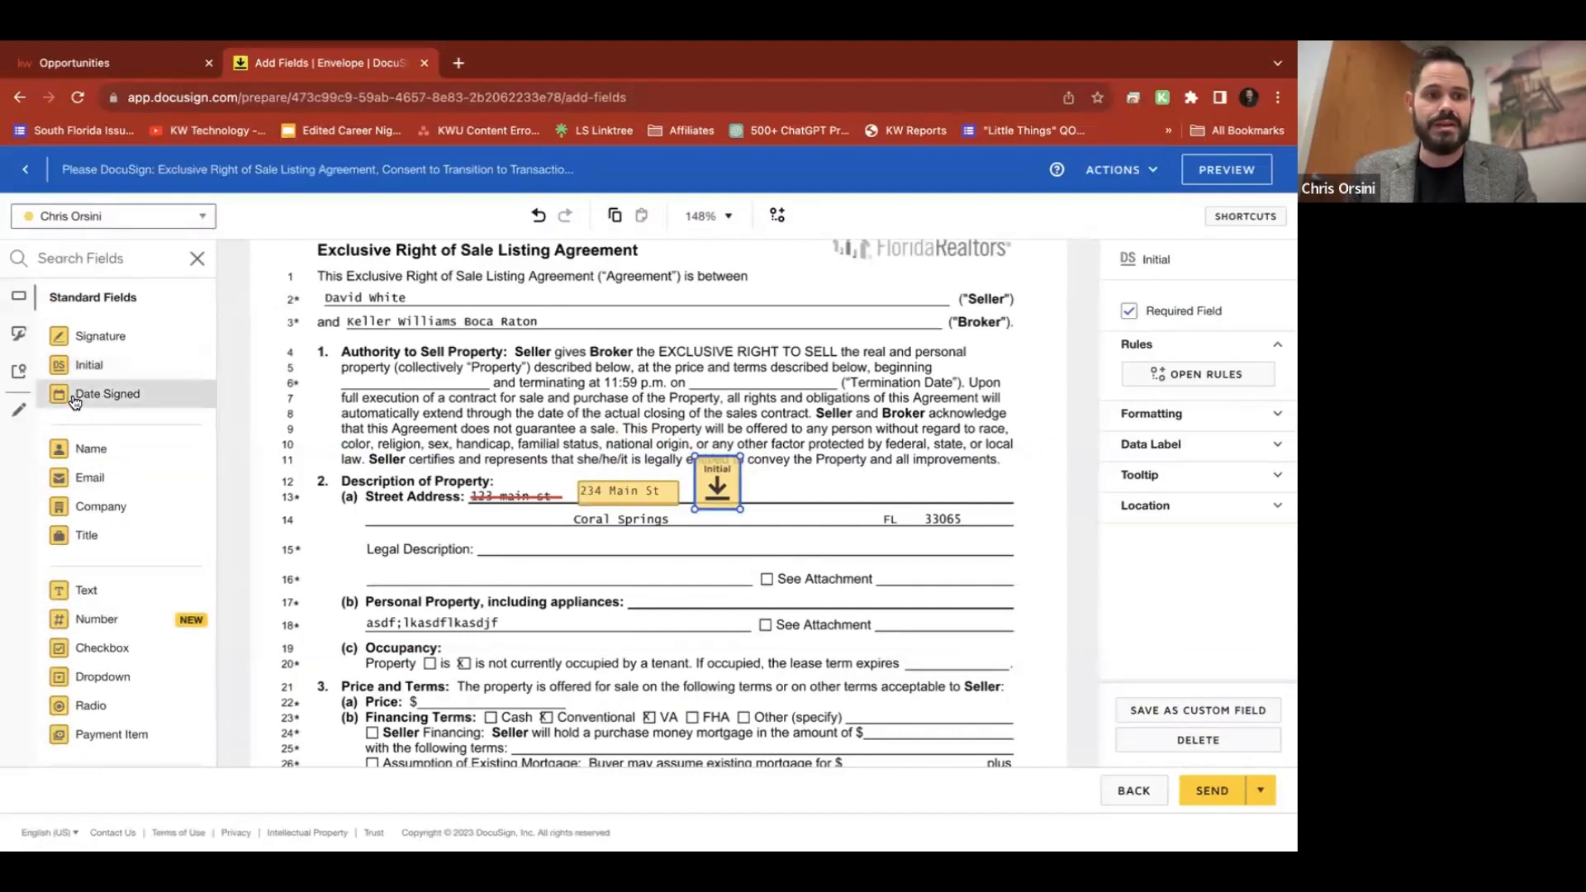
left_click_drag(74, 395, 747, 491)
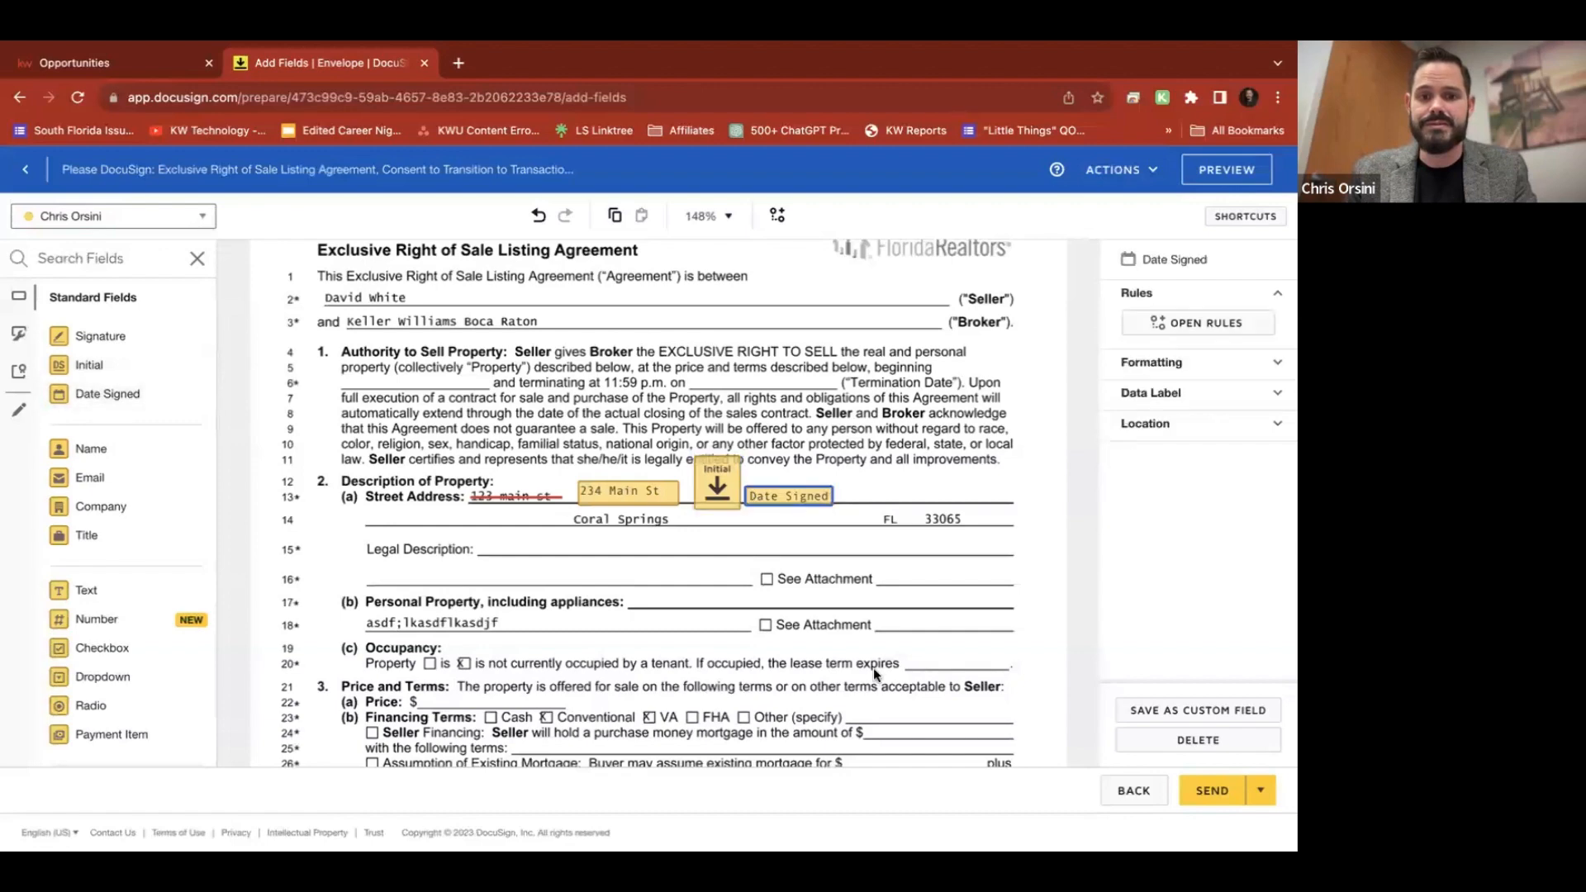
left_click(1227, 793)
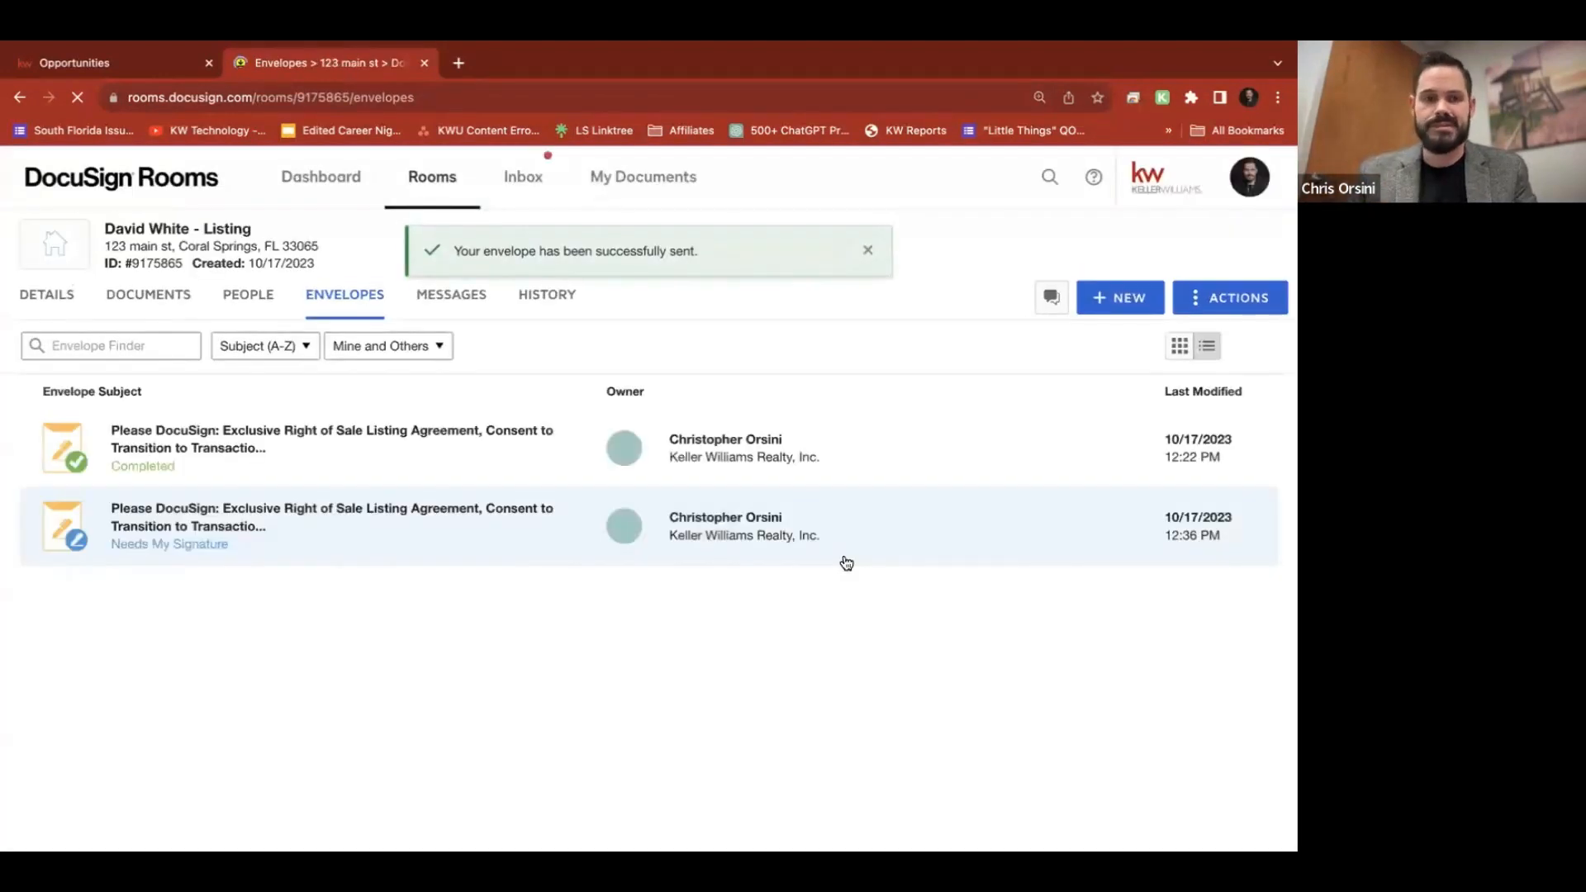
Open the new envelope's details and start signing the amended listing agreement
left_click(138, 538)
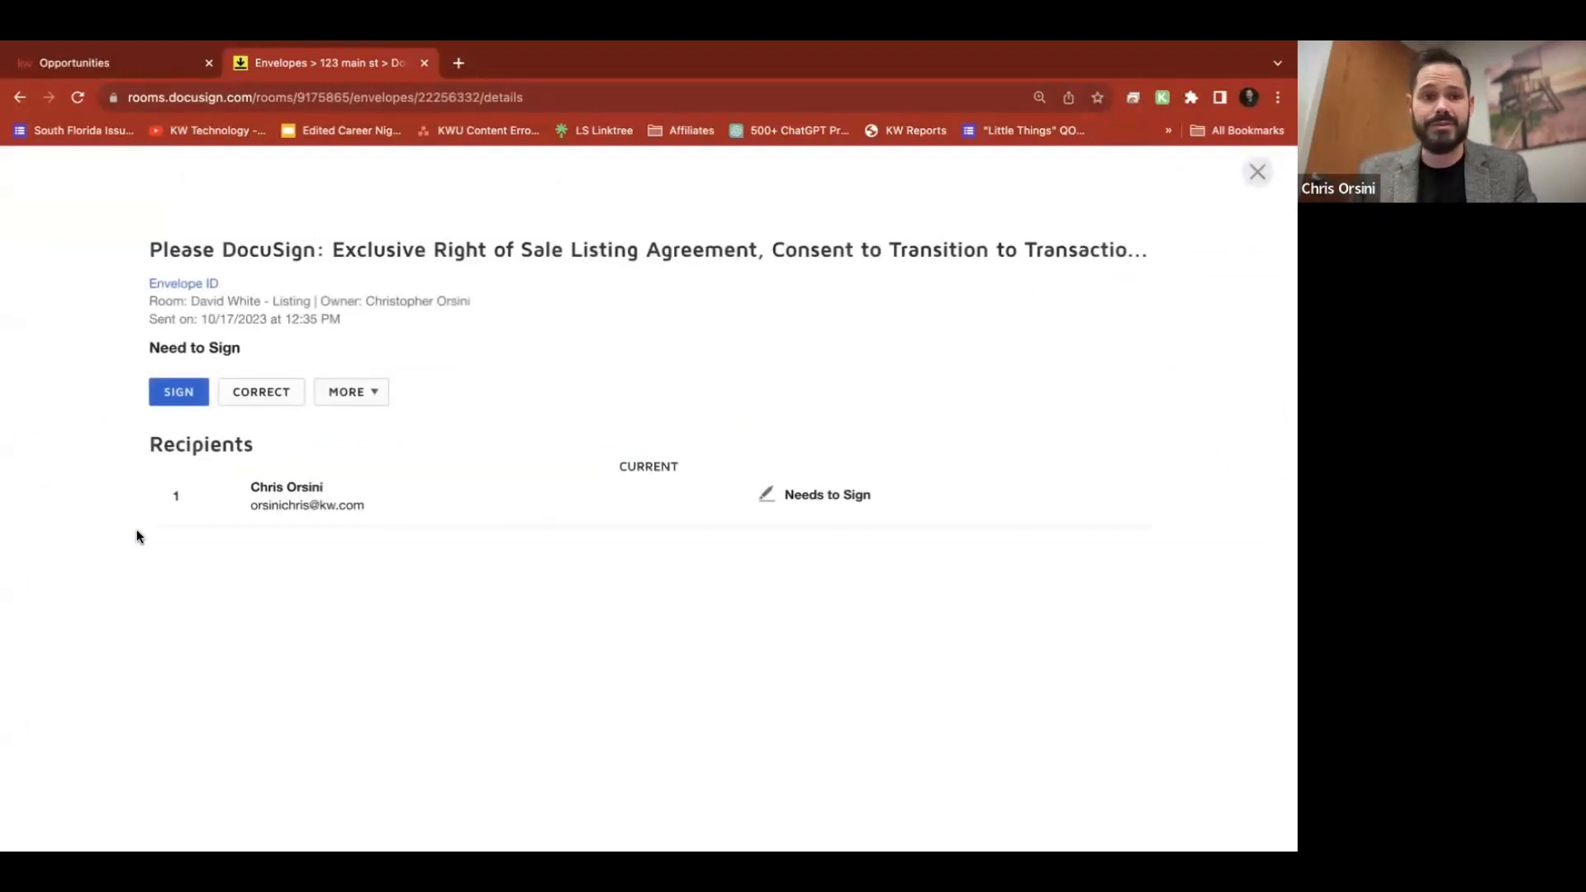
left_click(176, 388)
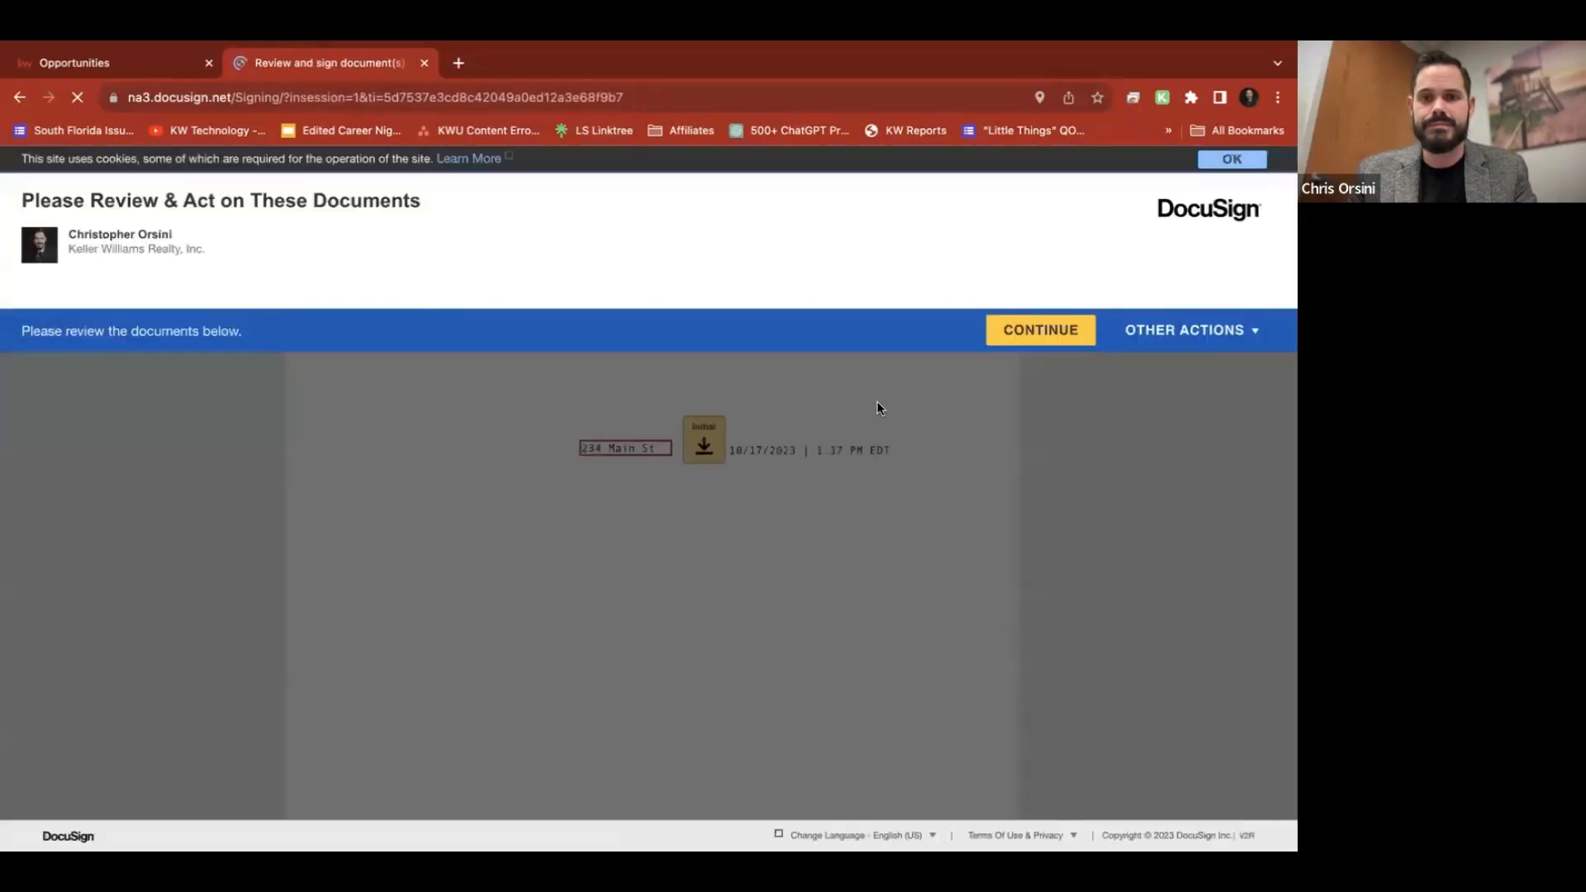
left_click(1044, 331)
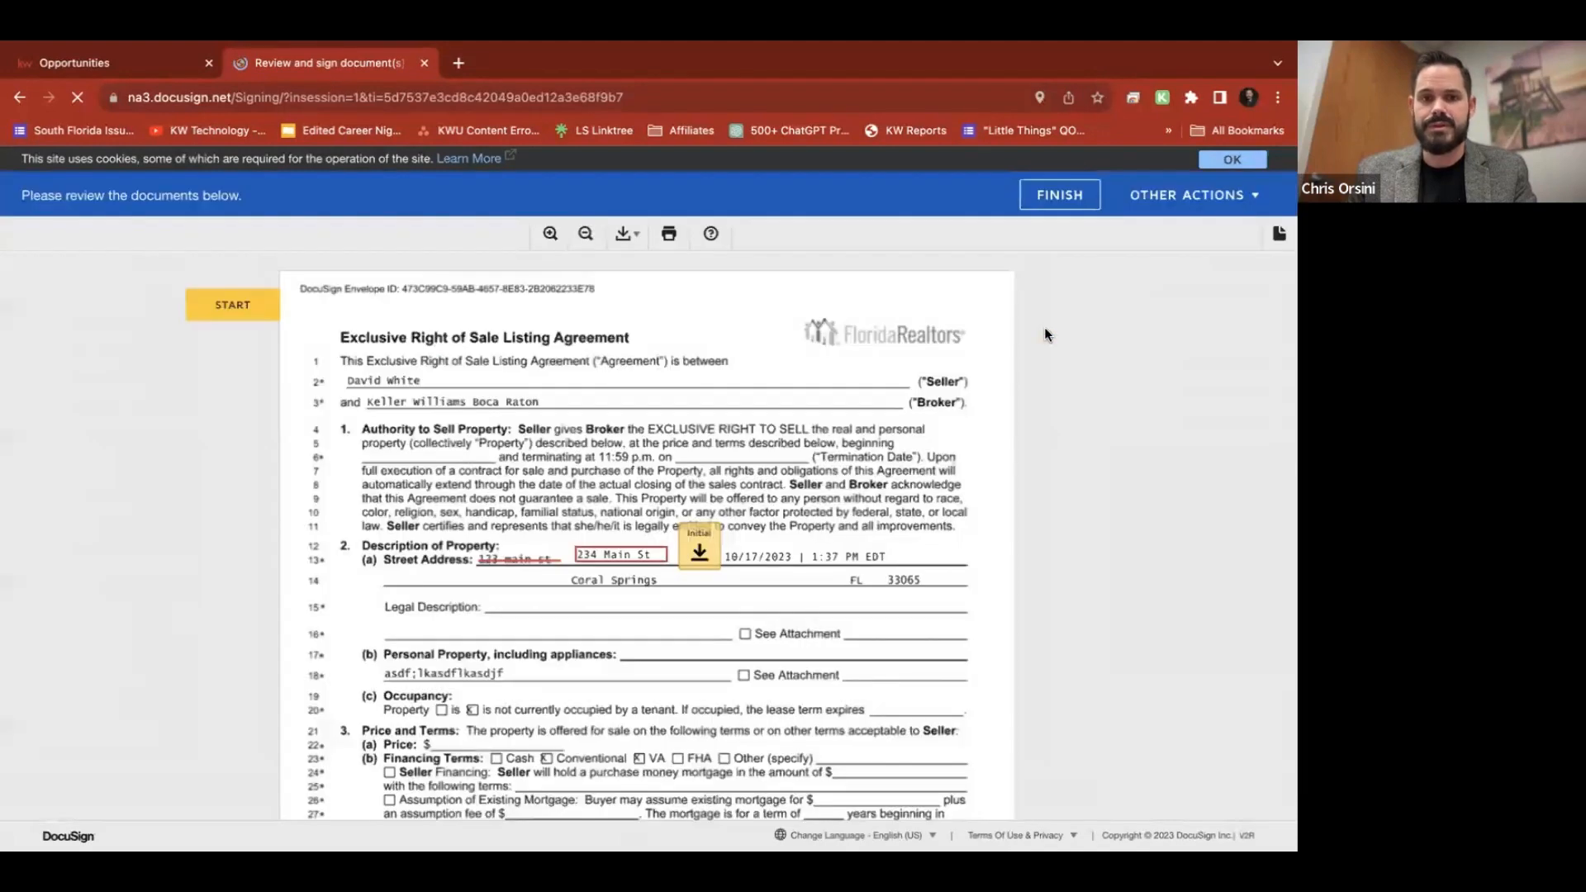
Retype the street address as 234 Main St, initial the change, and finish signing
left_click(594, 557)
double_click(633, 555)
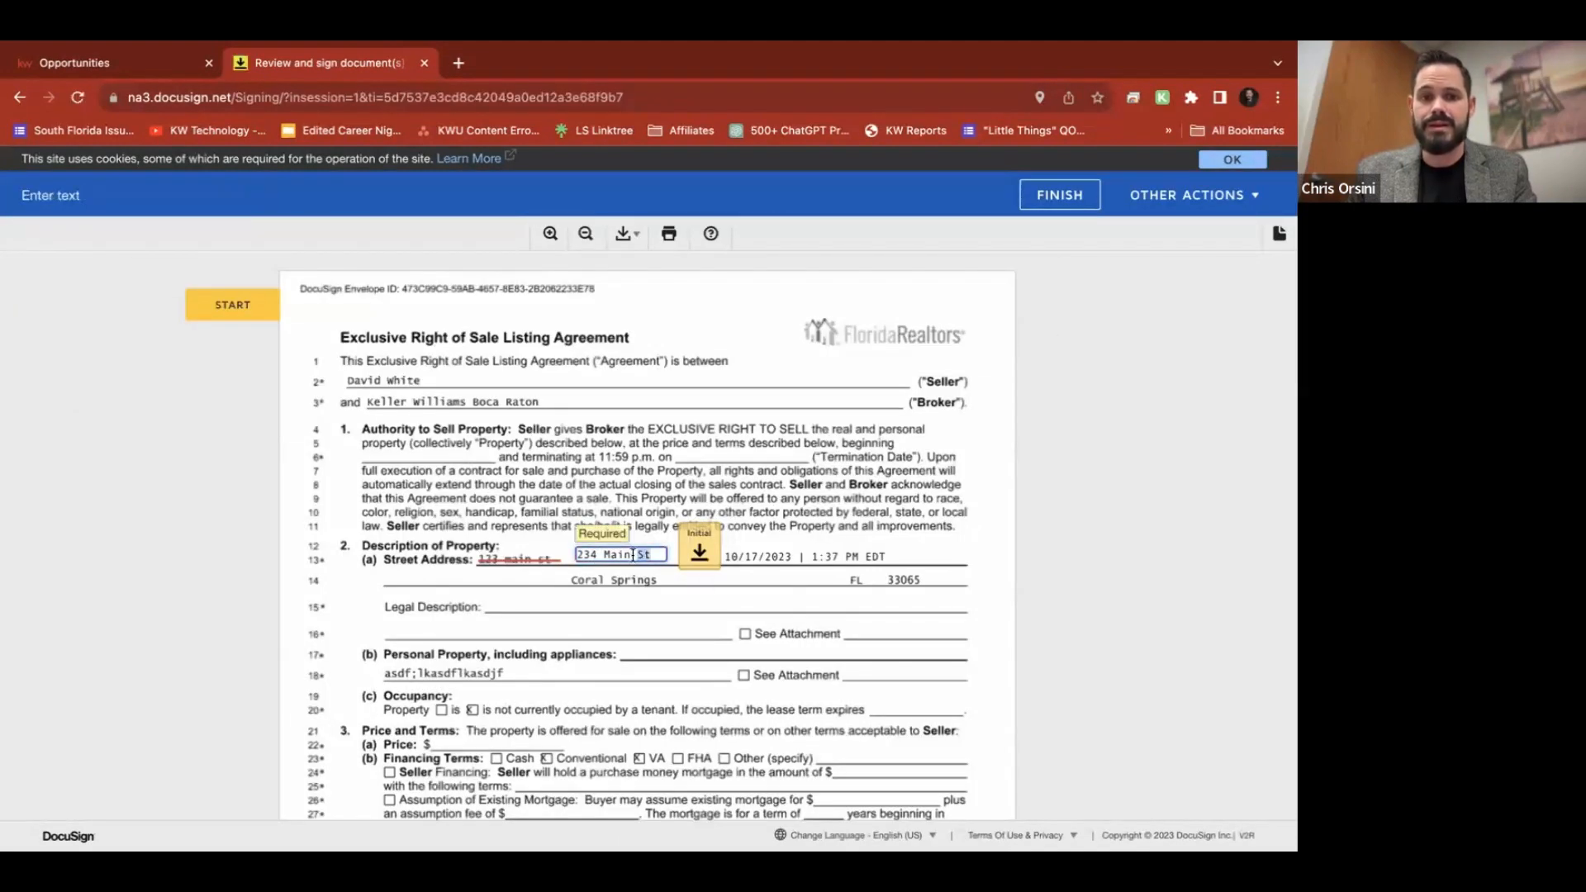
left_click_drag(578, 555, 666, 555)
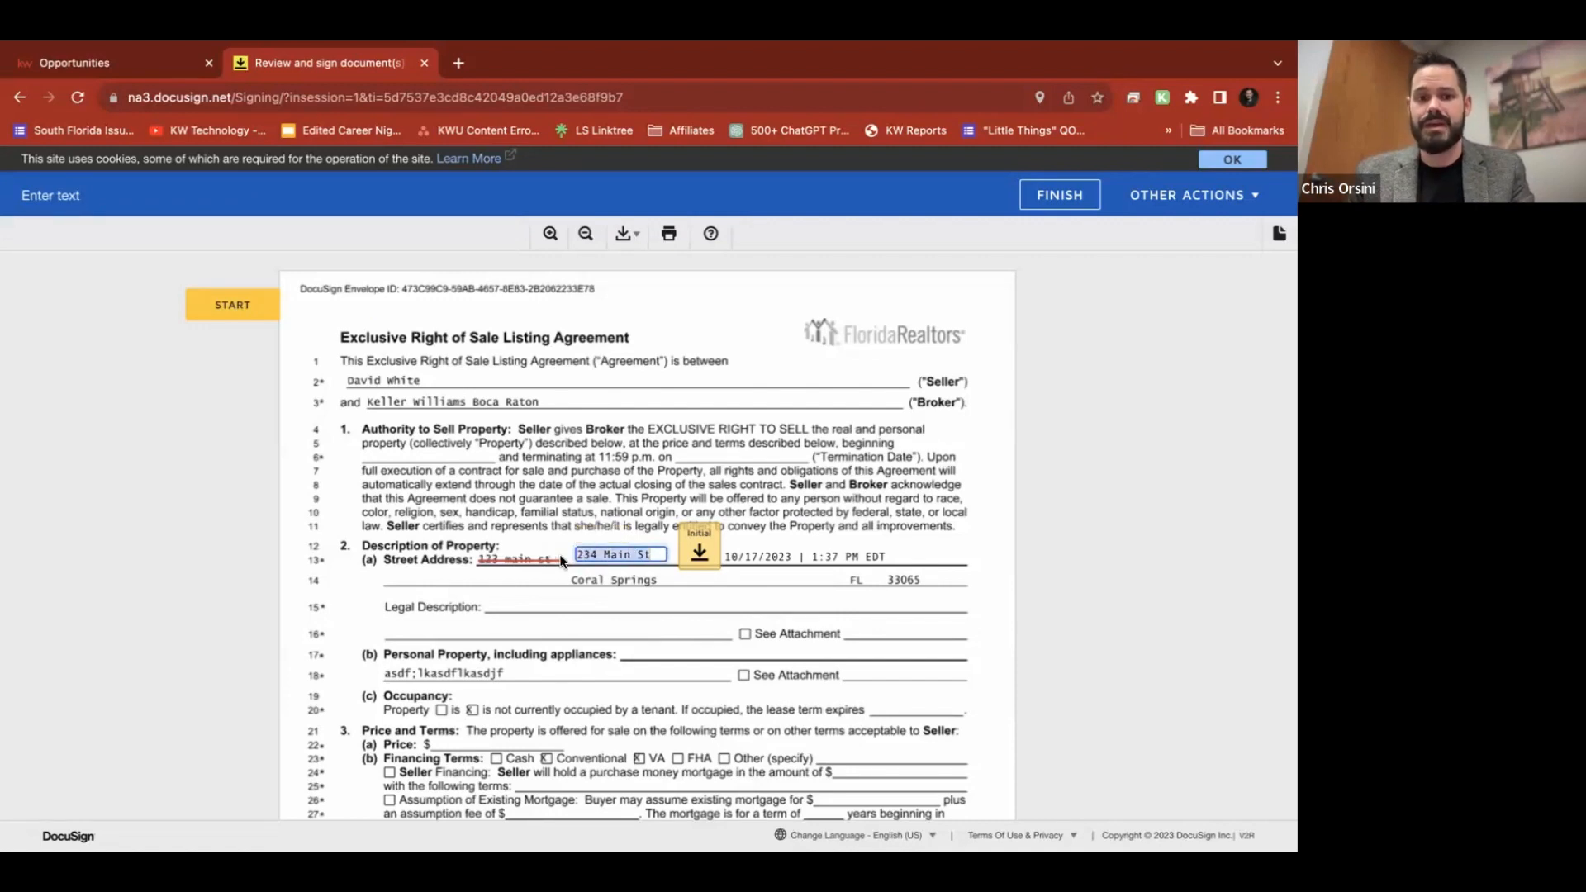
type("aasd")
key("BackSpace")
key("BackSpace")
key("BackSpace")
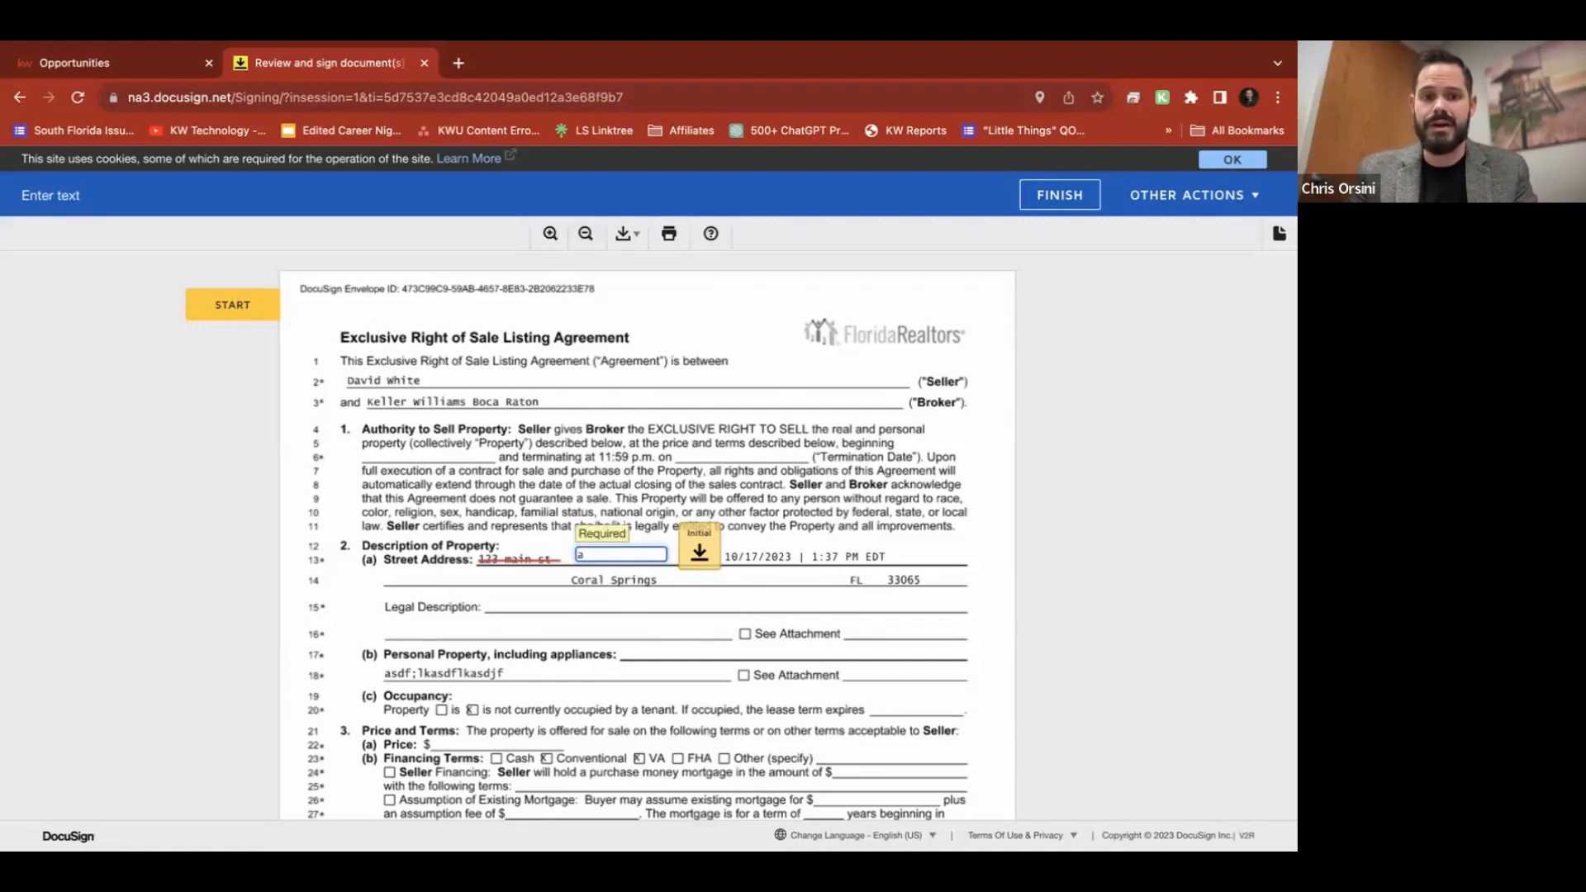
type("234 Ma")
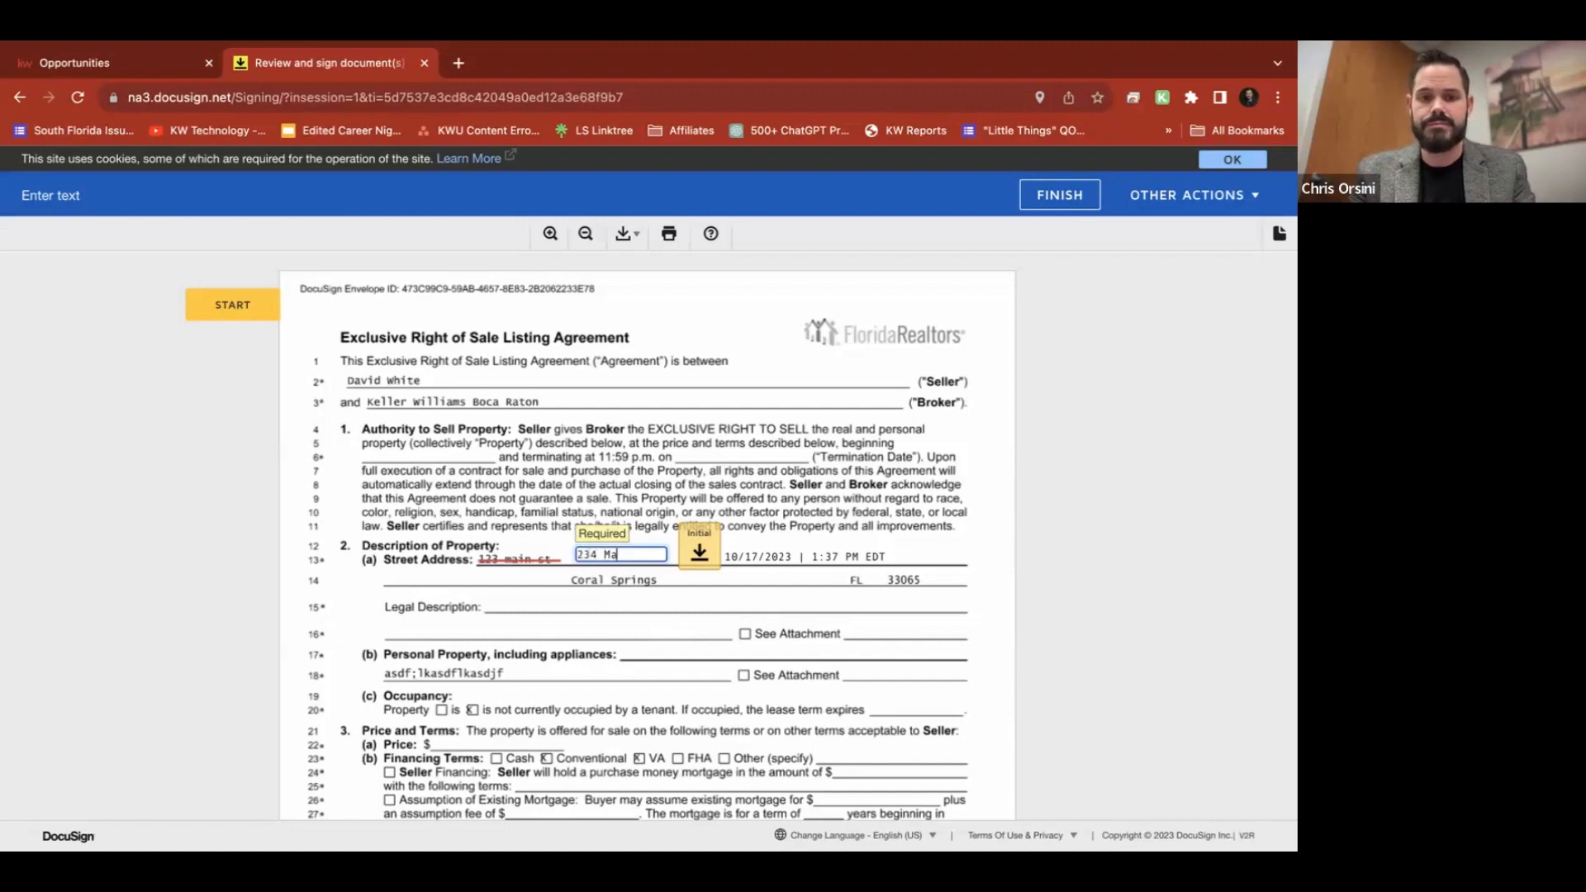
type("in St")
left_click(699, 551)
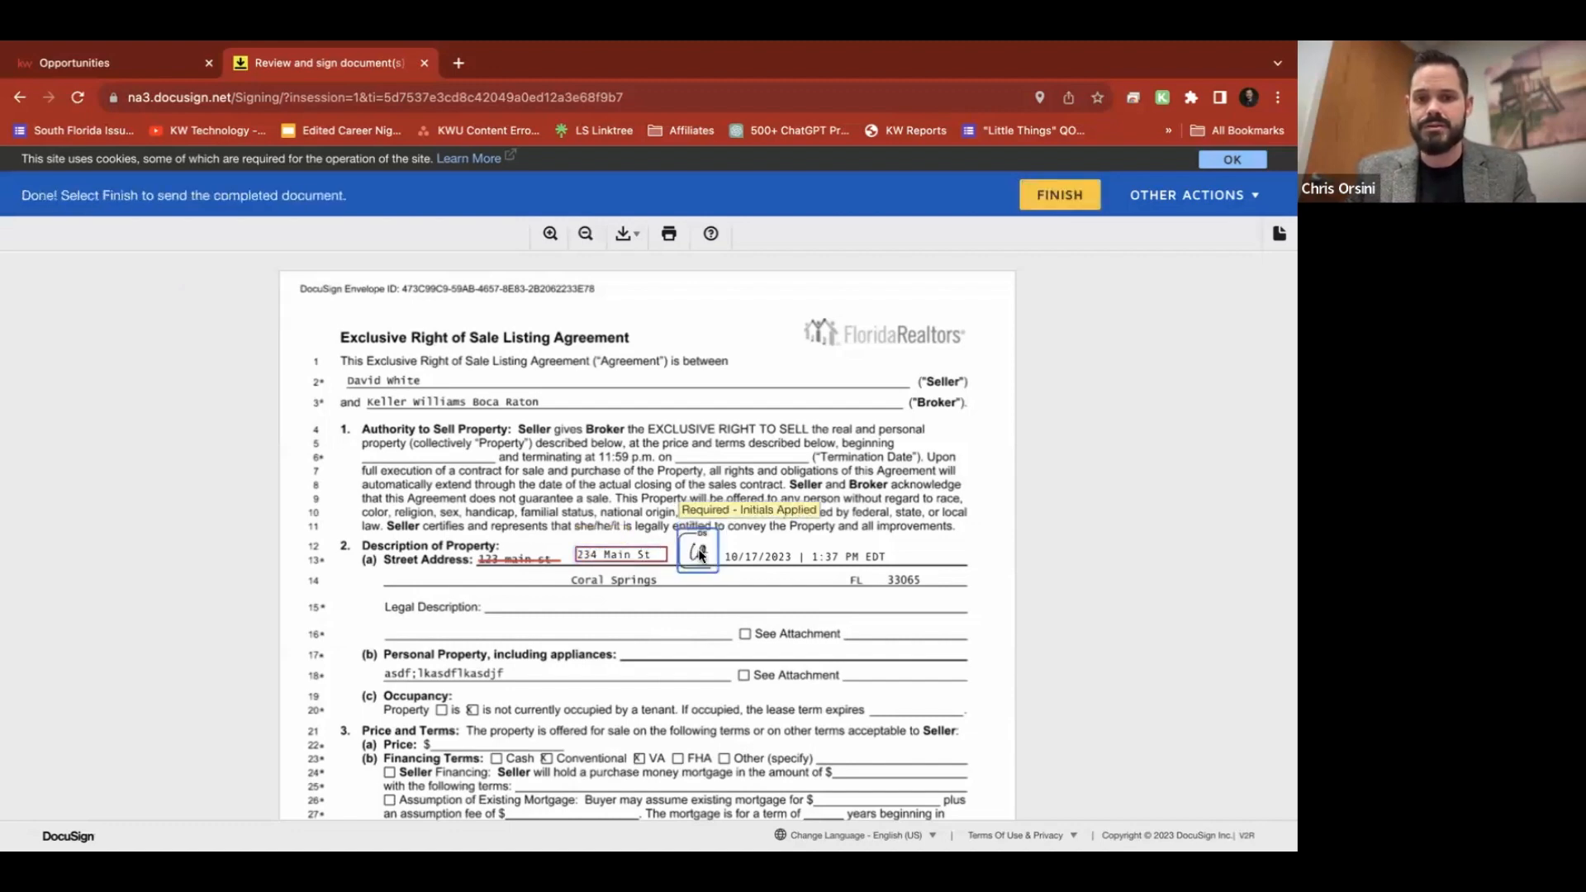
left_click(1051, 196)
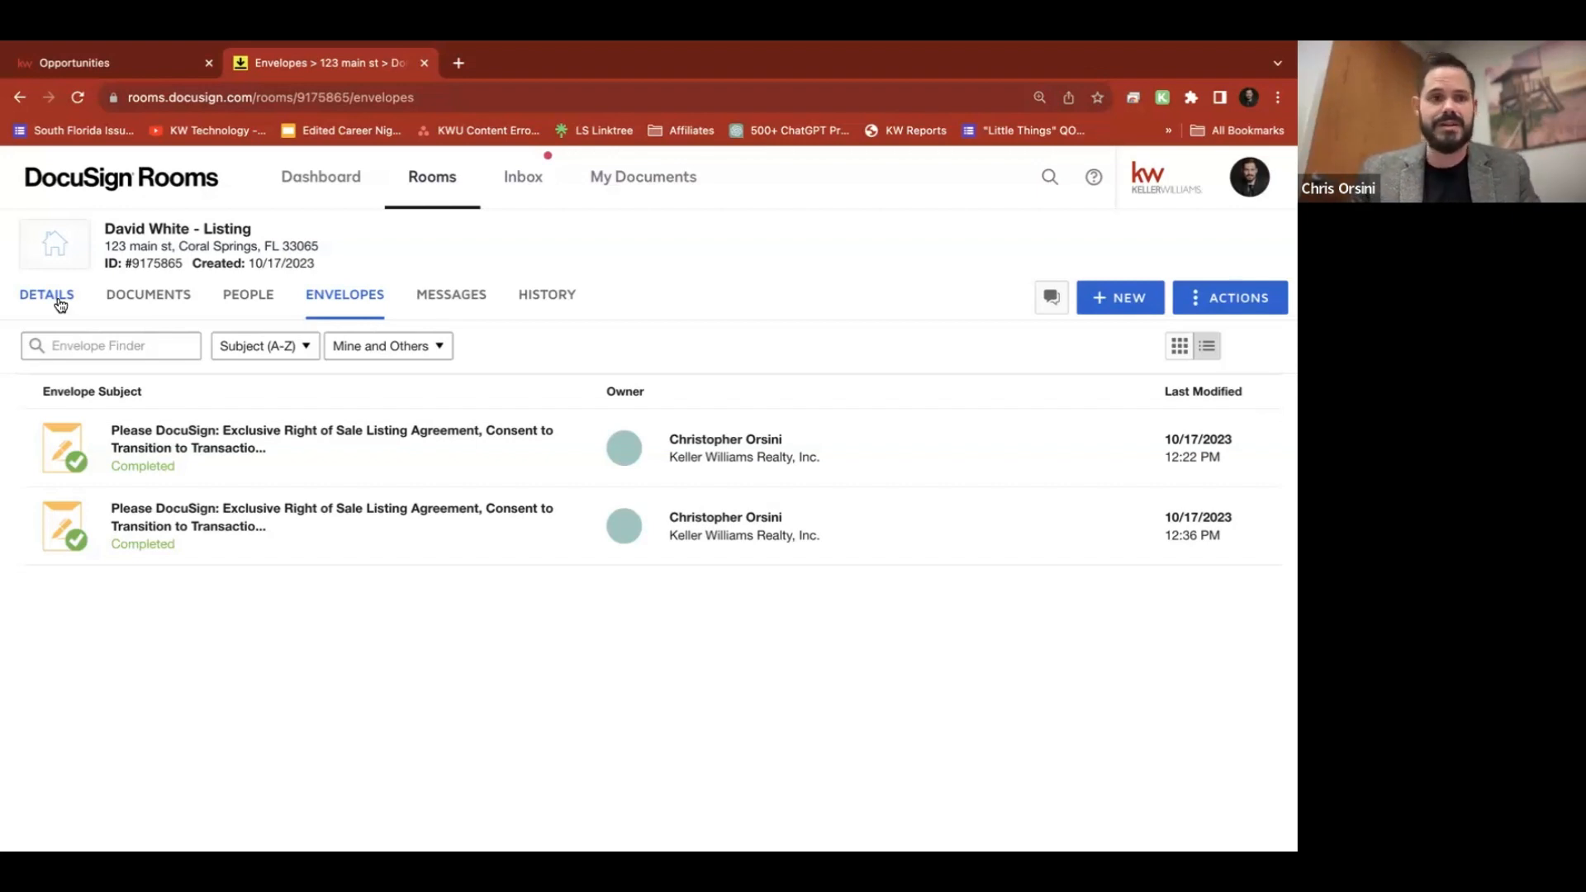
Move the Certification document from Room Docs into the room's Certs folder
left_click(175, 297)
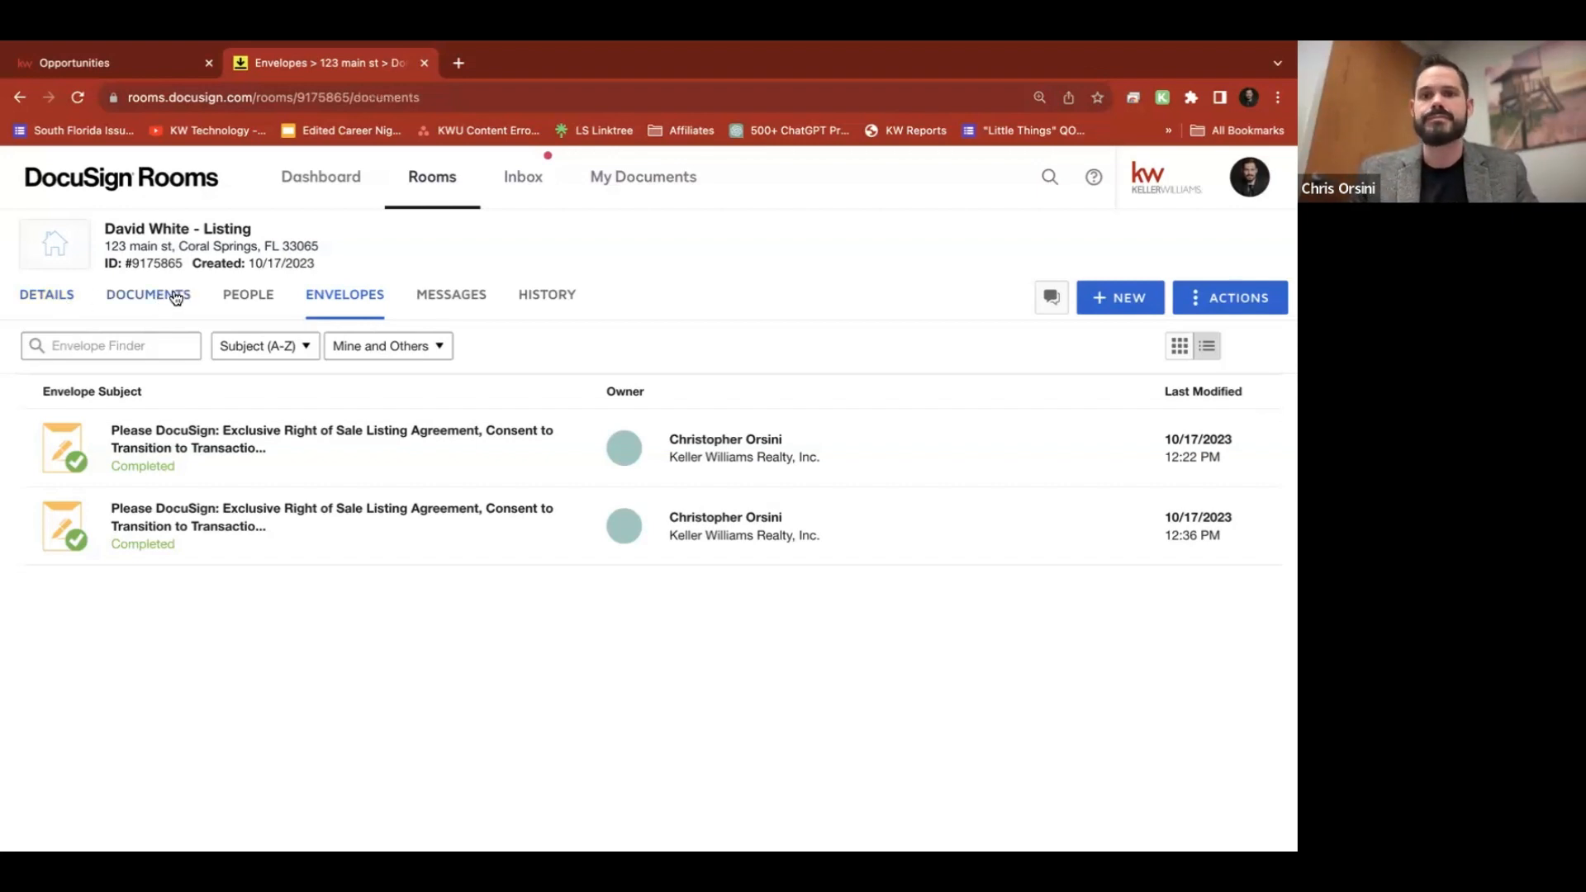
scroll(483, 455, "down", 4)
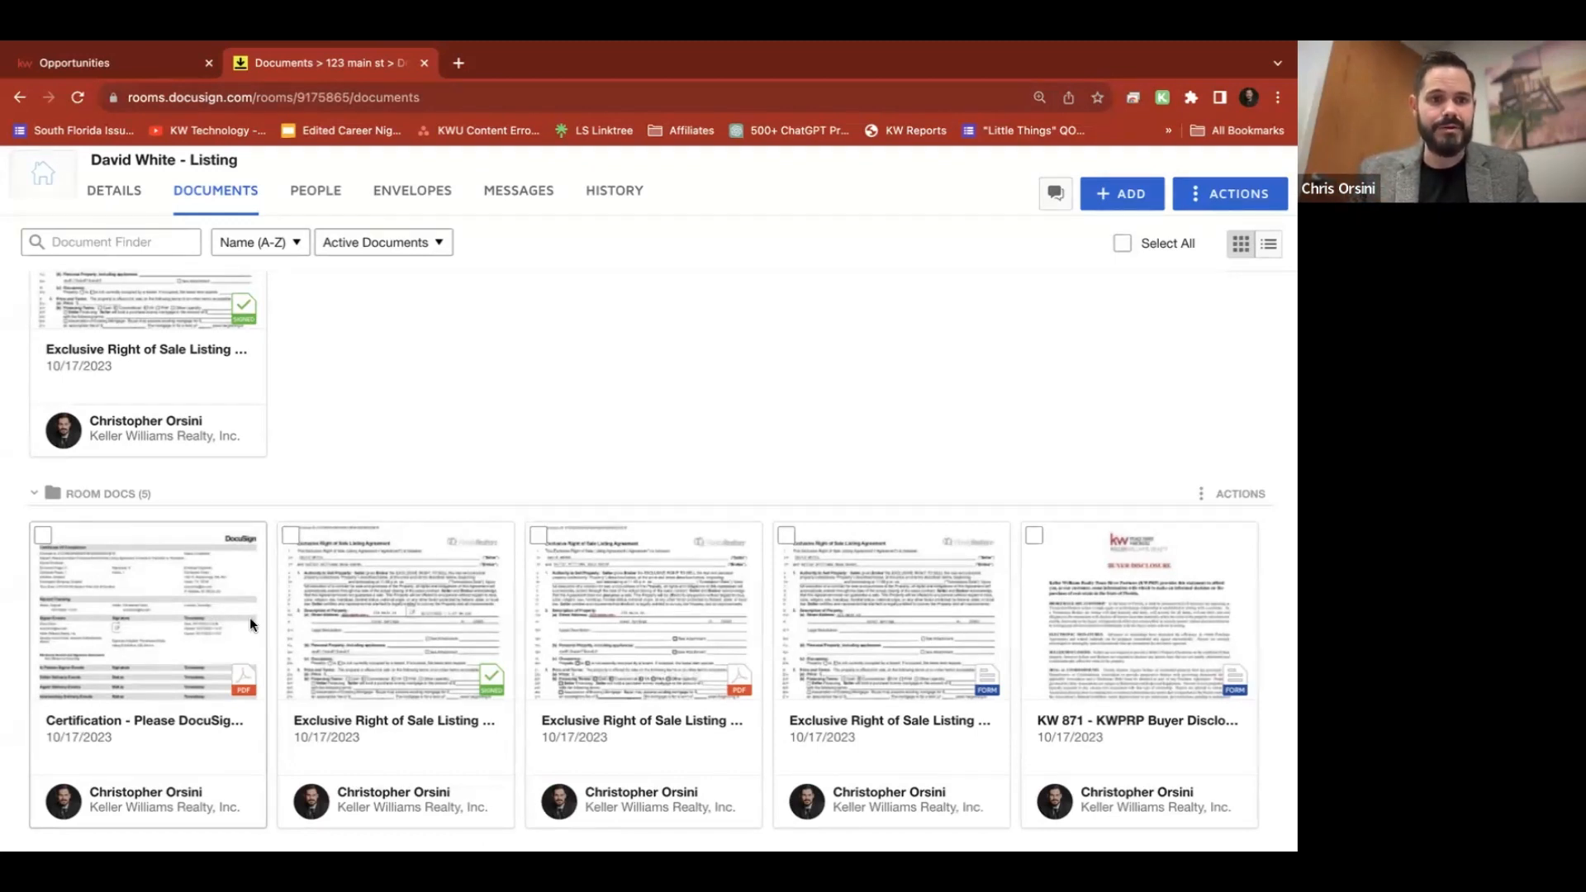
left_click(43, 535)
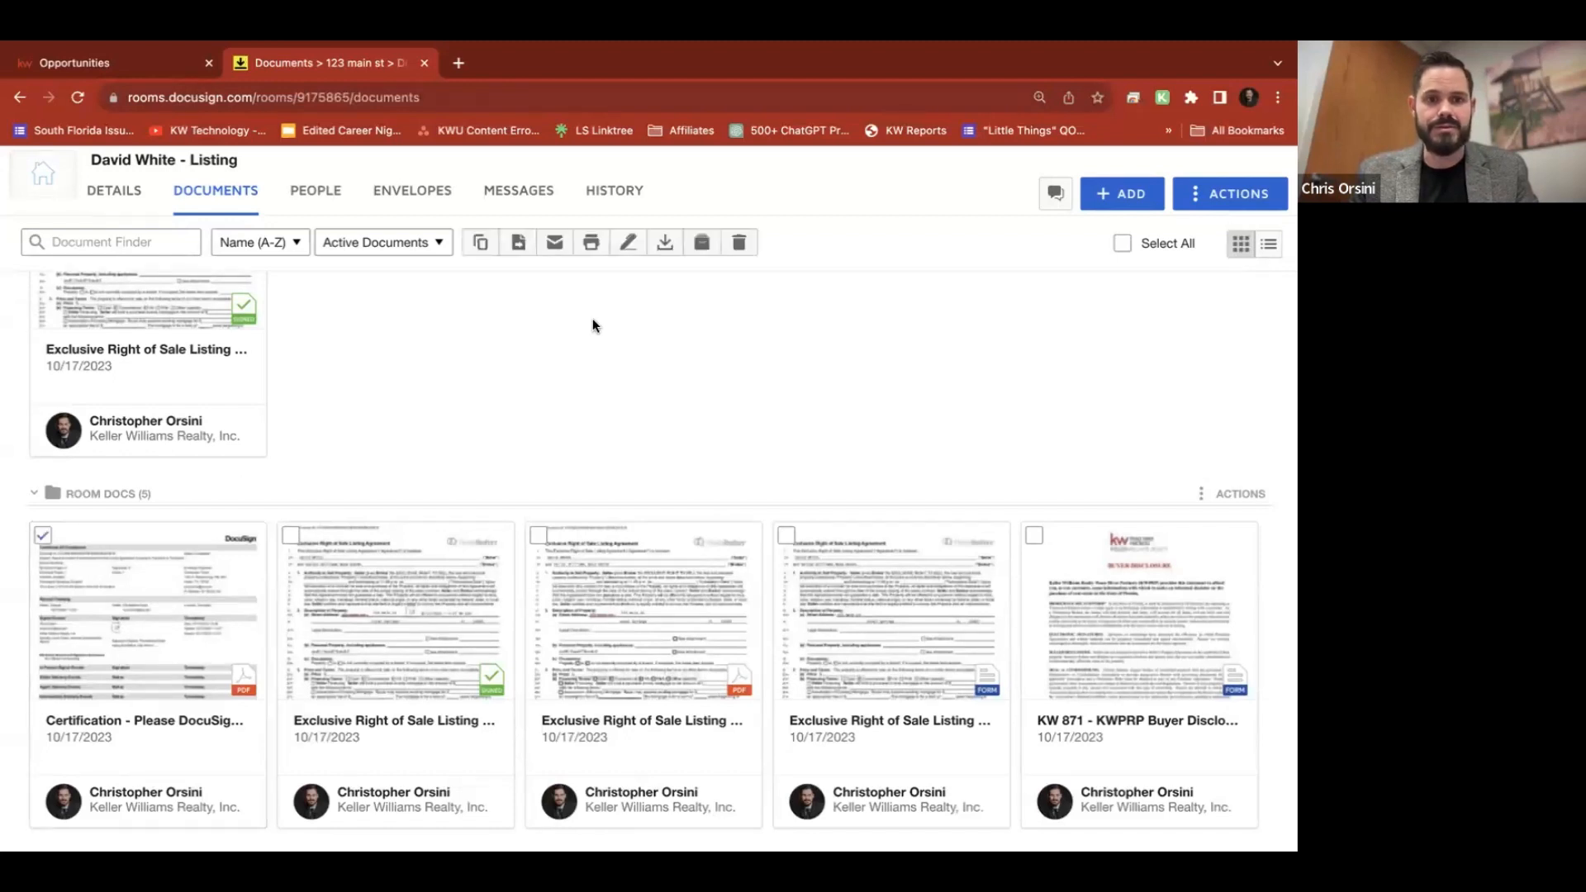
left_click(518, 242)
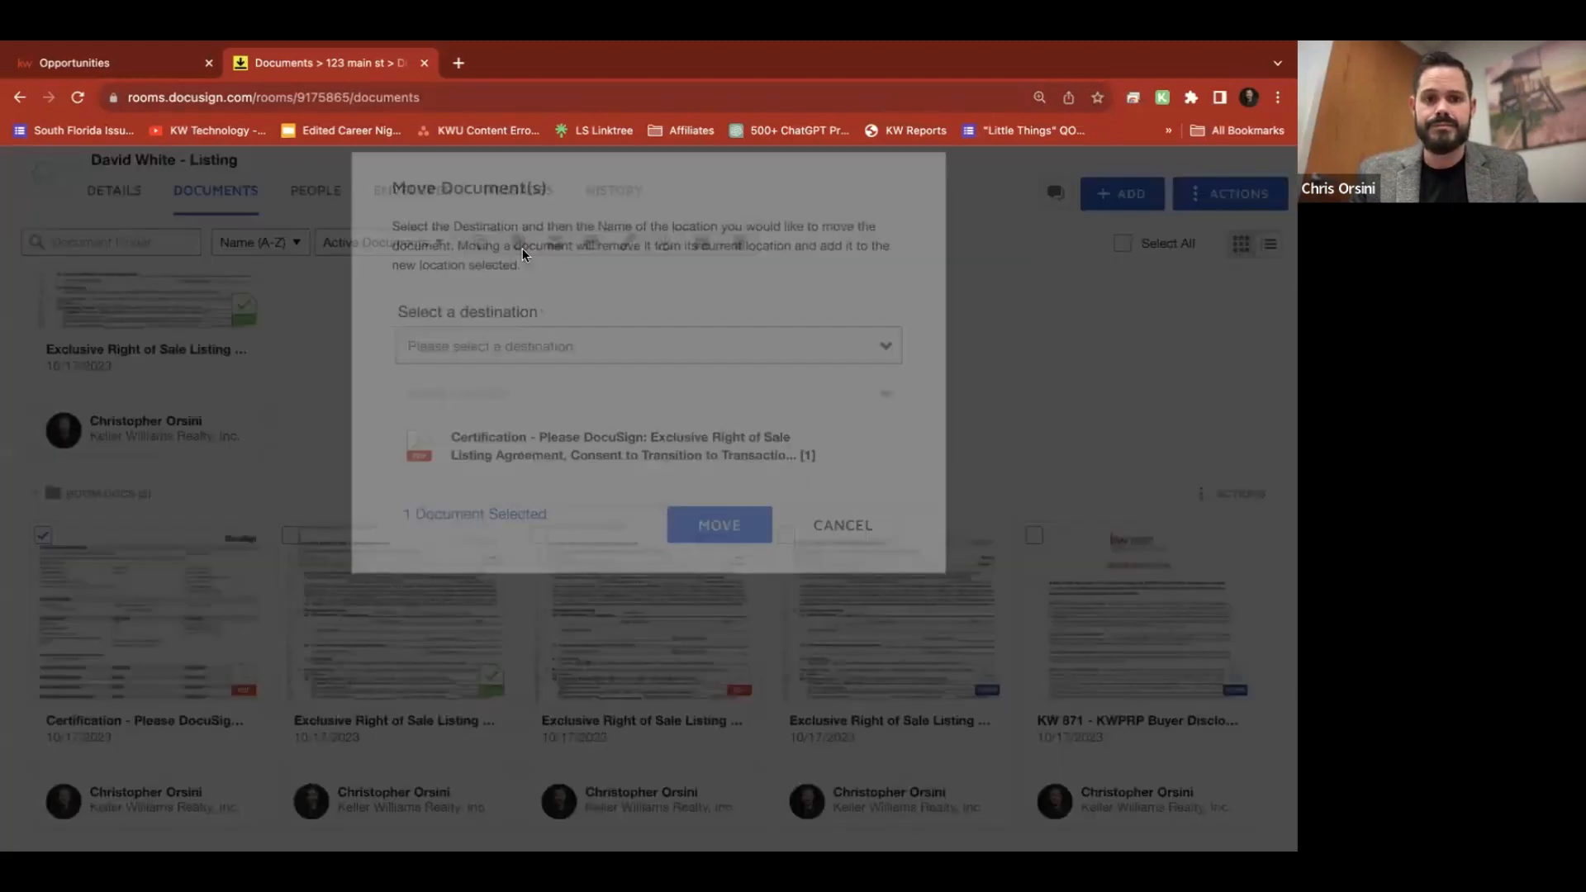
left_click(578, 400)
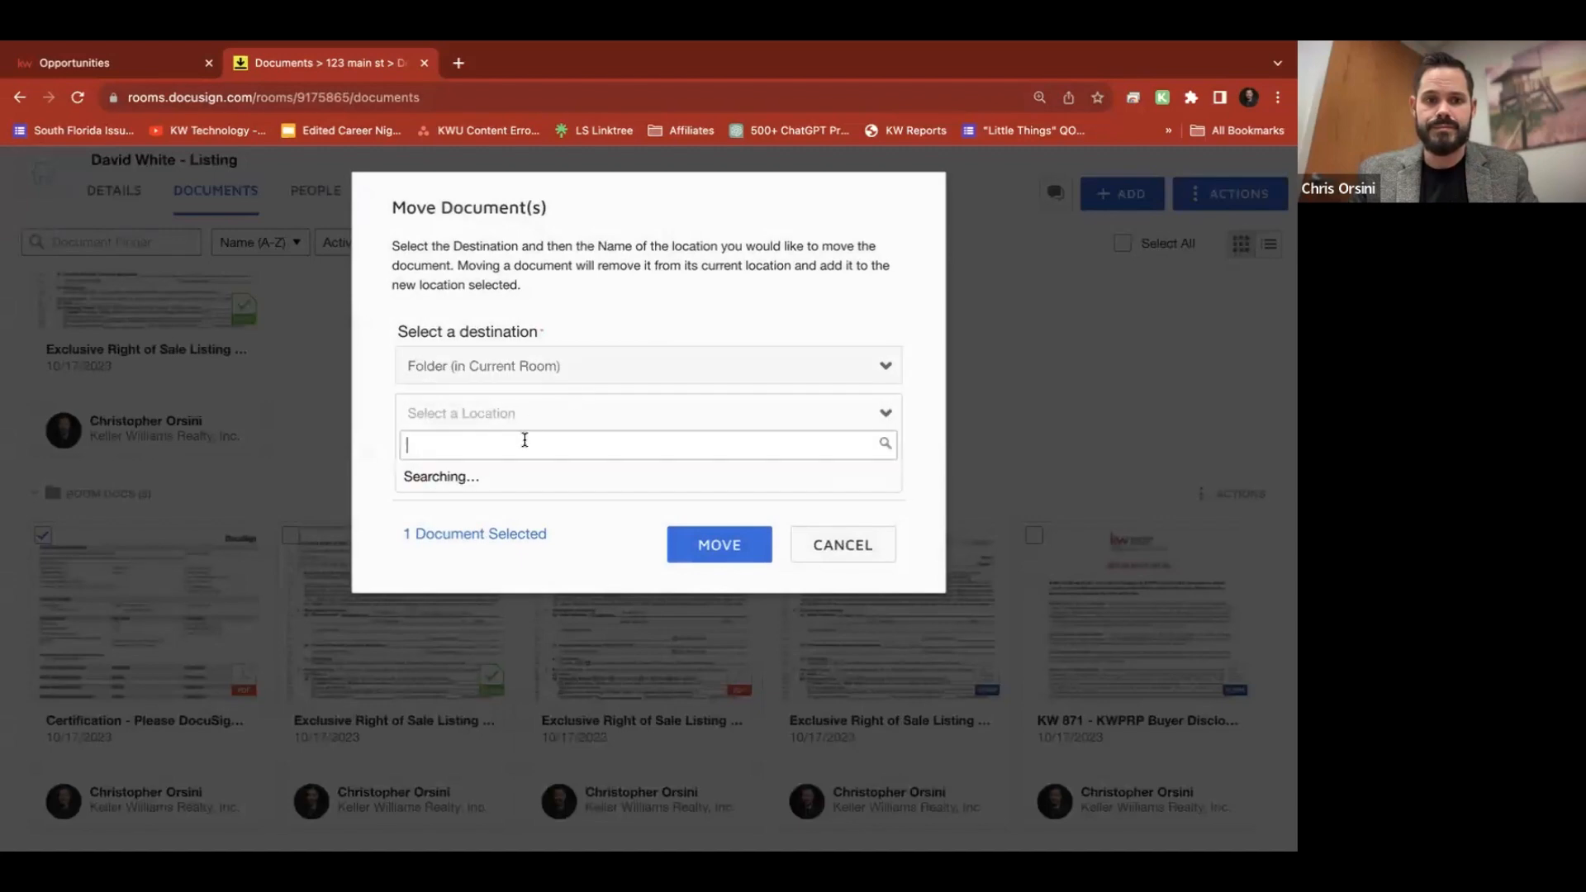
left_click(492, 474)
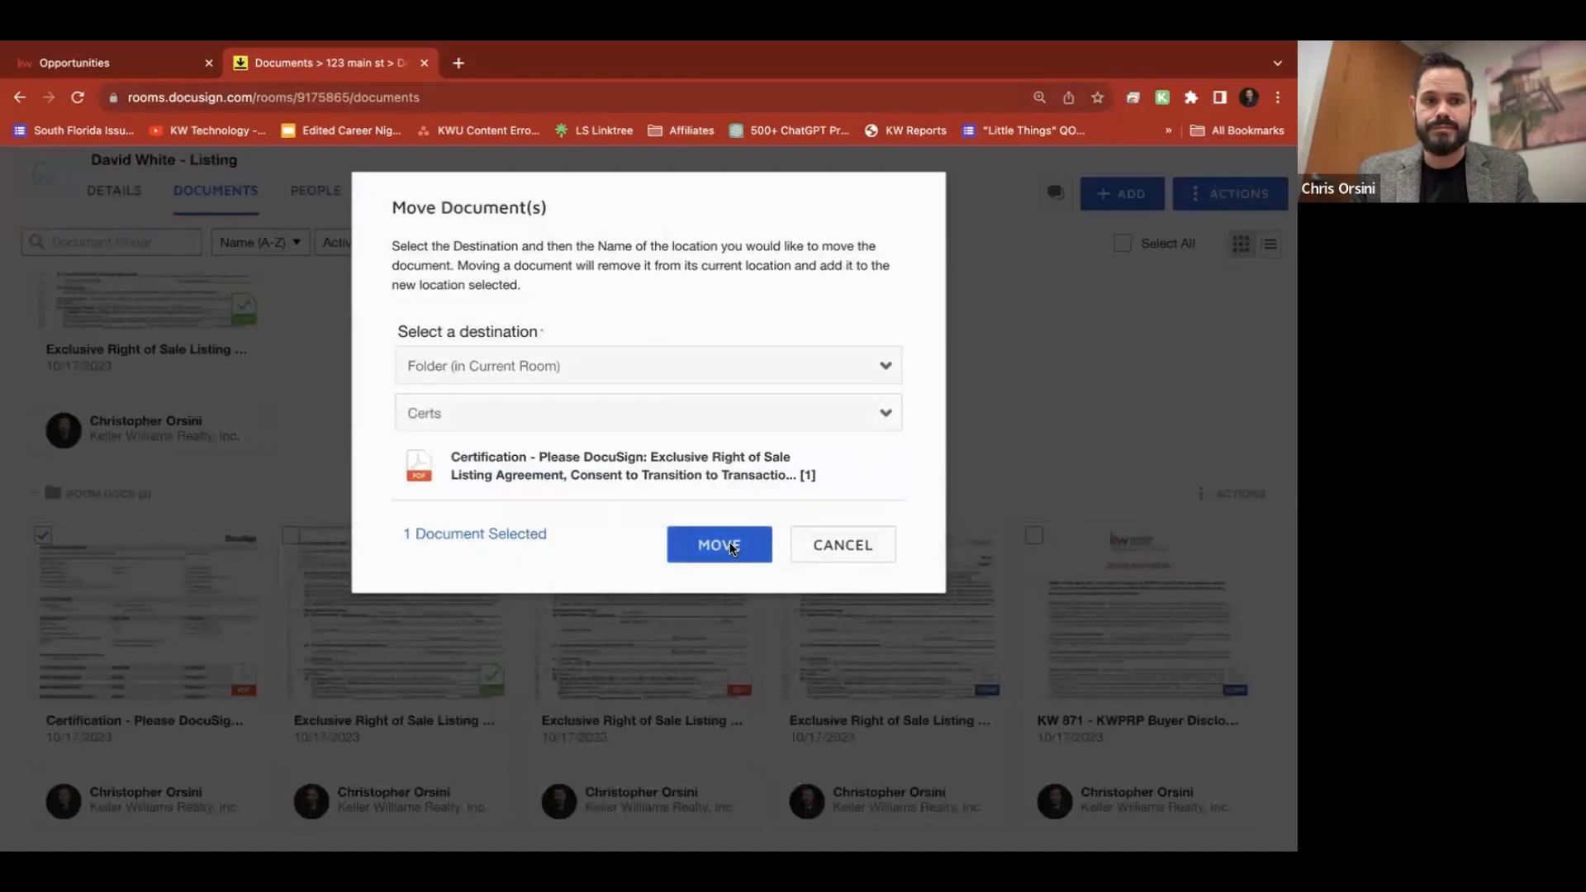
left_click(730, 553)
scroll(533, 519, "down", 3)
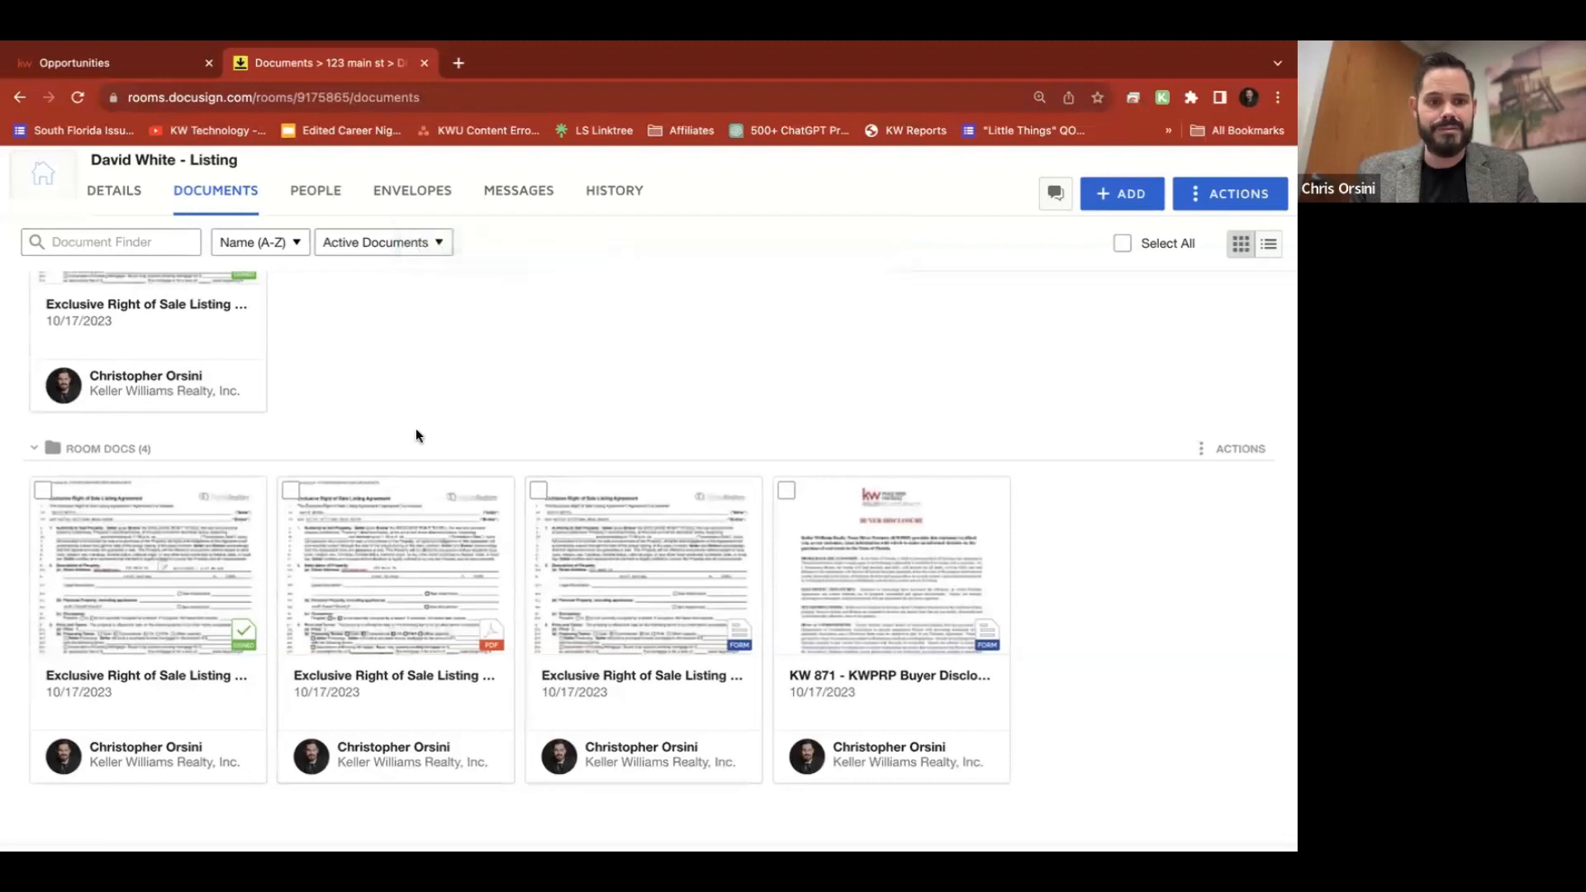
scroll(415, 435, "down", 1)
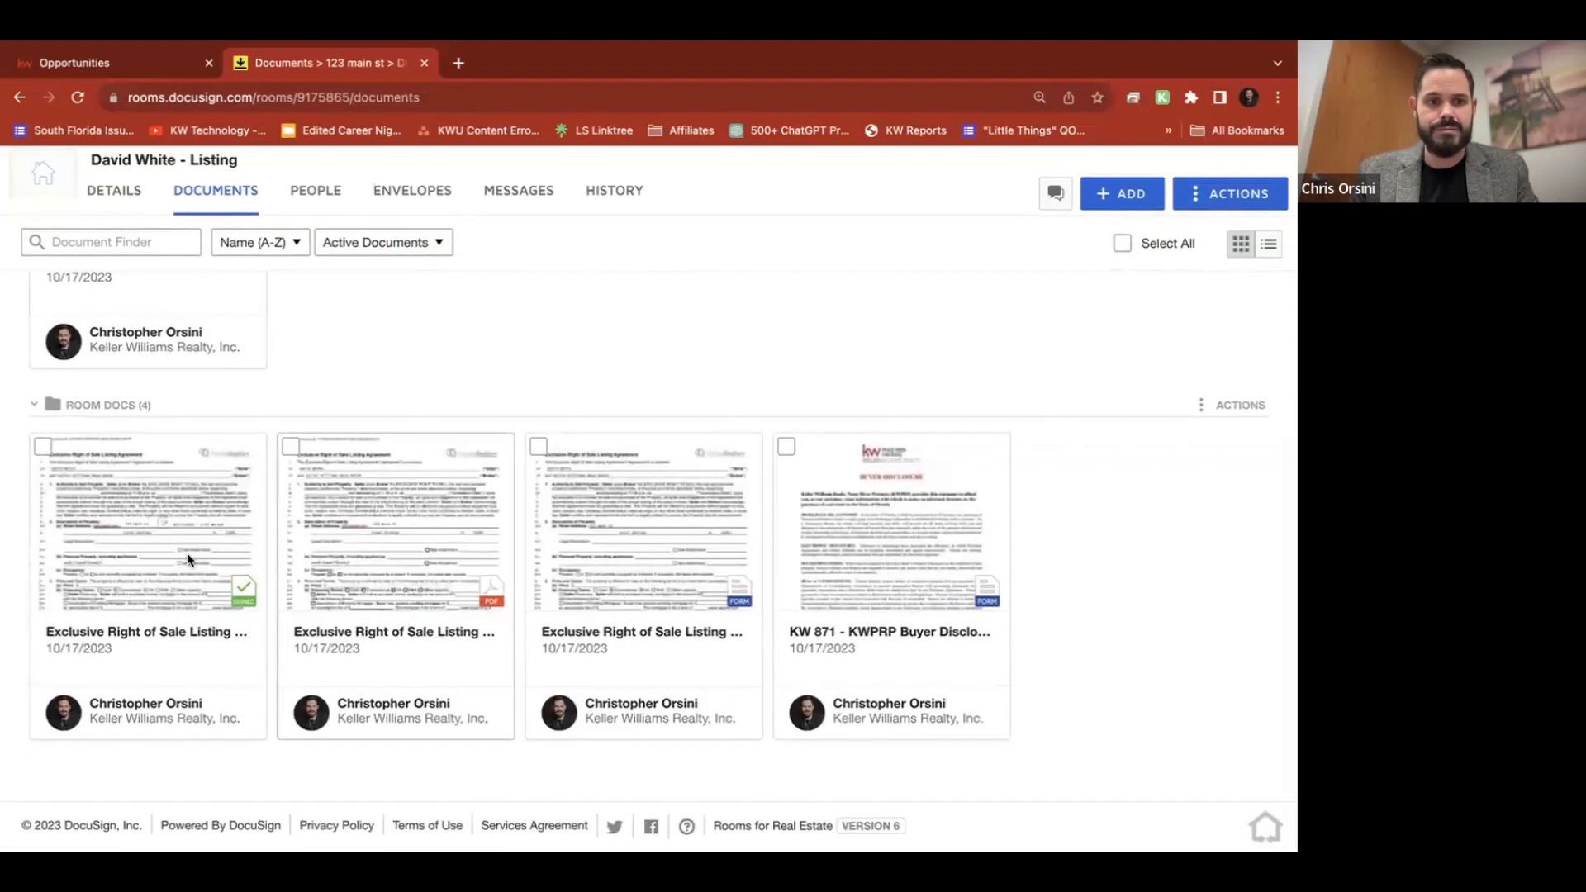
left_click(147, 531)
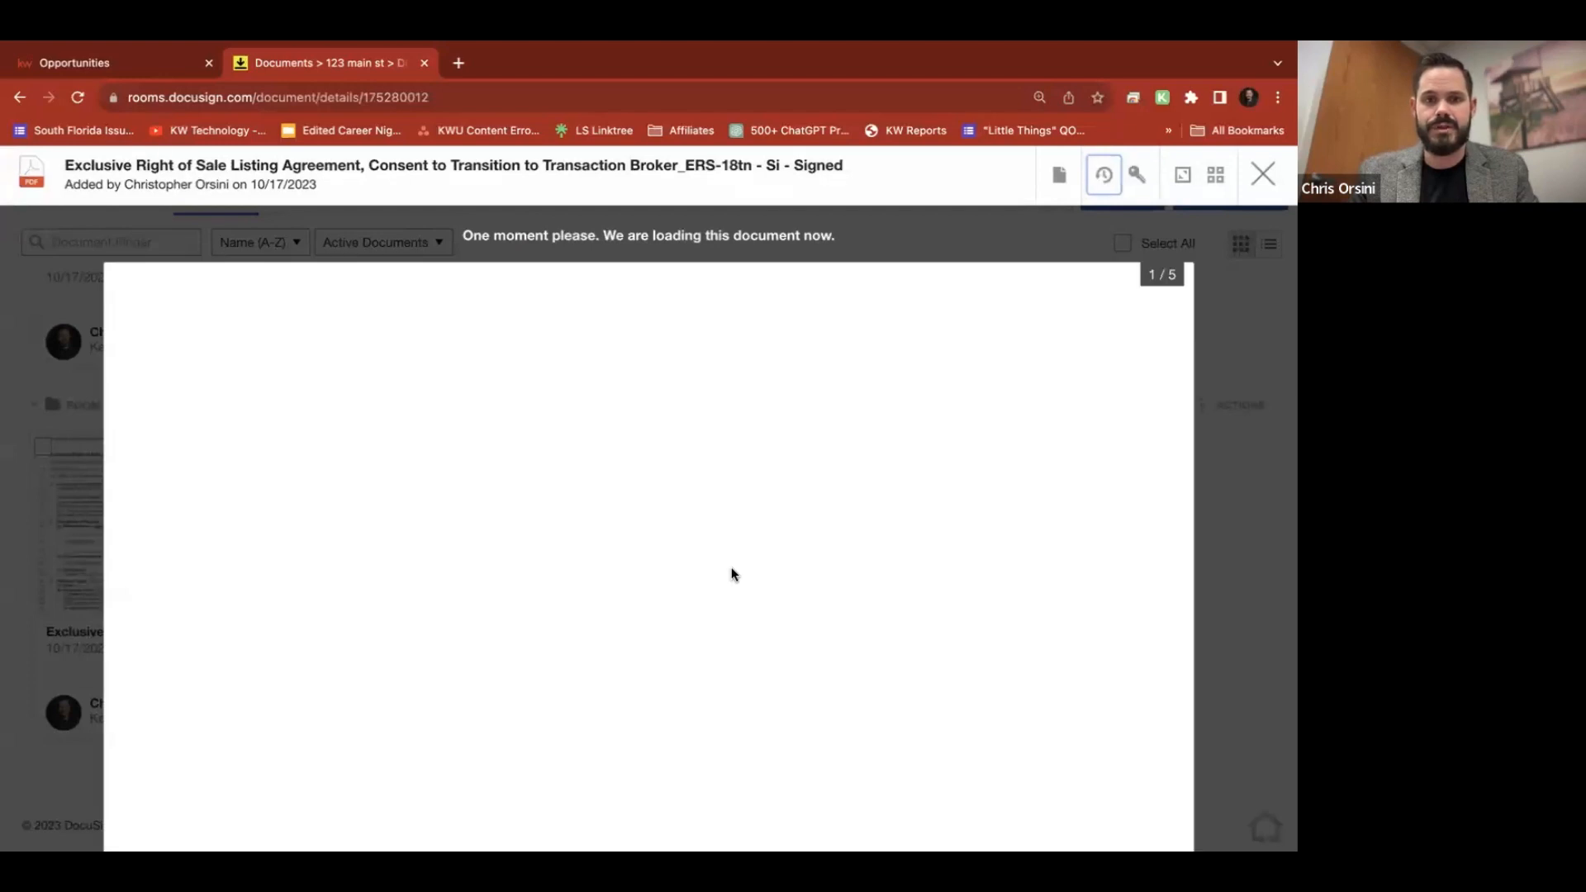
scroll(731, 566, "down", 2)
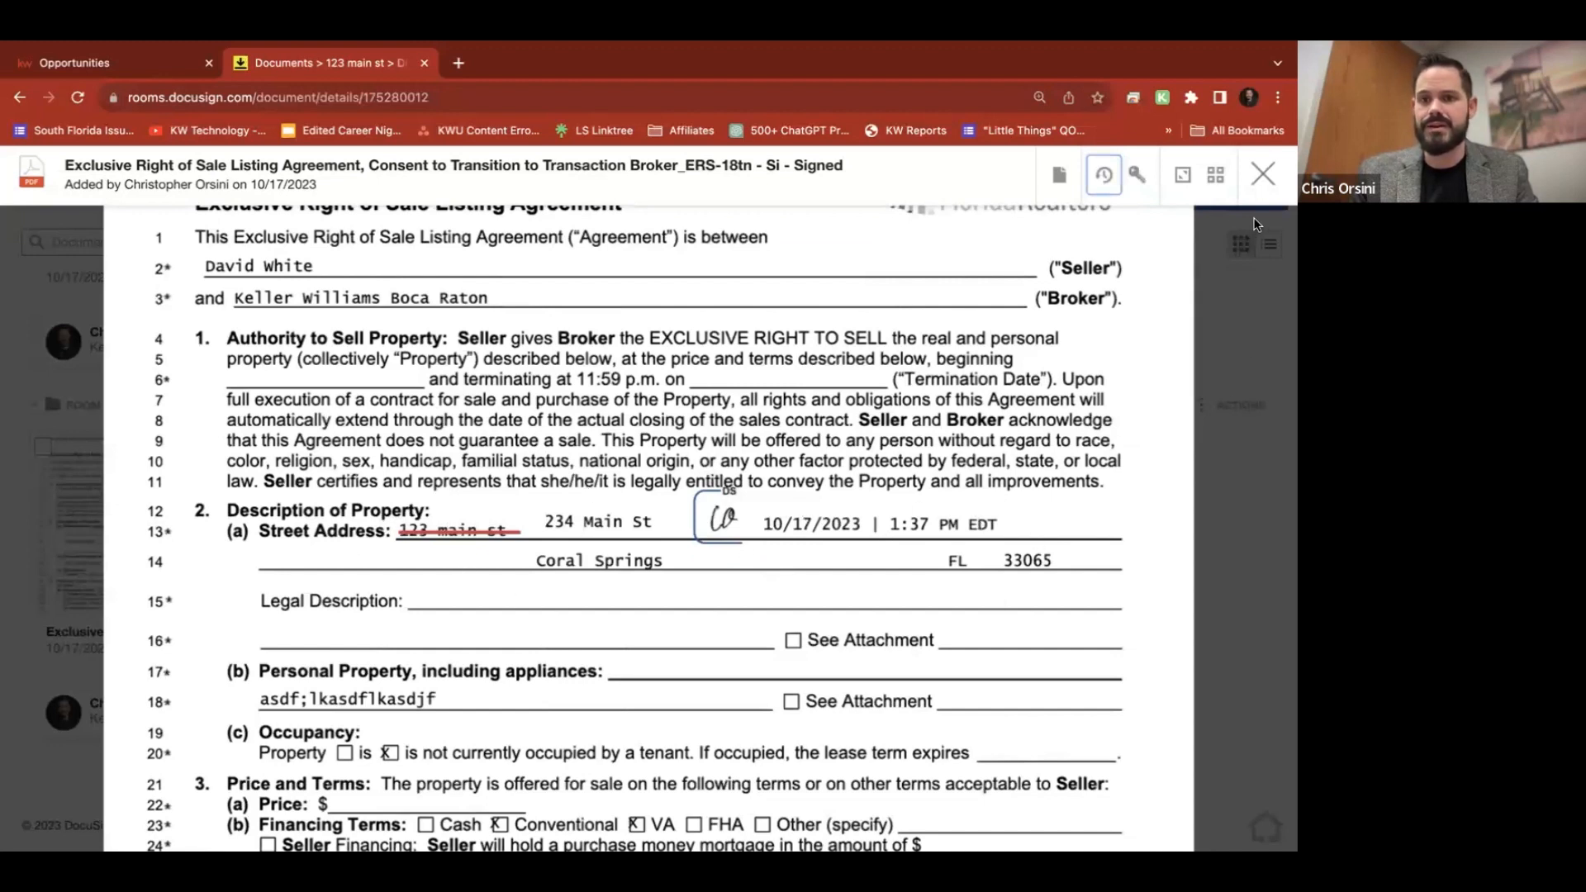
left_click(1262, 173)
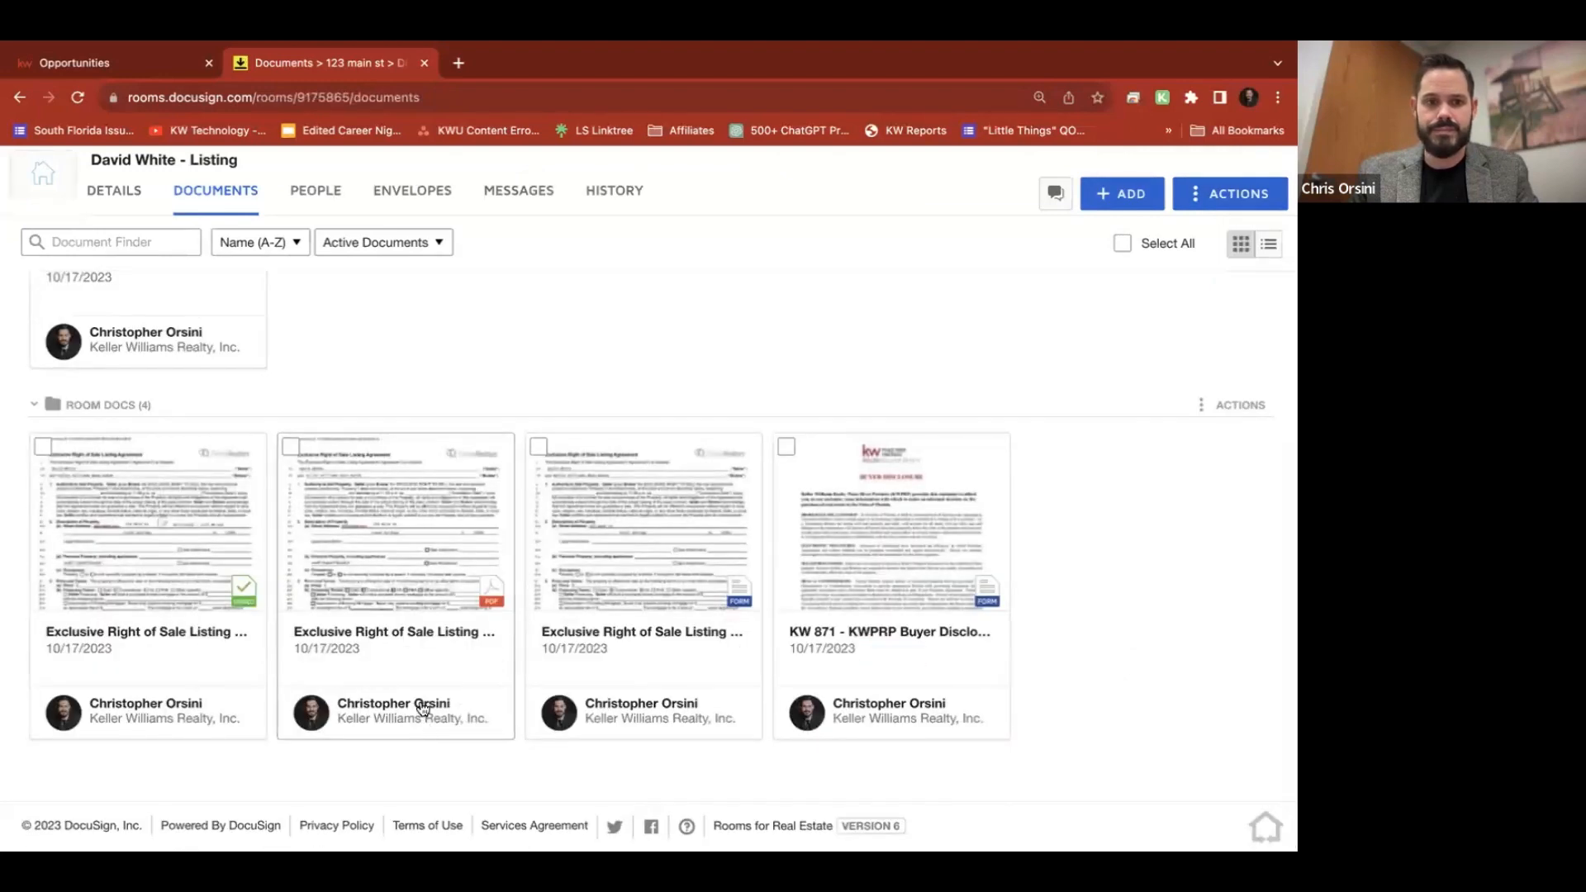
left_click(409, 632)
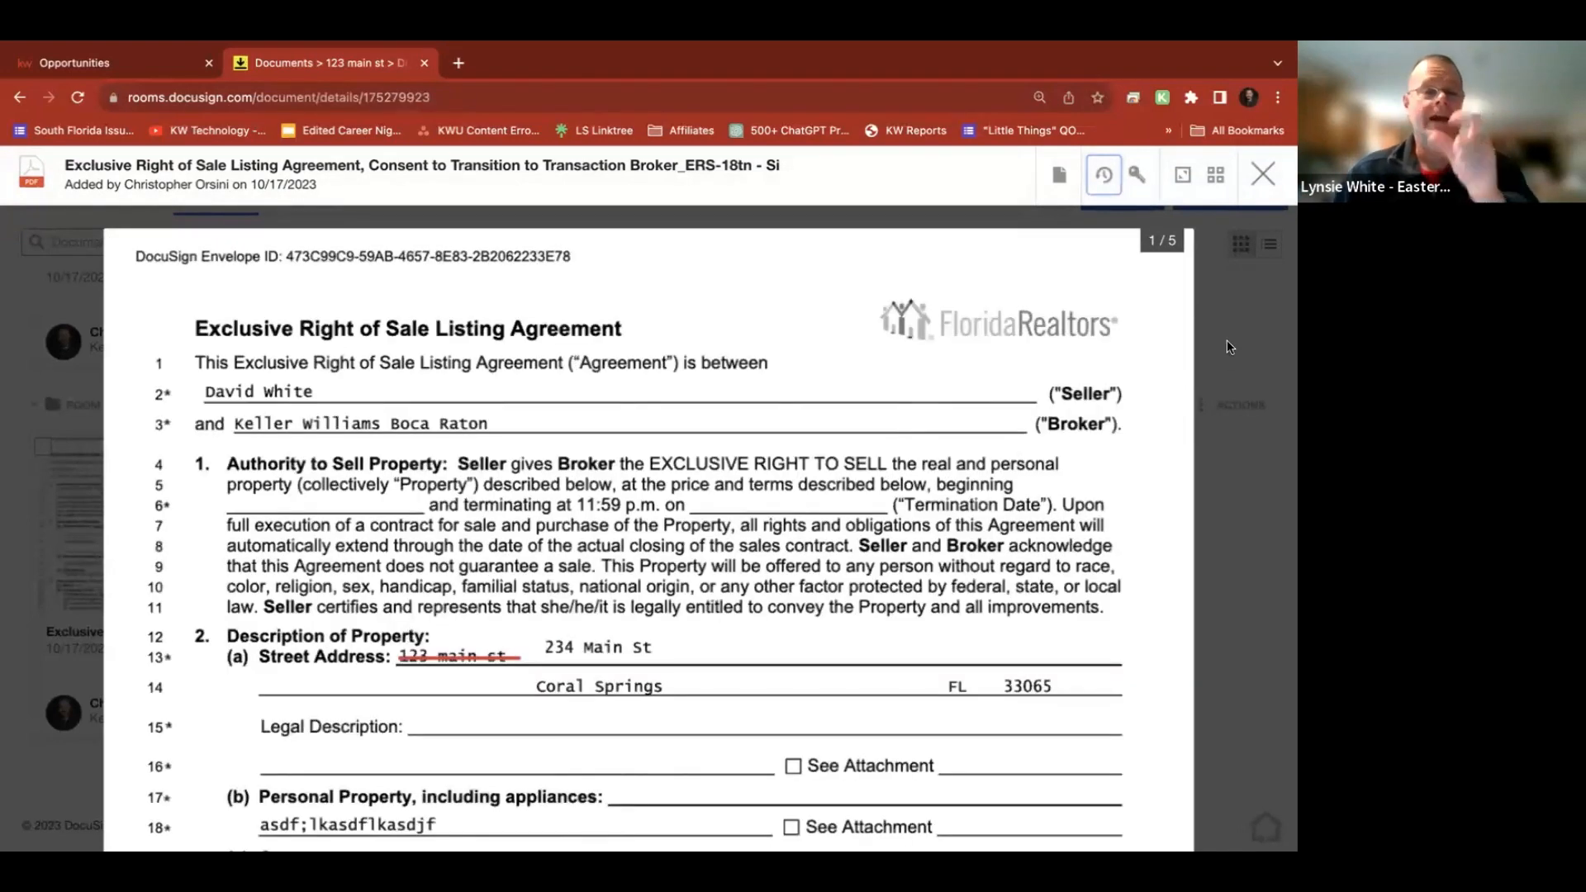
left_click(1262, 175)
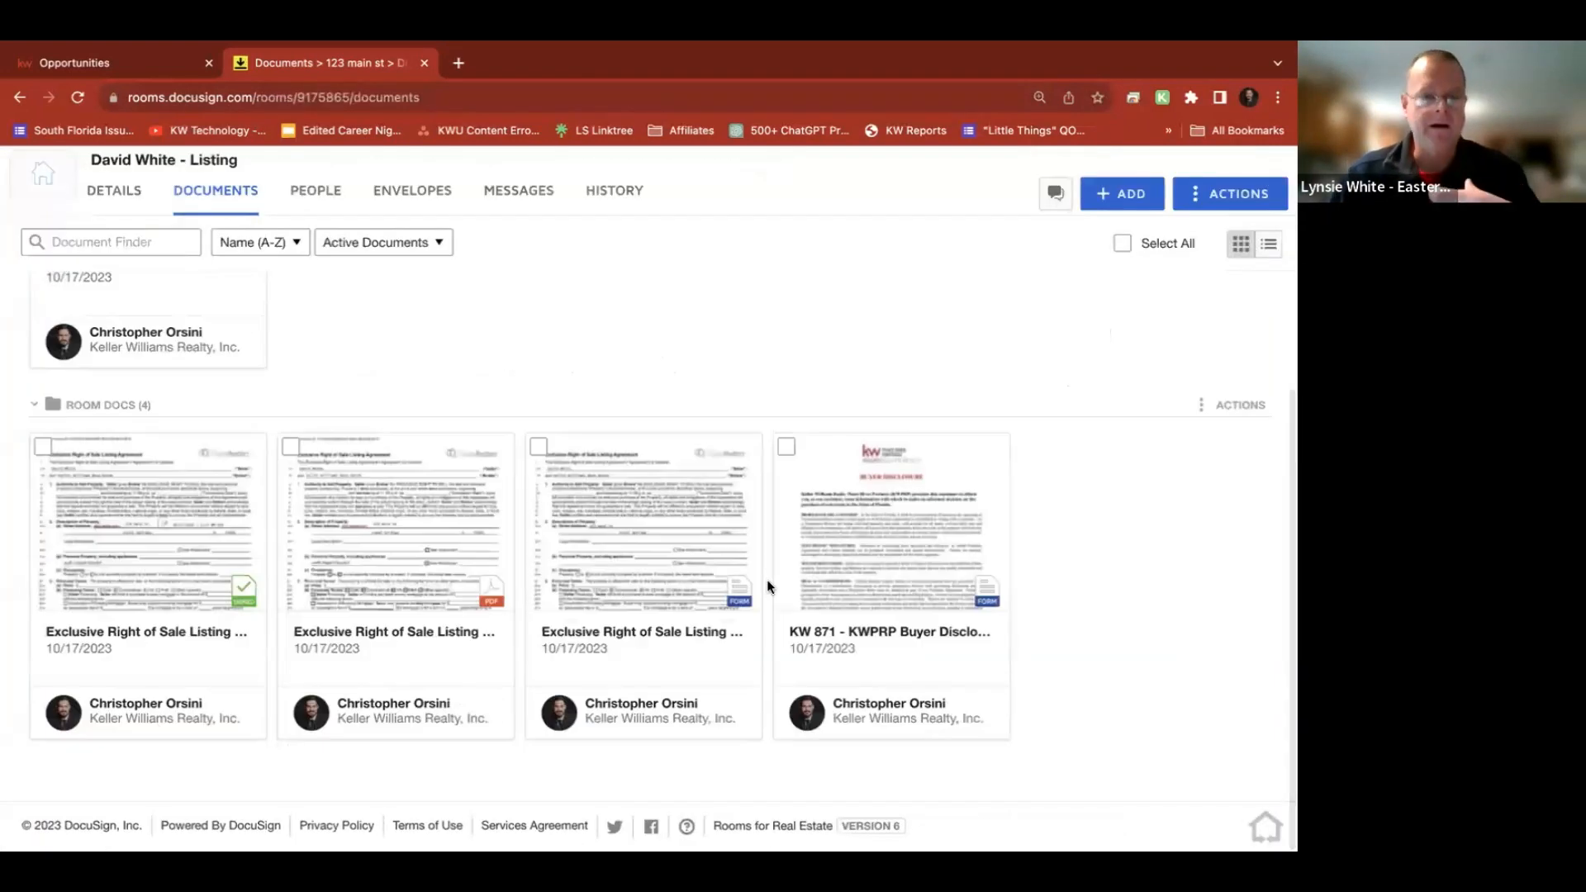
scroll(569, 403, "up", 5)
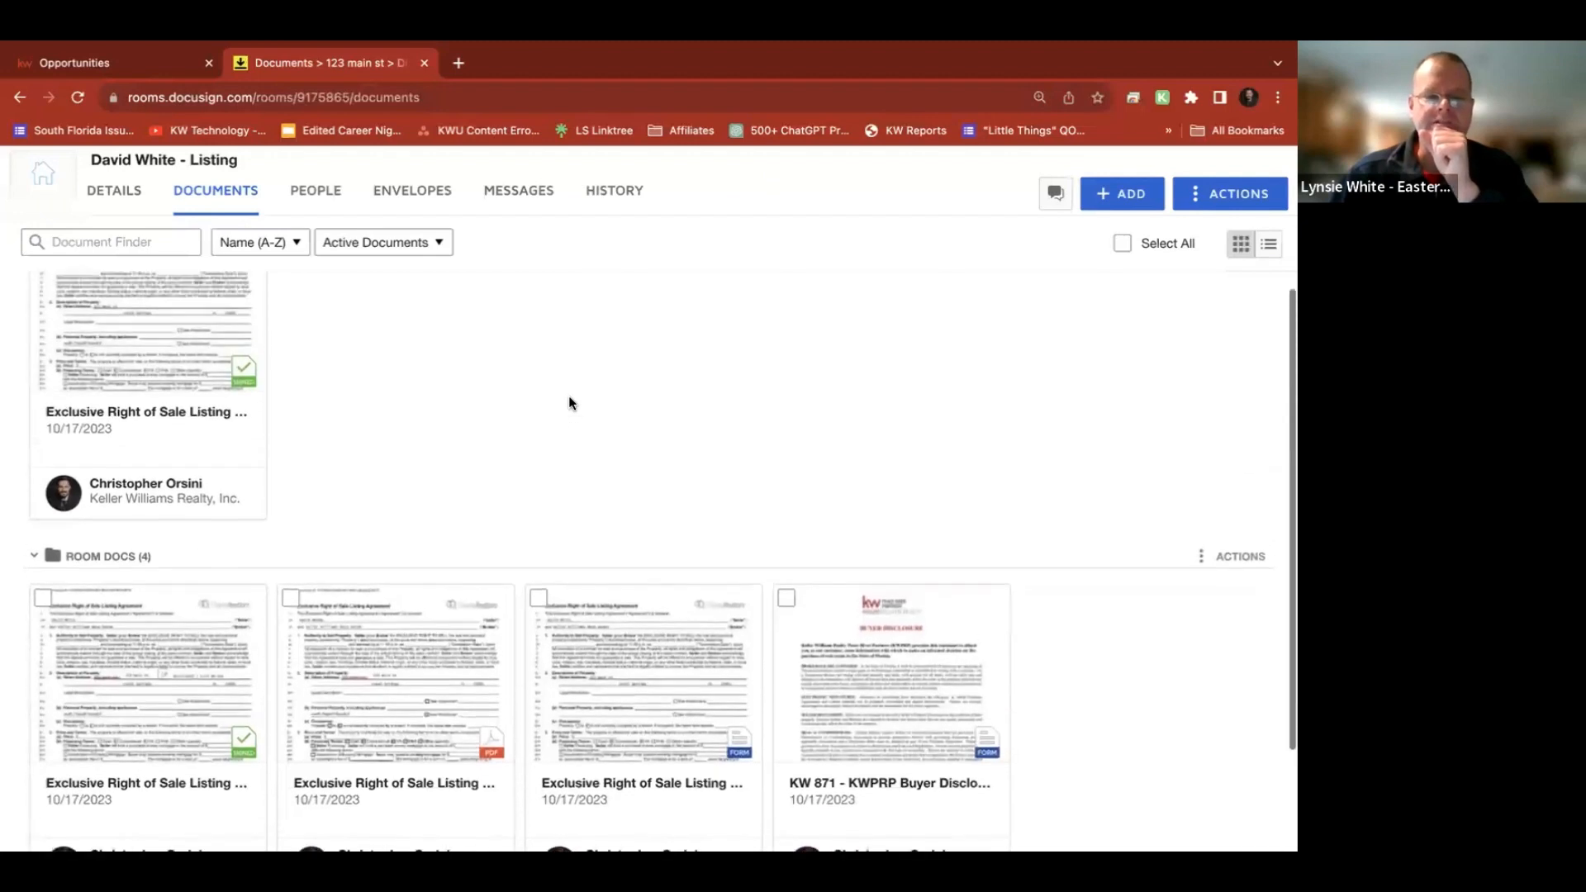
scroll(569, 403, "down", 3)
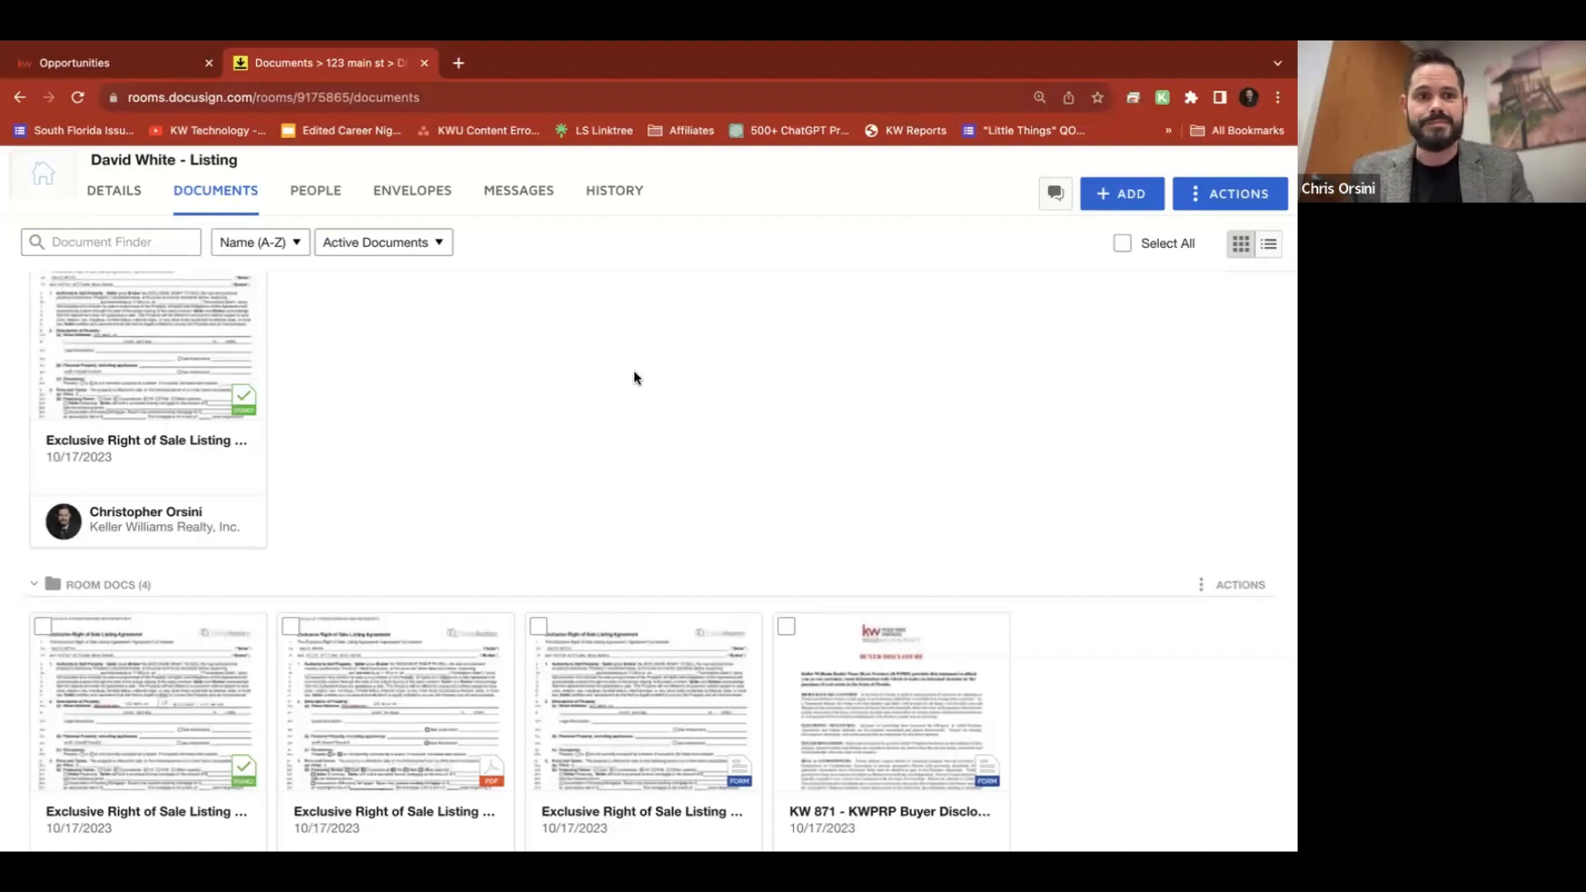
scroll(632, 370, "up", 3)
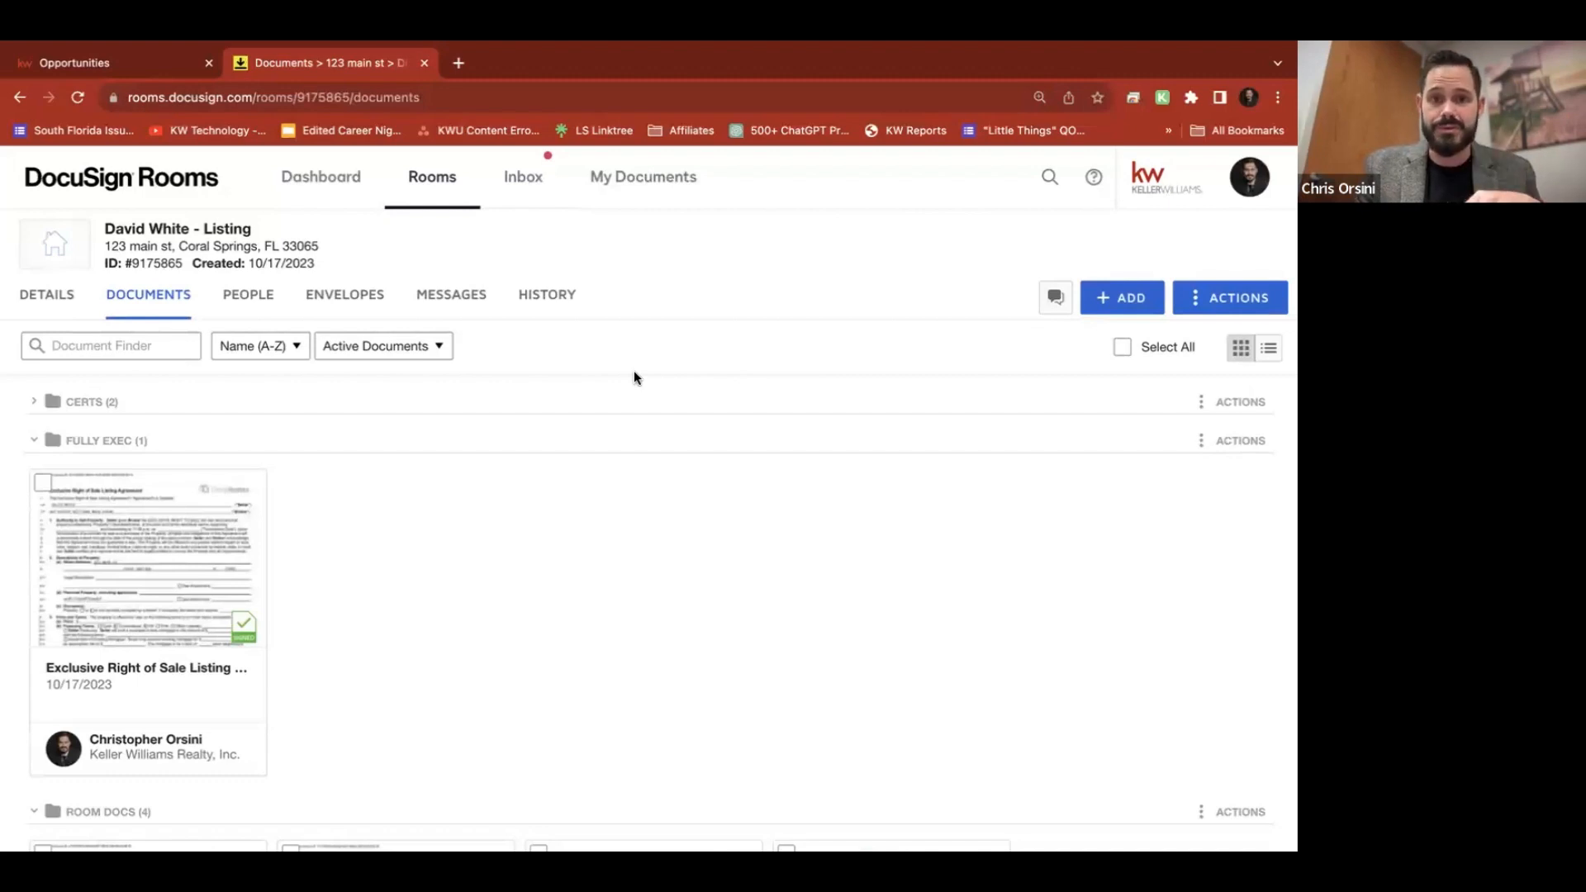
On the KW Command listing's Documents tab, set the Working Folder to Fully Exec
key("ctrl+shift+Tab")
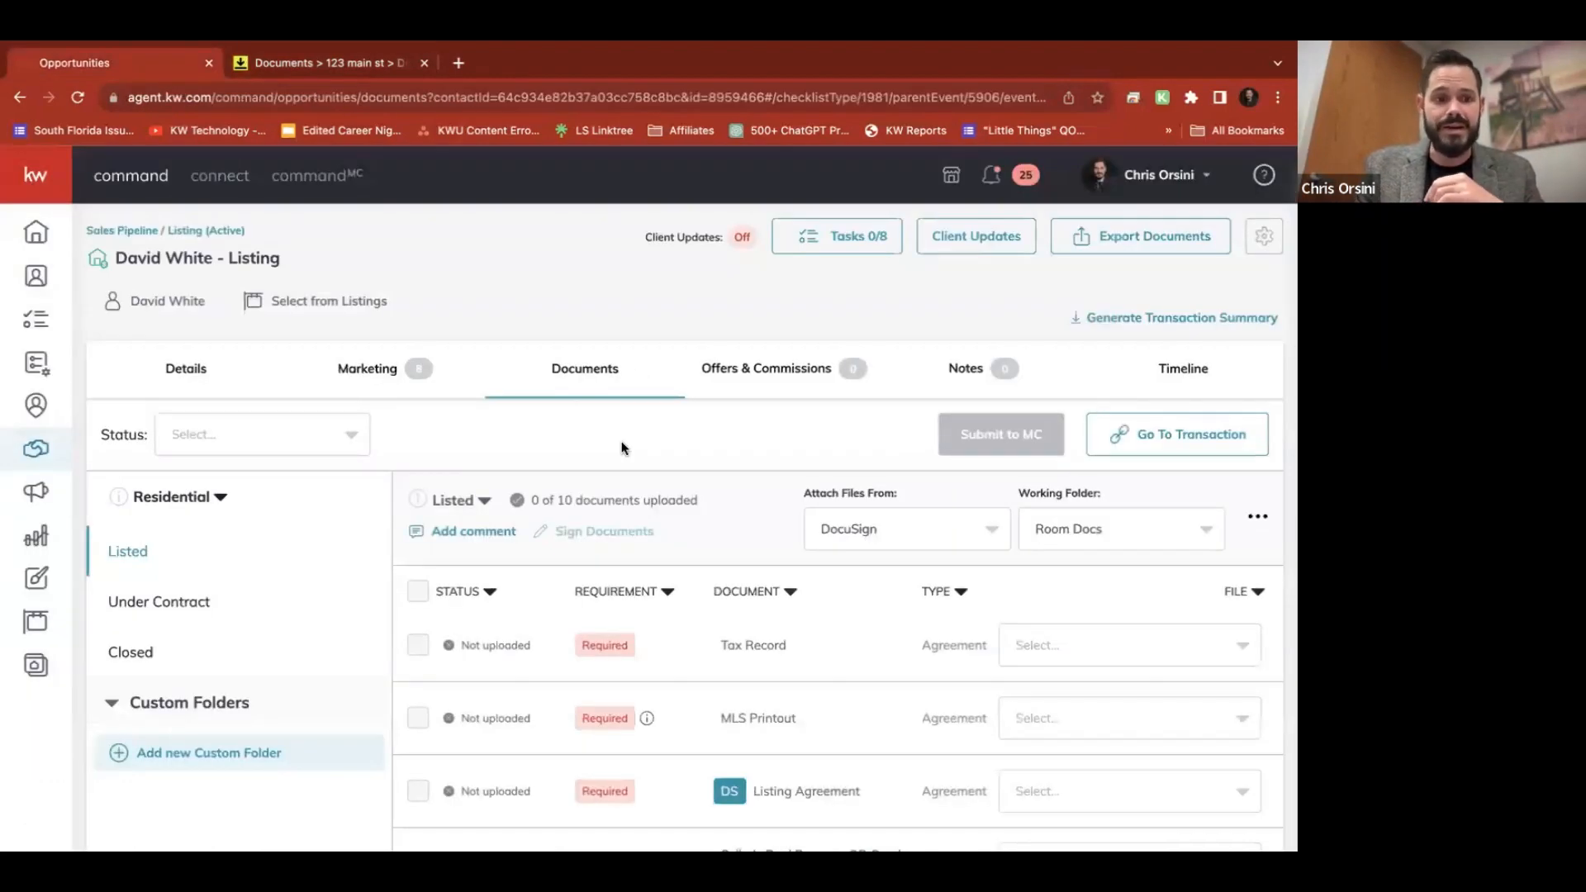
scroll(622, 446, "down", 3)
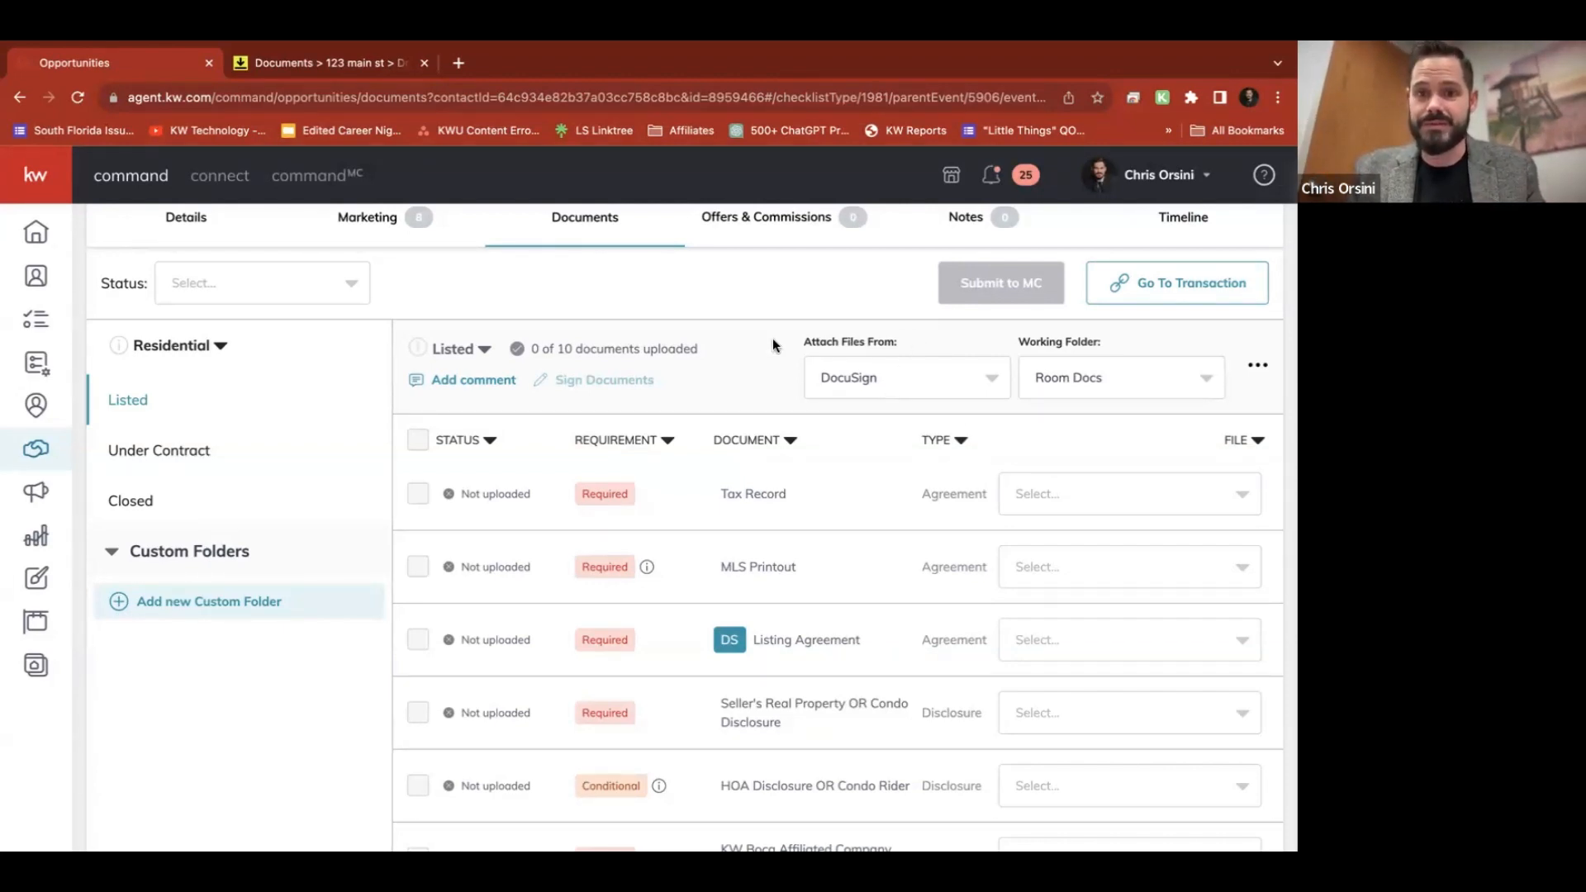
left_click(951, 378)
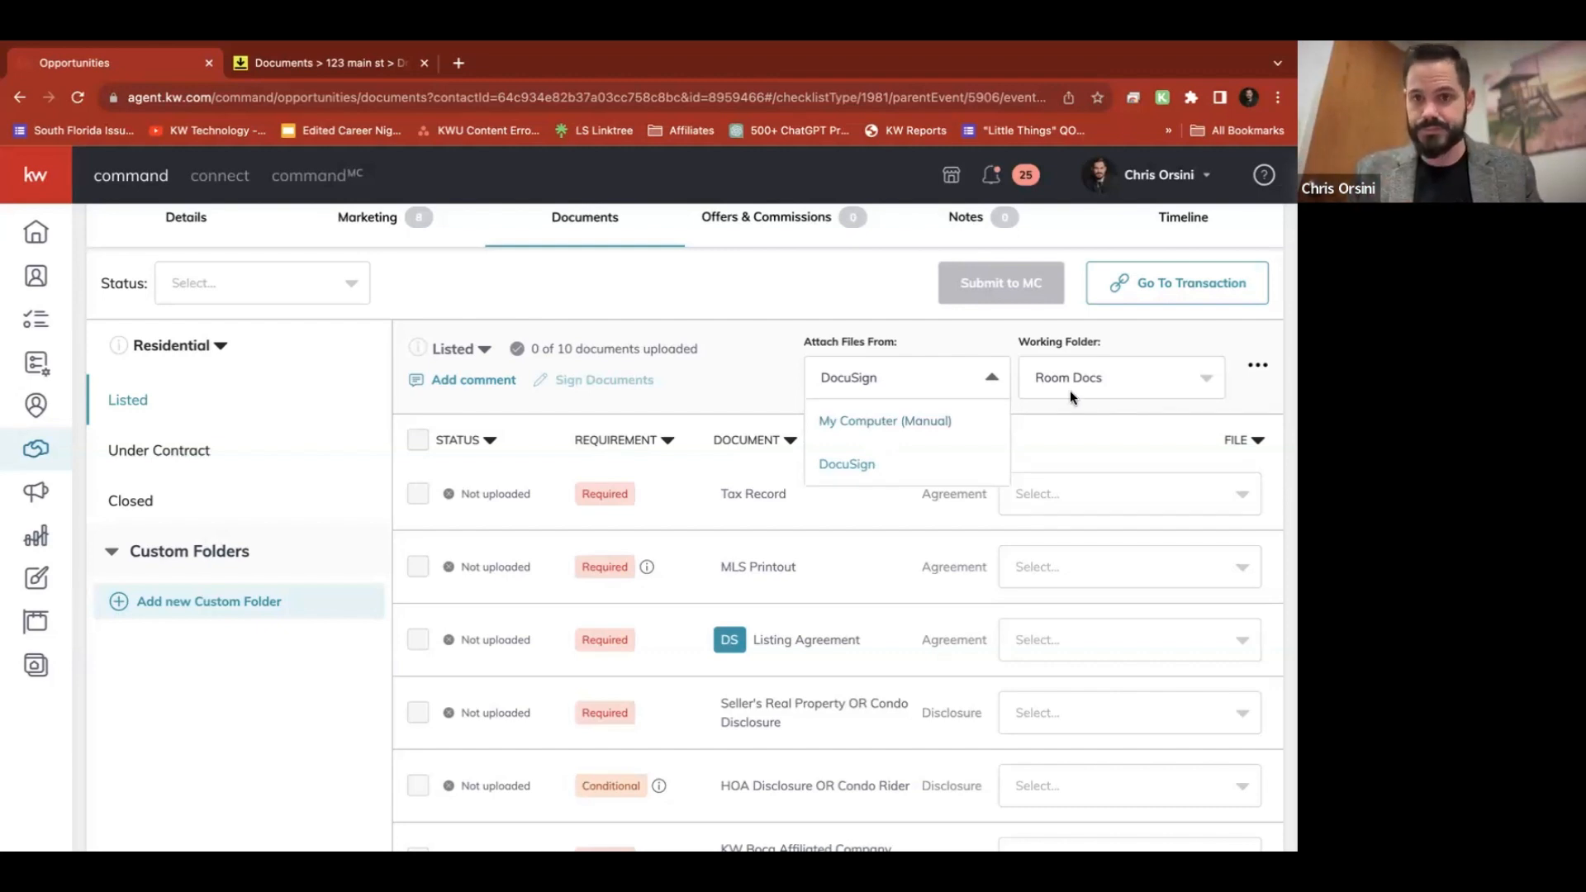
left_click(1117, 377)
left_click(1117, 377)
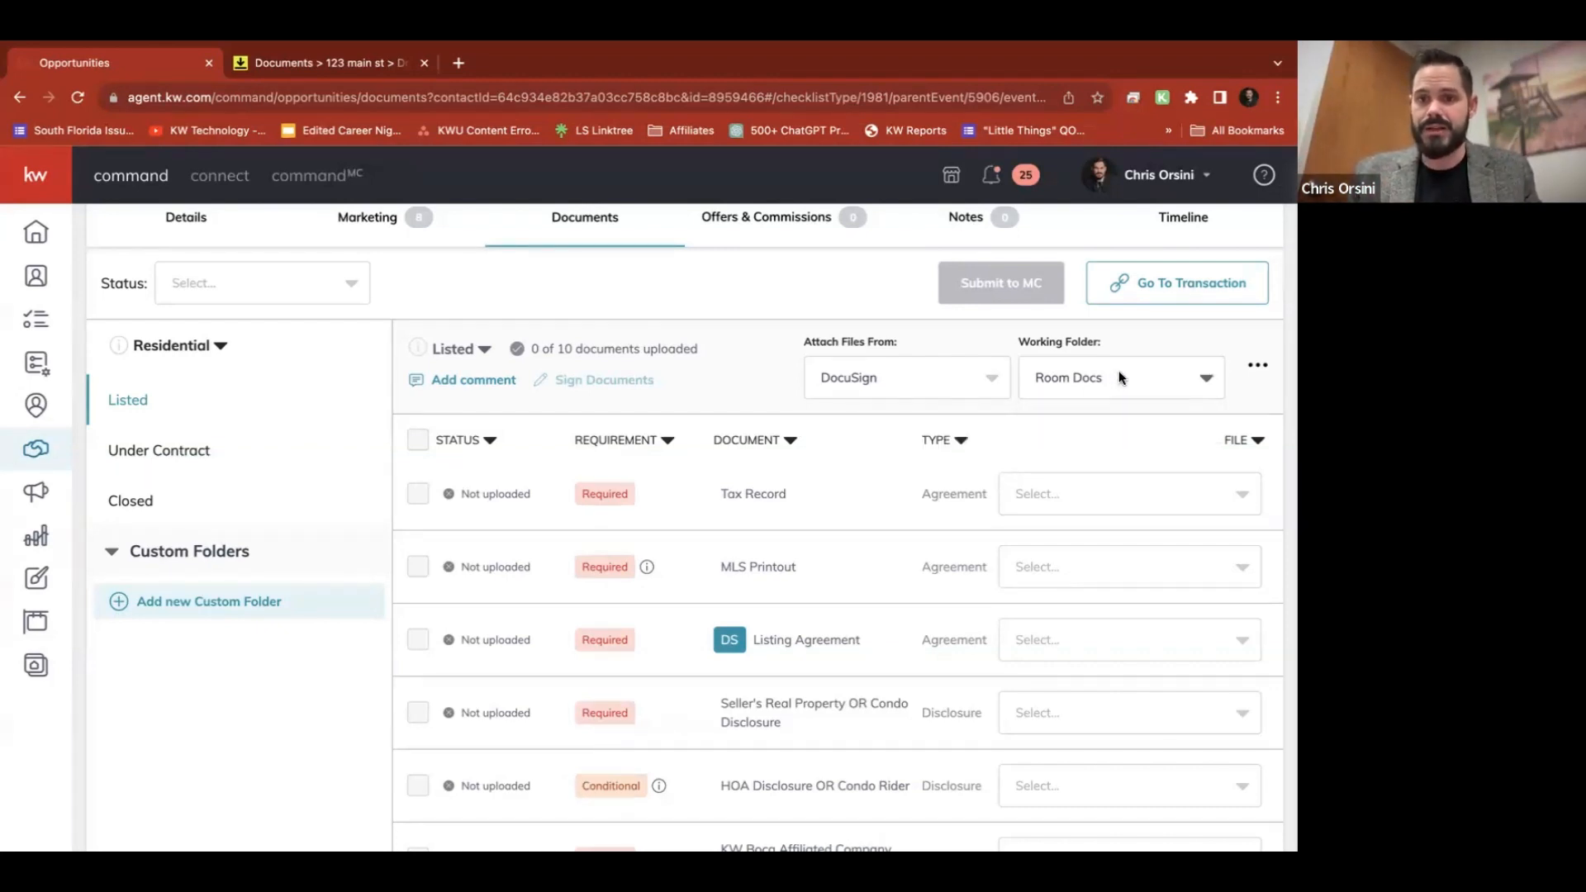
key("super+r")
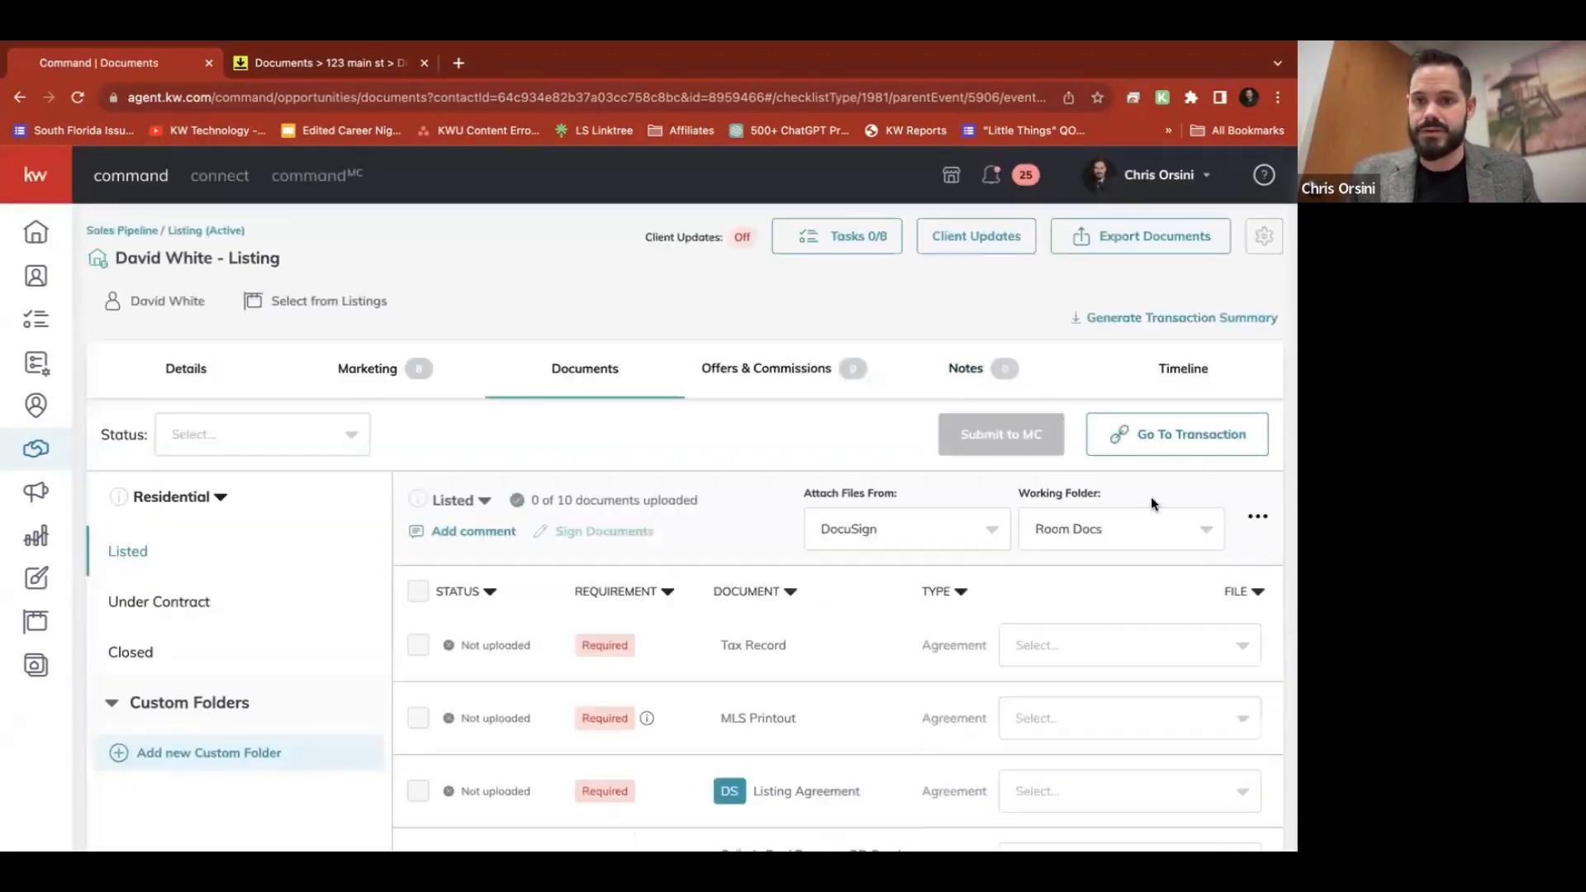
left_click(1179, 520)
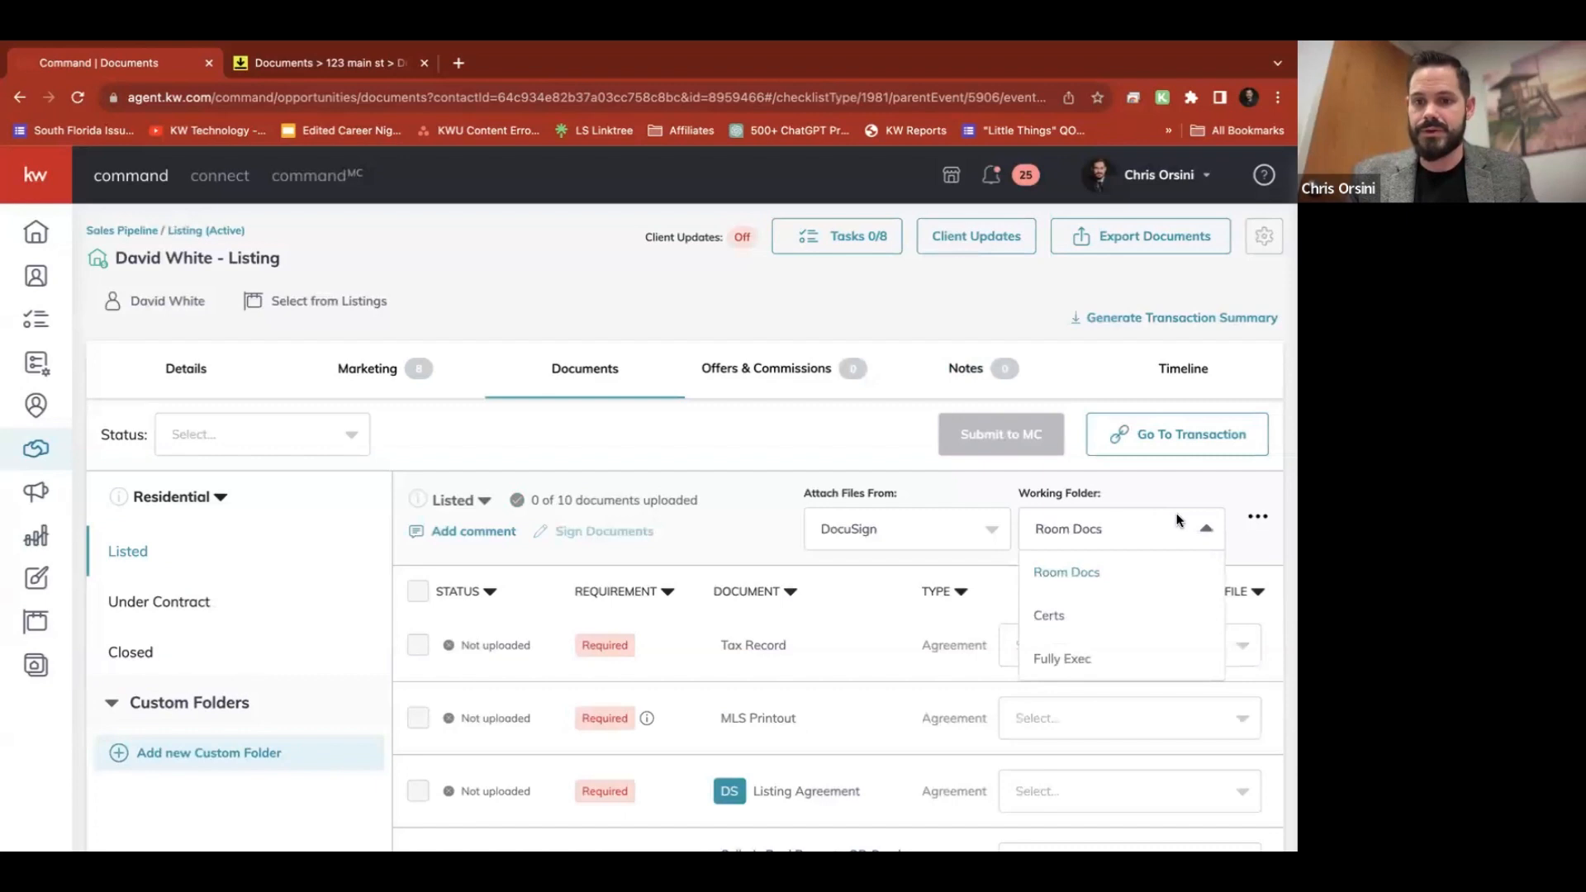
left_click(1068, 658)
scroll(1068, 658, "down", 3)
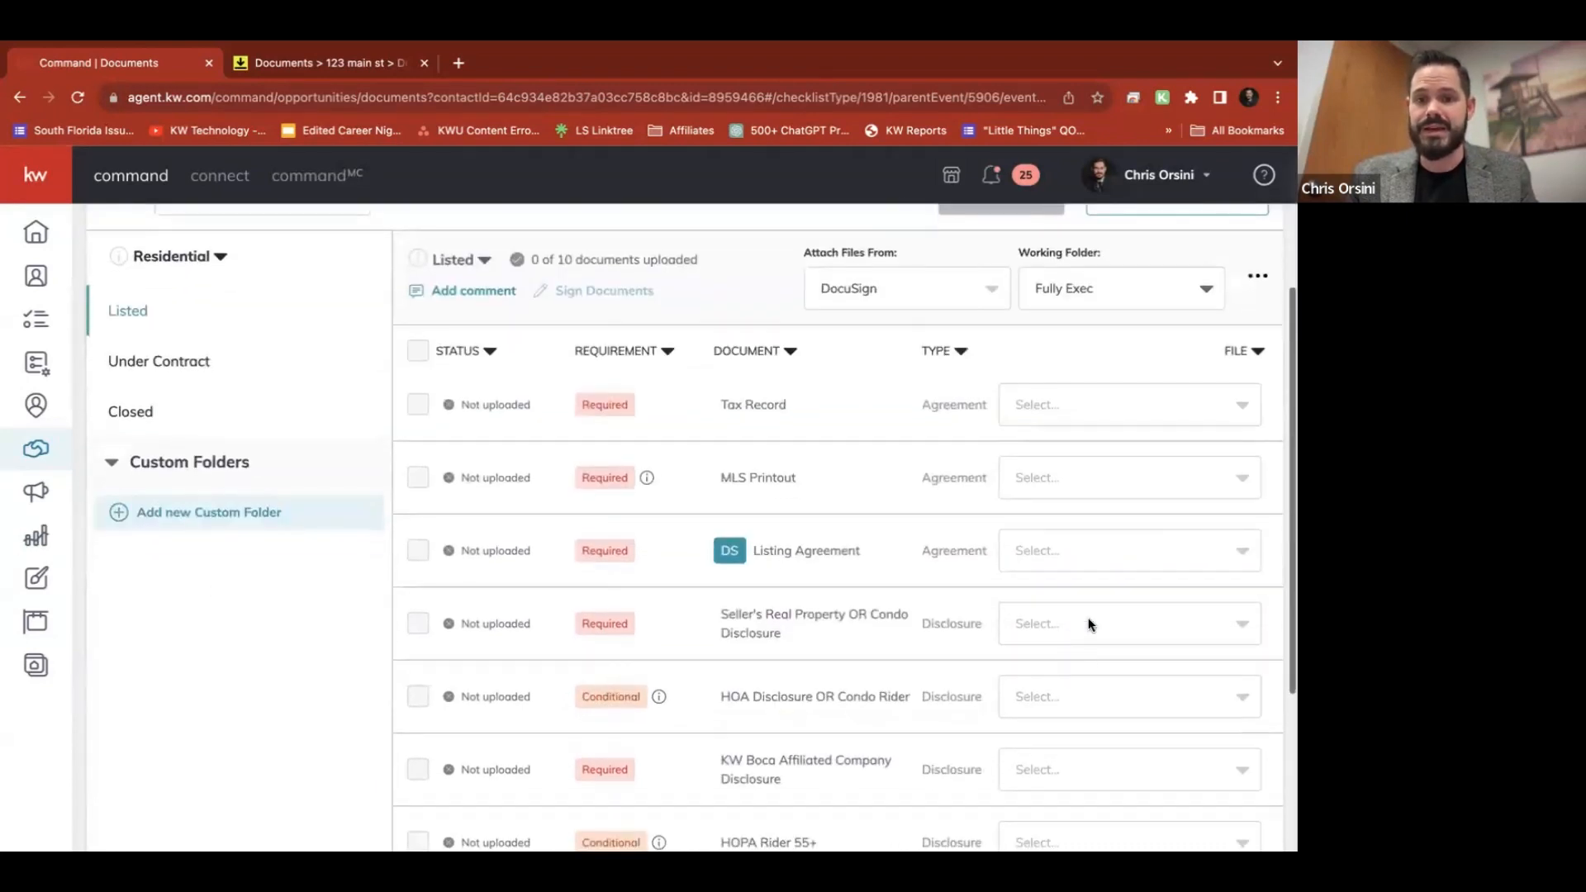
Attach the signed Exclusive Right of Sale Listing PDF to the Listing Agreement requirement
left_click(1163, 551)
scroll(1160, 553, "down", 2)
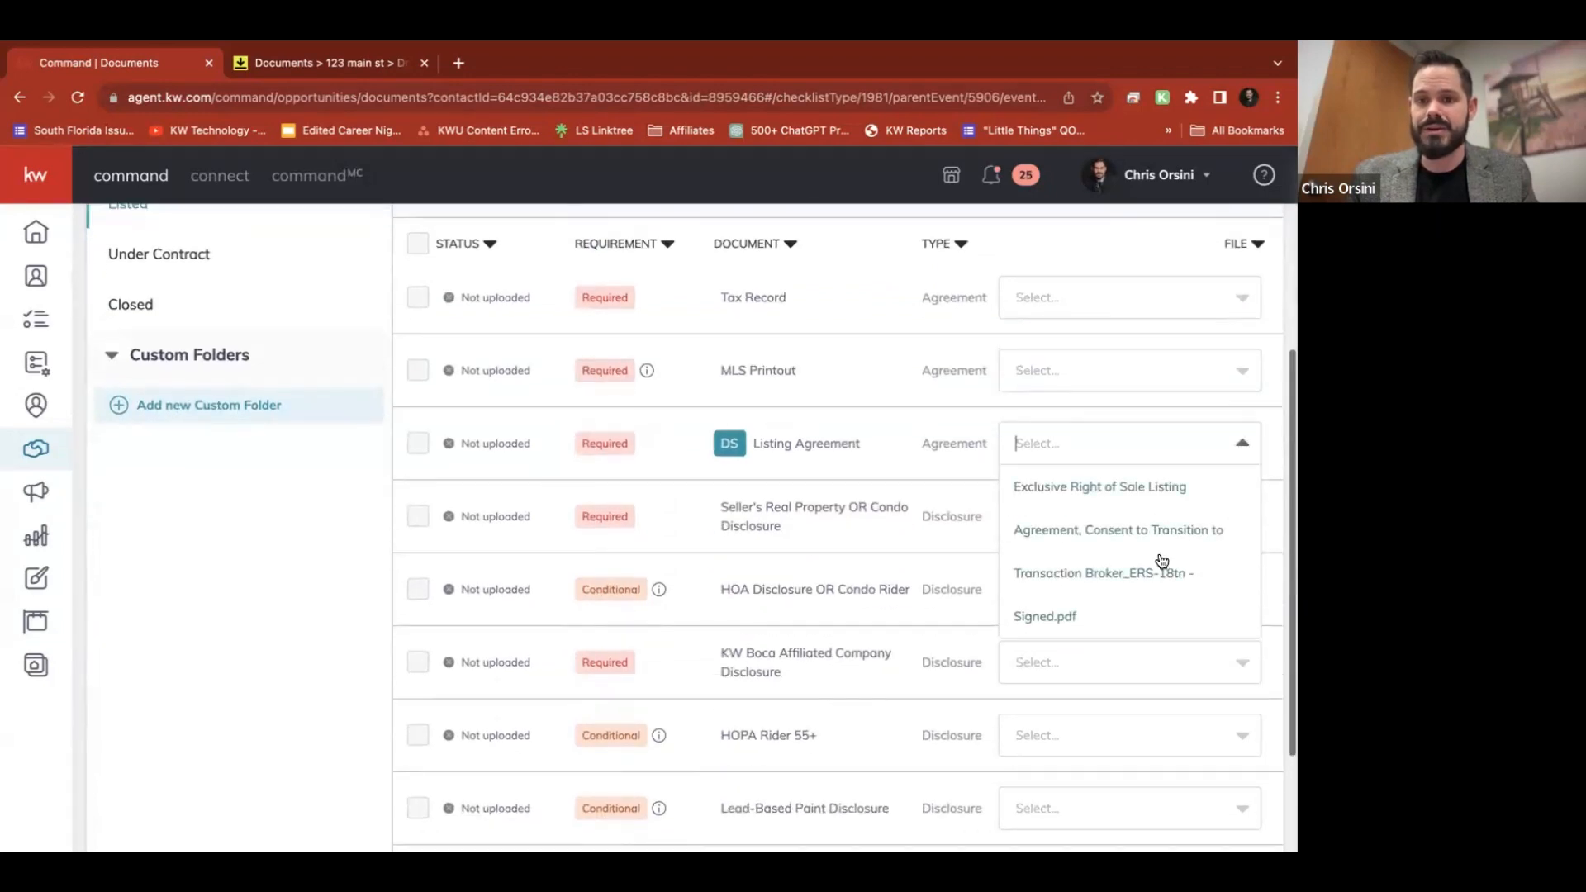
left_click(1094, 535)
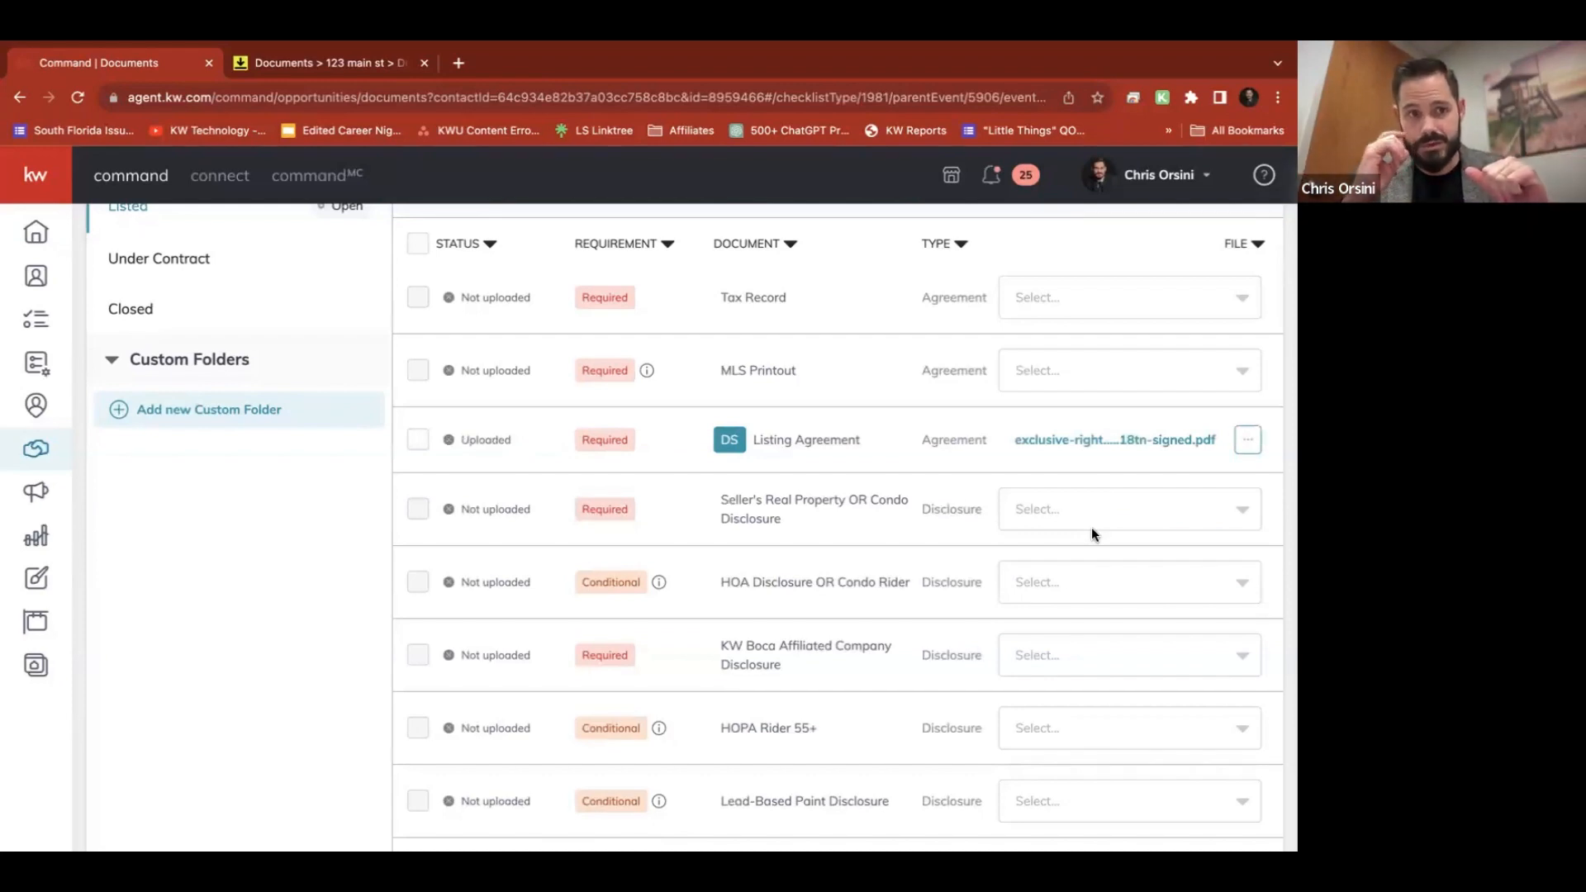
scroll(964, 389, "up", 5)
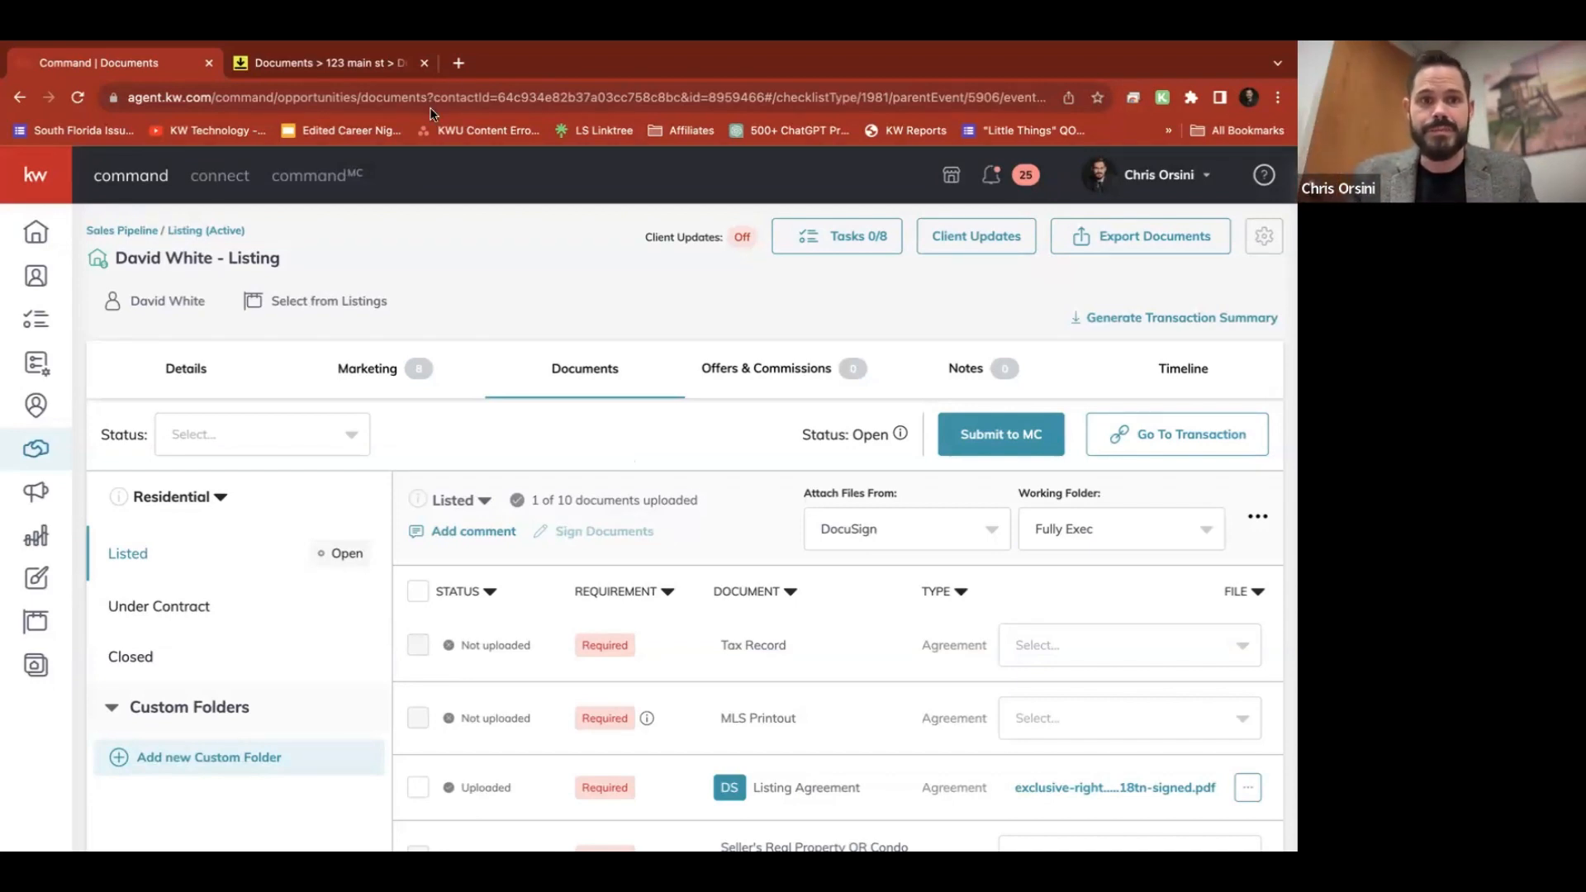
Copy the DocuSign Rooms Inbox email address and open a new blank browser tab
left_click(329, 55)
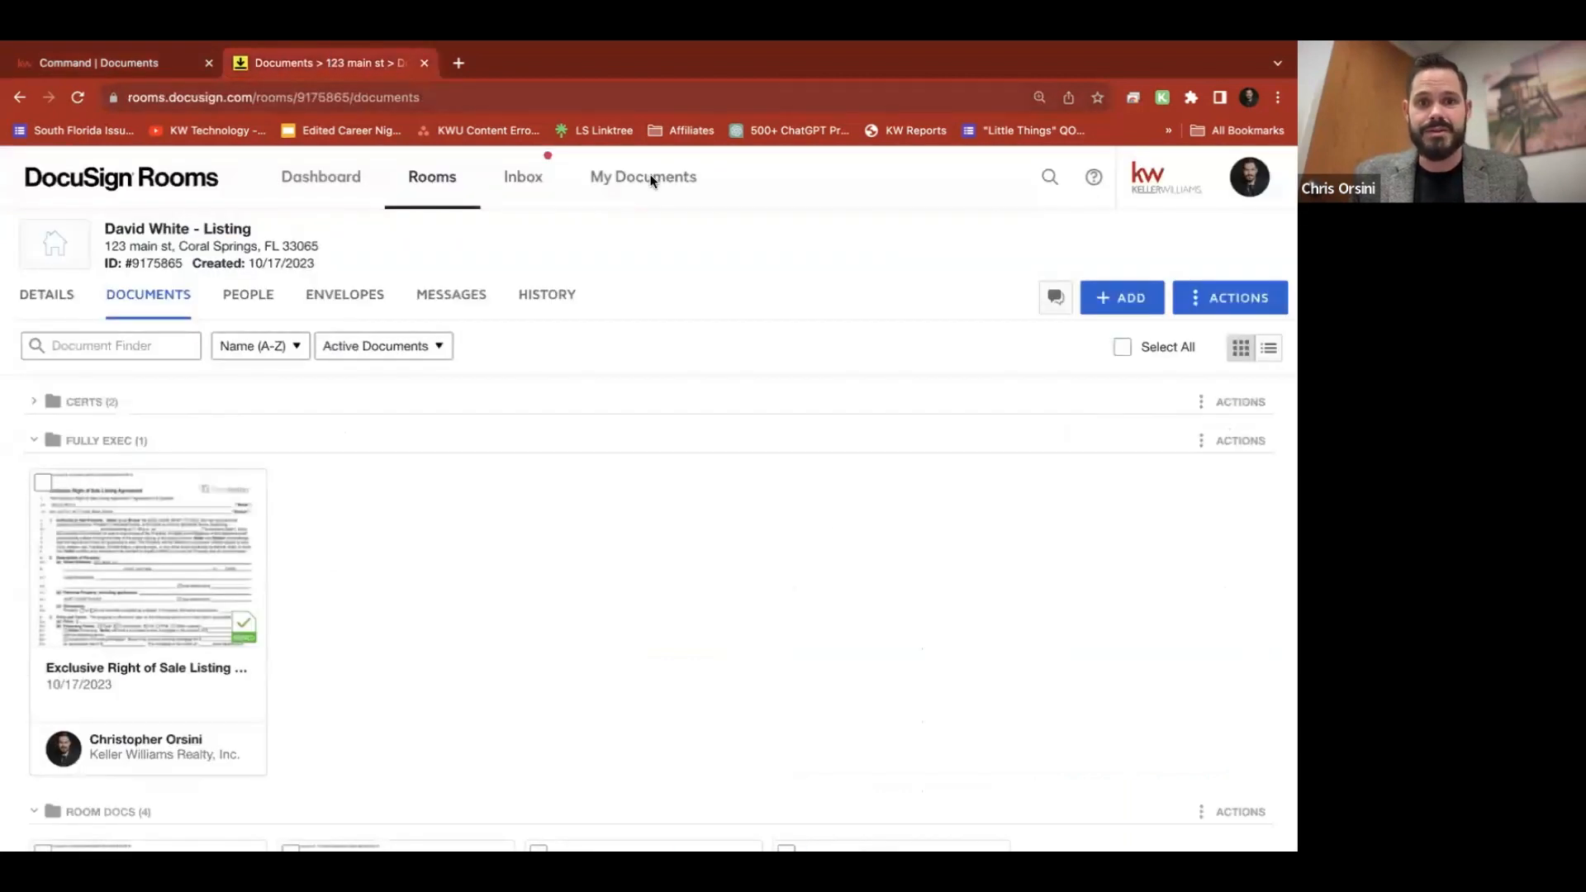
left_click(525, 185)
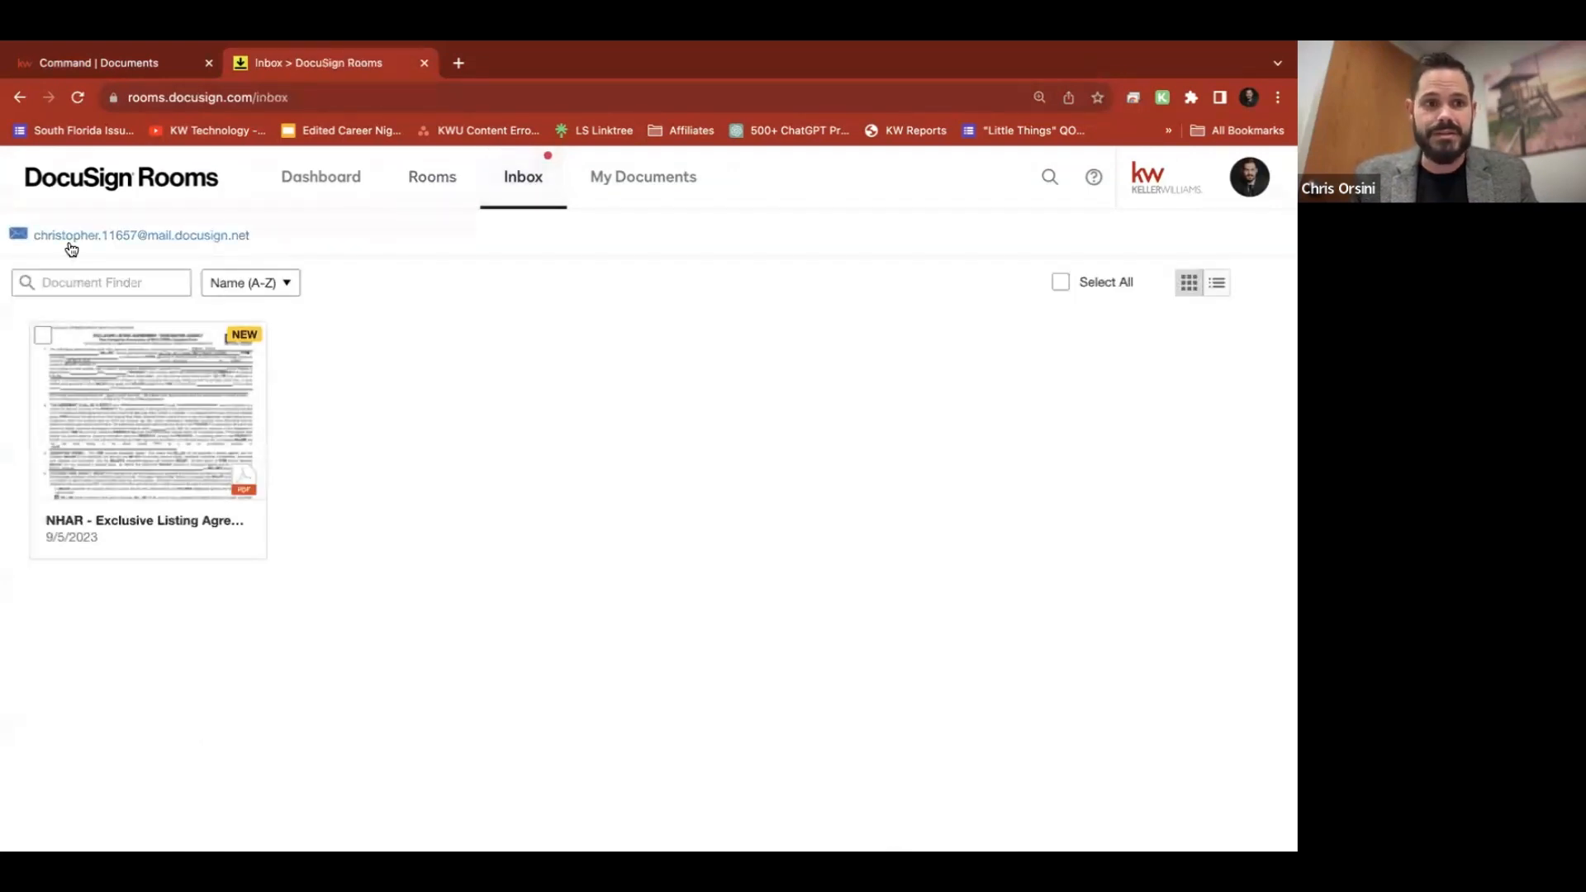
mouse_move(26, 252)
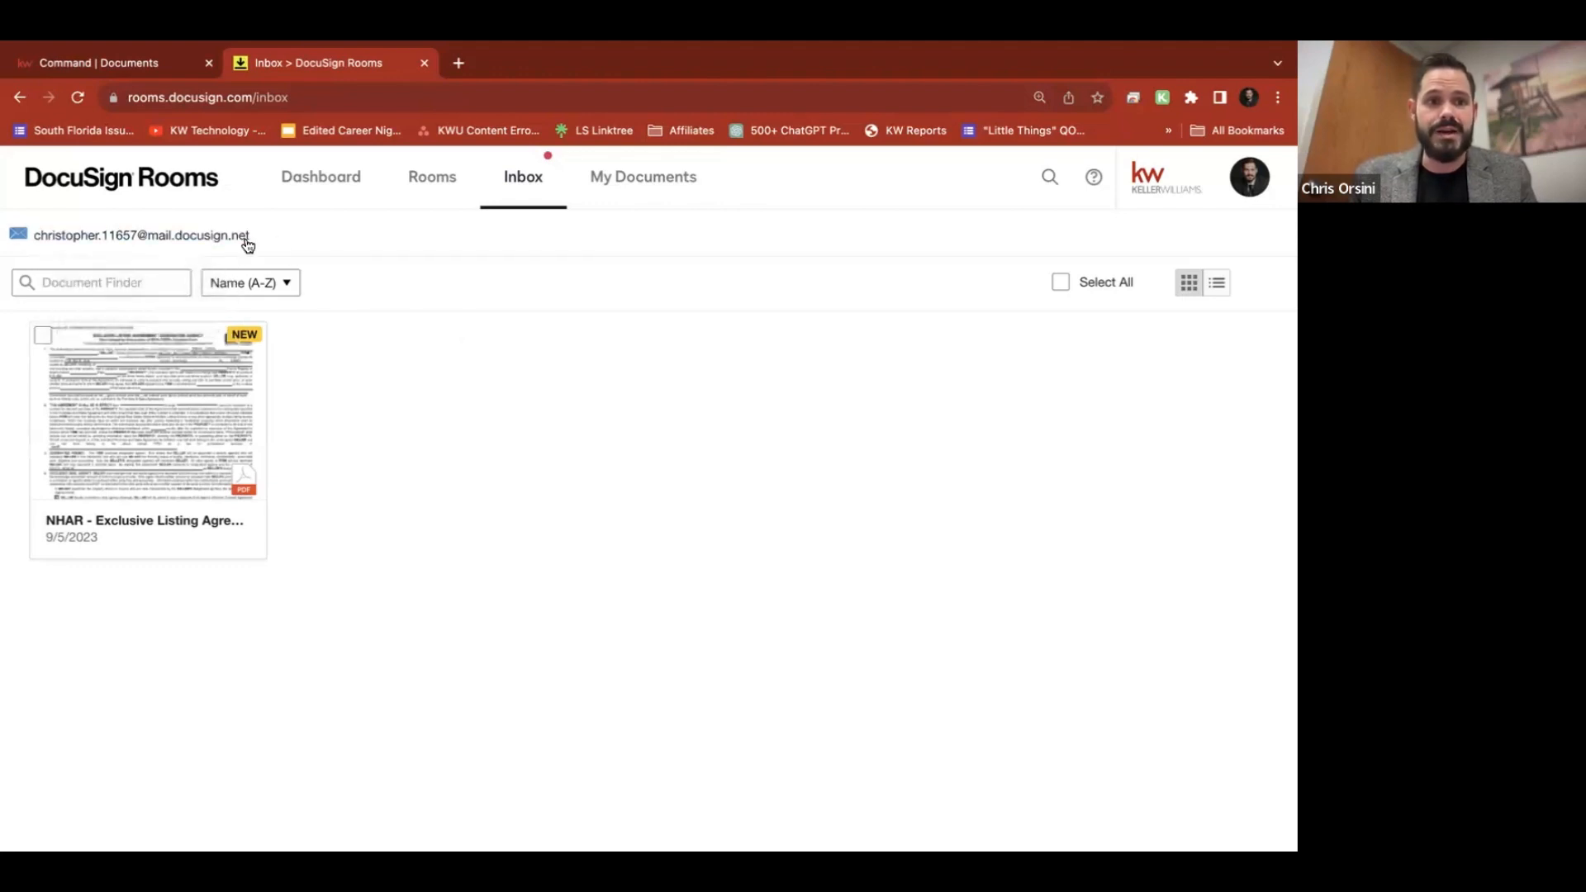
left_click_drag(247, 240, 38, 241)
key("ctrl+c")
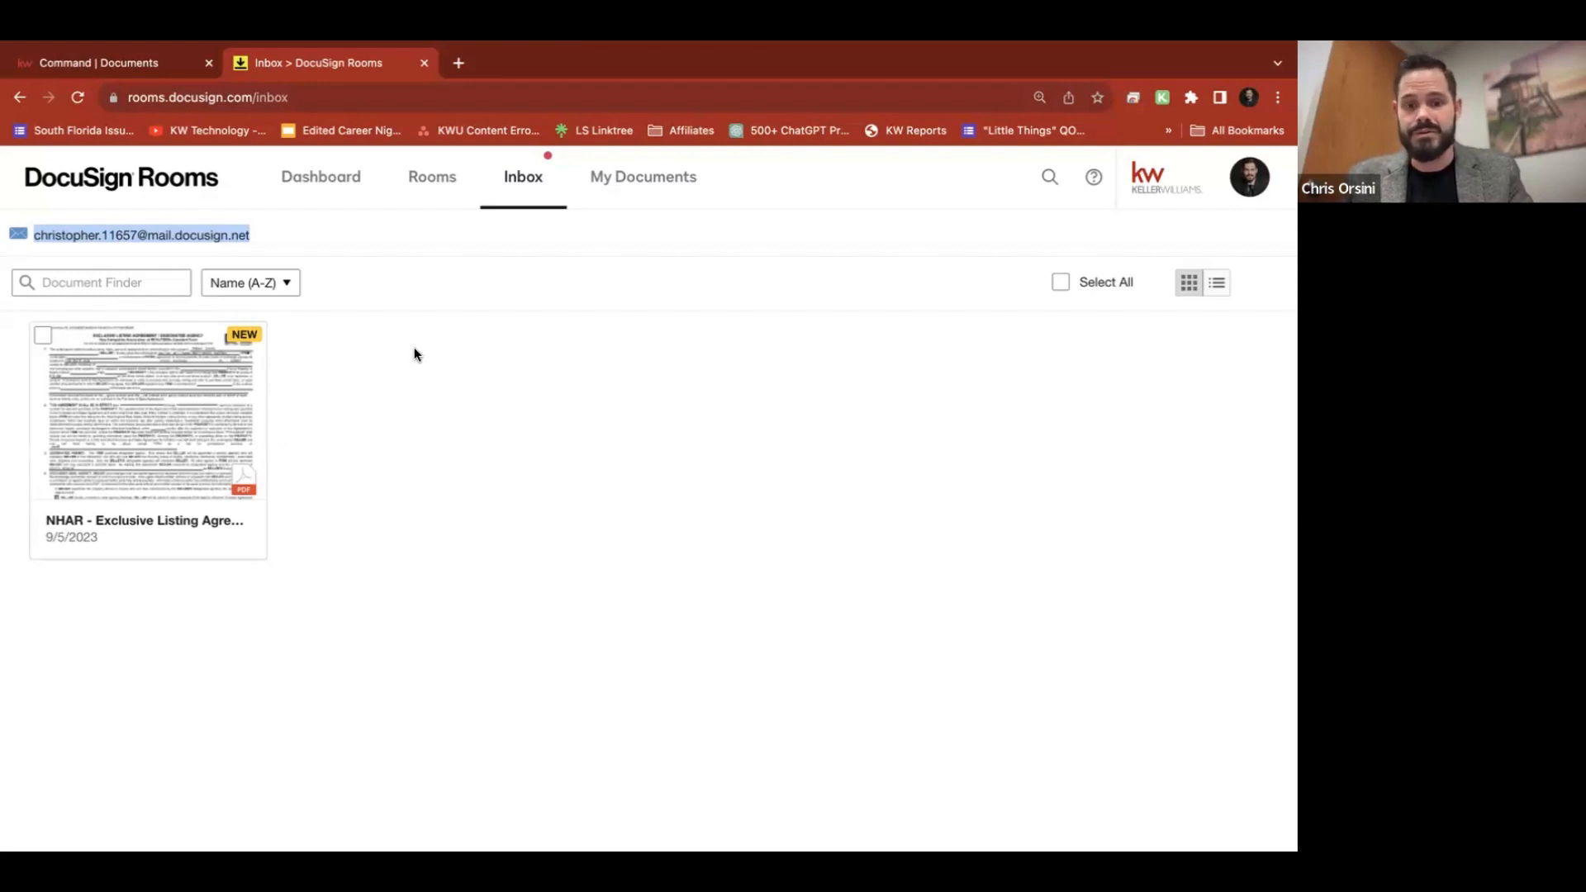
key("ctrl+t")
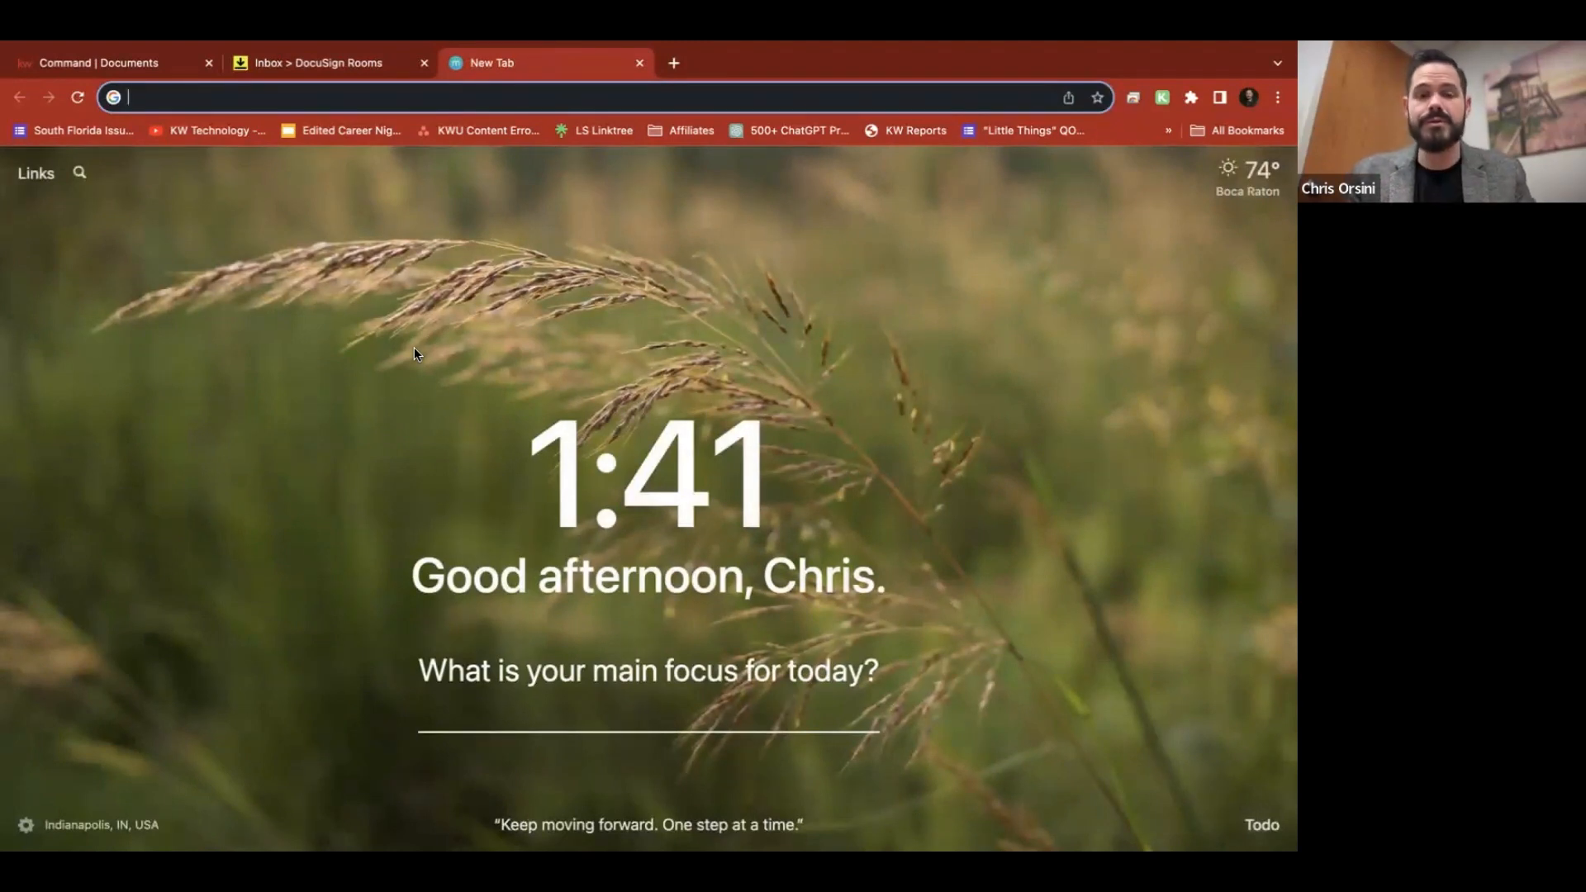
Go to contacts.google.com and start creating a single new contact
type("contacts.")
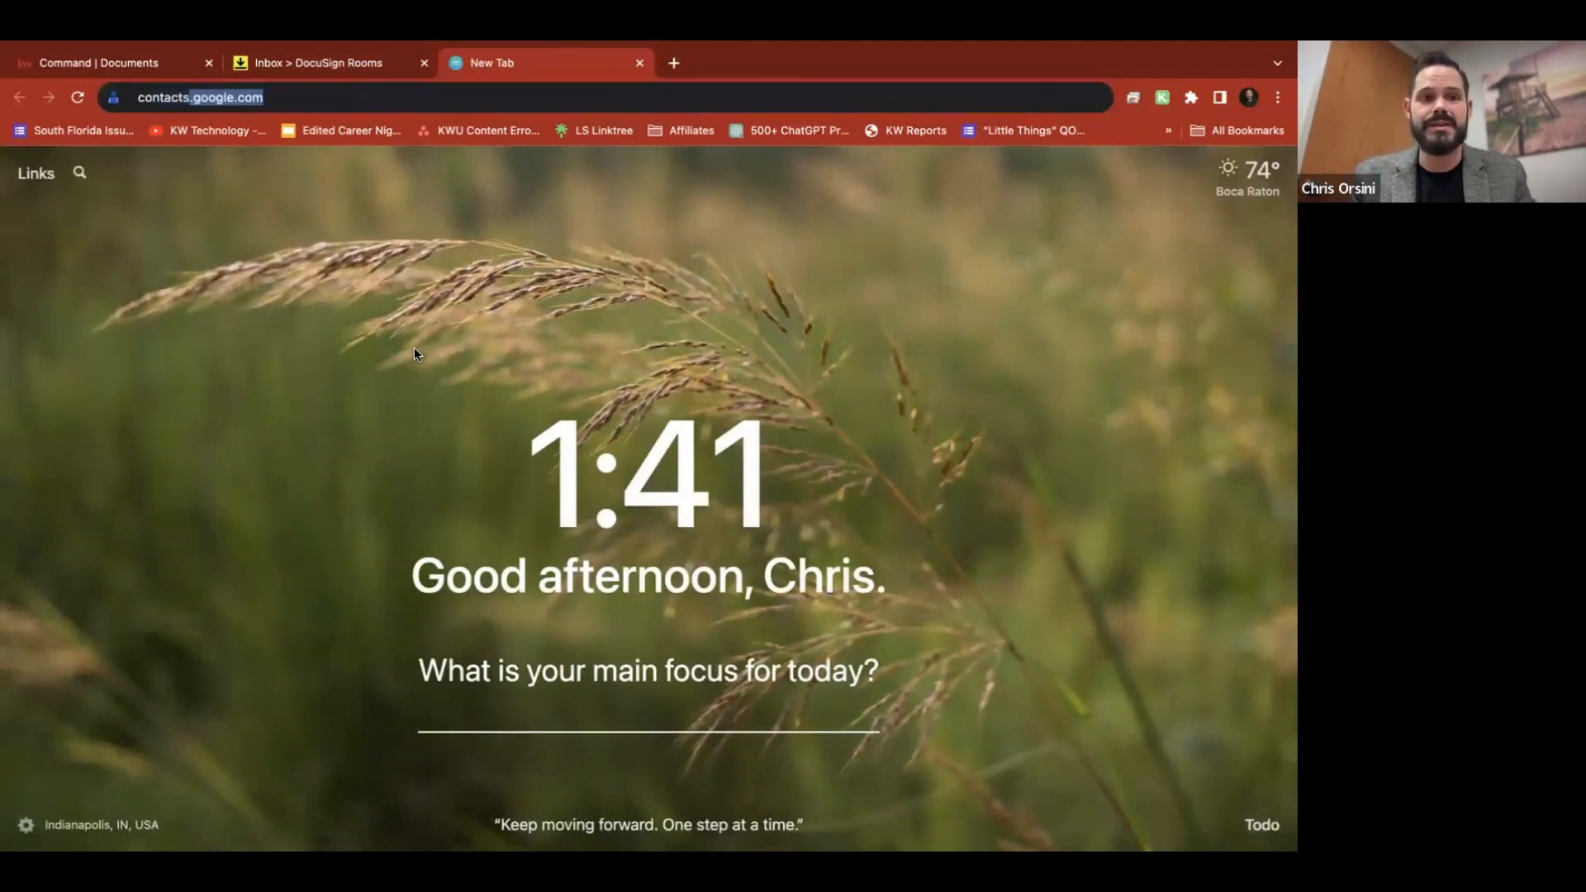
type("google.com")
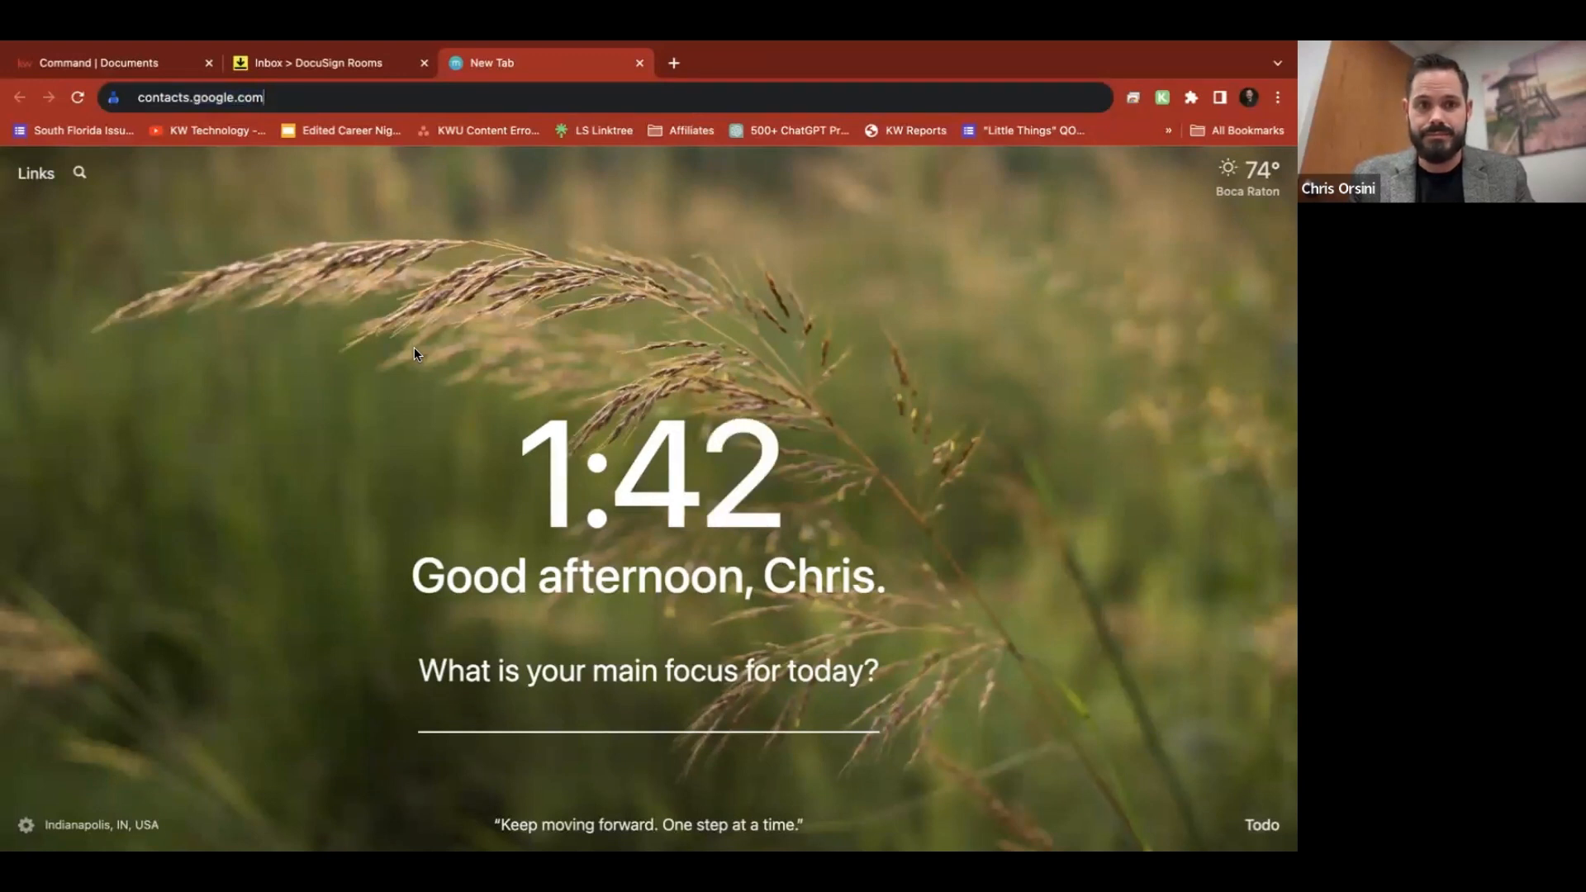
key("Return")
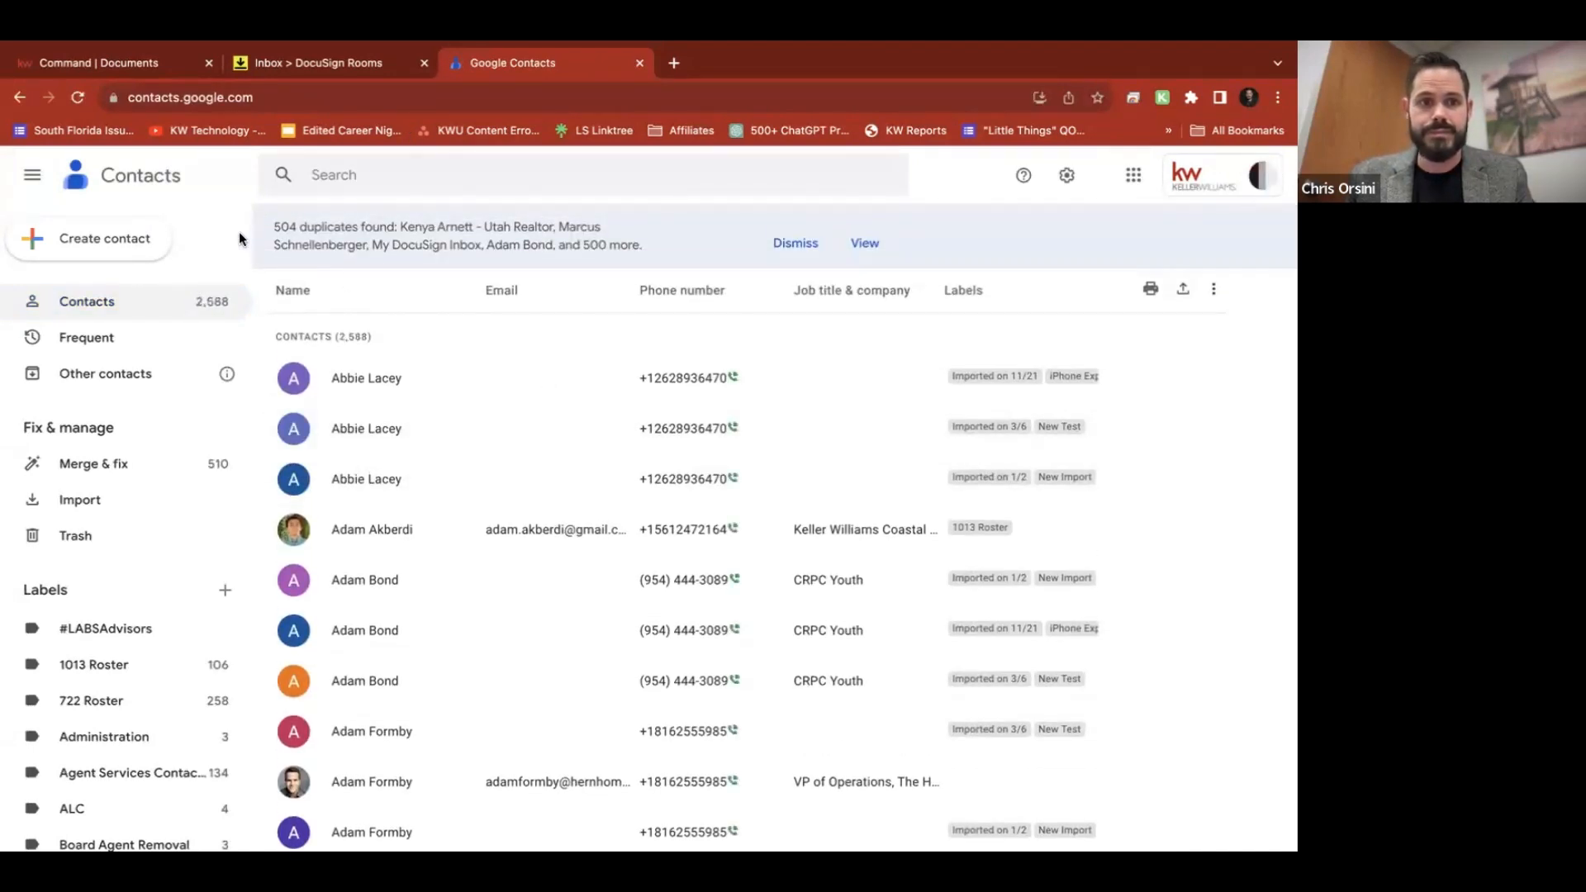
left_click(87, 239)
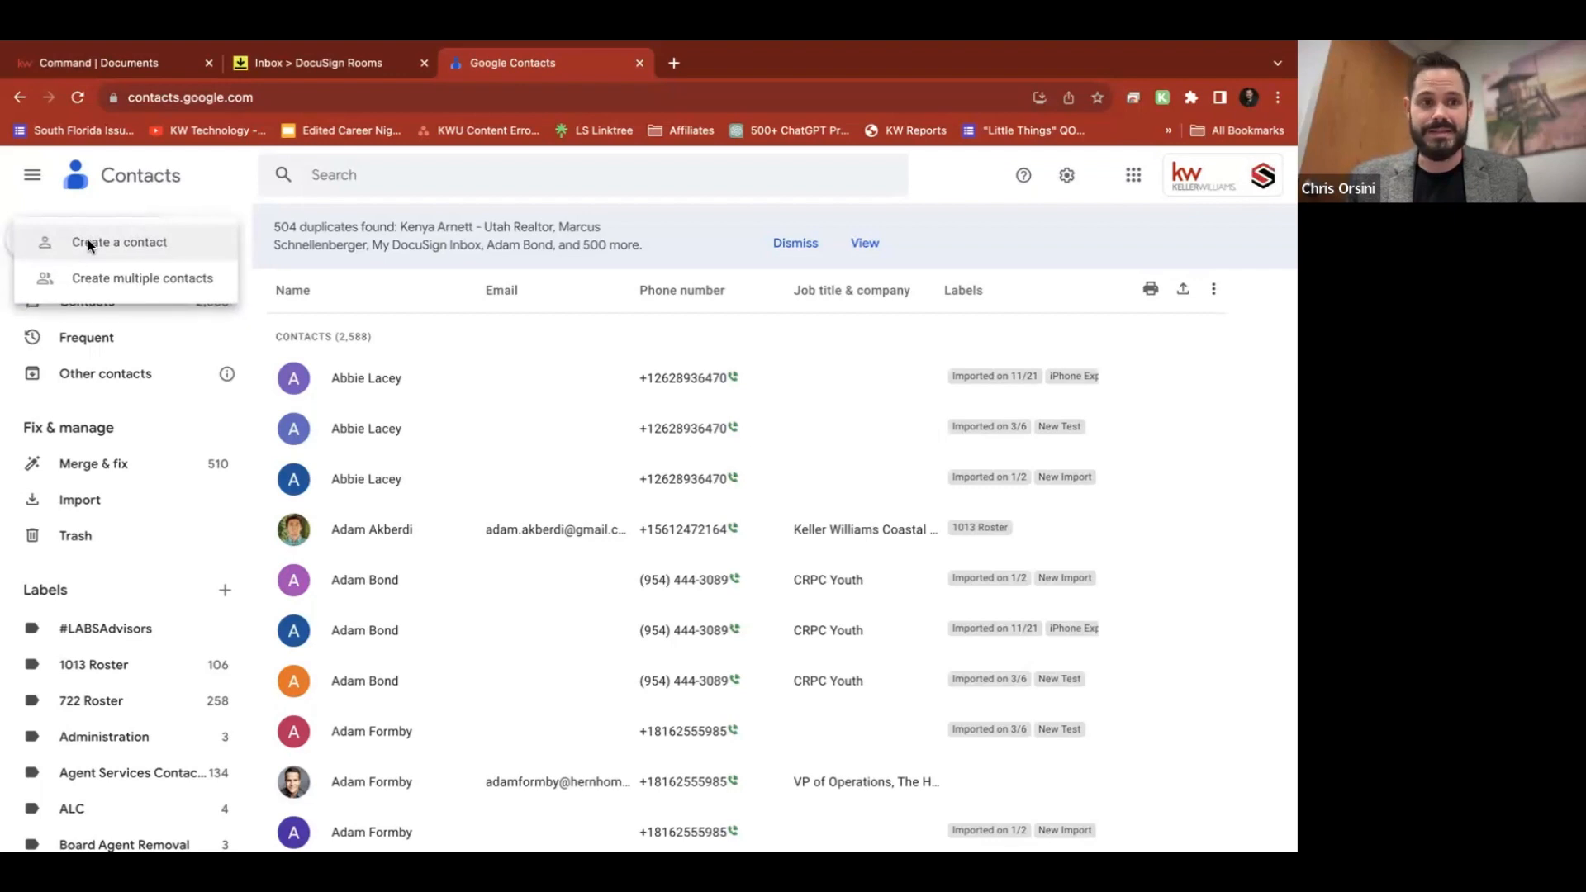
left_click(221, 204)
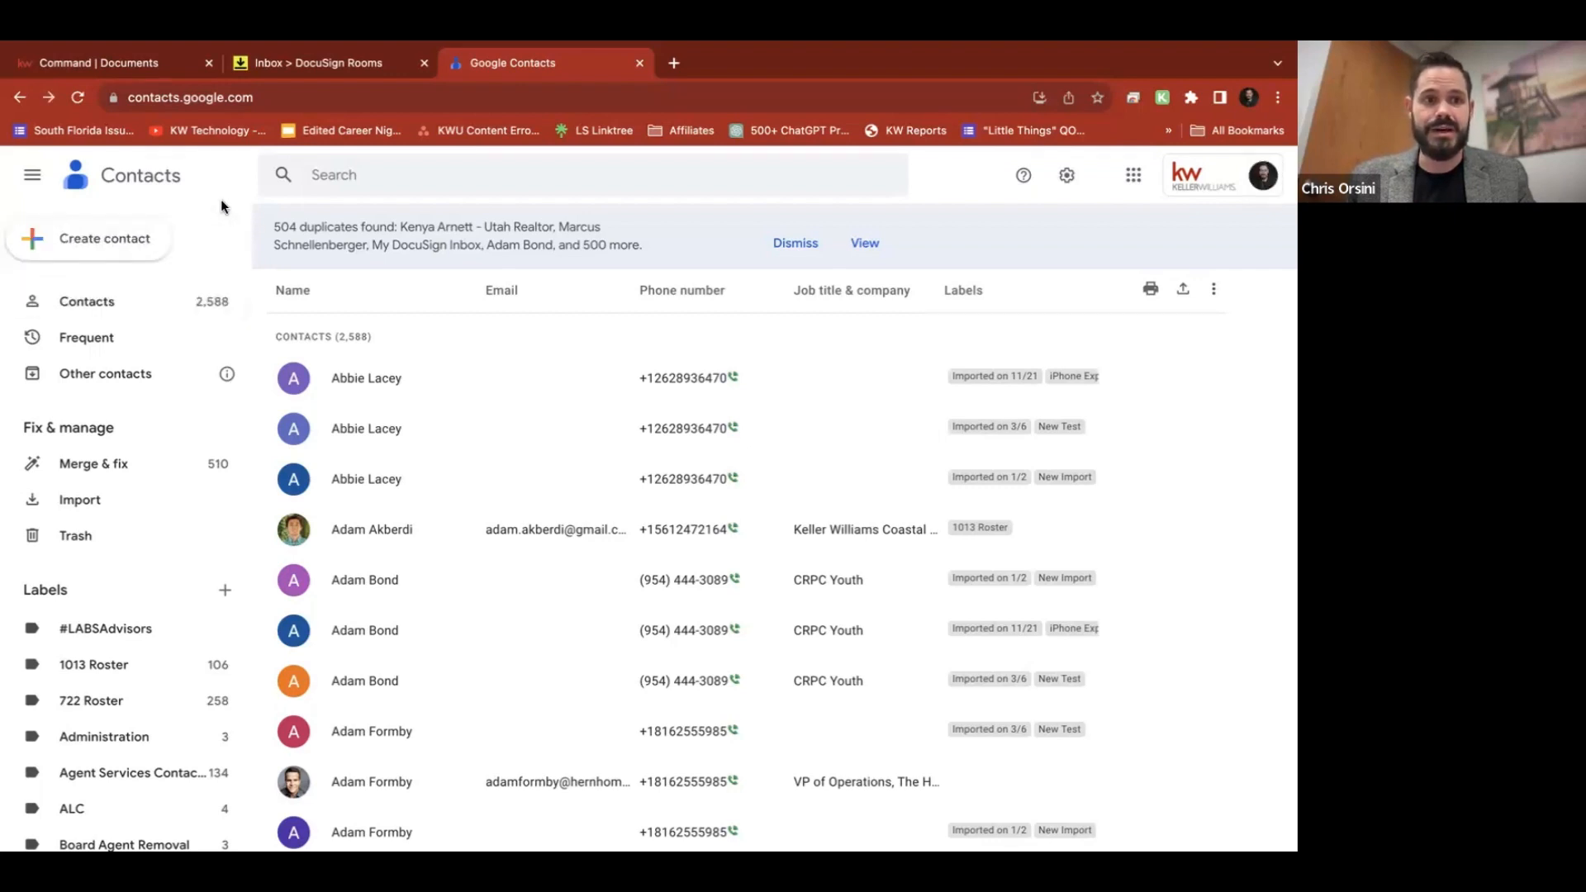
left_click(83, 241)
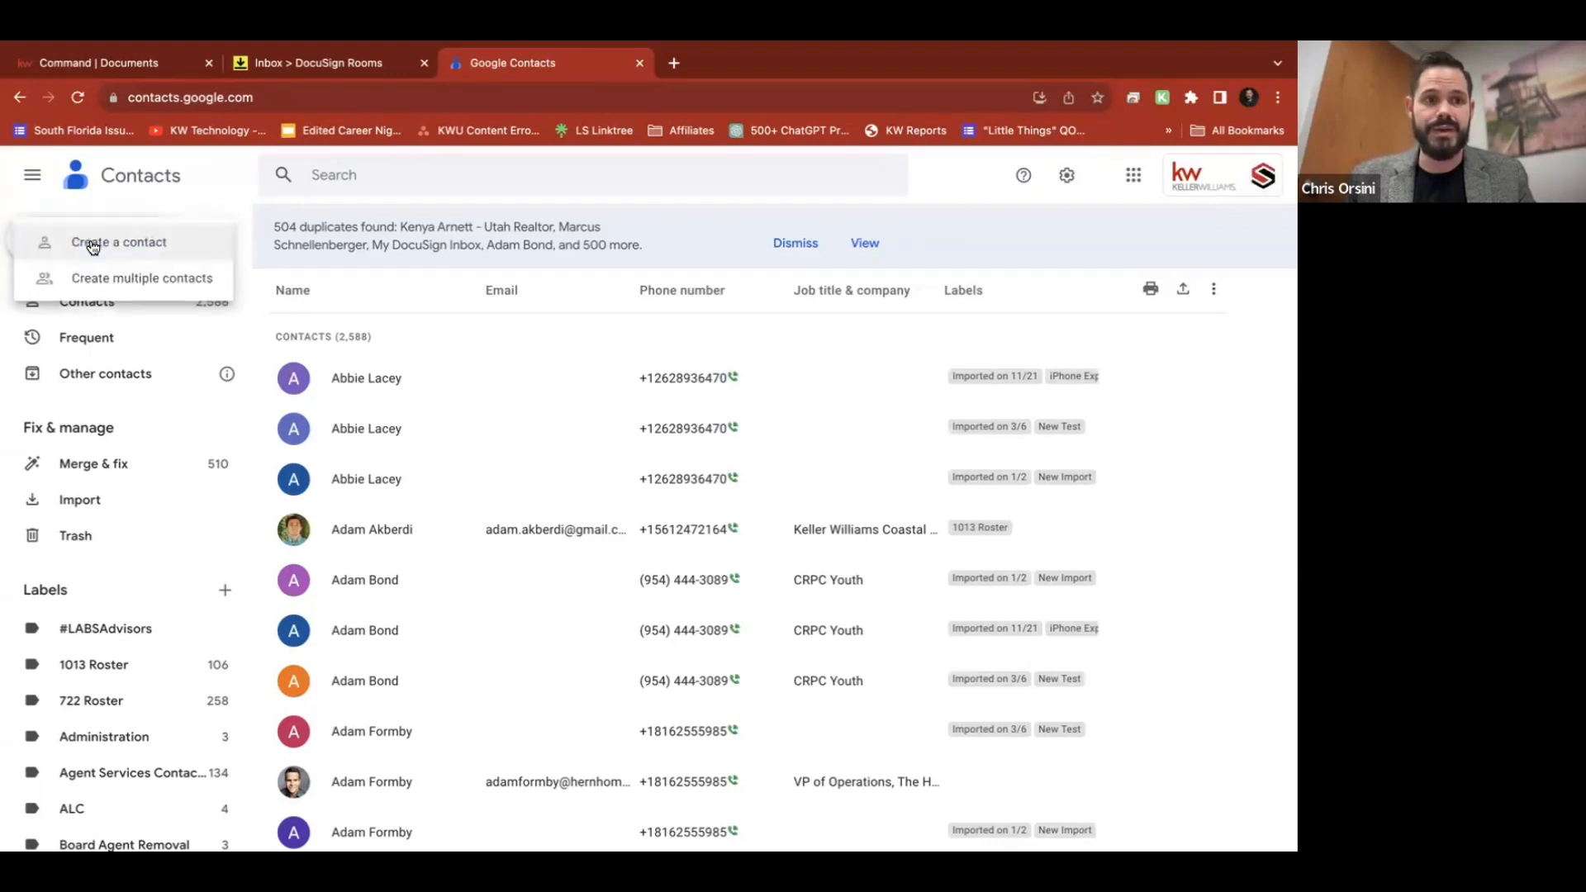
left_click(154, 250)
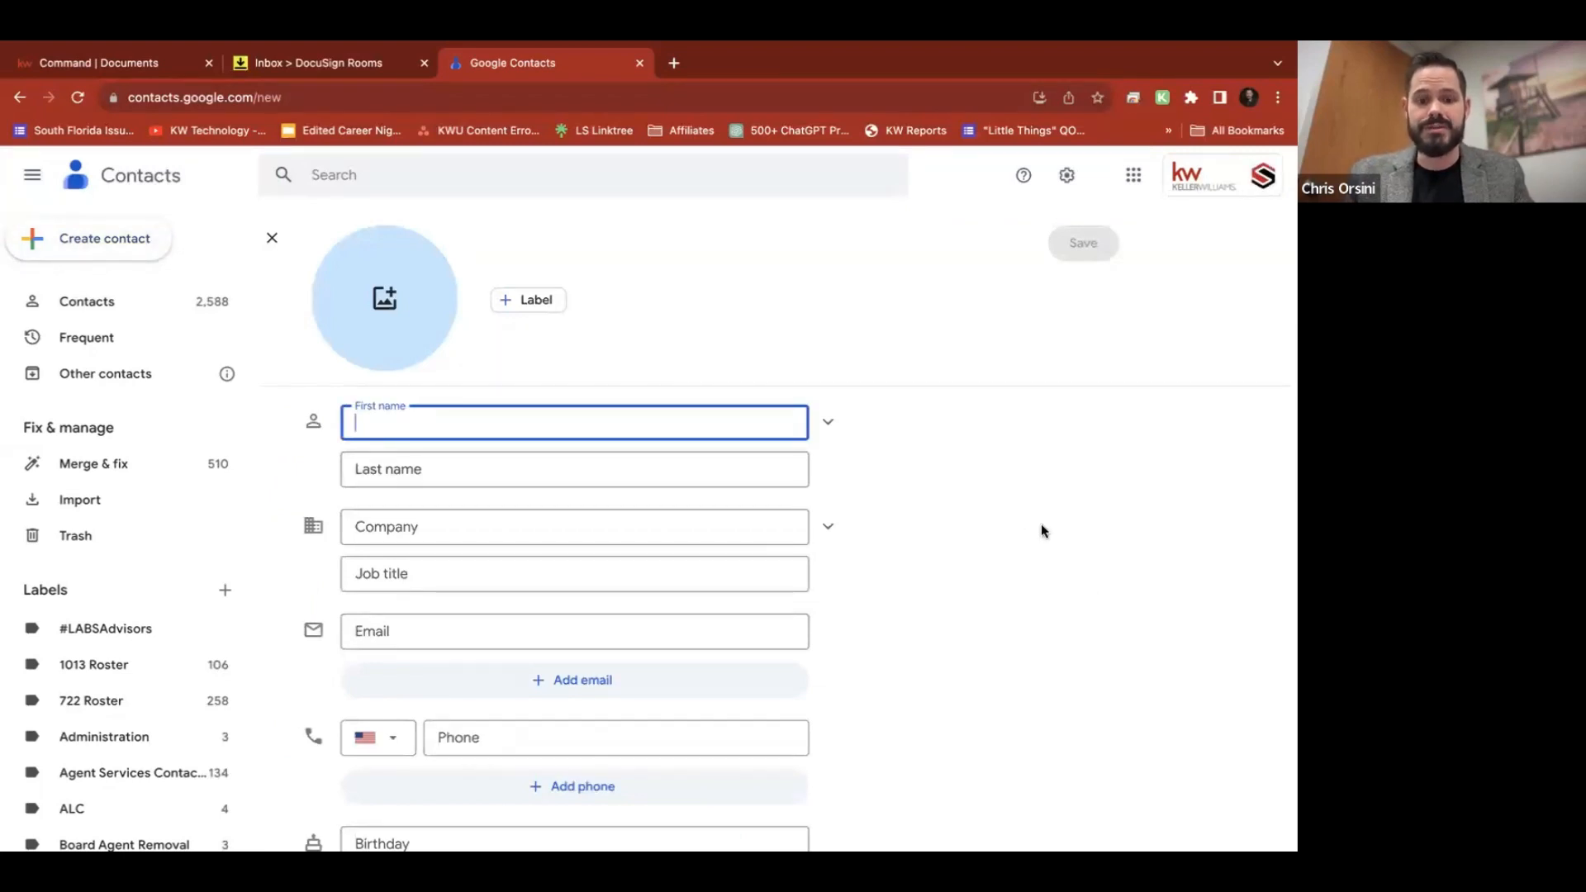
Name the contact DocuSign Inbox with the pasted rooms inbox email, then open another tab
type("Doc")
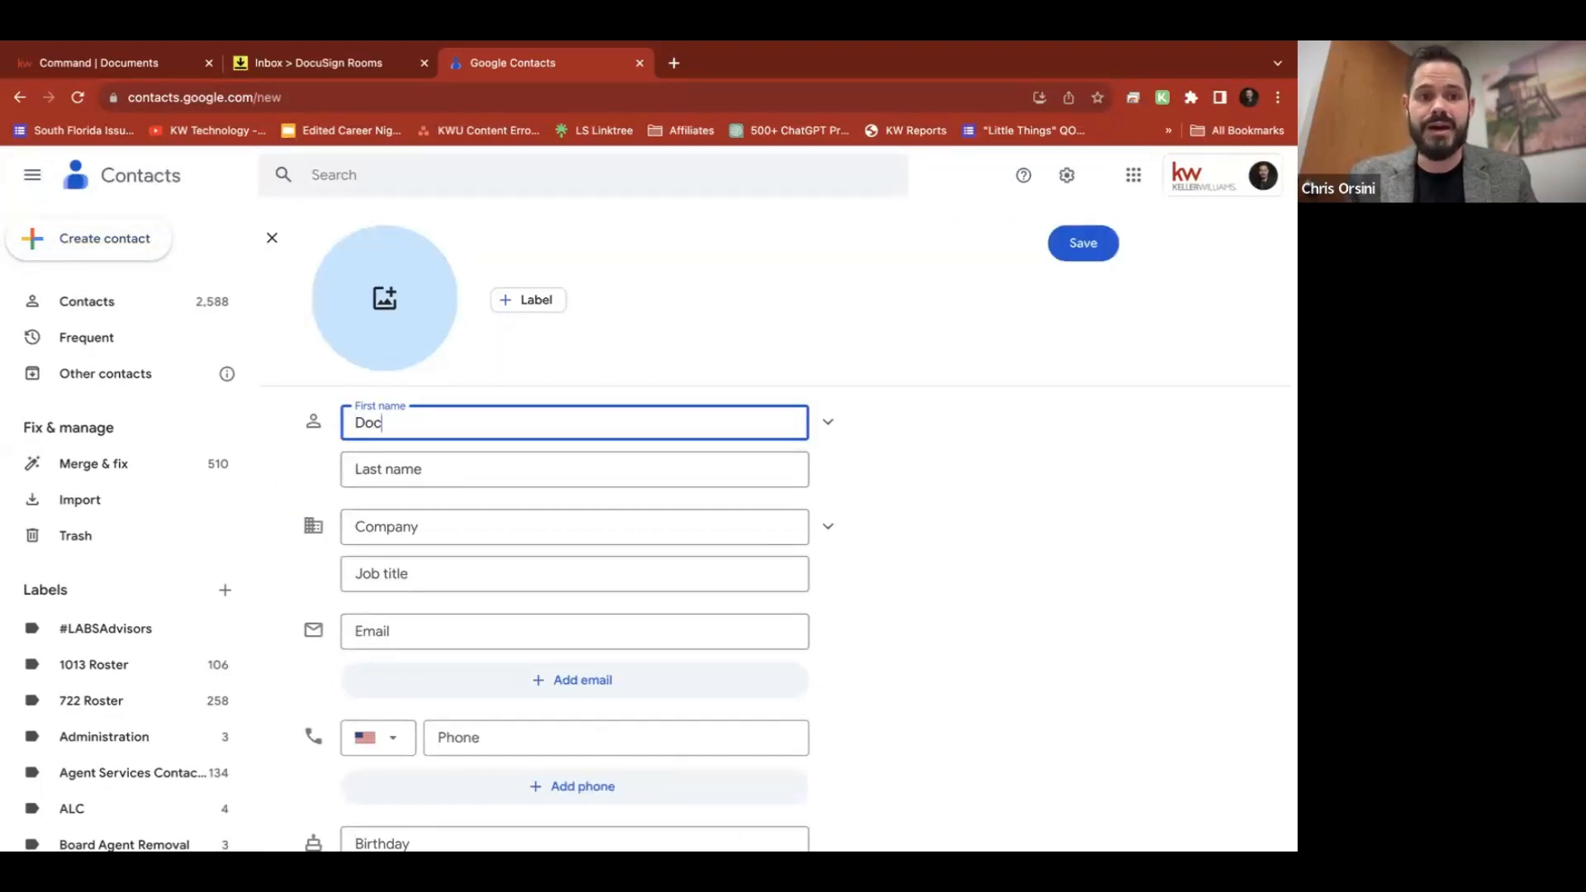
type("uSign")
key("Tab")
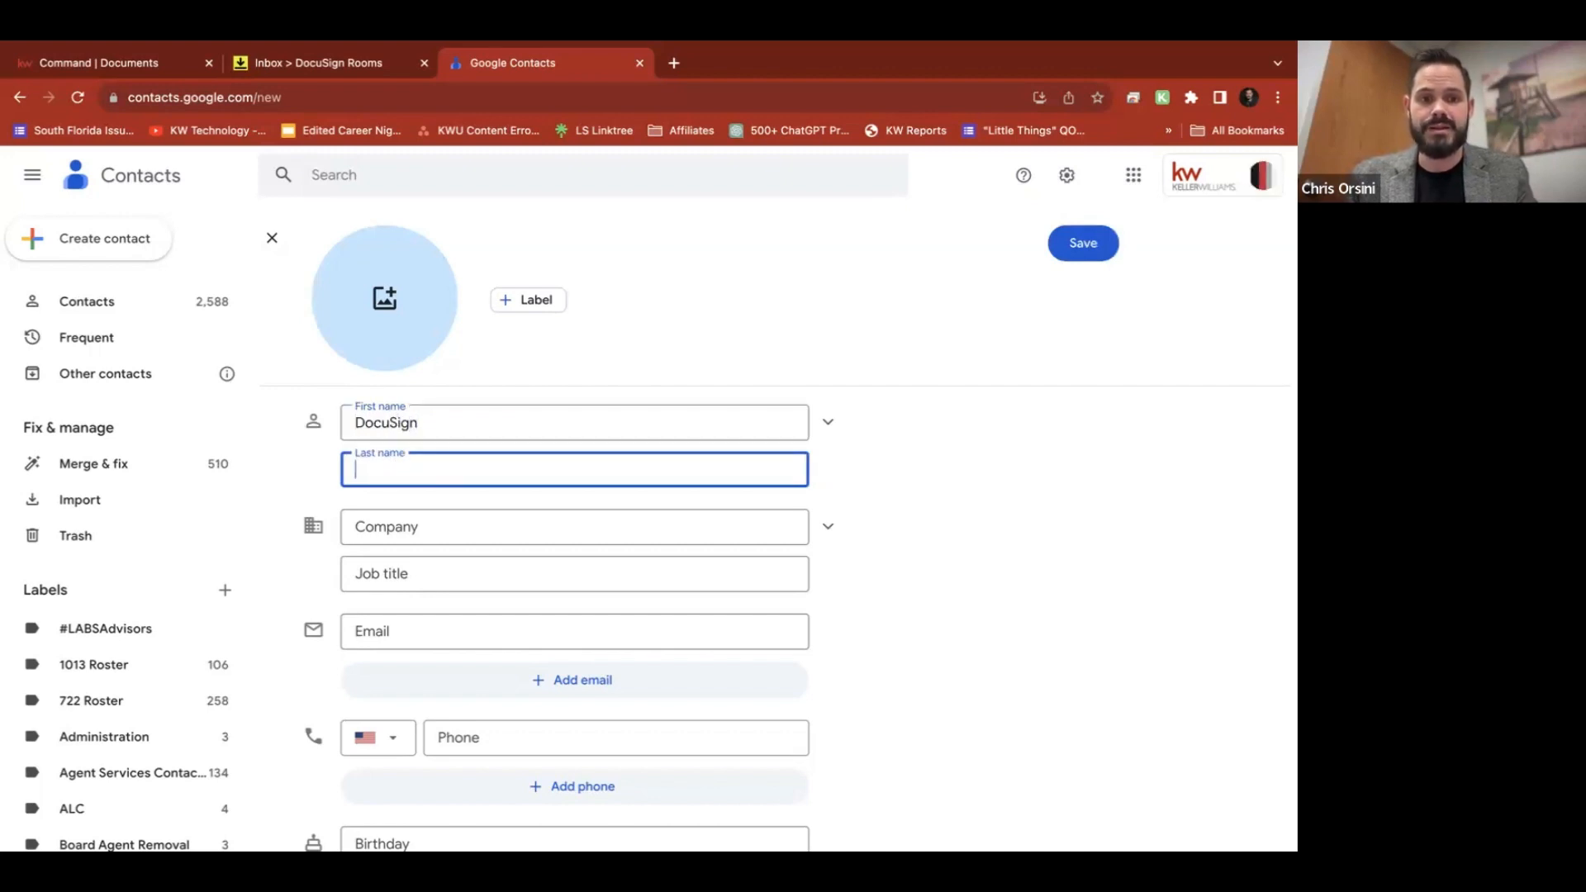
type("Inbox")
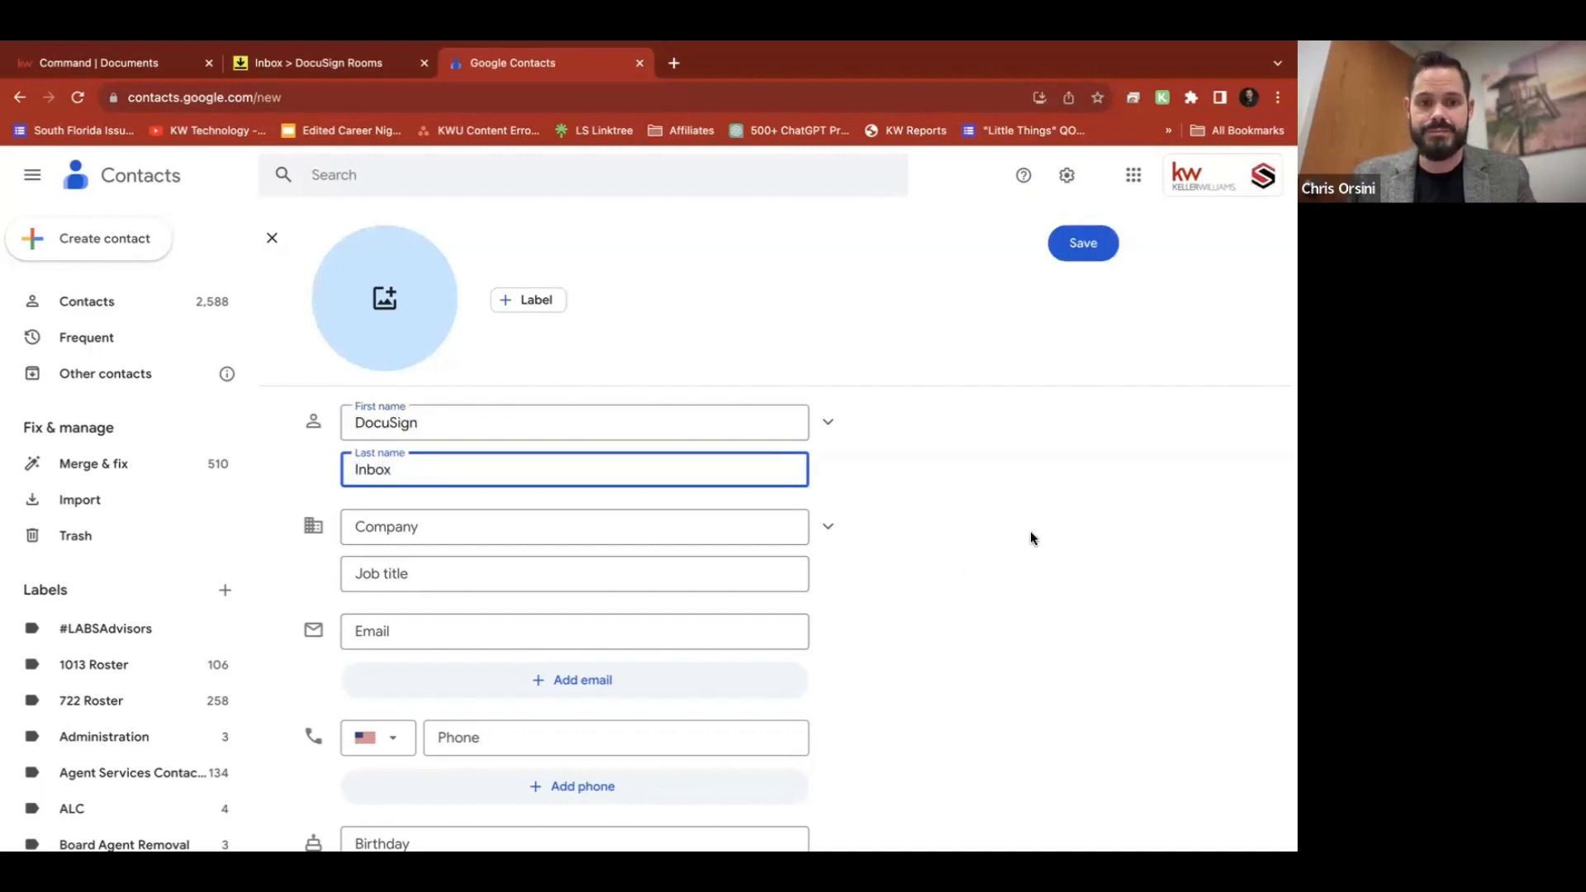
left_click(640, 633)
key("ctrl+v")
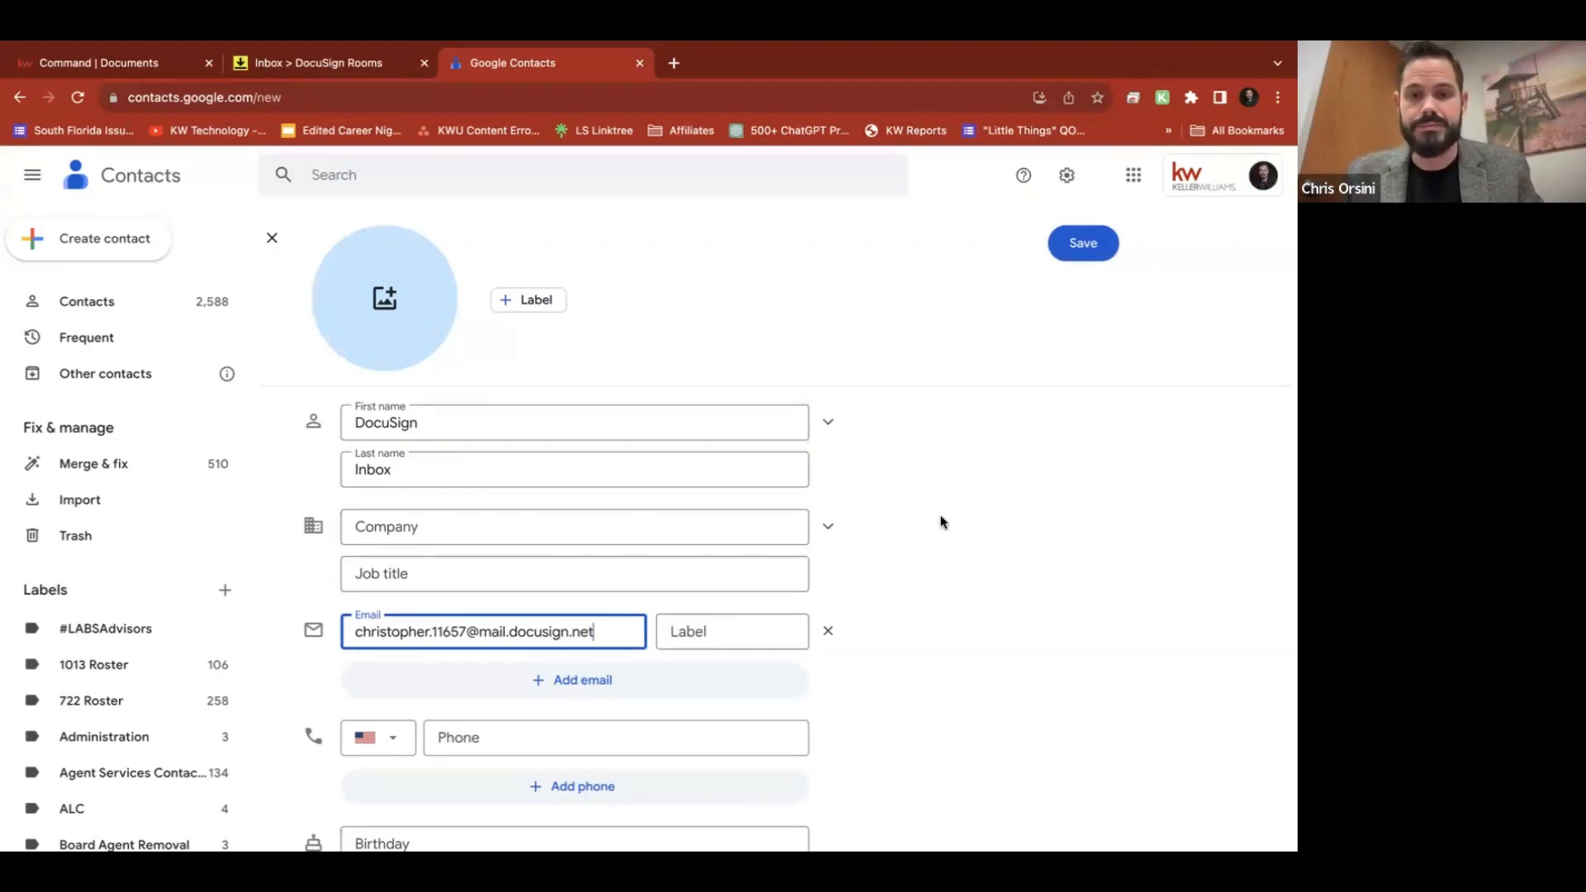
key("ctrl+t")
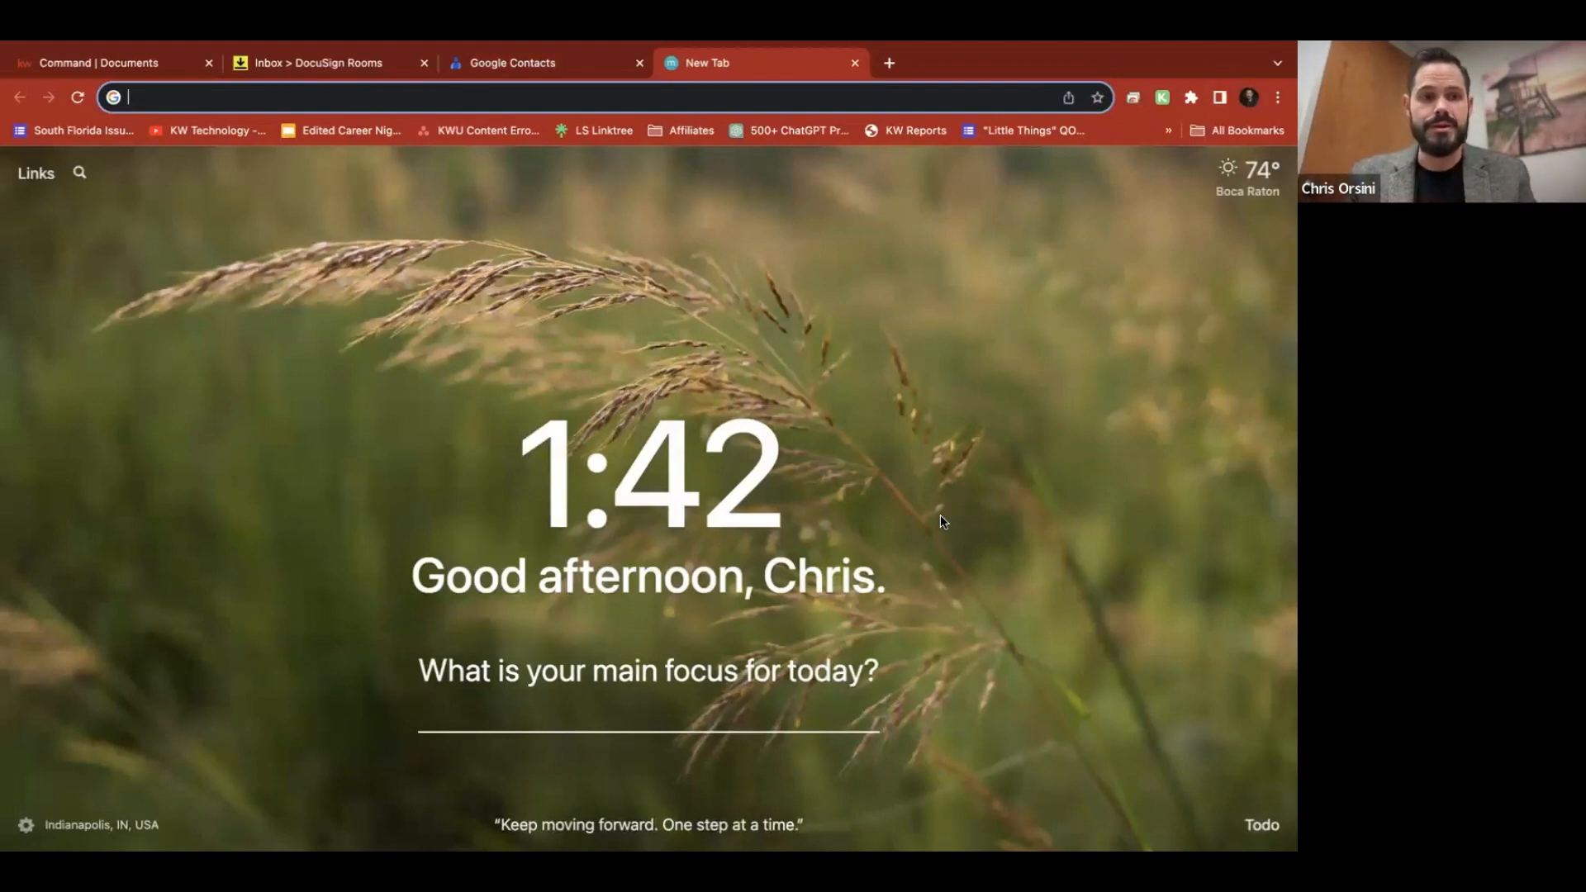
Load gmail.com, preview the Labs Advisor application image attachment, and close it
type("gmail.com")
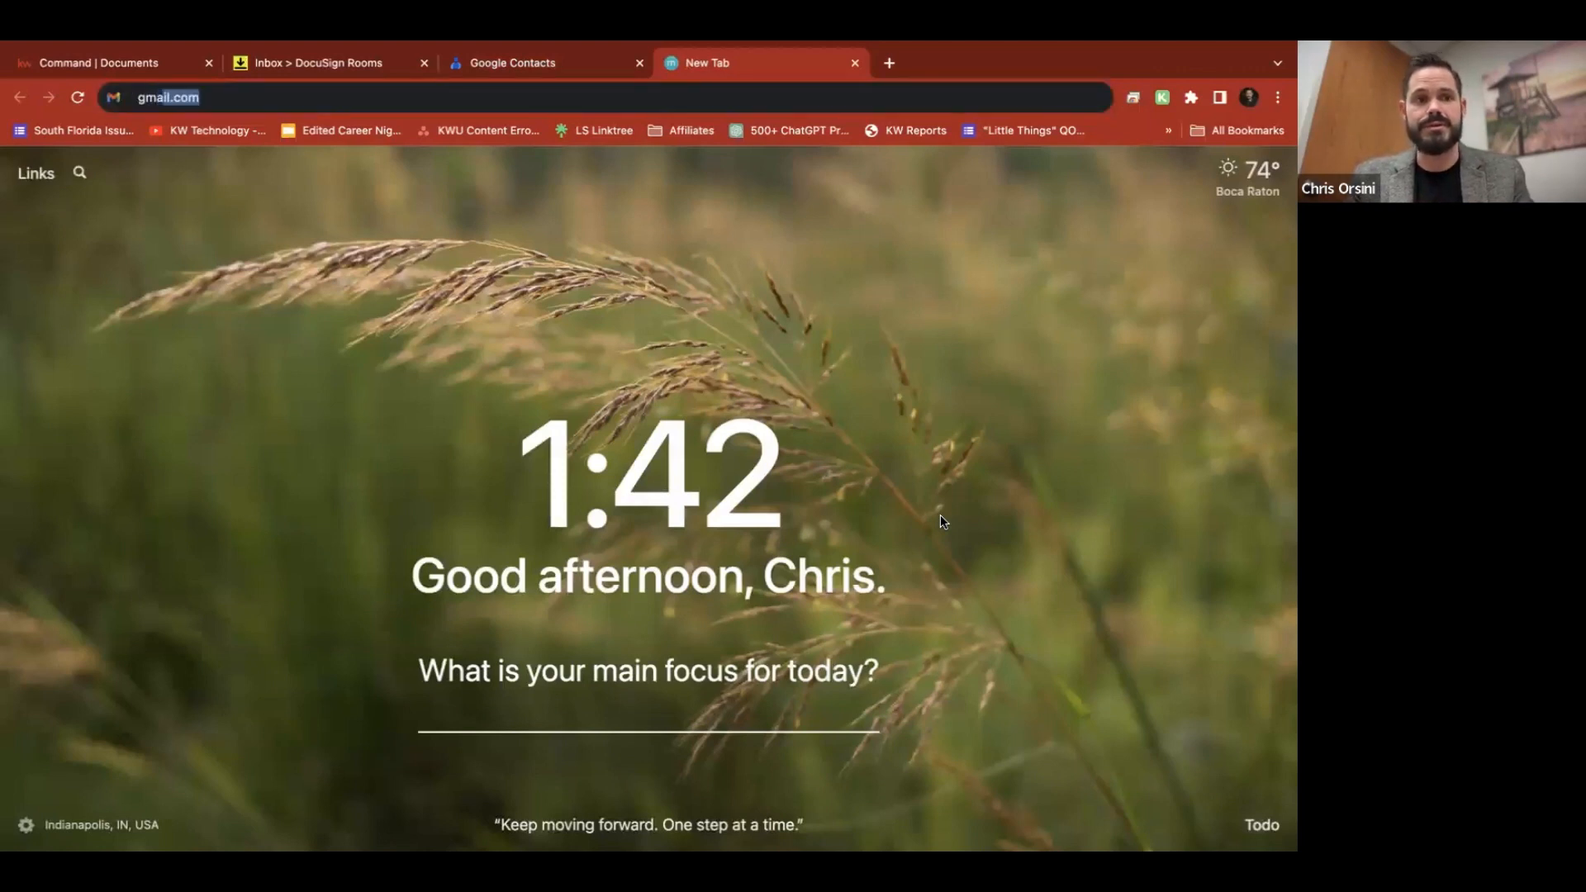
key("Return")
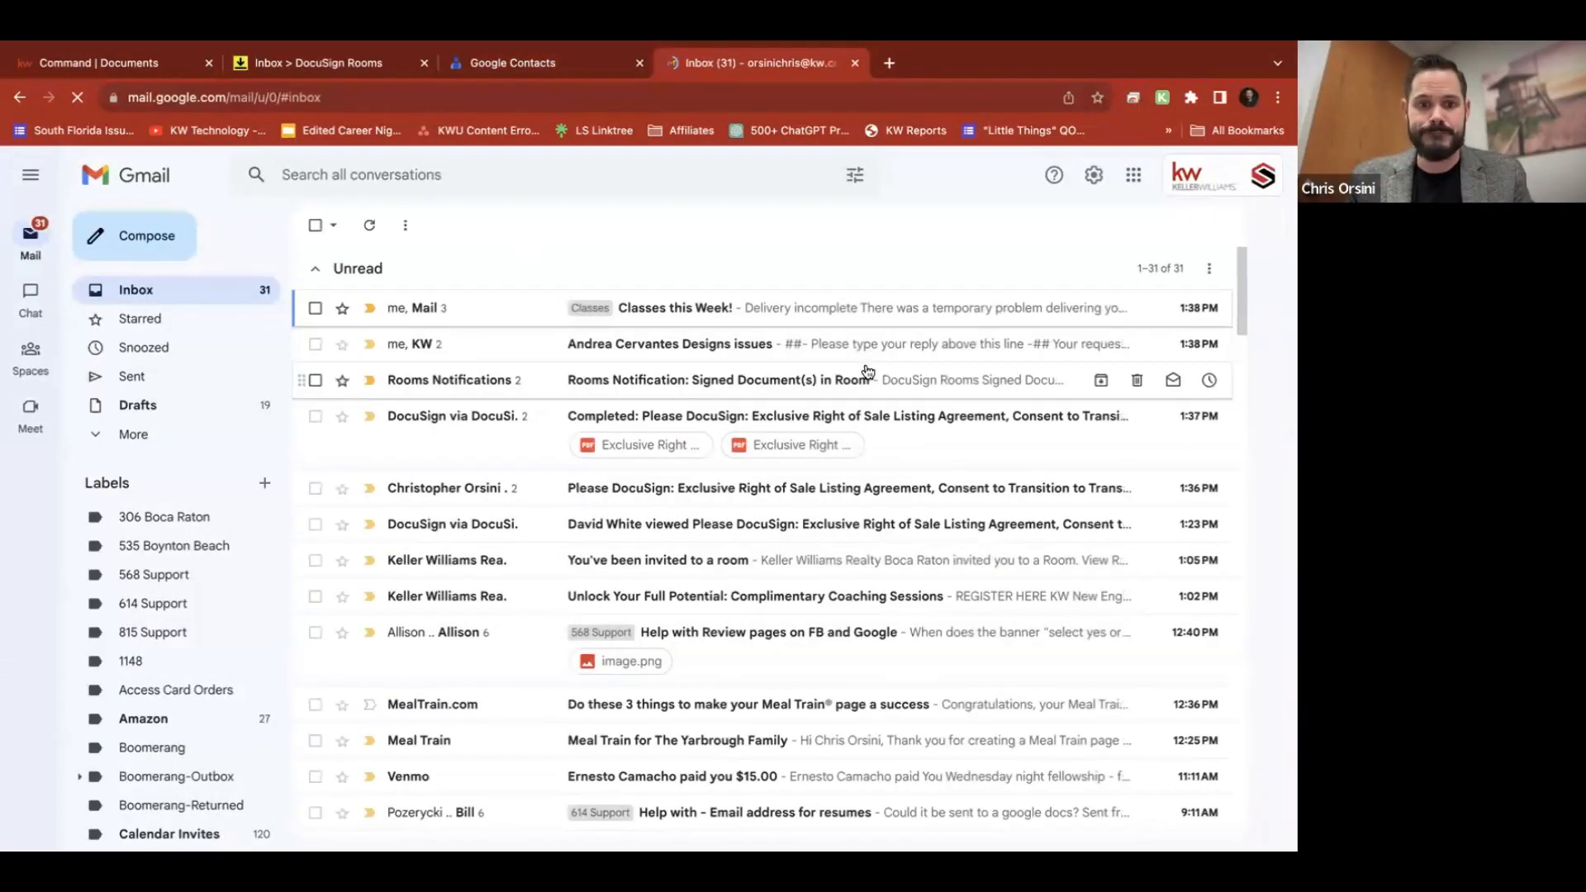
scroll(791, 648, "down", 5)
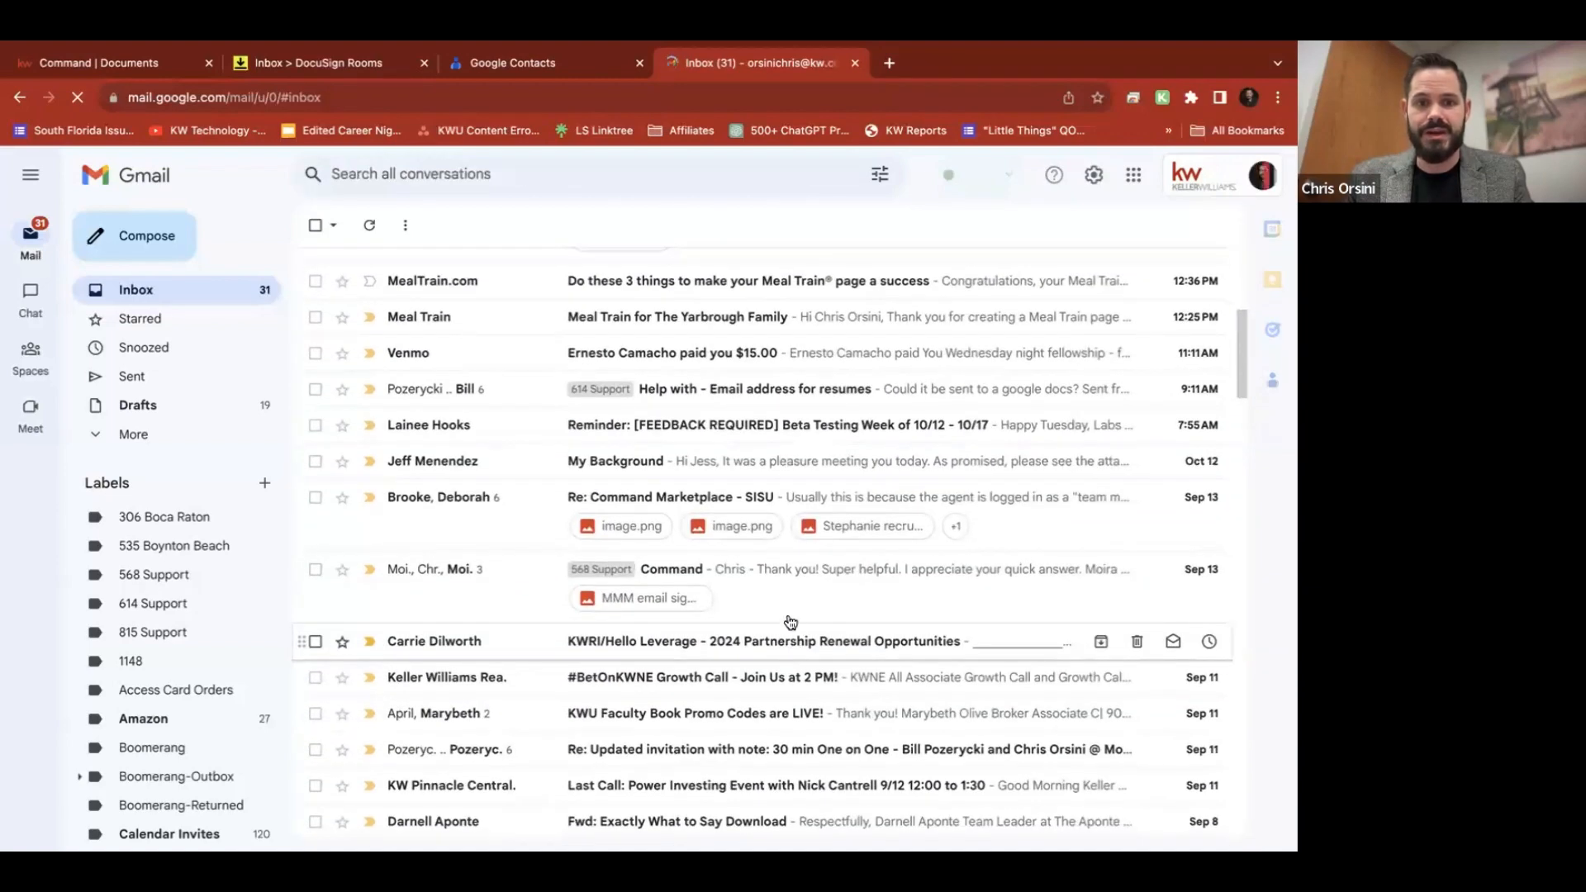
scroll(793, 645, "down", 2)
scroll(790, 622, "down", 12)
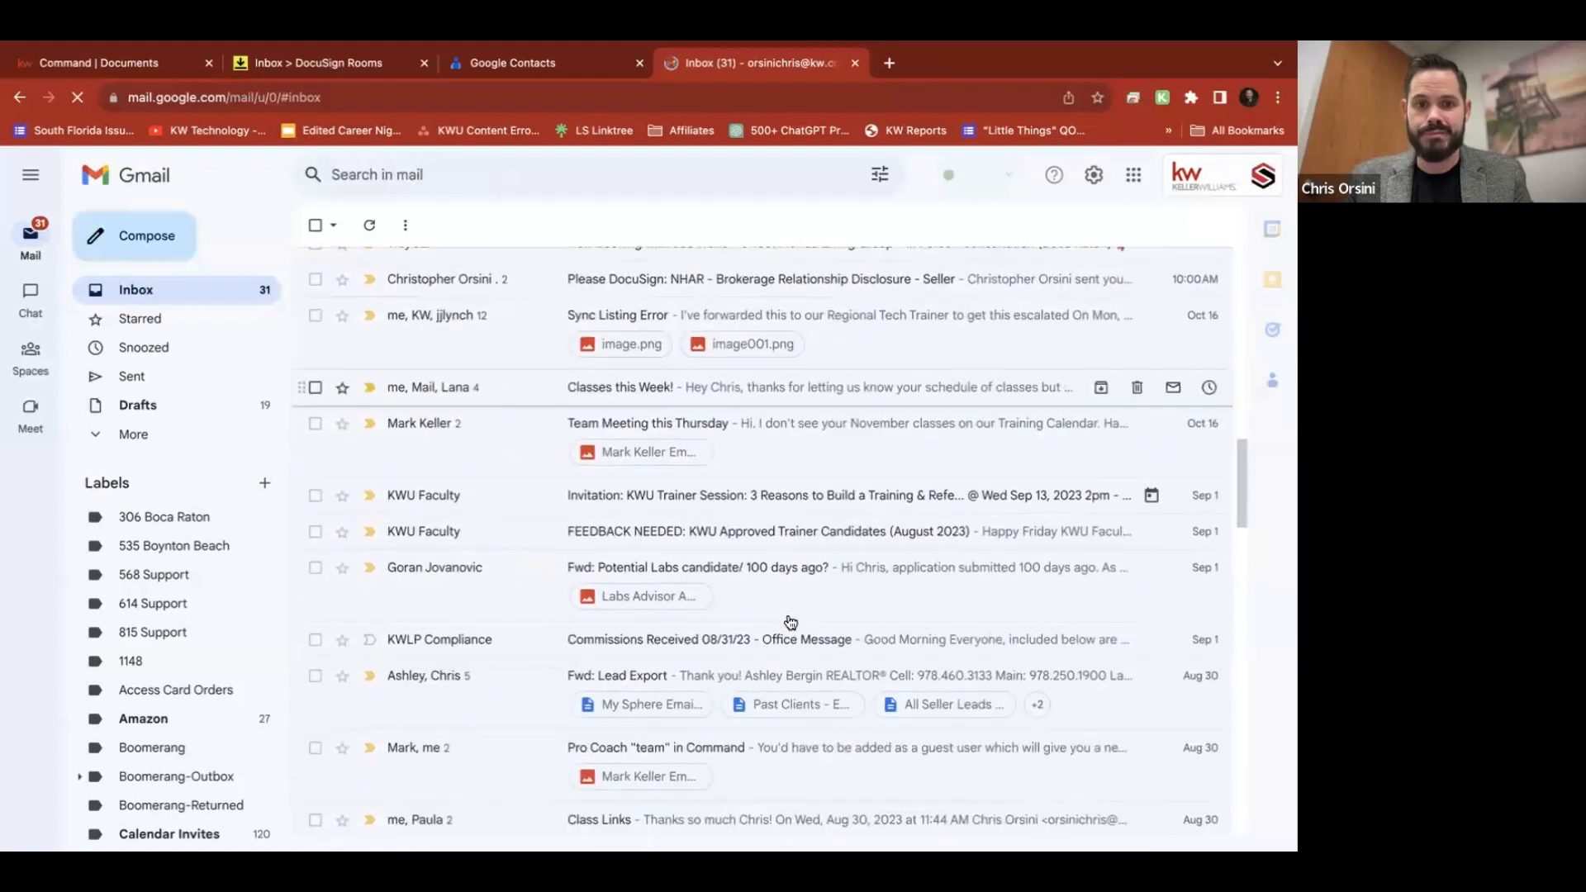
scroll(790, 622, "down", 1)
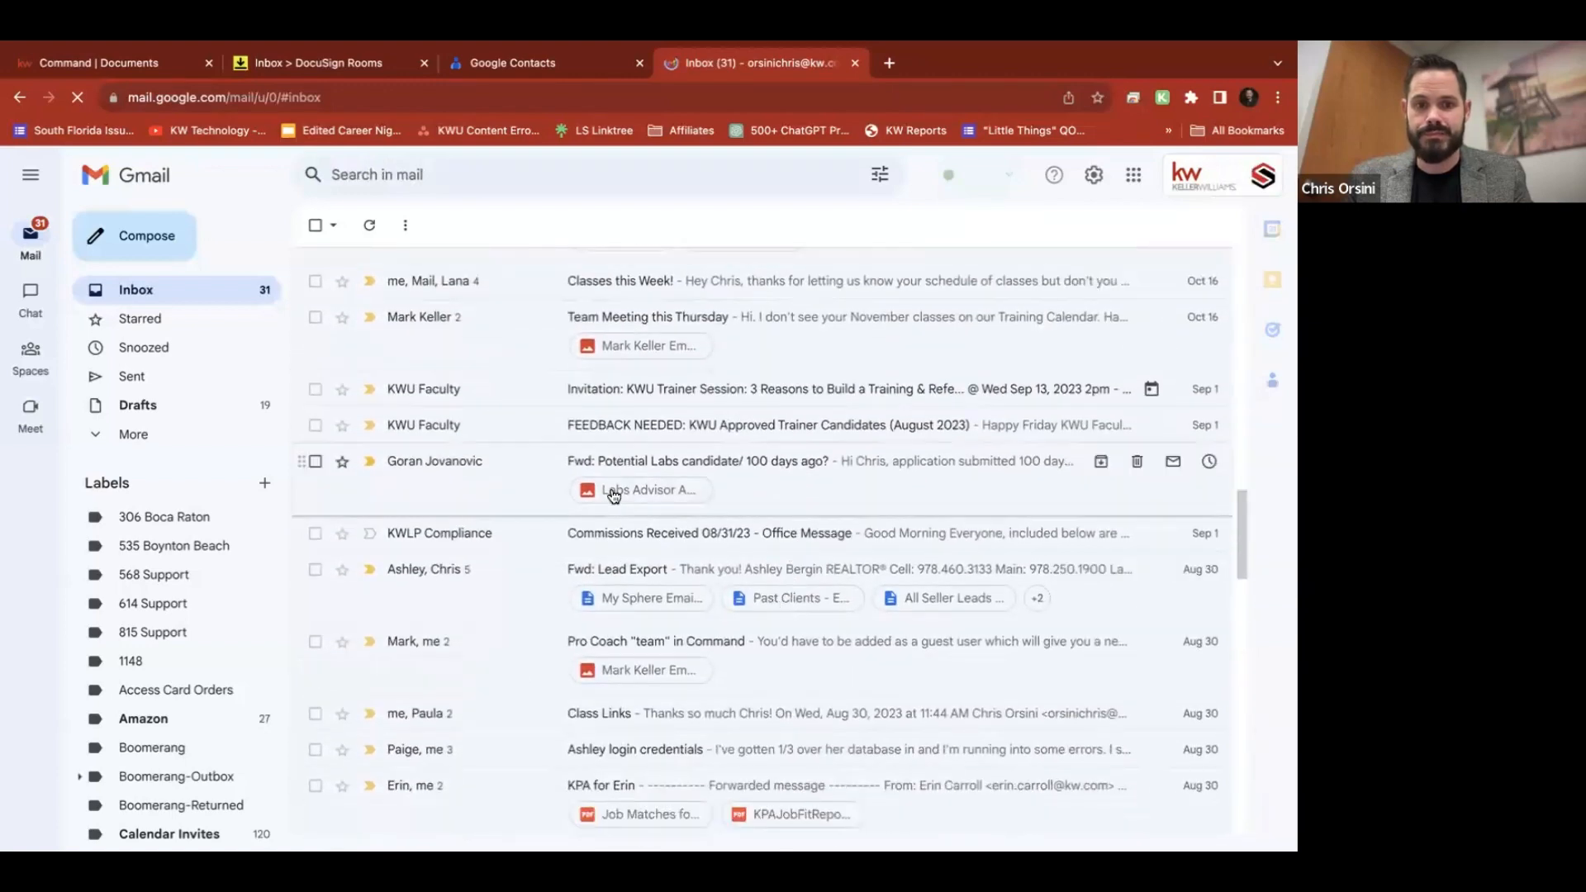
left_click(653, 490)
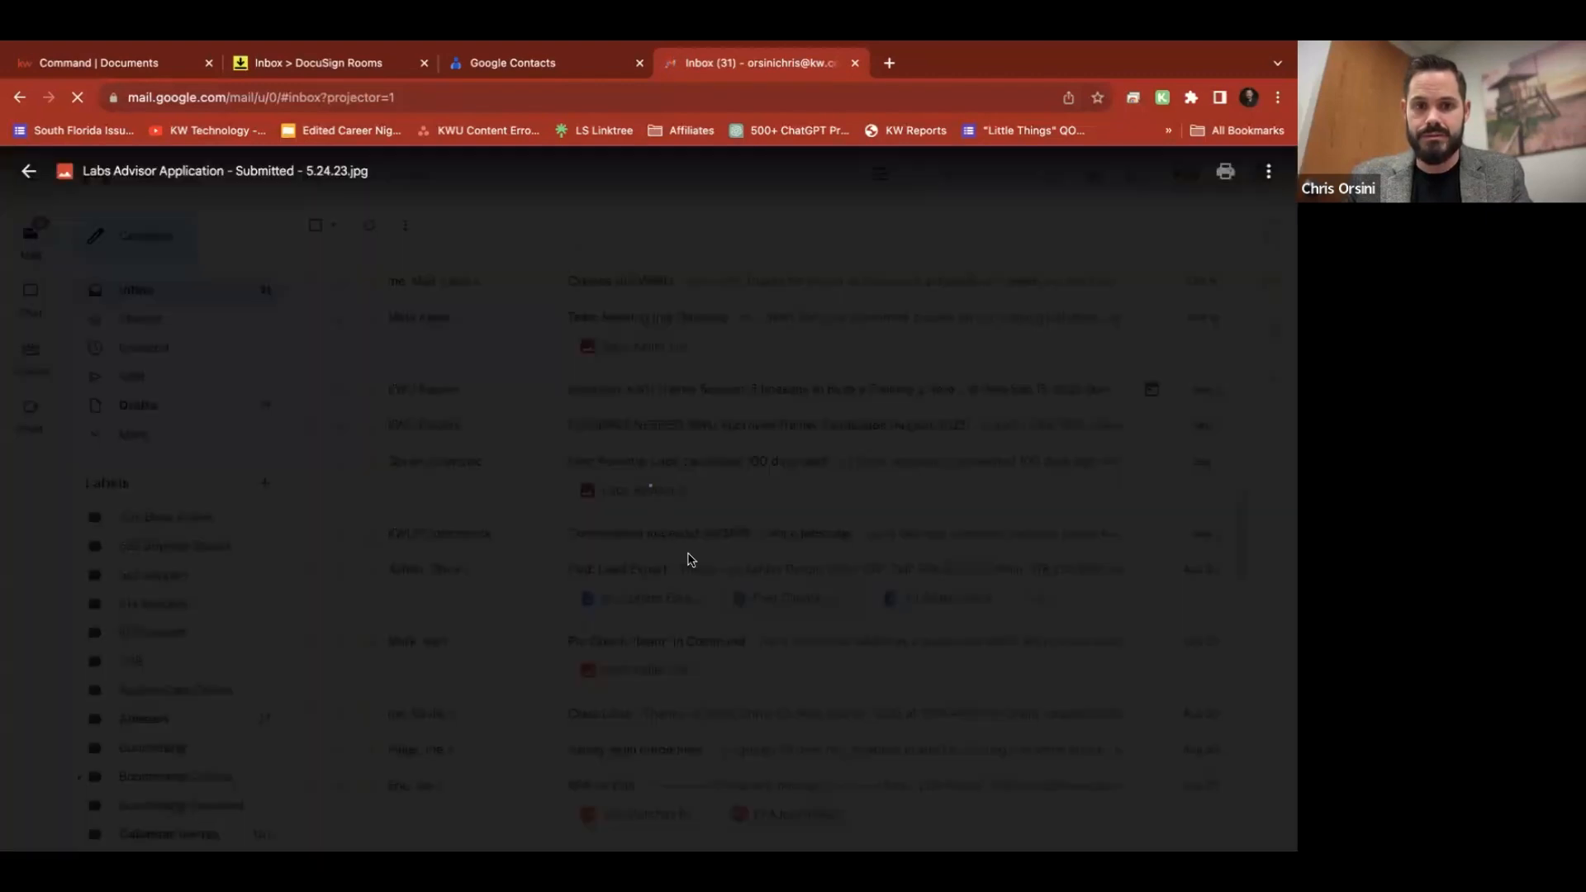
key("Escape")
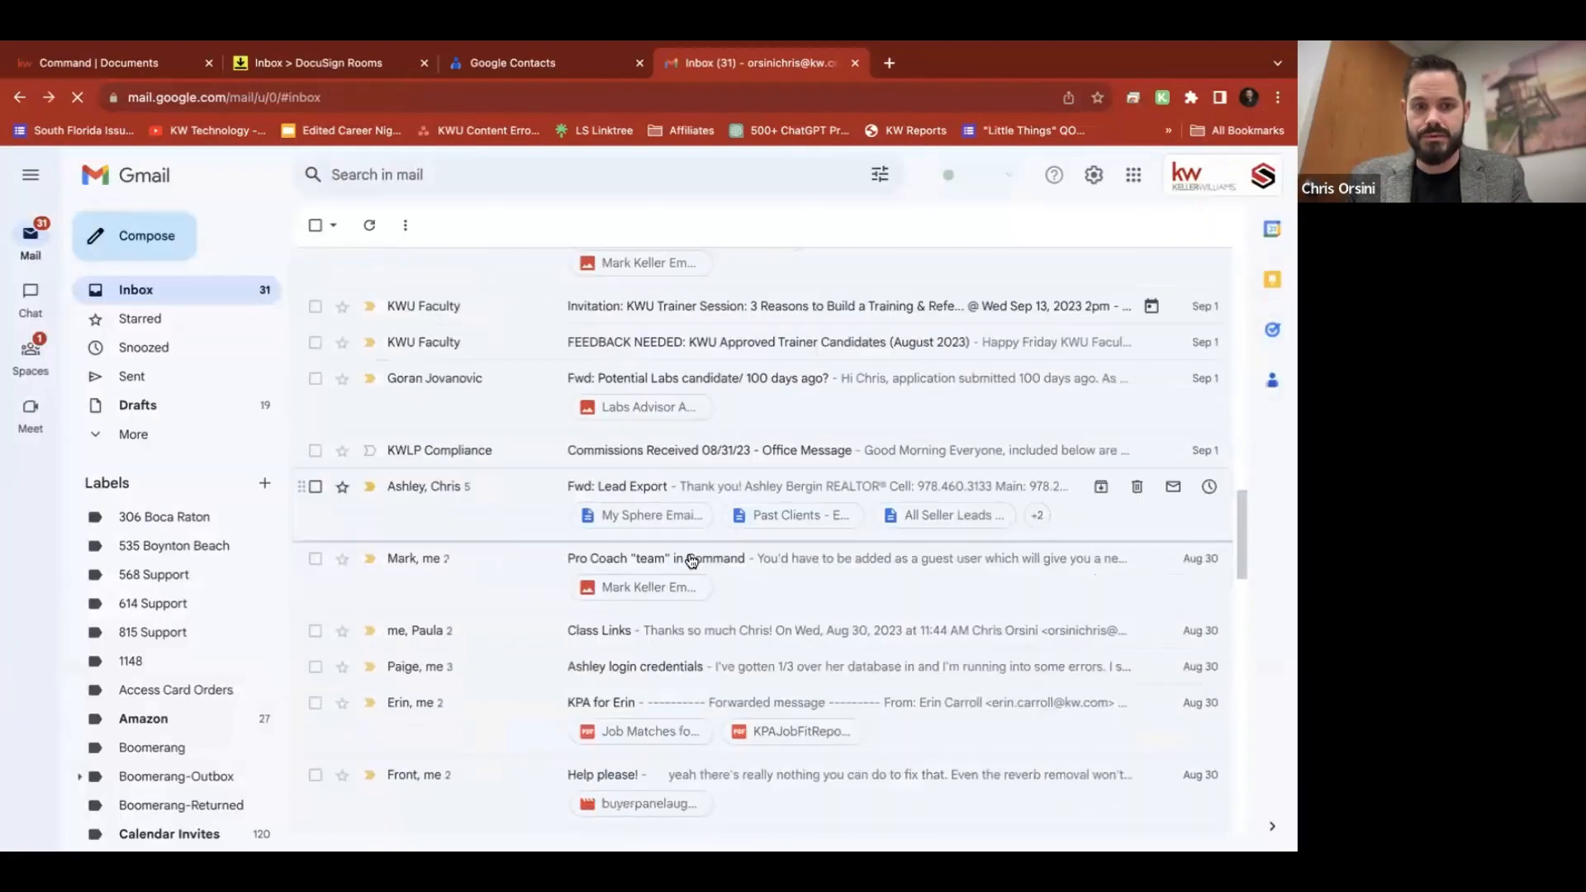
Return to the top of the inbox and open, then dismiss, the advanced search options
scroll(692, 561, "up", 15)
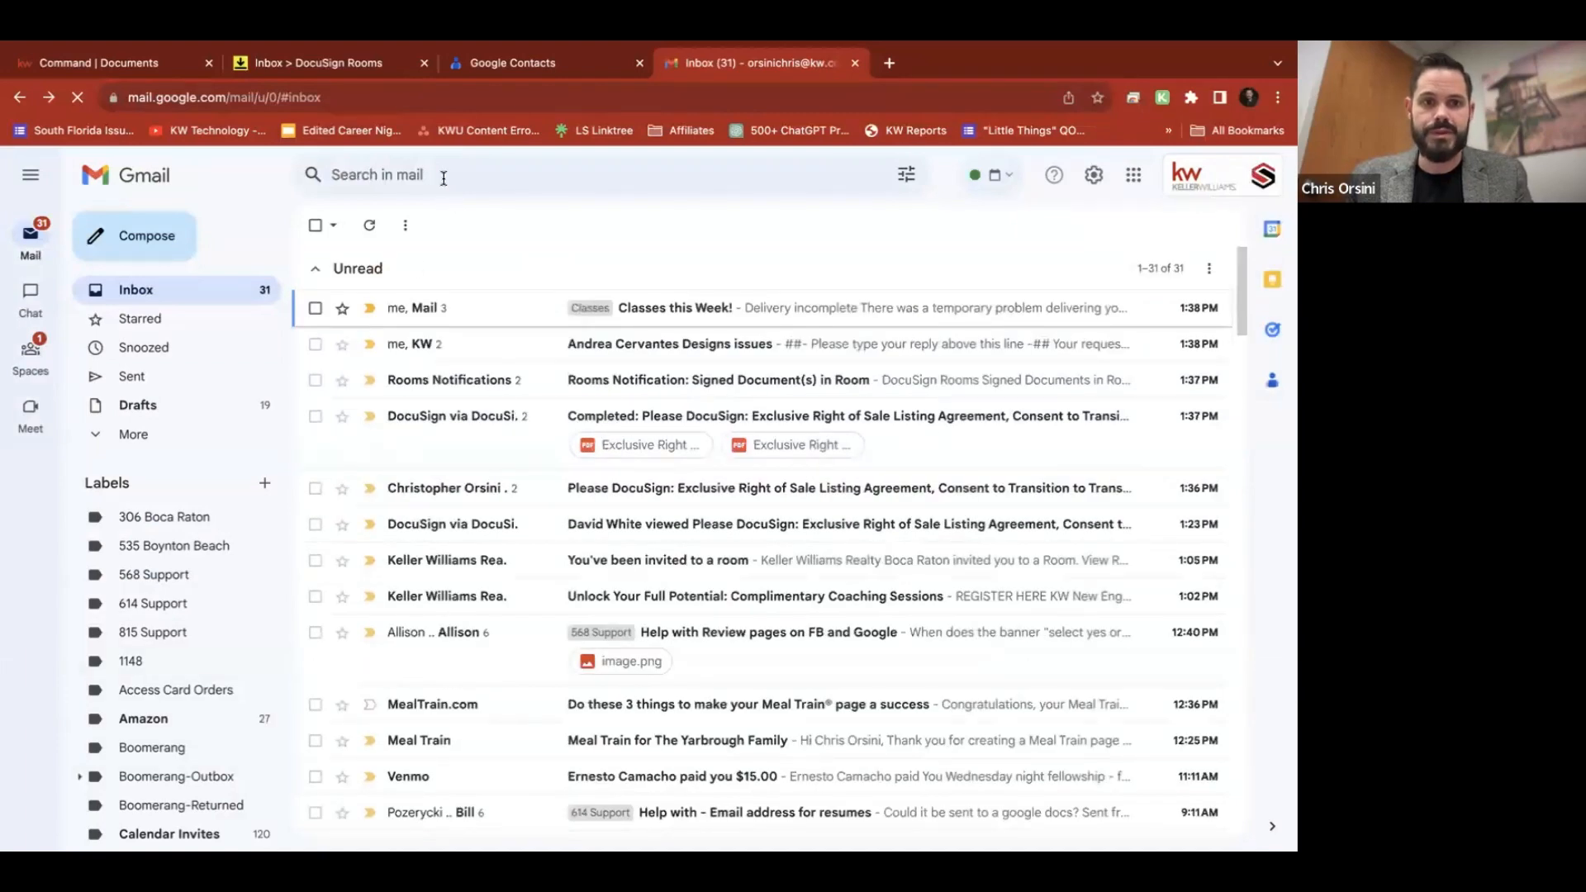
left_click(443, 178)
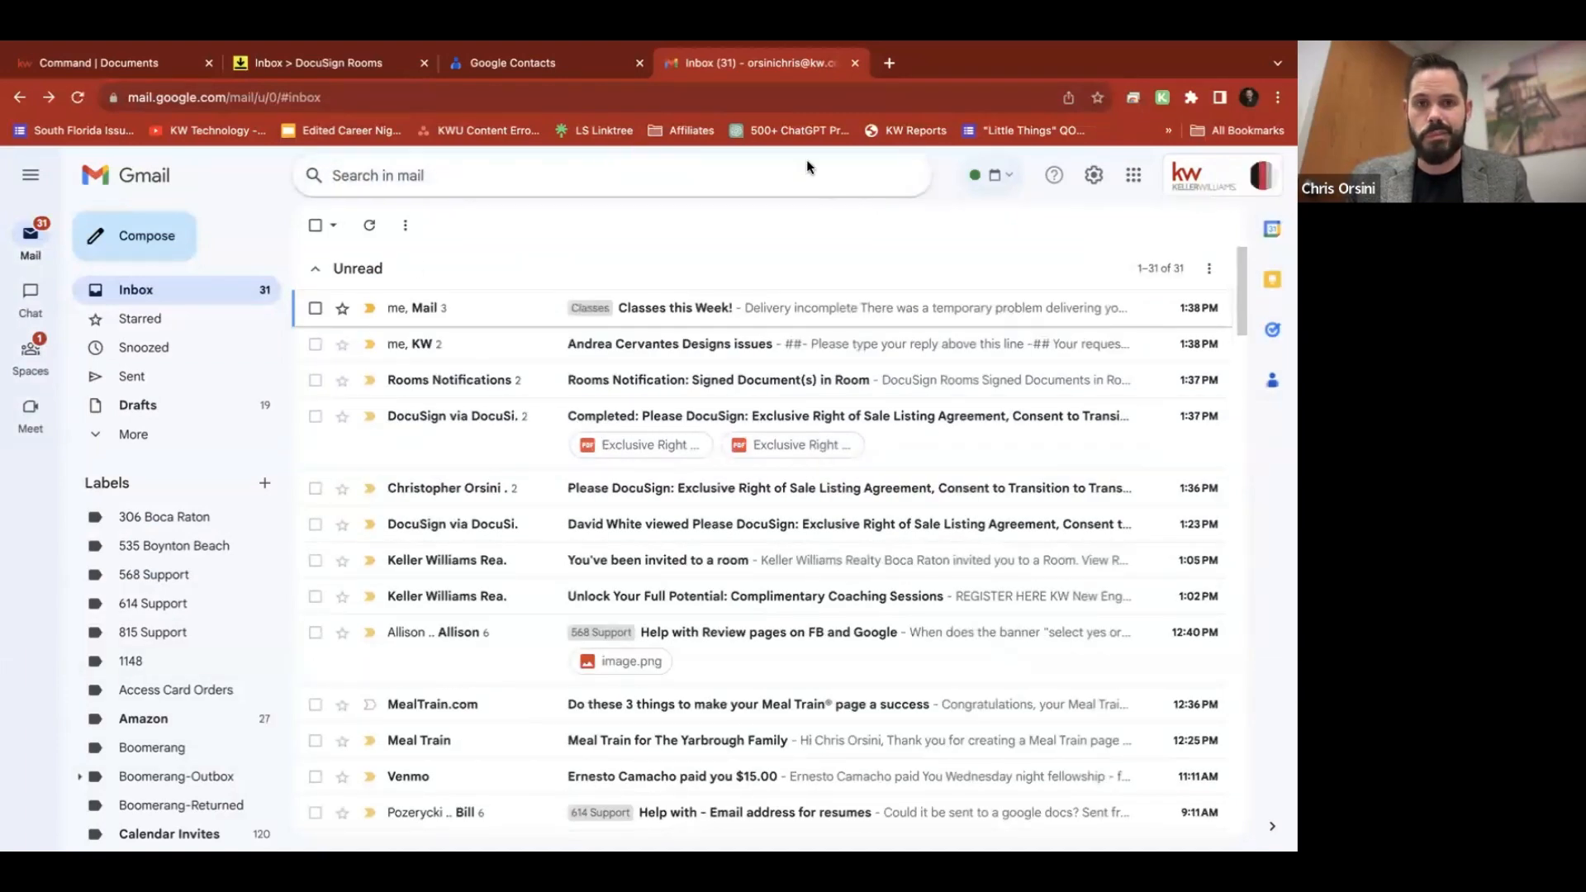
left_click(712, 179)
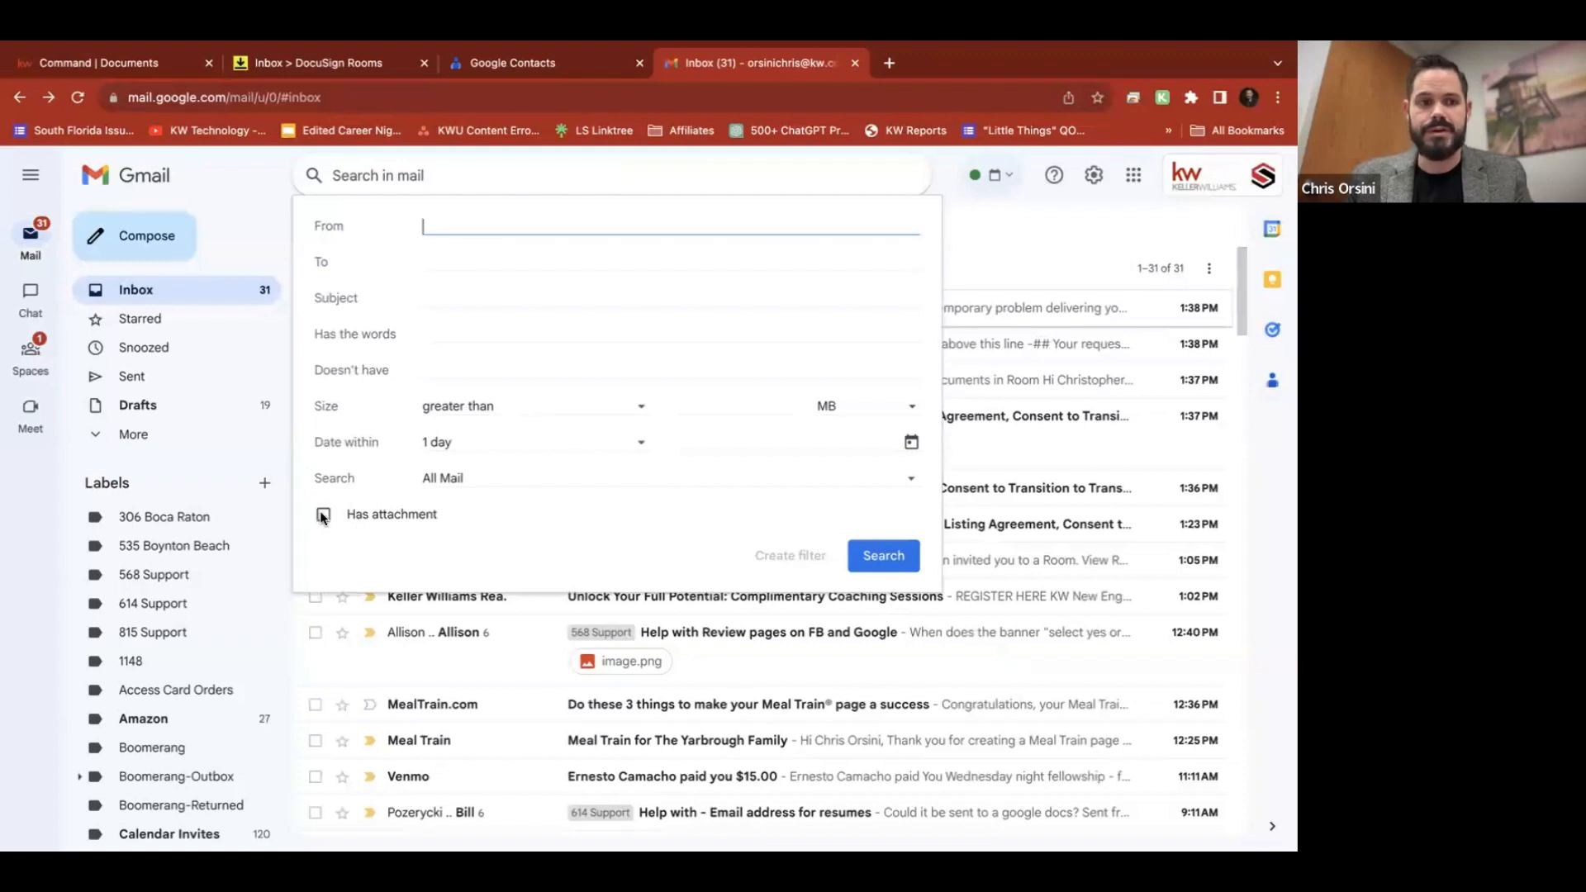
left_click(1095, 230)
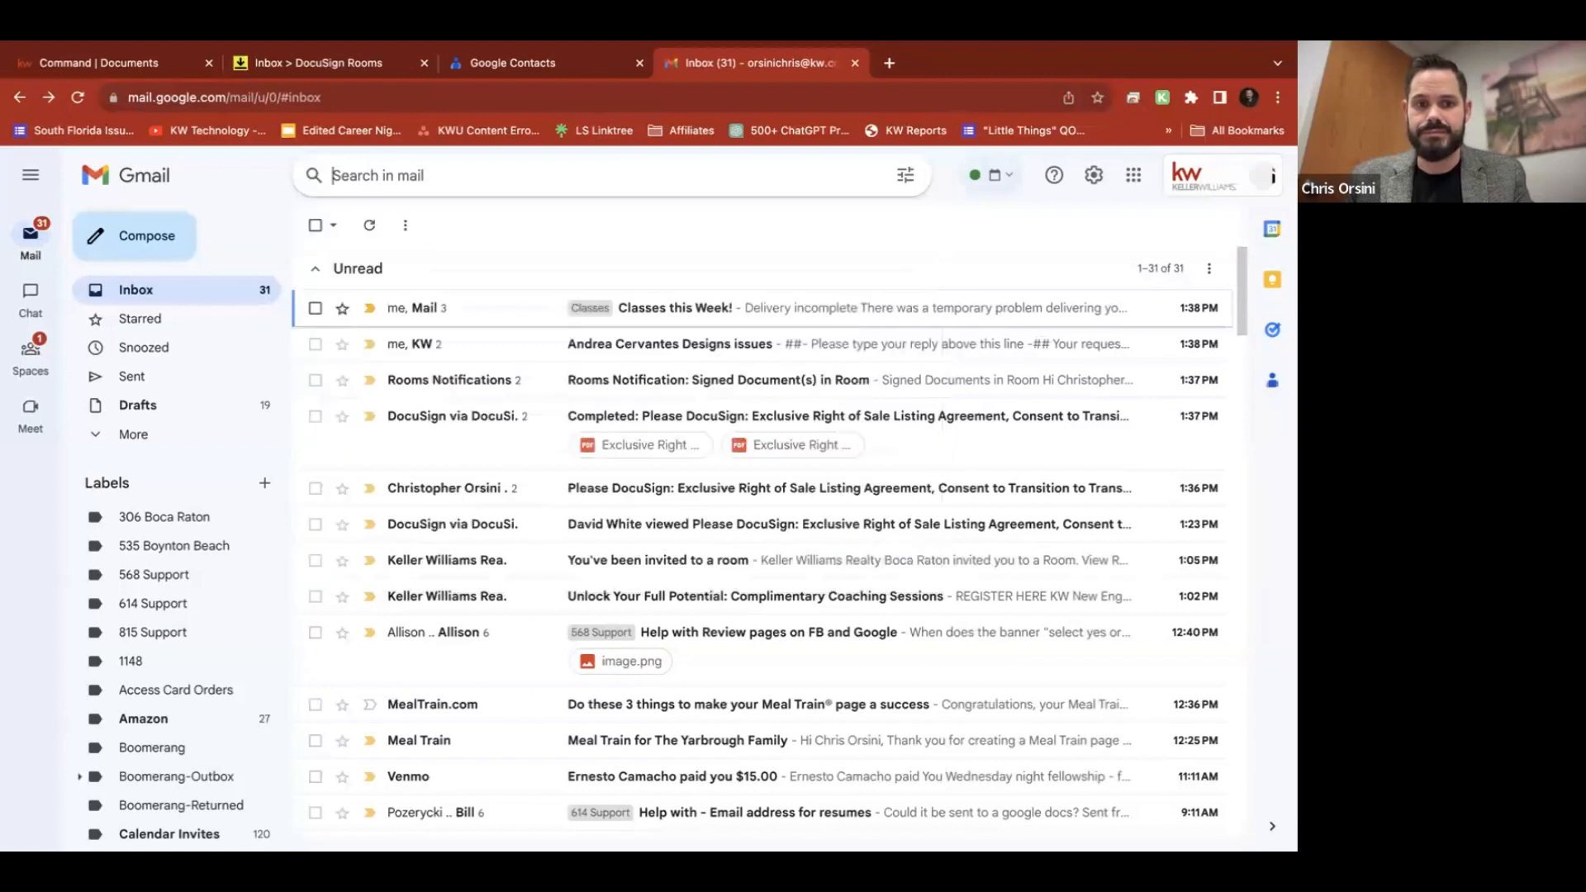
left_click(906, 175)
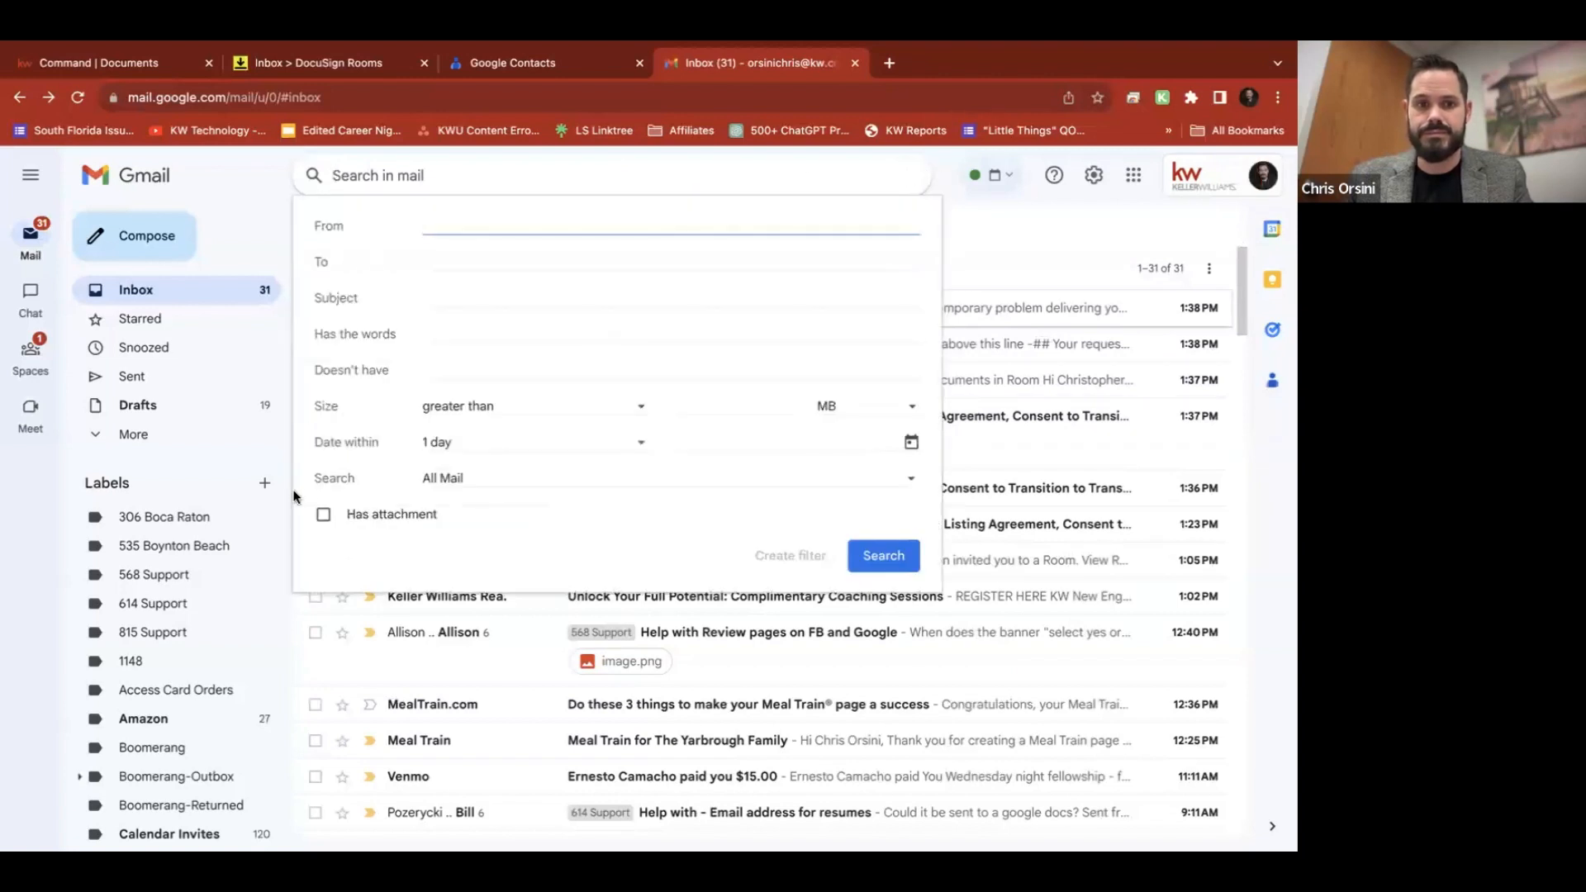
key("Escape")
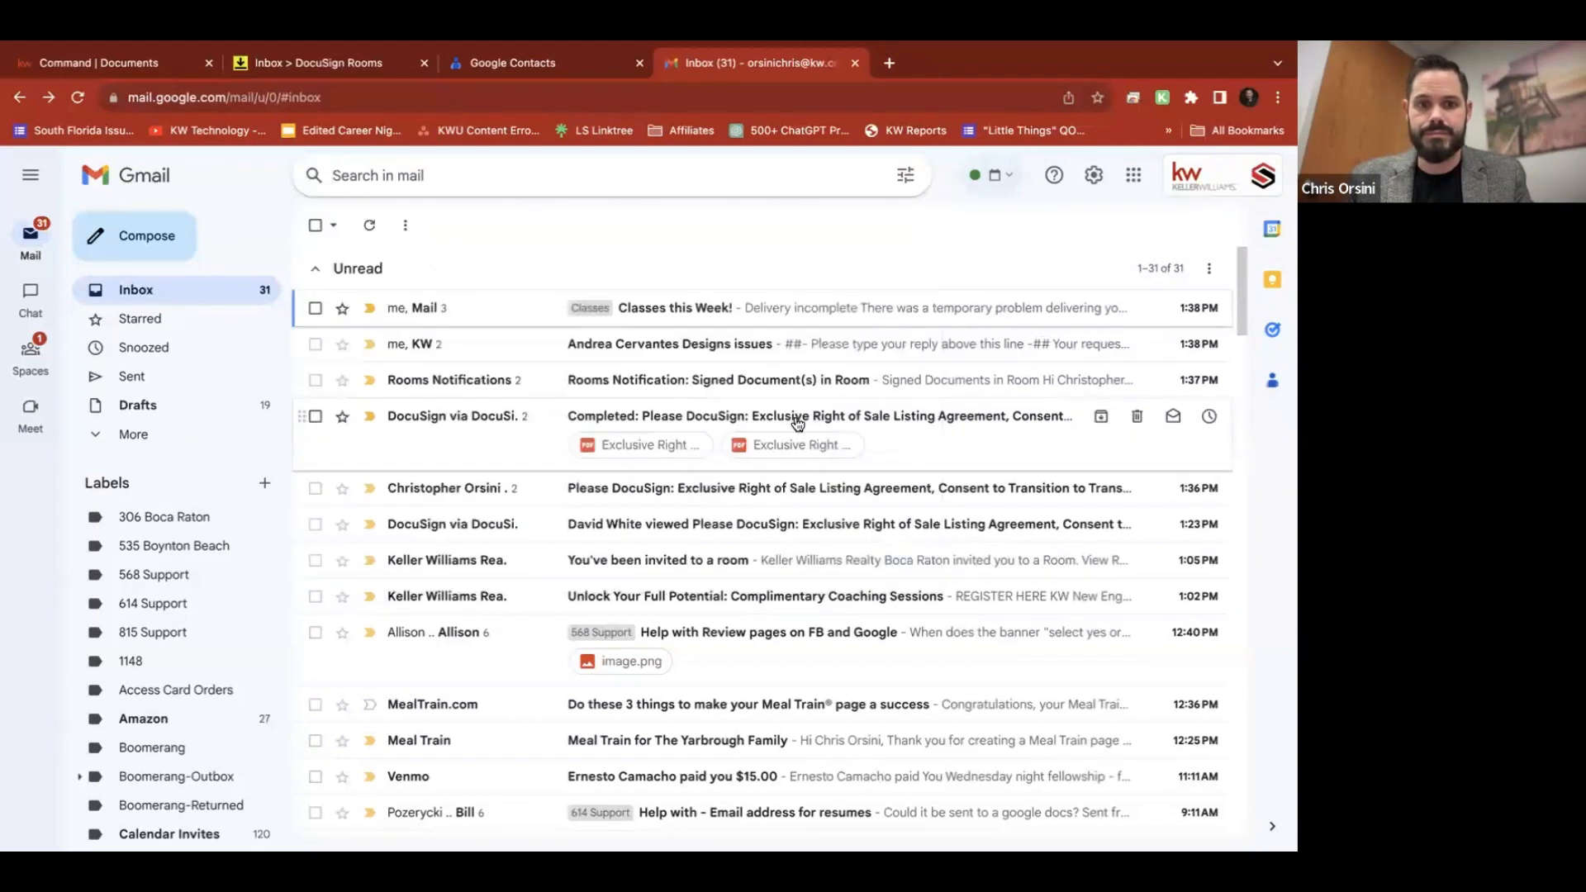
Forward the Completed DocuSign listing agreement email to the DocuSign Inbox contact and send it
left_click(506, 446)
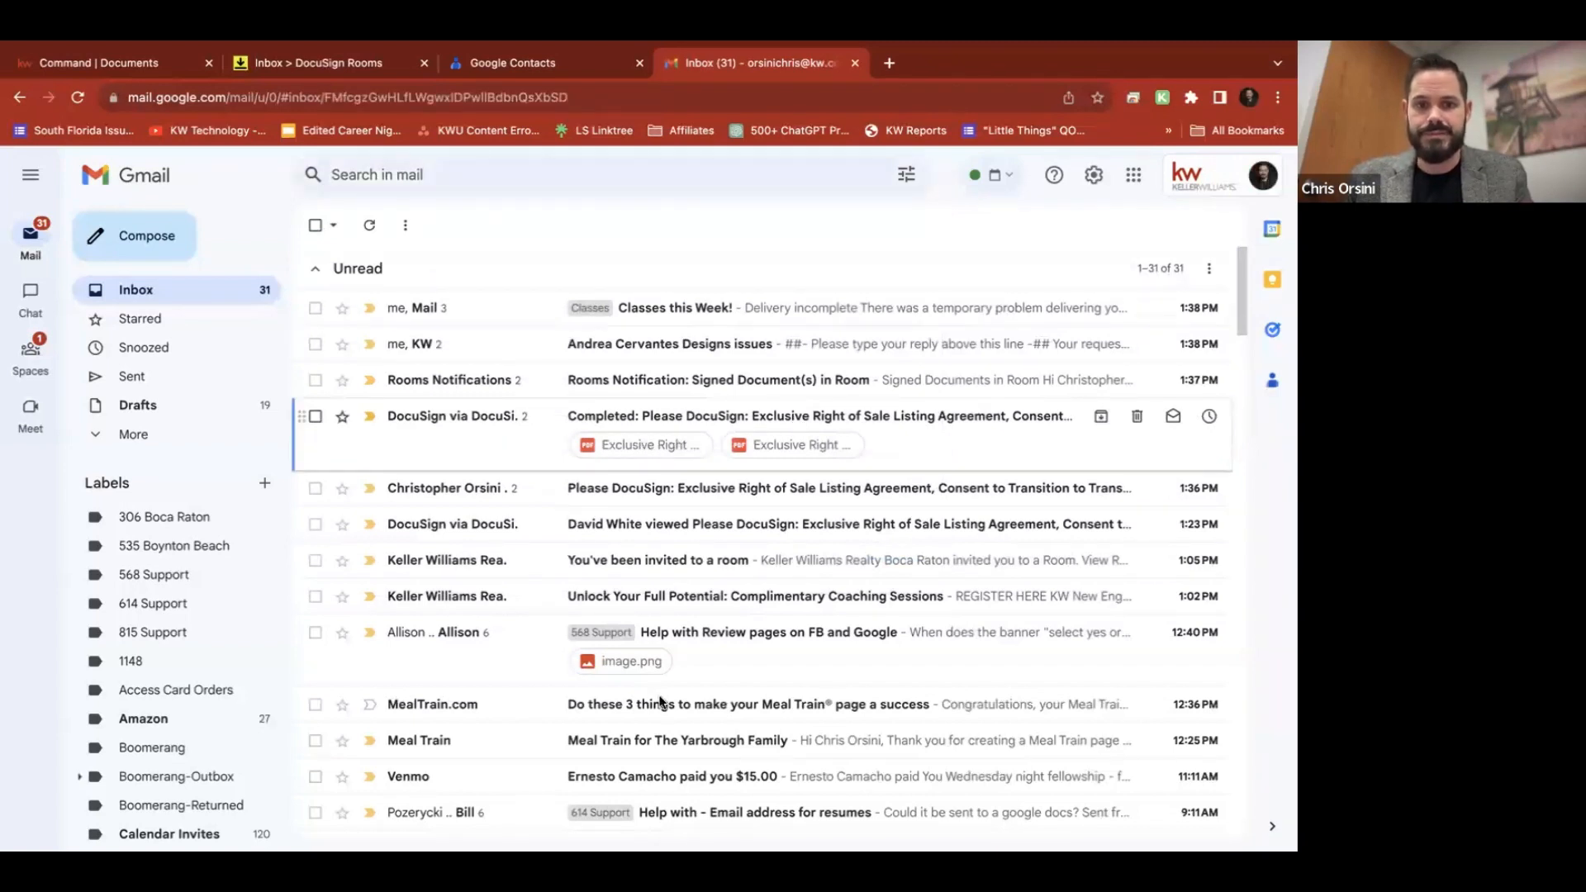
scroll(691, 324, "down", 10)
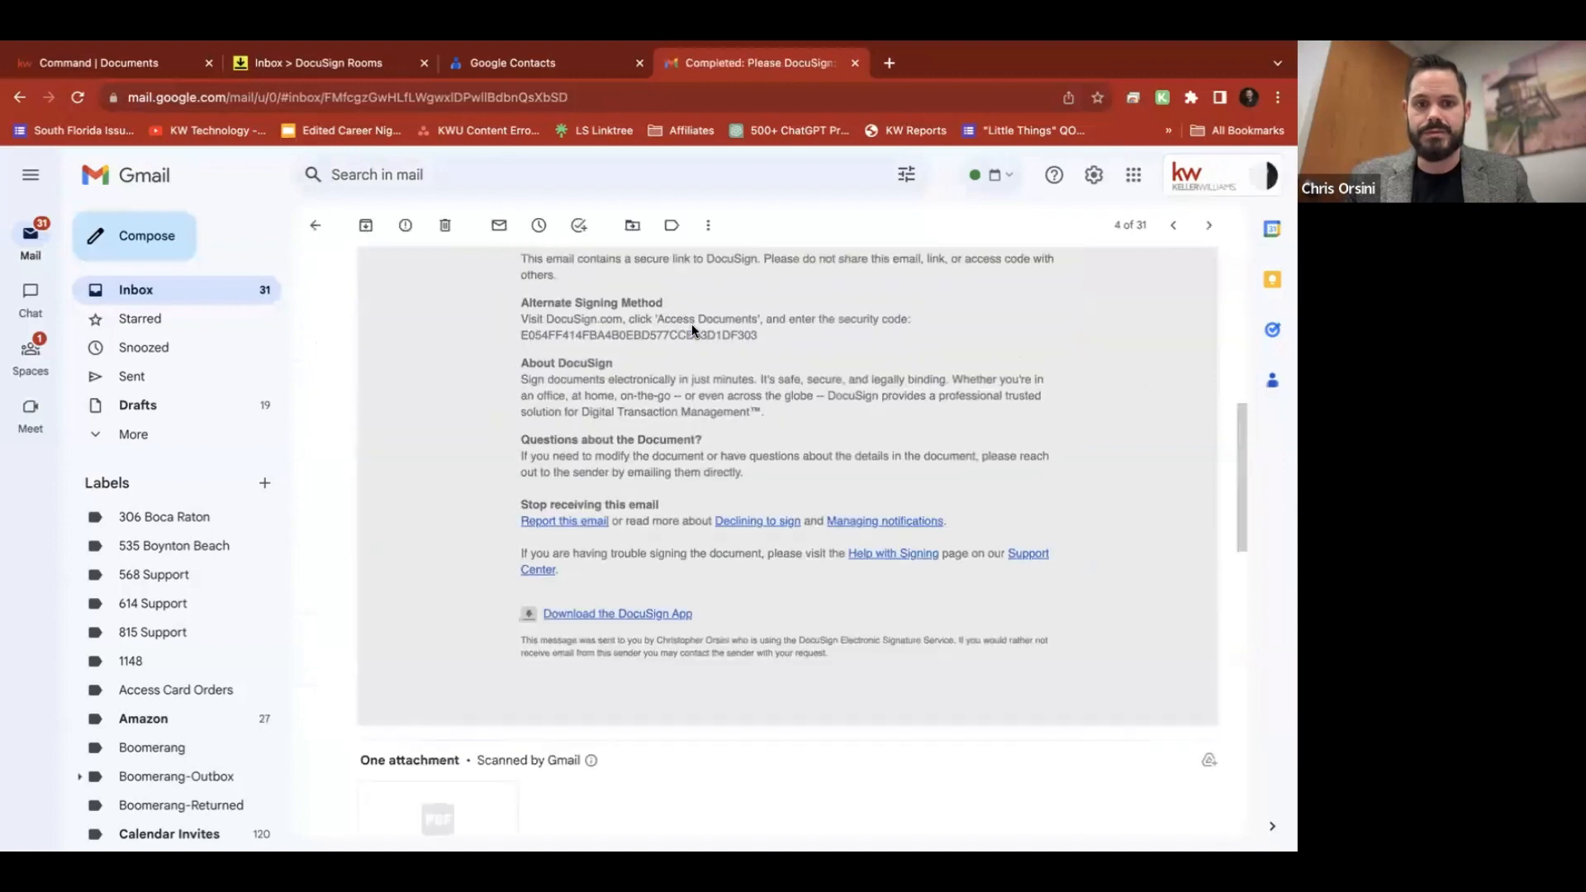
scroll(612, 524, "down", 5)
scroll(612, 524, "up", 3)
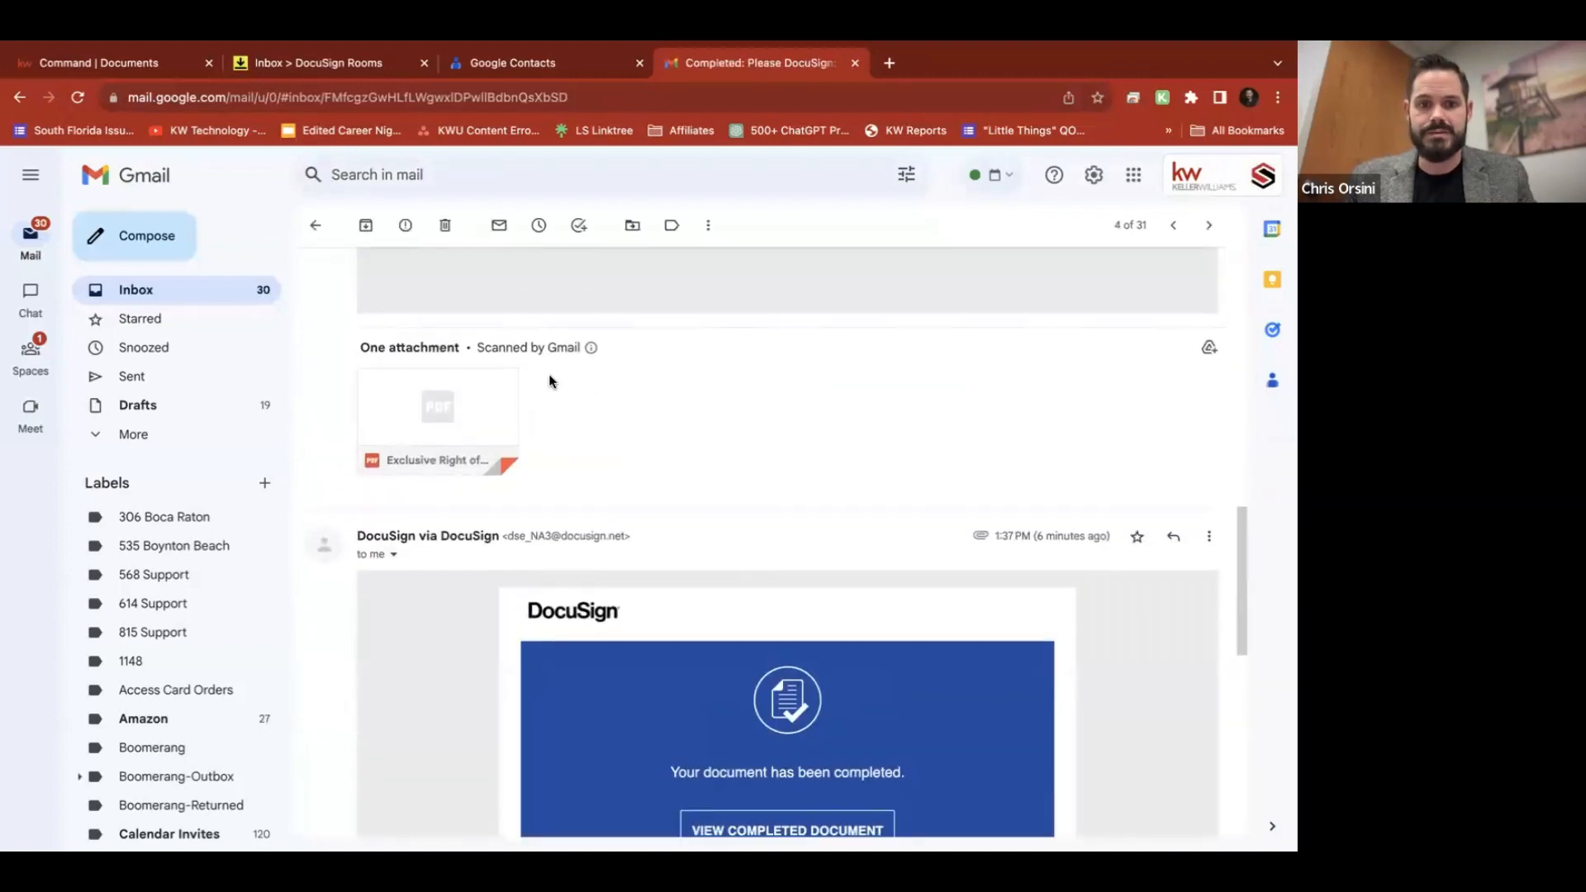
scroll(782, 383, "down", 6)
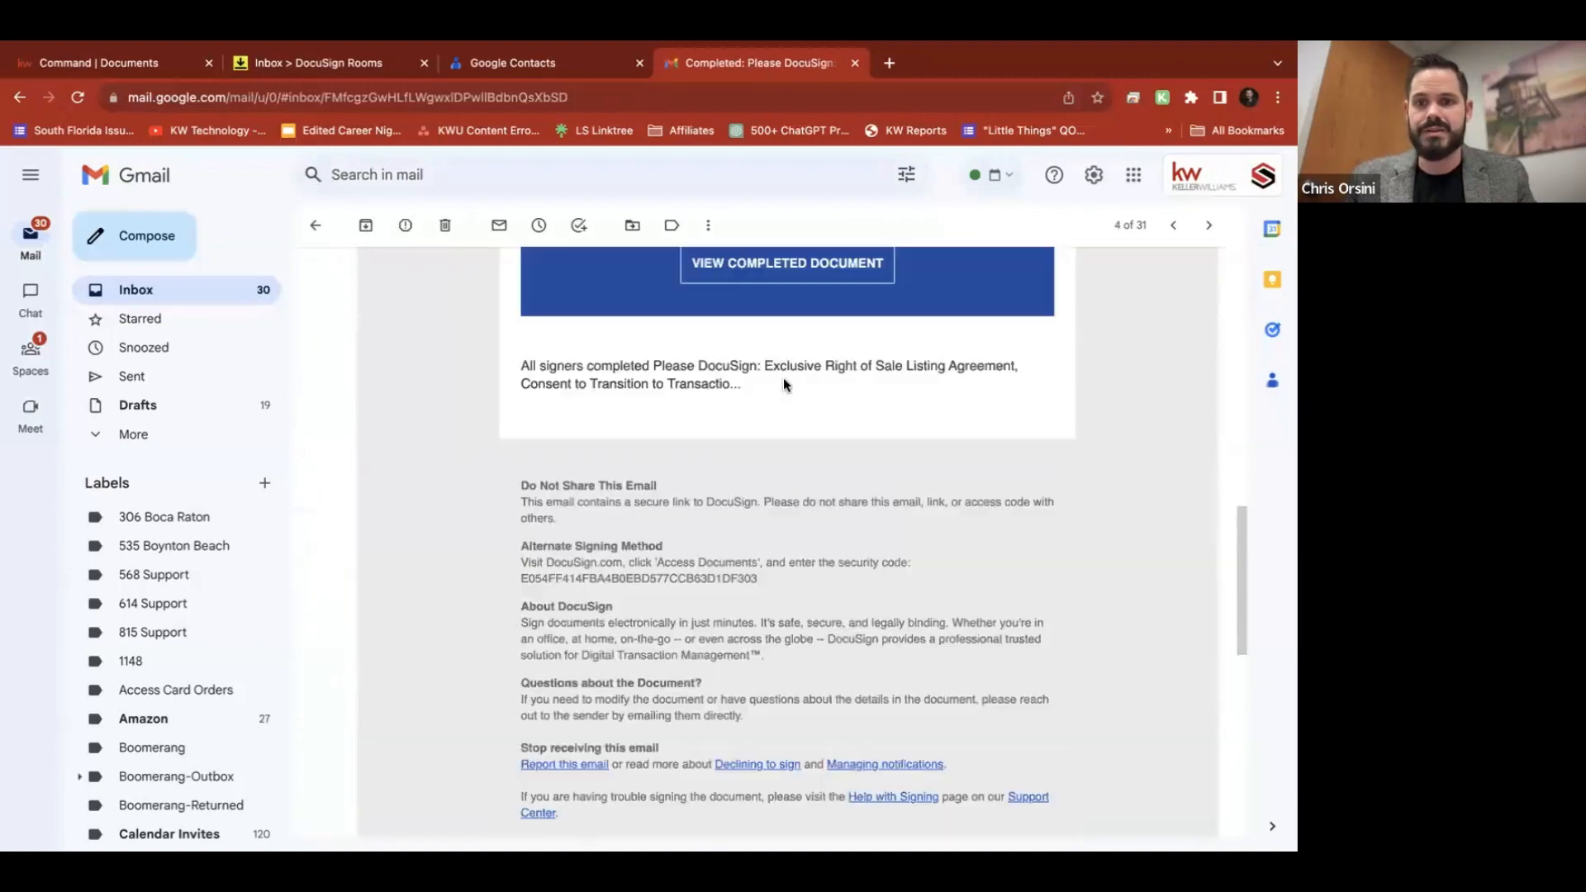
scroll(991, 371, "up", 15)
left_click(1209, 350)
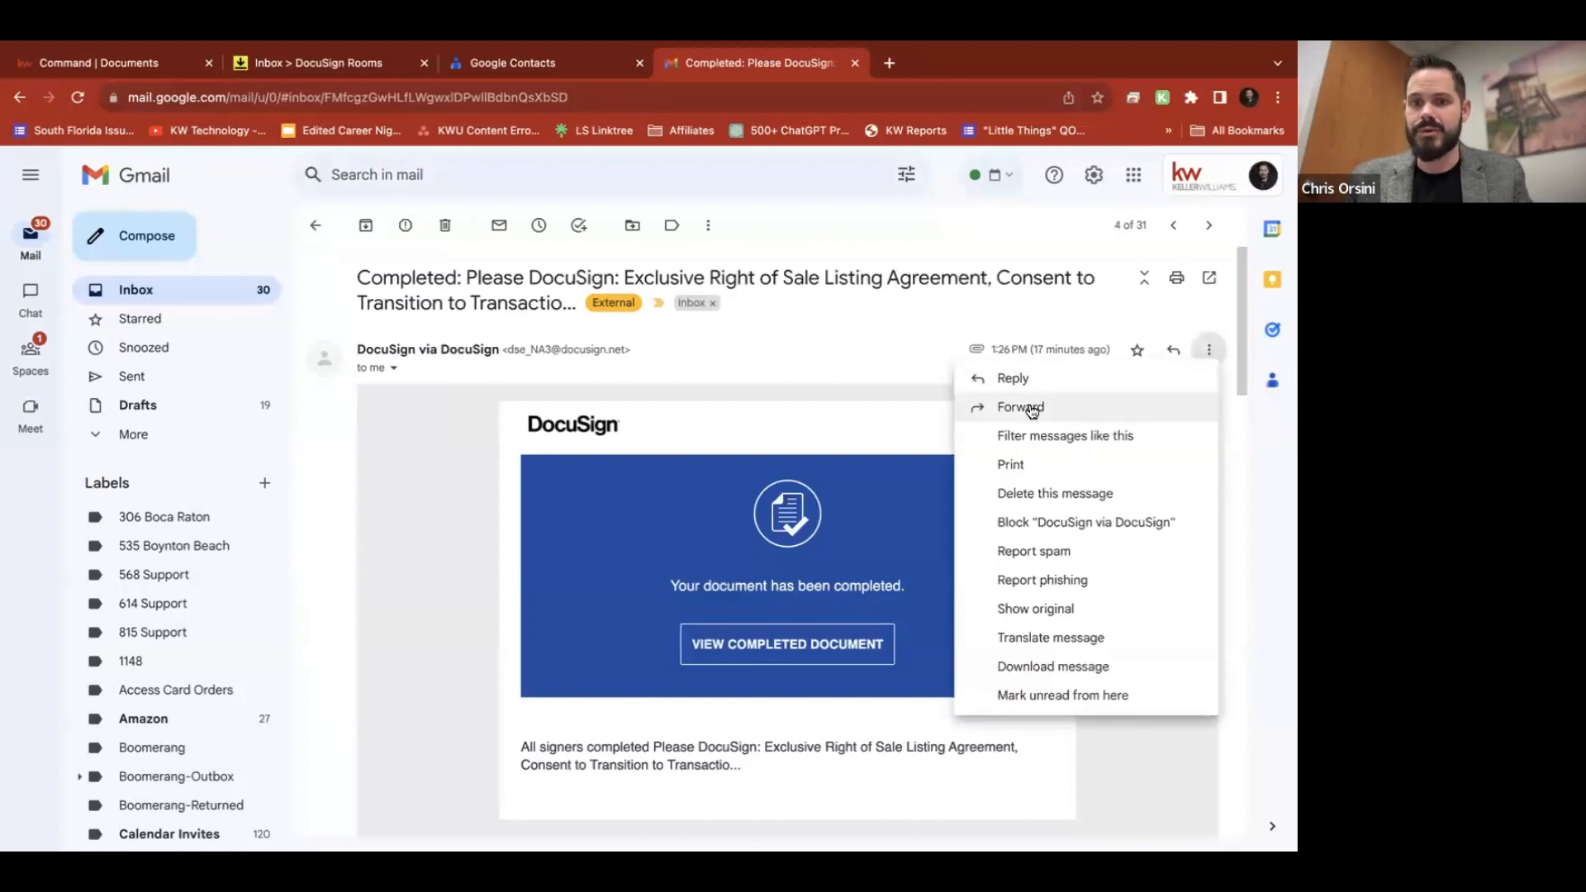
key("Escape")
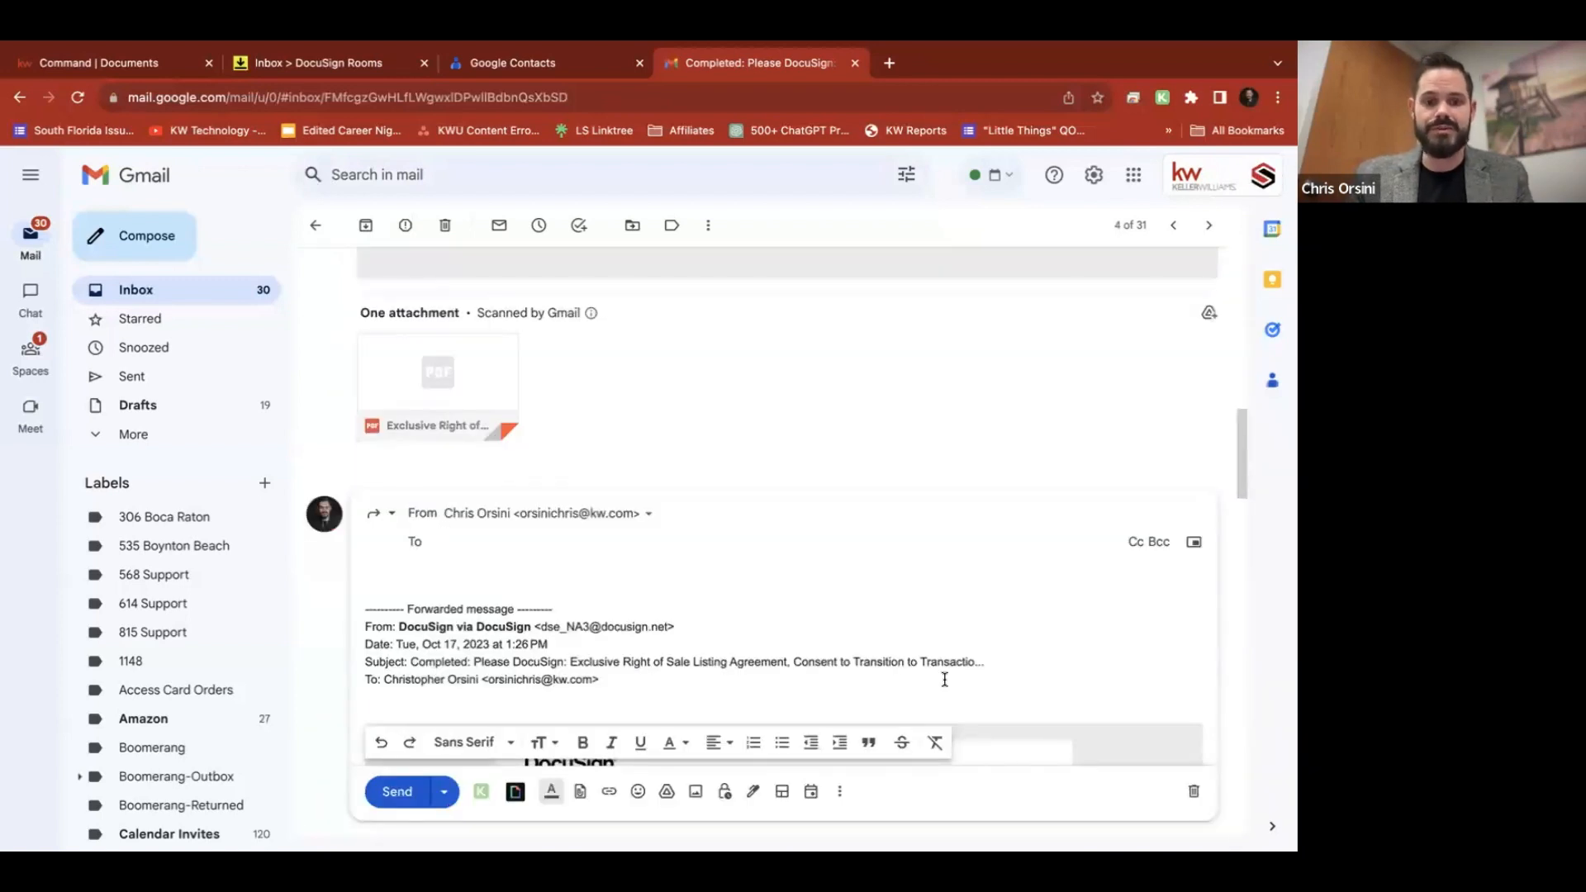
type("docusign")
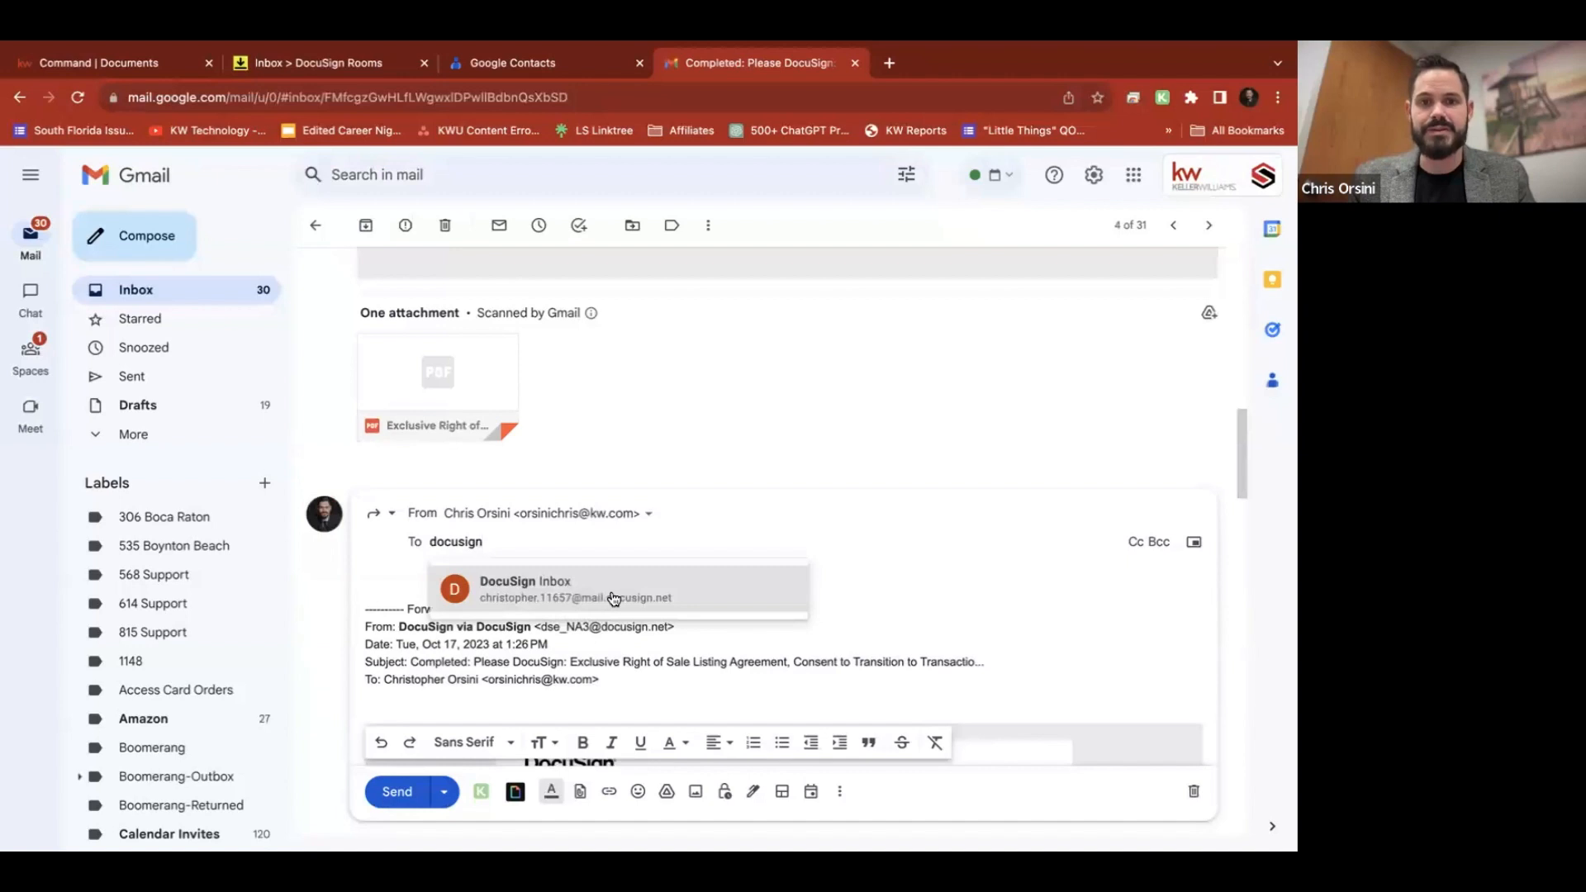
left_click(613, 593)
left_click(388, 793)
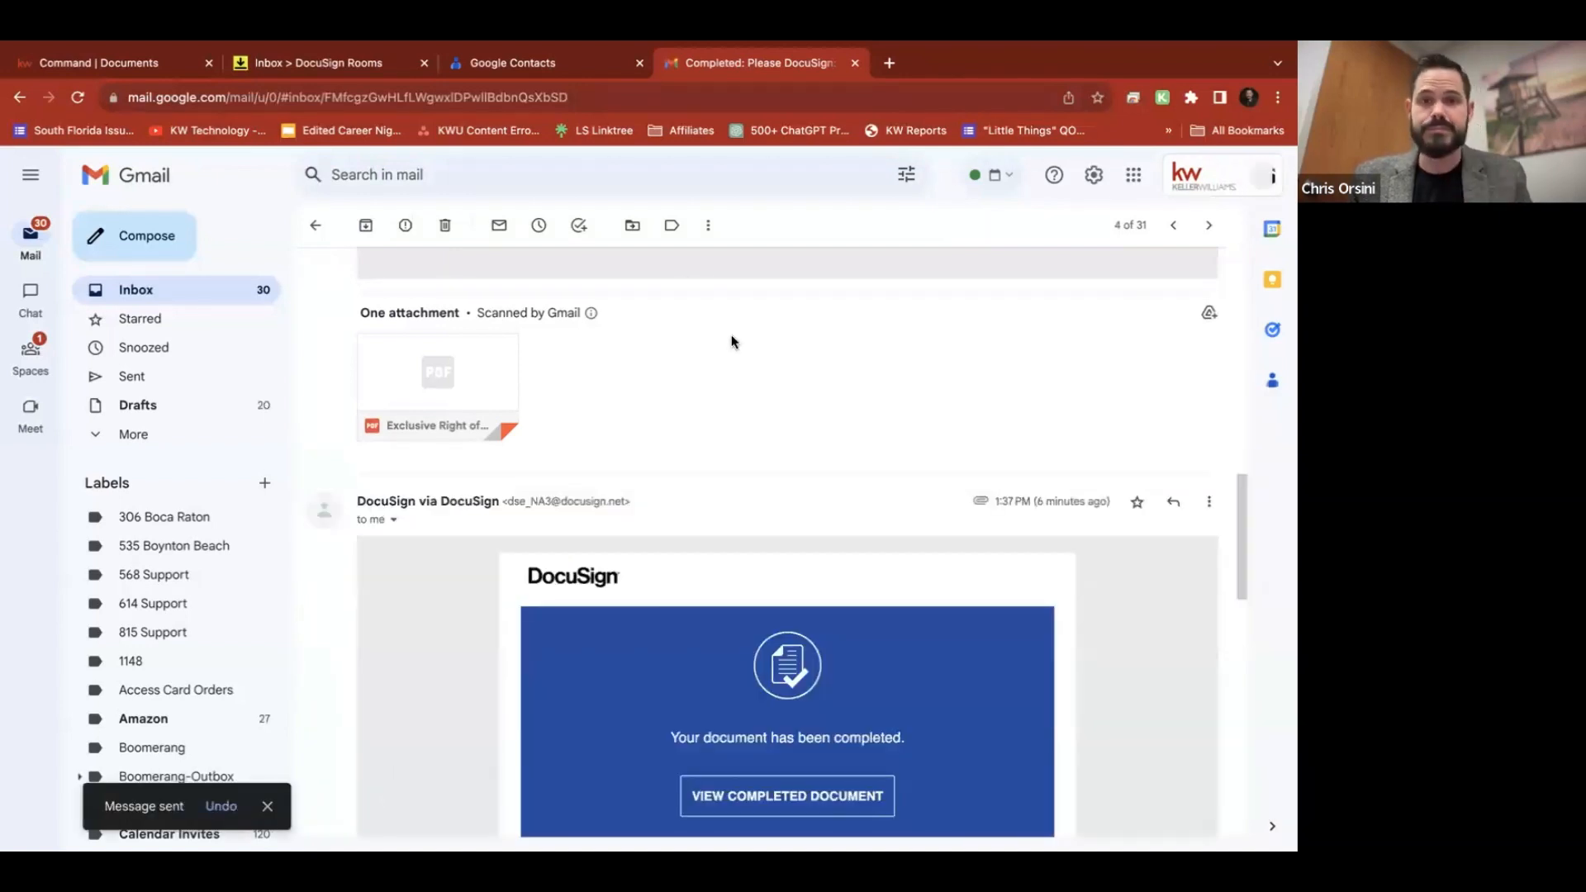
left_click(332, 64)
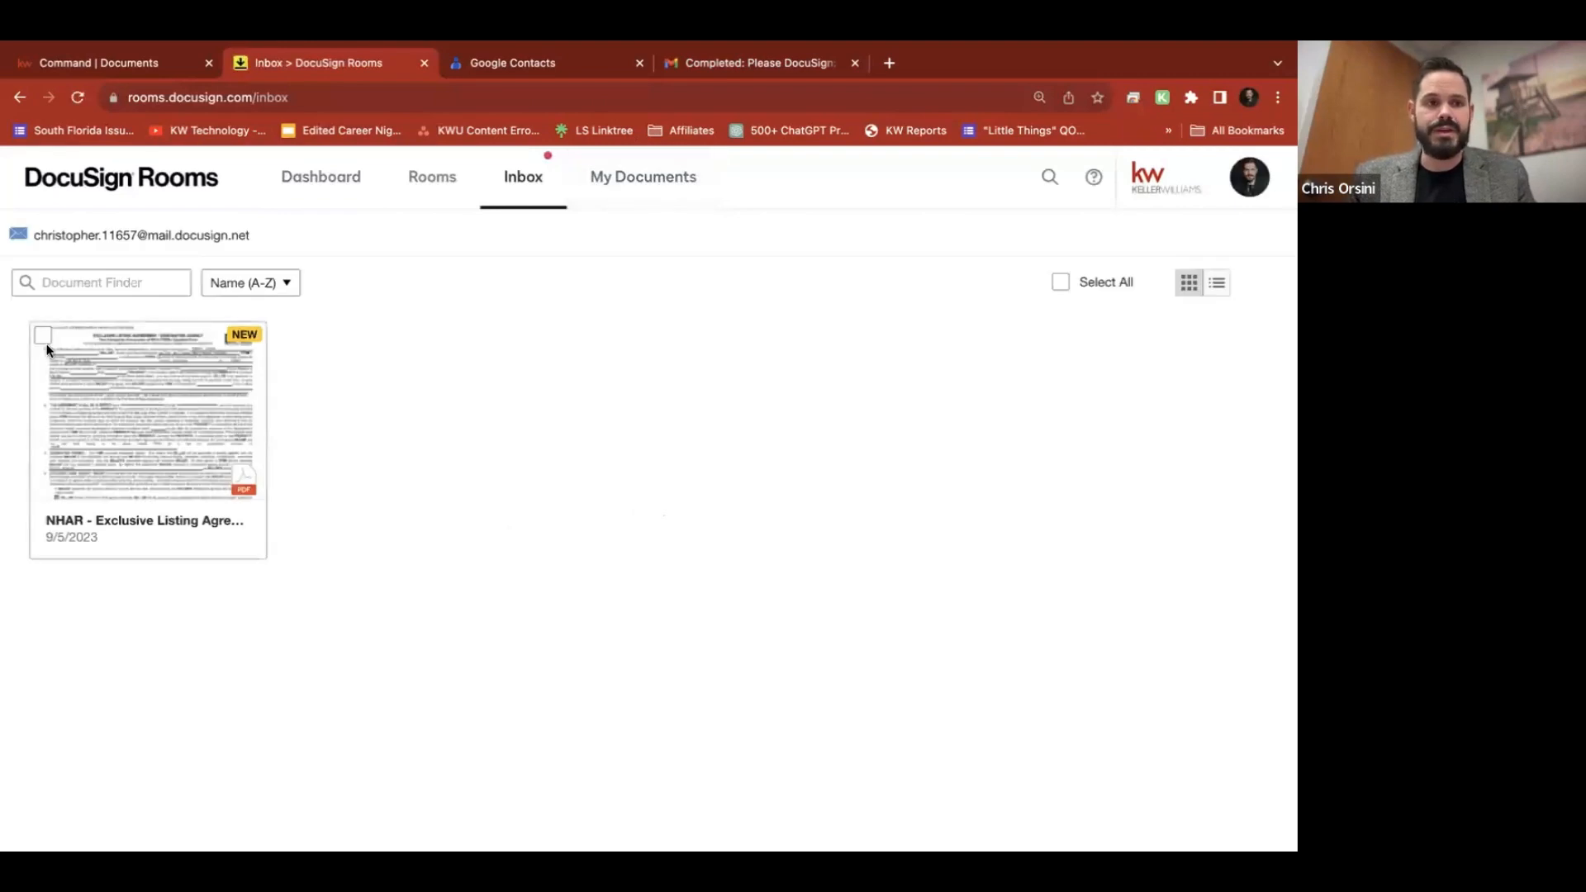
left_click(39, 336)
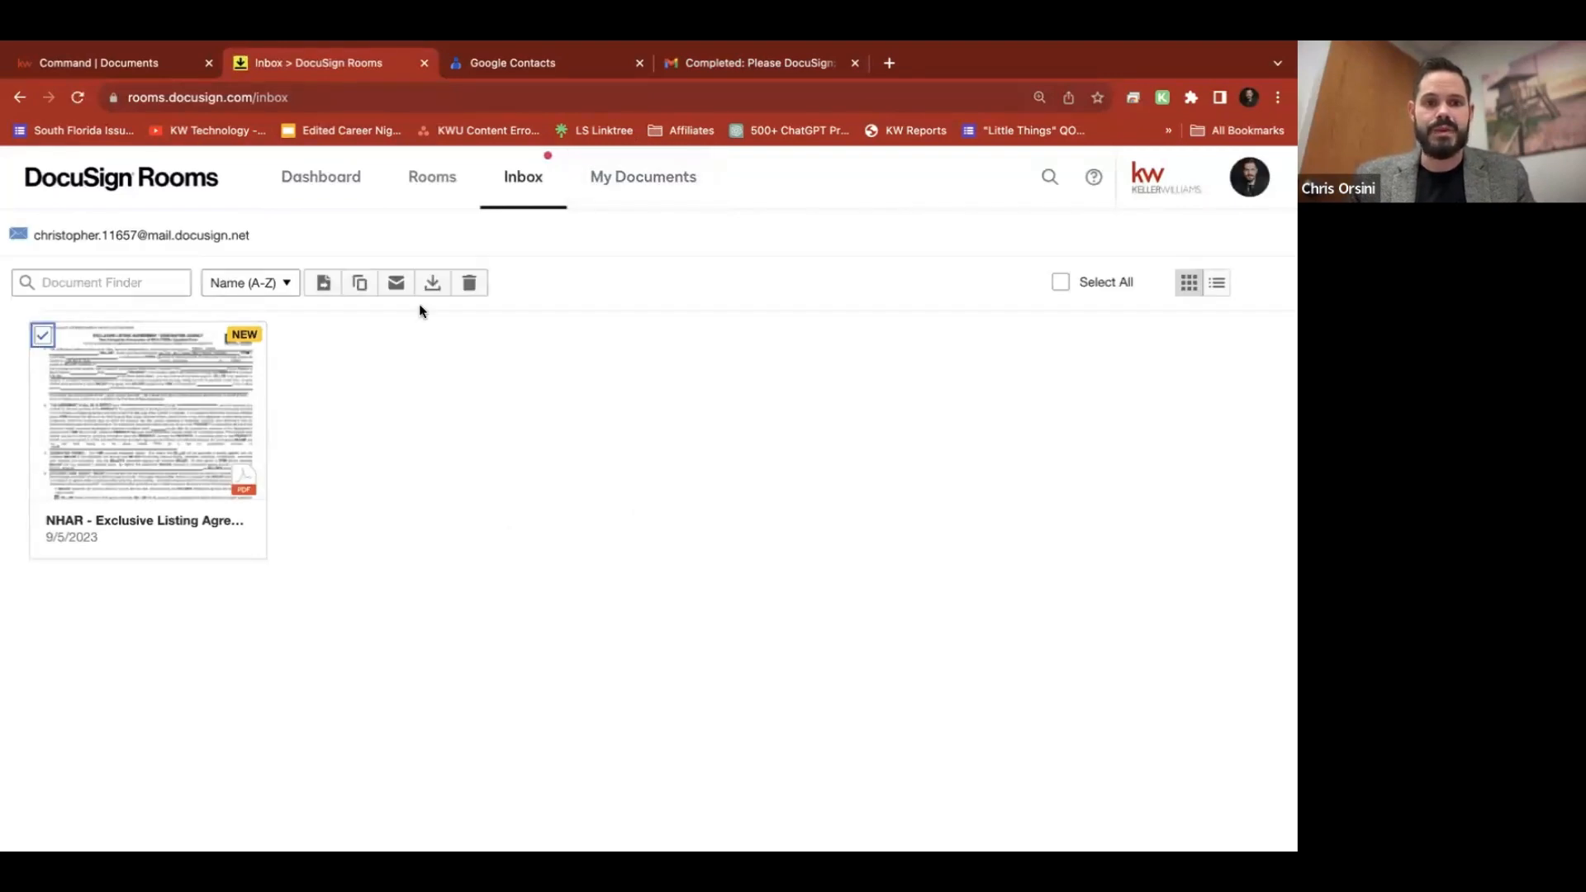
left_click(323, 284)
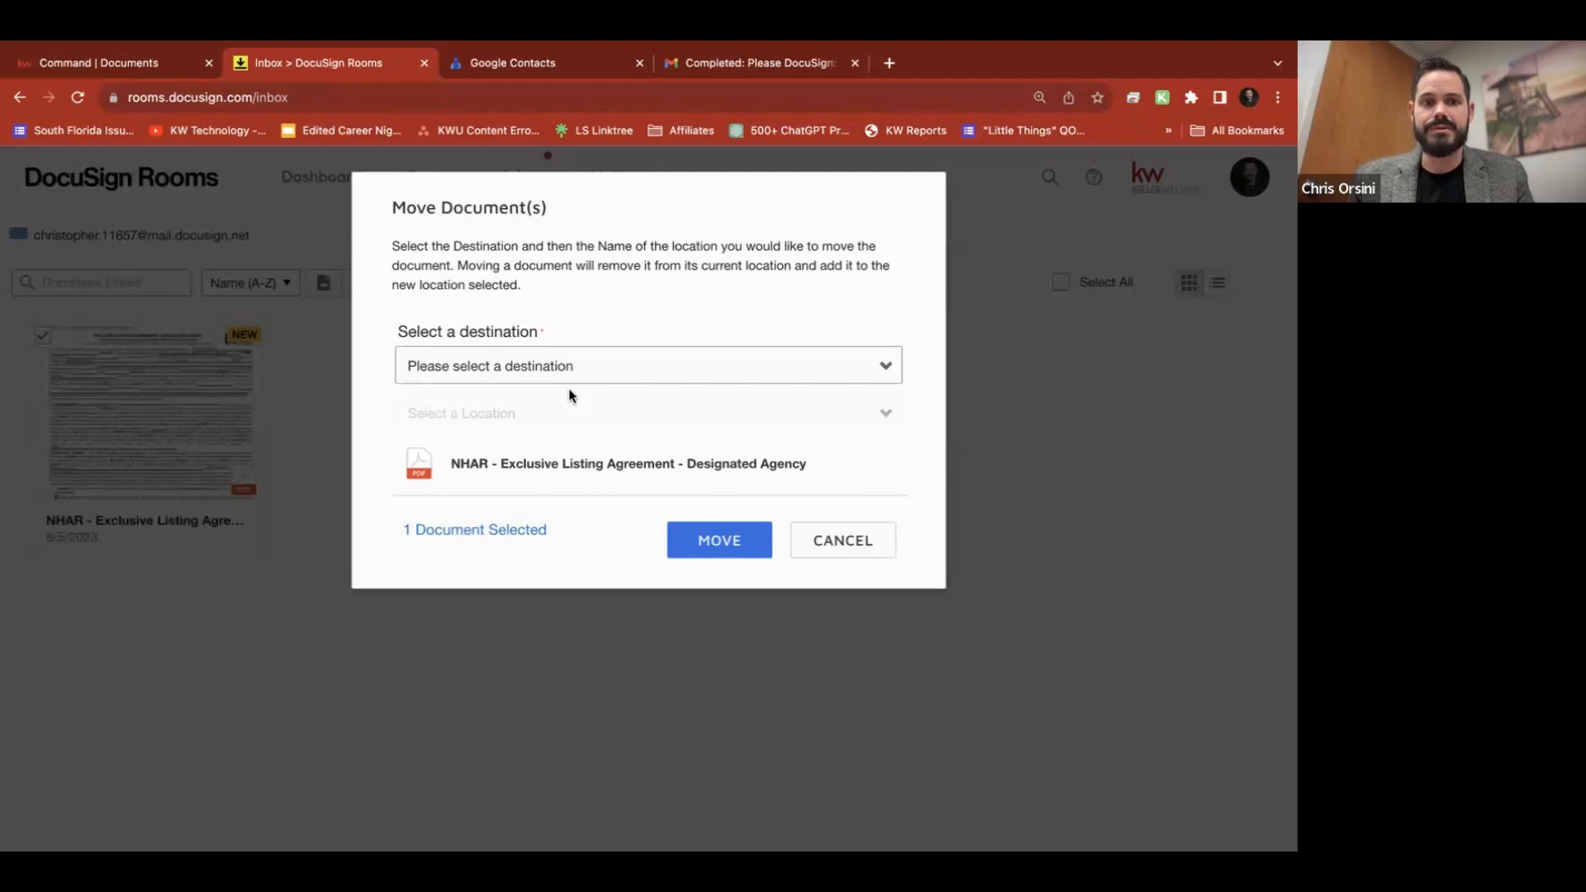
left_click(569, 411)
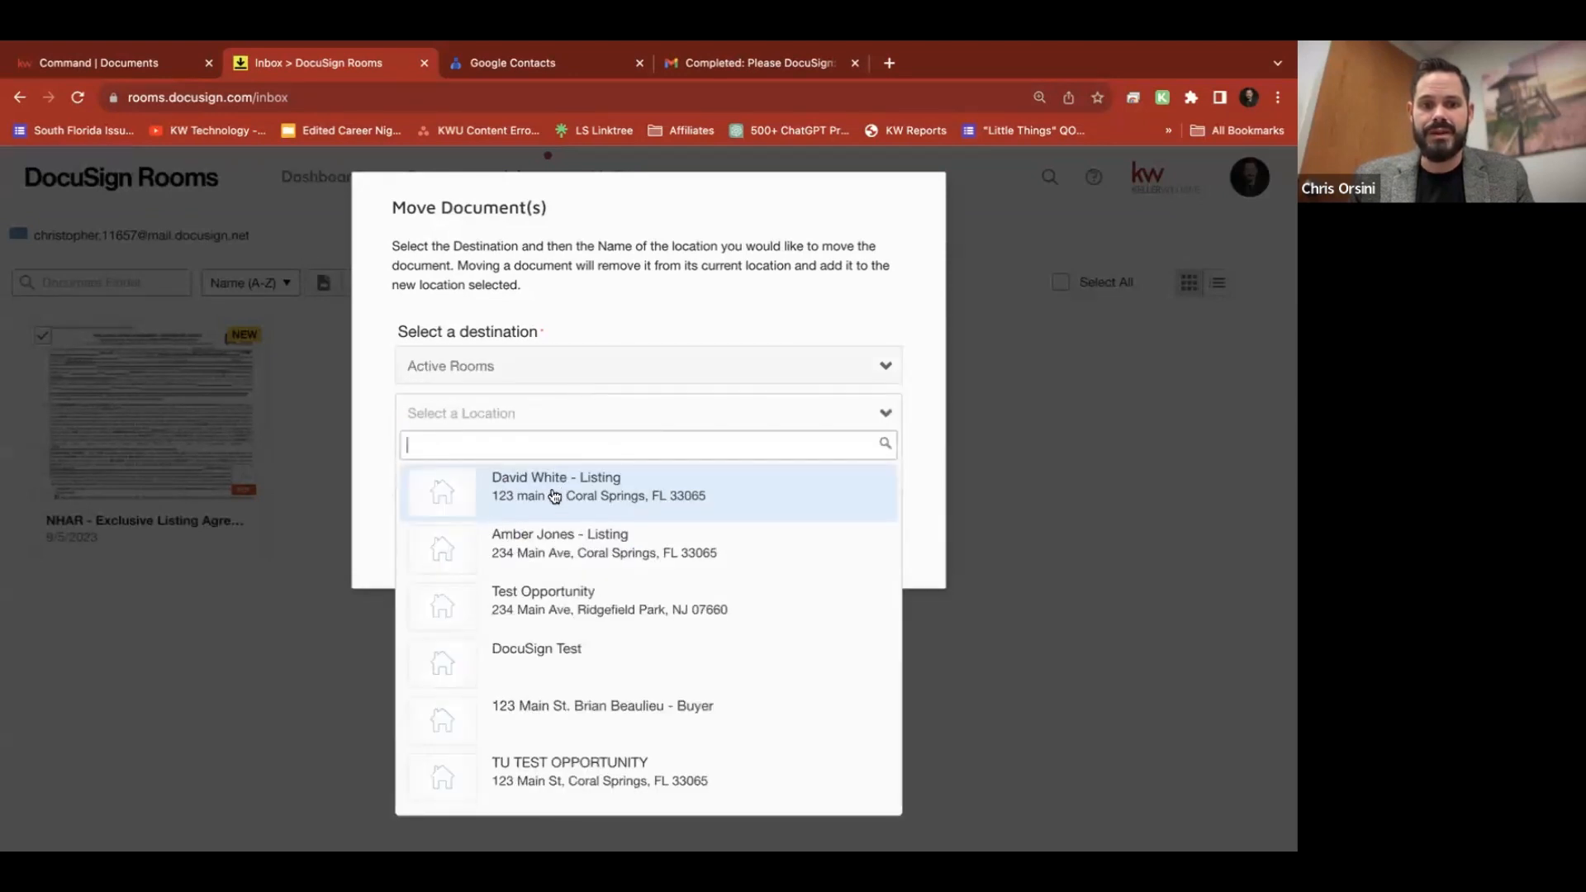
left_click(554, 495)
left_click(732, 544)
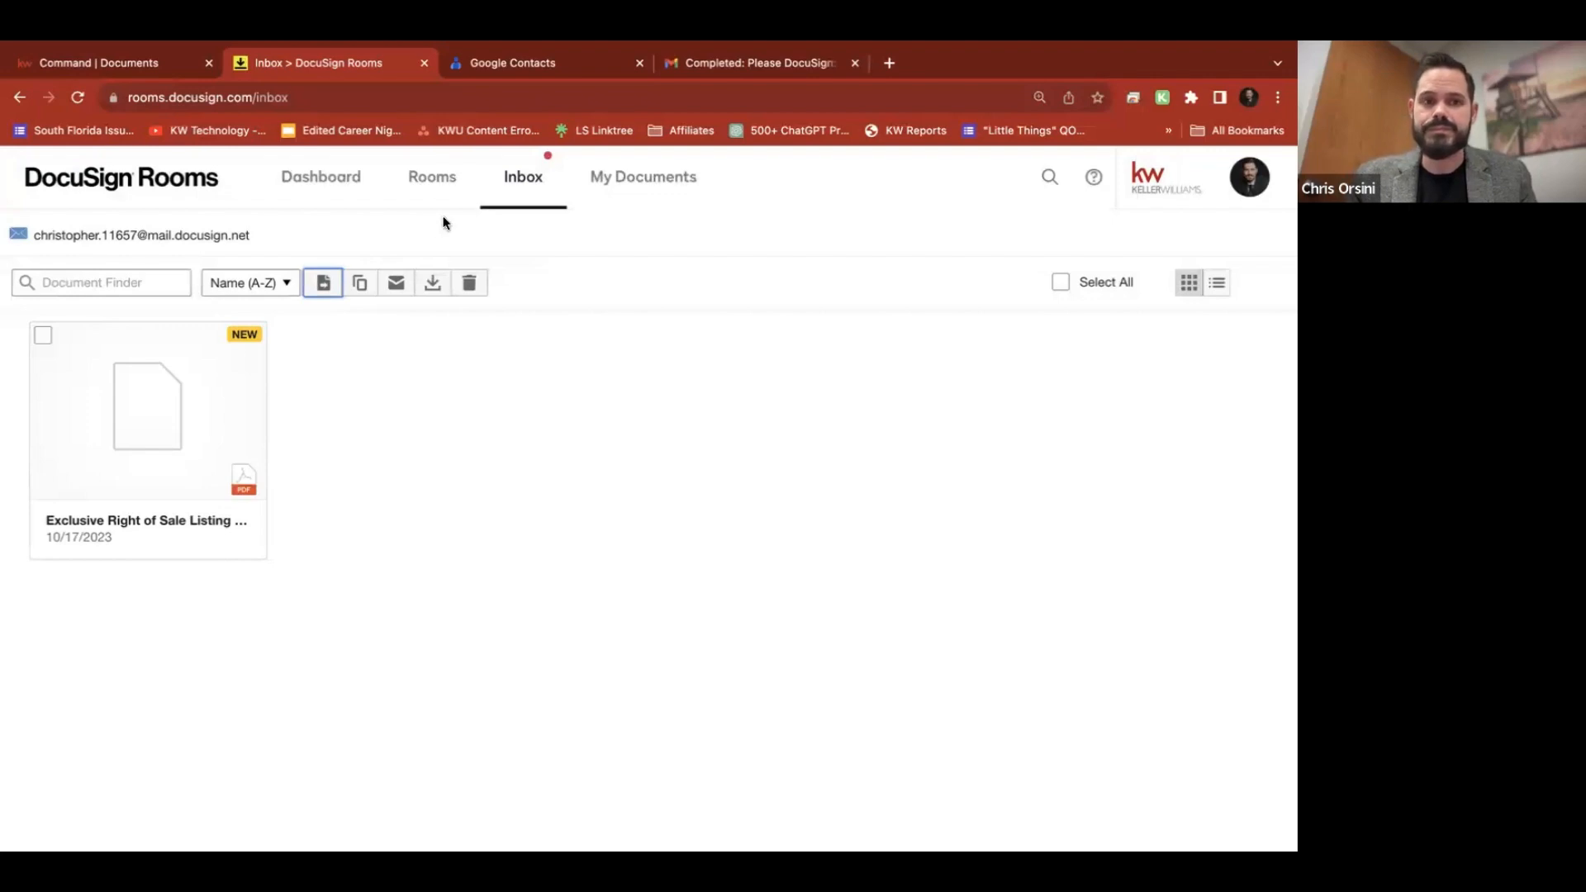
left_click(428, 183)
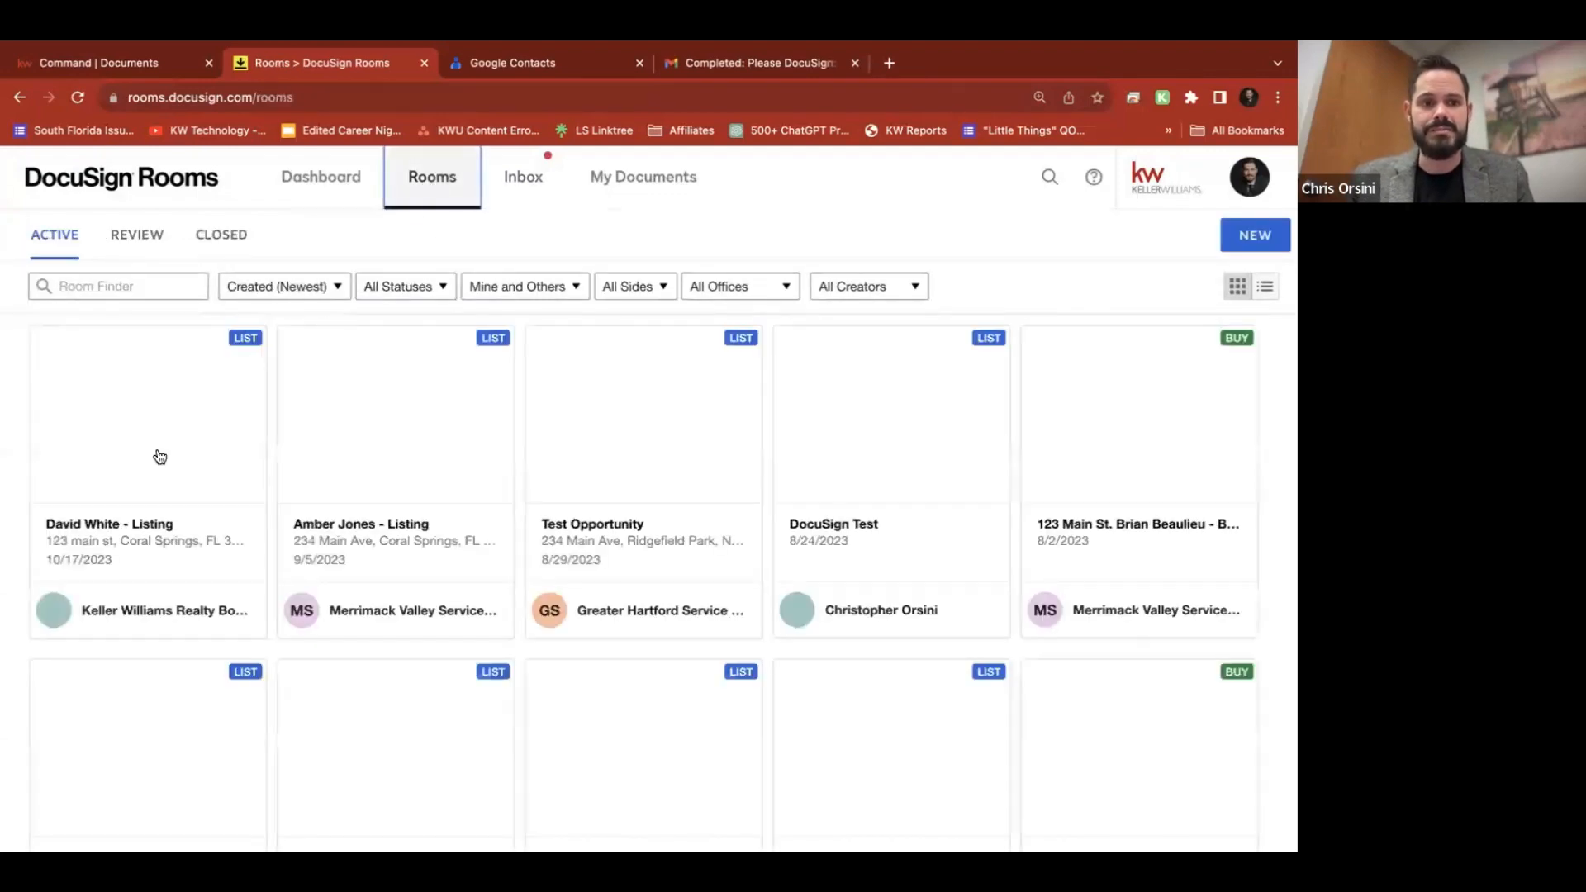
left_click(114, 558)
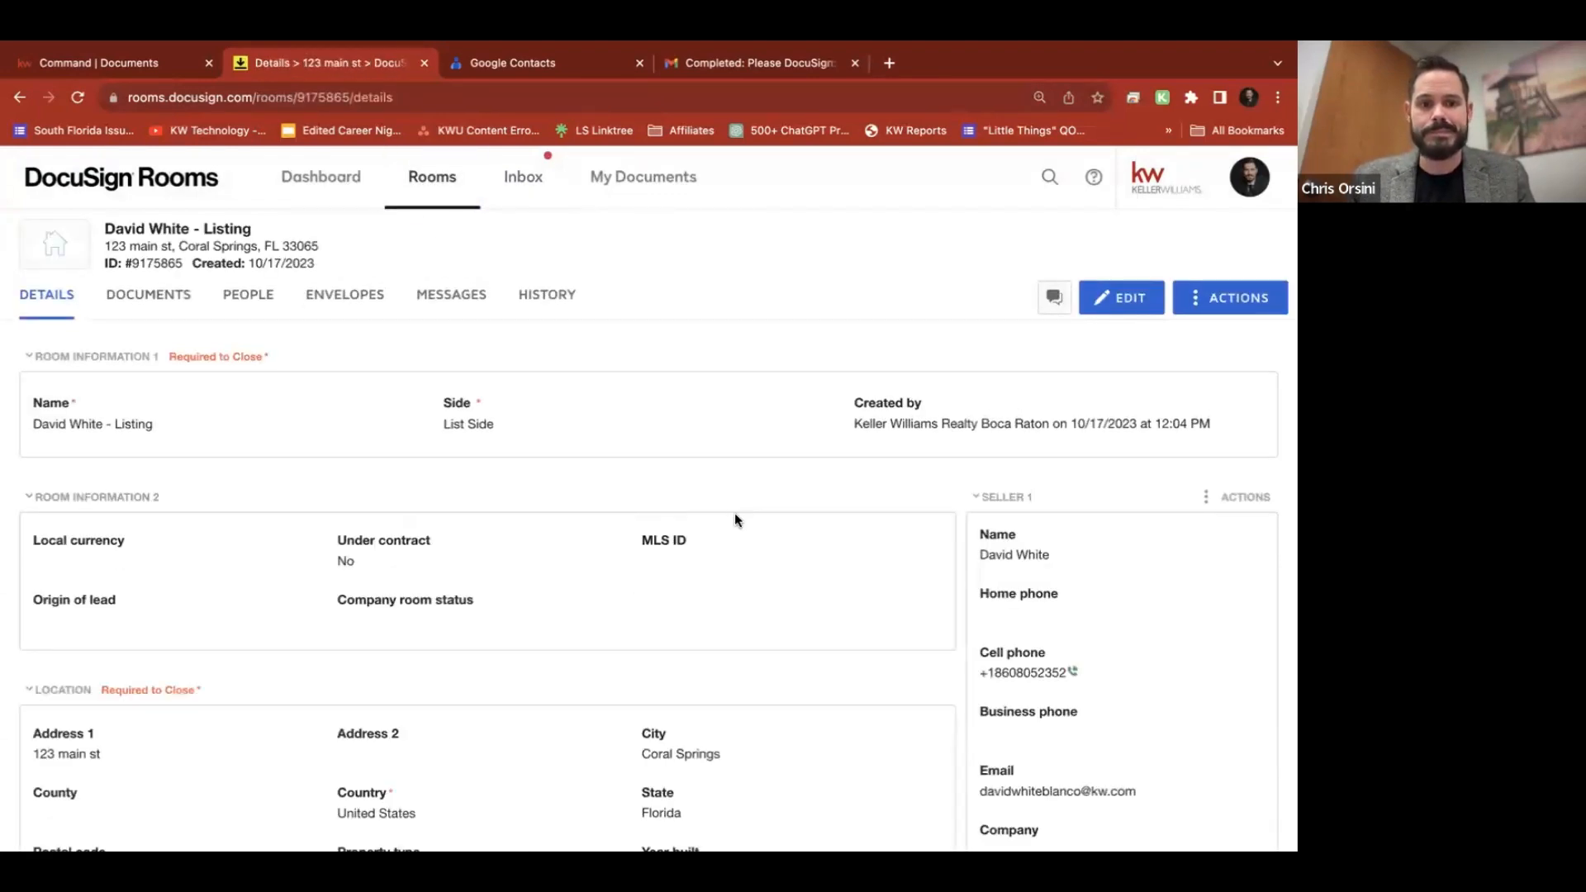
left_click(158, 295)
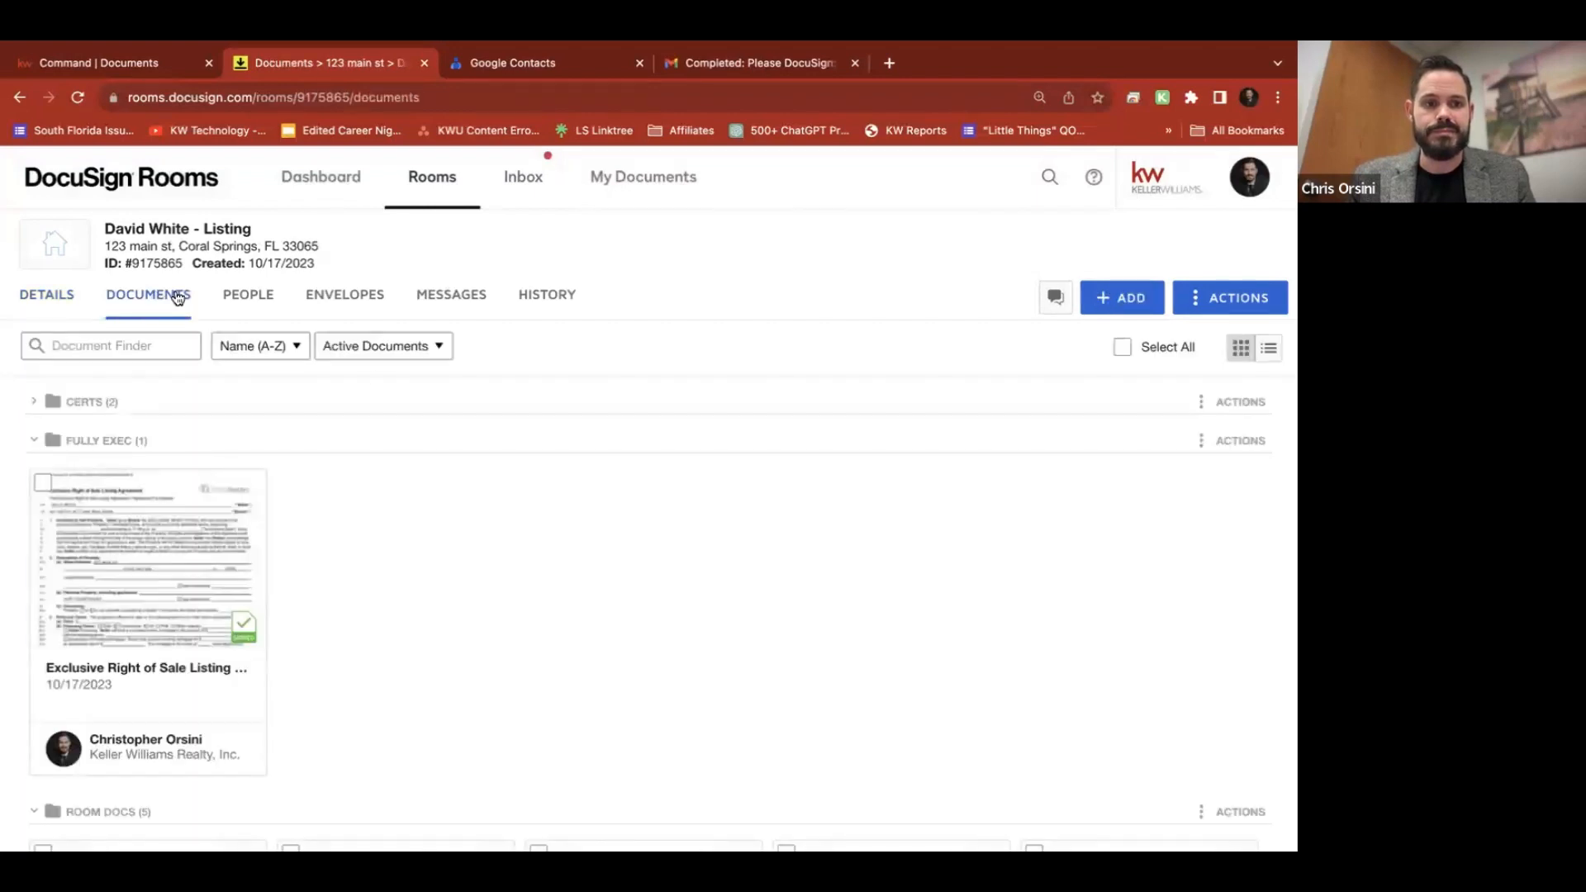
scroll(371, 375, "down", 6)
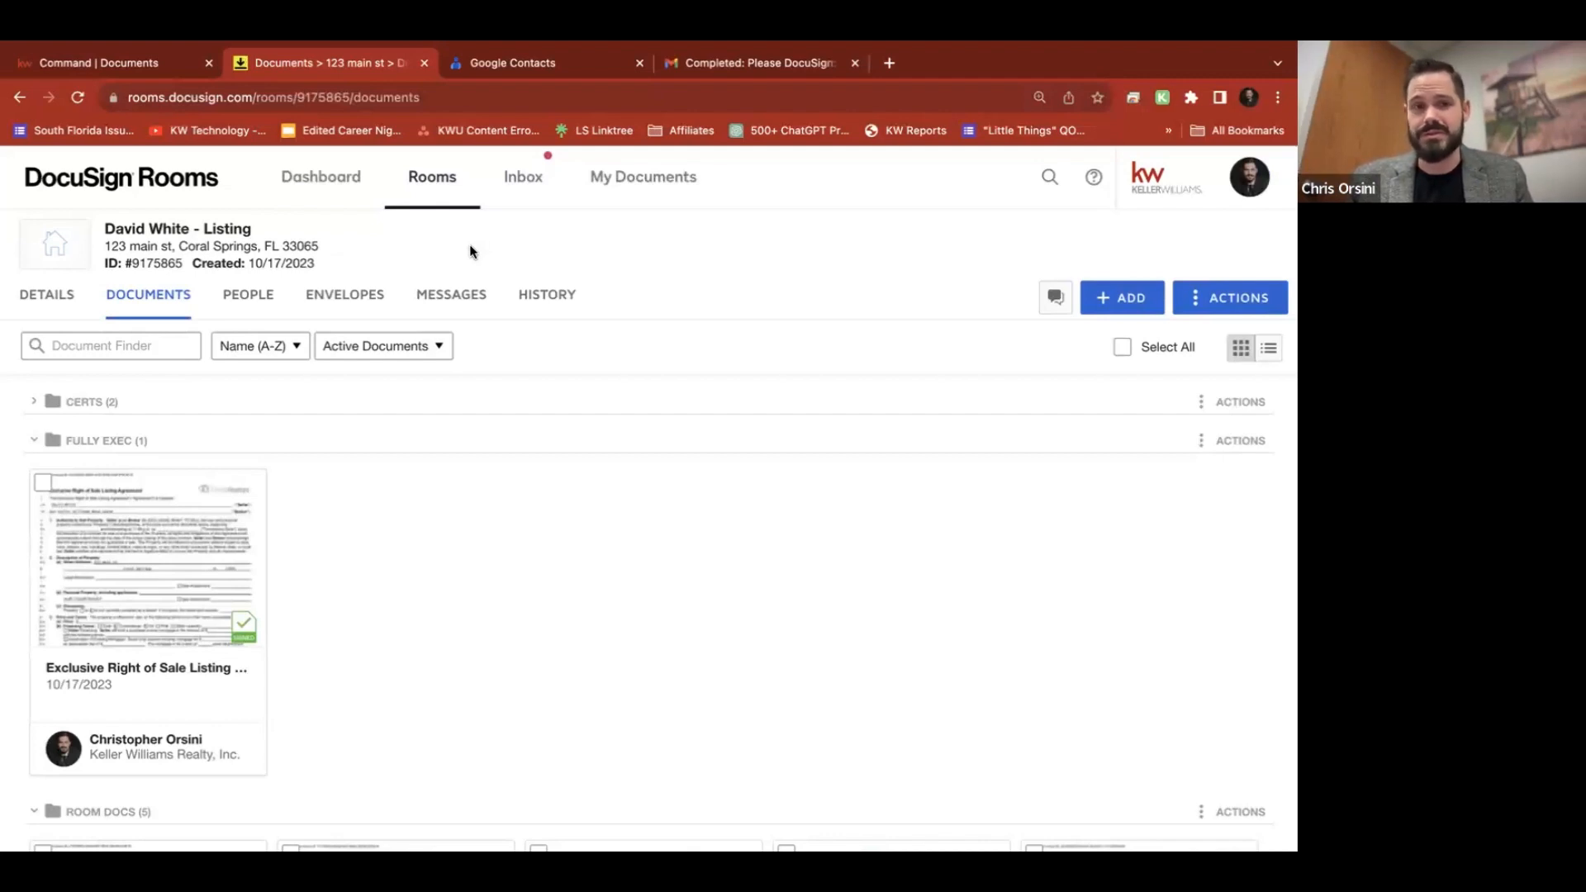
Highlight the room's ID number on the Documents page
mouse_move(130, 264)
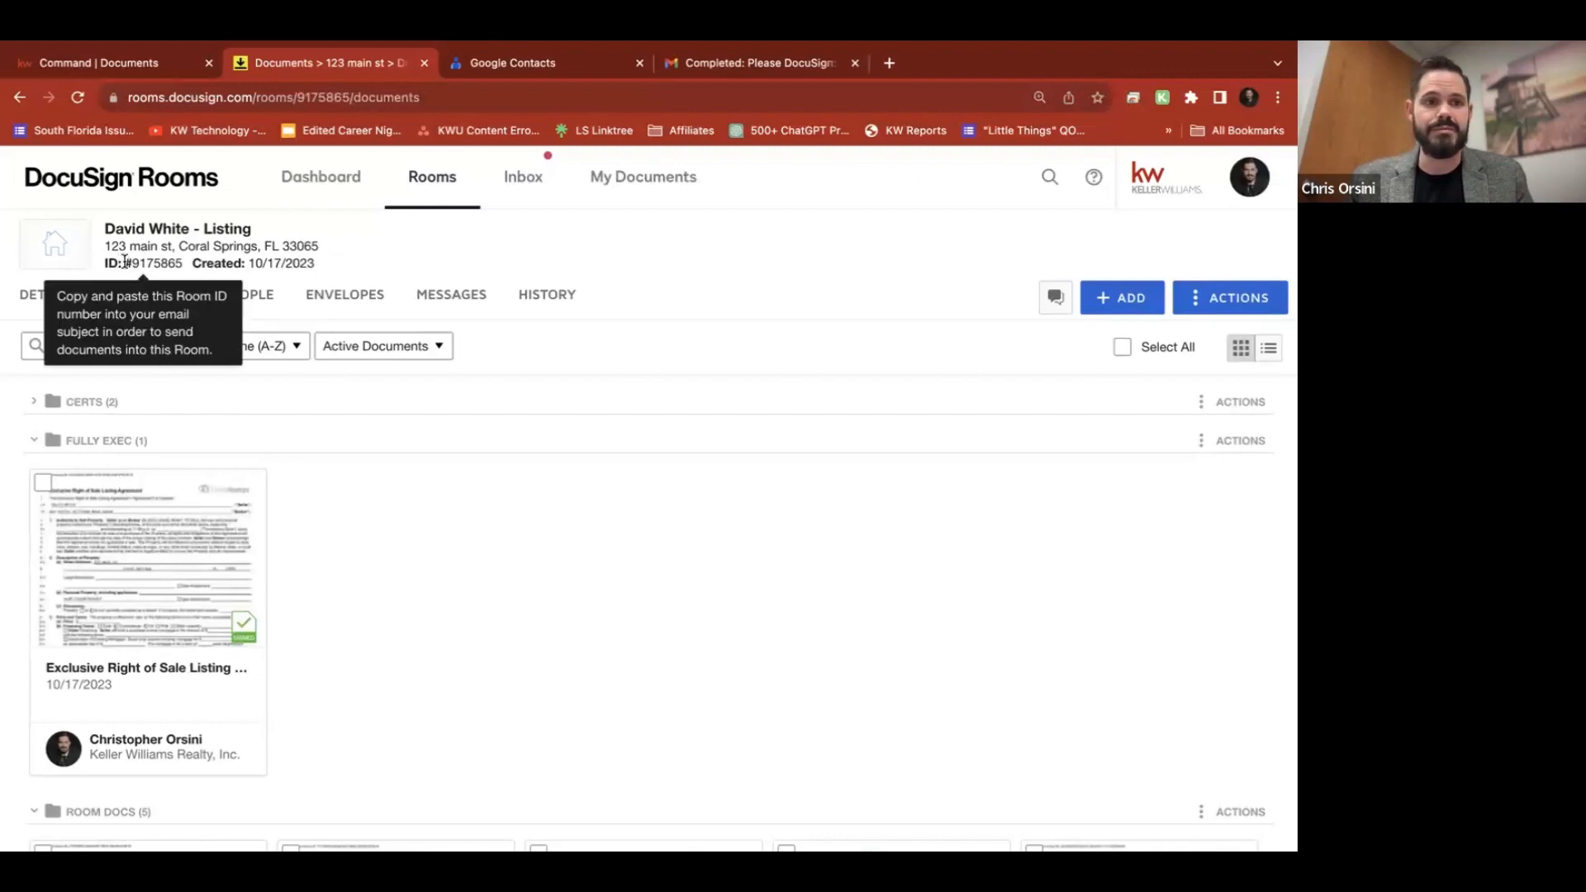
left_click_drag(125, 263, 181, 264)
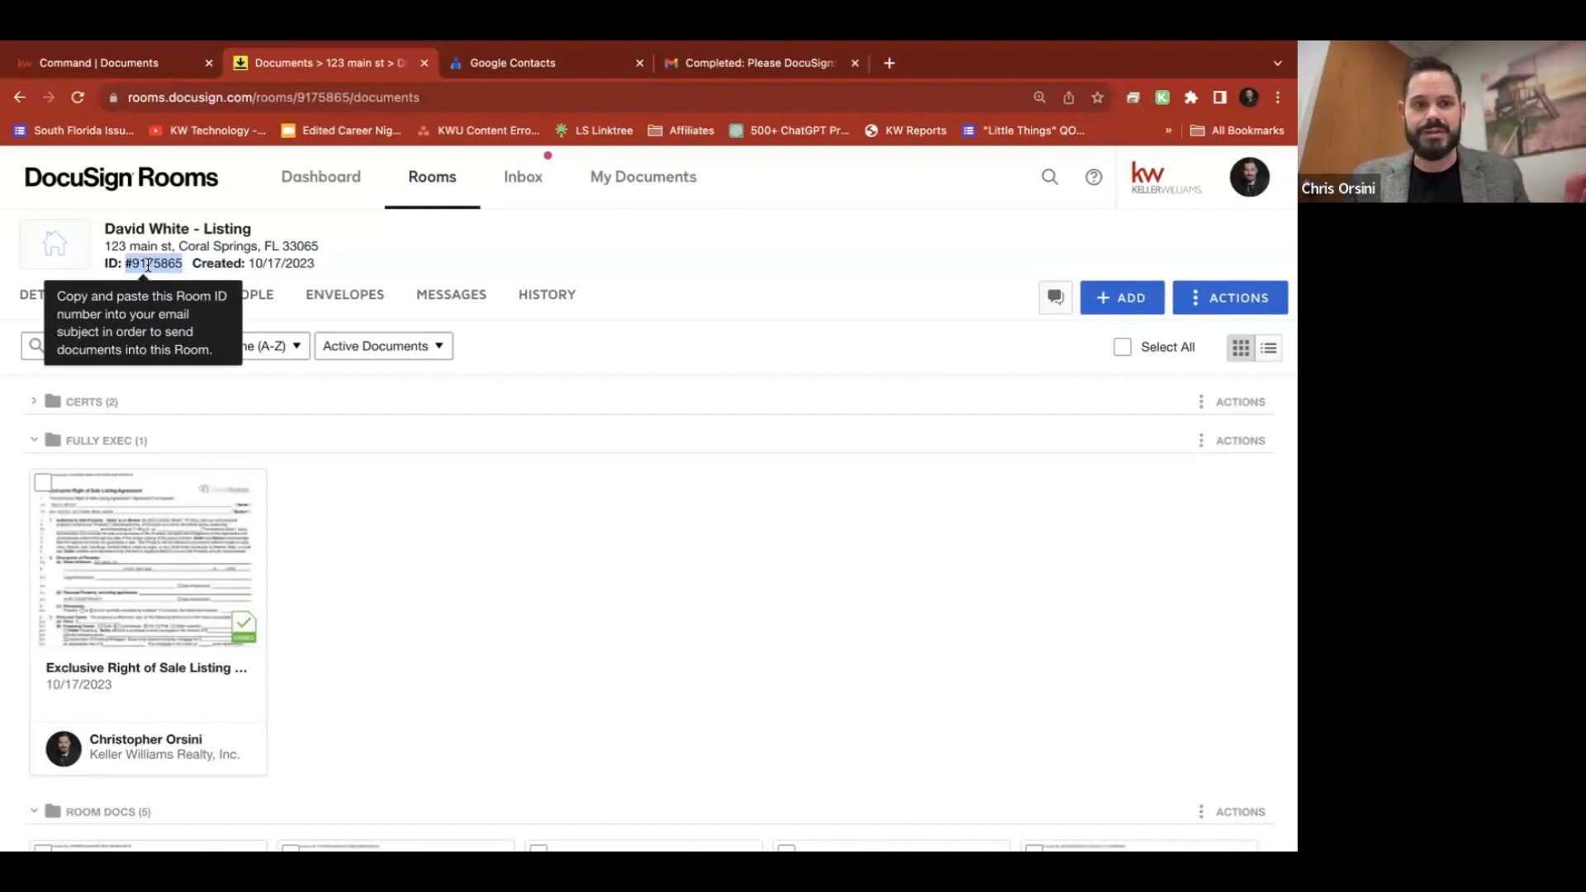
left_click(150, 266)
left_click_drag(124, 263, 175, 262)
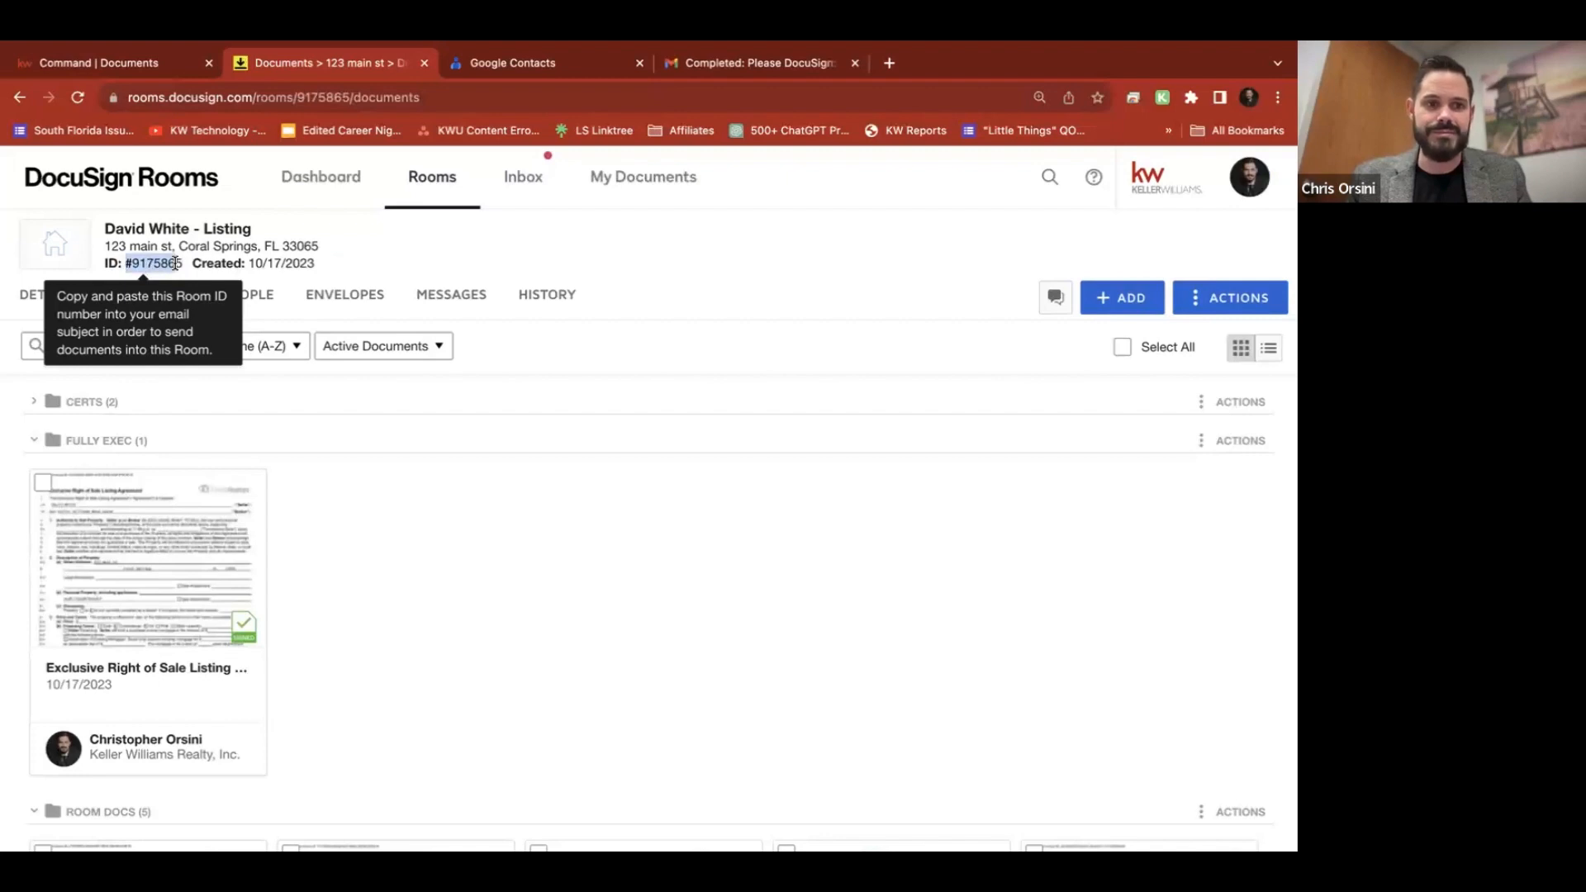
left_click(175, 262)
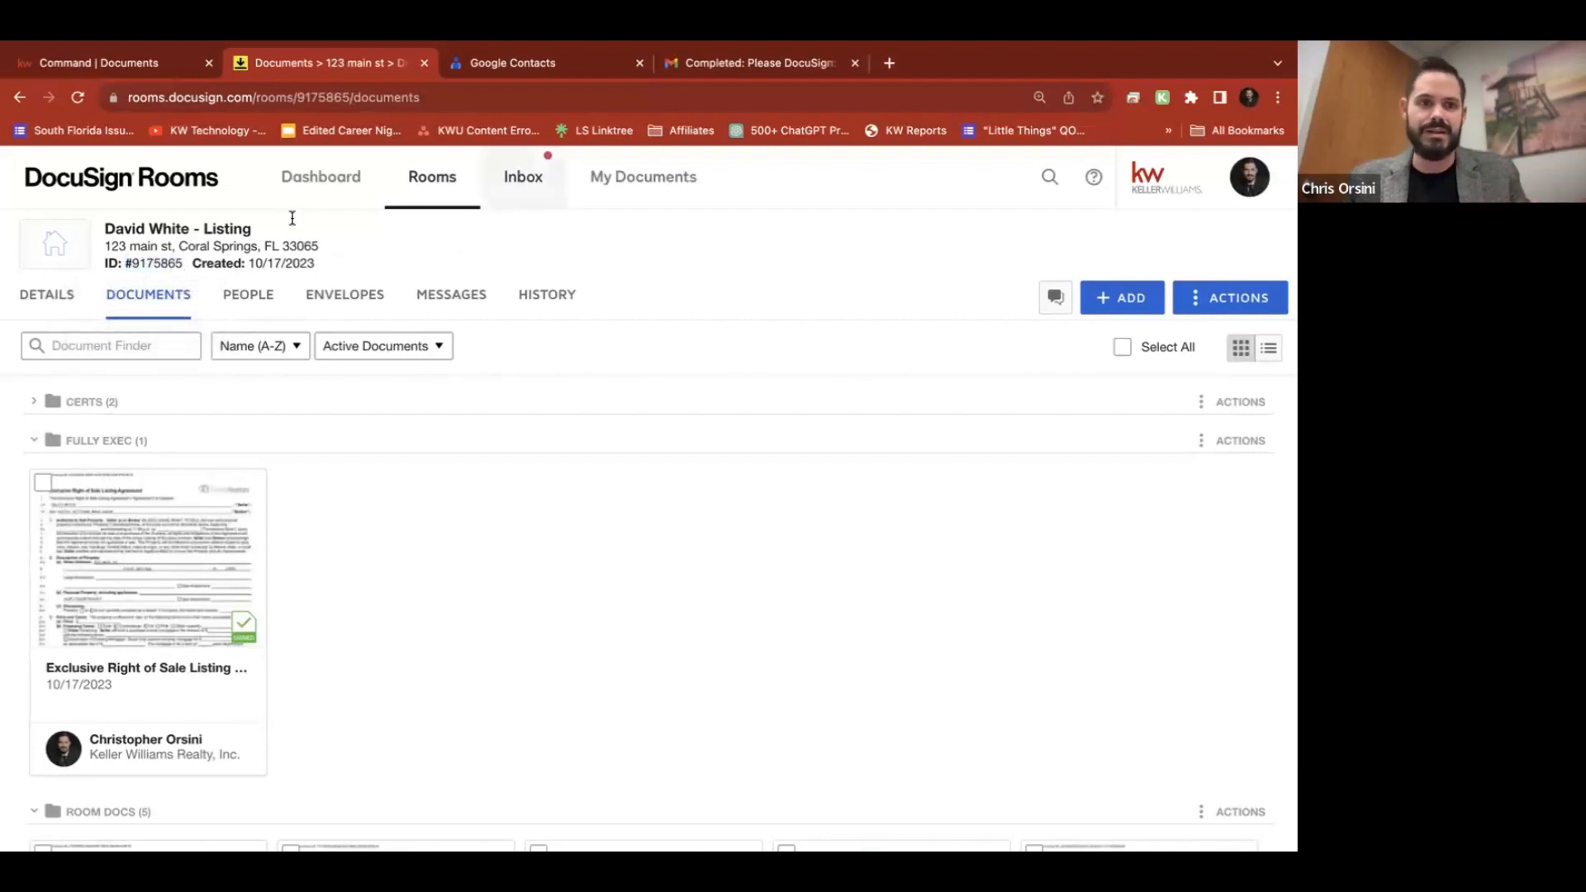